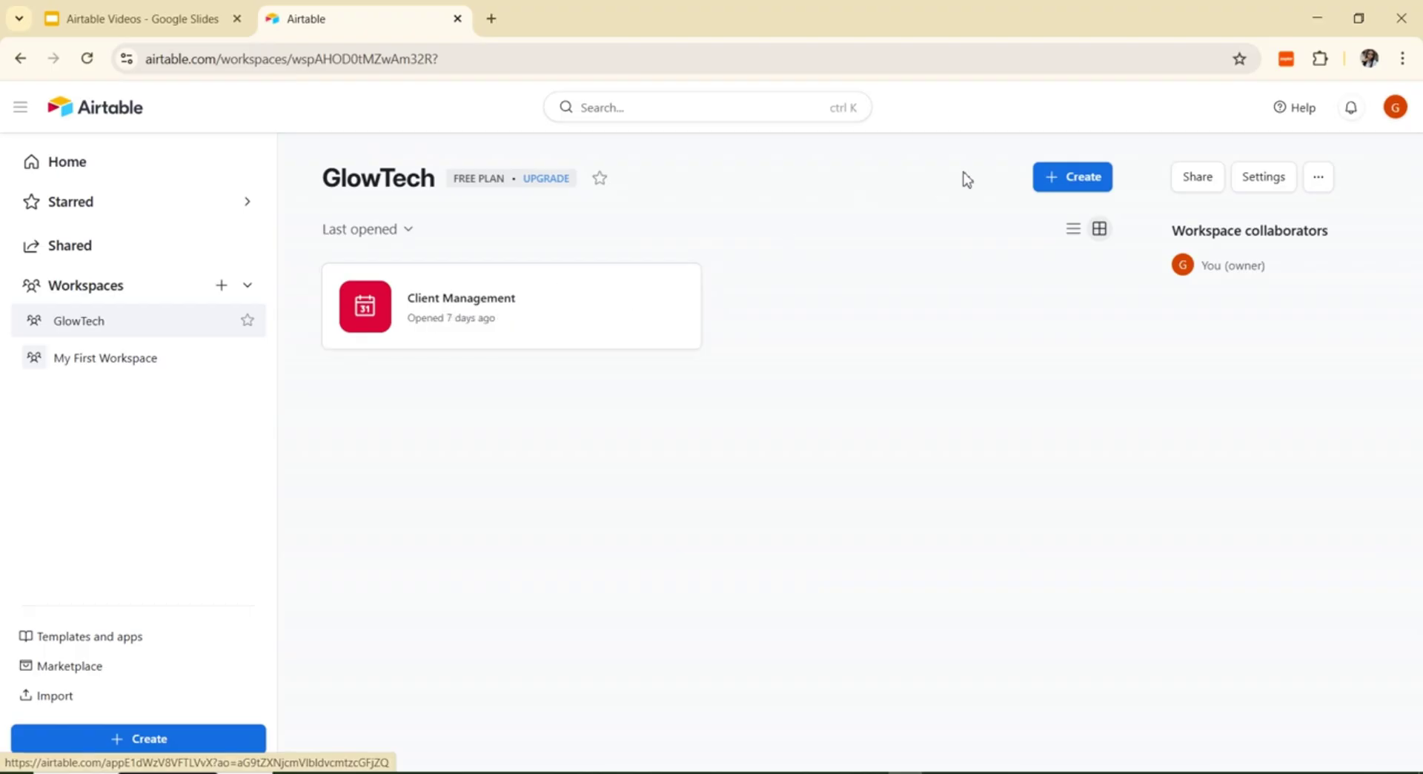
# Step: Create a blank base in the GlowTech workspace with 'Build an app on your own' and collapse the AI chat panel
pyautogui.click(1070, 182)
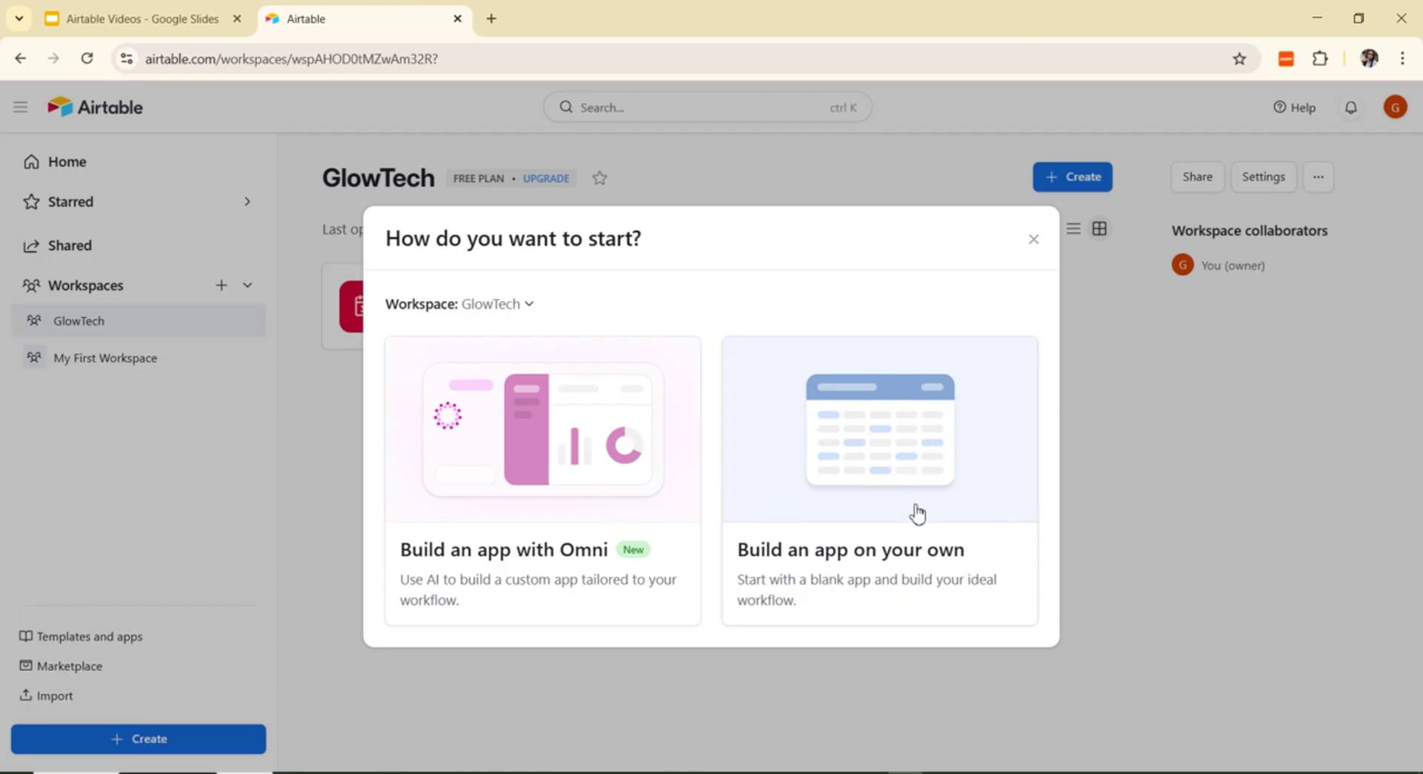
pyautogui.click(821, 556)
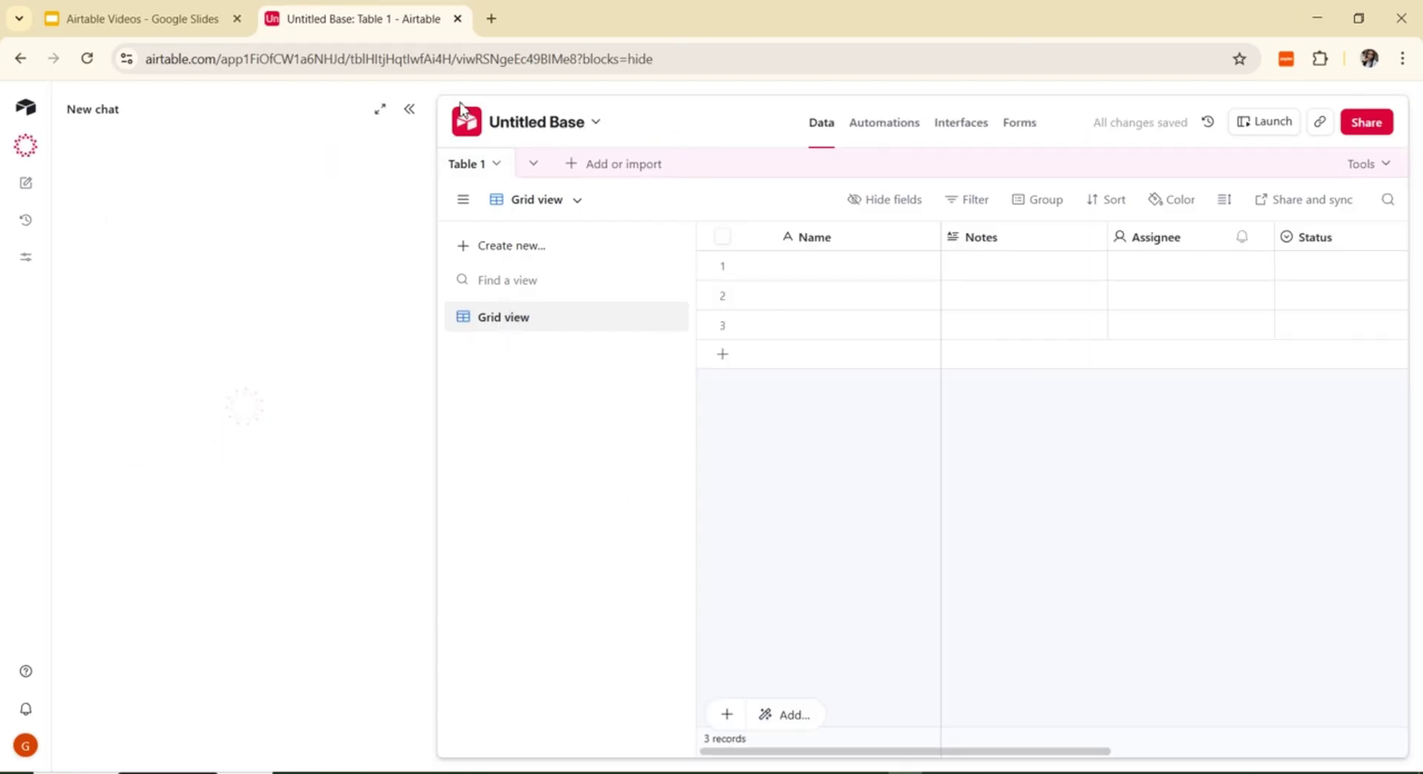
pyautogui.click(411, 112)
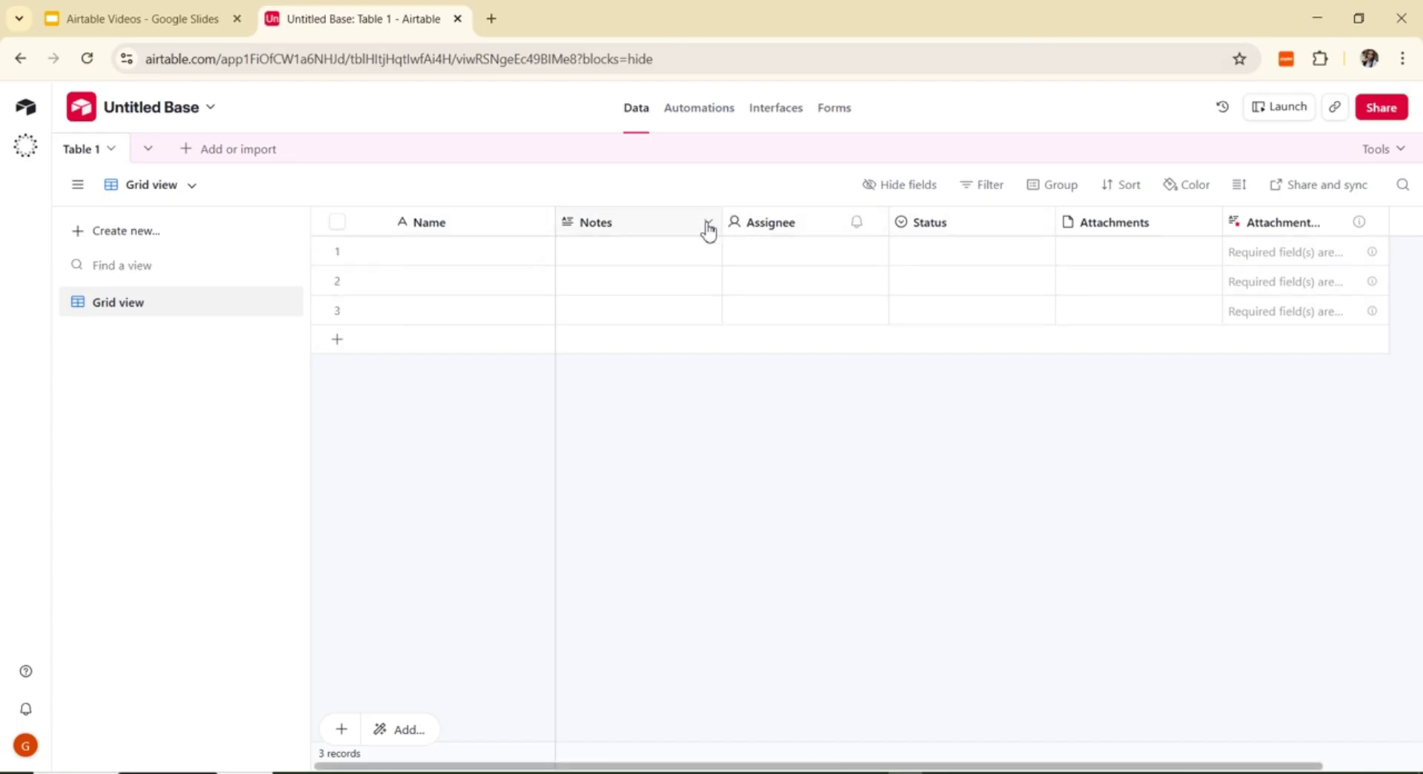
# Step: Delete the Notes field and then the Assignee field from Table 1
pyautogui.click(708, 226)
pyautogui.scroll(-1, 674, 660)
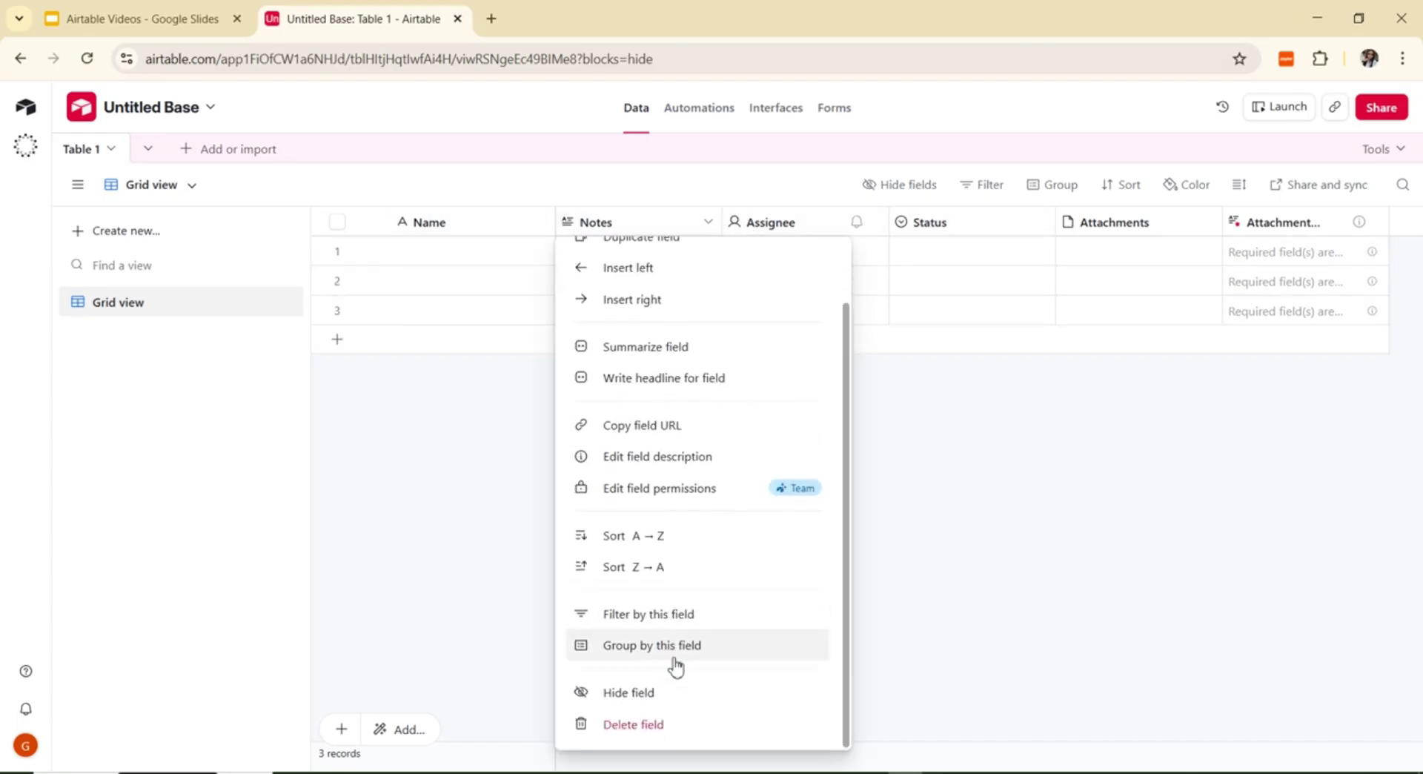
pyautogui.click(663, 724)
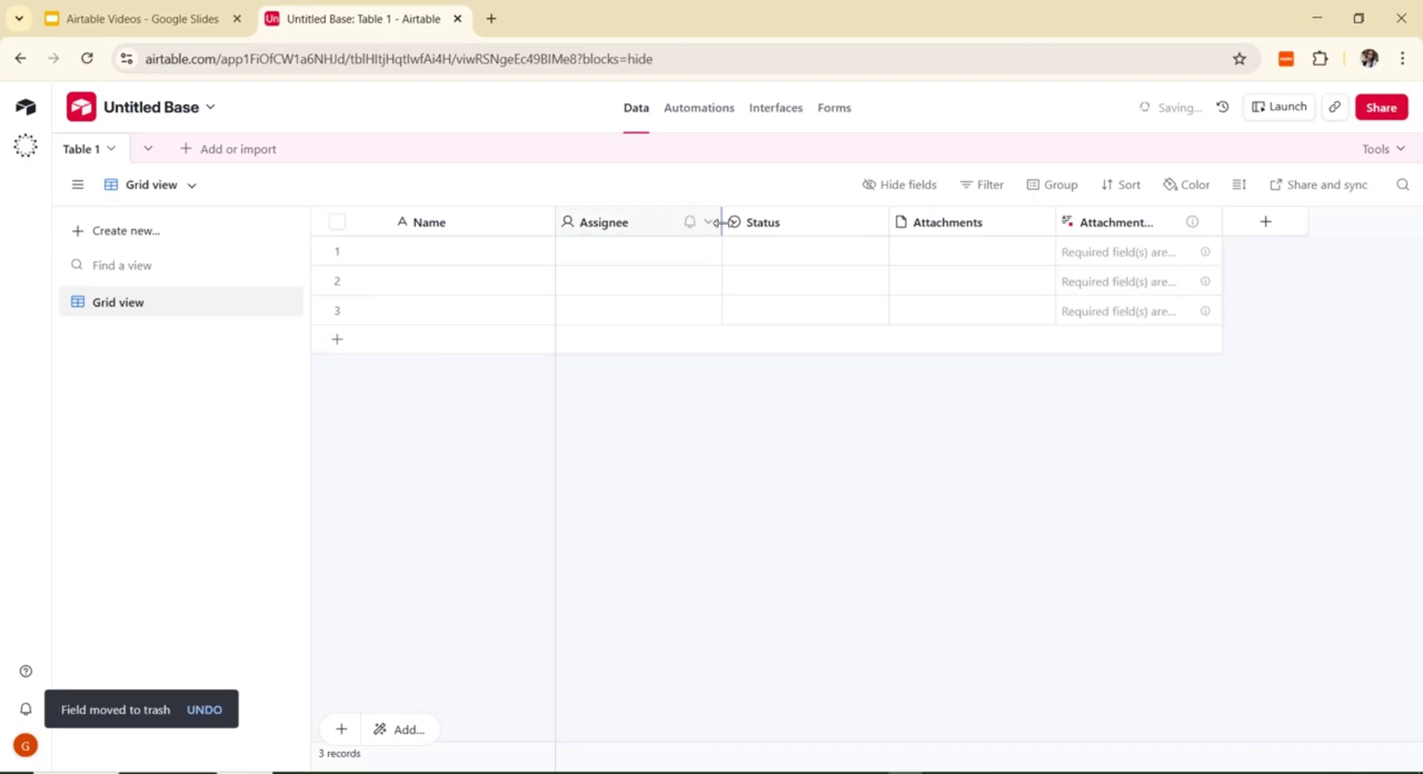
pyautogui.click(709, 222)
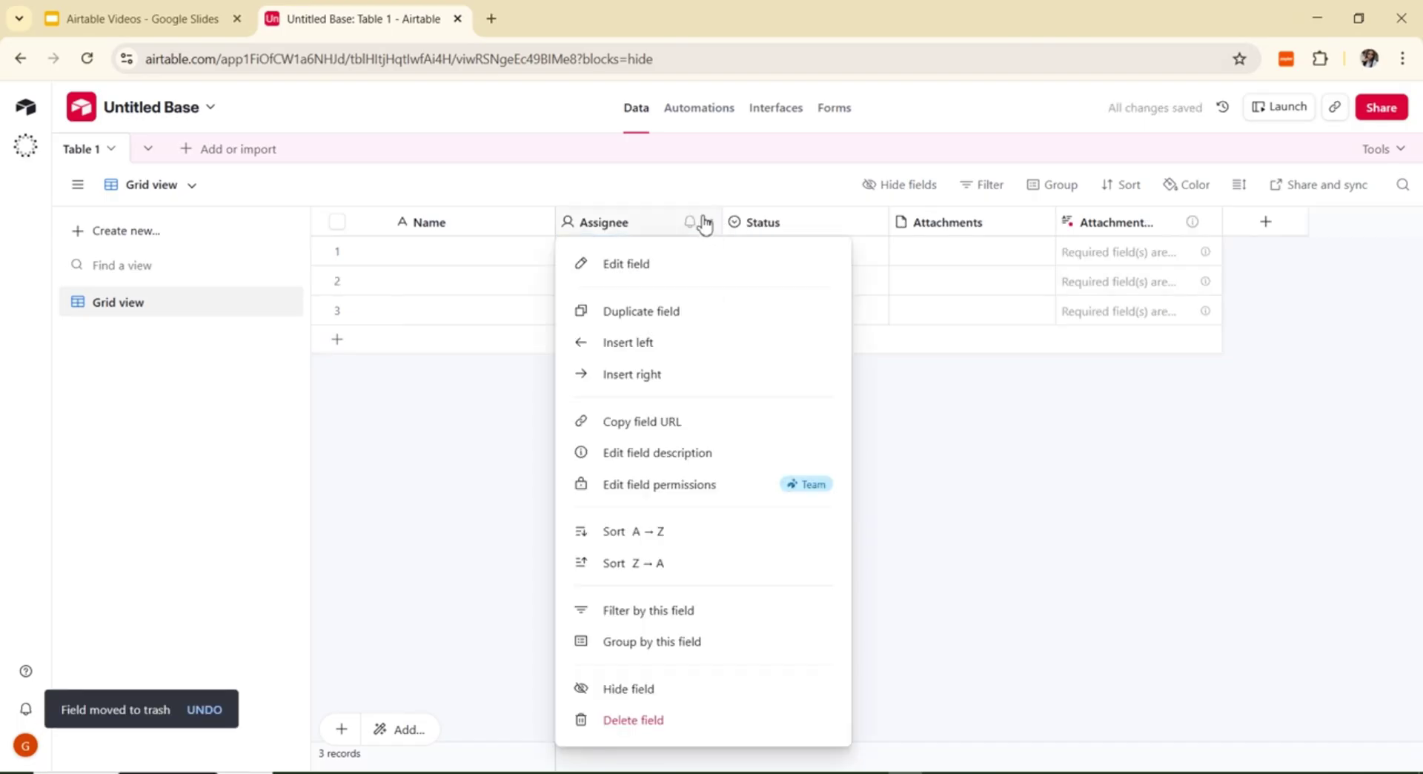
pyautogui.click(627, 721)
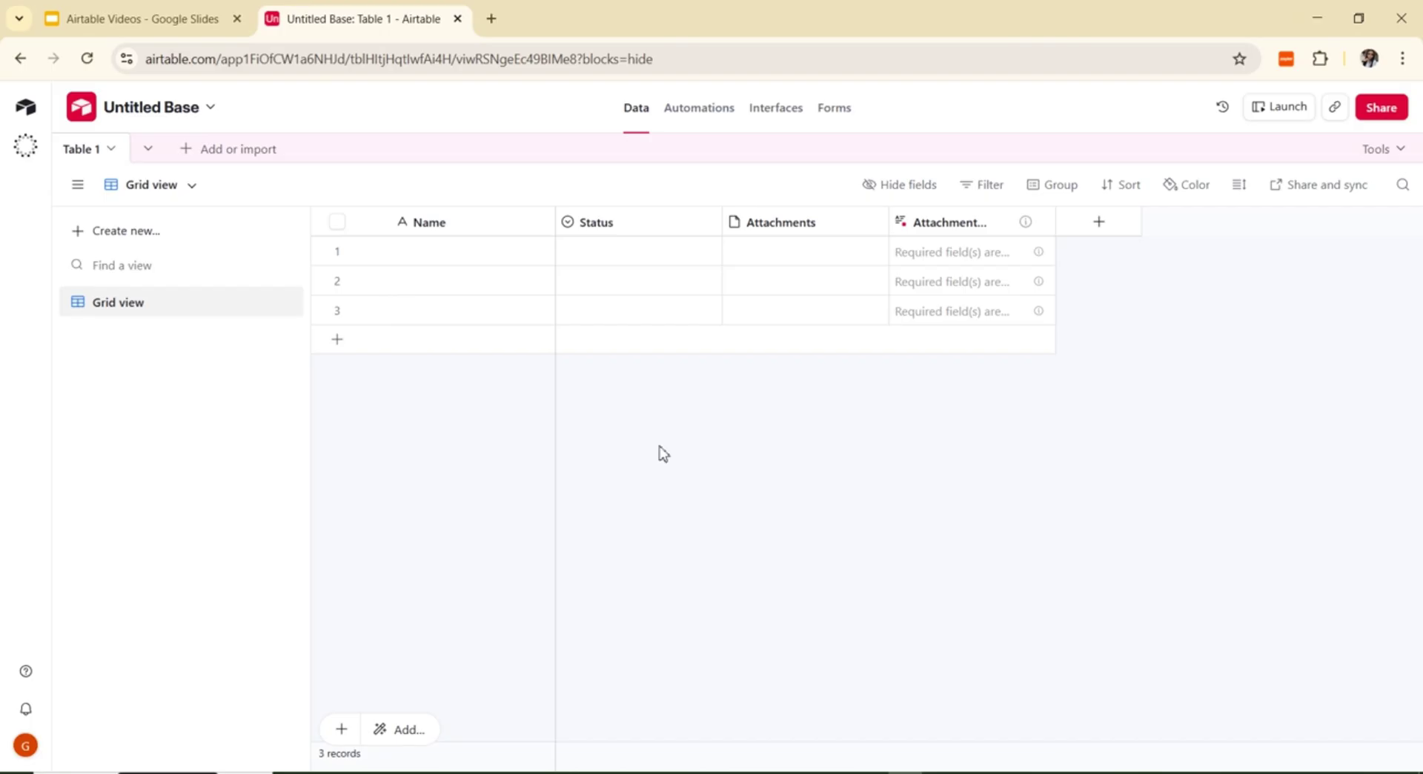
# Step: Change the Status field's type to Date, rename it 'Due Date', and save it
pyautogui.click(707, 223)
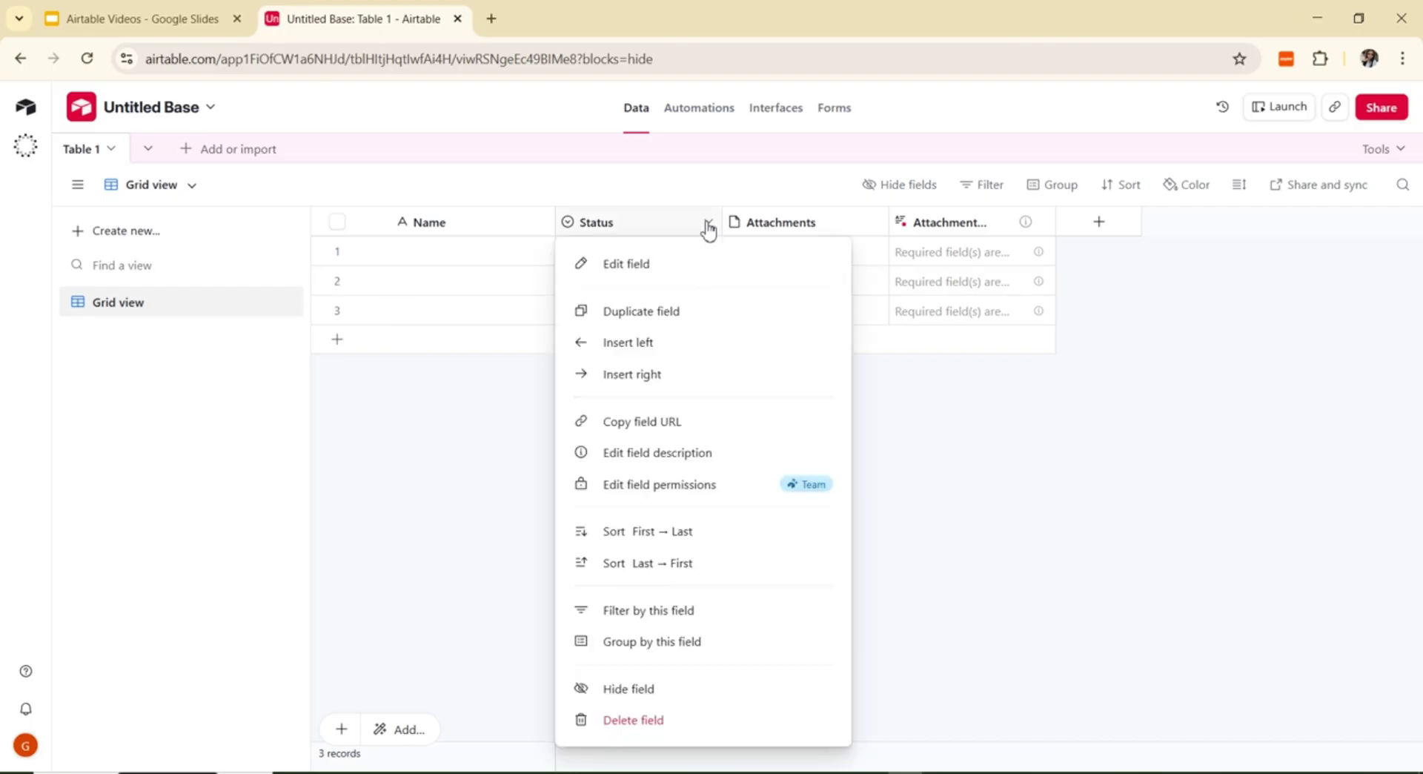
pyautogui.click(639, 263)
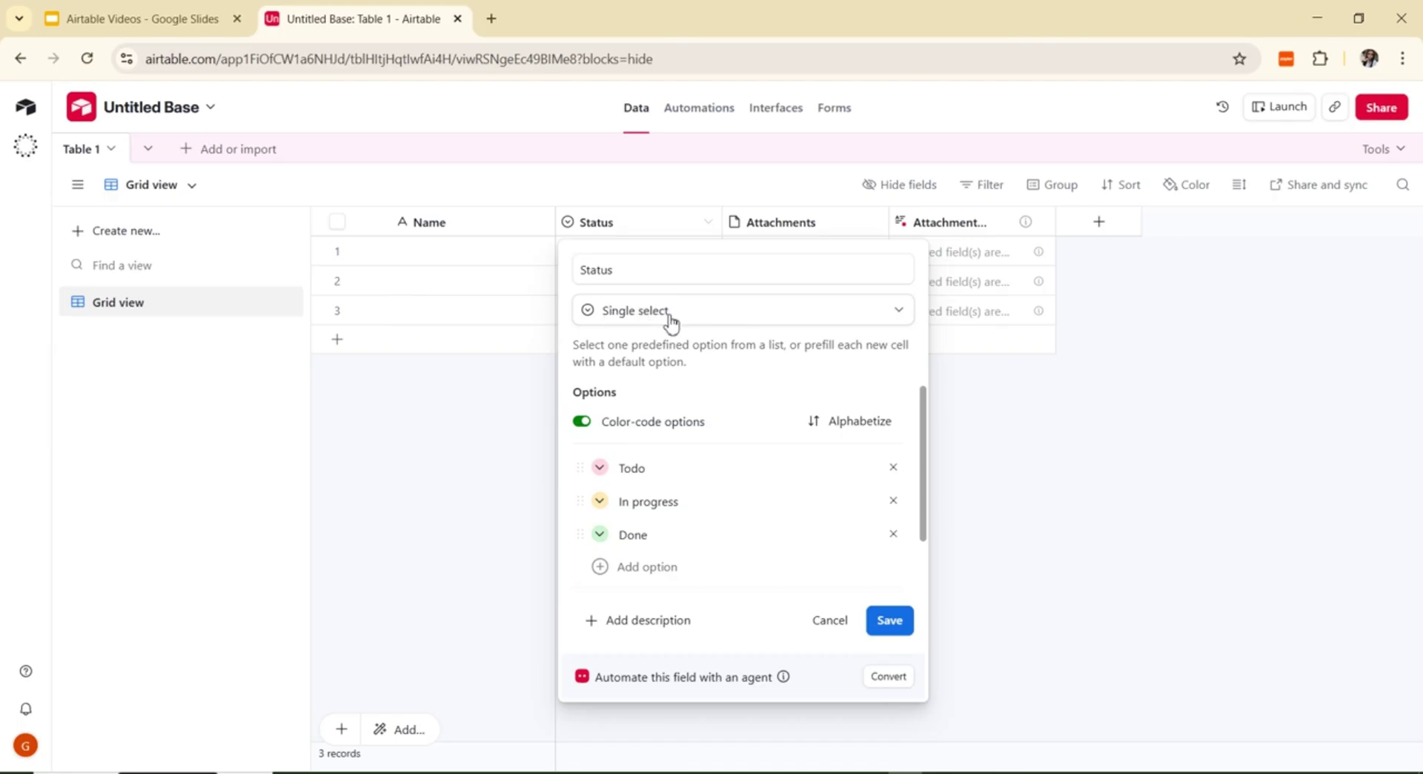
pyautogui.click(898, 317)
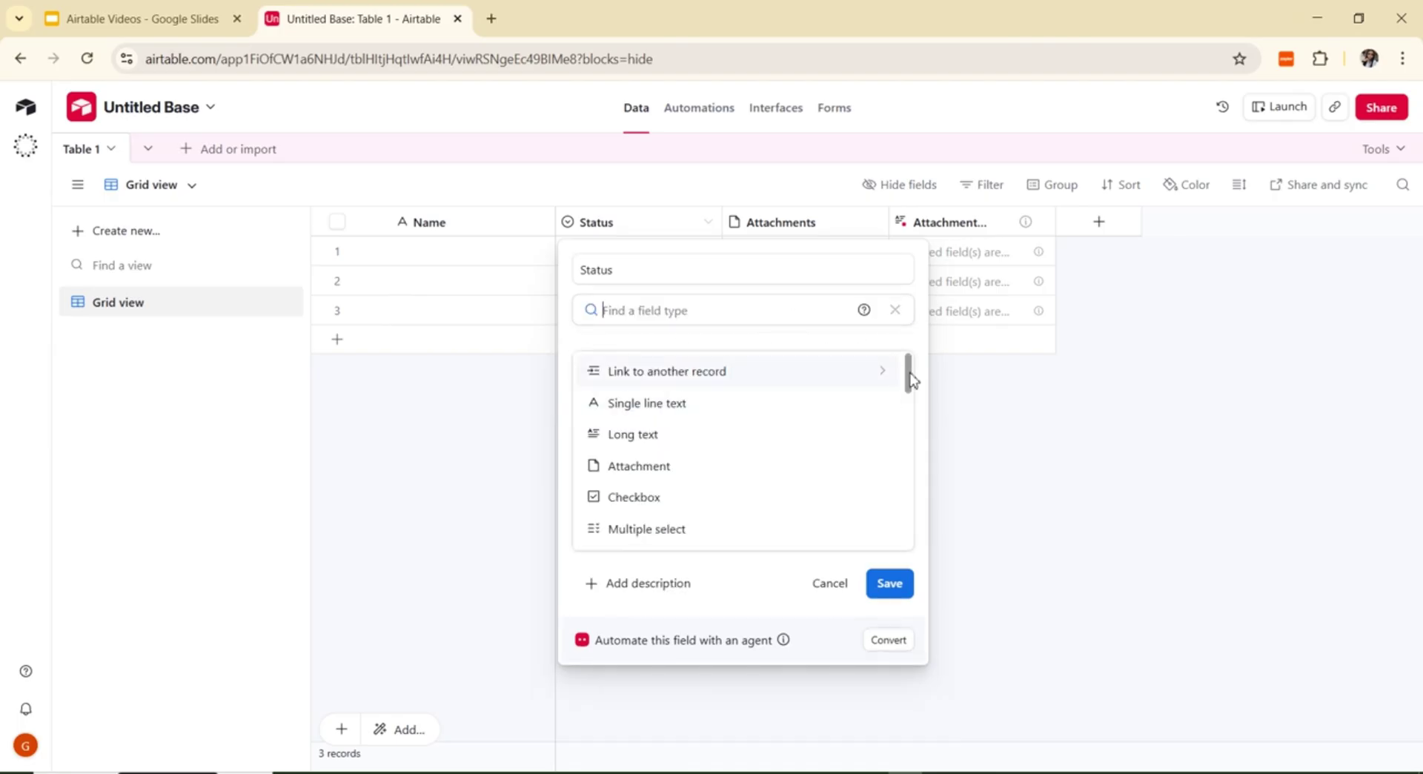
pyautogui.moveTo(909, 371); pyautogui.dragTo(922, 430)
pyautogui.scroll(-1, 919, 426)
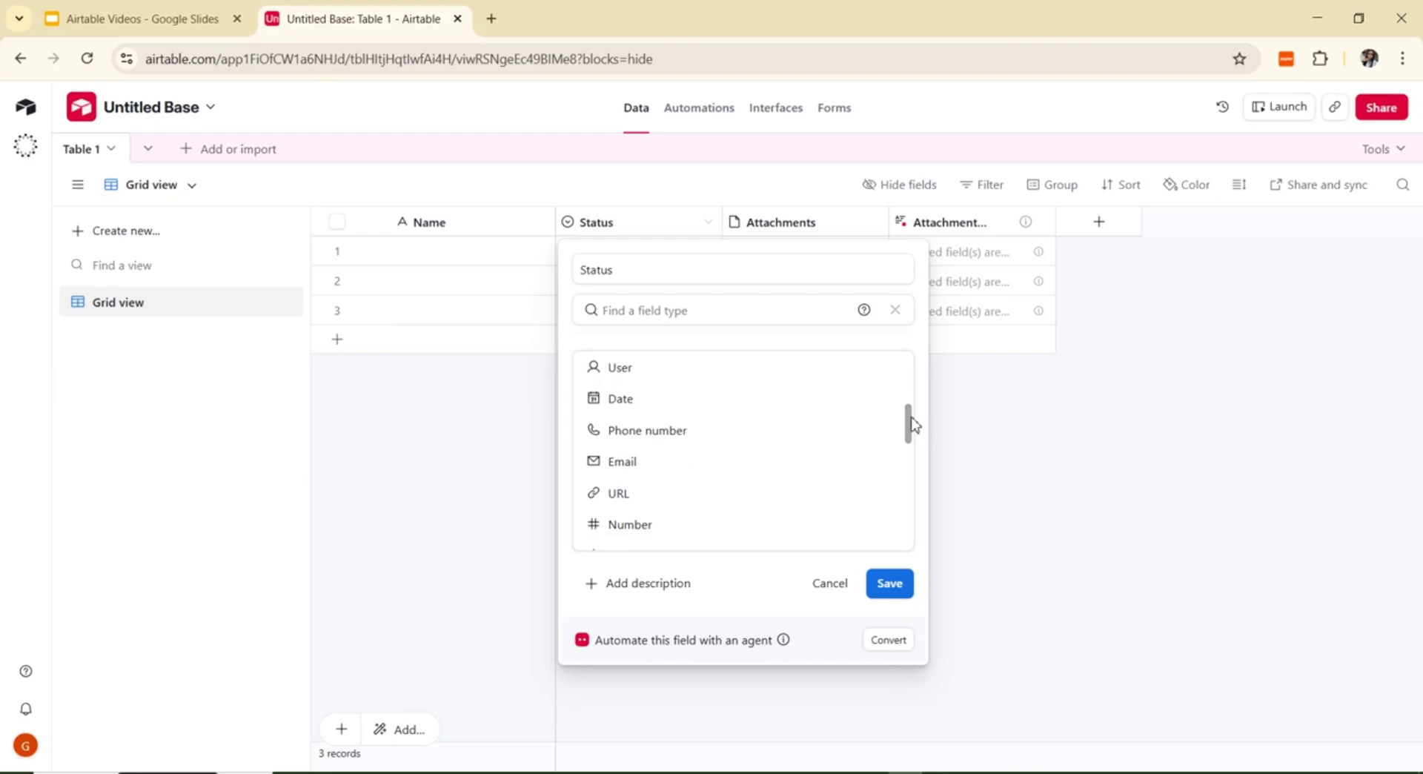
pyautogui.click(674, 404)
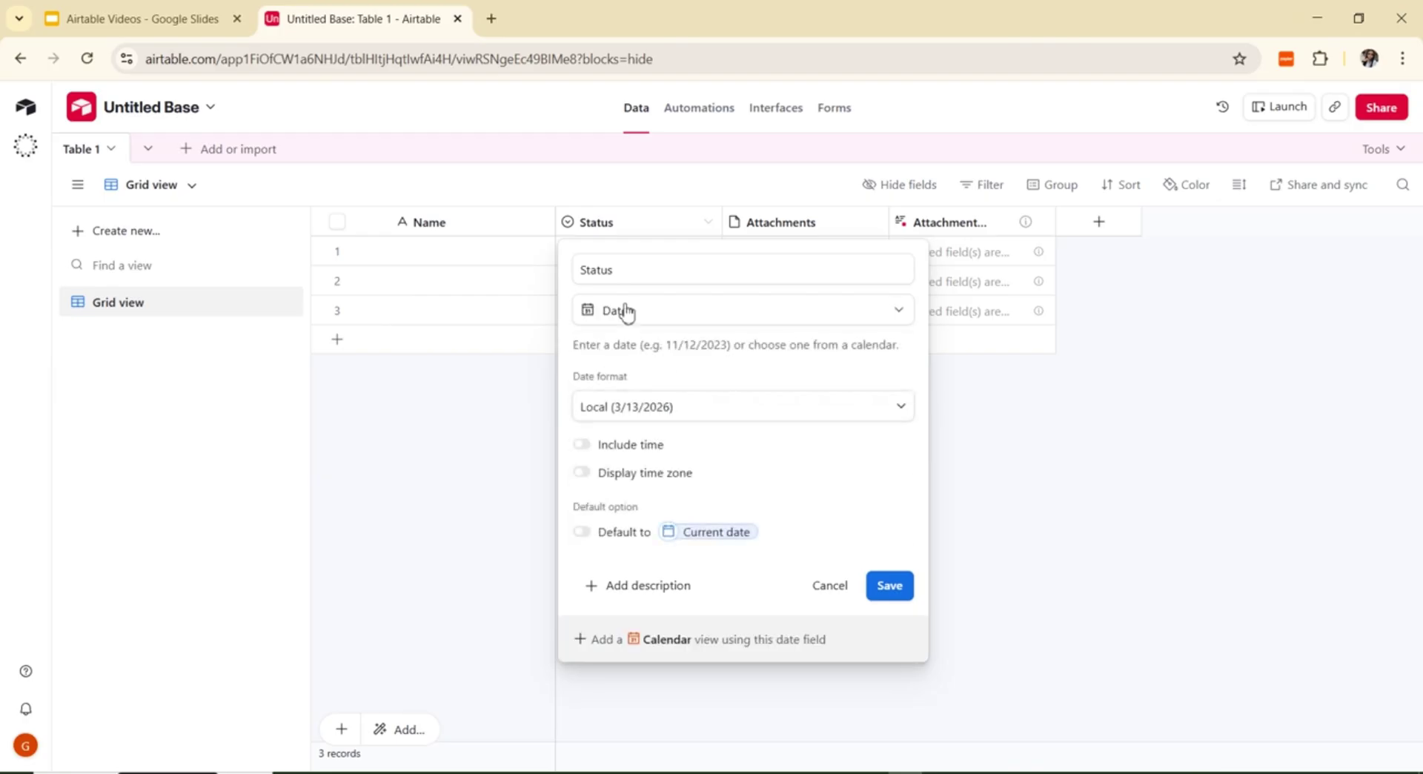
pyautogui.click(654, 279)
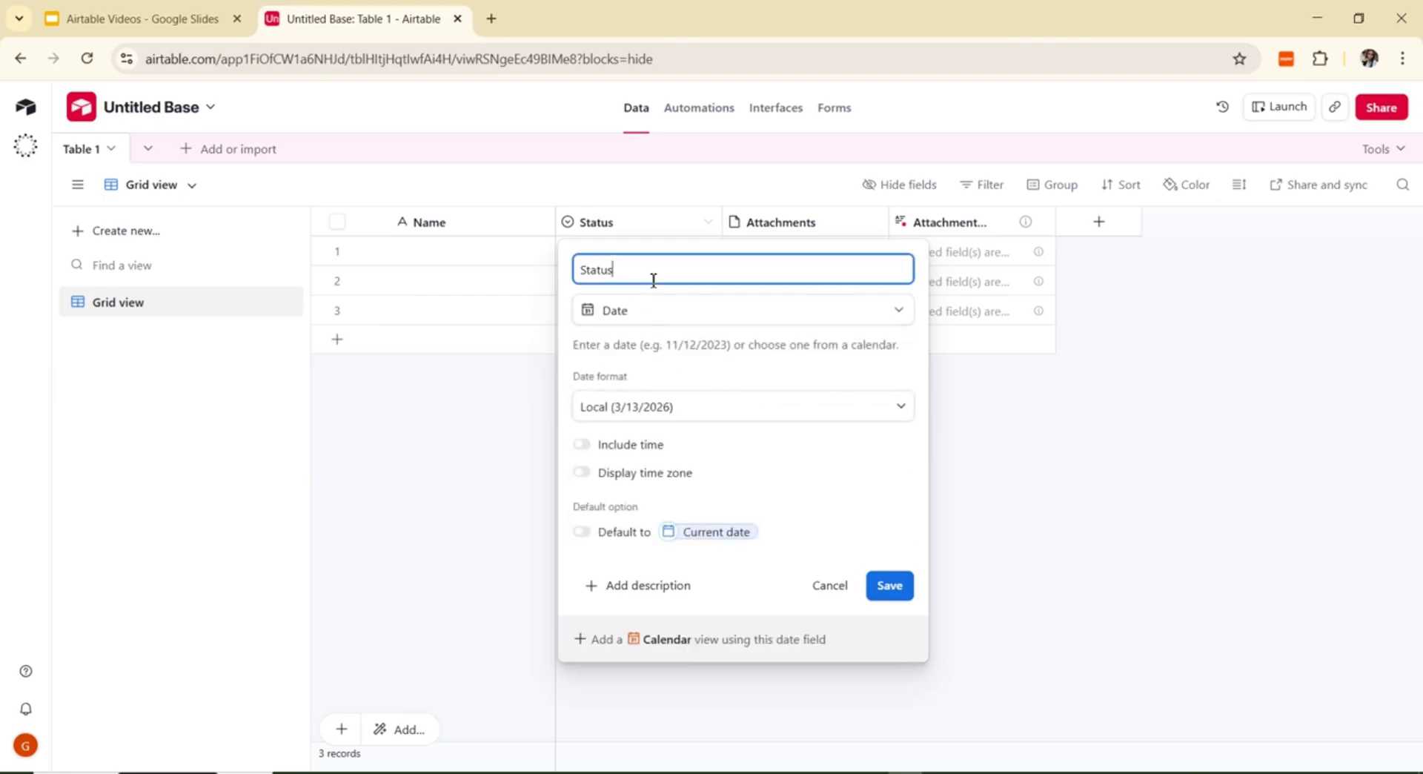
pyautogui.press('BackSpace')
pyautogui.press('BackSpace')
pyautogui.press('BackSpace')
pyautogui.press('BackSpace')
pyautogui.press('BackSpace')
pyautogui.write('Due Date')
pyautogui.click(891, 585)
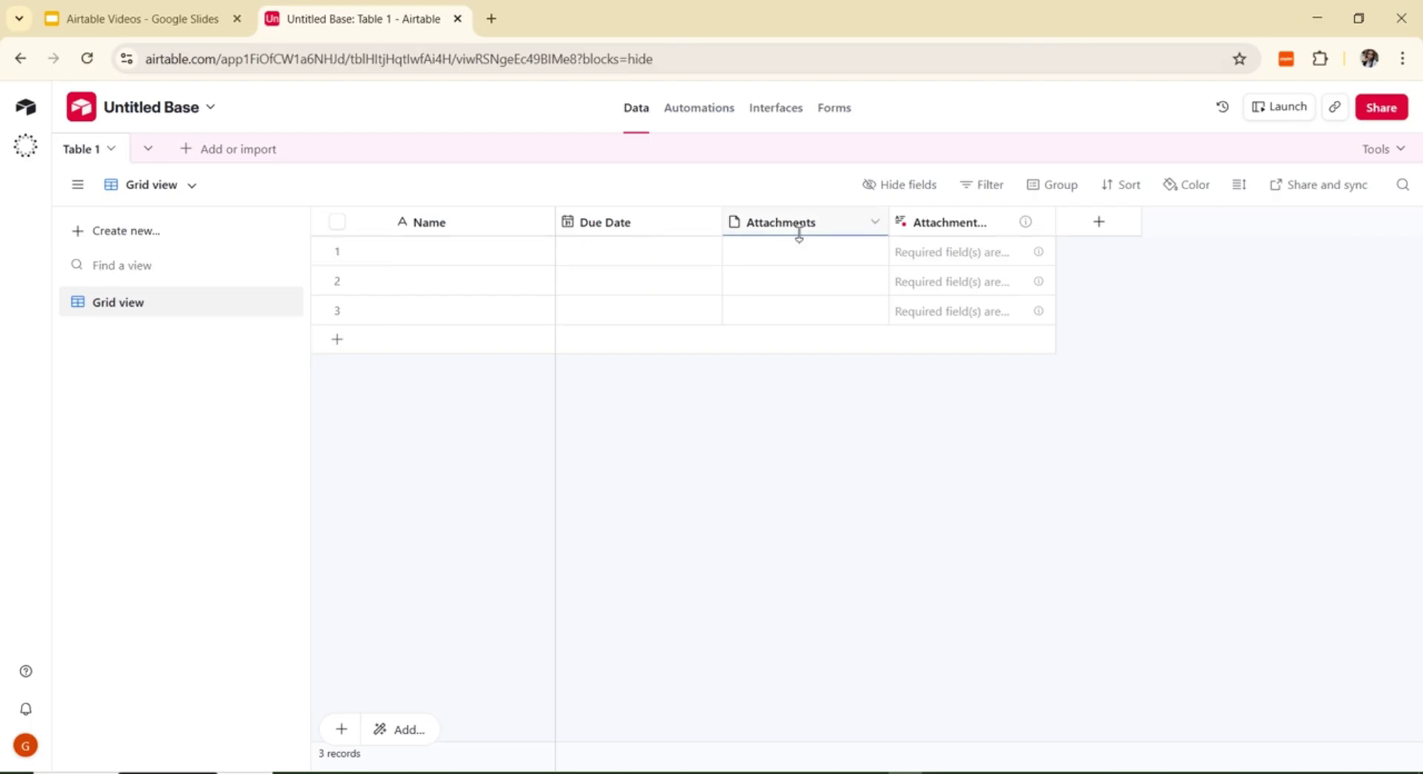
# Step: Delete the Attachments field despite its dependency, then delete the remaining attachment summary field
pyautogui.click(876, 223)
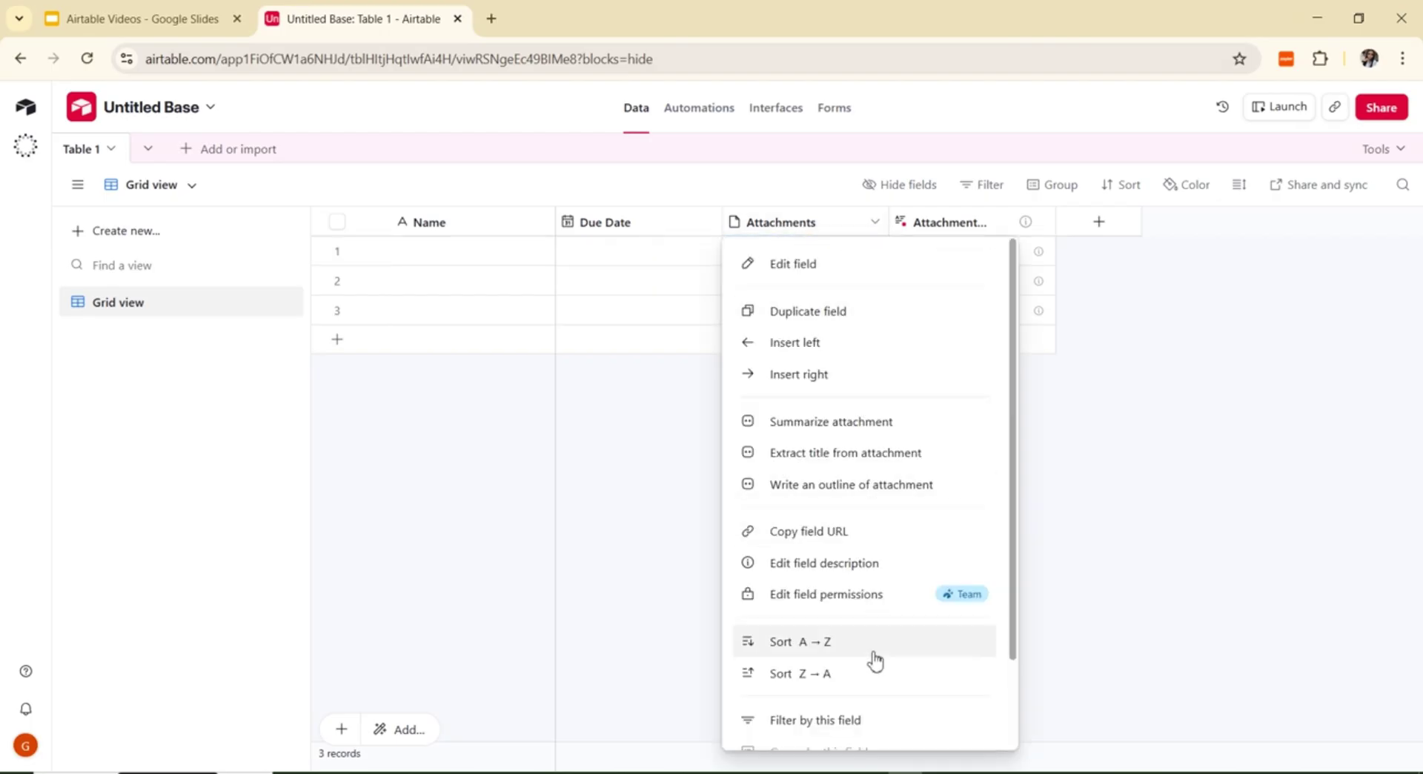
pyautogui.scroll(-2, 852, 696)
pyautogui.click(831, 725)
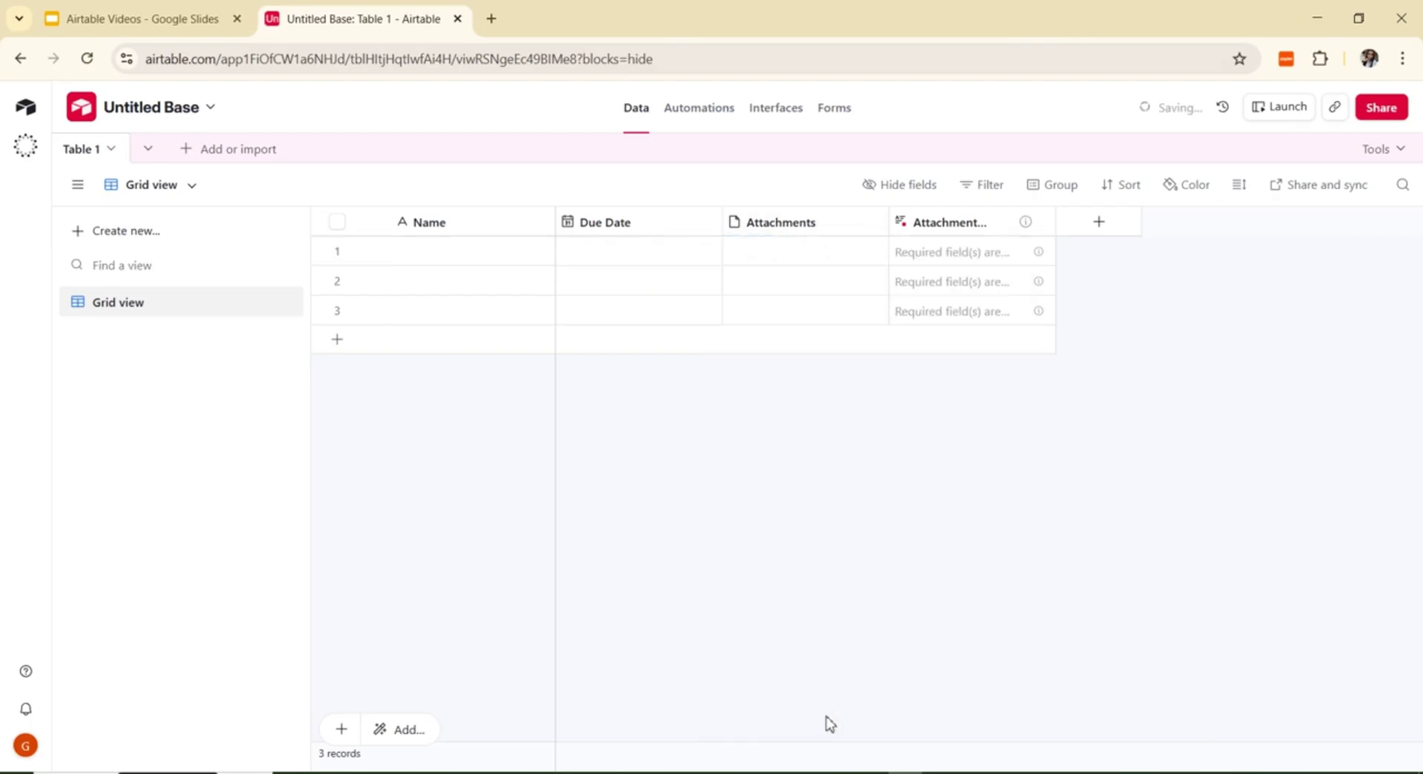
pyautogui.click(874, 544)
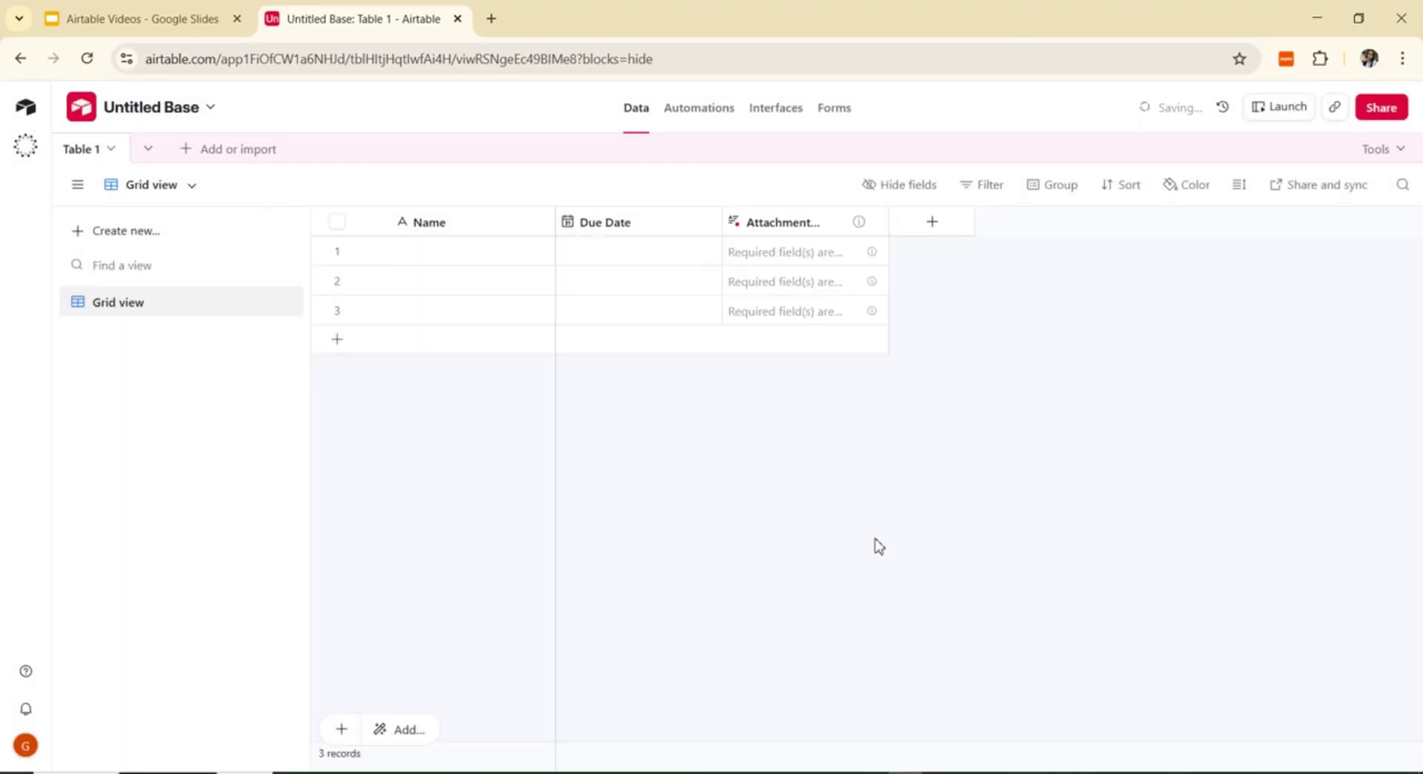
pyautogui.click(874, 222)
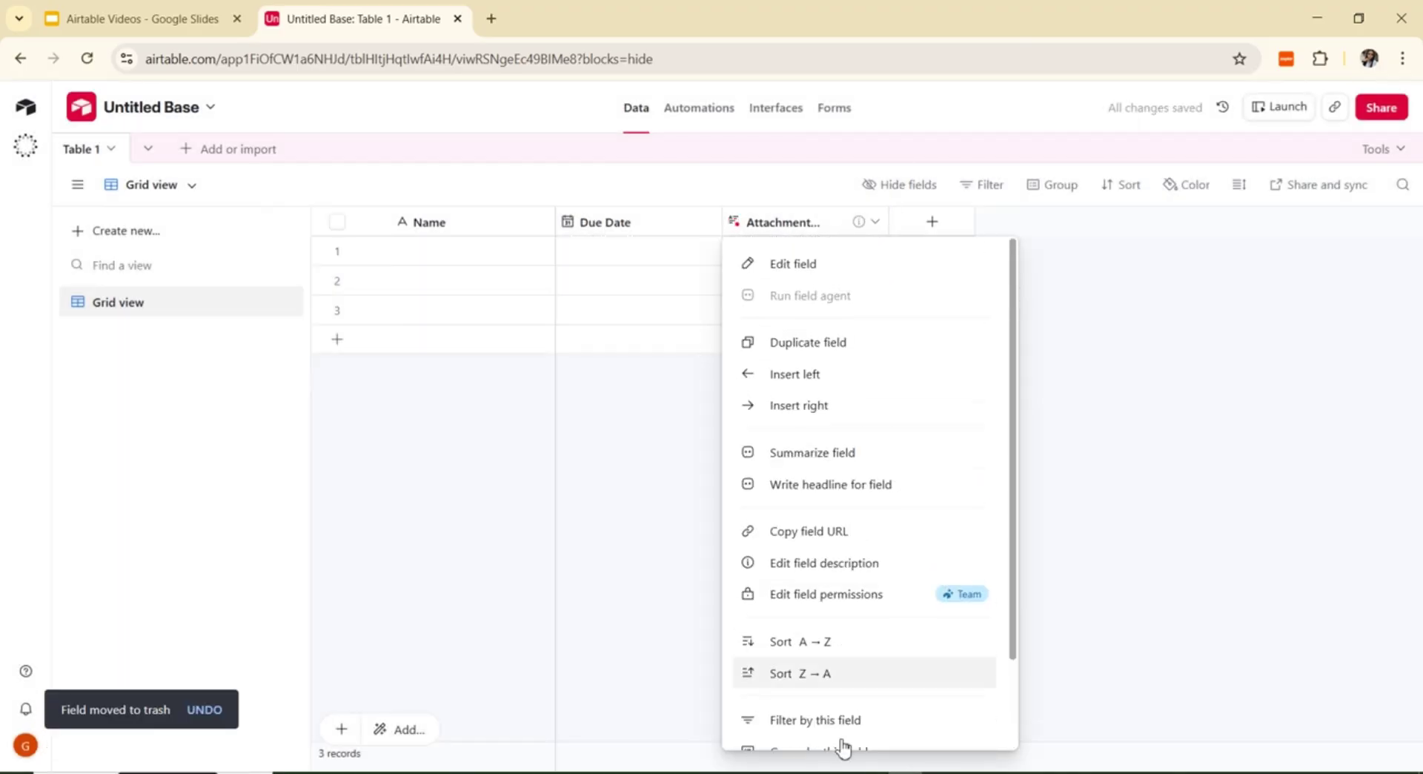
pyautogui.scroll(-2, 836, 700)
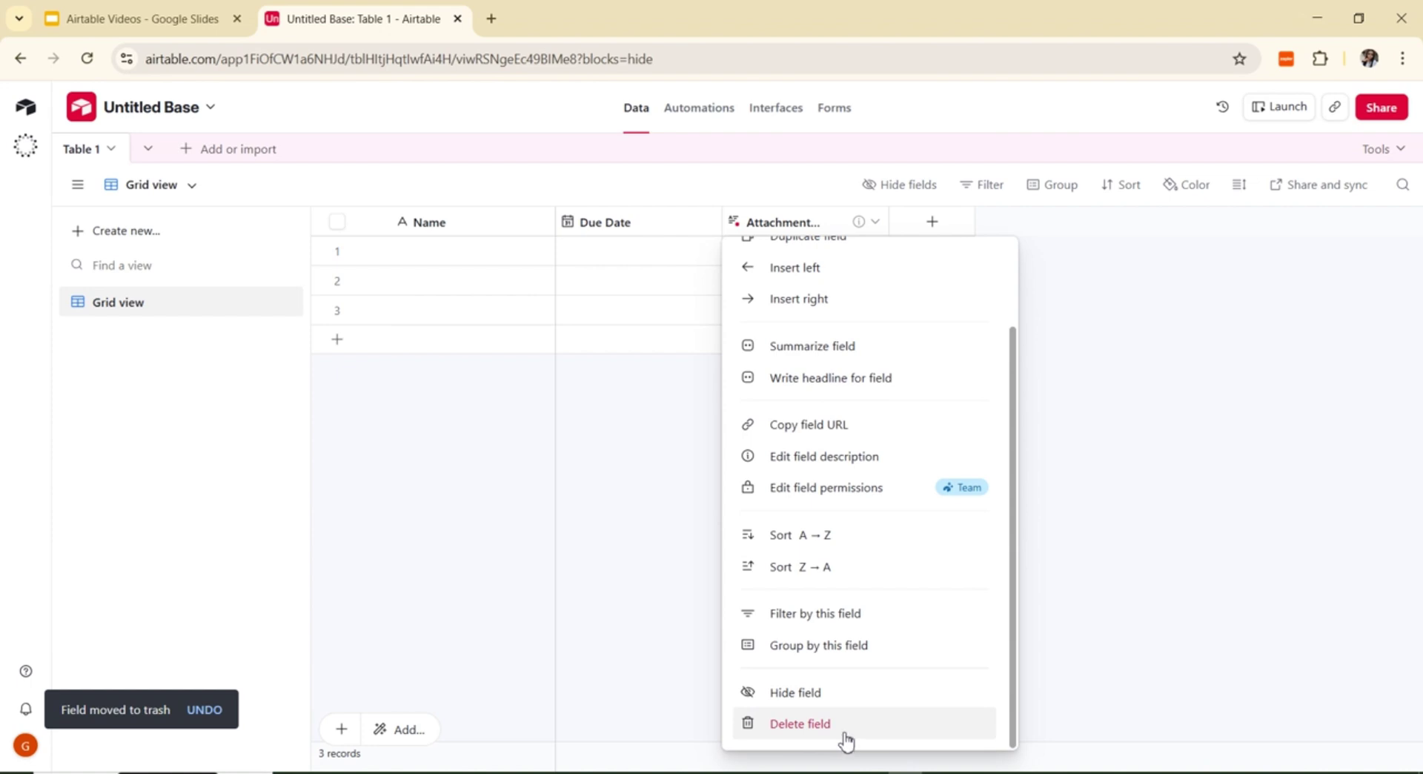
pyautogui.click(844, 733)
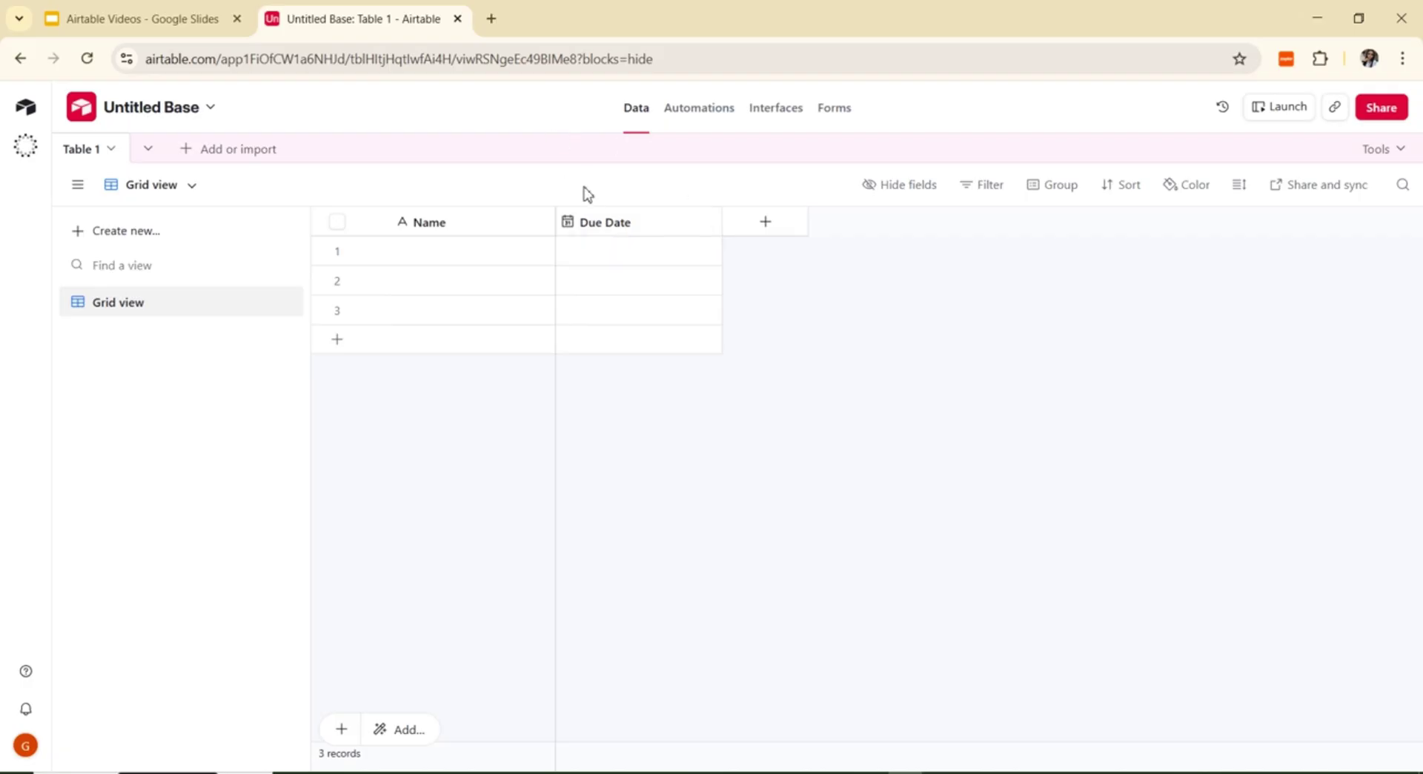
# Step: Open the Name field's settings, discard them unchanged, then reopen the Name field editor
pyautogui.click(541, 222)
pyautogui.click(527, 264)
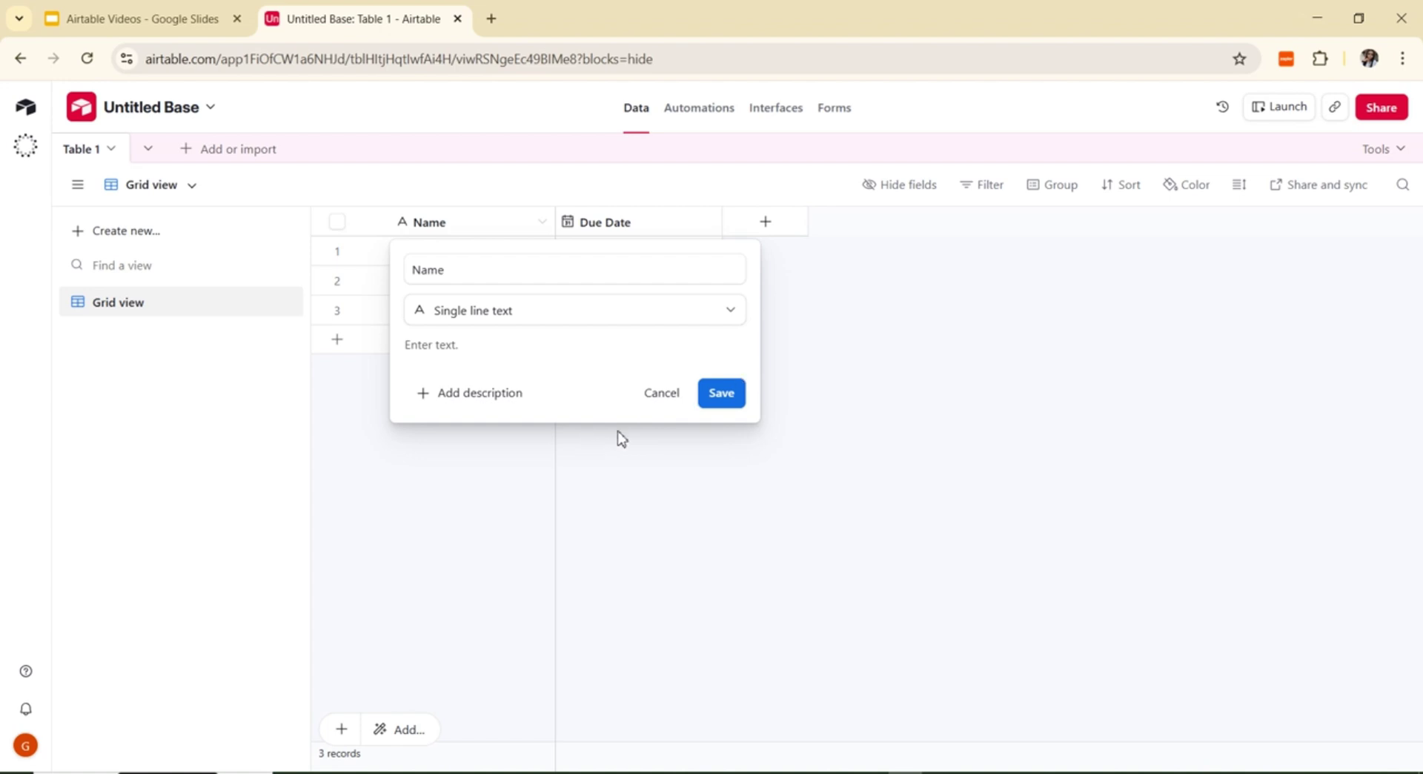
pyautogui.click(661, 395)
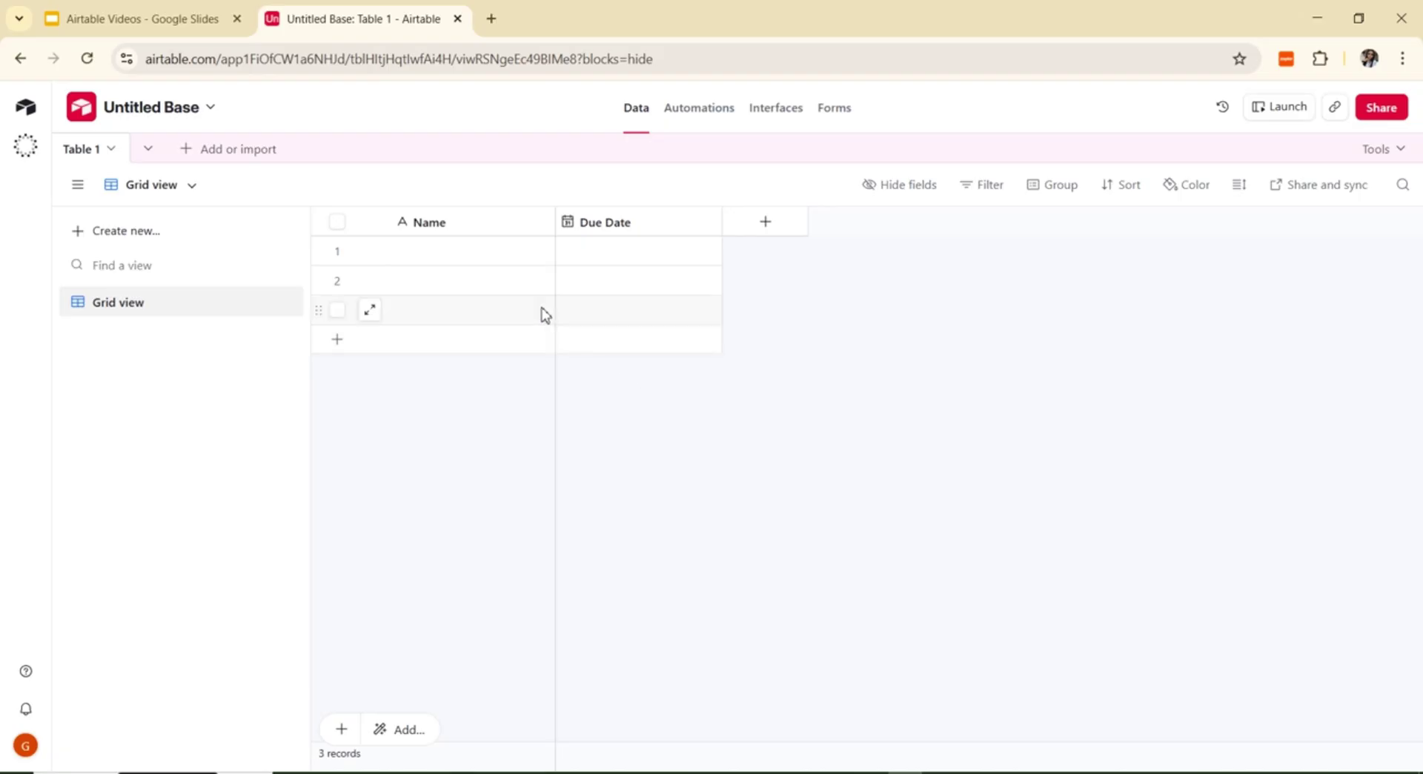
pyautogui.click(539, 223)
pyautogui.click(529, 263)
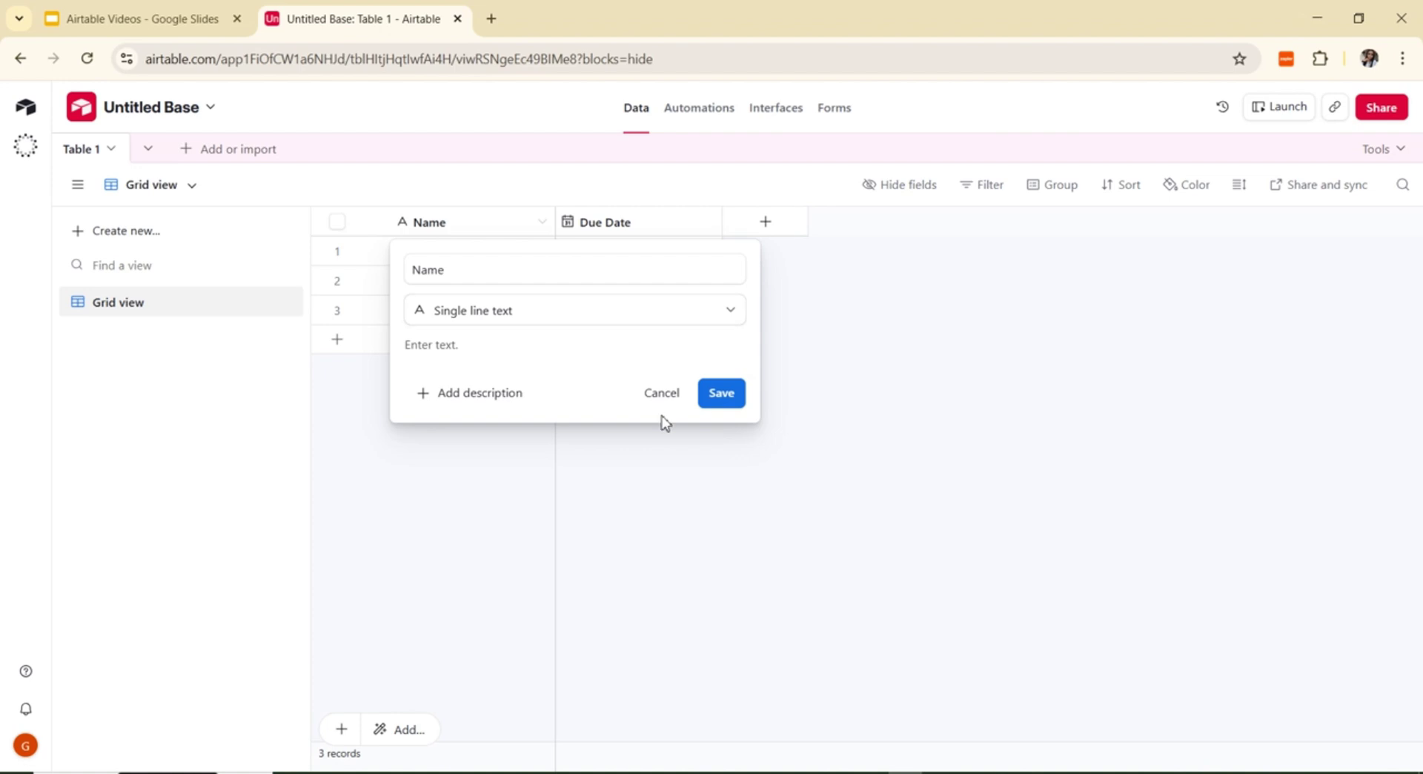
# Step: Cancel the open field setup and delete the Due Date field, leaving only Name
pyautogui.click(664, 394)
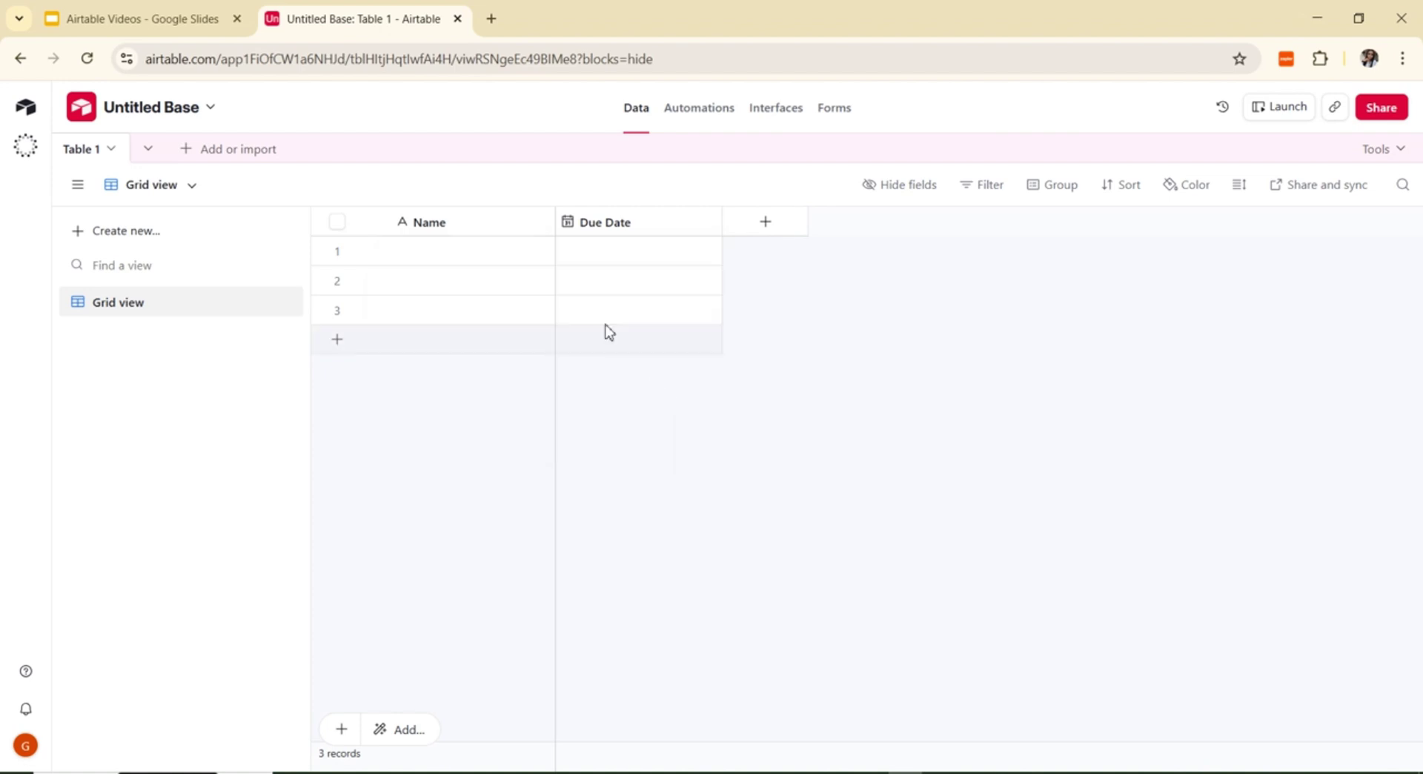
pyautogui.click(706, 222)
pyautogui.scroll(-1, 665, 734)
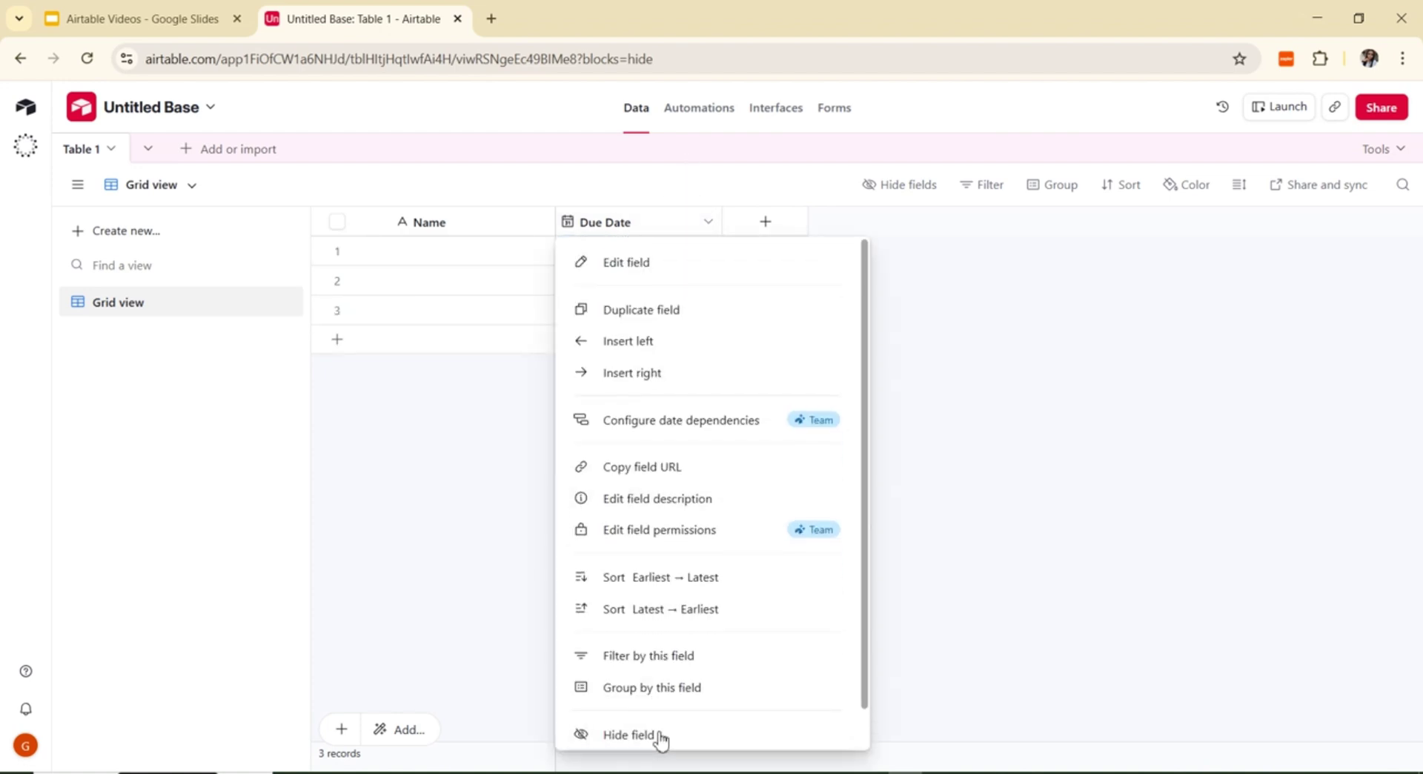
pyautogui.scroll(-1, 662, 739)
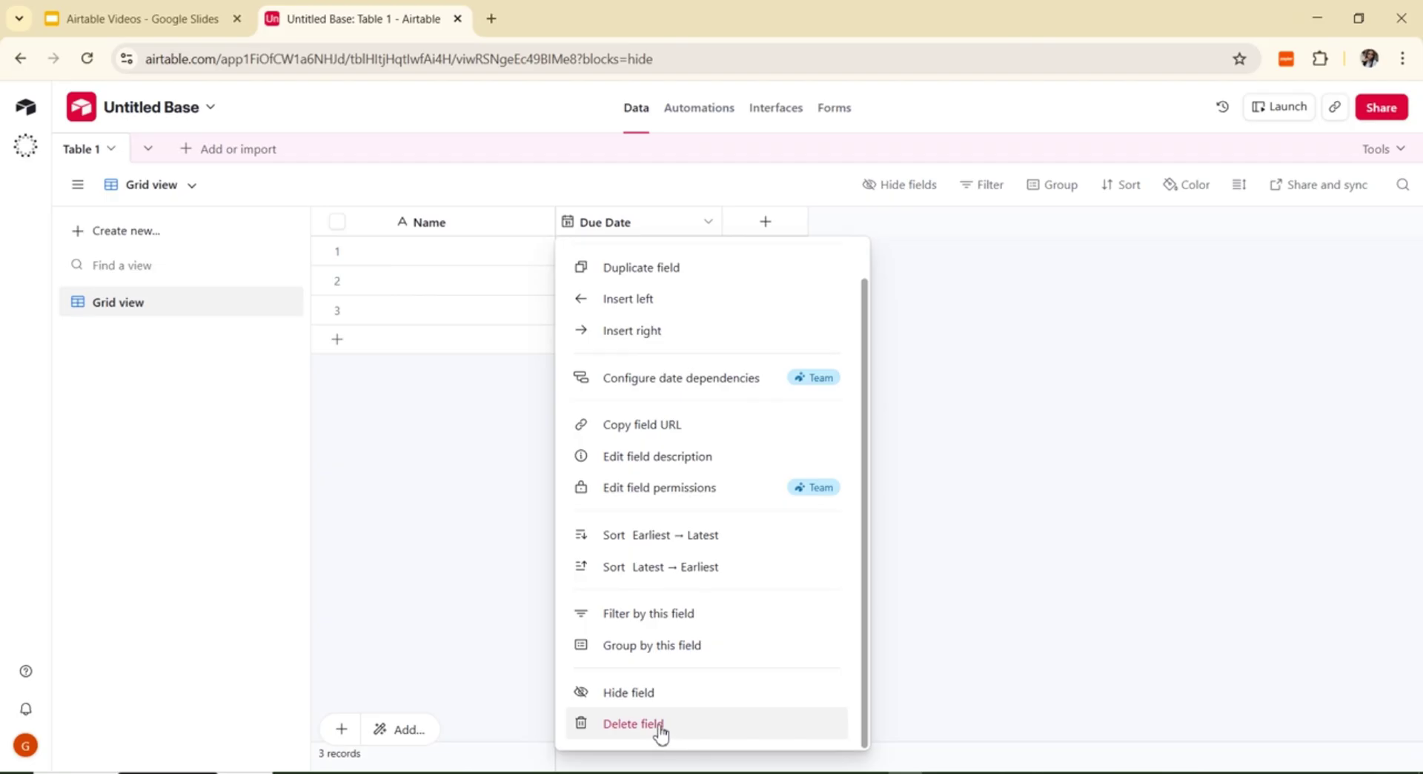
pyautogui.click(659, 726)
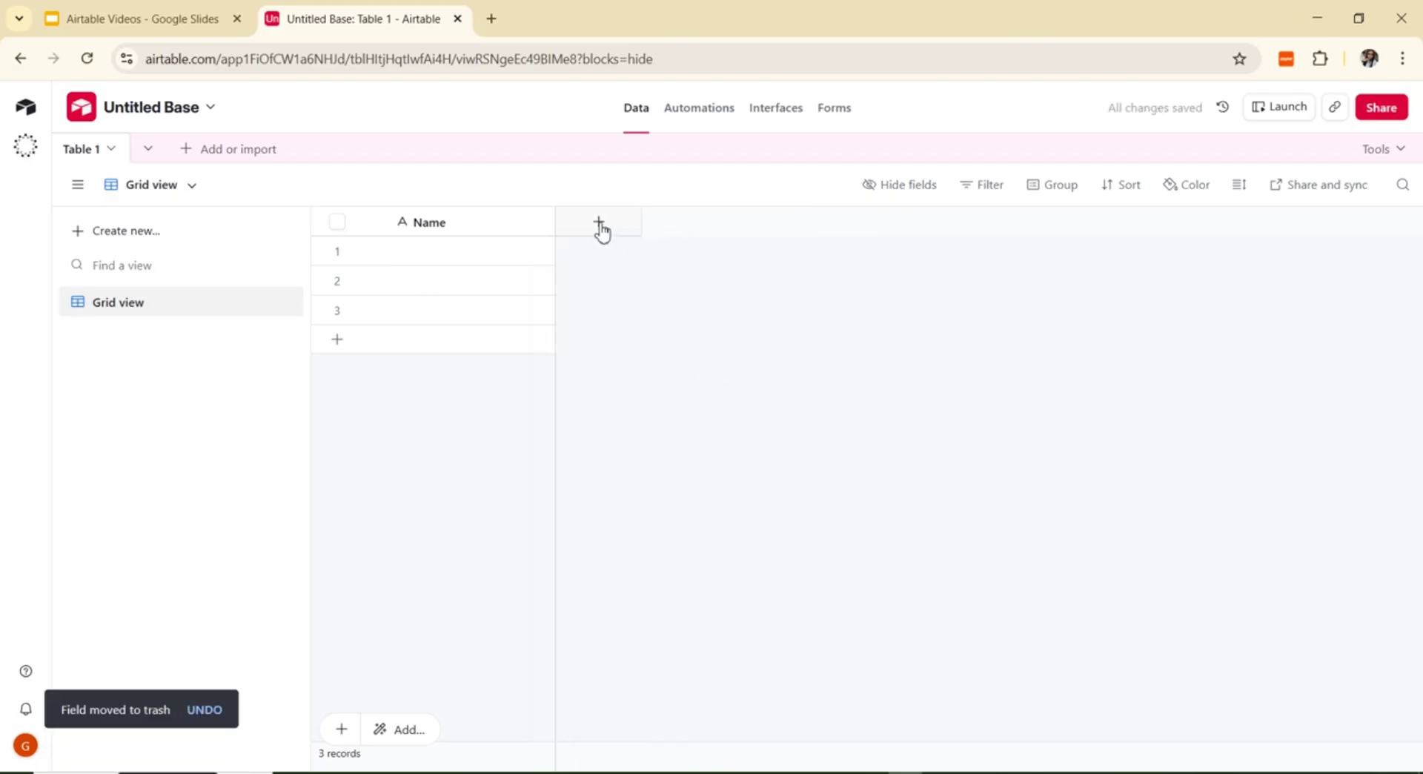
pyautogui.click(599, 224)
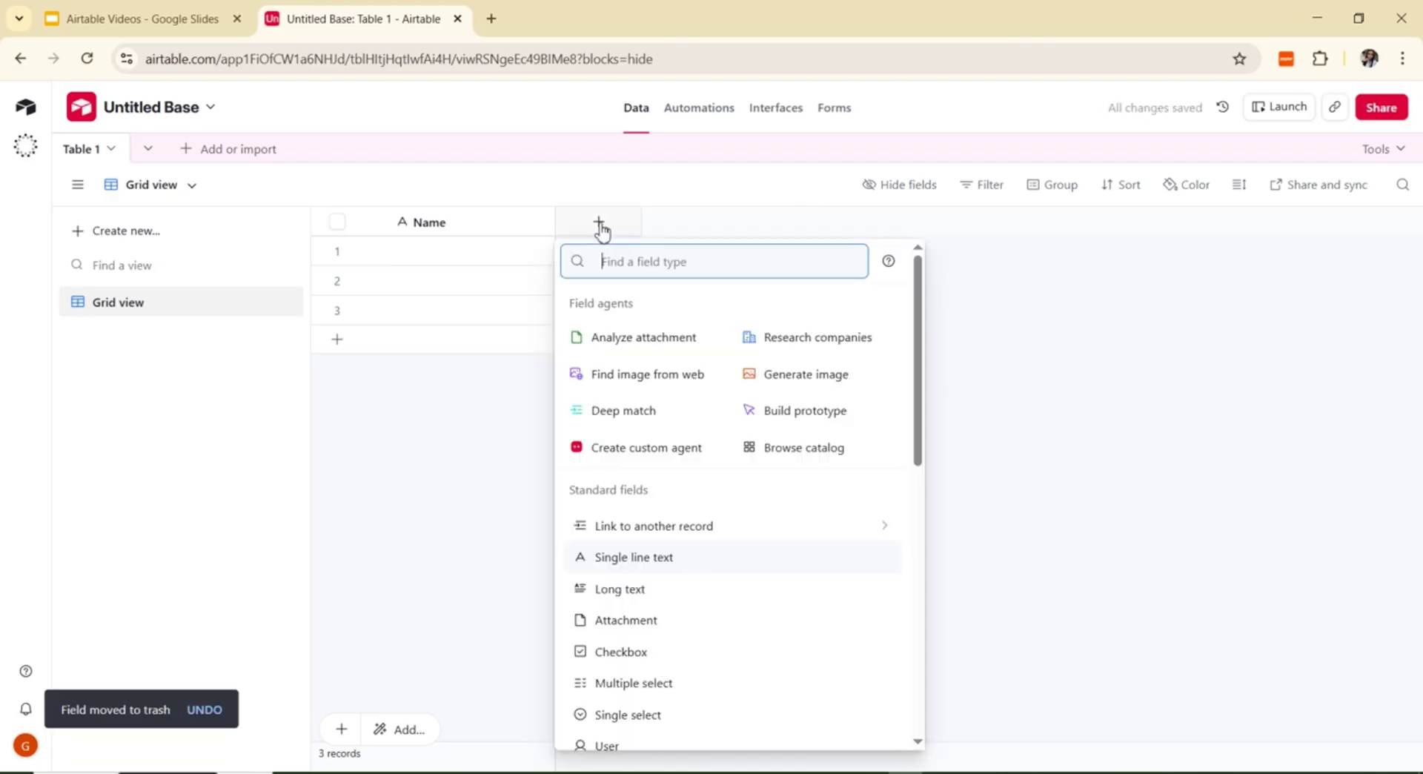
# Step: Reopen the new-field type list and search the field types for 'long'
pyautogui.click(1202, 434)
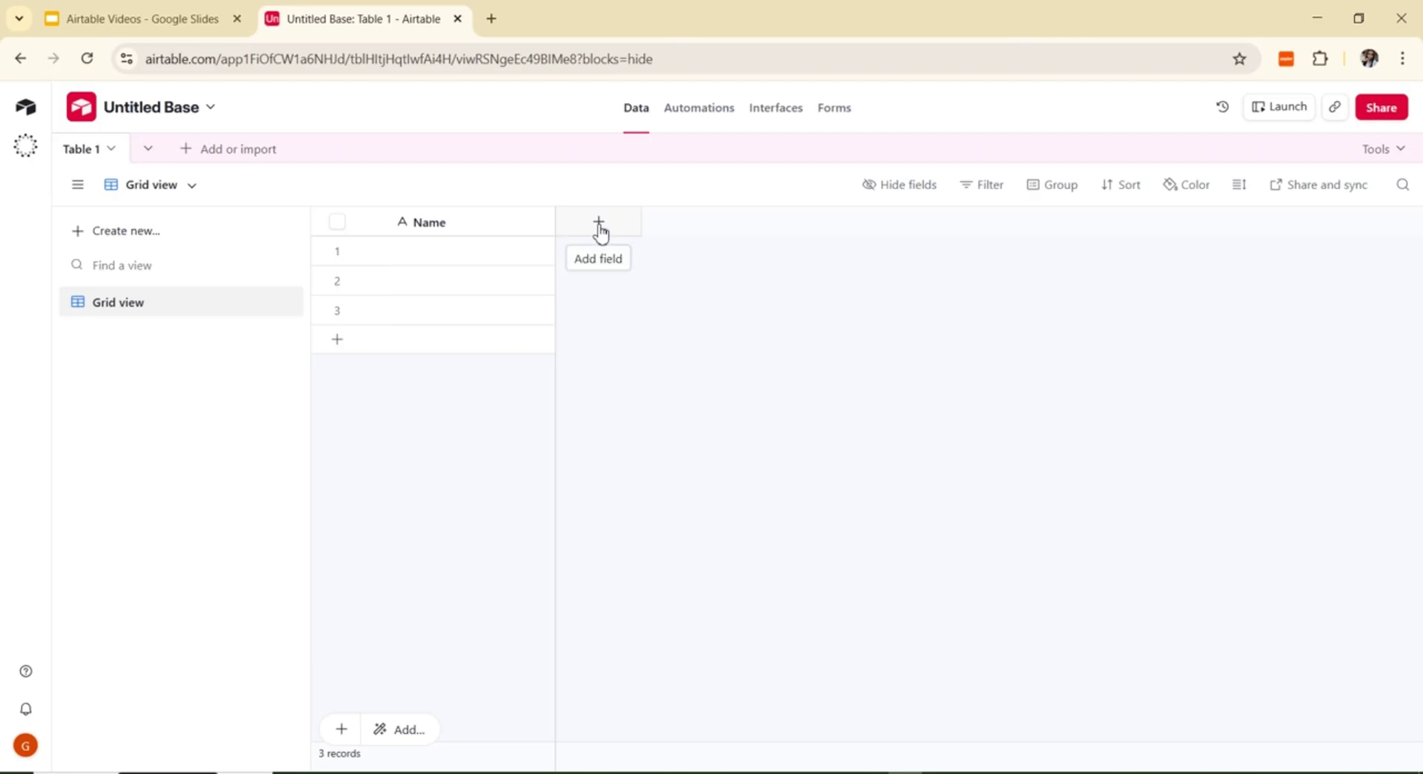
pyautogui.click(598, 226)
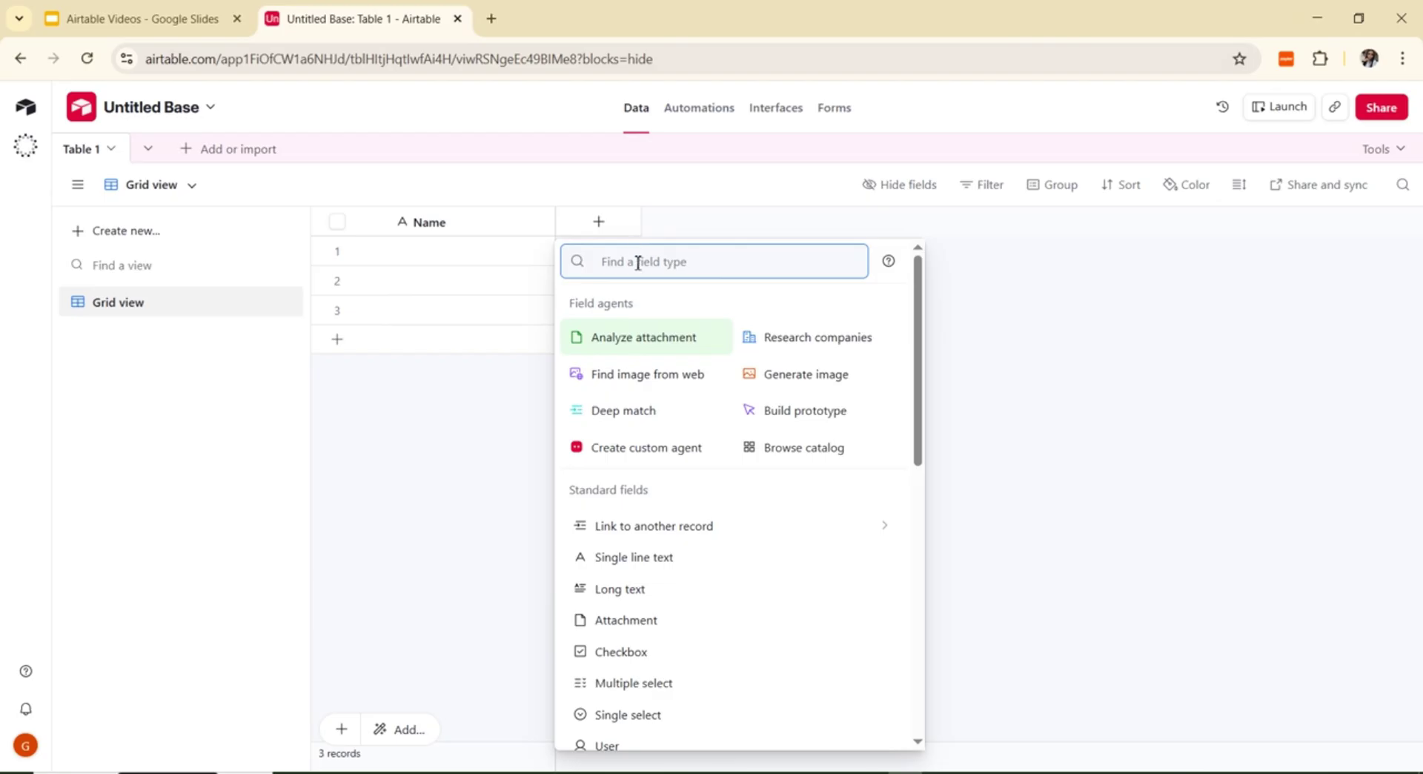
pyautogui.moveTo(916, 454); pyautogui.dragTo(919, 295)
pyautogui.click(671, 263)
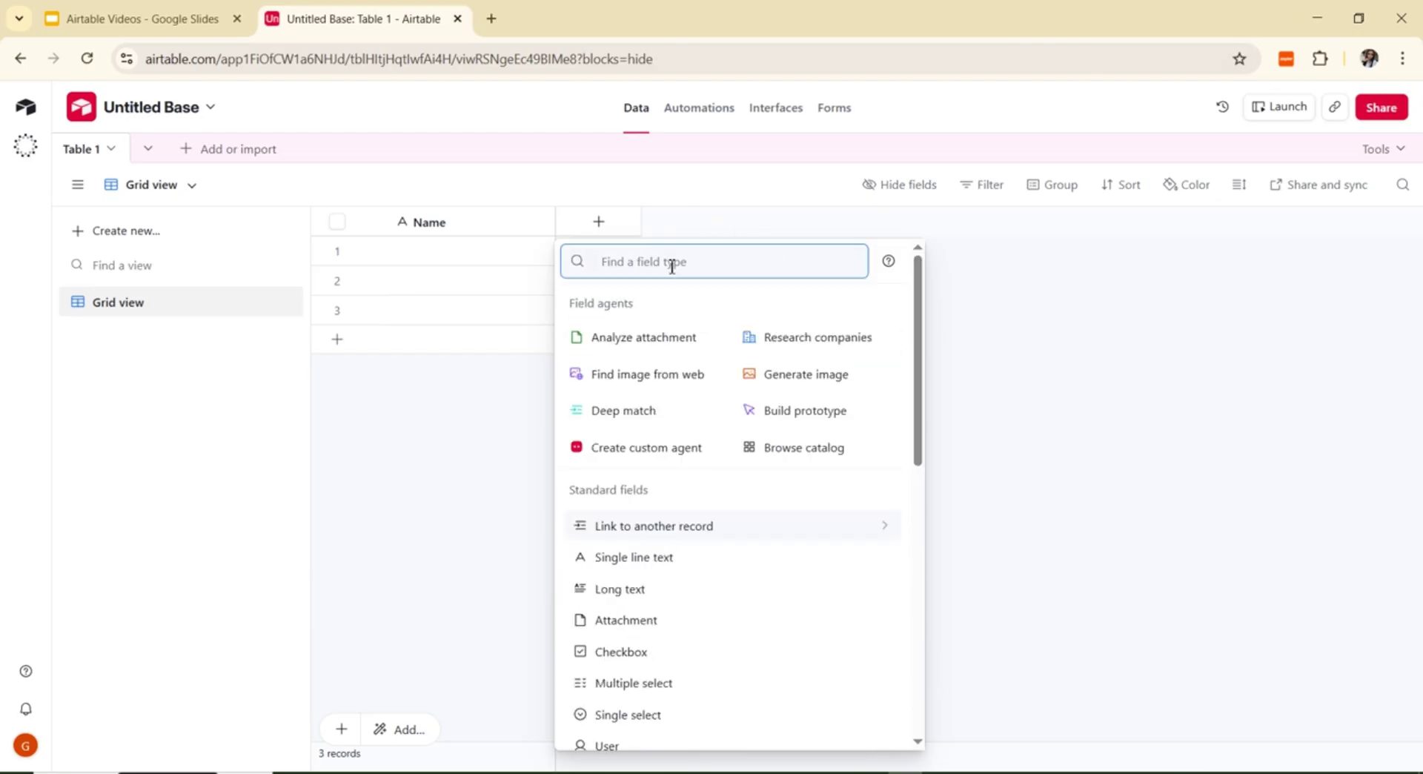
pyautogui.write('long')
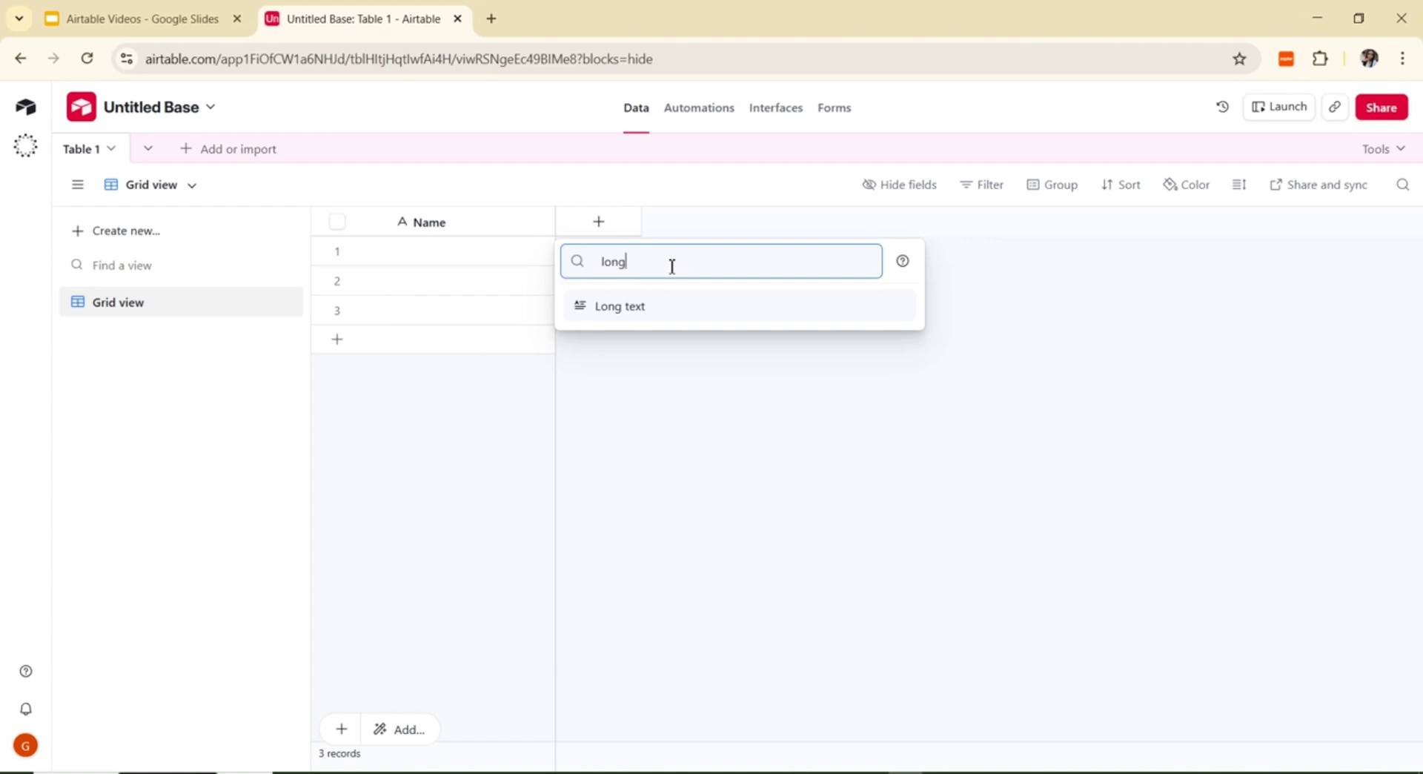
# Step: Create a Long text field named 'Product Description' with rich text formatting left off
pyautogui.click(643, 313)
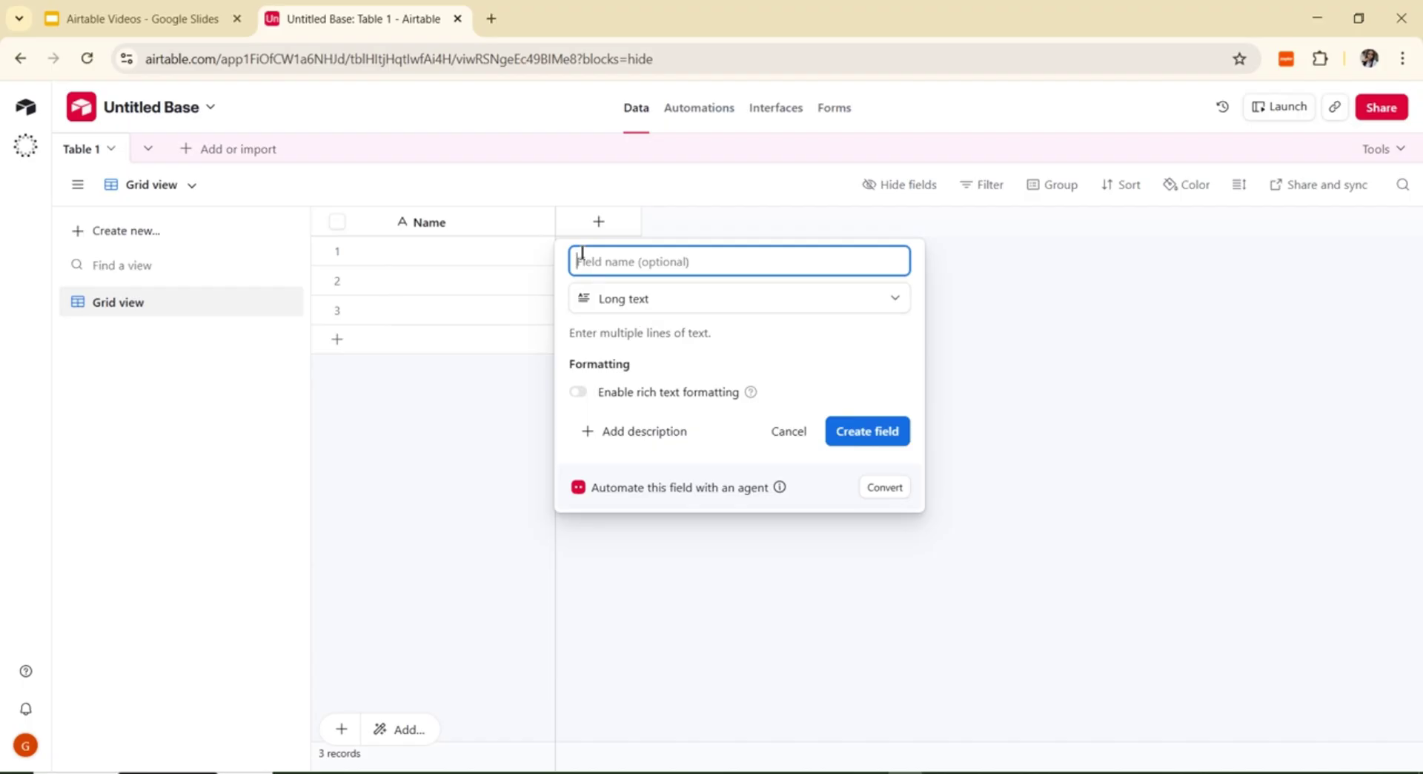
pyautogui.write('Product Description')
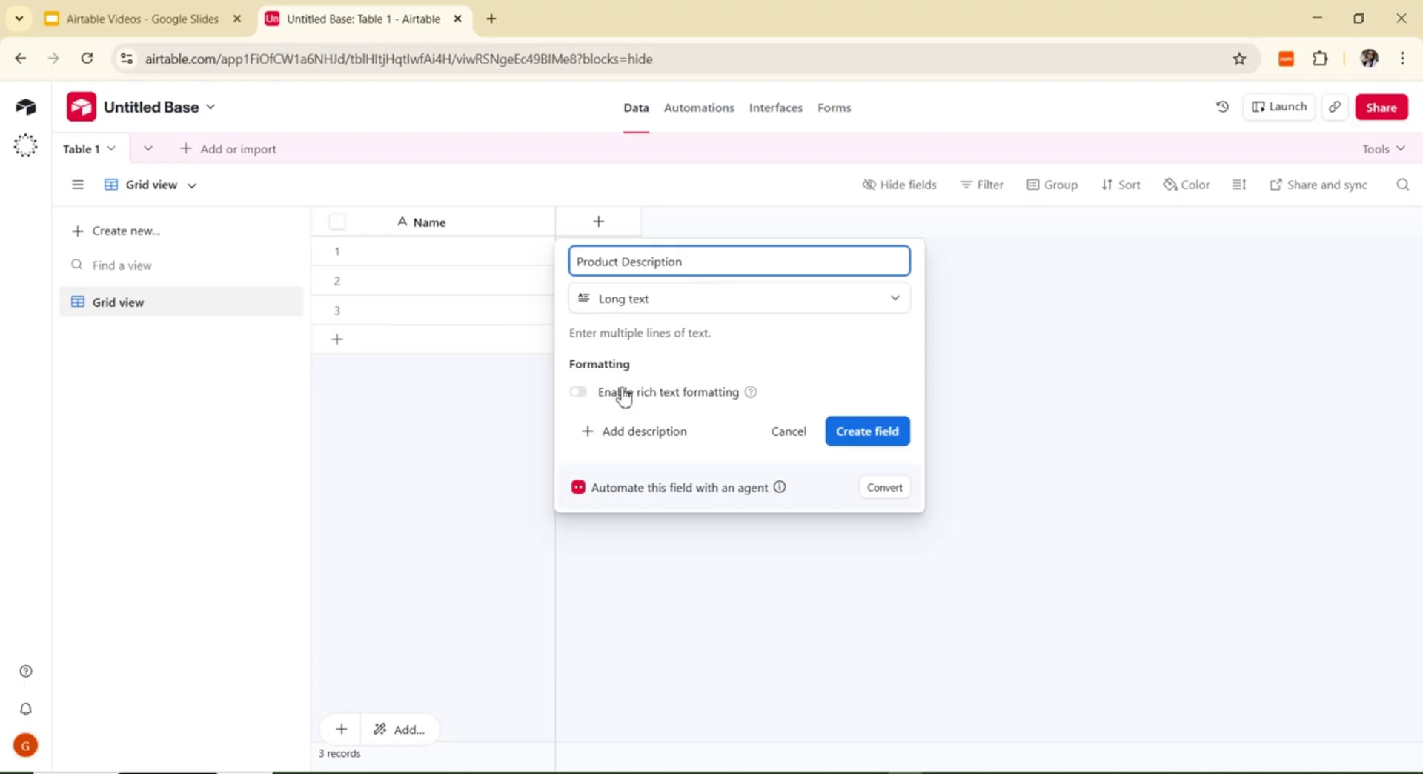
pyautogui.click(750, 392)
pyautogui.click(280, 9)
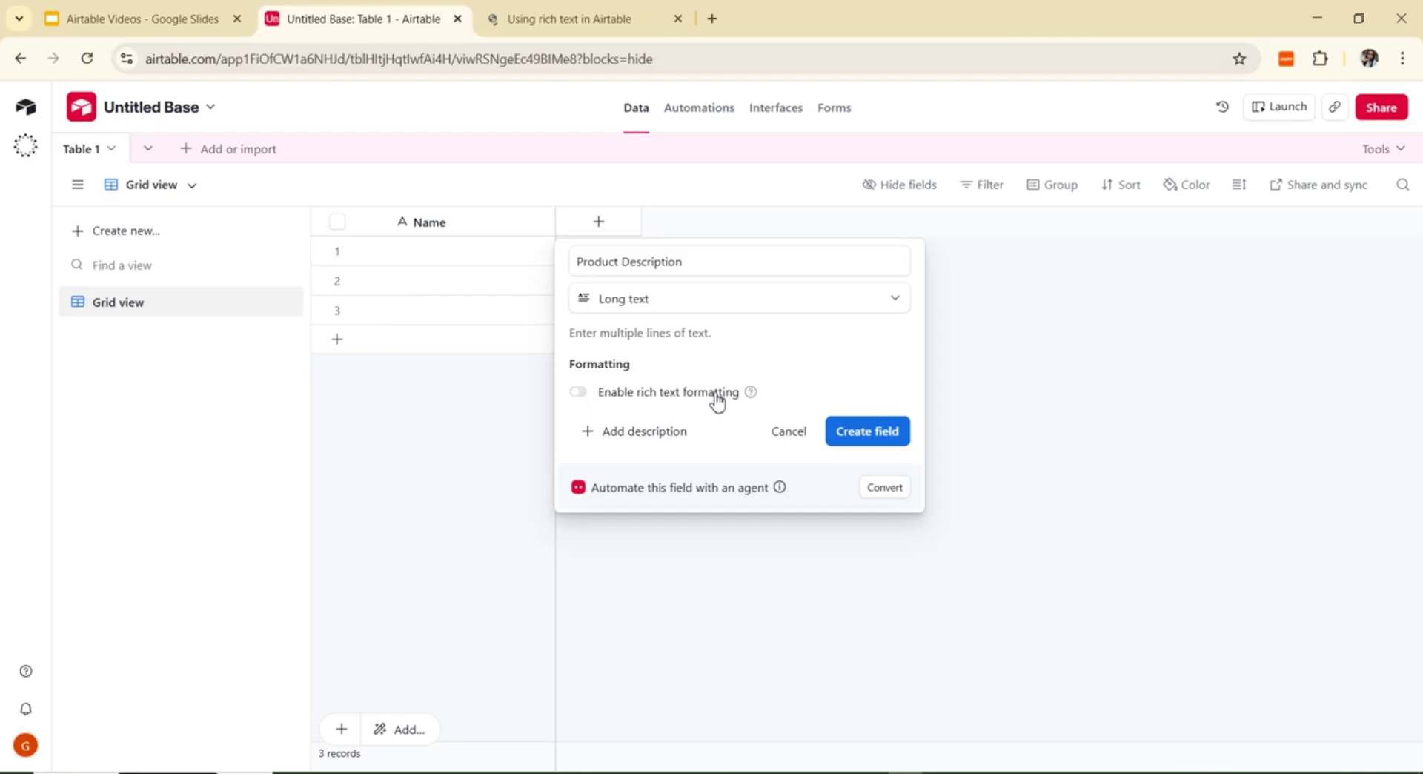
pyautogui.click(869, 432)
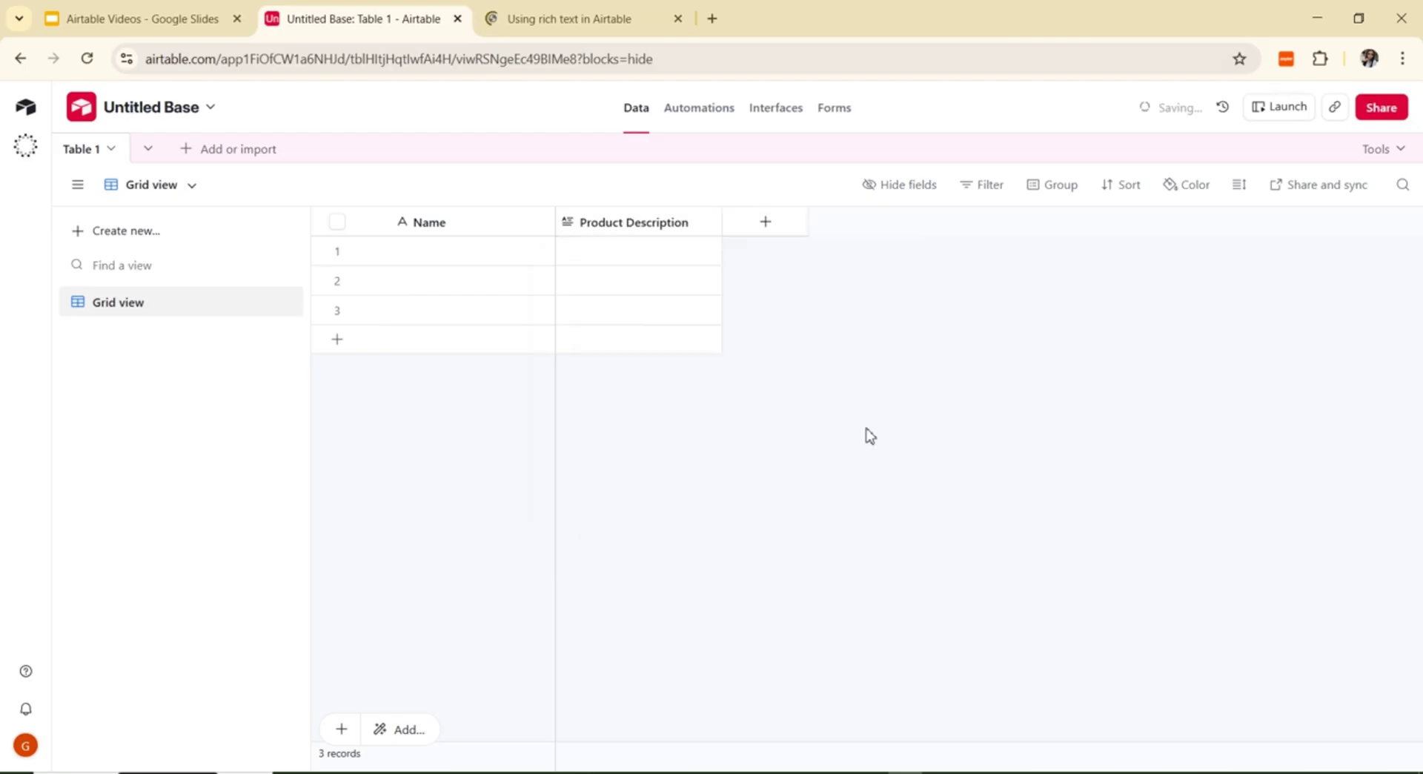
pyautogui.click(628, 253)
pyautogui.write('hhhhhhhhh')
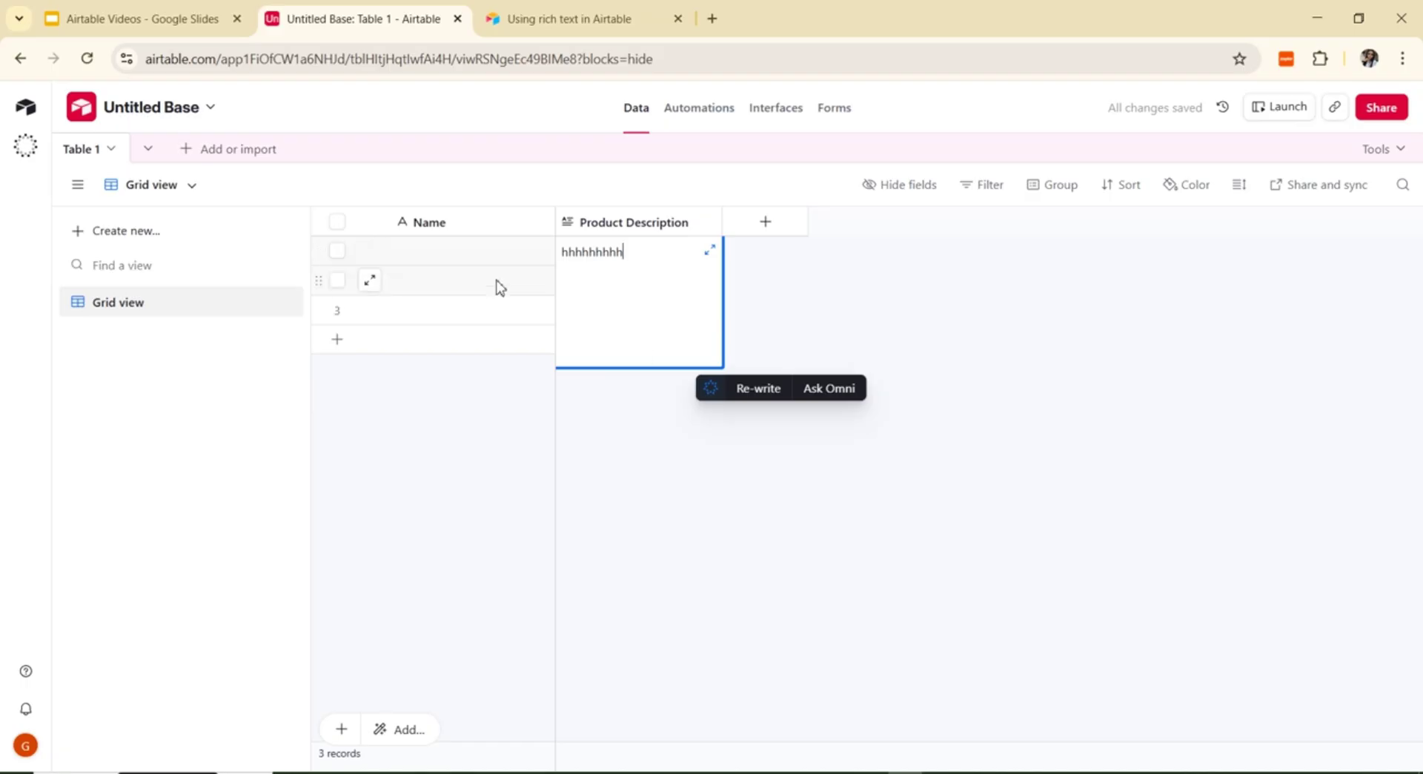
pyautogui.click(474, 251)
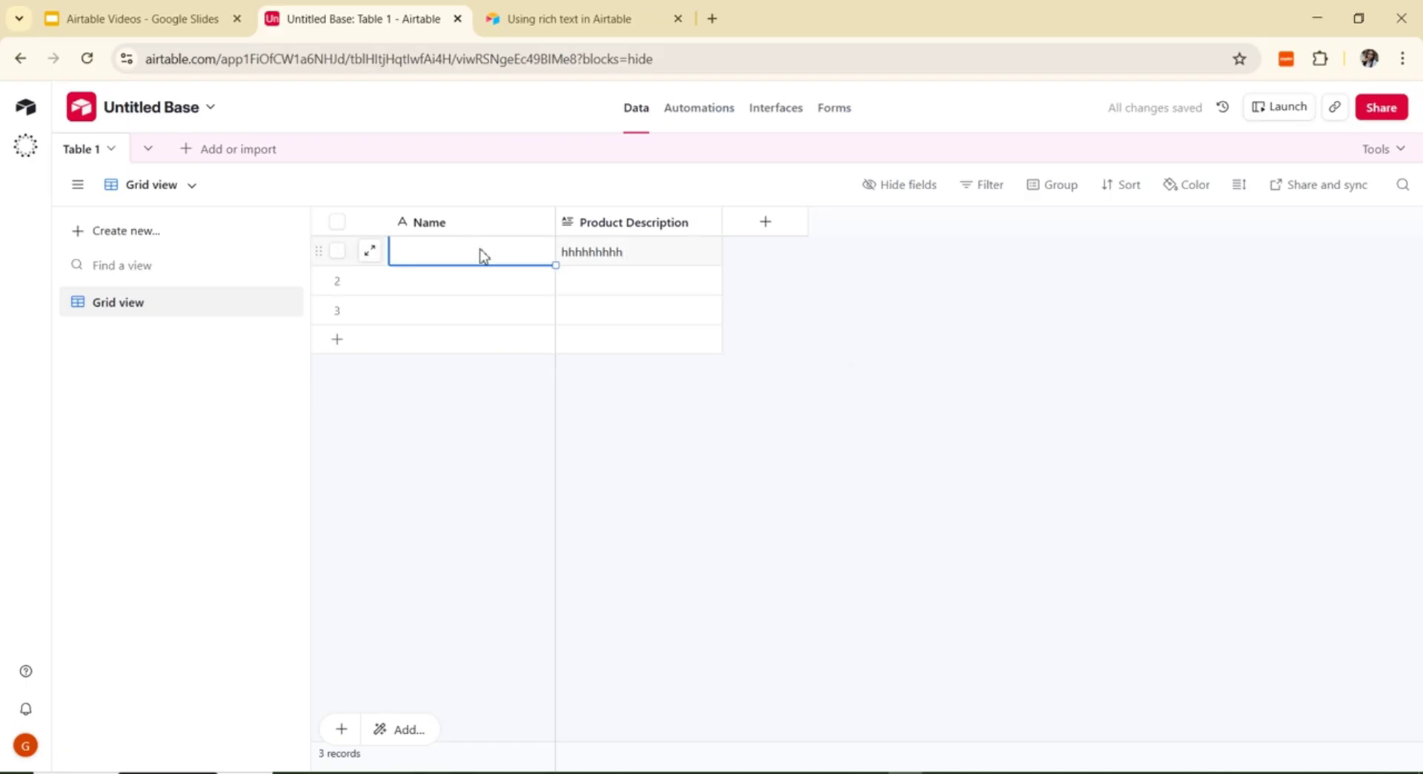
pyautogui.write('hhhhhhh')
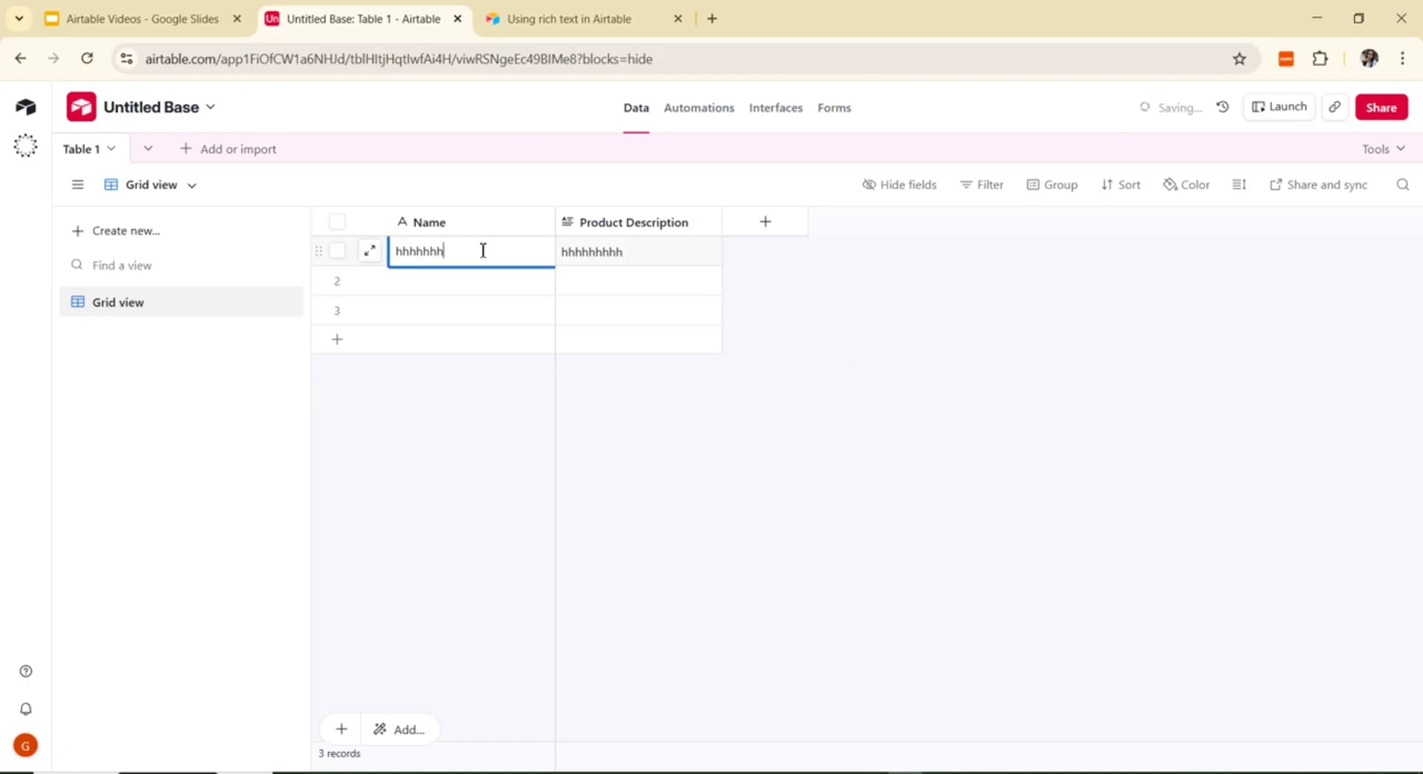
pyautogui.write('hhhh')
pyautogui.press('BackSpace')
pyautogui.press('BackSpace')
pyautogui.press('BackSpace')
pyautogui.press('BackSpace')
pyautogui.press('BackSpace')
pyautogui.press('BackSpace')
pyautogui.press('BackSpace')
pyautogui.press('BackSpace')
pyautogui.press('BackSpace')
pyautogui.press('BackSpace')
pyautogui.press('BackSpace')
pyautogui.click(671, 254)
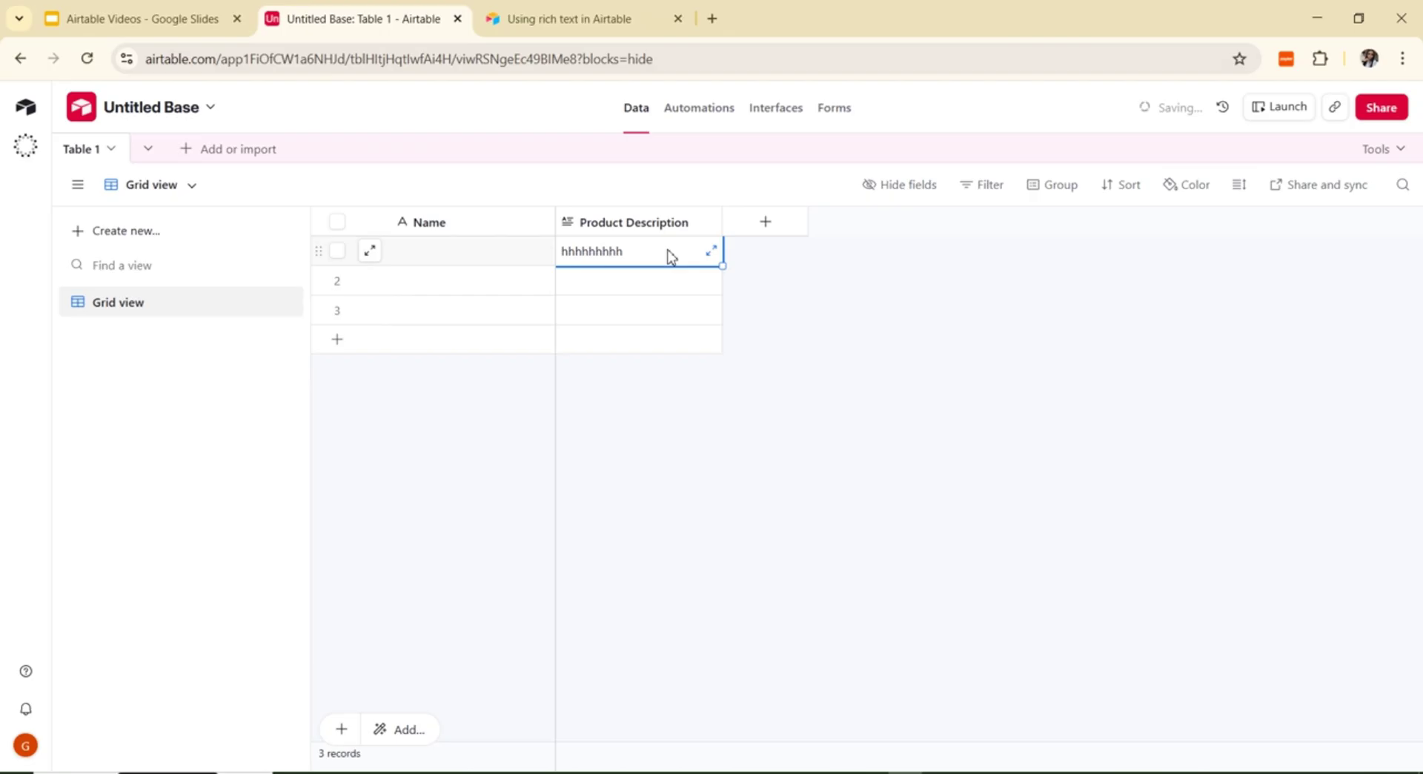
pyautogui.click(671, 254)
pyautogui.write('jjj')
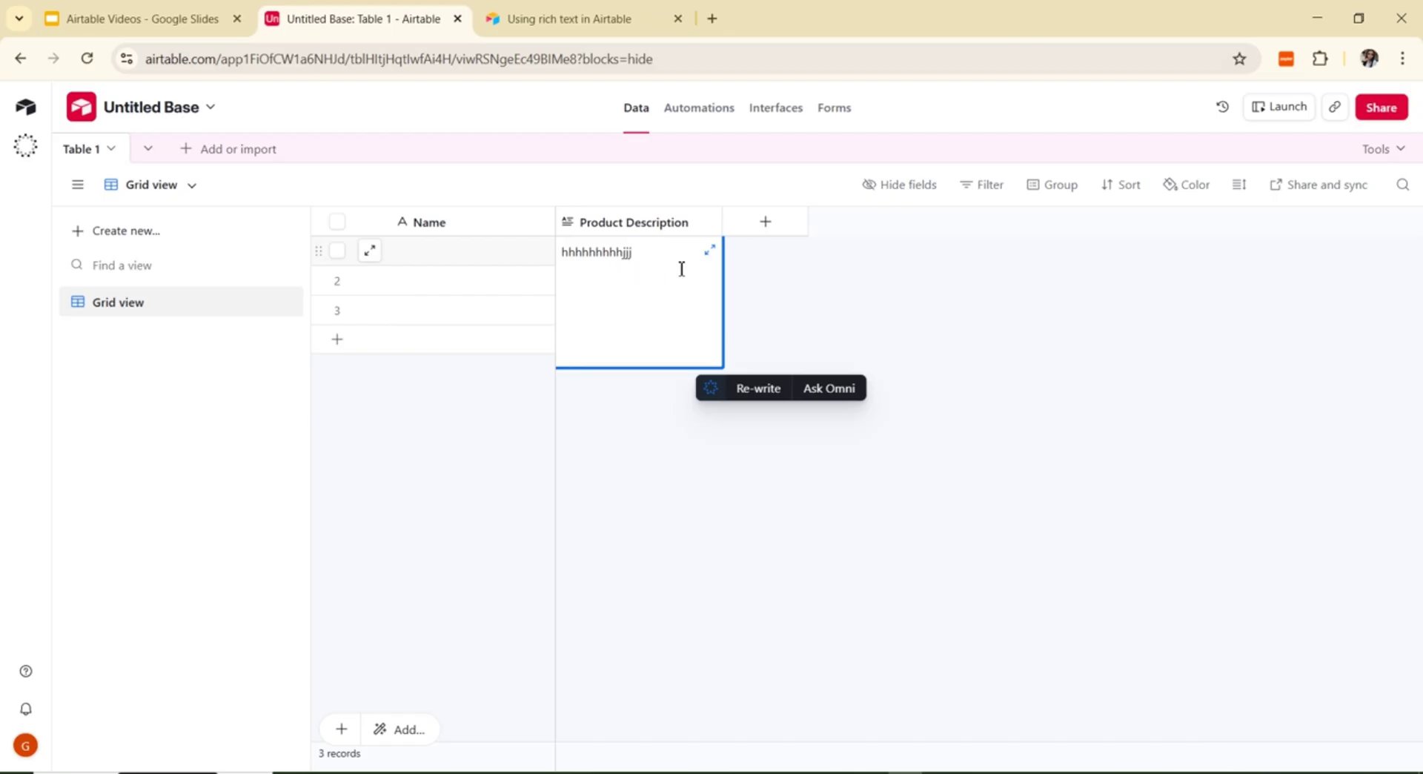
pyautogui.press('BackSpace')
pyautogui.press('BackSpace')
pyautogui.press('BackSpace')
pyautogui.press('BackSpace')
pyautogui.press('BackSpace')
pyautogui.press('BackSpace')
pyautogui.press('BackSpace')
pyautogui.press('BackSpace')
pyautogui.press('BackSpace')
pyautogui.press('BackSpace')
pyautogui.press('BackSpace')
pyautogui.press('BackSpace')
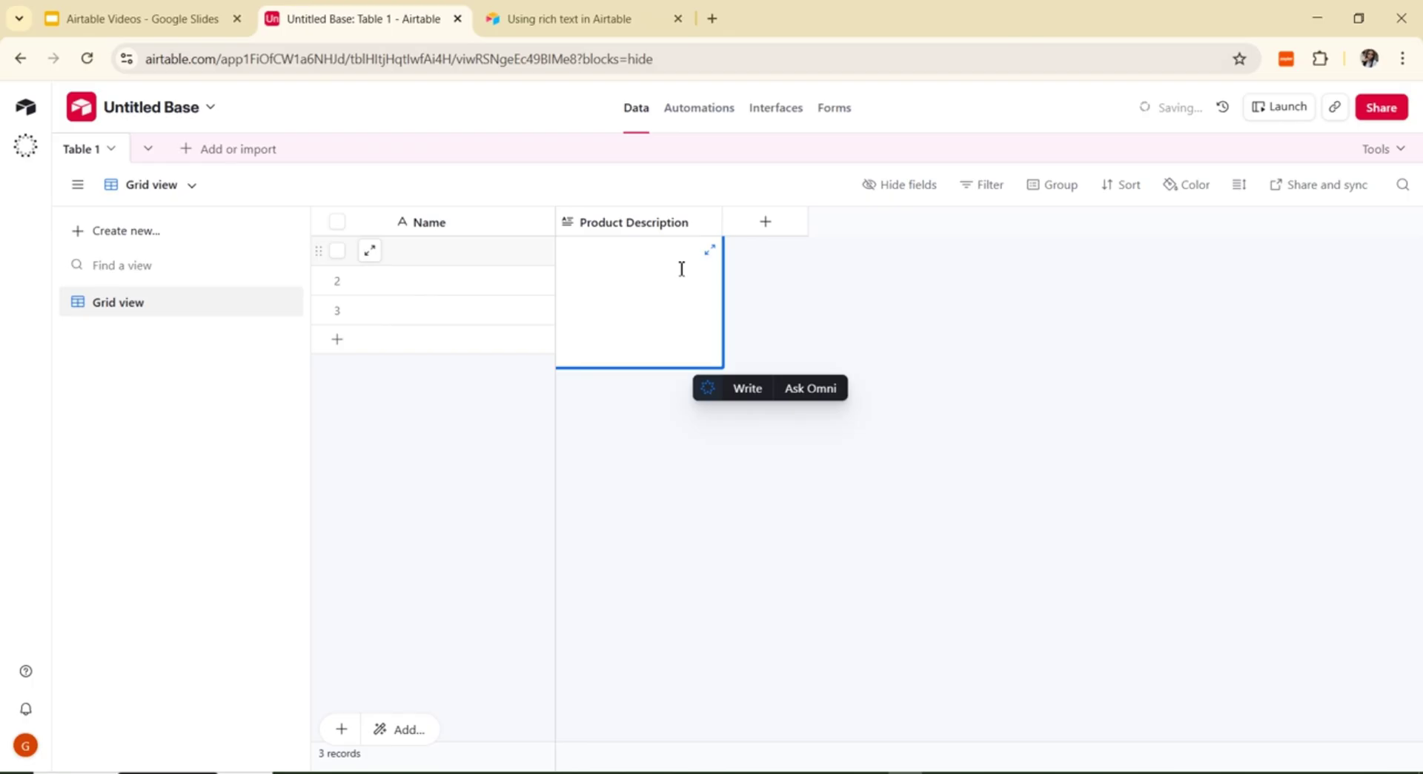
pyautogui.click(862, 280)
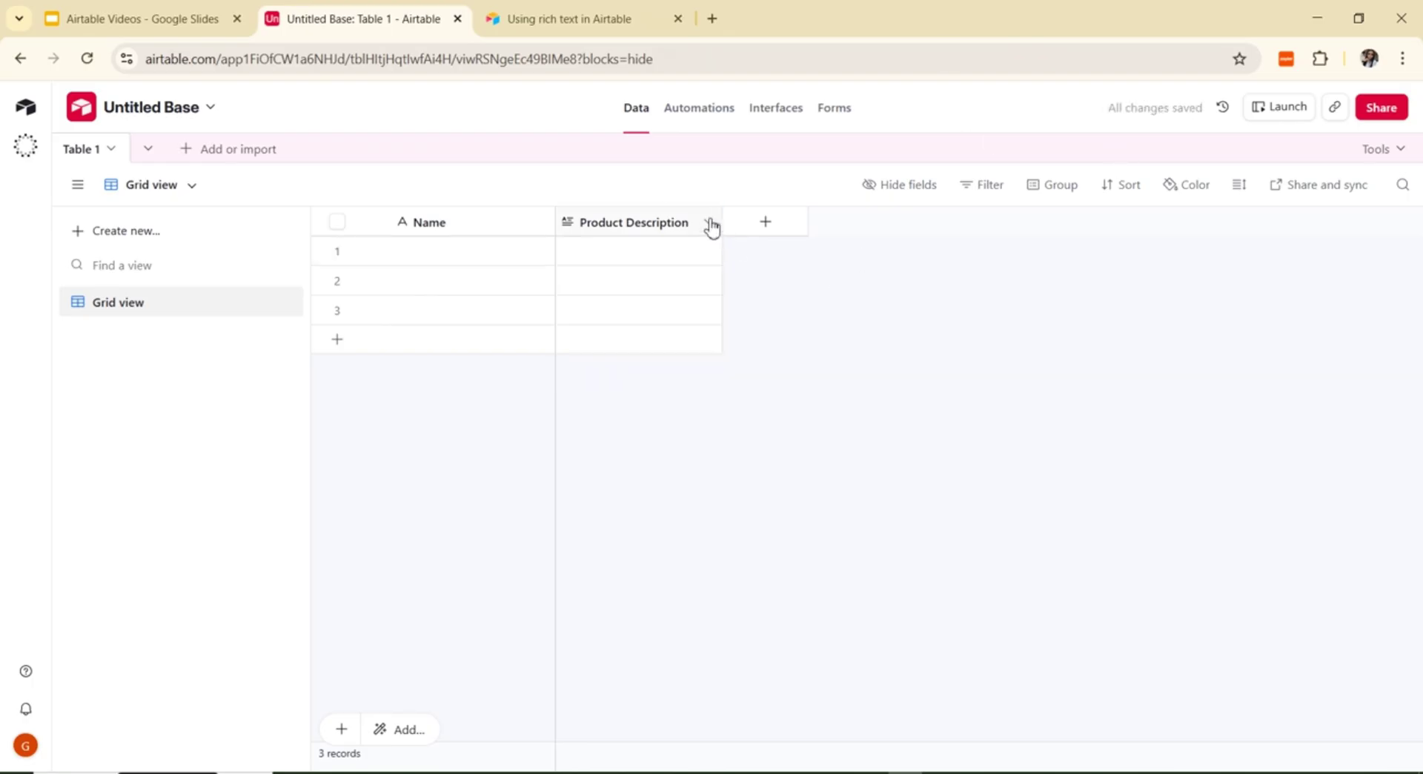
# Step: Start a new field and pick Number as its type
pyautogui.click(768, 226)
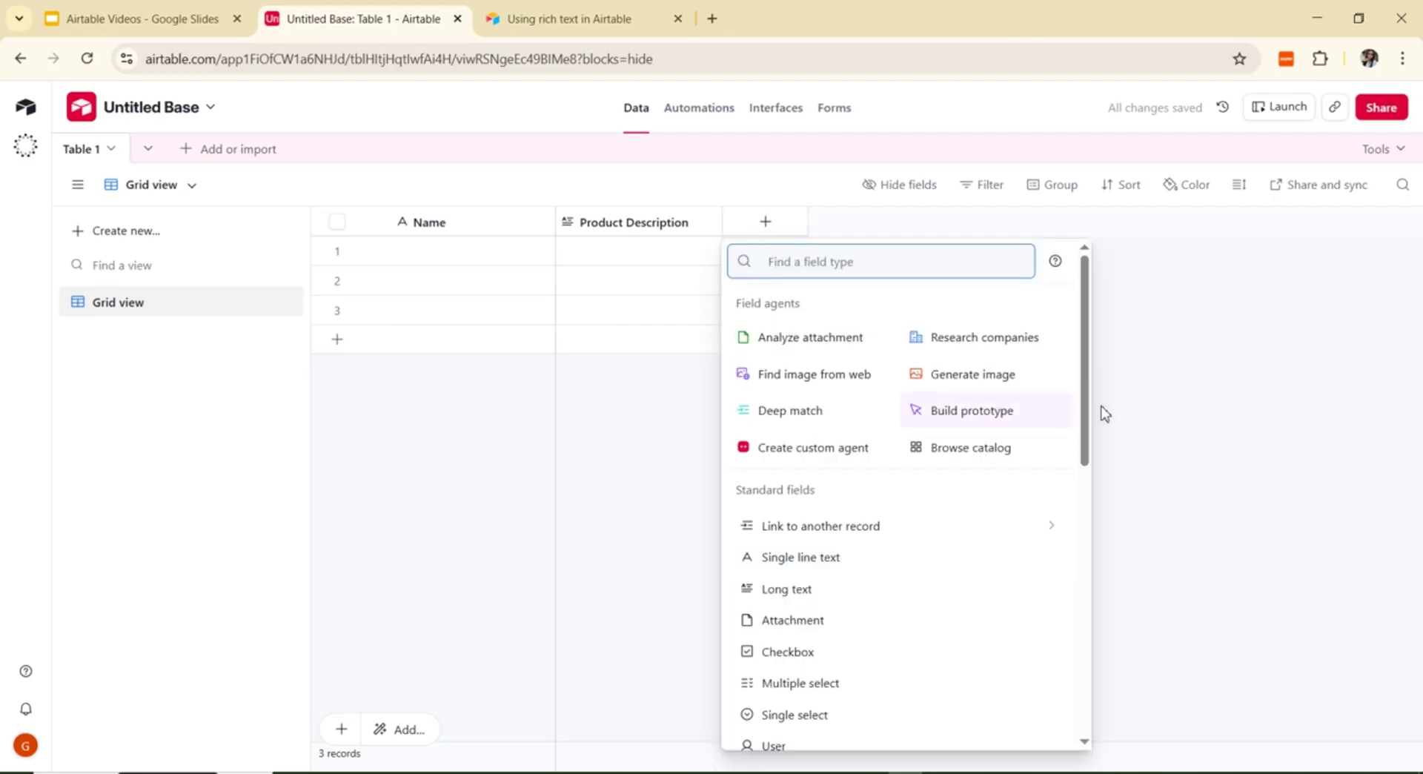
pyautogui.moveTo(1088, 425); pyautogui.dragTo(1107, 611)
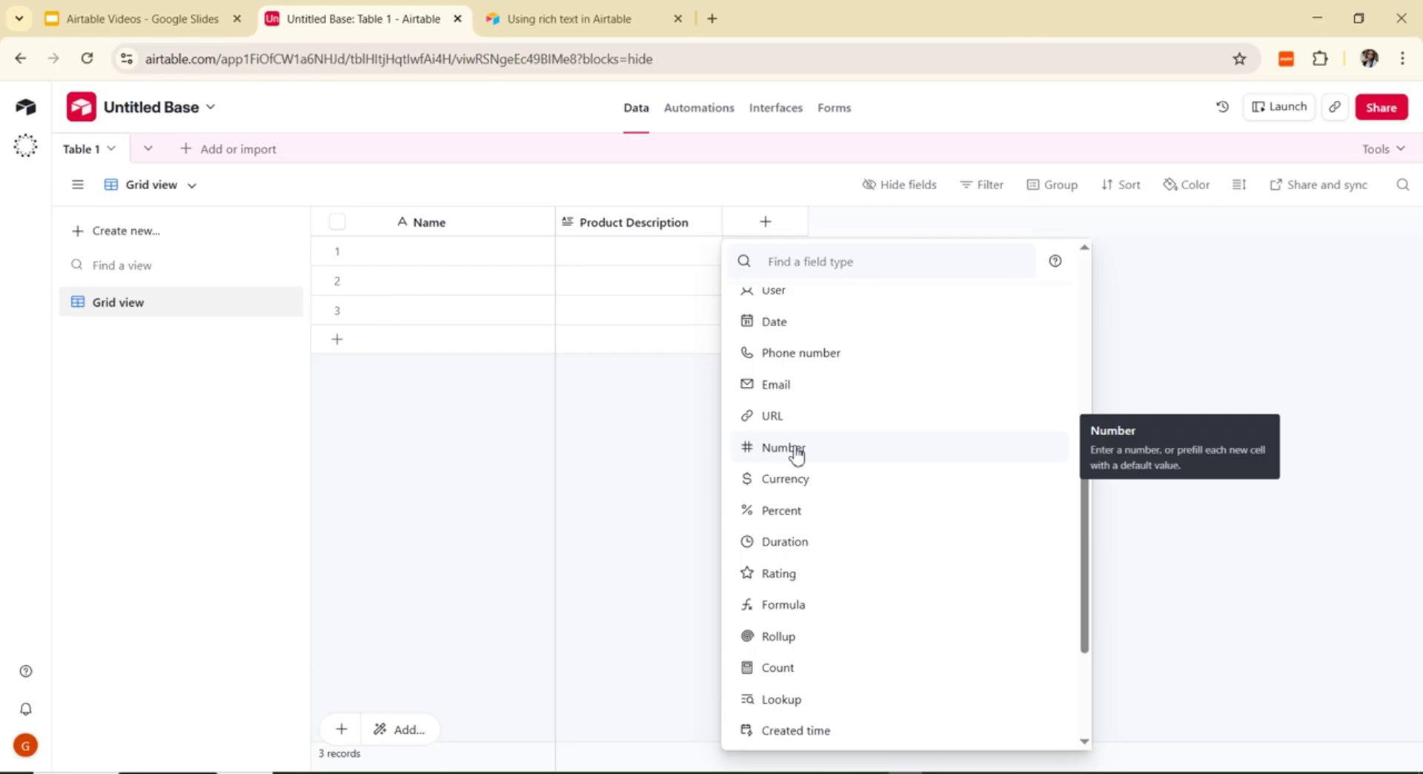
pyautogui.click(796, 454)
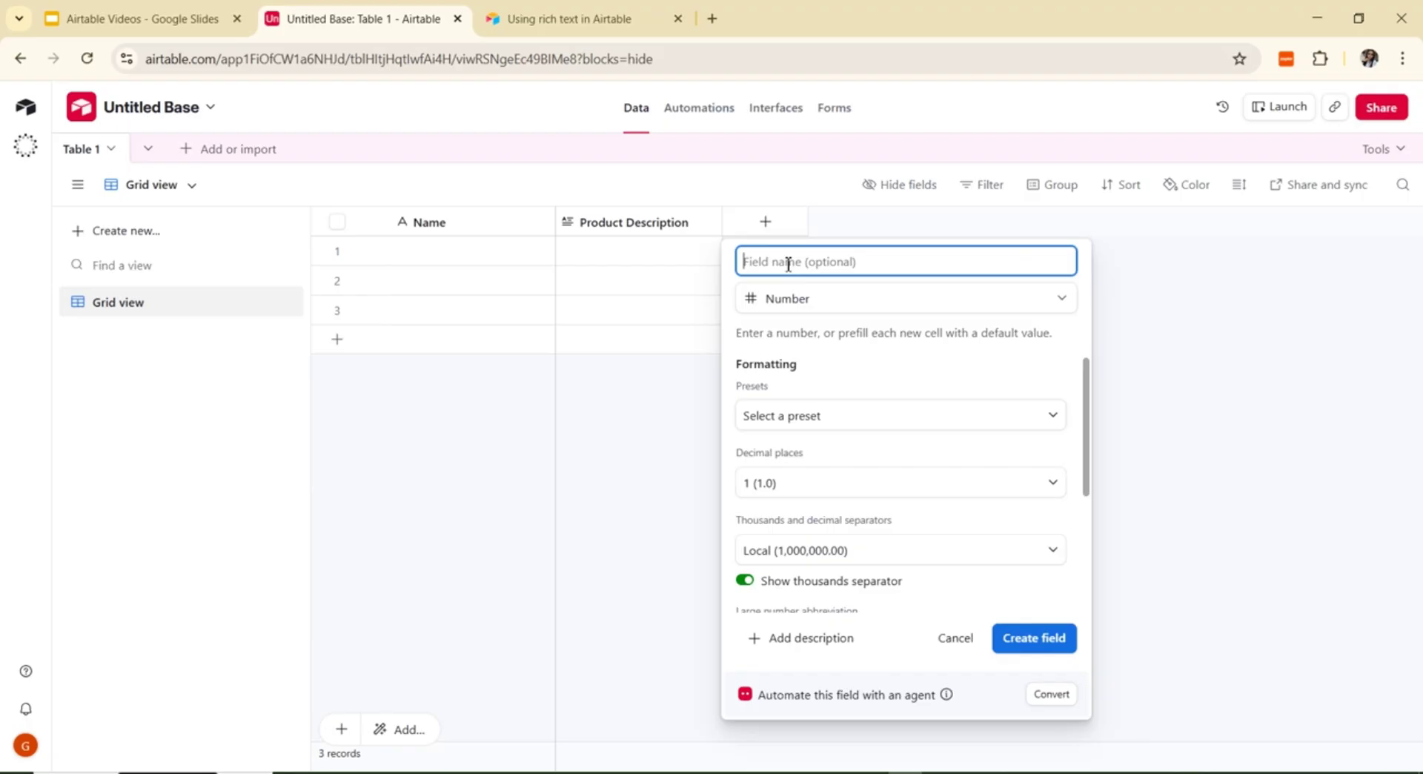
# Step: Name the Number field 'Scores' and browse the number format presets without choosing one
pyautogui.write('Scores')
pyautogui.click(1053, 422)
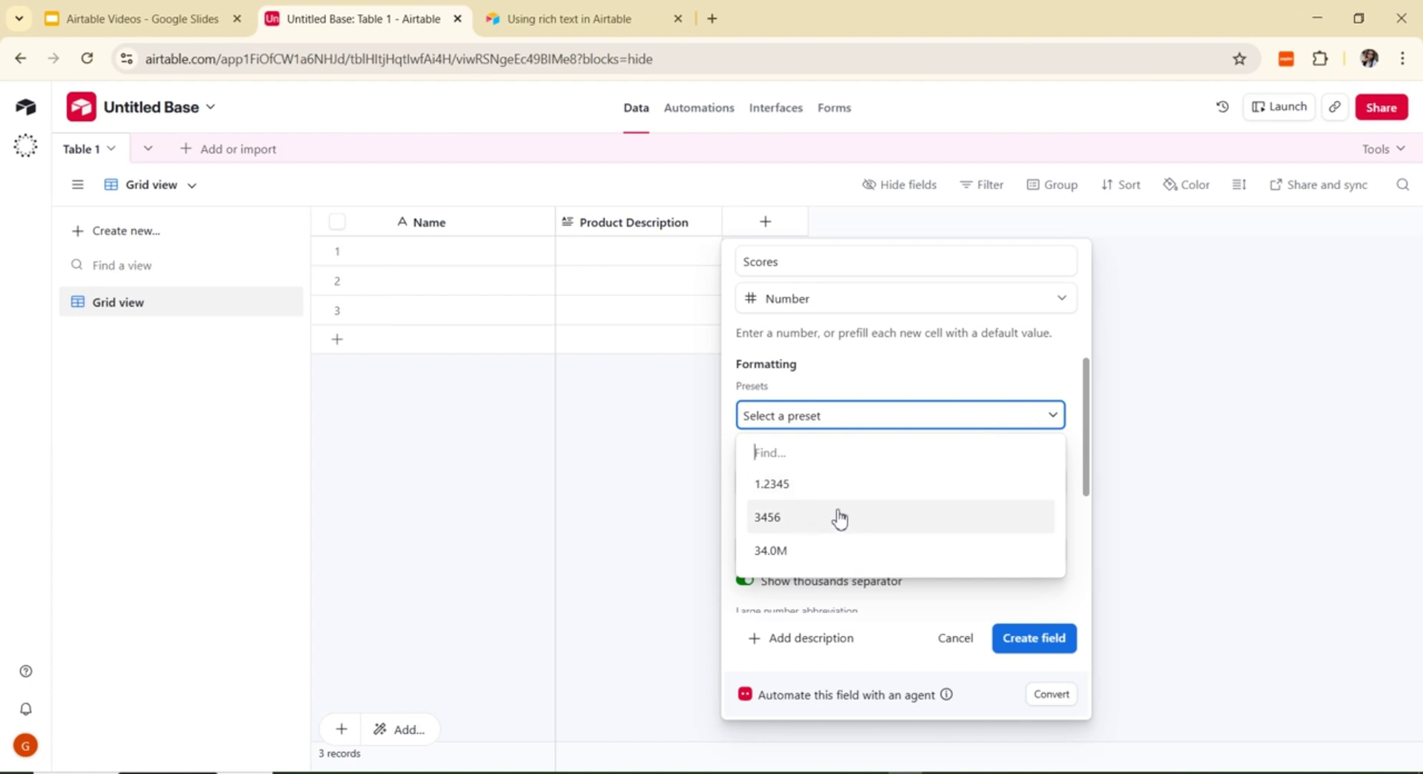
pyautogui.click(1054, 417)
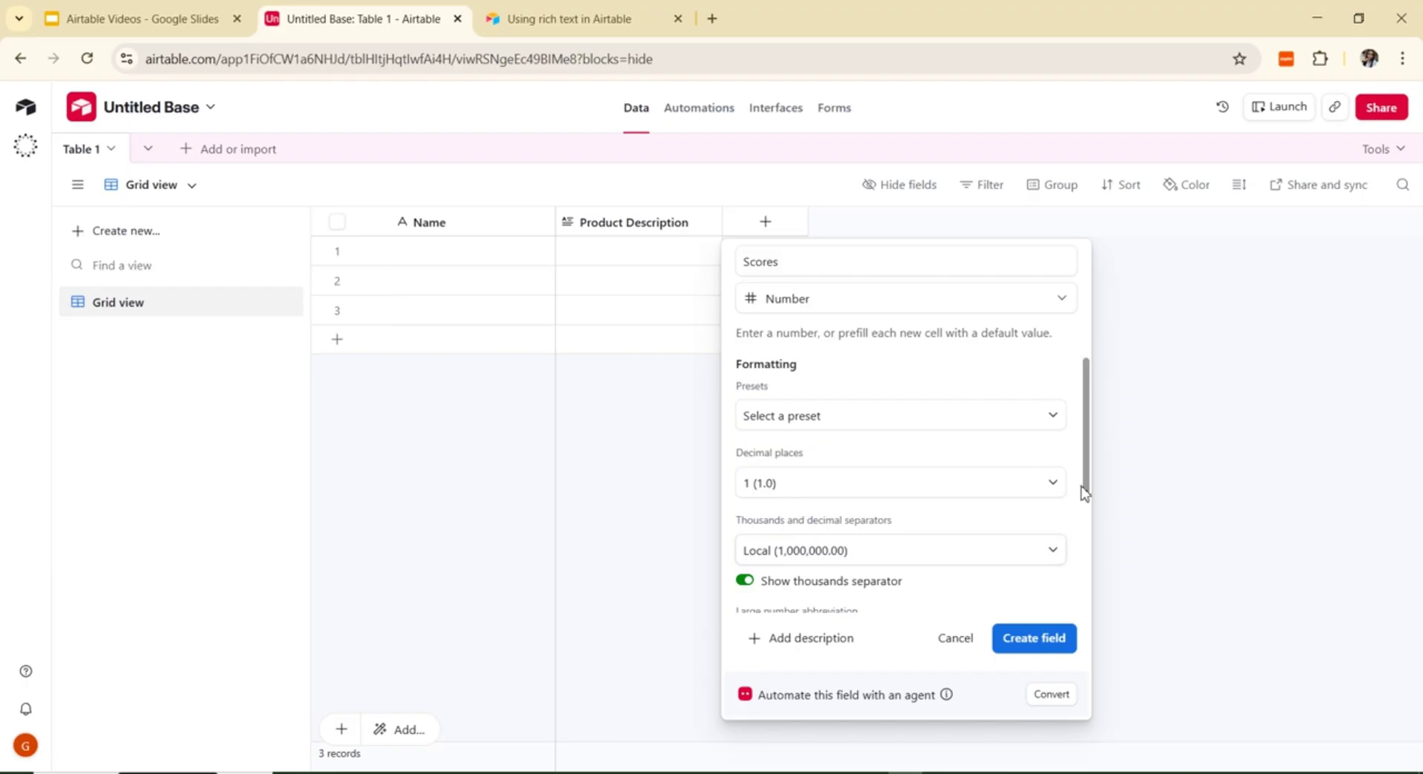
# Step: Review the Large number abbreviation choices, then reopen the Scores field's type list
pyautogui.scroll(-4, 1096, 492)
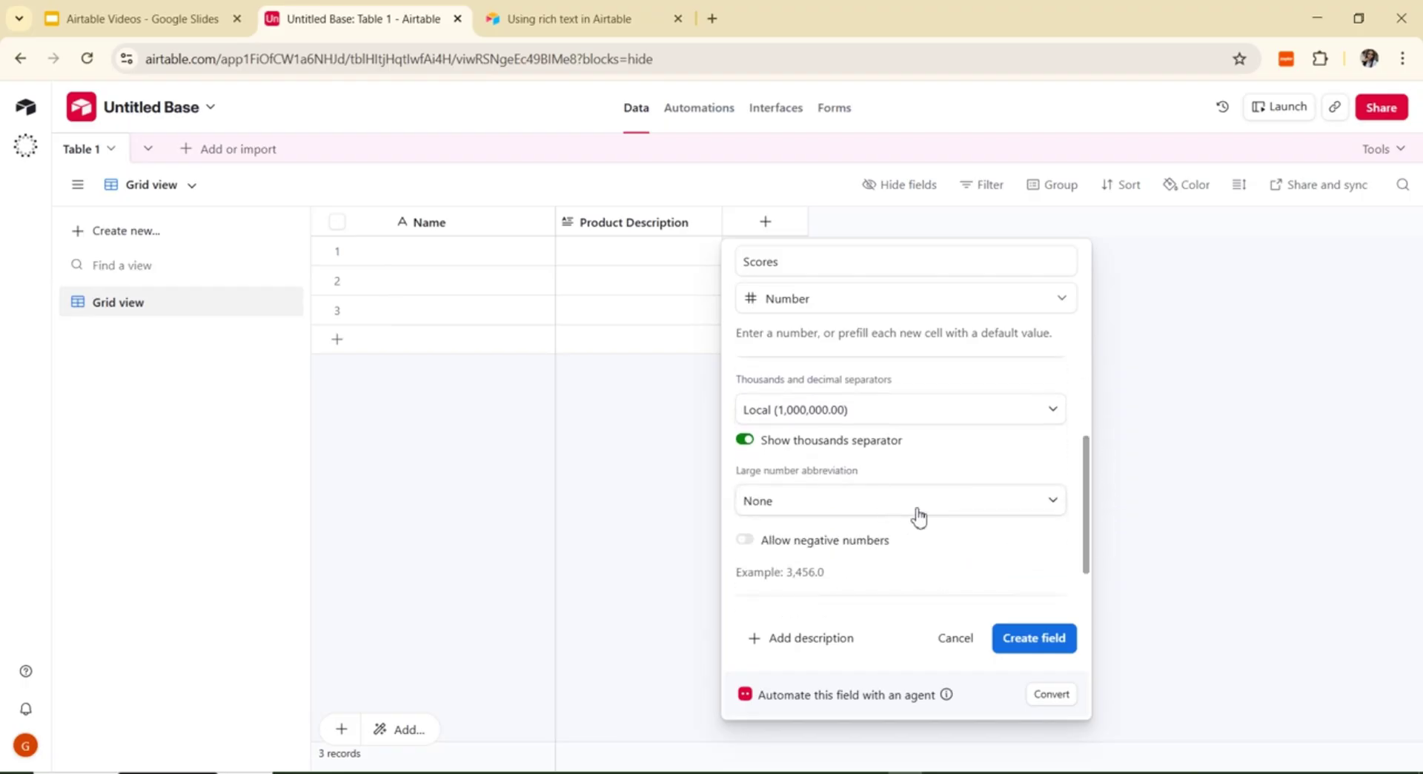
pyautogui.moveTo(1086, 541); pyautogui.dragTo(997, 511)
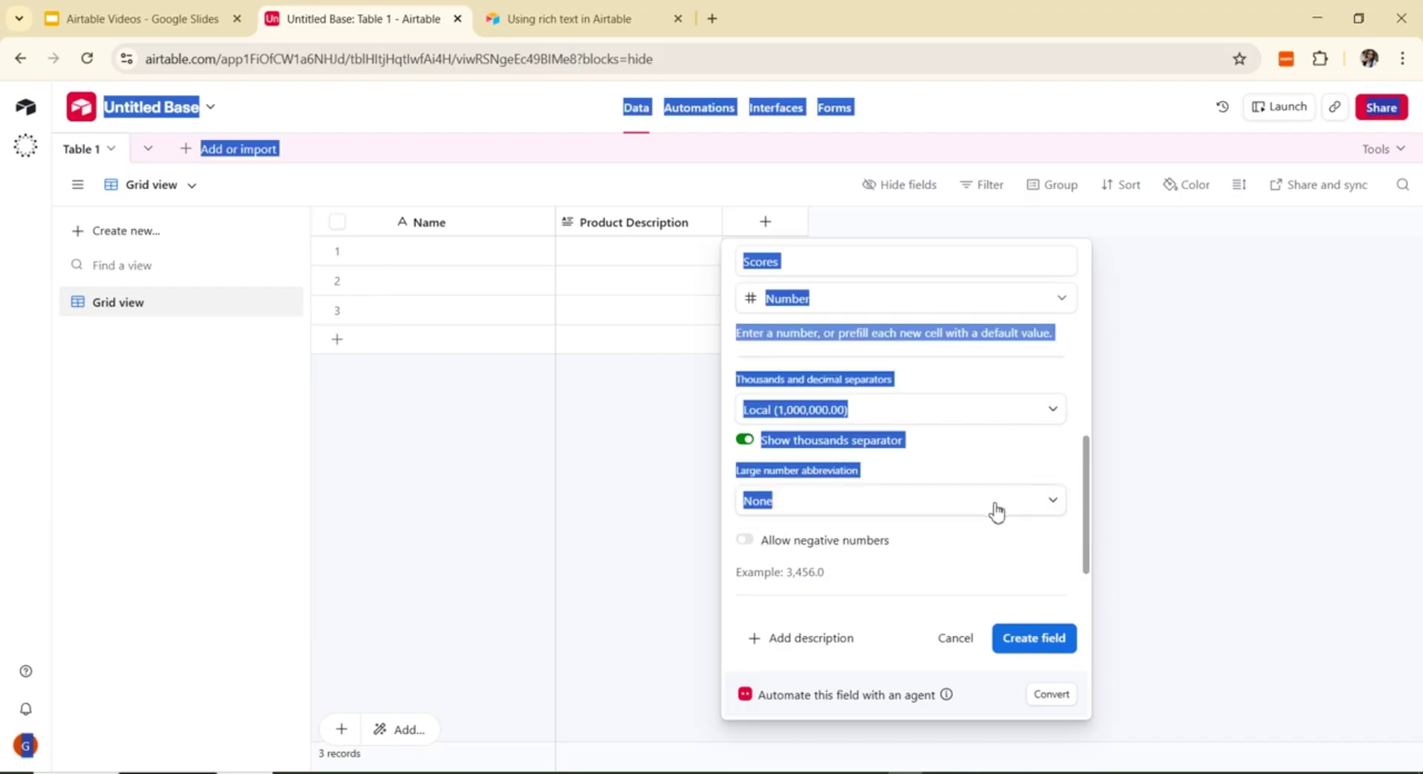
pyautogui.click(987, 465)
pyautogui.click(951, 506)
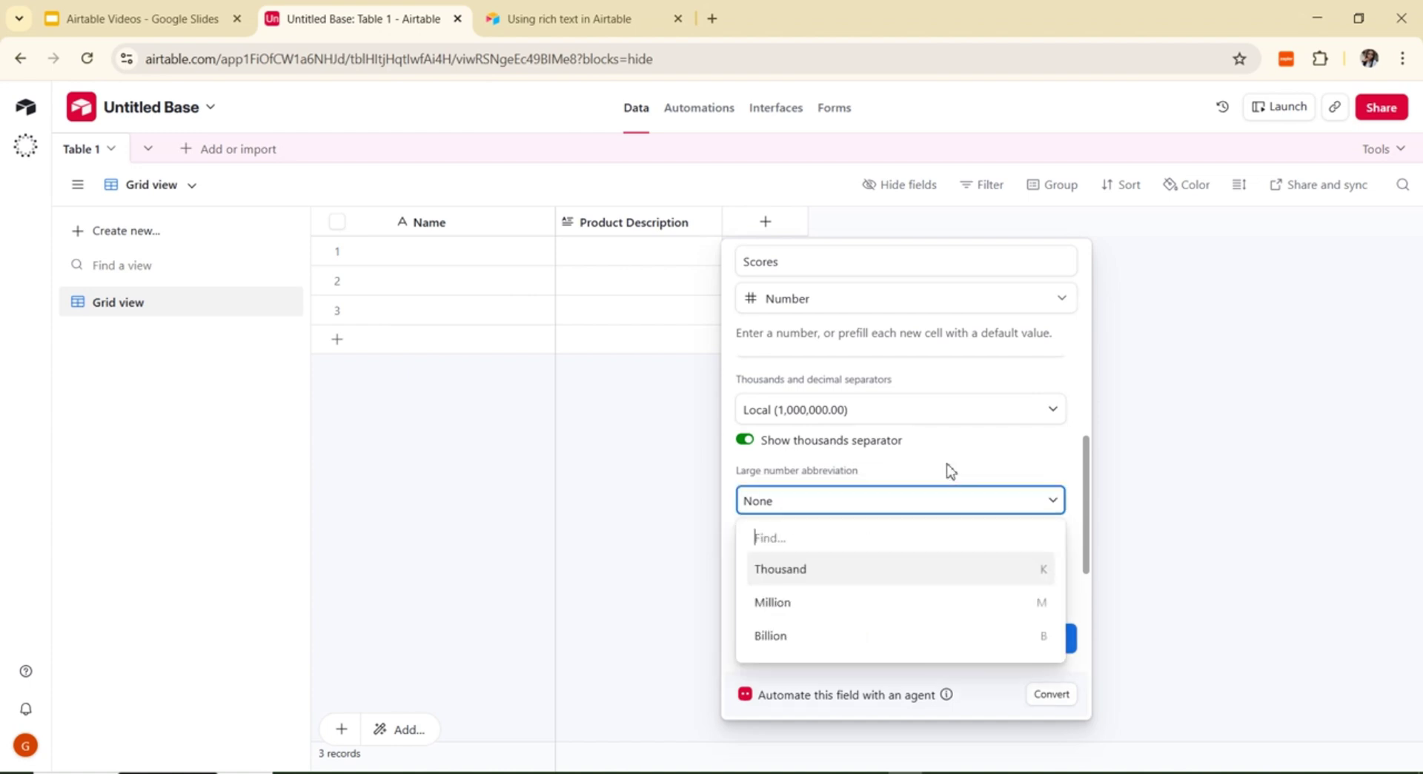
pyautogui.click(926, 305)
pyautogui.click(927, 305)
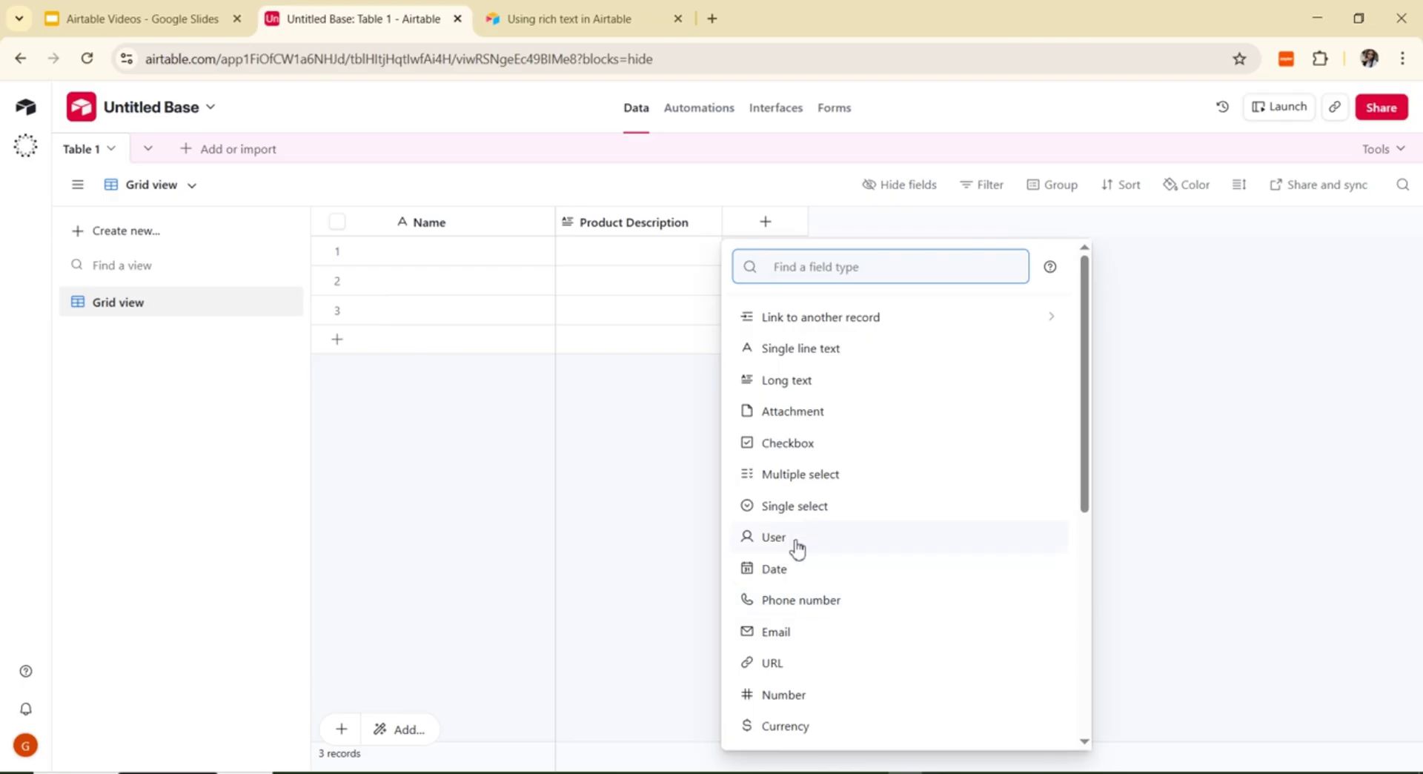
# Step: Keep Scores as a Number field and review its abbreviation, negative-number and Default options
pyautogui.click(797, 700)
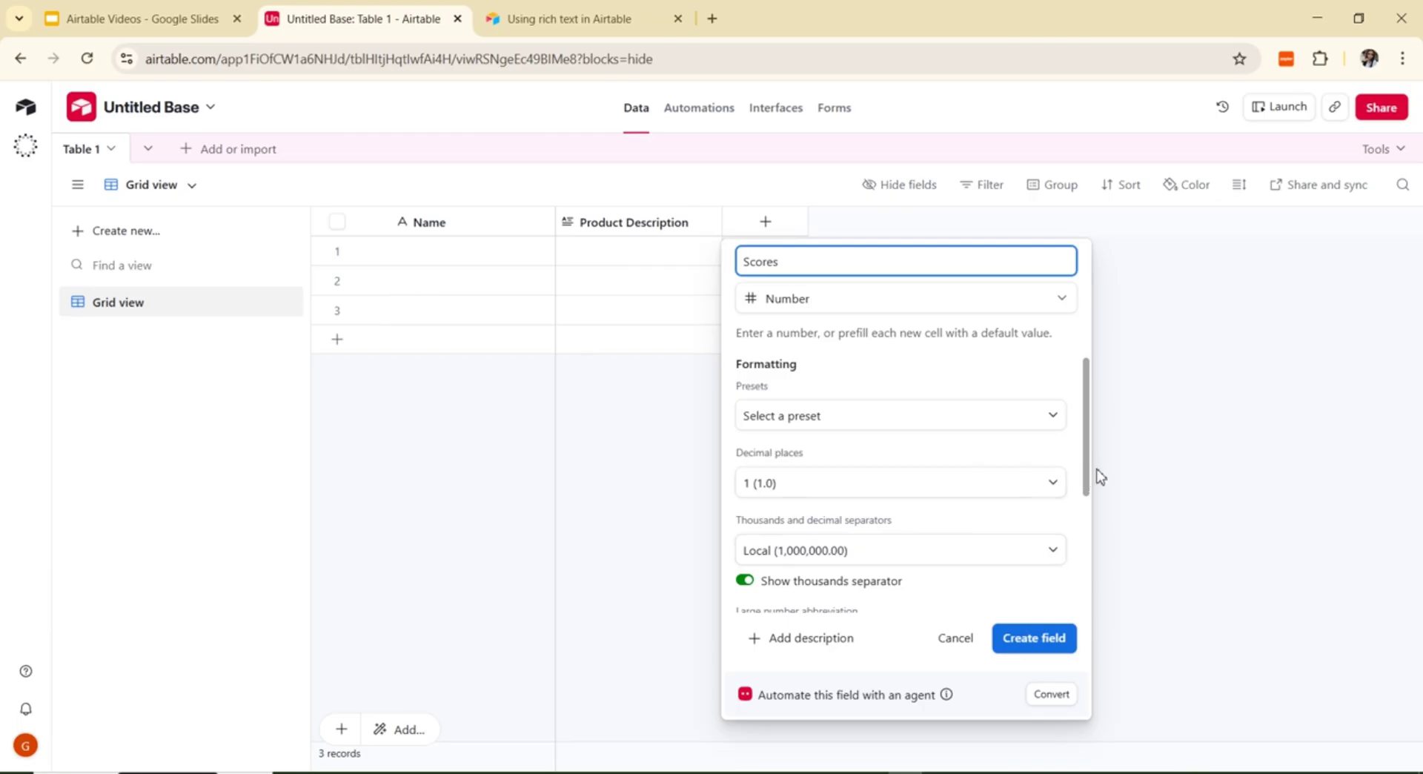
pyautogui.moveTo(1088, 479); pyautogui.dragTo(1095, 575)
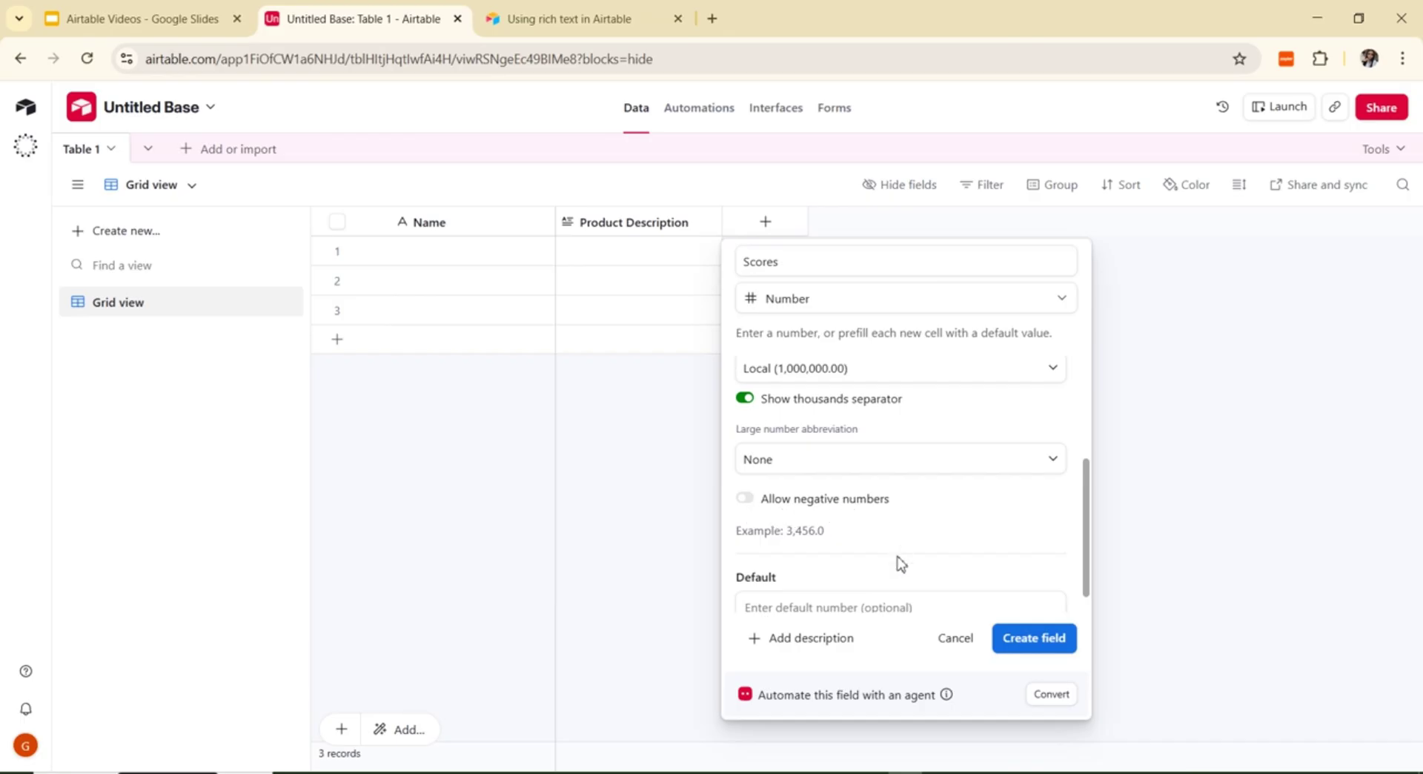
pyautogui.moveTo(1087, 573); pyautogui.dragTo(1094, 586)
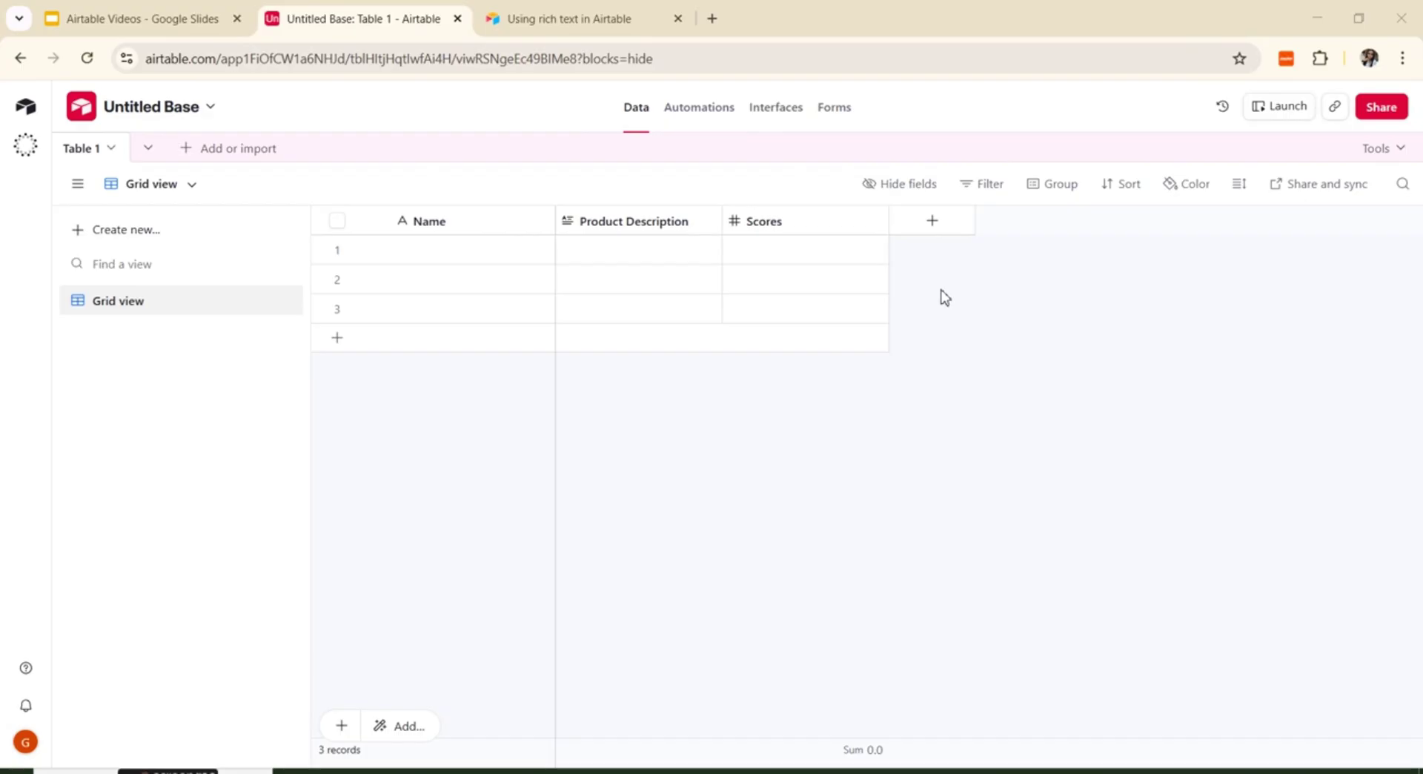
# Step: Start another new field from the + column header
pyautogui.click(933, 221)
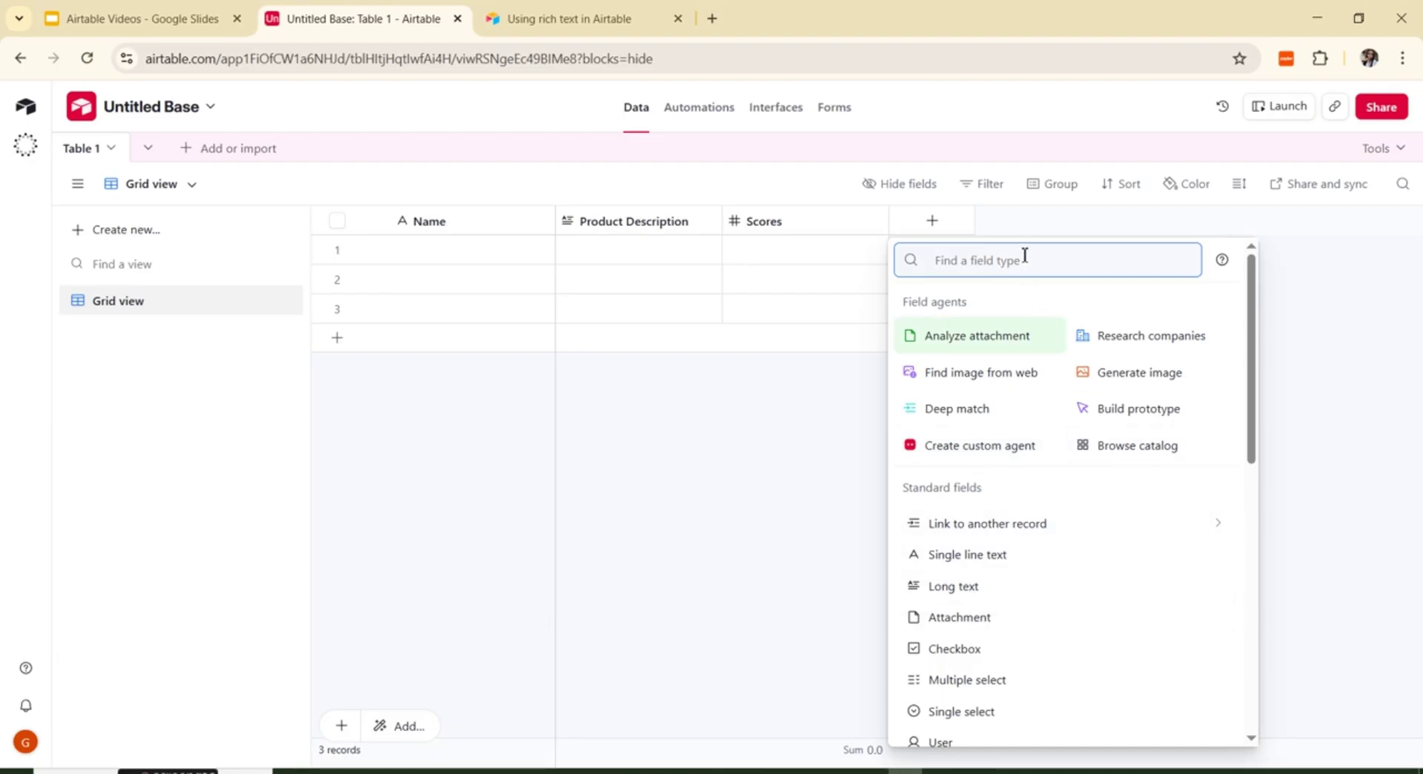
# Step: Search 'cu' and choose Currency as the new field's type
pyautogui.write('cu')
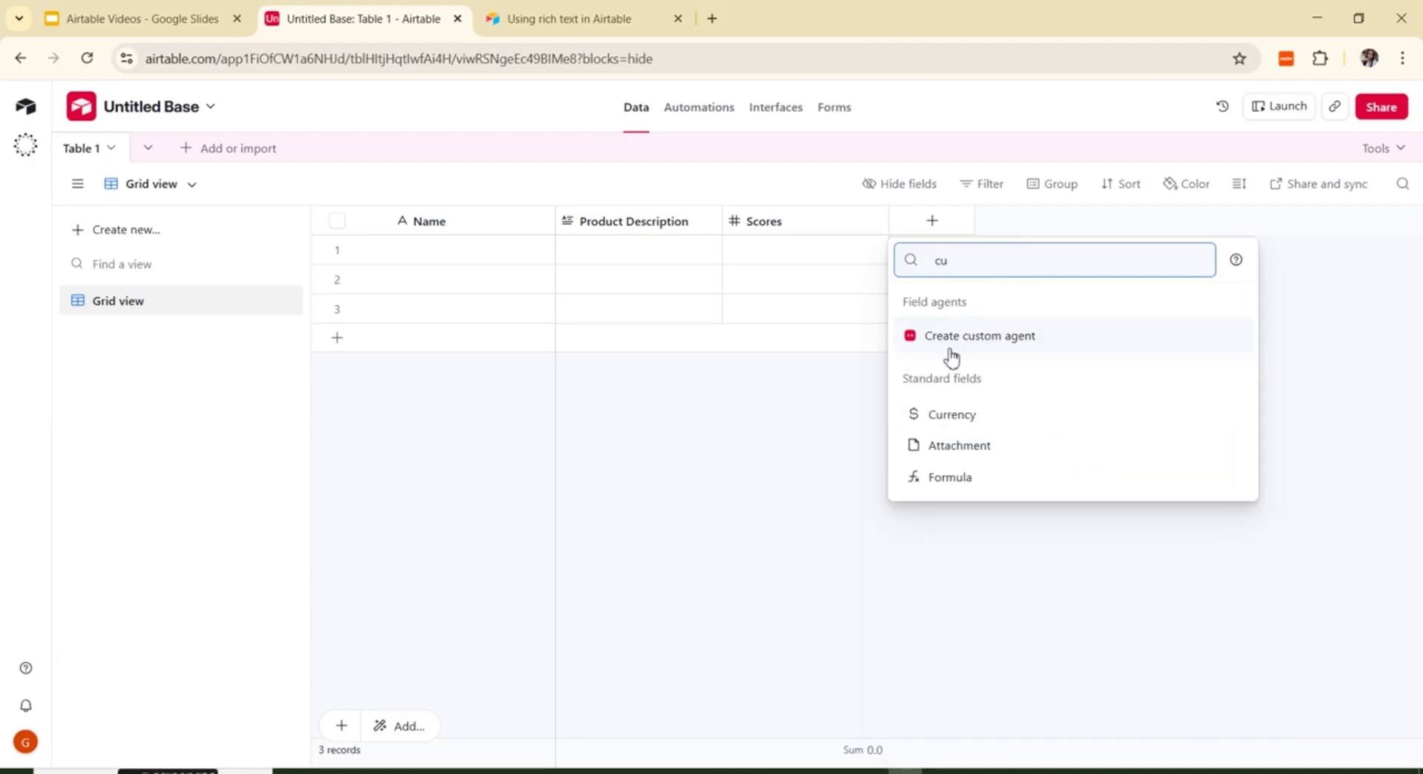
pyautogui.click(964, 412)
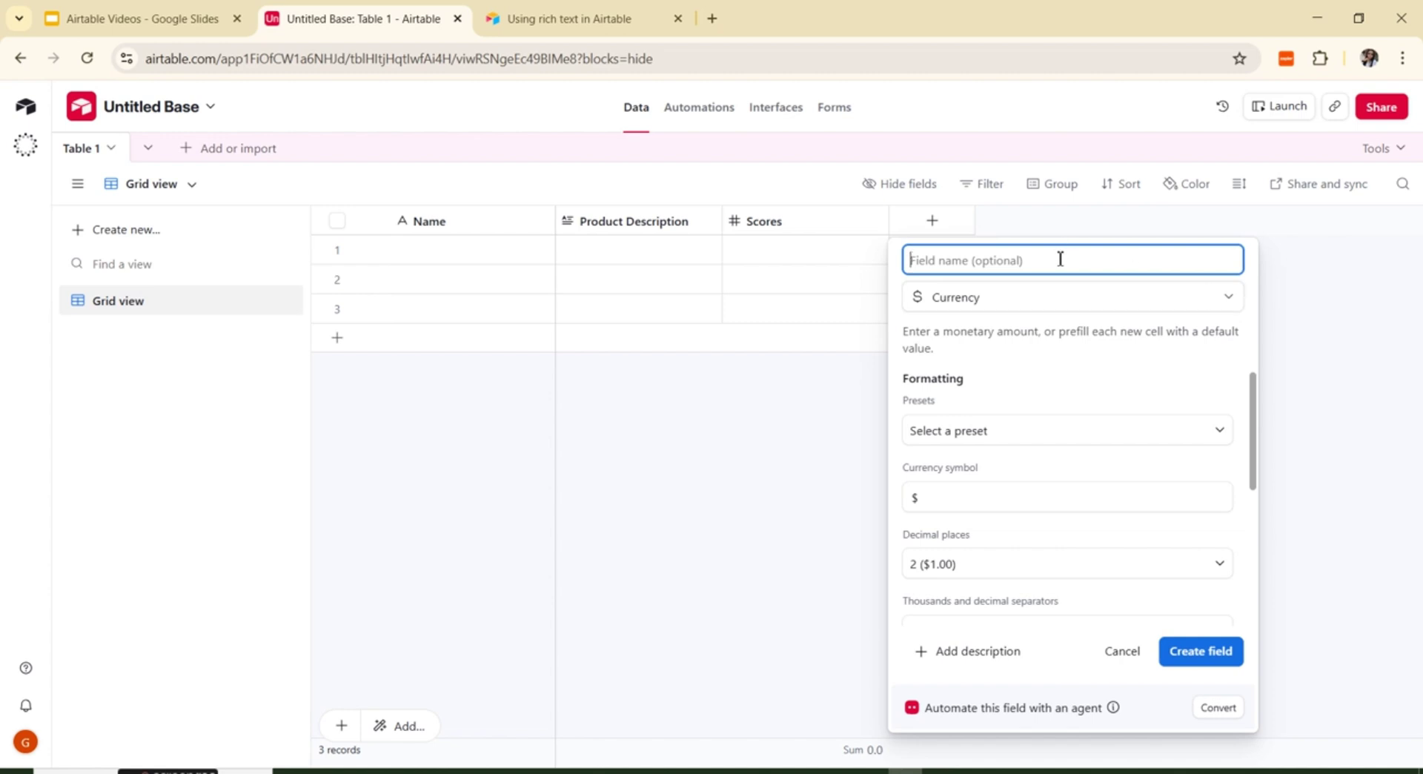
# Step: Name the currency field 'Prices', keeping the $ symbol
pyautogui.write('Prices')
pyautogui.click(929, 498)
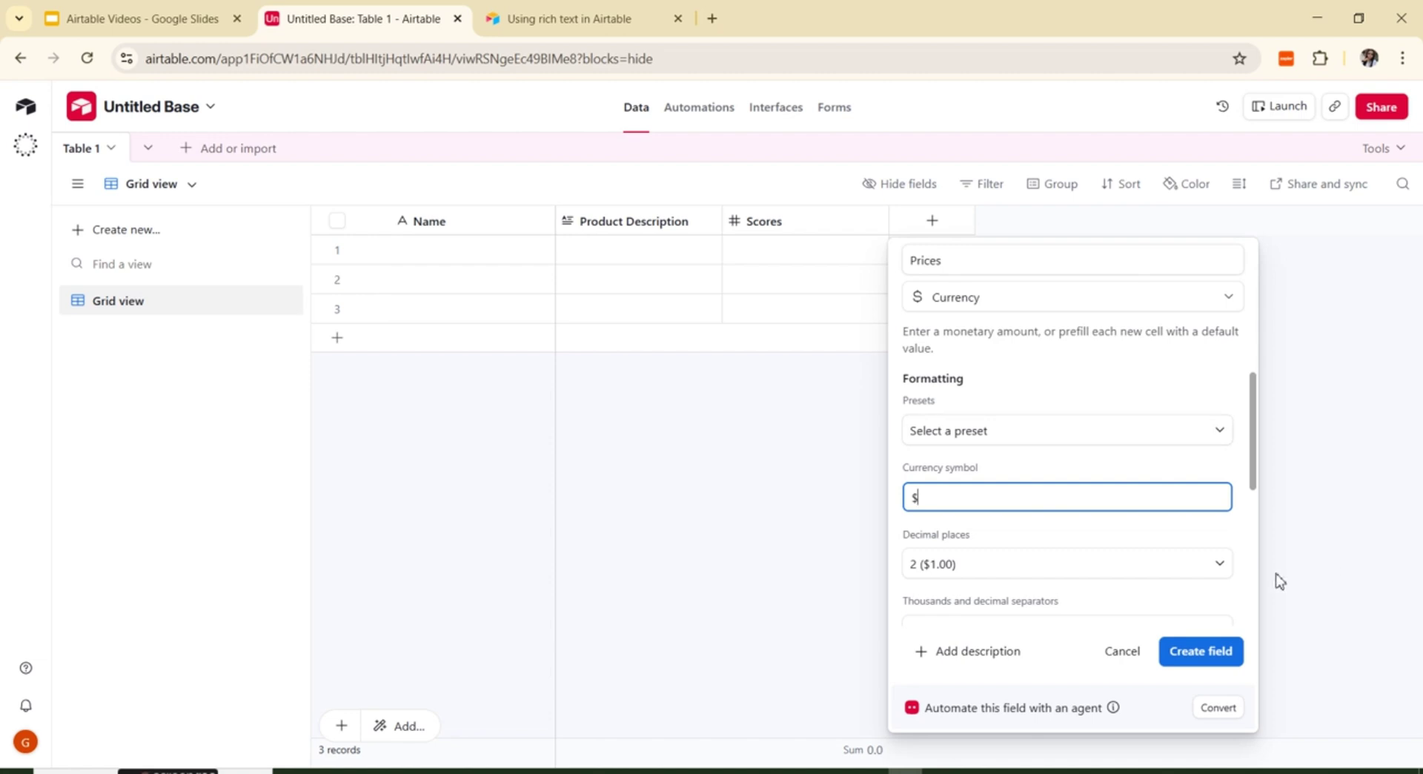
# Step: Switch the Prices field type from Currency to Date using a 'date' search
pyautogui.click(1028, 298)
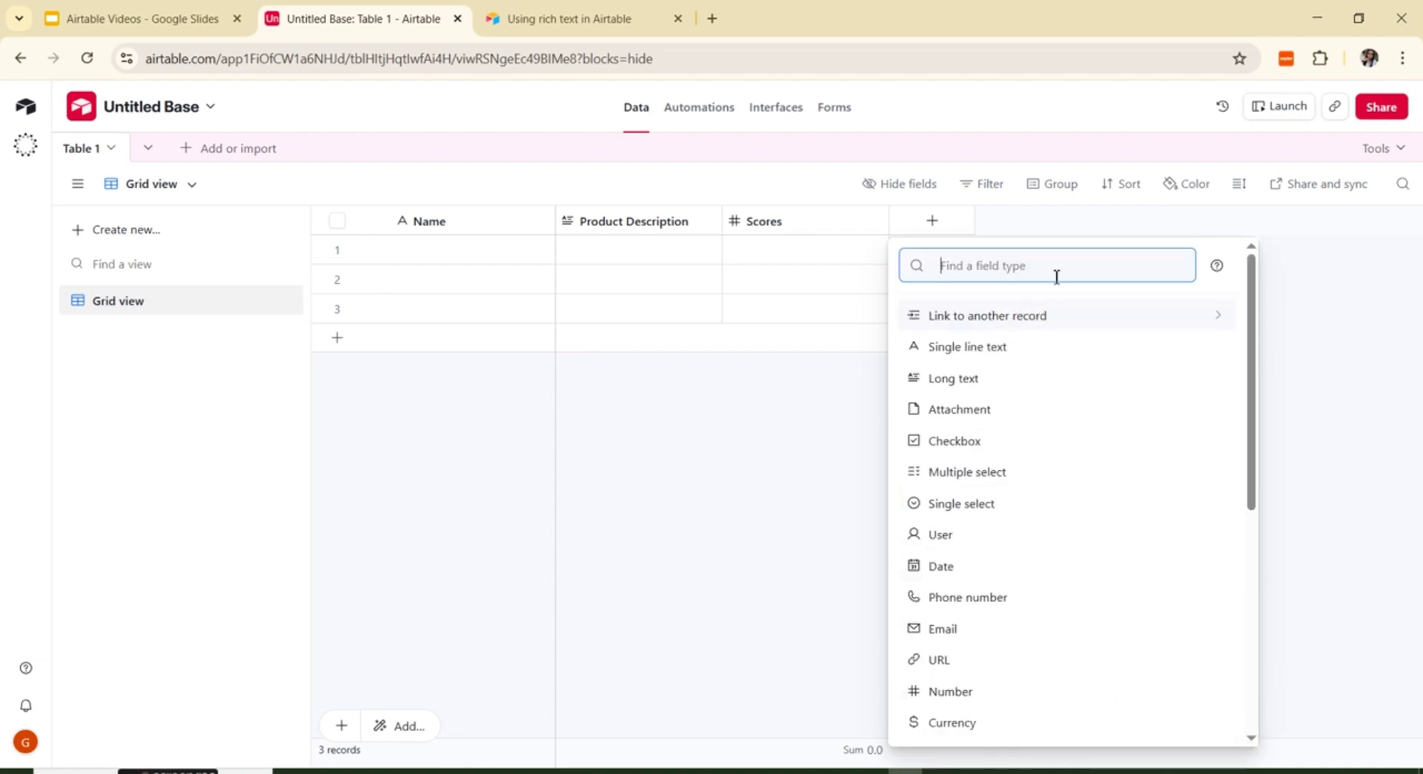
pyautogui.write('d')
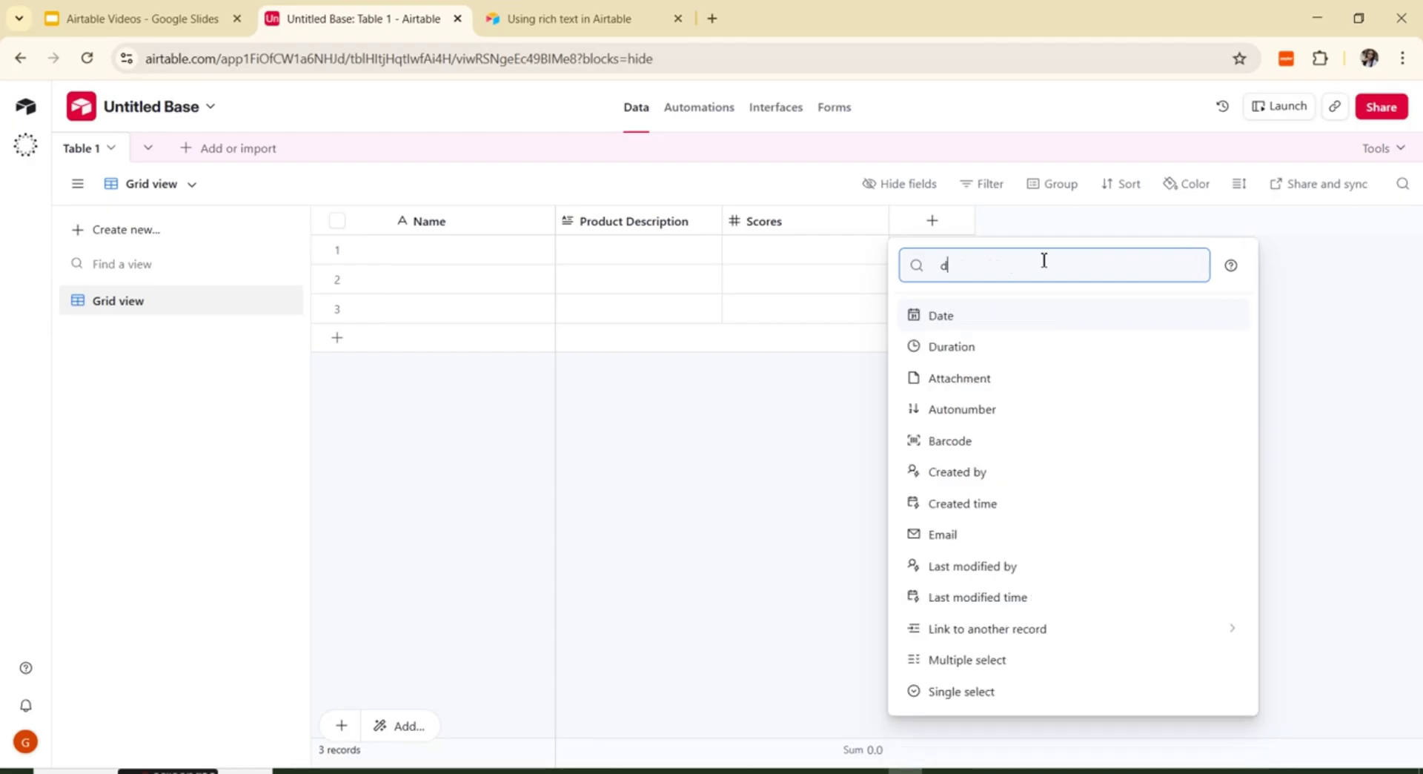
pyautogui.write('ate')
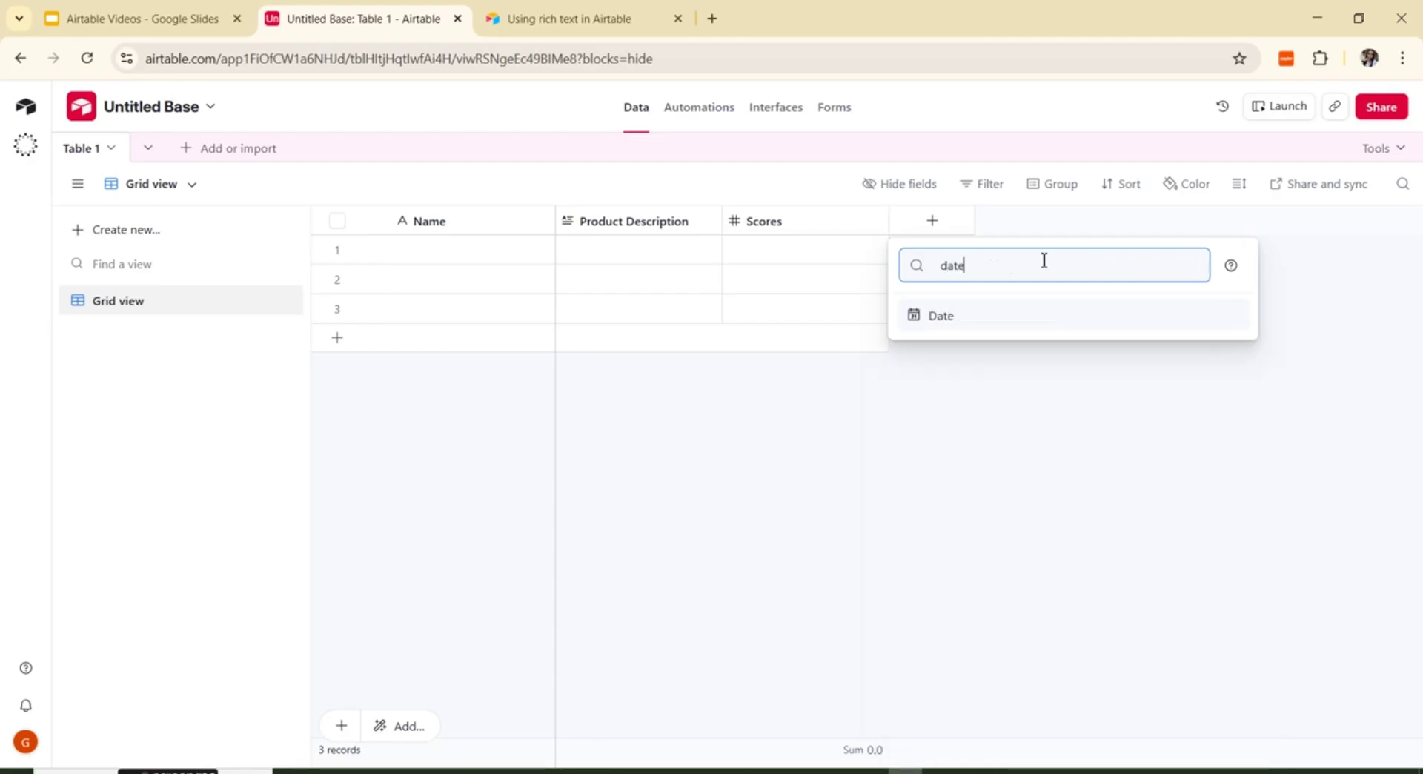
pyautogui.click(970, 320)
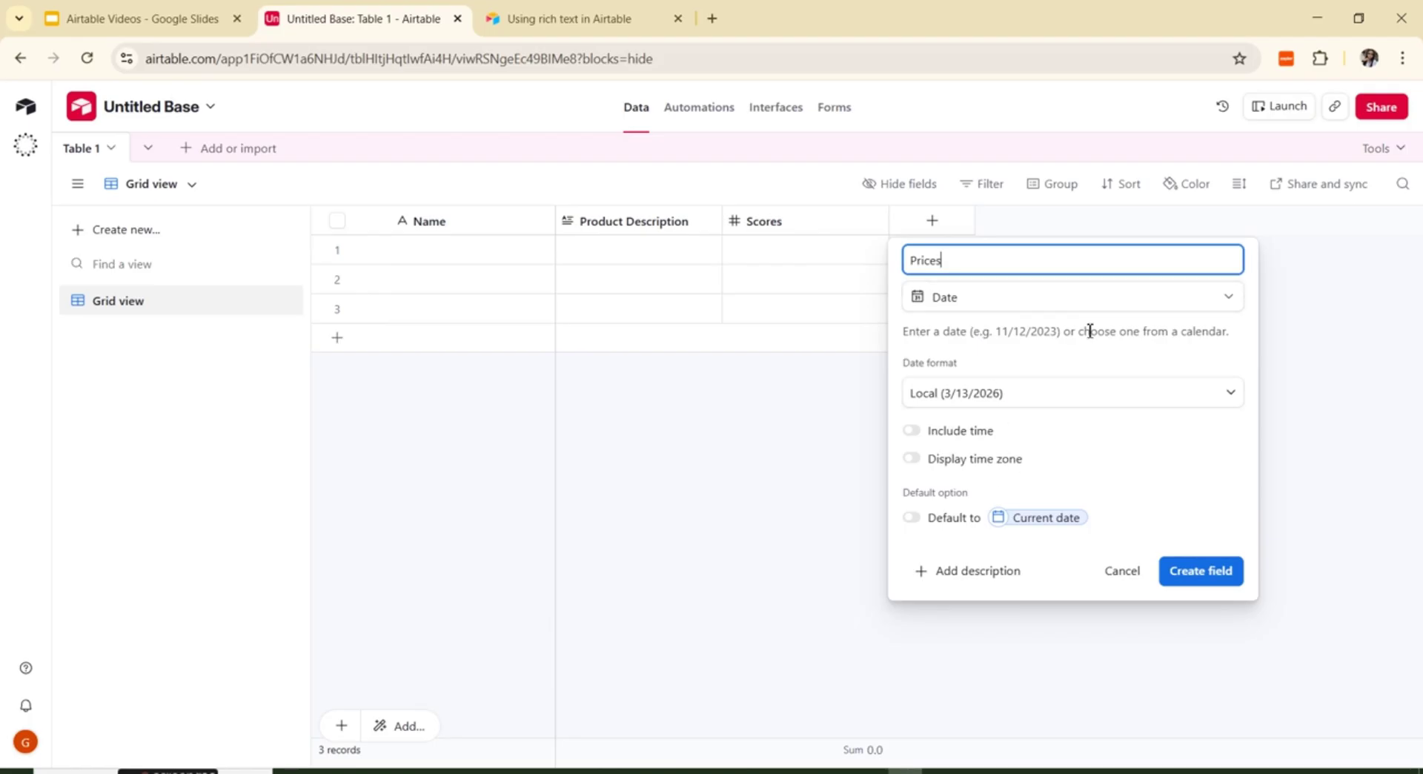
# Step: Keep the Local date format for Prices and turn on Include time
pyautogui.click(1231, 398)
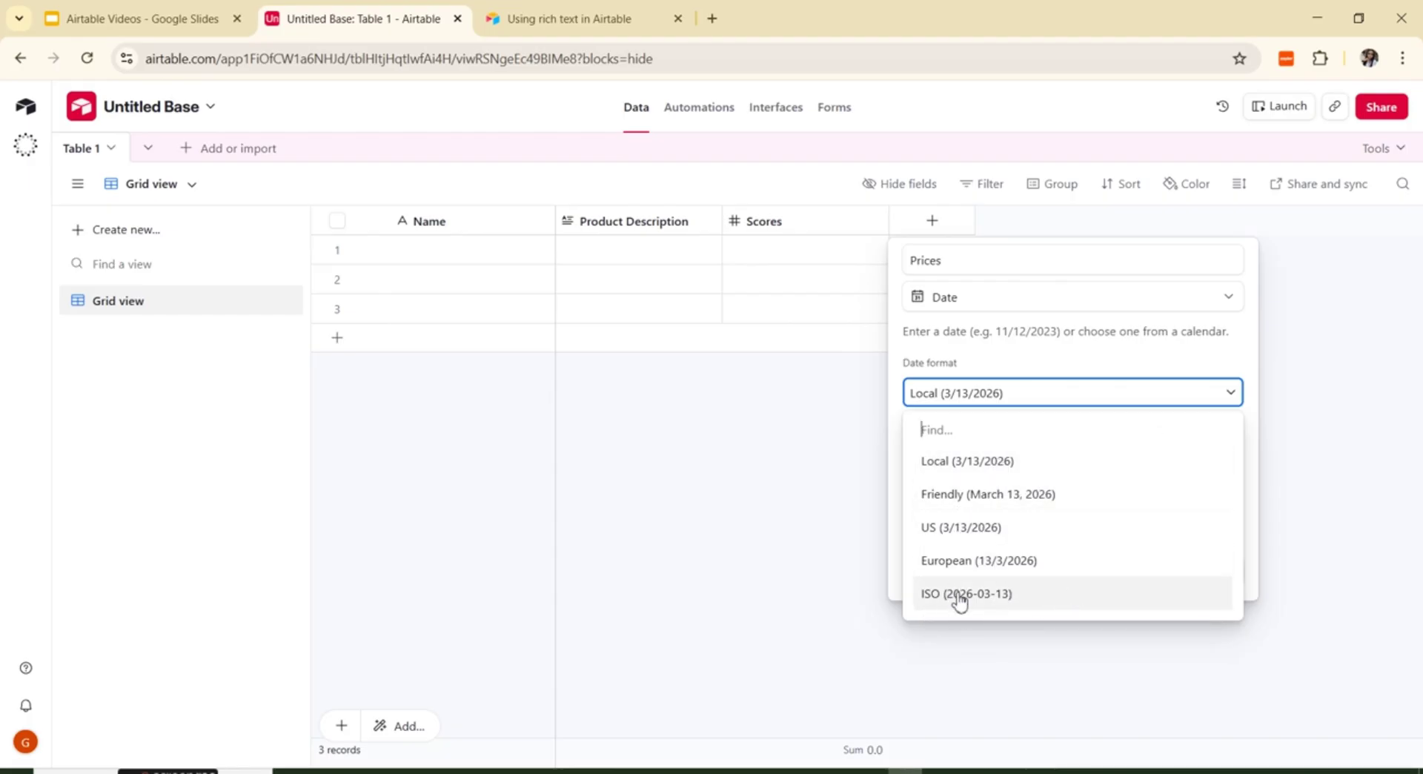
pyautogui.click(1202, 361)
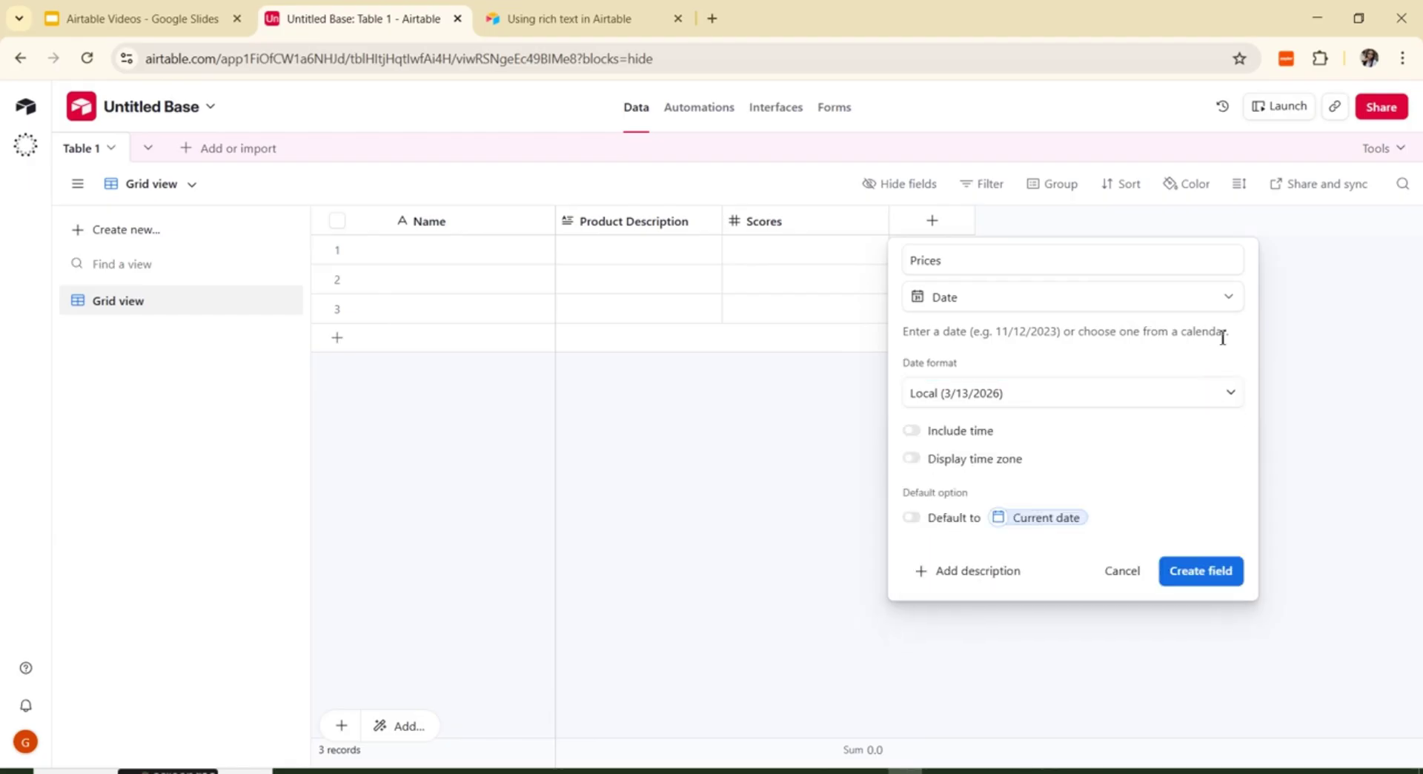
pyautogui.click(913, 431)
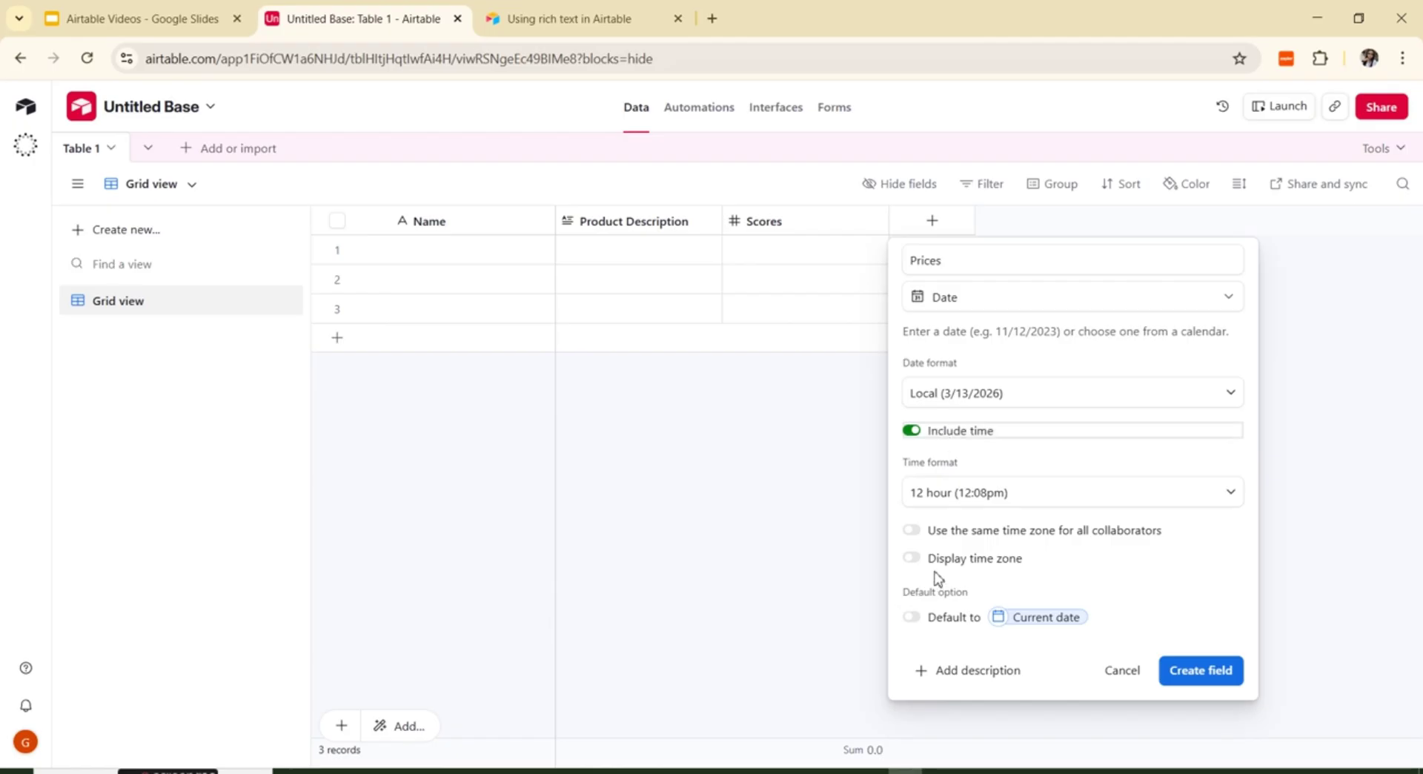
# Step: Turn on Display time zone for Prices and add a description box
pyautogui.click(912, 562)
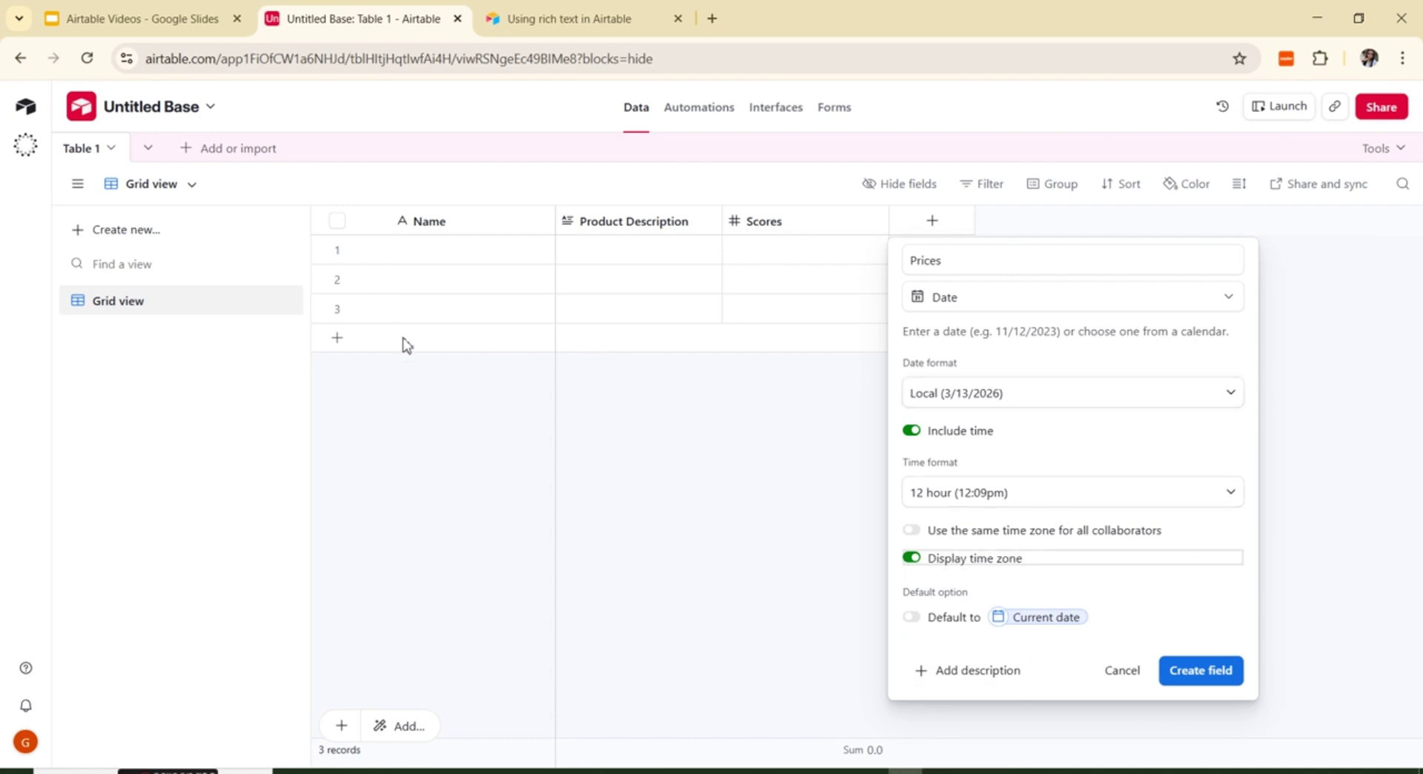
pyautogui.click(946, 671)
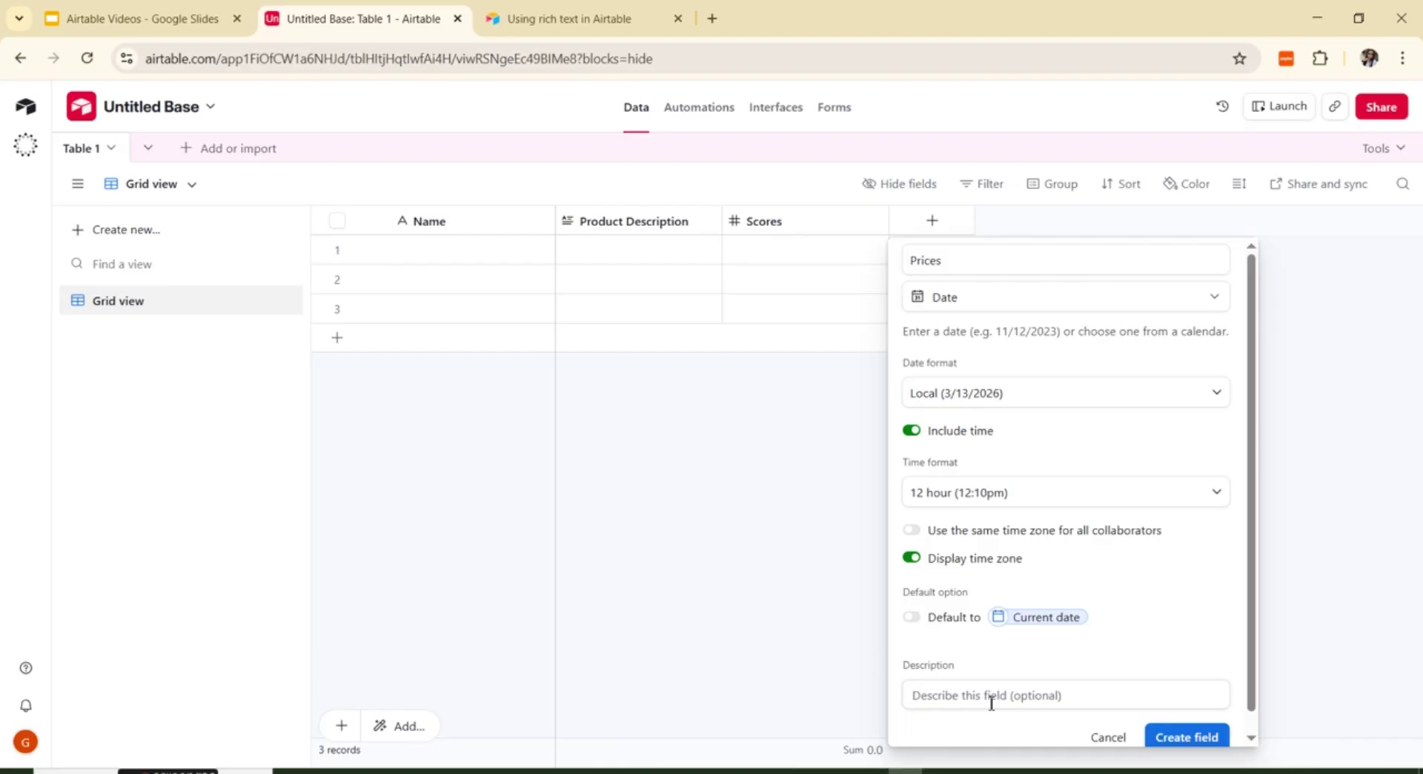
# Step: Reopen the field-type list for the uncreated Prices Date field
pyautogui.scroll(-1, 1134, 541)
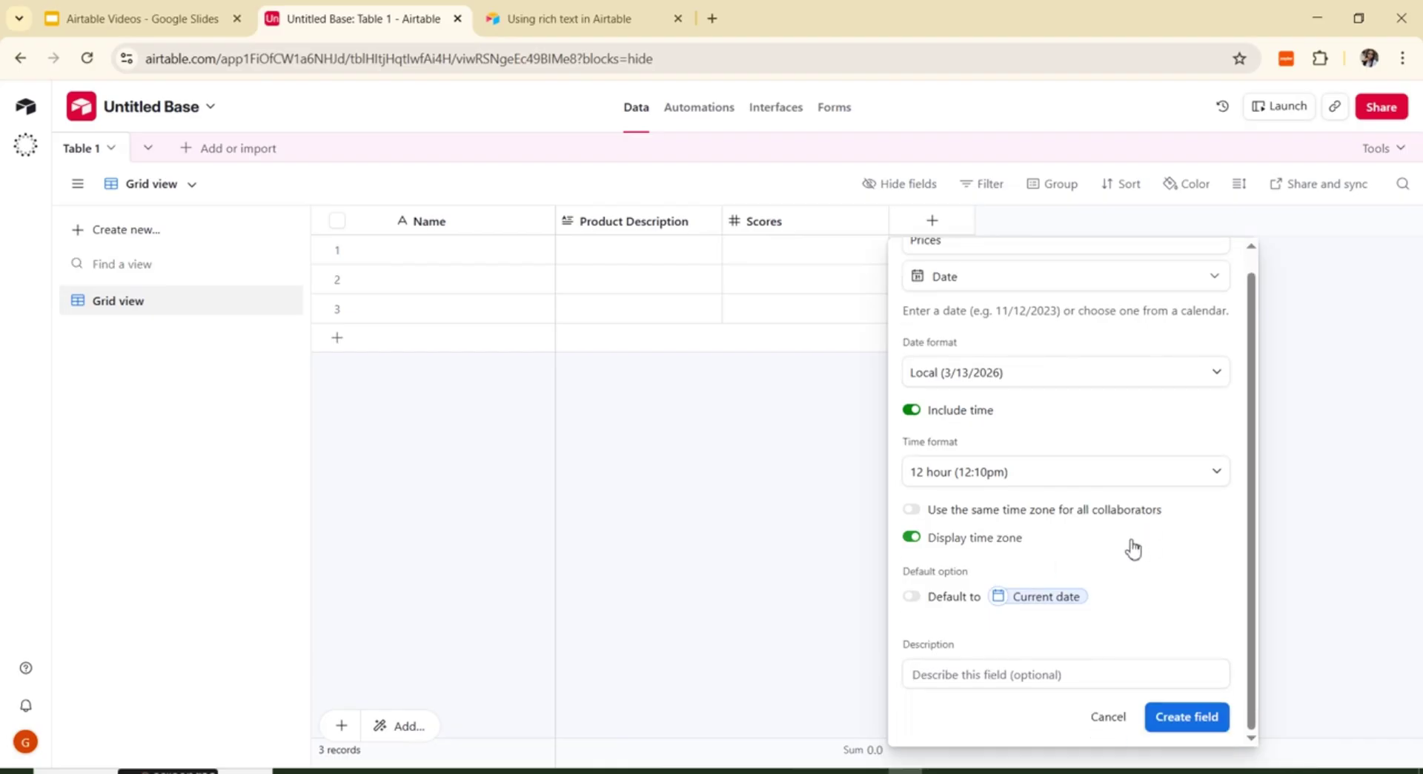
pyautogui.scroll(1, 1122, 524)
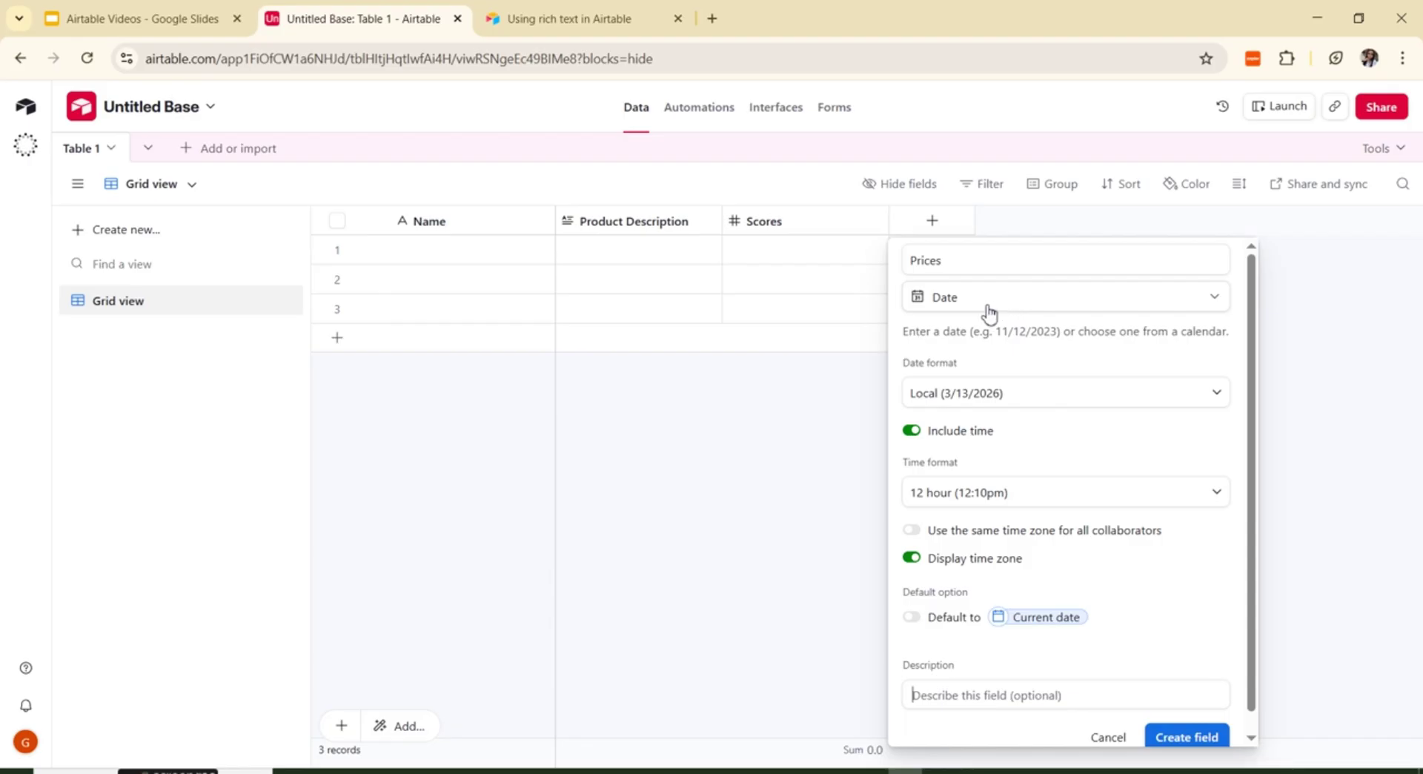
pyautogui.click(1005, 302)
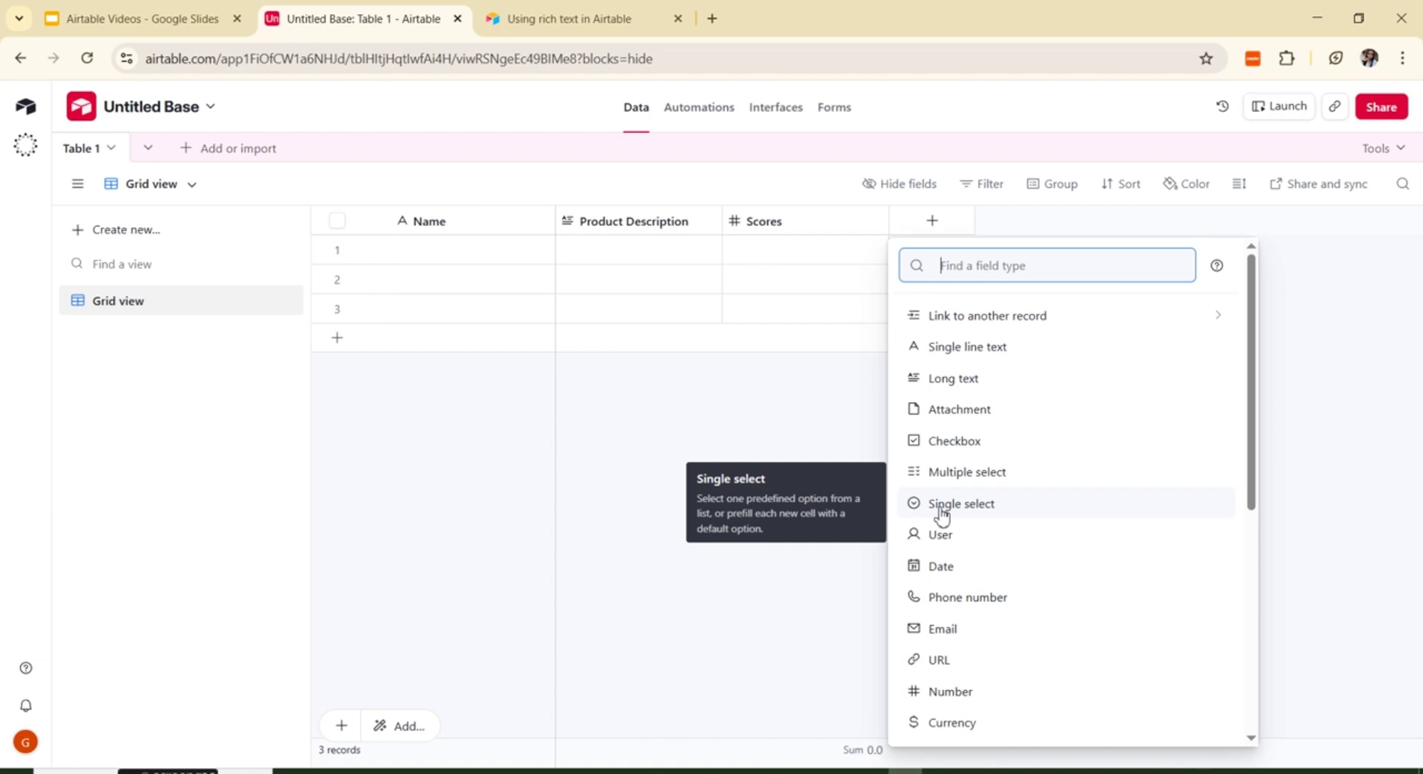
# Step: Make the field Single select and rename it from 'Prices' to 'Priority'
pyautogui.click(942, 511)
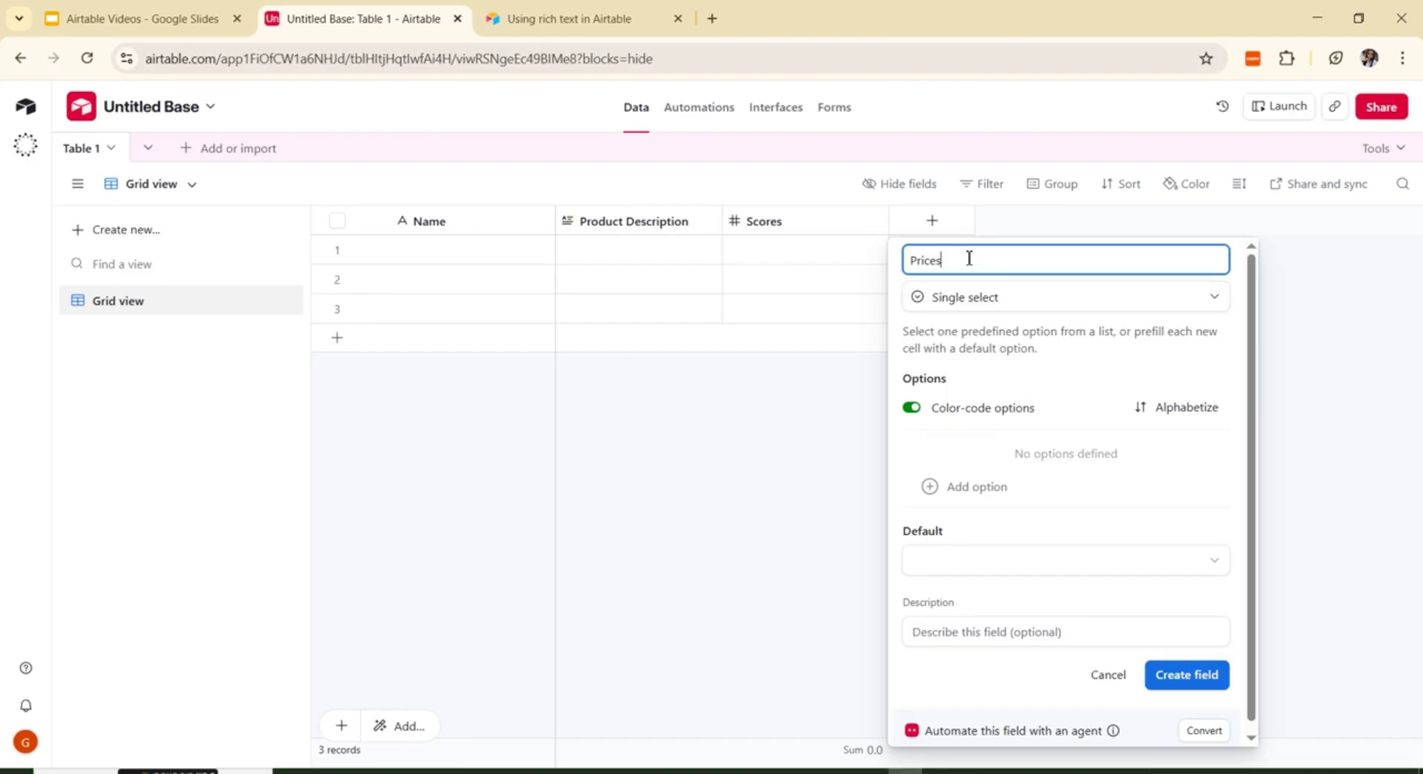
pyautogui.press('BackSpace')
pyautogui.press('BackSpace')
pyautogui.press('BackSpace')
pyautogui.press('BackSpace')
pyautogui.press('BackSpace')
pyautogui.press('BackSpace')
pyautogui.write('Priority')
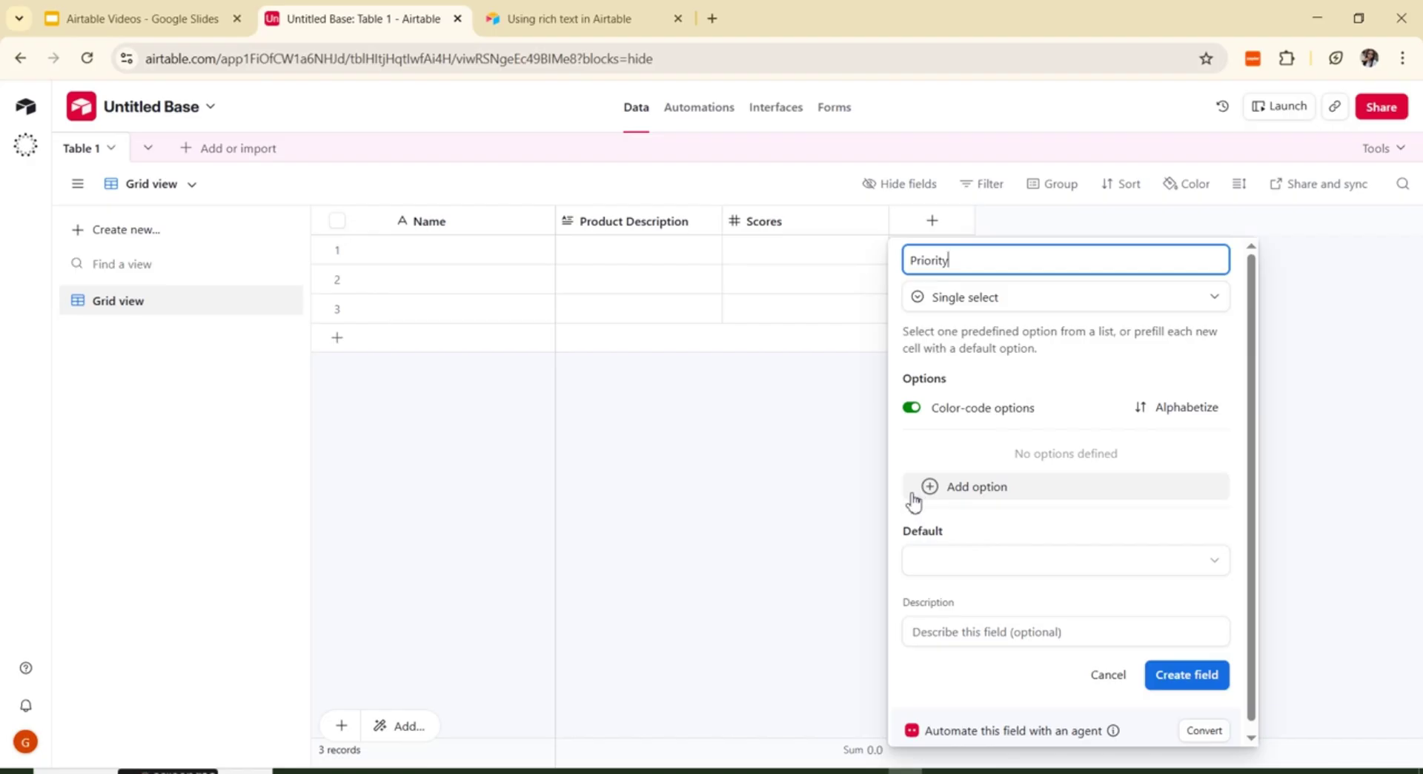
# Step: Add the options low, high and medium to the Priority field
pyautogui.click(935, 489)
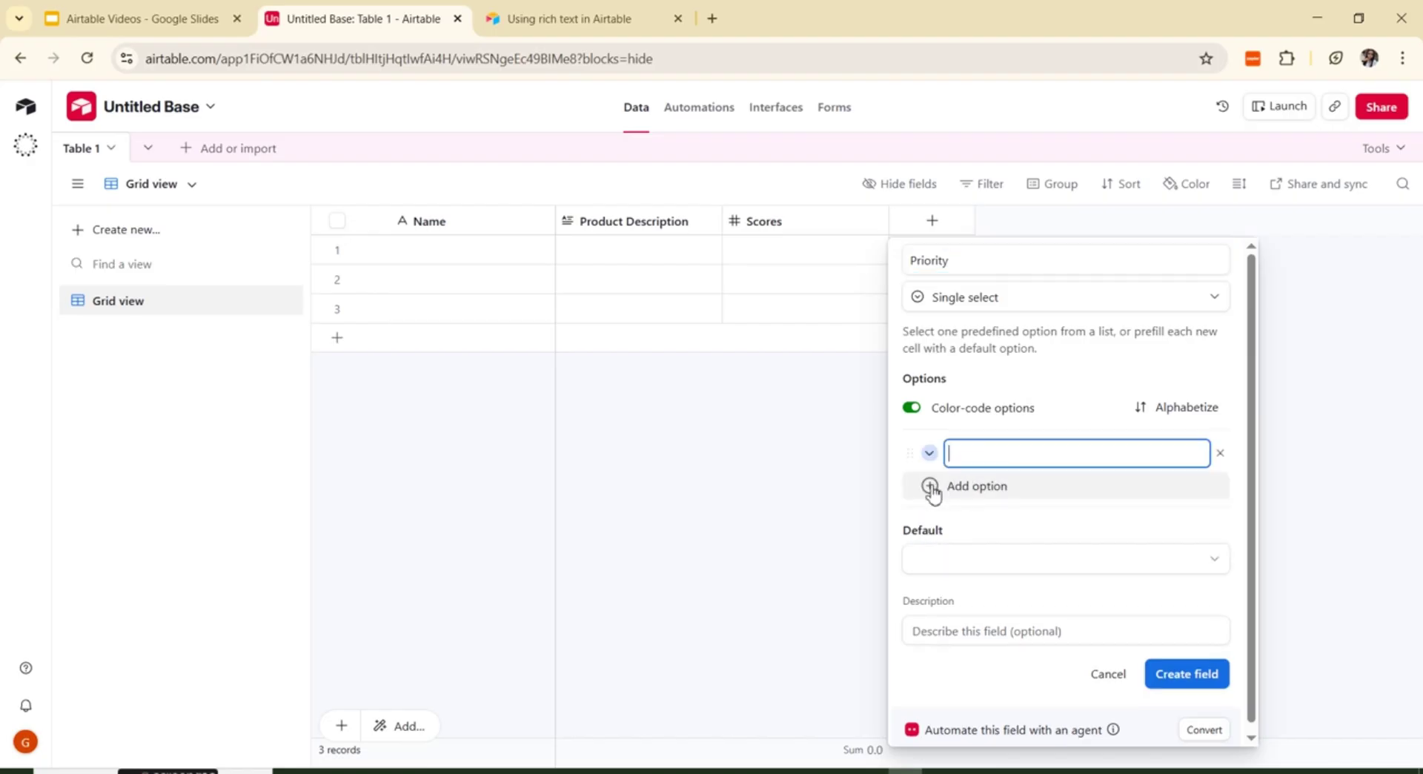
pyautogui.write('low')
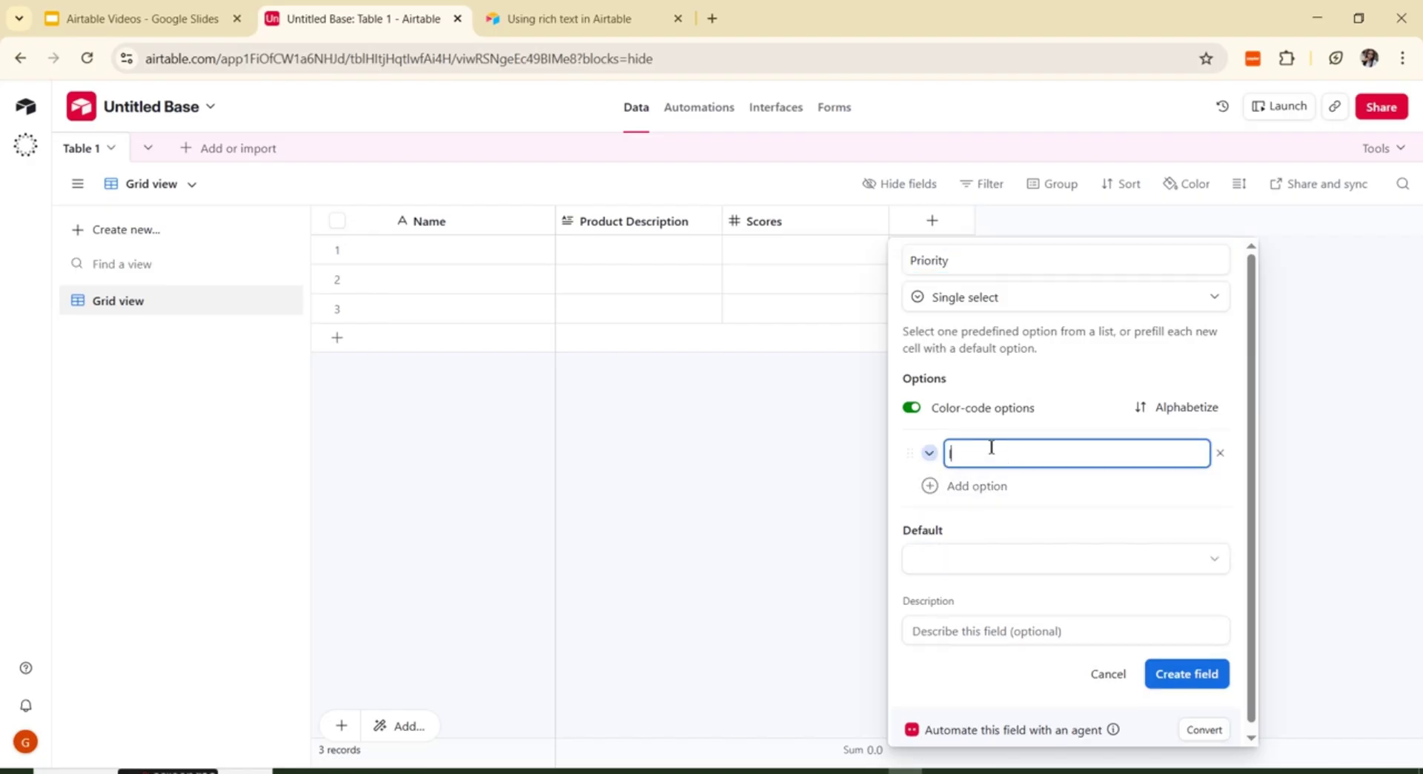
pyautogui.click(959, 487)
pyautogui.write('high')
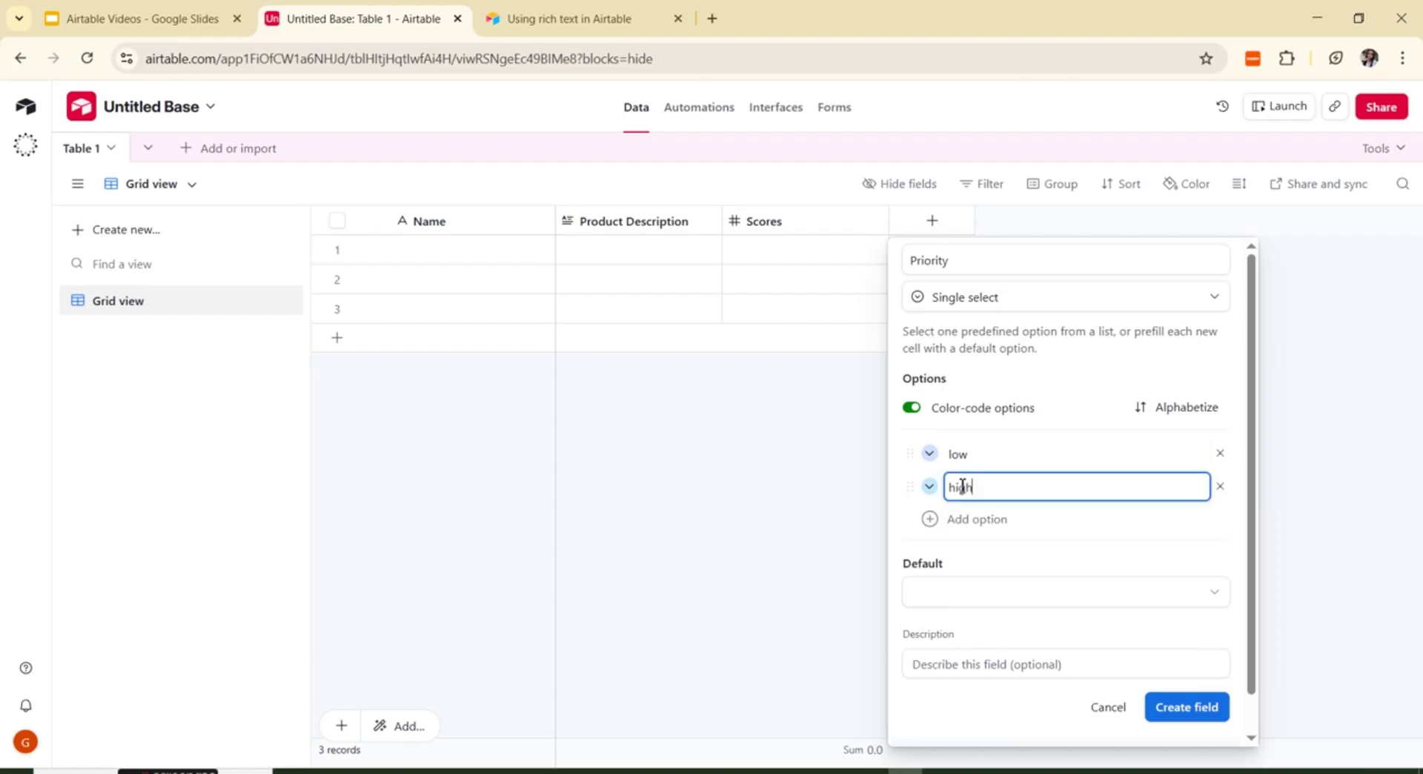
pyautogui.click(938, 518)
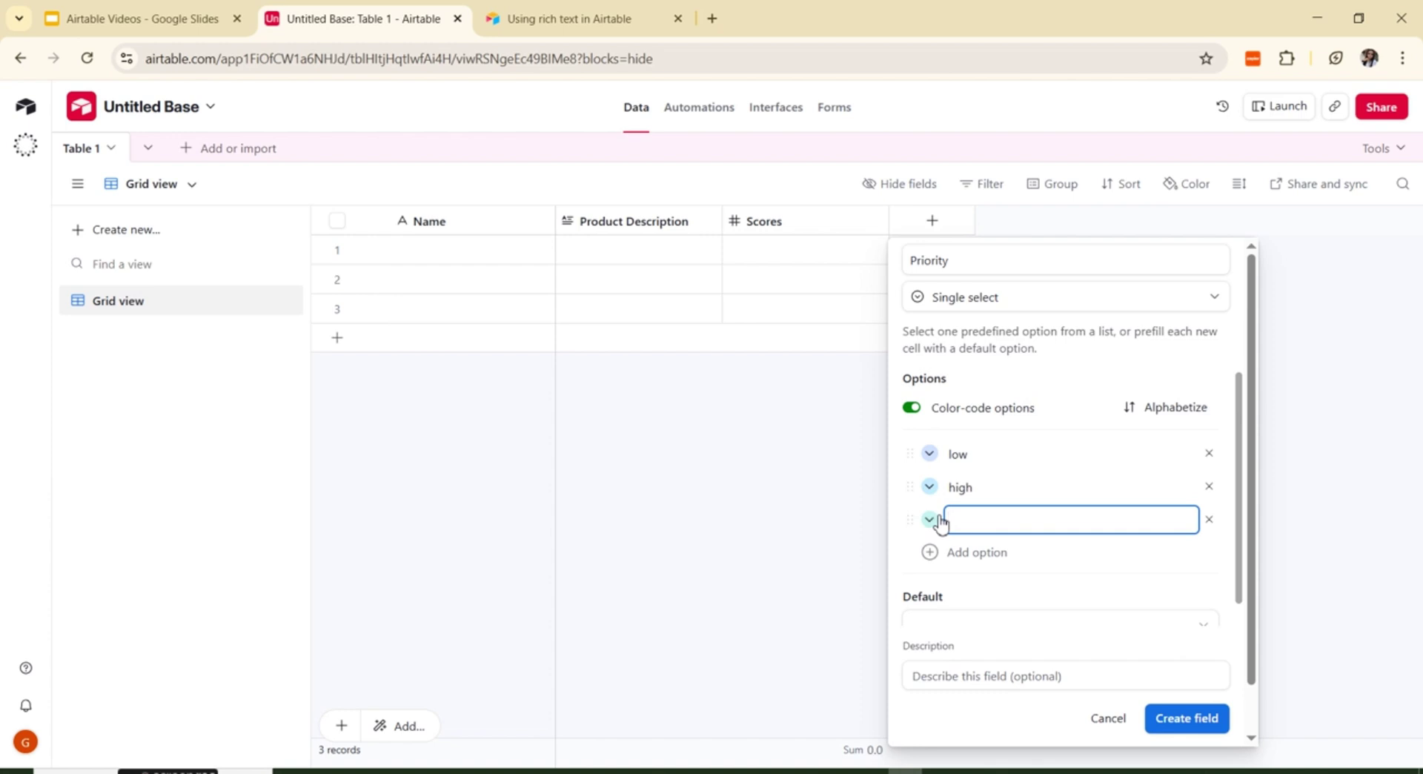
pyautogui.write('medium')
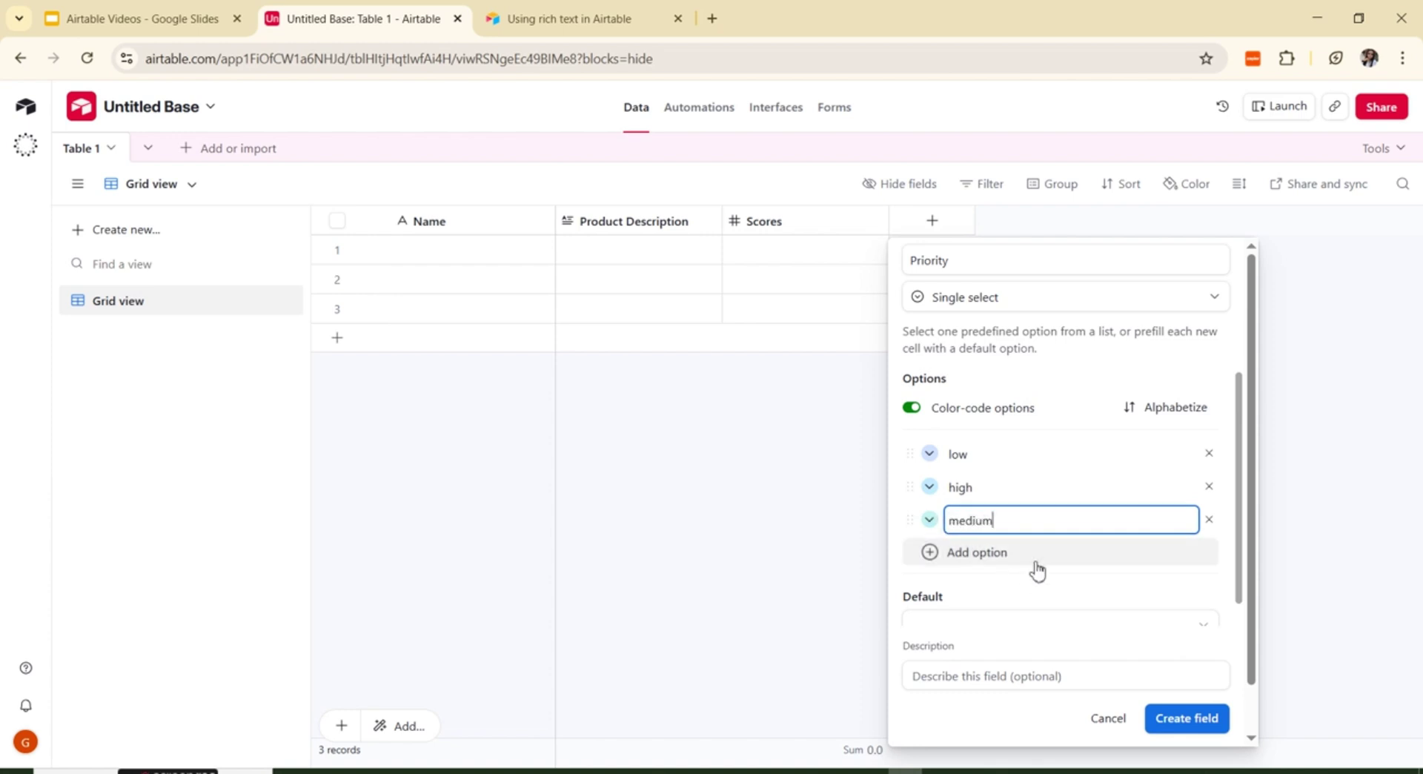
pyautogui.click(1076, 382)
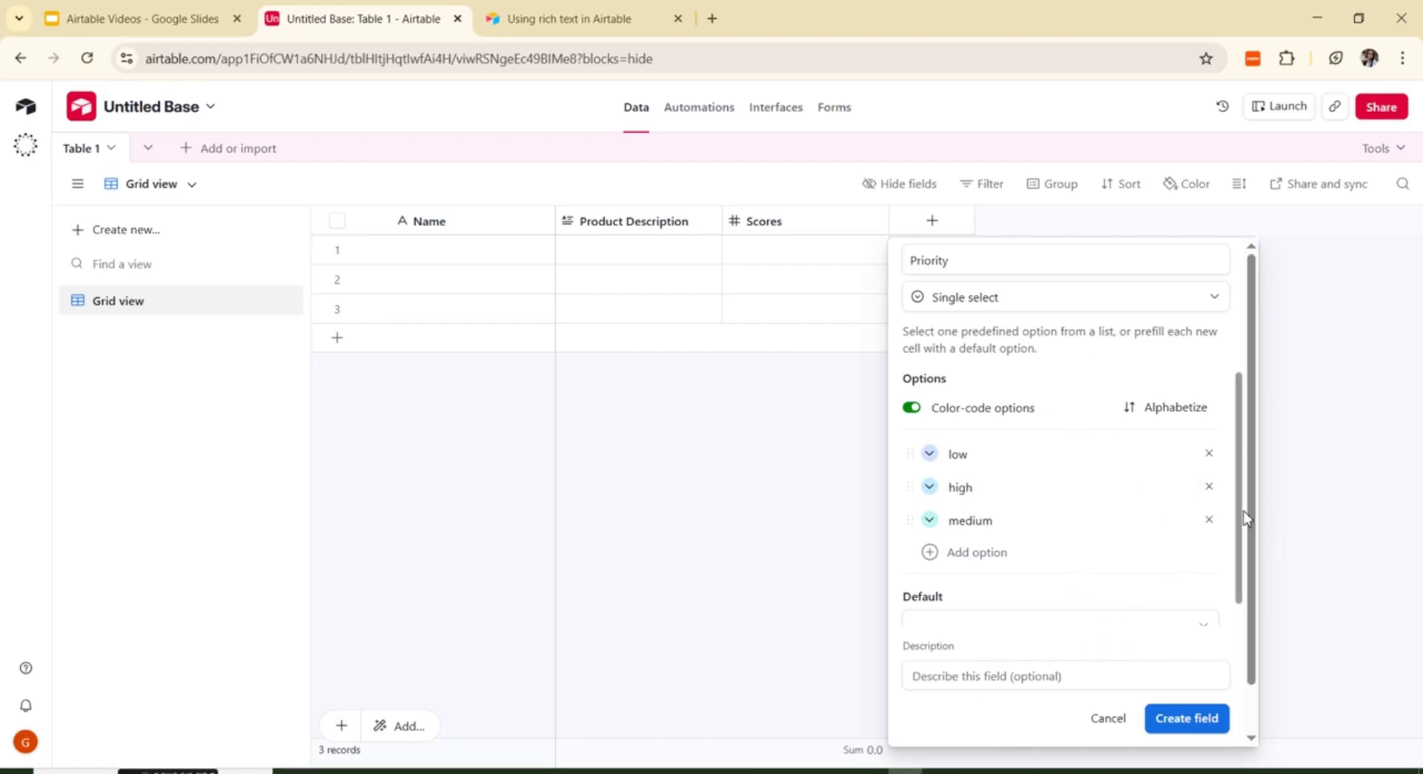
# Step: Leave Priority's default option unselected and create the single-select column beside Scores
pyautogui.scroll(-1, 1237, 519)
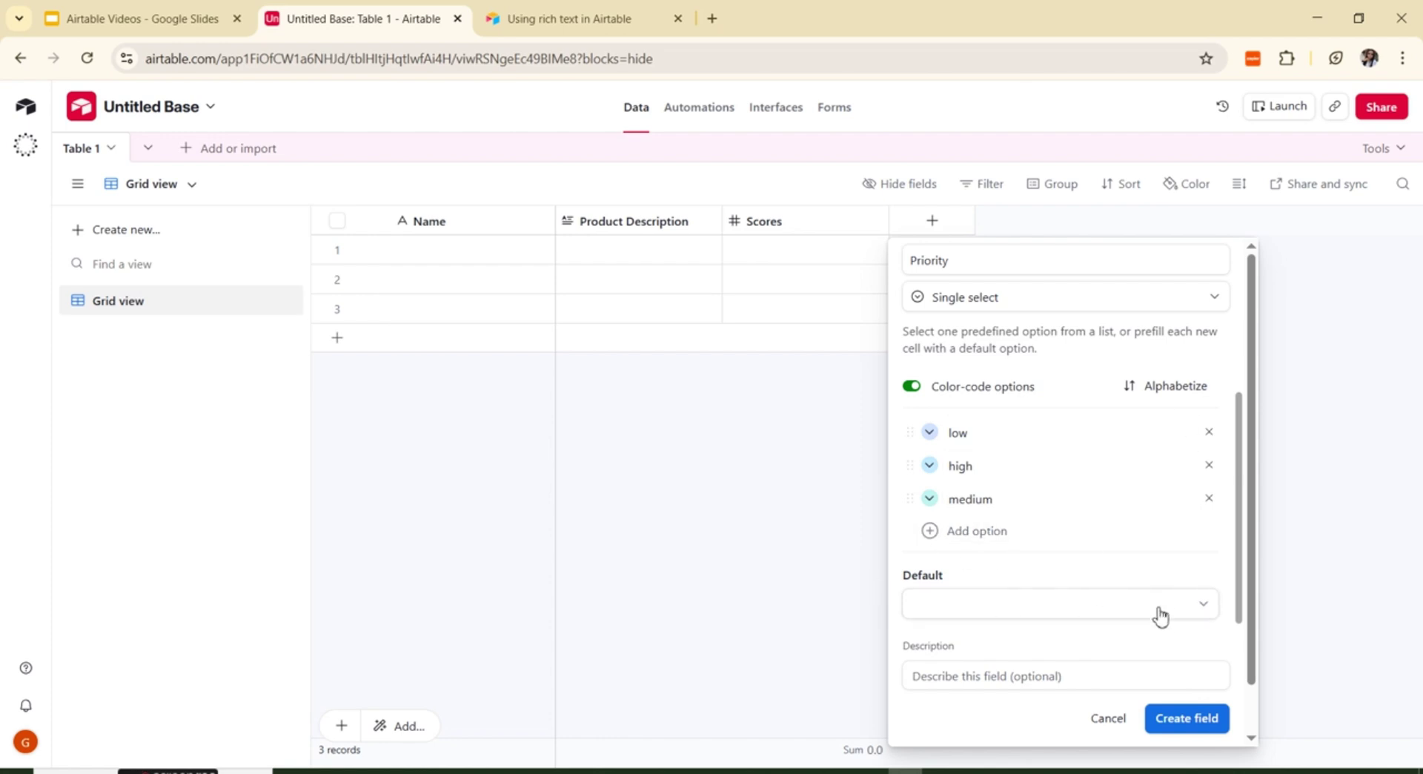
pyautogui.click(1206, 605)
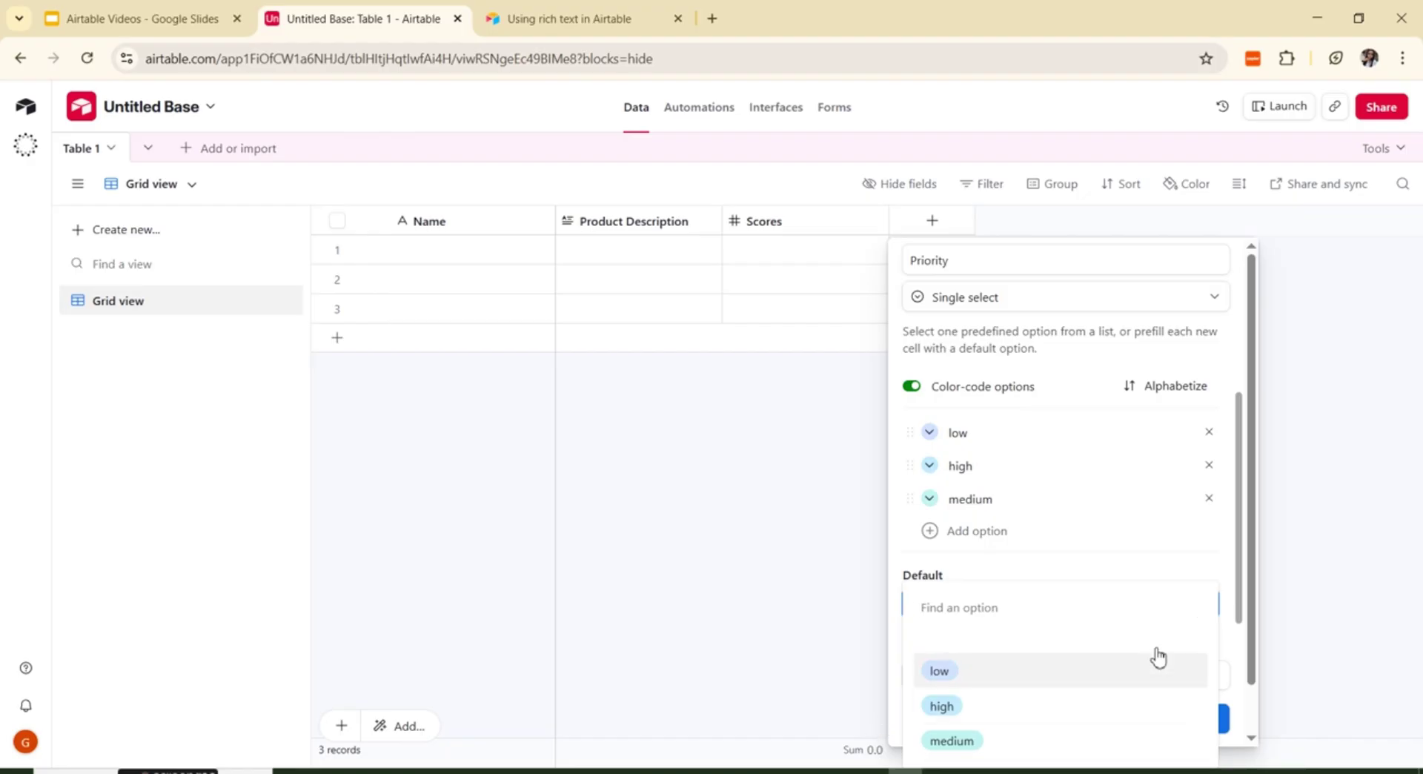
pyautogui.click(1245, 612)
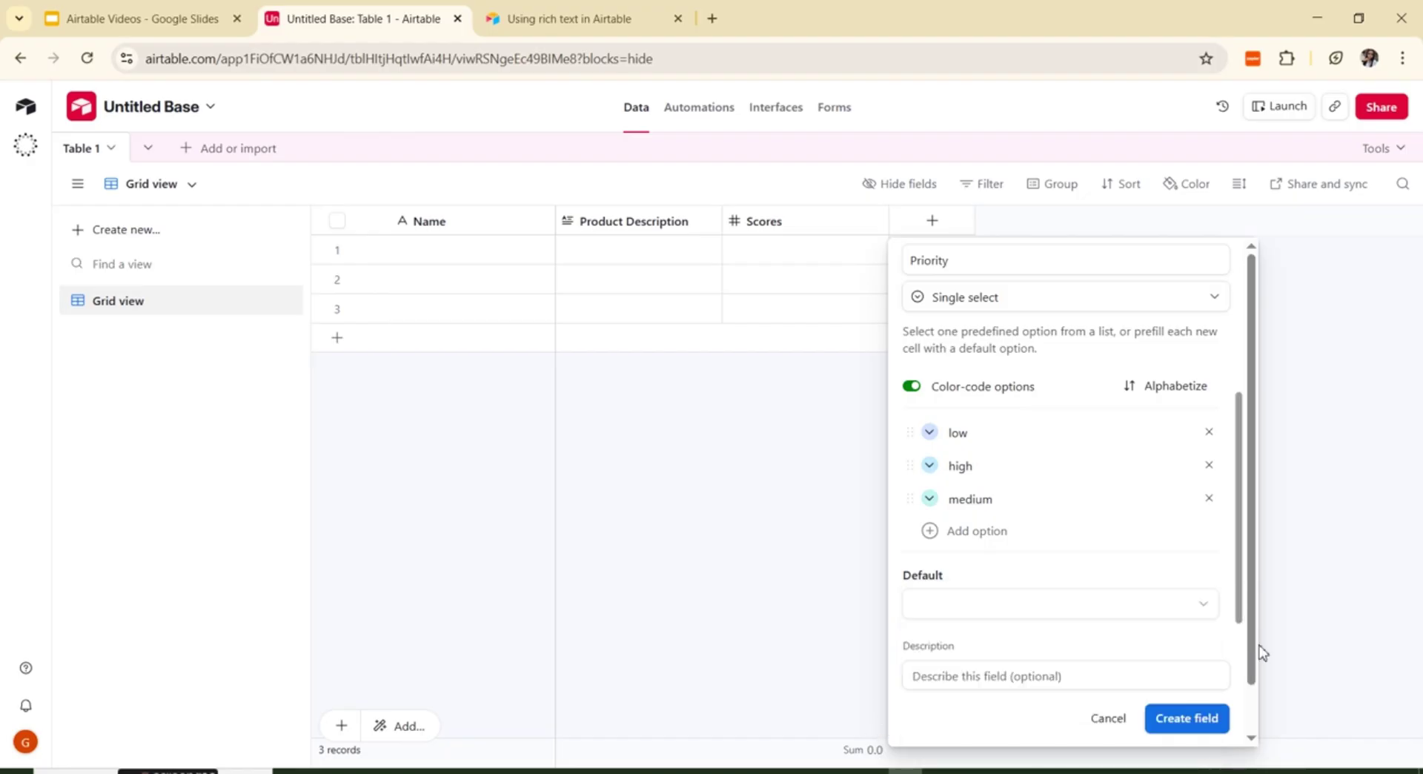
pyautogui.click(1203, 604)
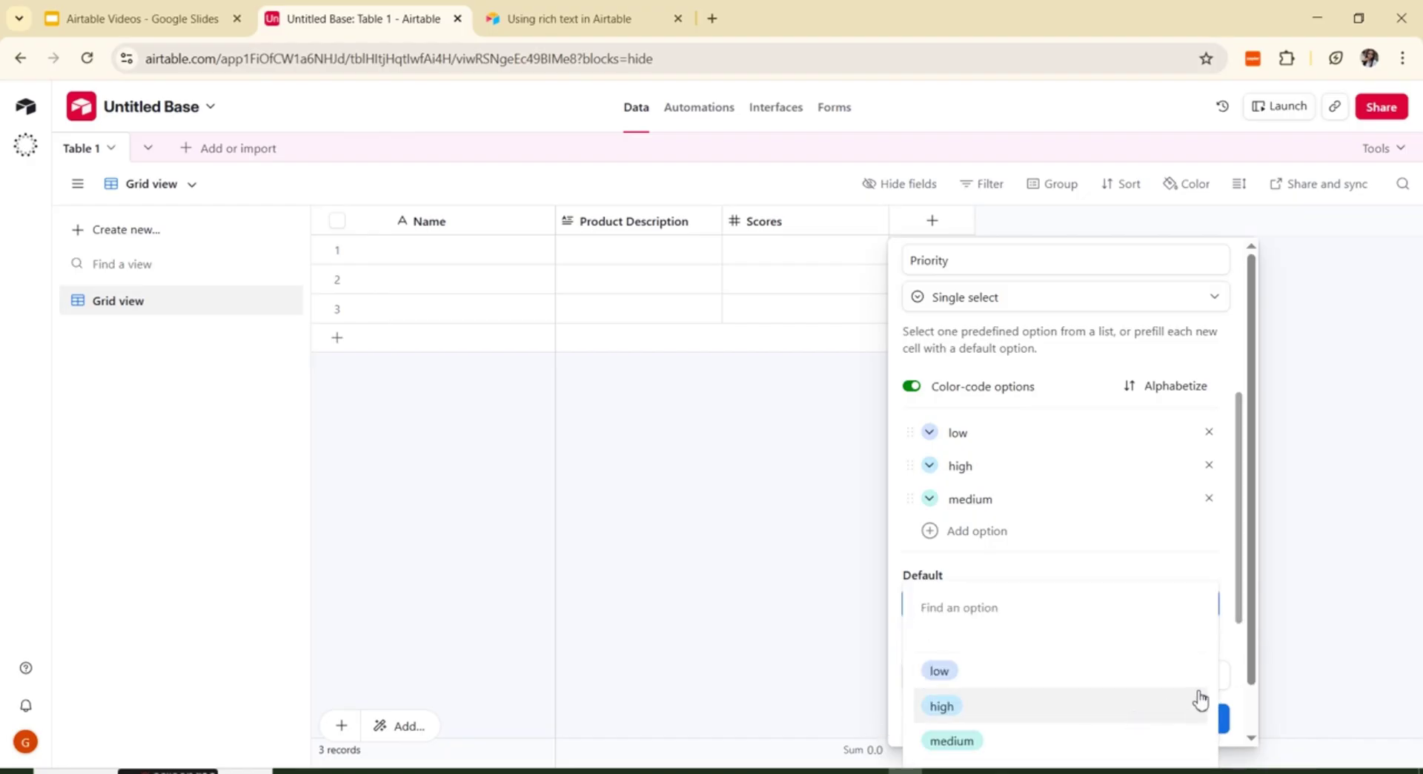
pyautogui.click(1243, 610)
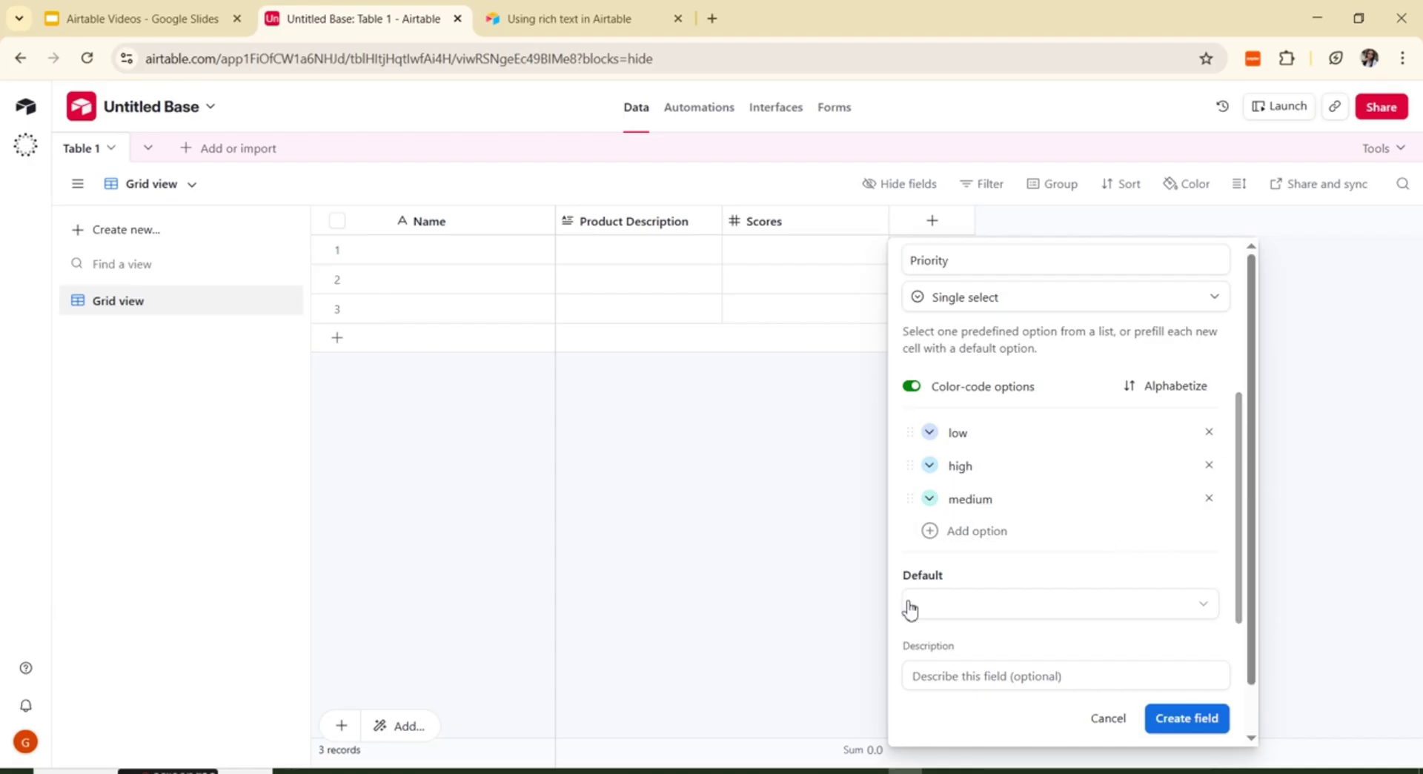
pyautogui.scroll(-1, 919, 621)
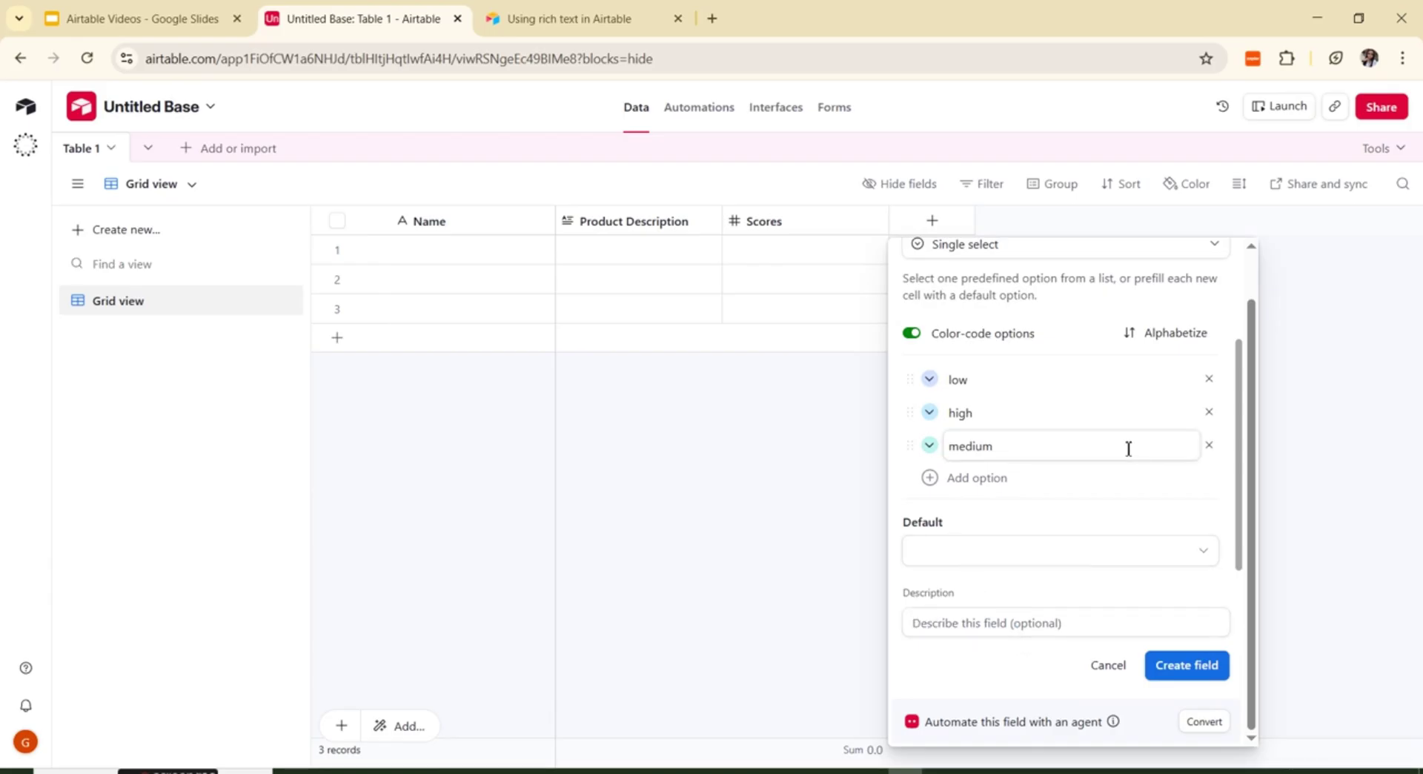
pyautogui.scroll(1, 1125, 447)
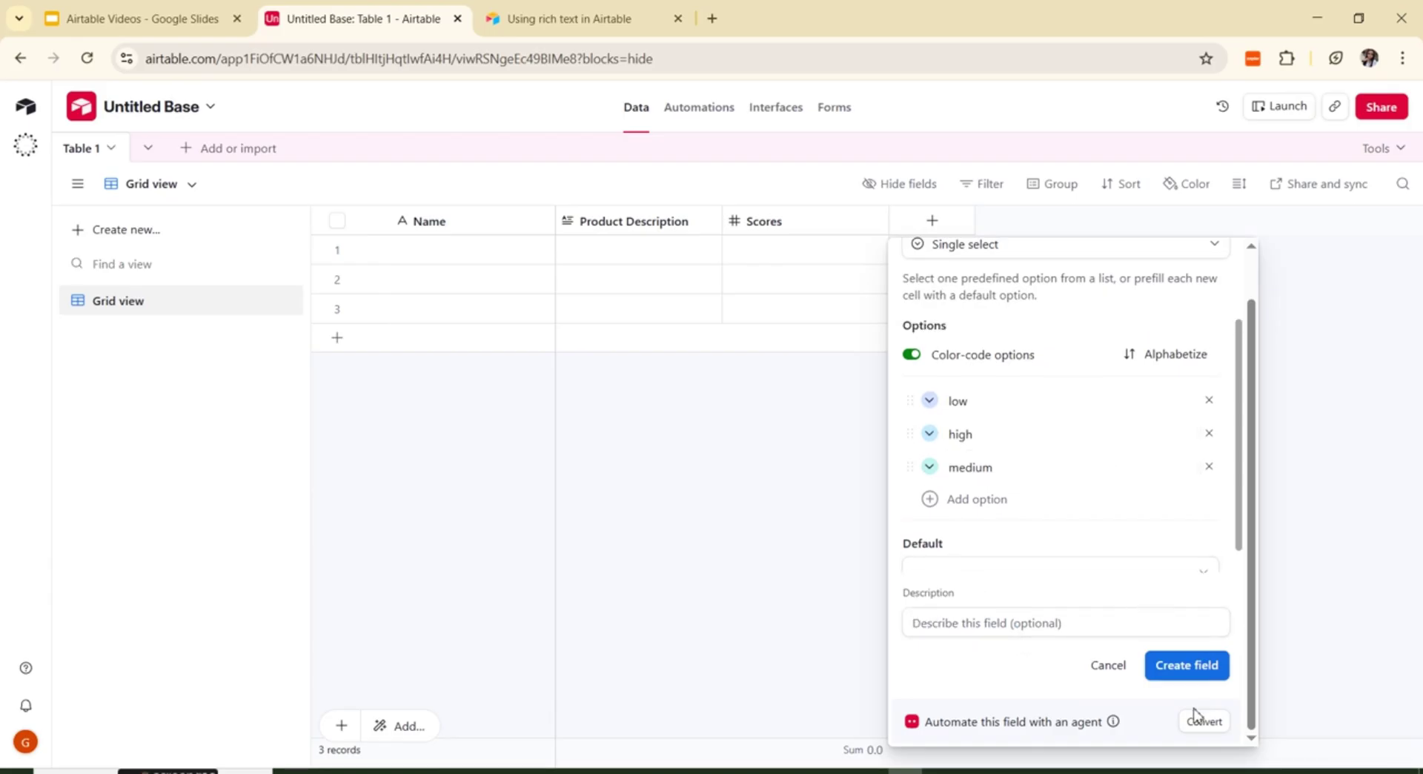
pyautogui.click(1194, 670)
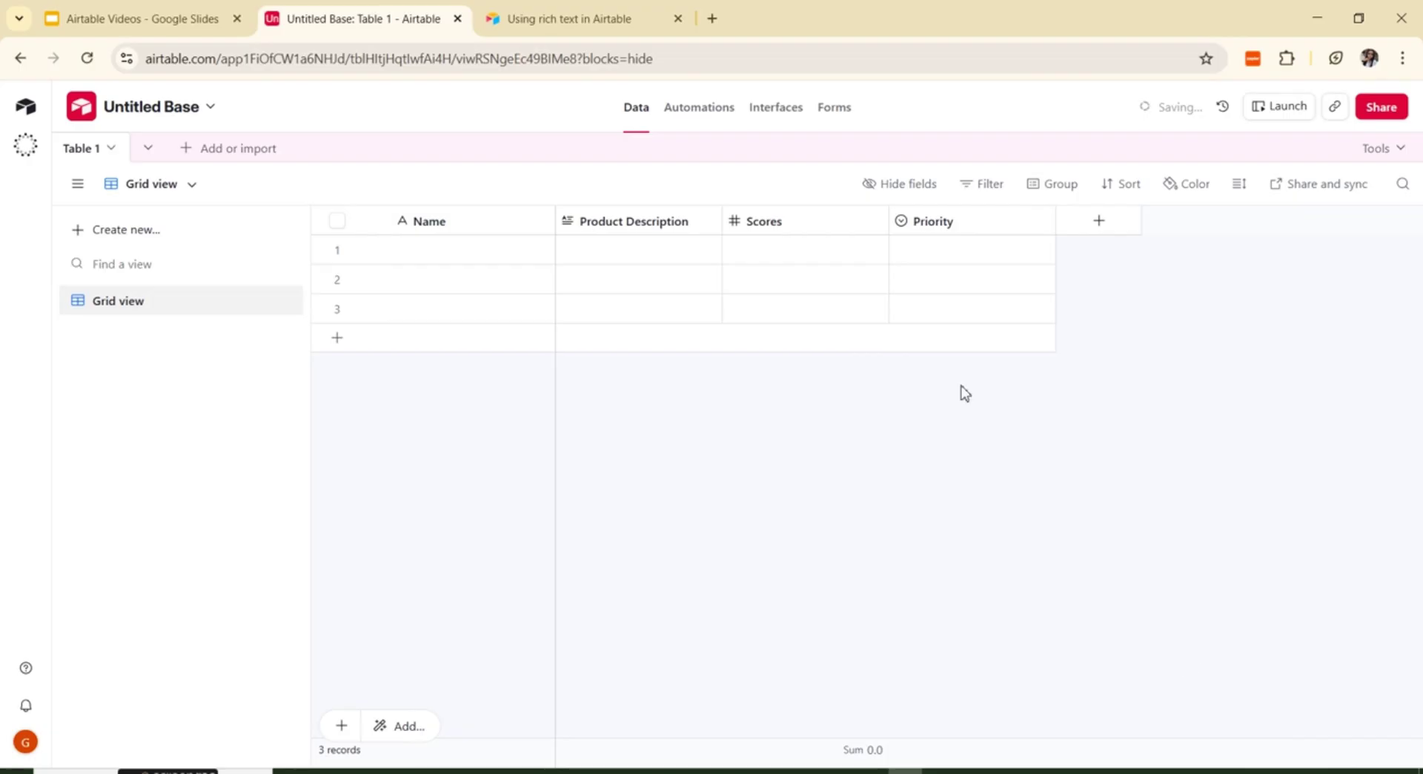
# Step: Set row 1's Priority to low, then high, and finally medium
pyautogui.click(950, 257)
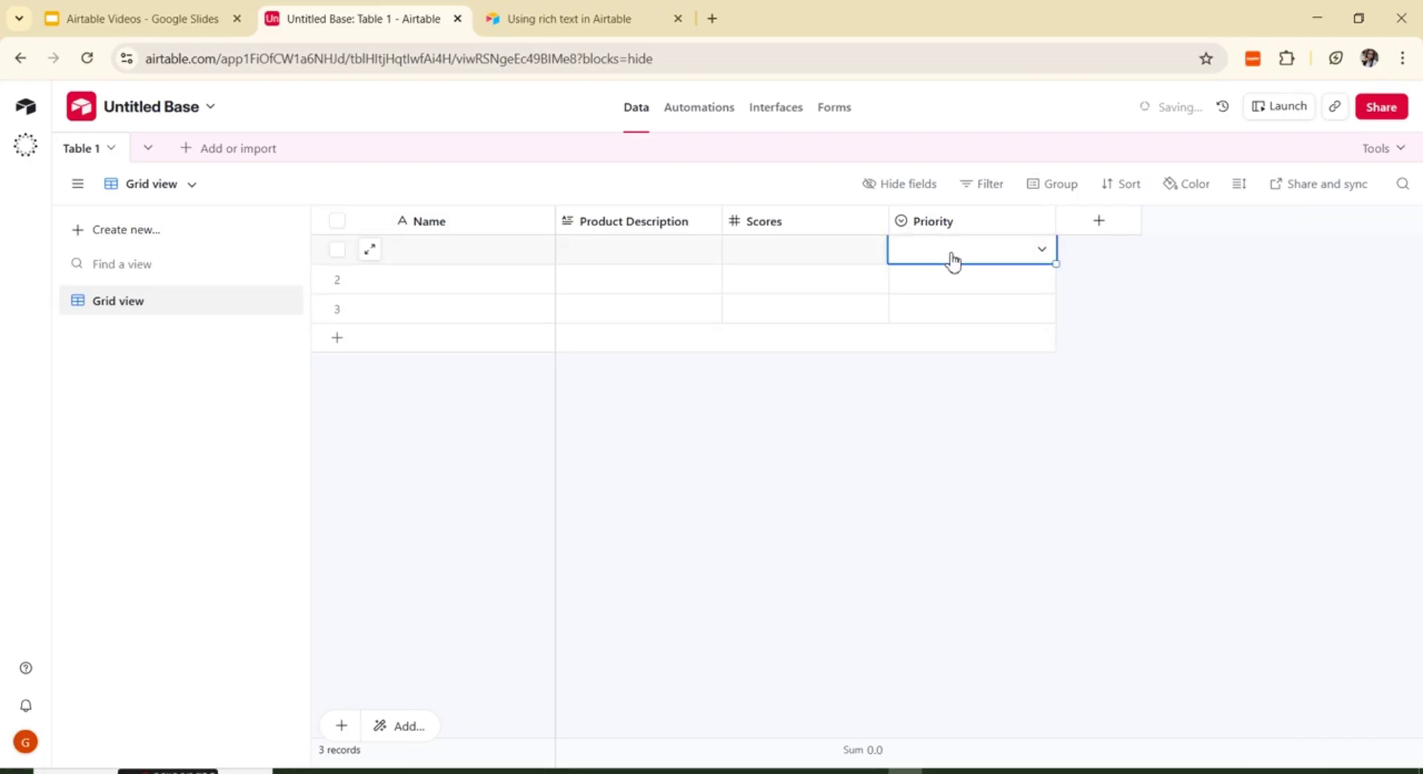
pyautogui.click(952, 259)
pyautogui.click(918, 348)
pyautogui.click(983, 256)
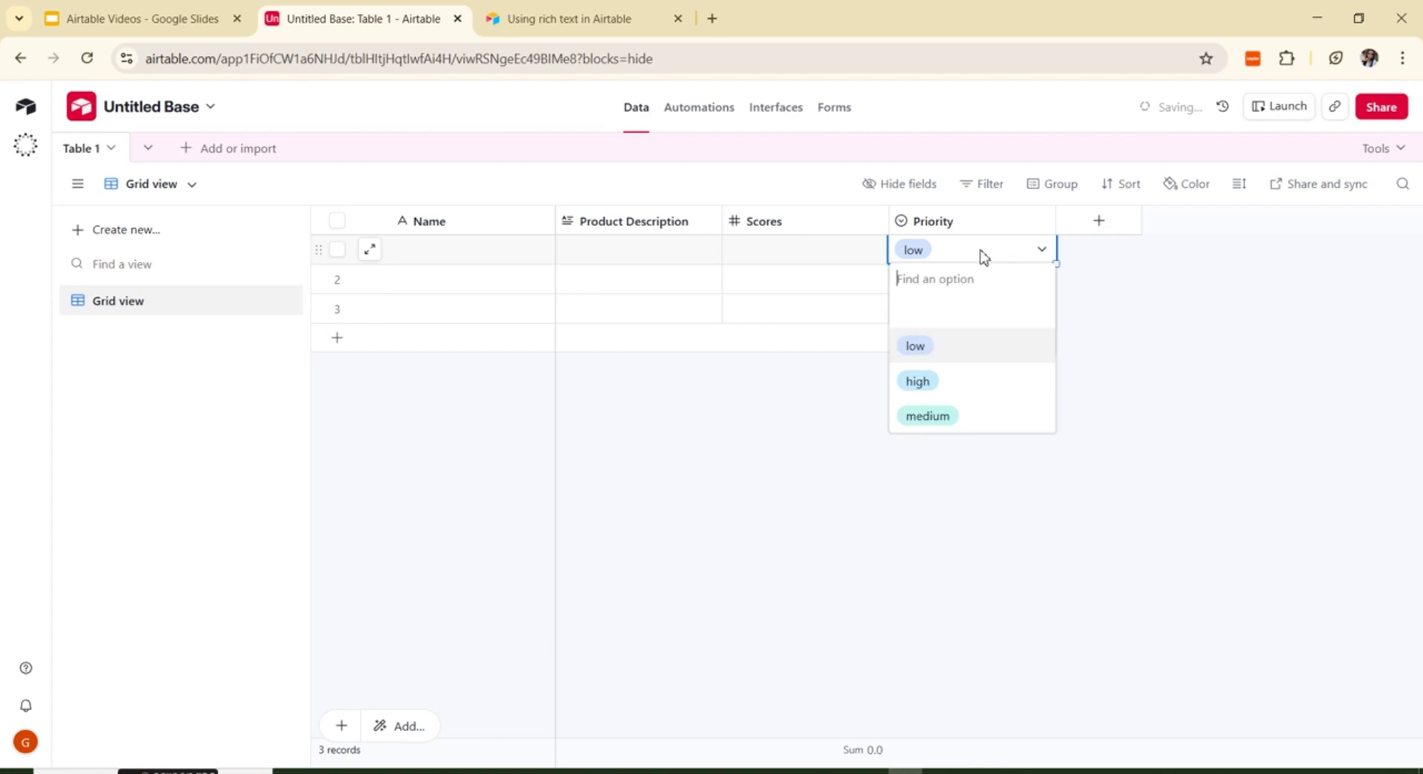
pyautogui.click(926, 389)
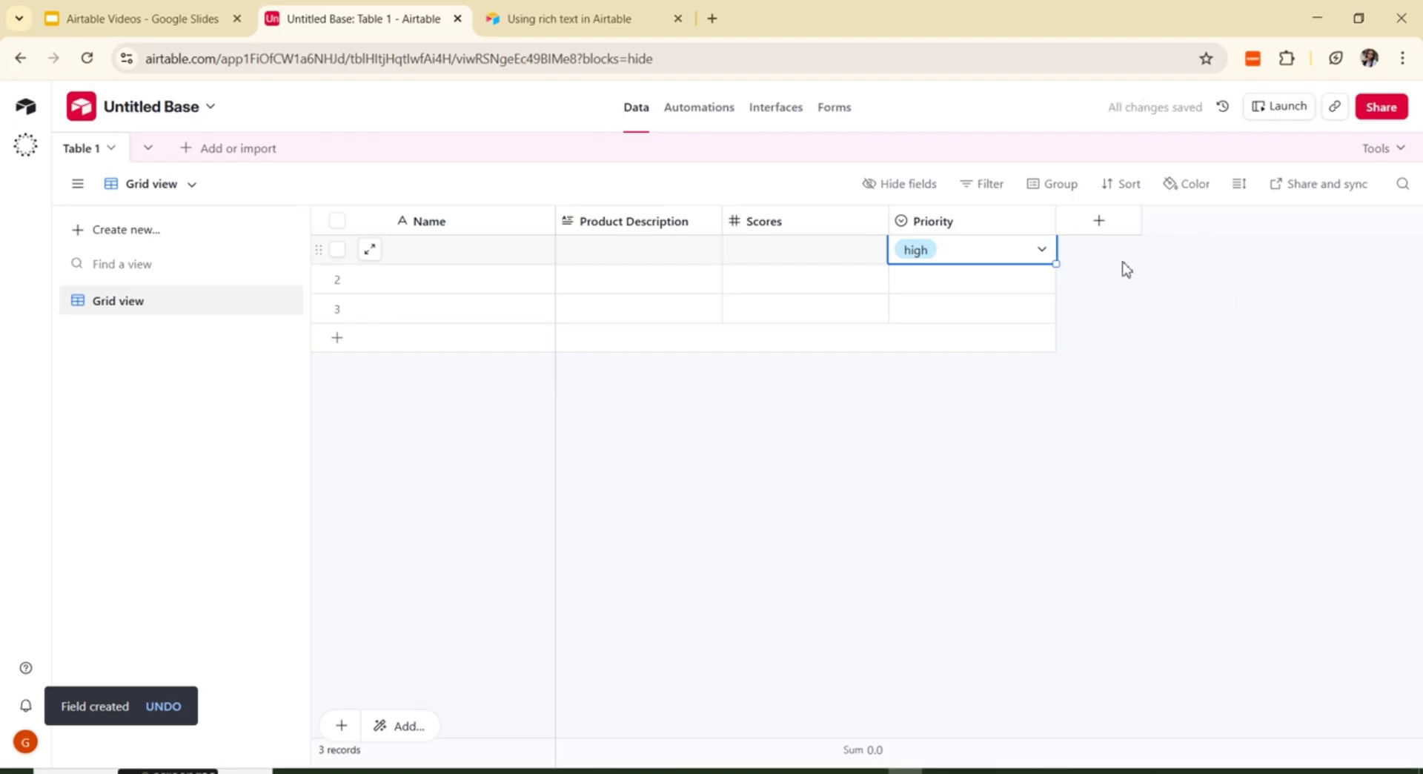
pyautogui.click(1042, 249)
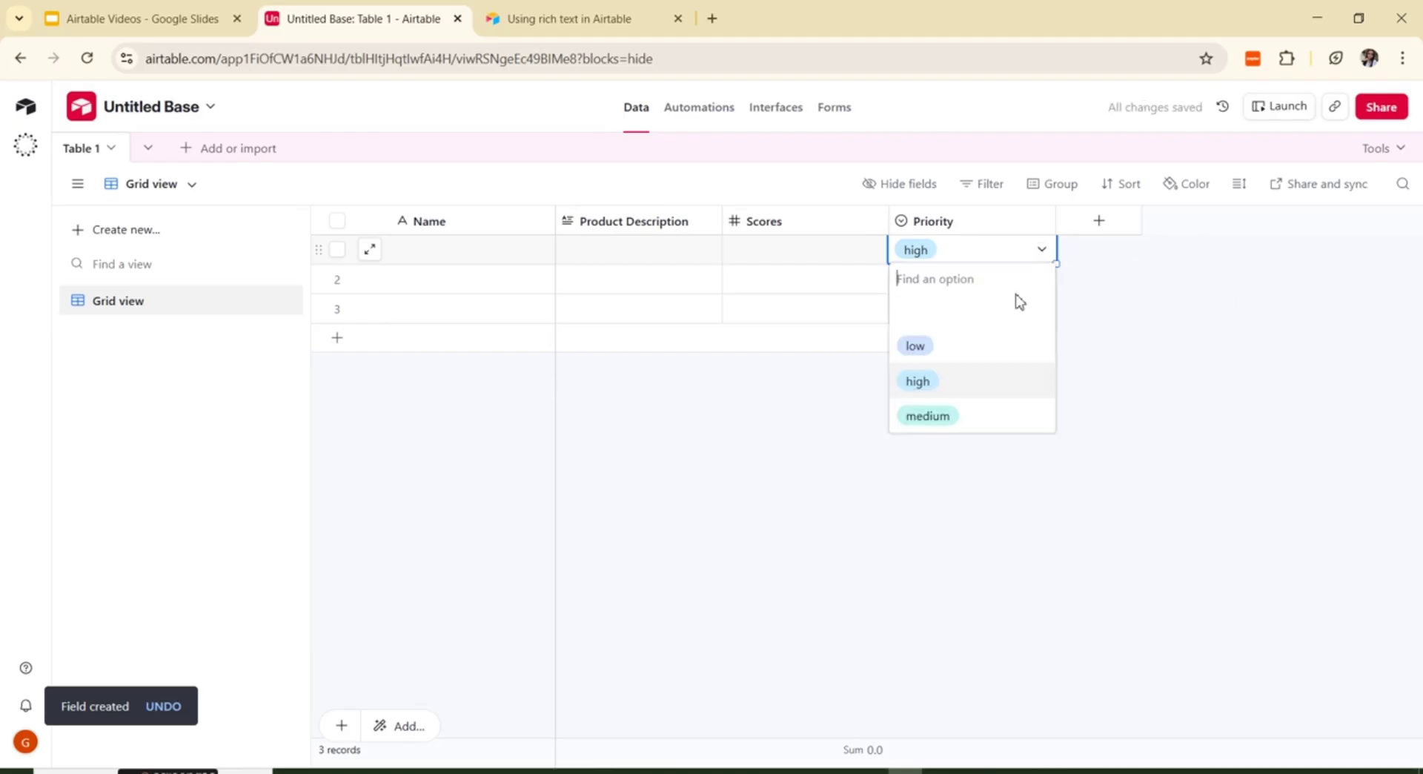
pyautogui.click(923, 418)
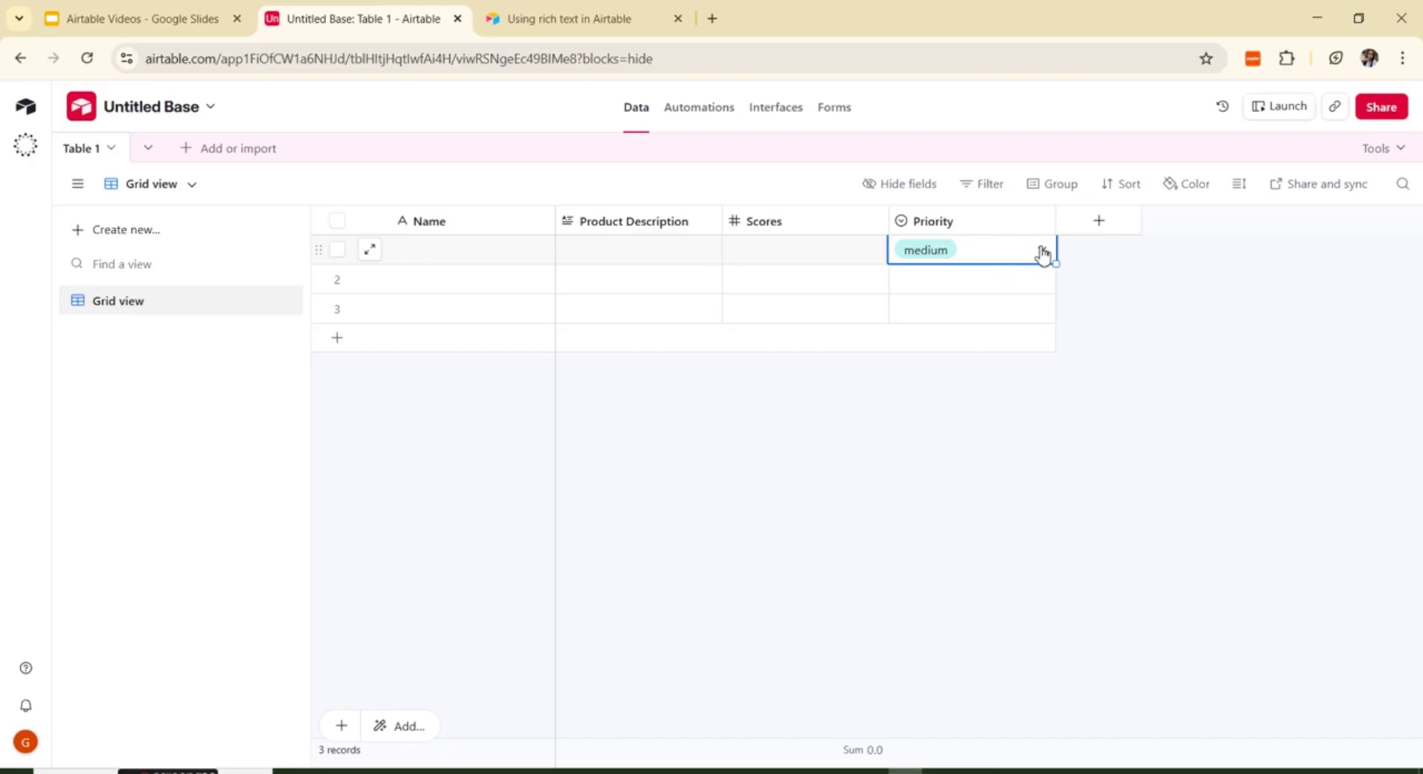
# Step: Reopen the Priority field settings, review the low option's colour choices, and close the editor
pyautogui.click(1041, 220)
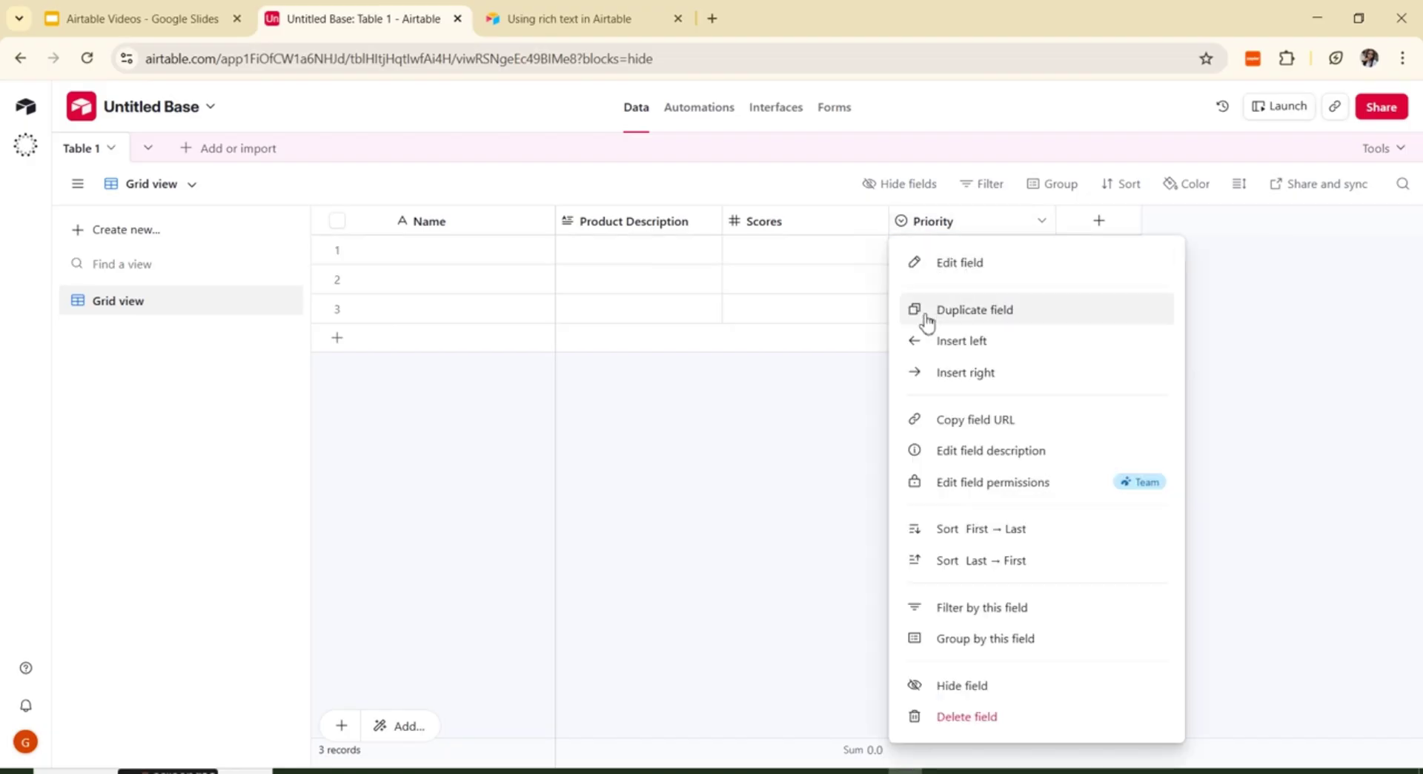
pyautogui.click(967, 263)
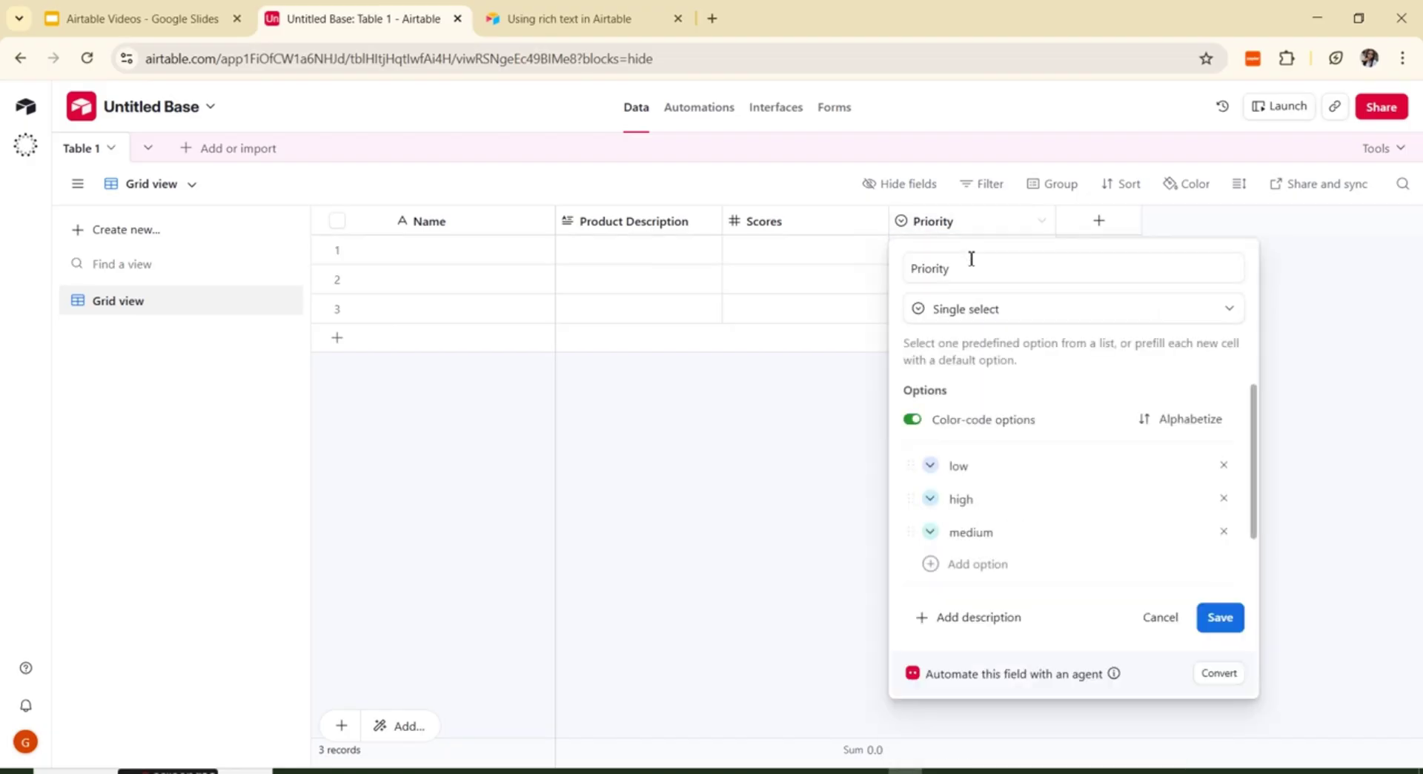
pyautogui.click(927, 465)
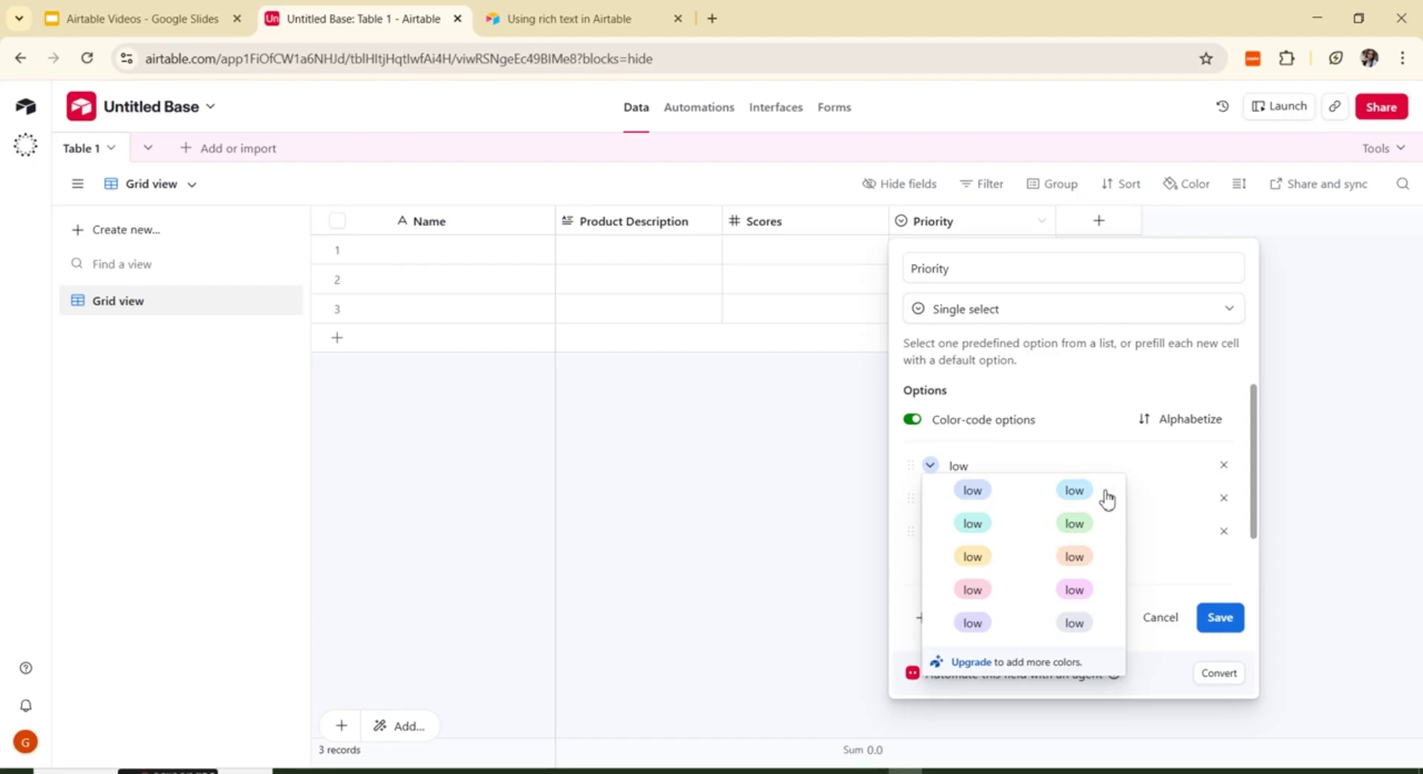
pyautogui.click(1119, 388)
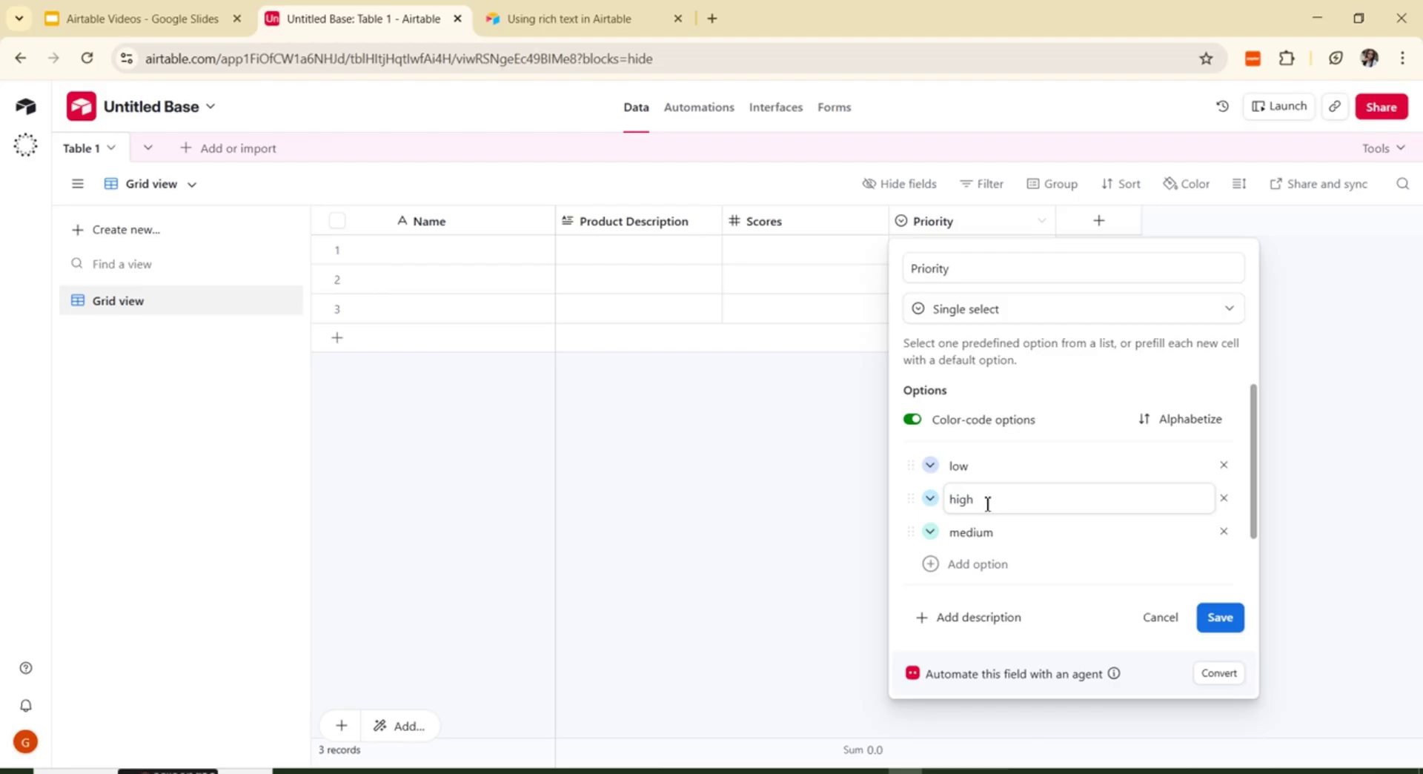
pyautogui.click(1378, 431)
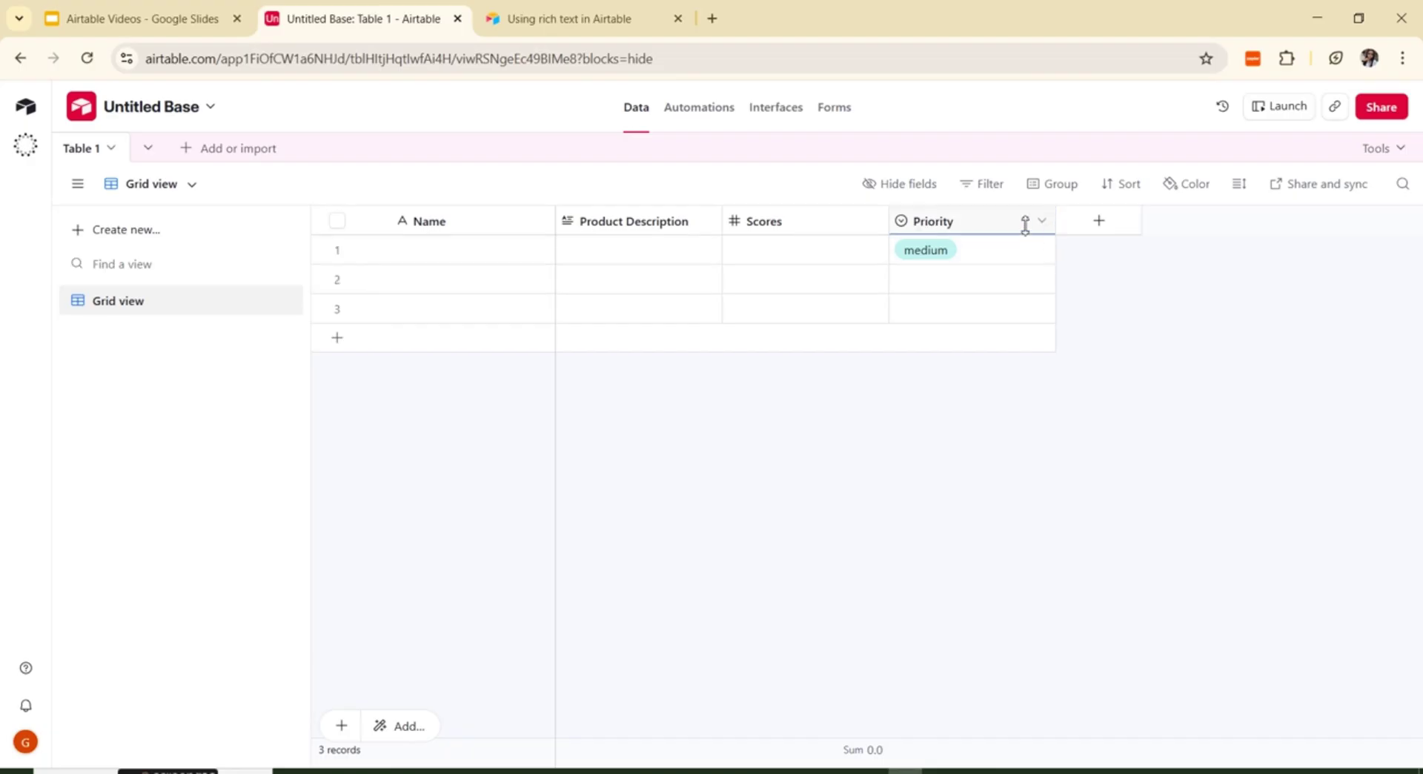
# Step: Switch the Priority field's type to Multiple select and rename it to Skills
pyautogui.click(1045, 221)
pyautogui.click(1010, 263)
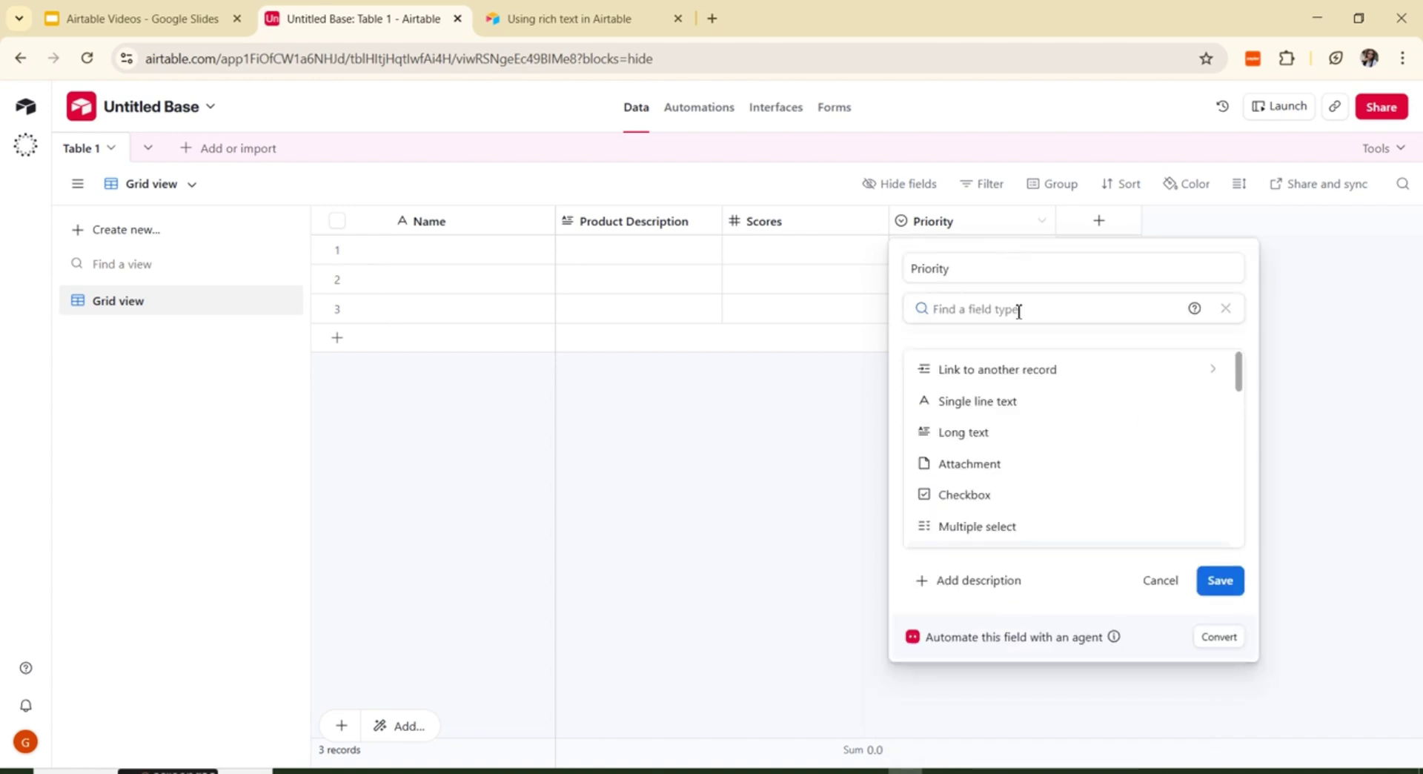
pyautogui.click(952, 528)
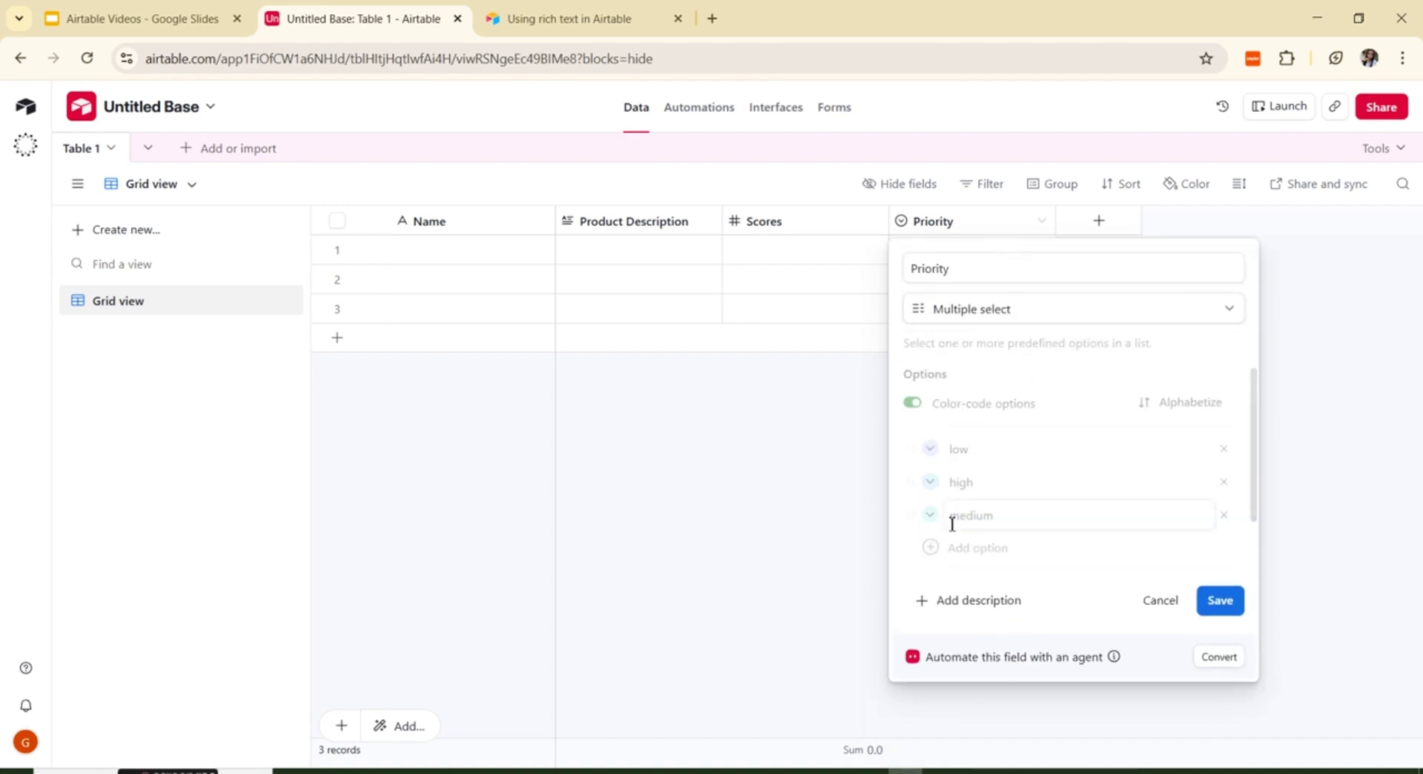
pyautogui.click(981, 261)
pyautogui.press('BackSpace')
pyautogui.press('BackSpace')
pyautogui.press('BackSpace')
pyautogui.press('BackSpace')
pyautogui.press('BackSpace')
pyautogui.press('BackSpace')
pyautogui.press('BackSpace')
pyautogui.press('BackSpace')
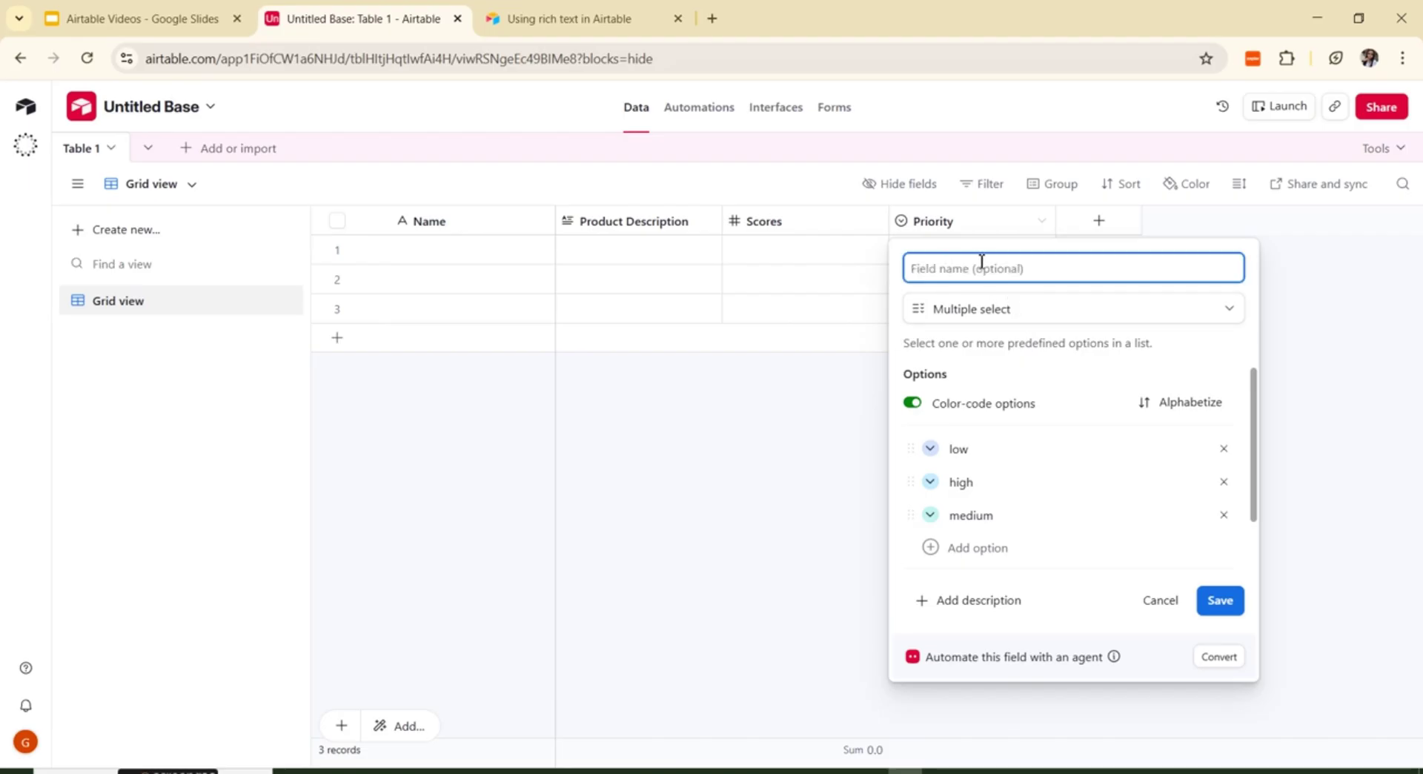
pyautogui.write('Skills')
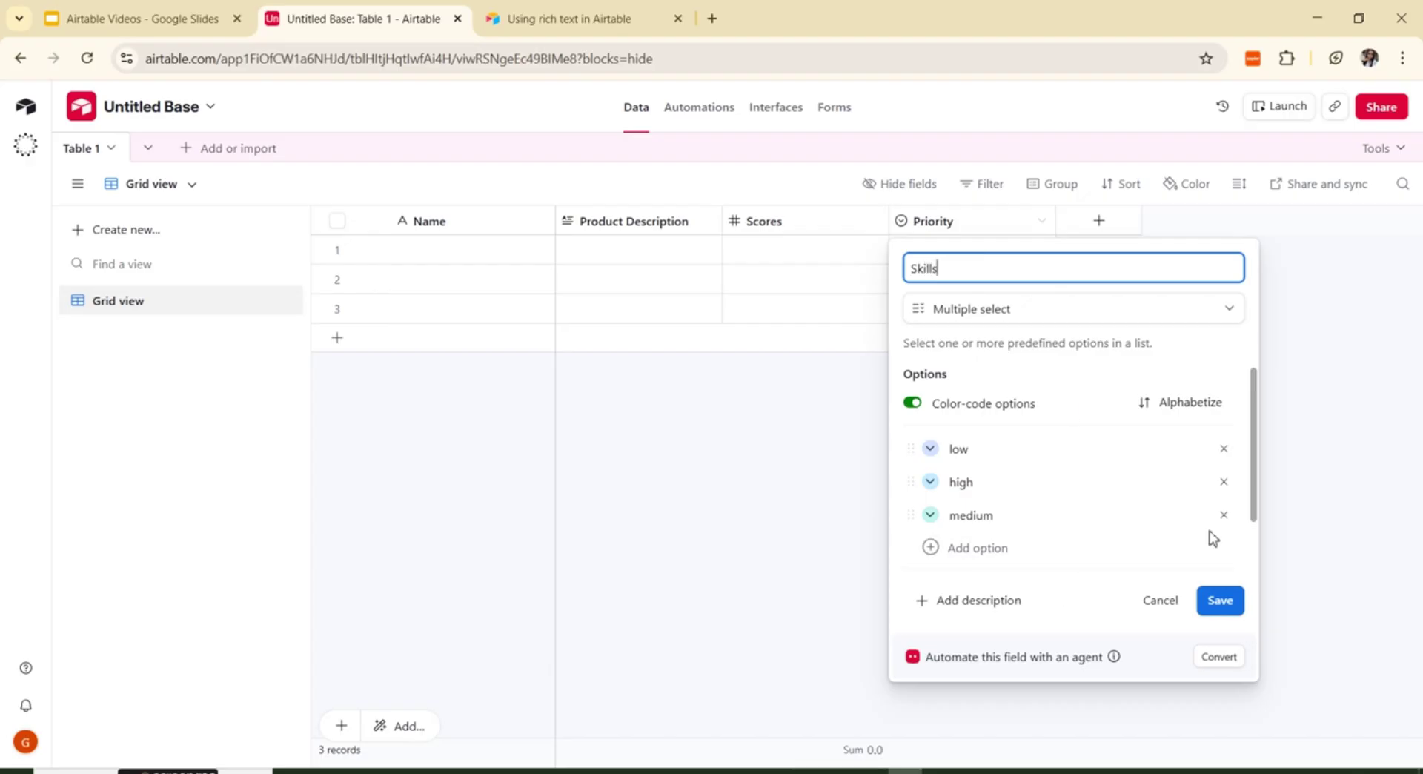
# Step: Remove the low, high and medium options and add a Zapier option
pyautogui.click(1224, 449)
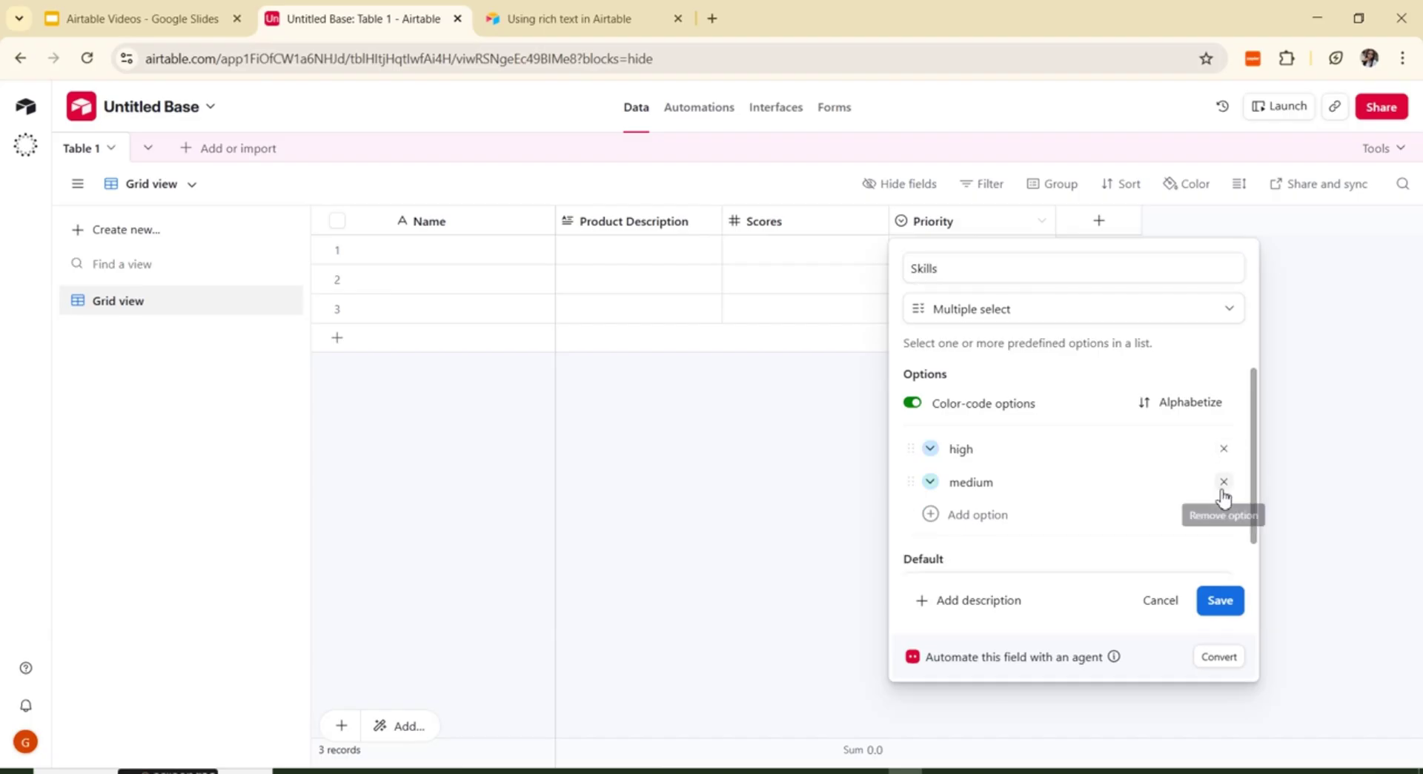
pyautogui.click(1224, 449)
pyautogui.click(1224, 449)
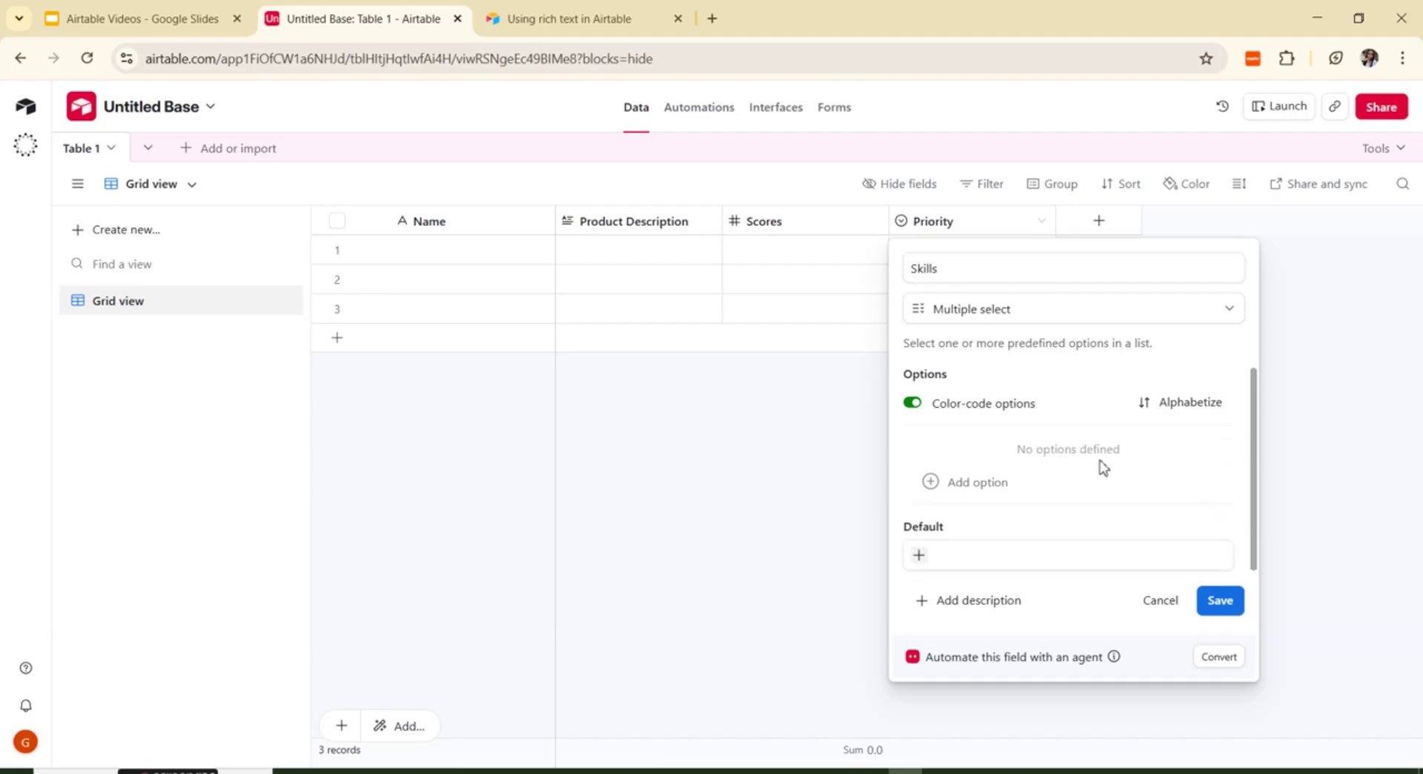
pyautogui.click(970, 489)
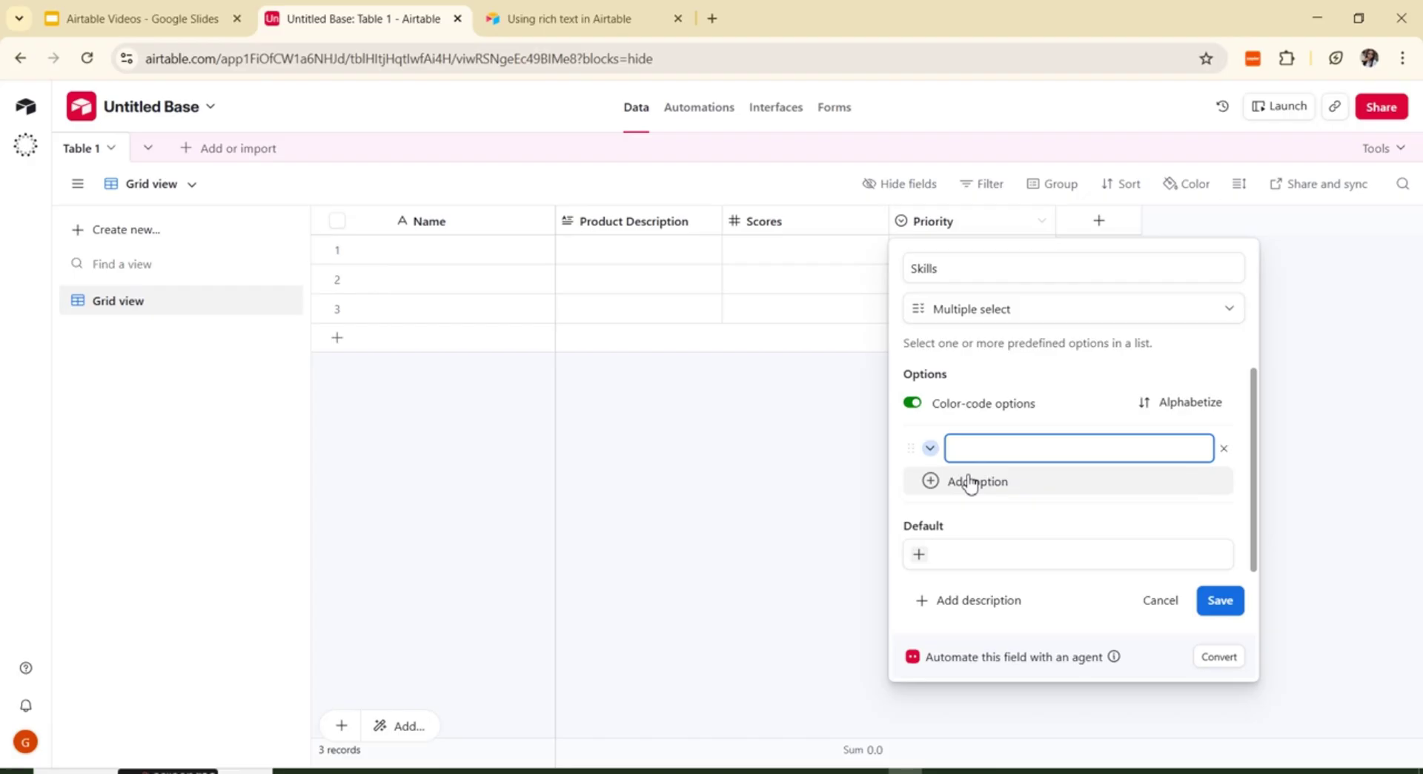
pyautogui.write('Zapier')
# Step: Add Airtable, Automation, Monday.com and Click-Up options, then save the Skills field
pyautogui.click(970, 482)
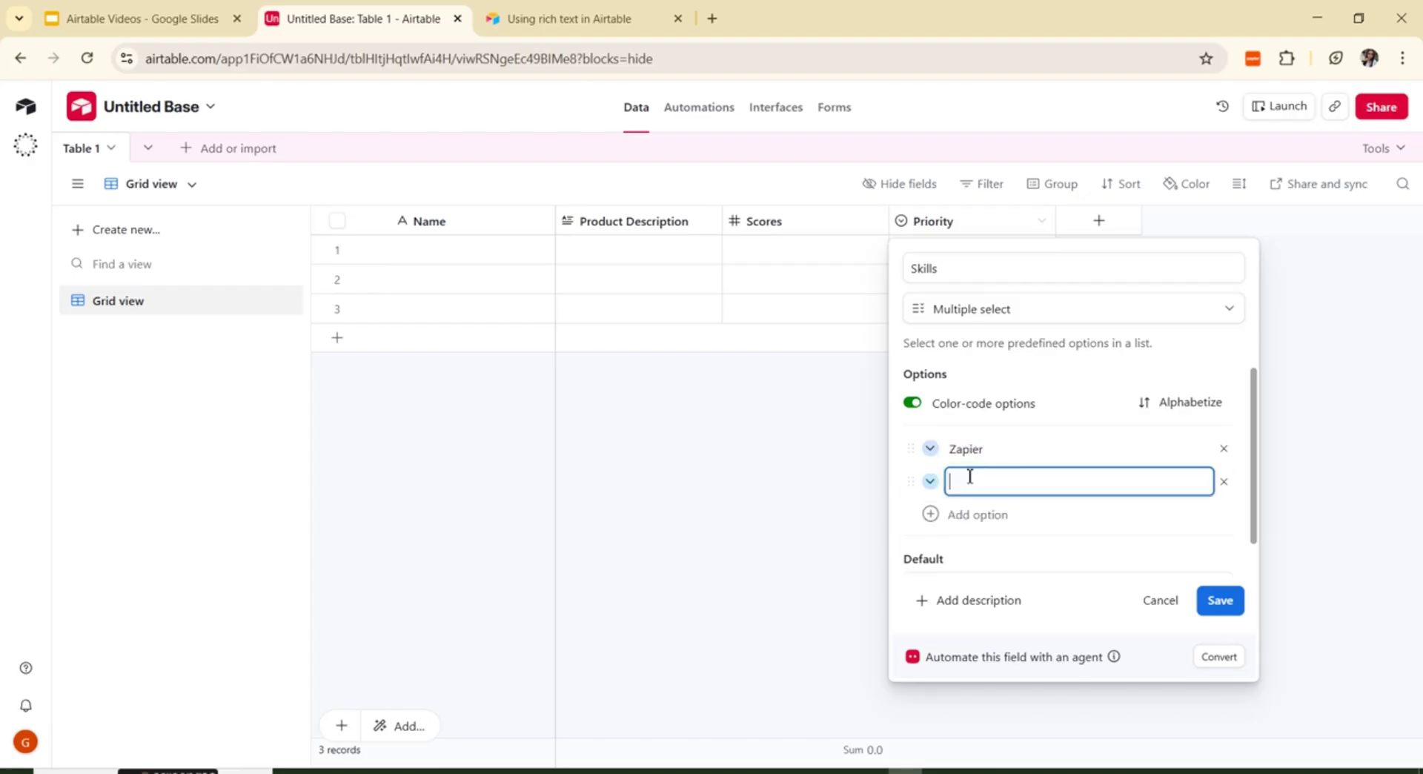
pyautogui.write('Airtable')
pyautogui.click(970, 514)
pyautogui.write('A')
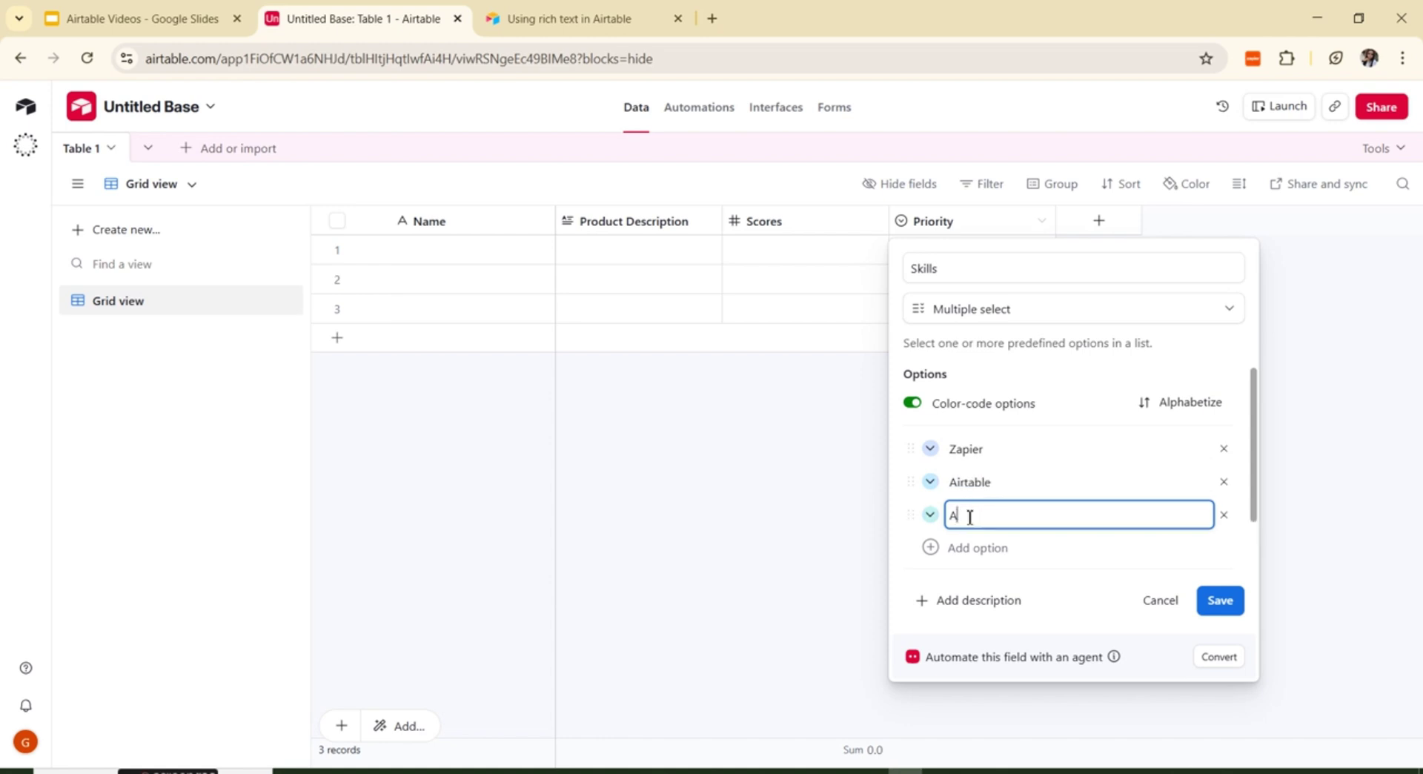
pyautogui.write('utomation')
pyautogui.click(963, 552)
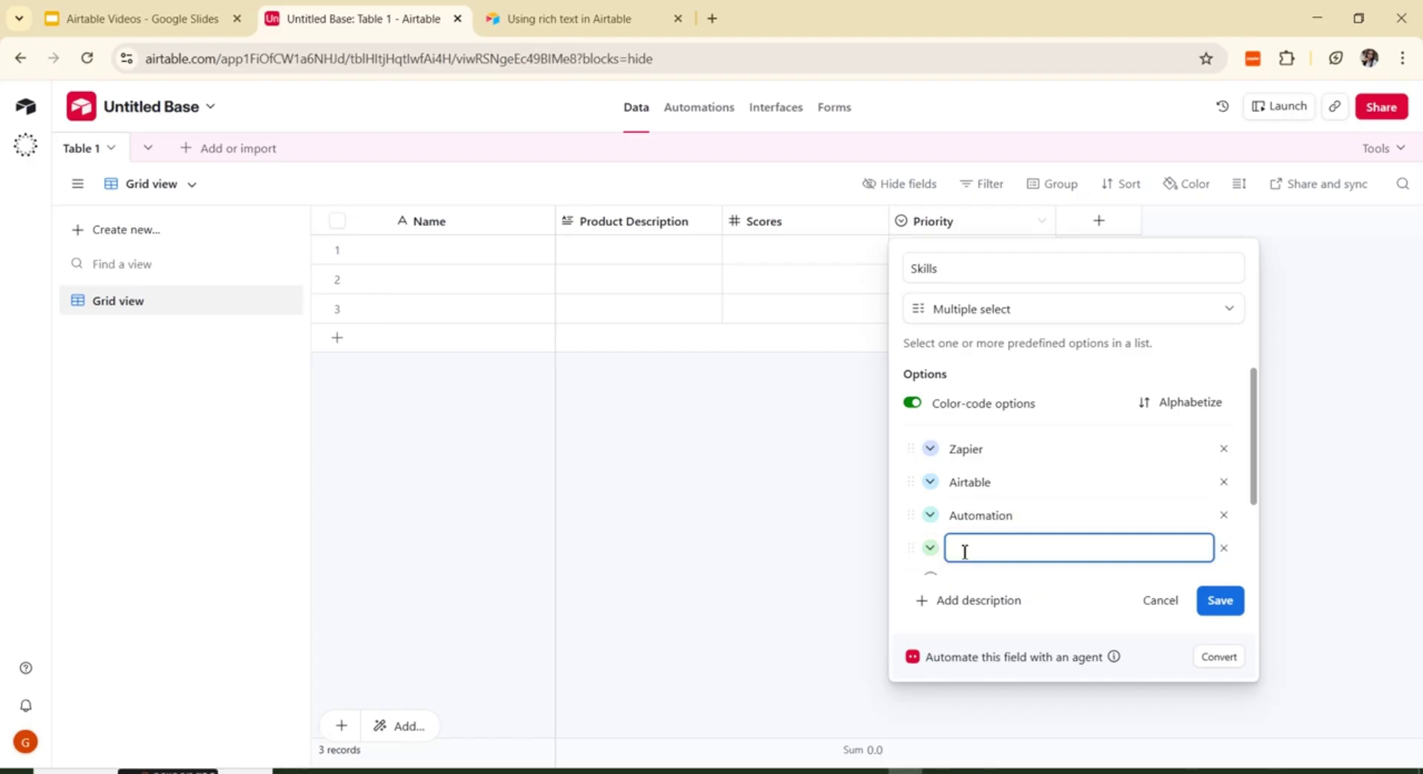
pyautogui.write('Monday.com')
pyautogui.scroll(-1, 993, 549)
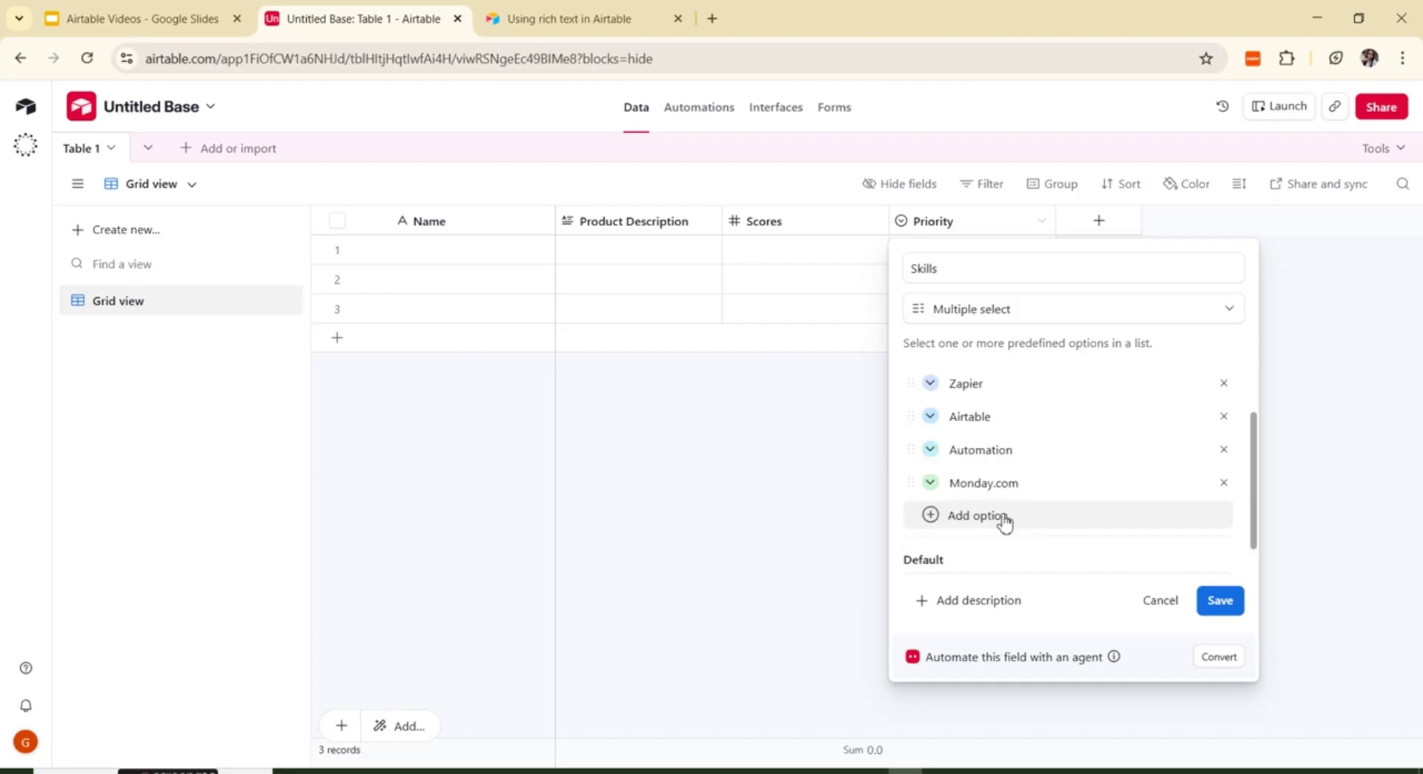
pyautogui.click(1008, 516)
pyautogui.write('Click')
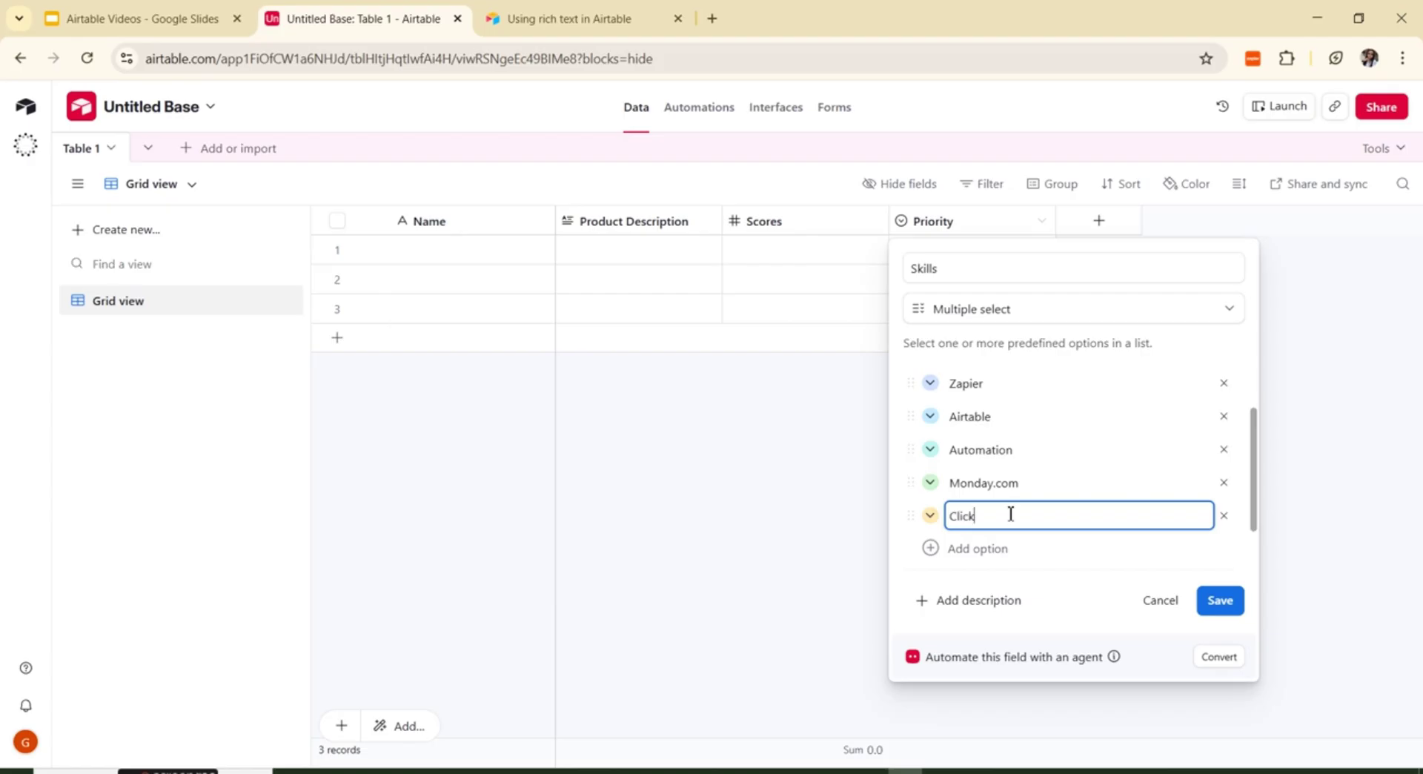
pyautogui.write('-Up')
pyautogui.moveTo(1251, 514); pyautogui.dragTo(1277, 587)
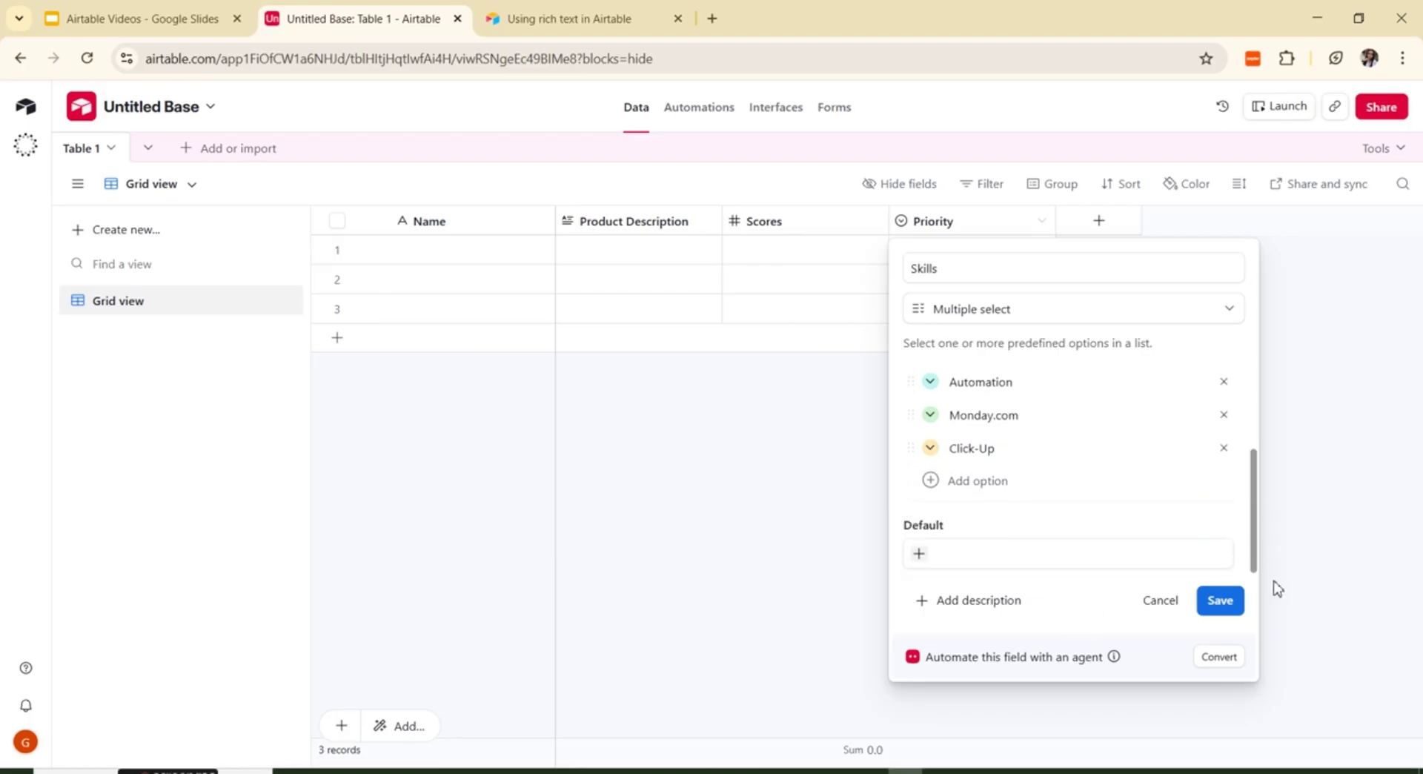
pyautogui.click(1222, 602)
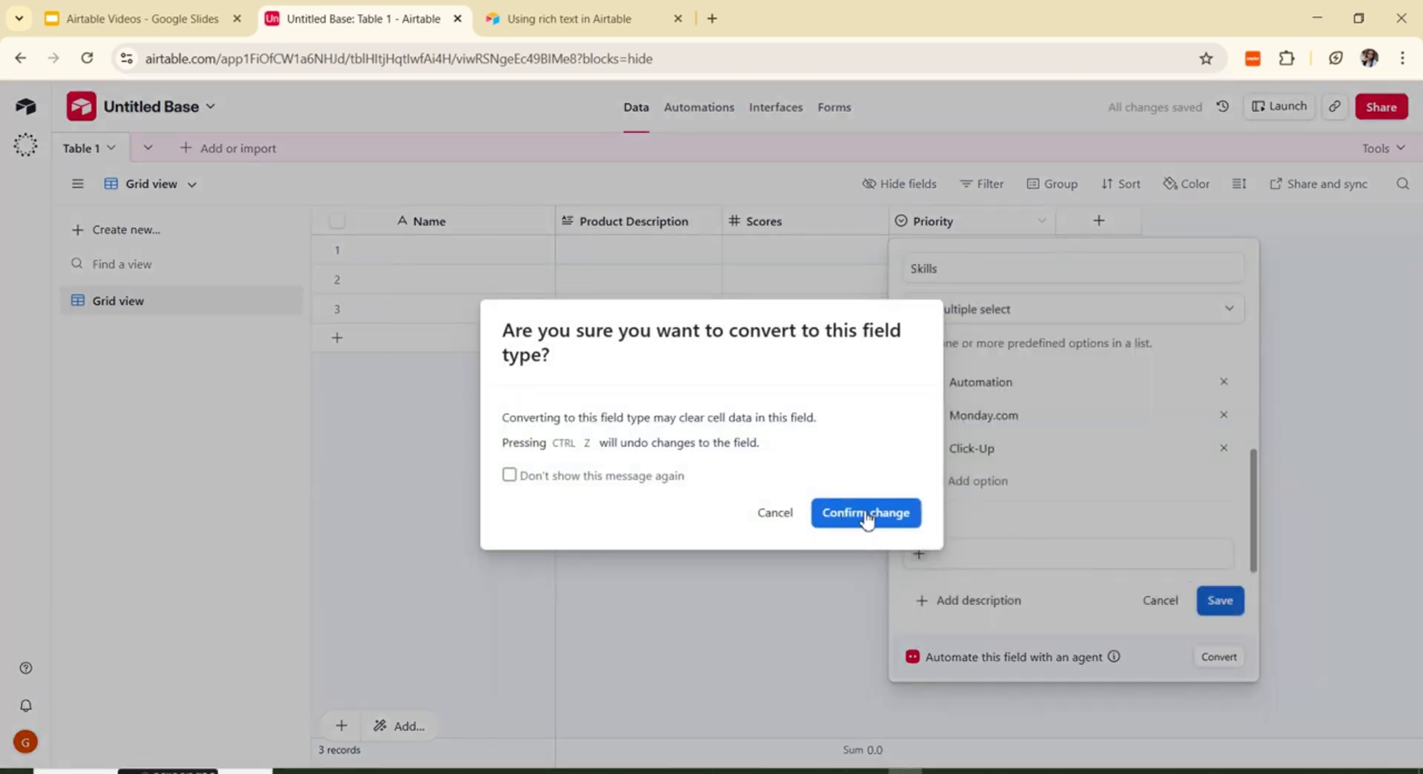
# Step: Confirm the field type conversion and tag row 1's Skills with Zapier
pyautogui.click(866, 512)
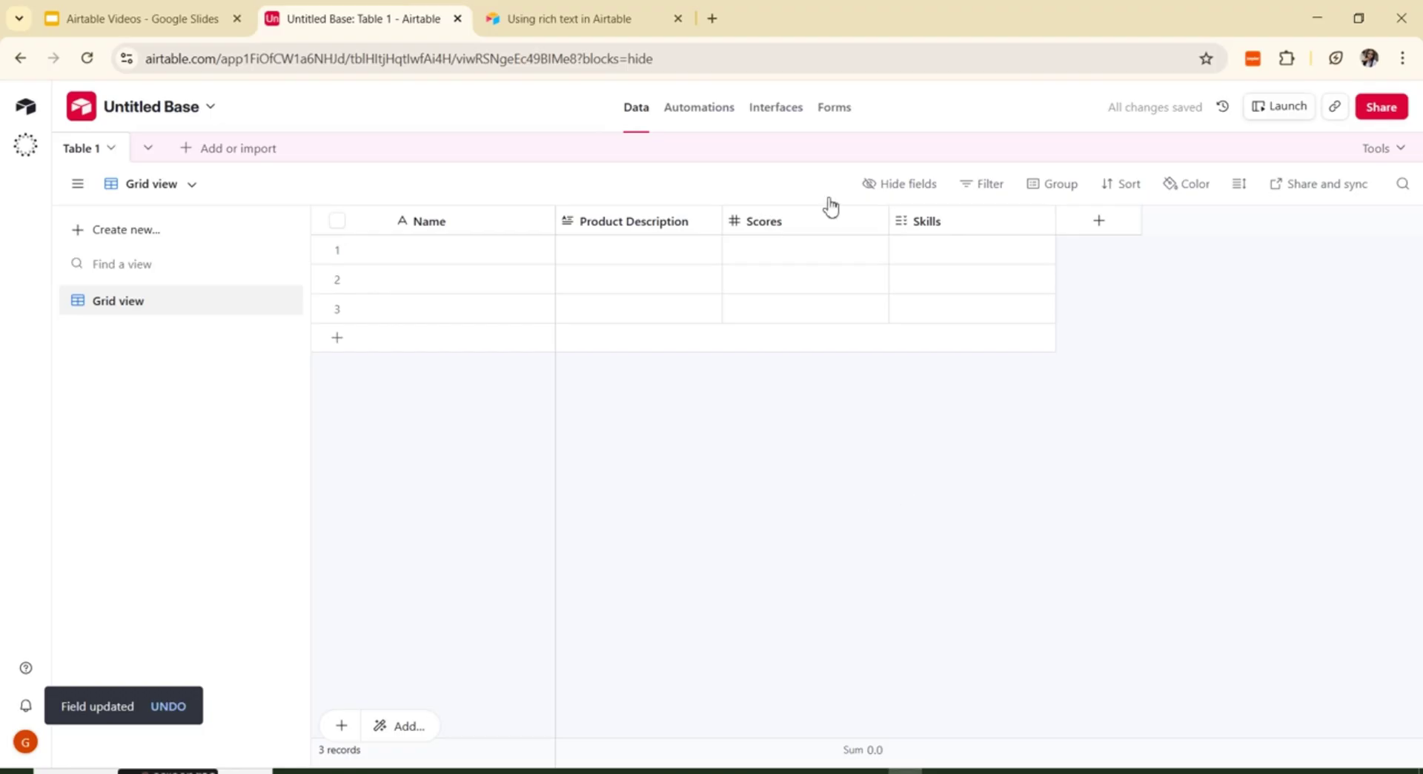
pyautogui.click(1019, 252)
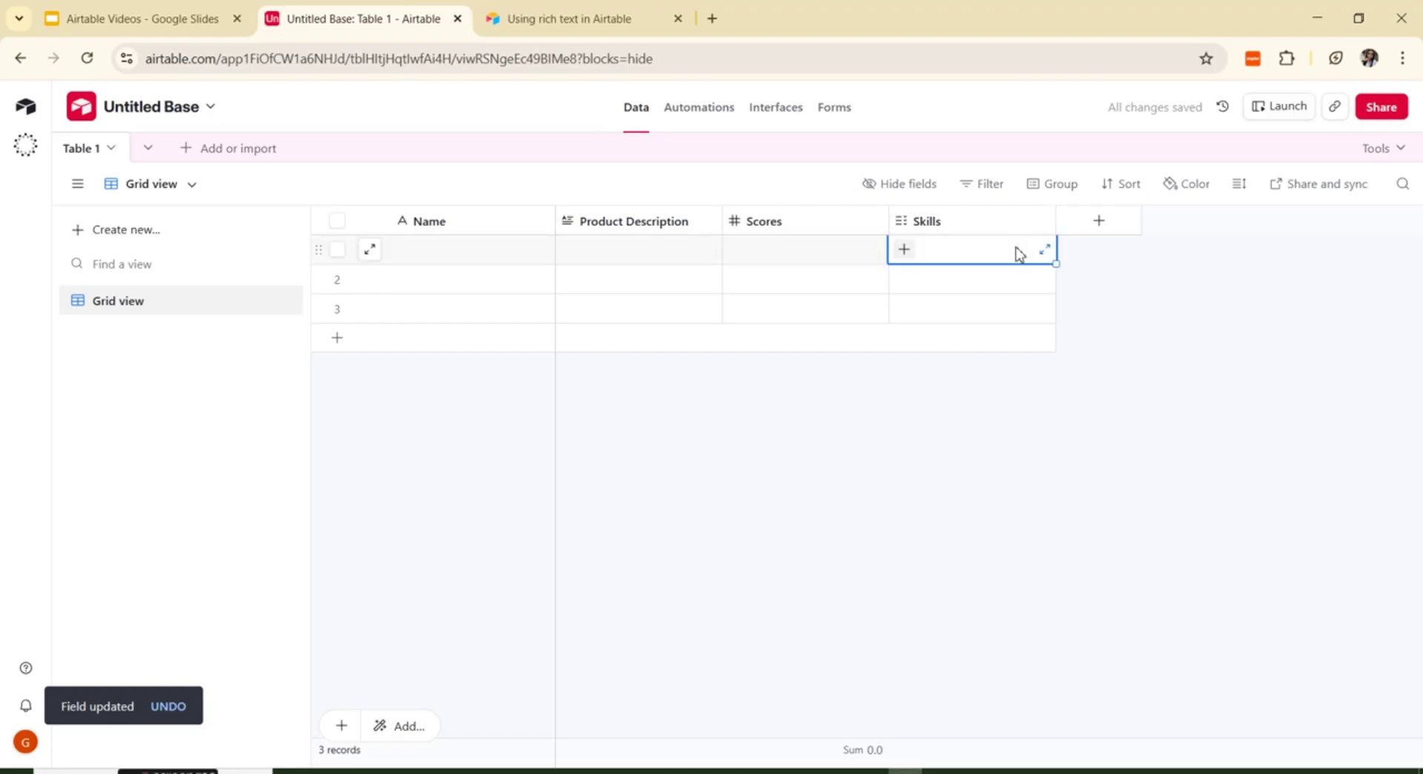
pyautogui.click(903, 249)
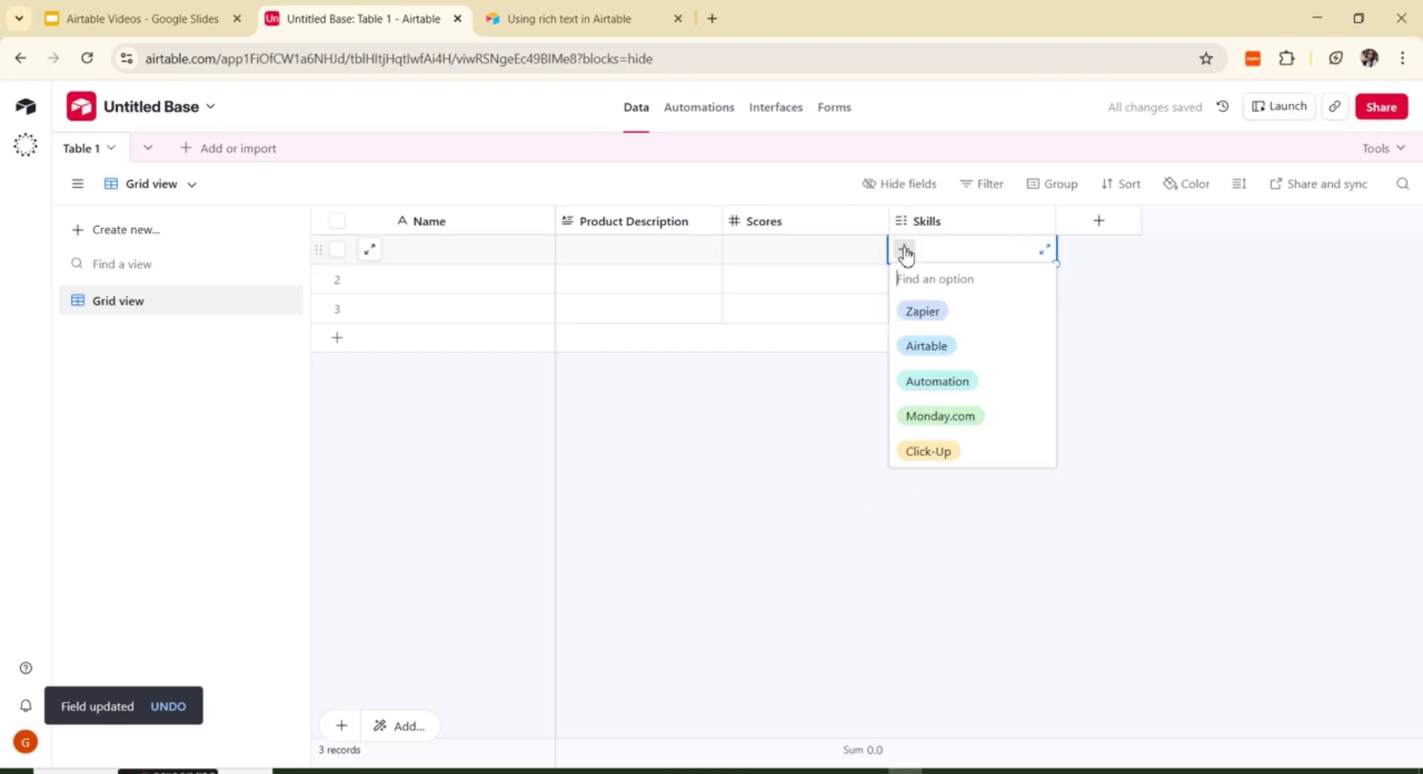
pyautogui.click(921, 315)
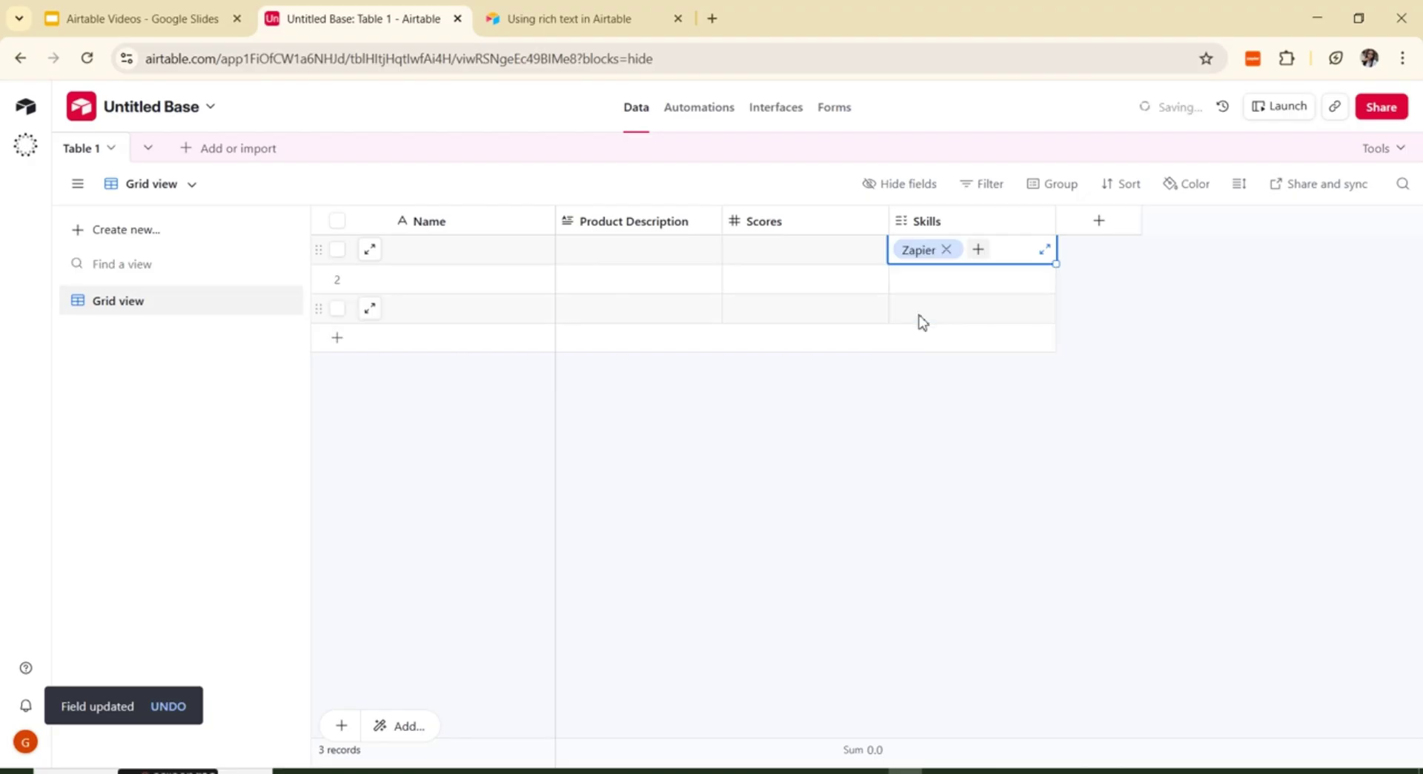
# Step: Add Monday.com and Click-Up to row 1's Skills and widen the Skills column
pyautogui.click(984, 251)
pyautogui.click(941, 389)
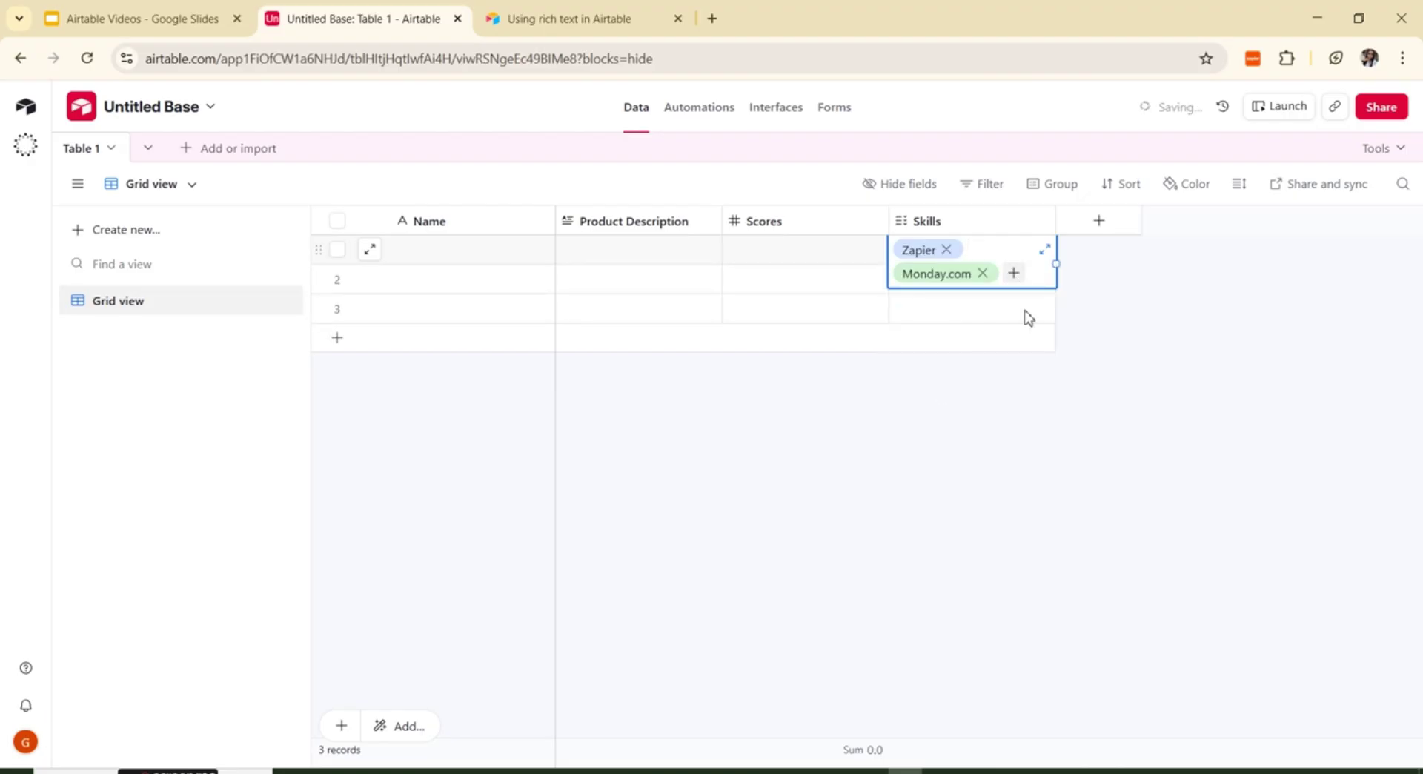
pyautogui.click(1013, 272)
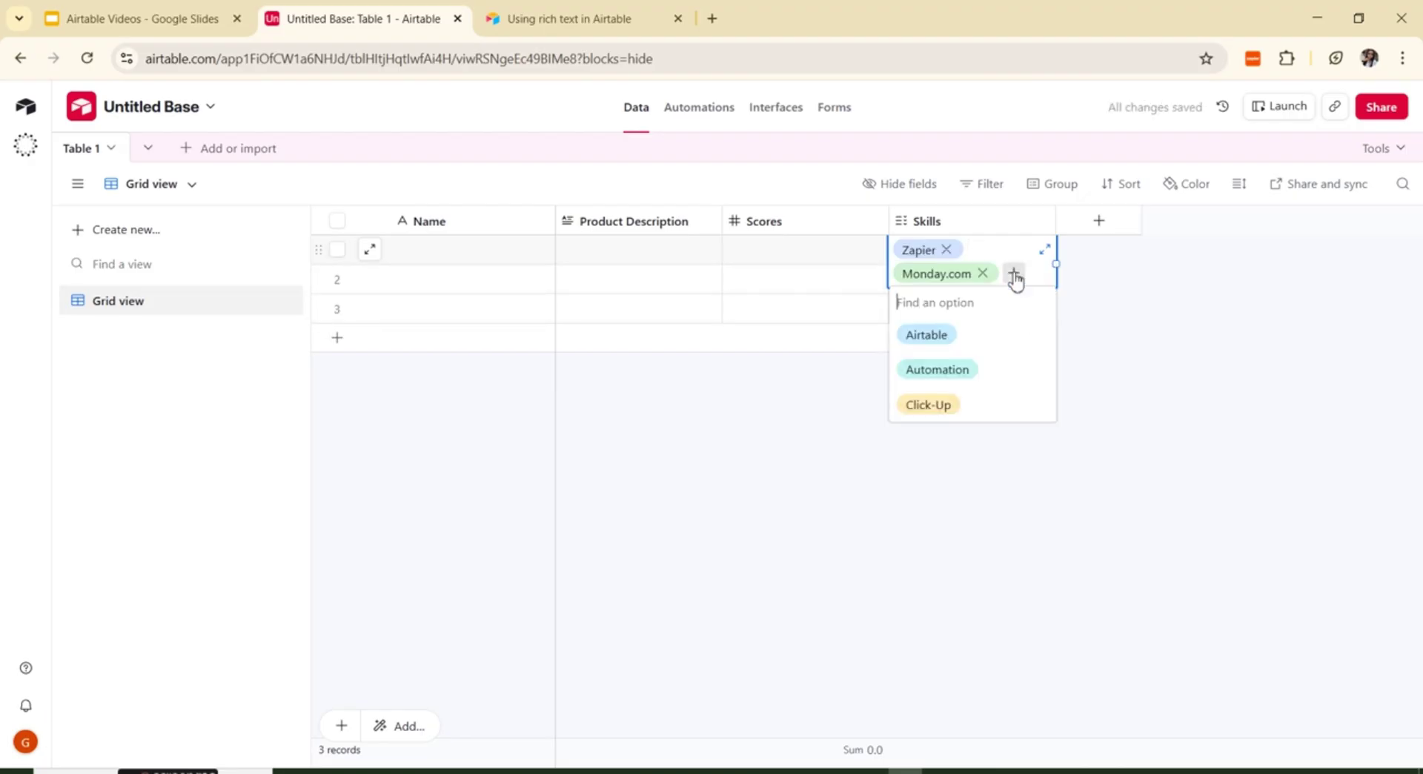
pyautogui.click(935, 410)
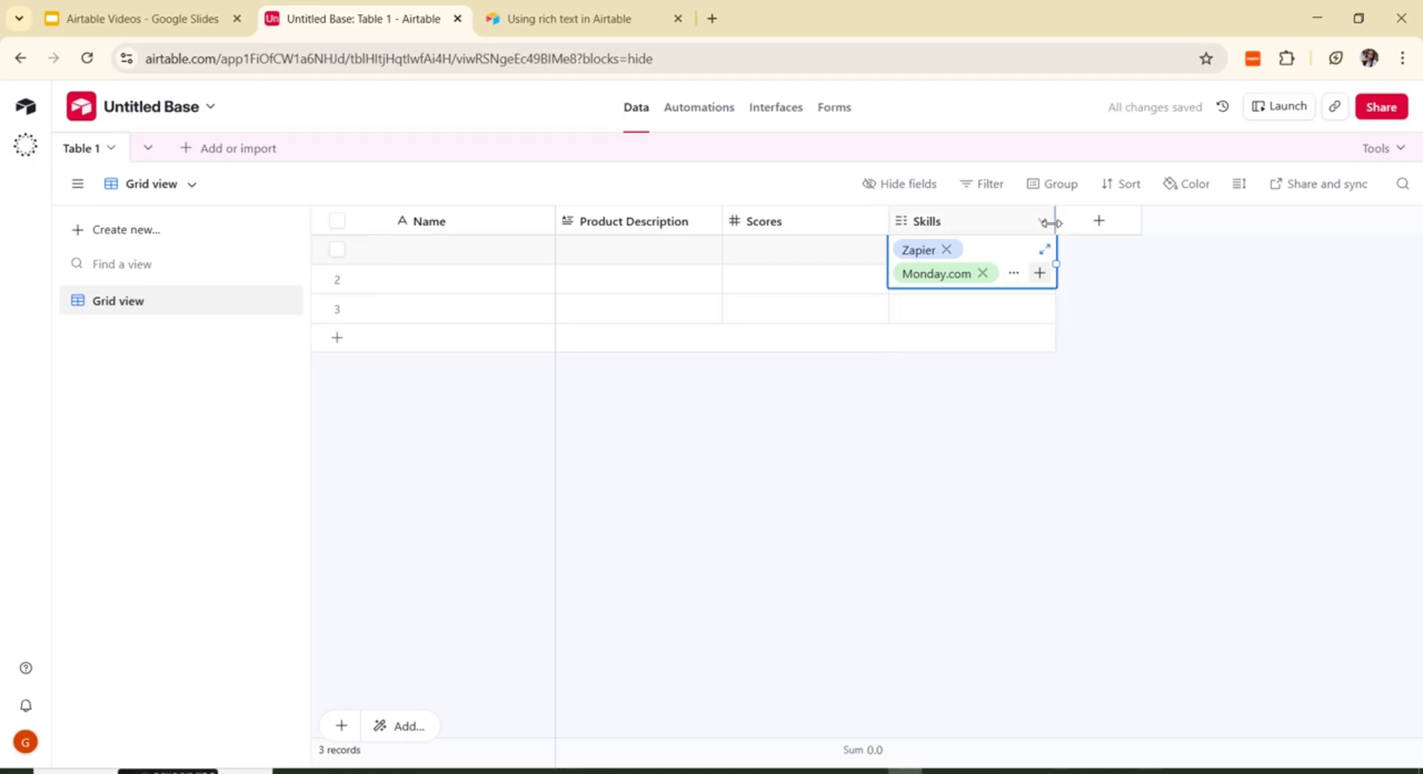
pyautogui.moveTo(1054, 220); pyautogui.dragTo(1160, 254)
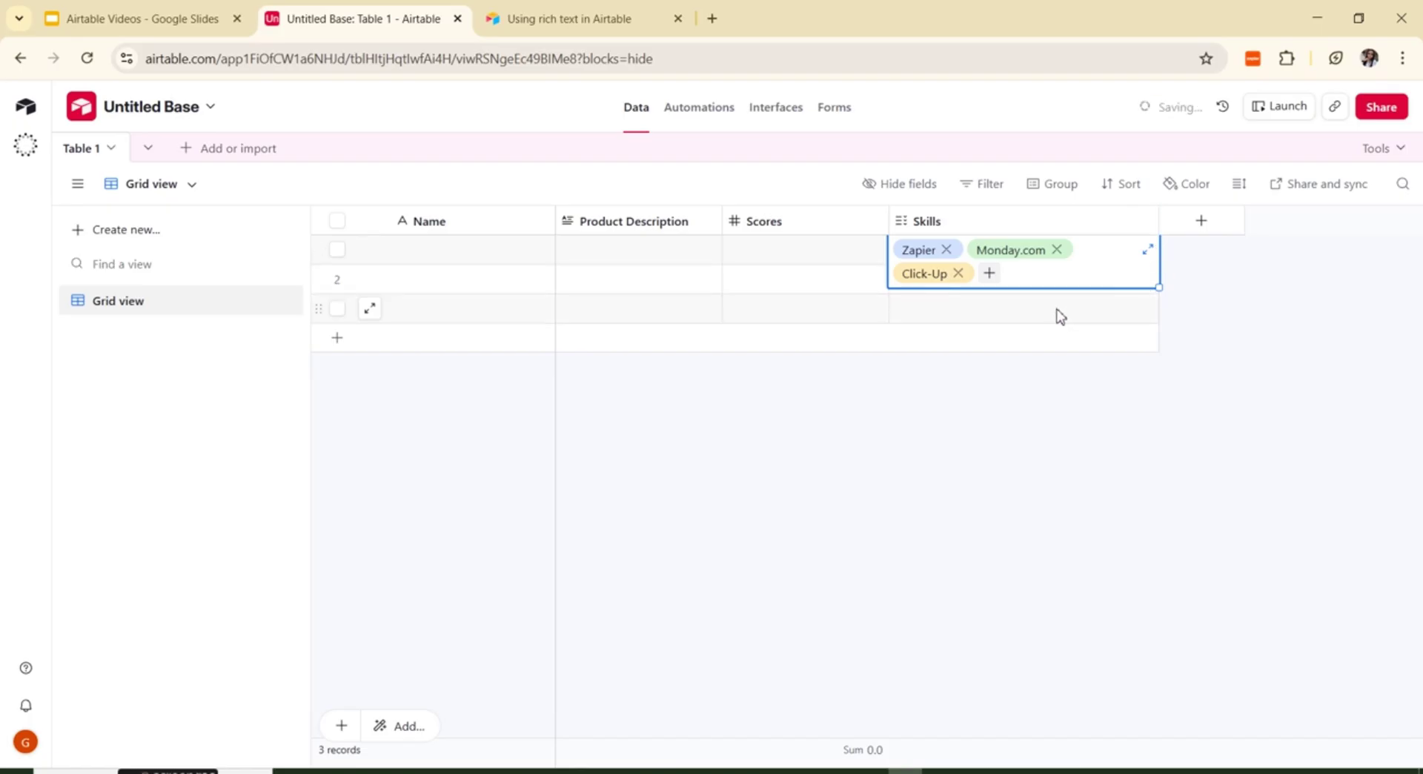
# Step: Set the grid's row height to Medium
pyautogui.click(1240, 191)
pyautogui.click(1239, 191)
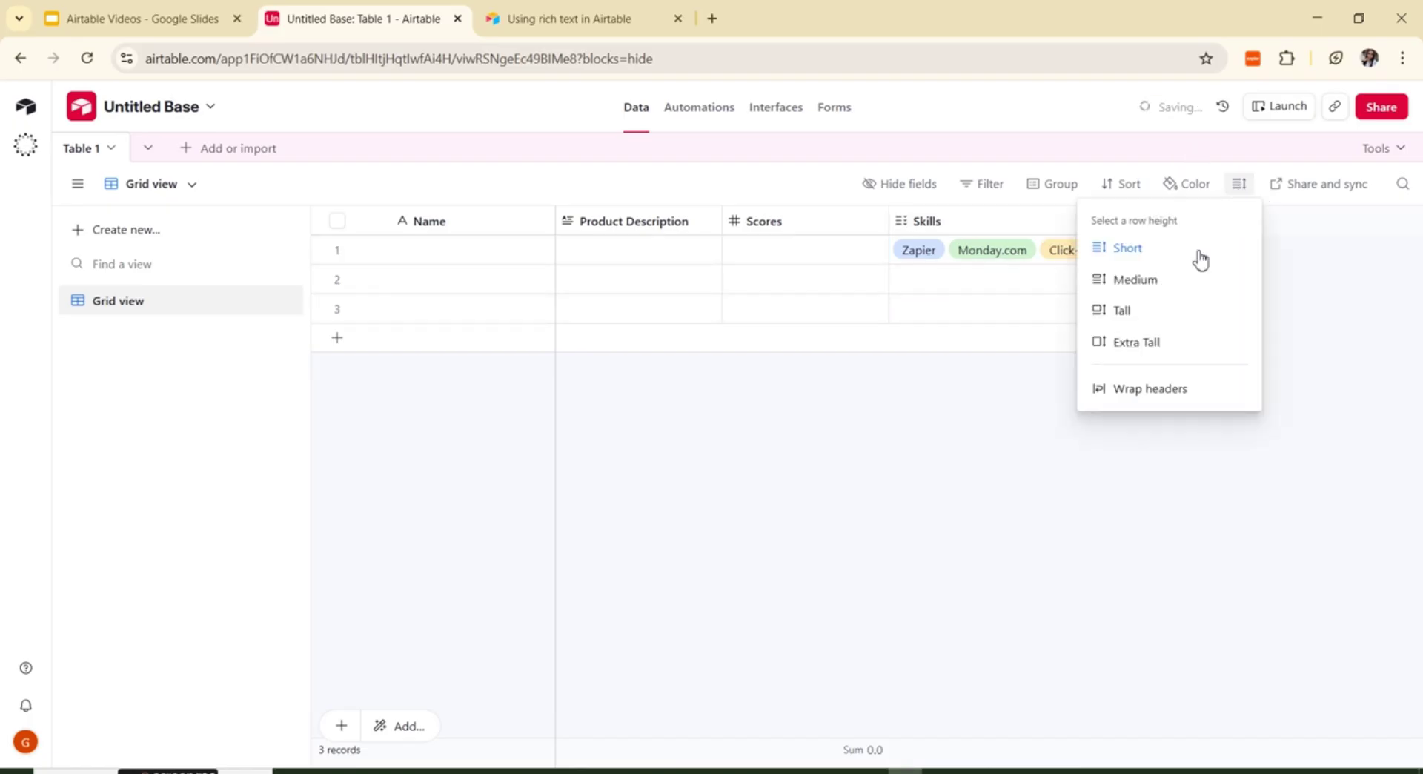
pyautogui.click(1157, 283)
pyautogui.click(1030, 546)
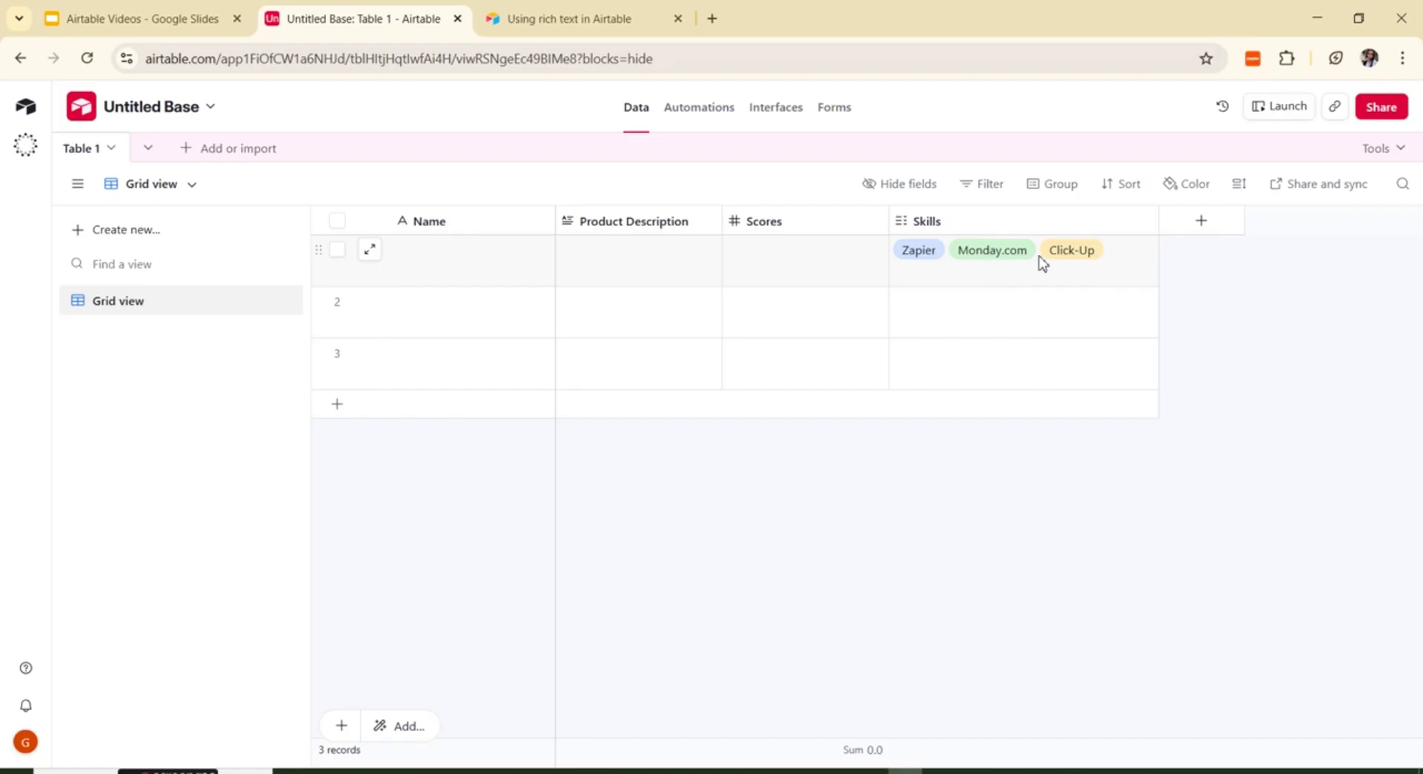
# Step: Create a Checkbox field named 'Is Tasks Completed?' with no default ticked
pyautogui.click(1202, 222)
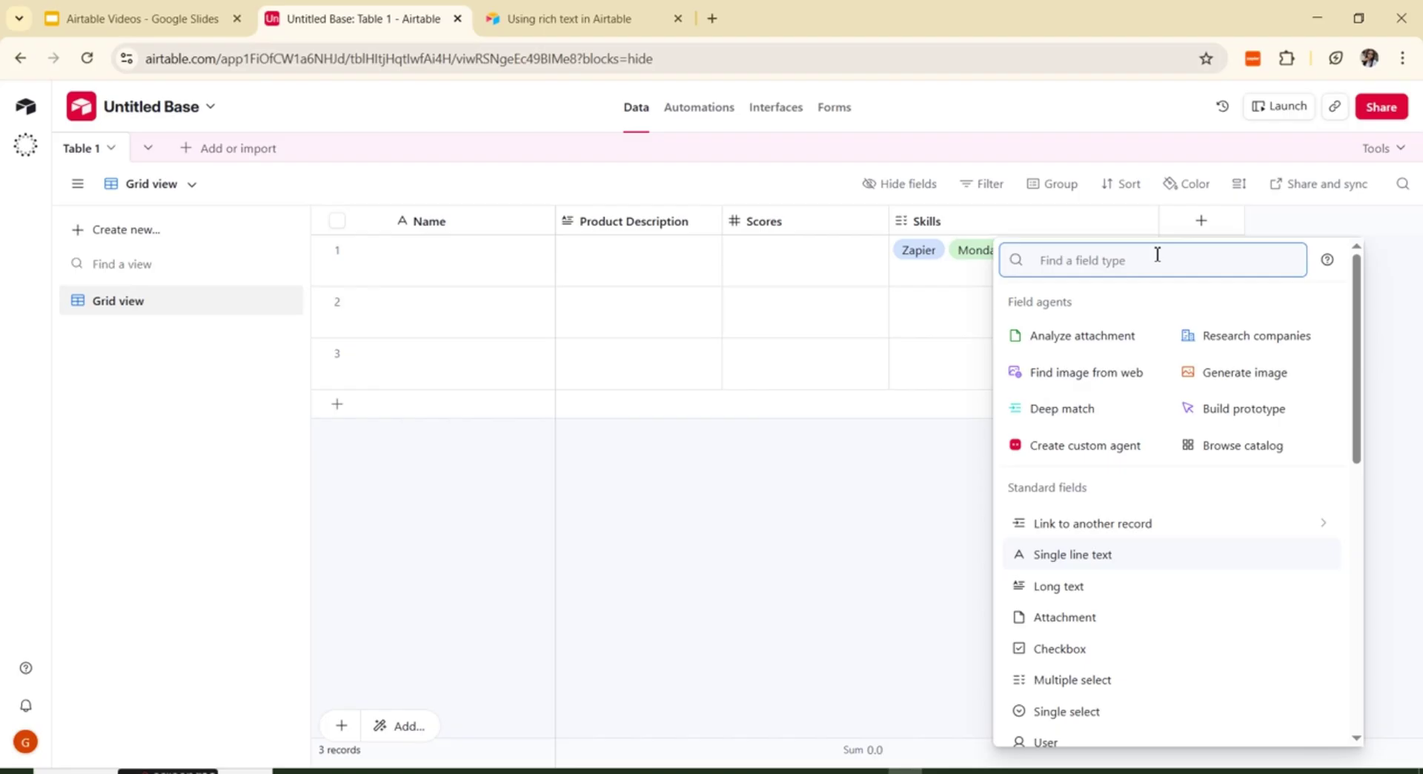
pyautogui.write('che')
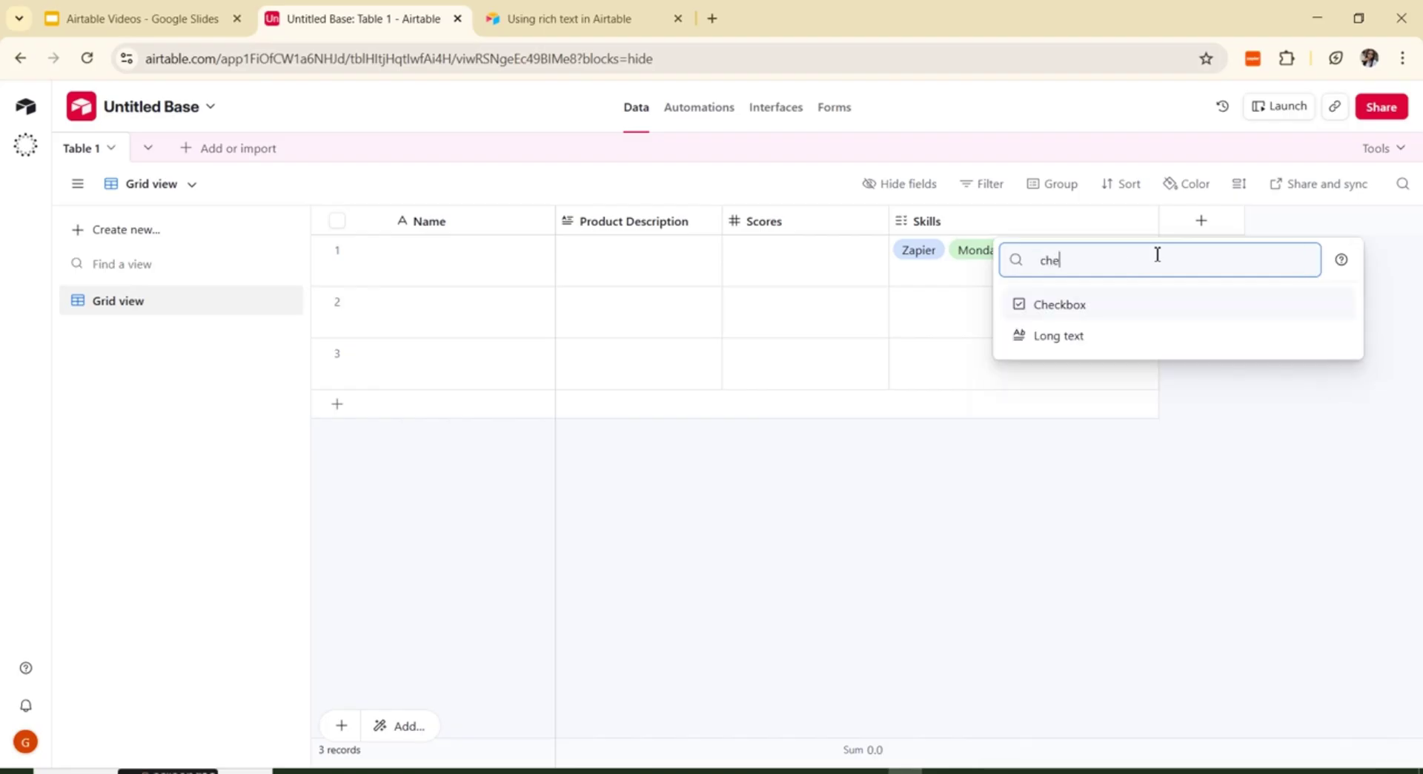
pyautogui.write('ckbox')
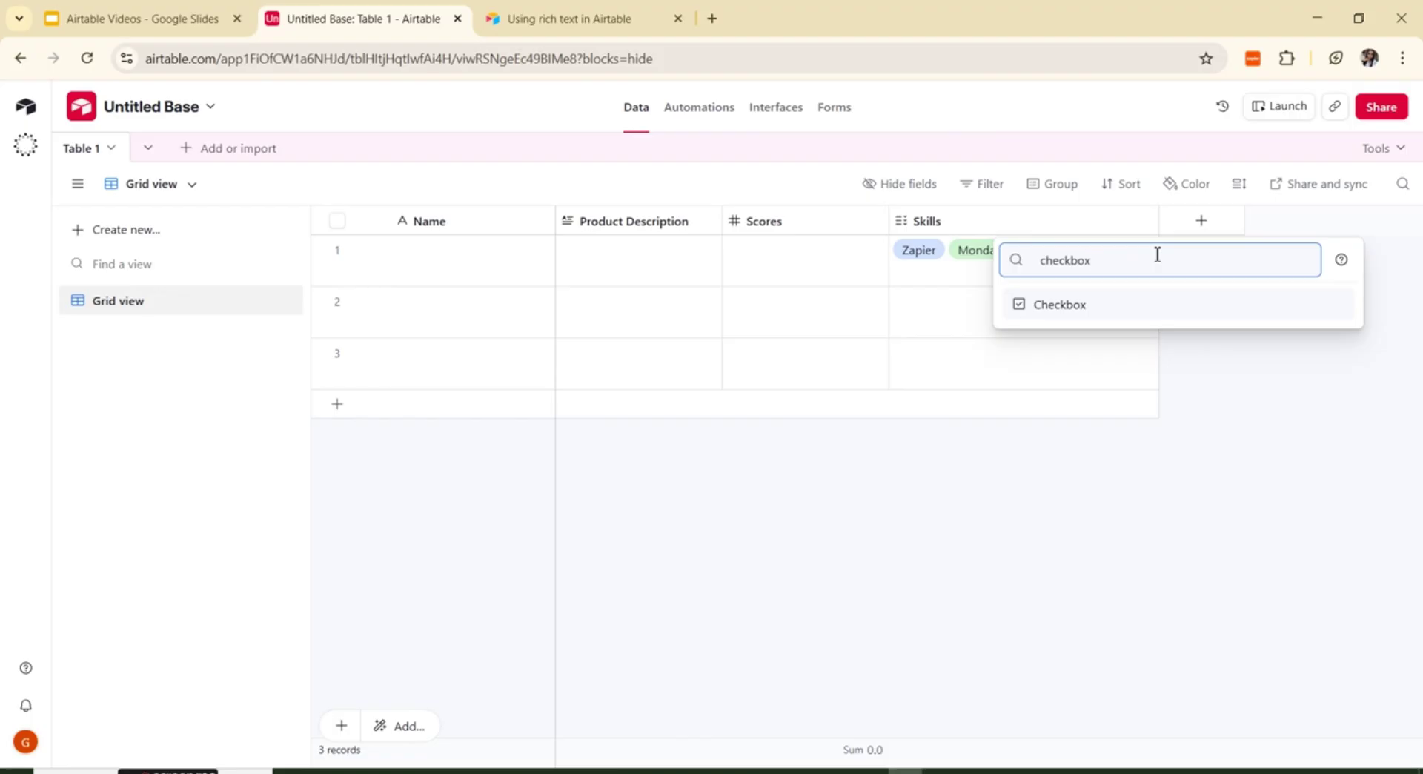
pyautogui.click(1067, 304)
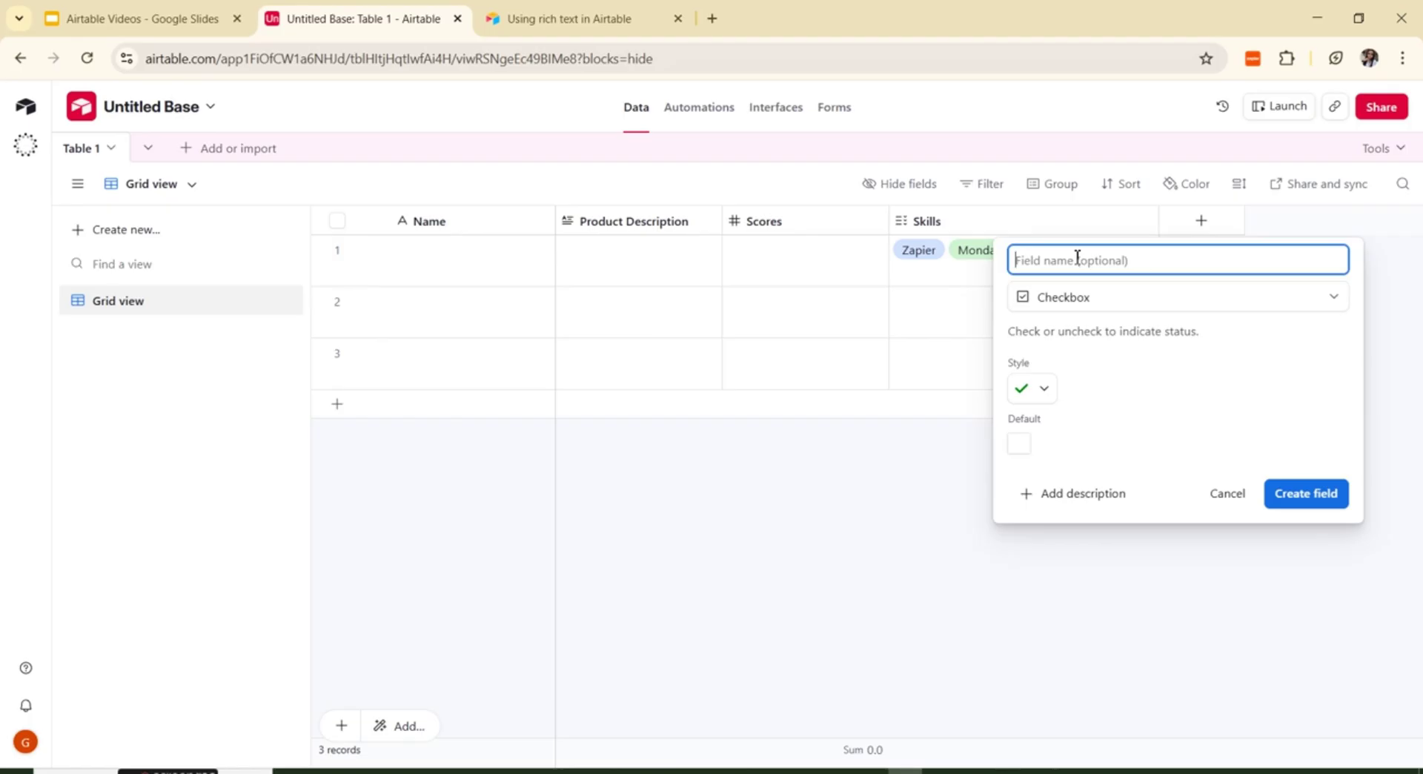
pyautogui.write('Is Tasks Completed?')
pyautogui.click(1324, 498)
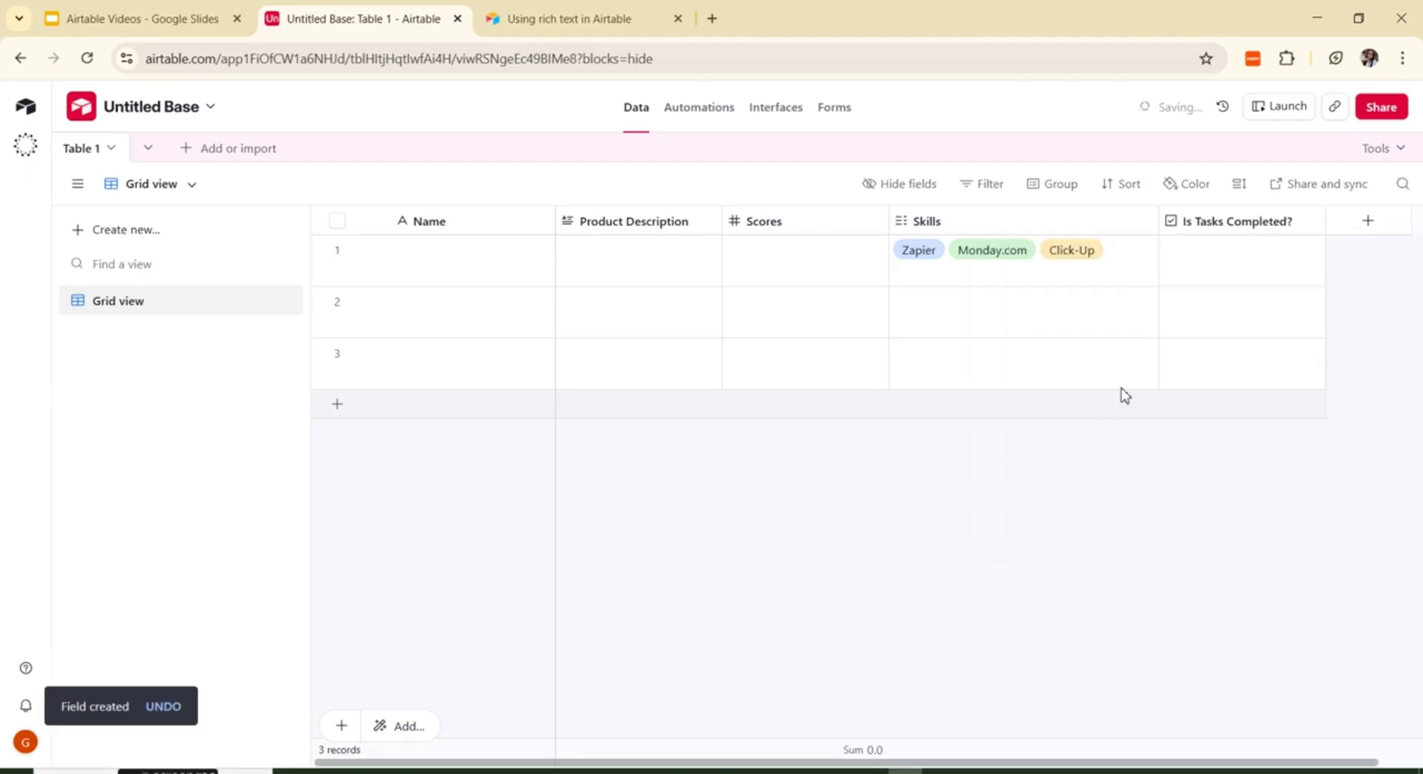
# Step: Tick row 1's Is Tasks Completed? checkbox
pyautogui.click(1248, 261)
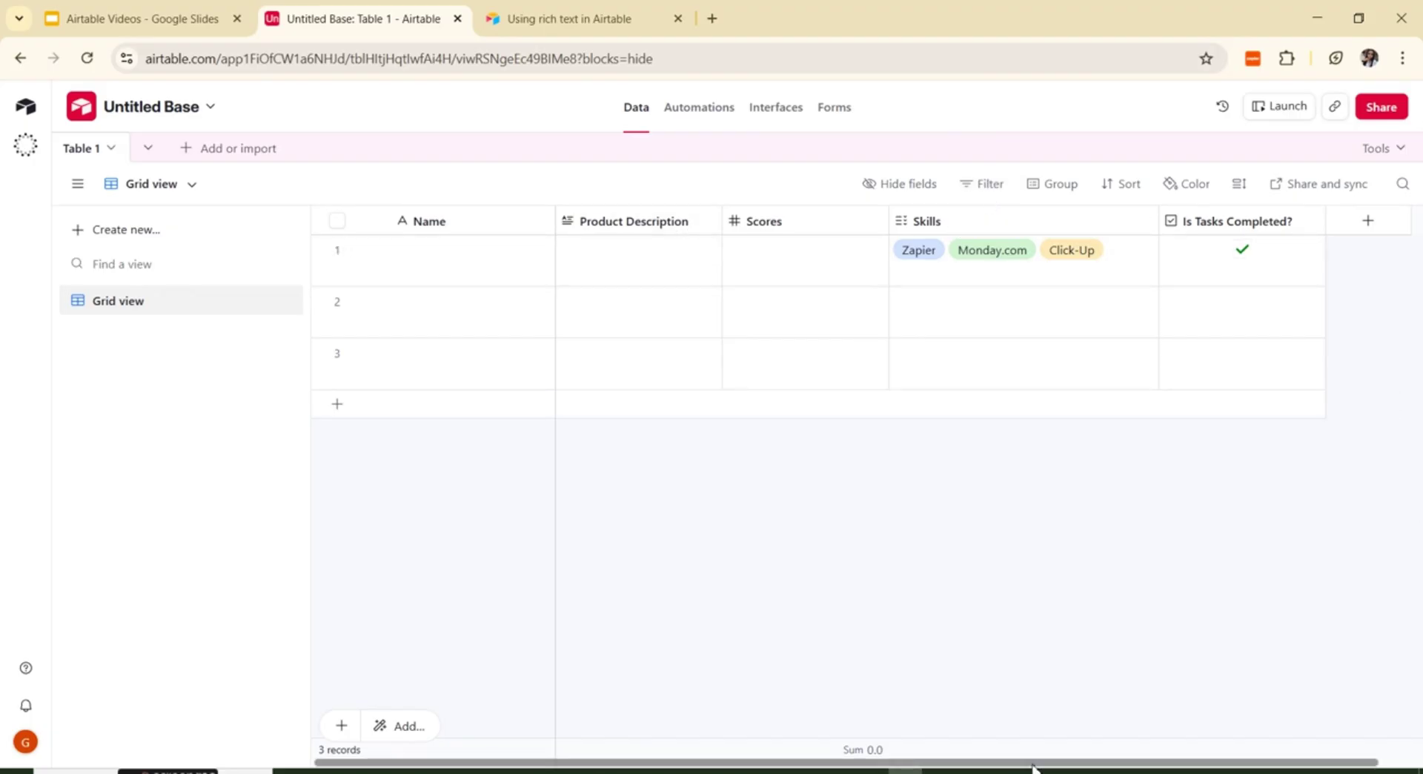
pyautogui.moveTo(1035, 763); pyautogui.dragTo(1079, 763)
# Step: Create a Rating field using the yellow star style with a maximum of 5
pyautogui.click(1326, 222)
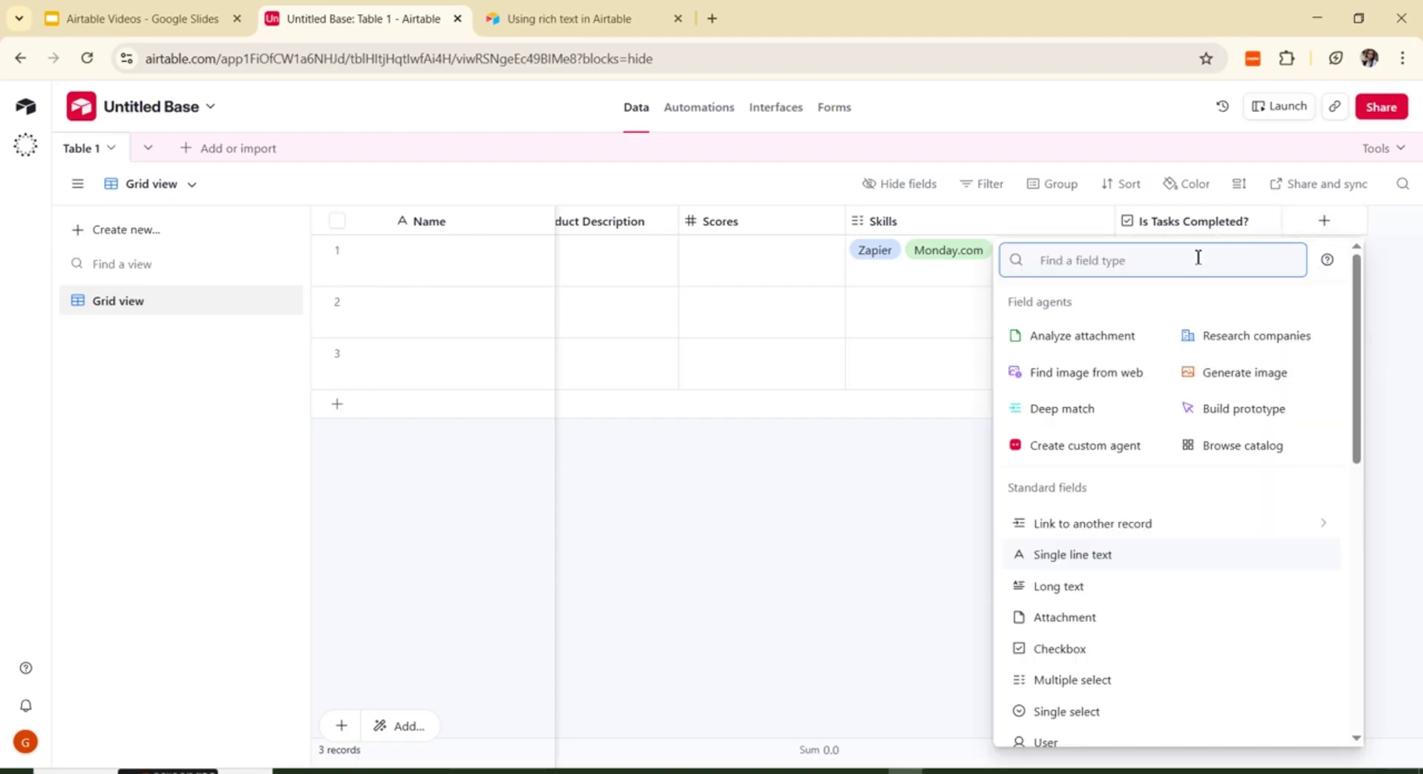
pyautogui.write('R')
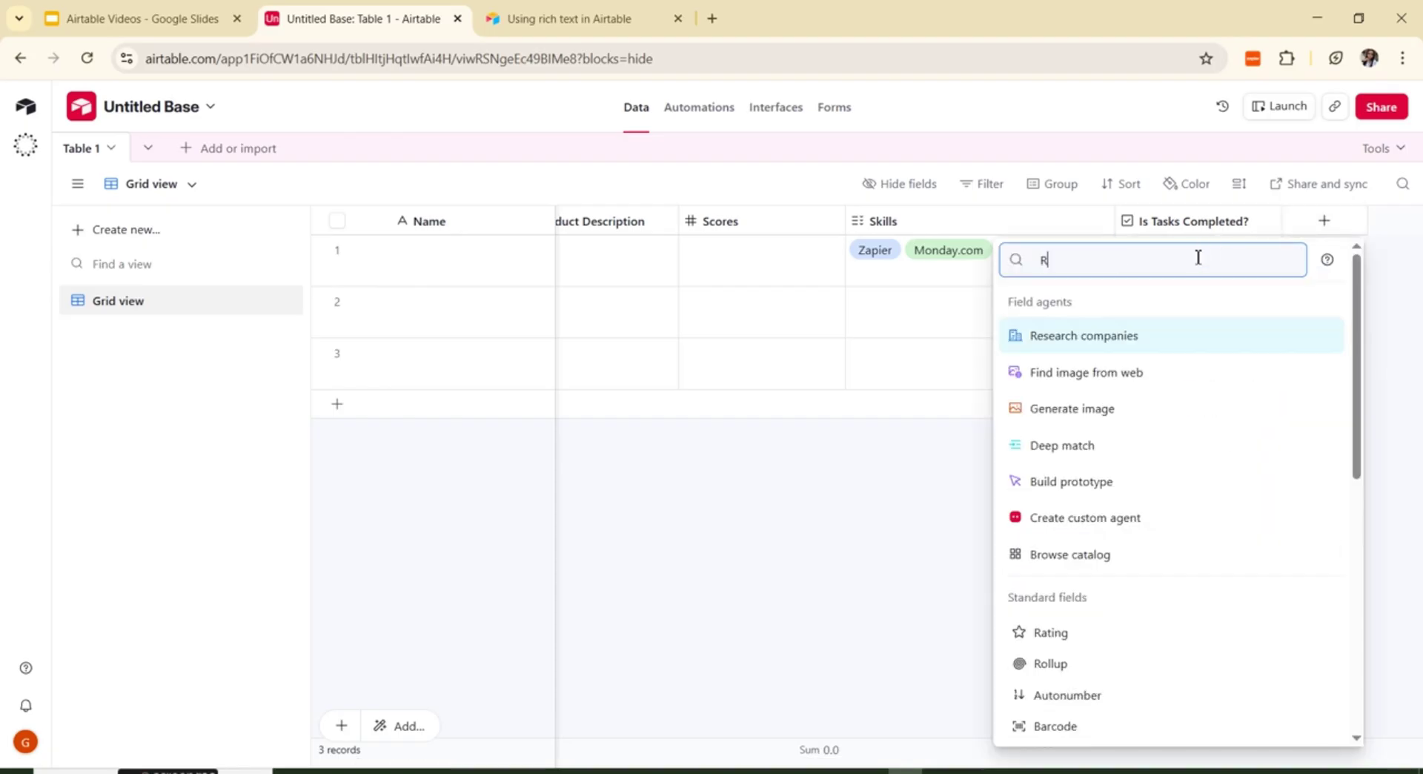
pyautogui.write('ating')
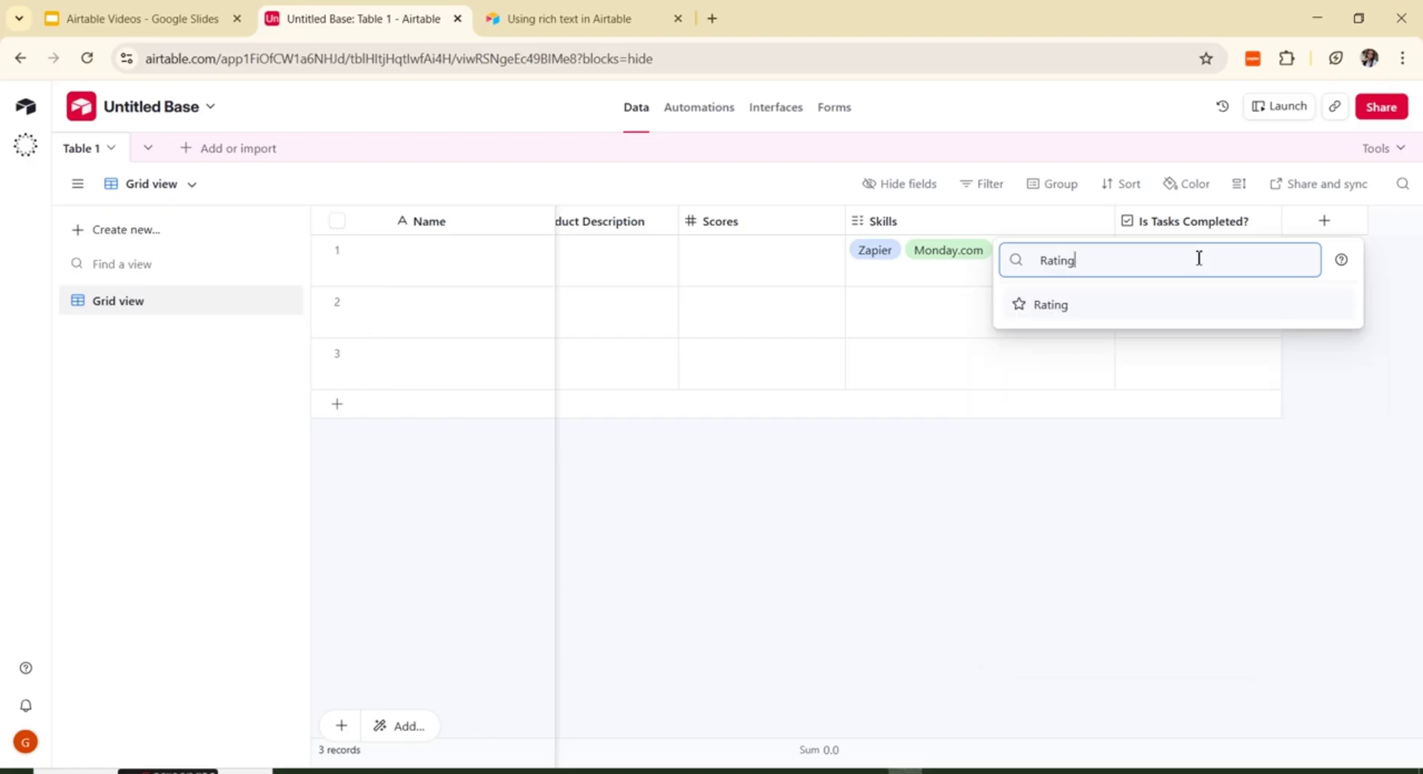
pyautogui.click(1027, 307)
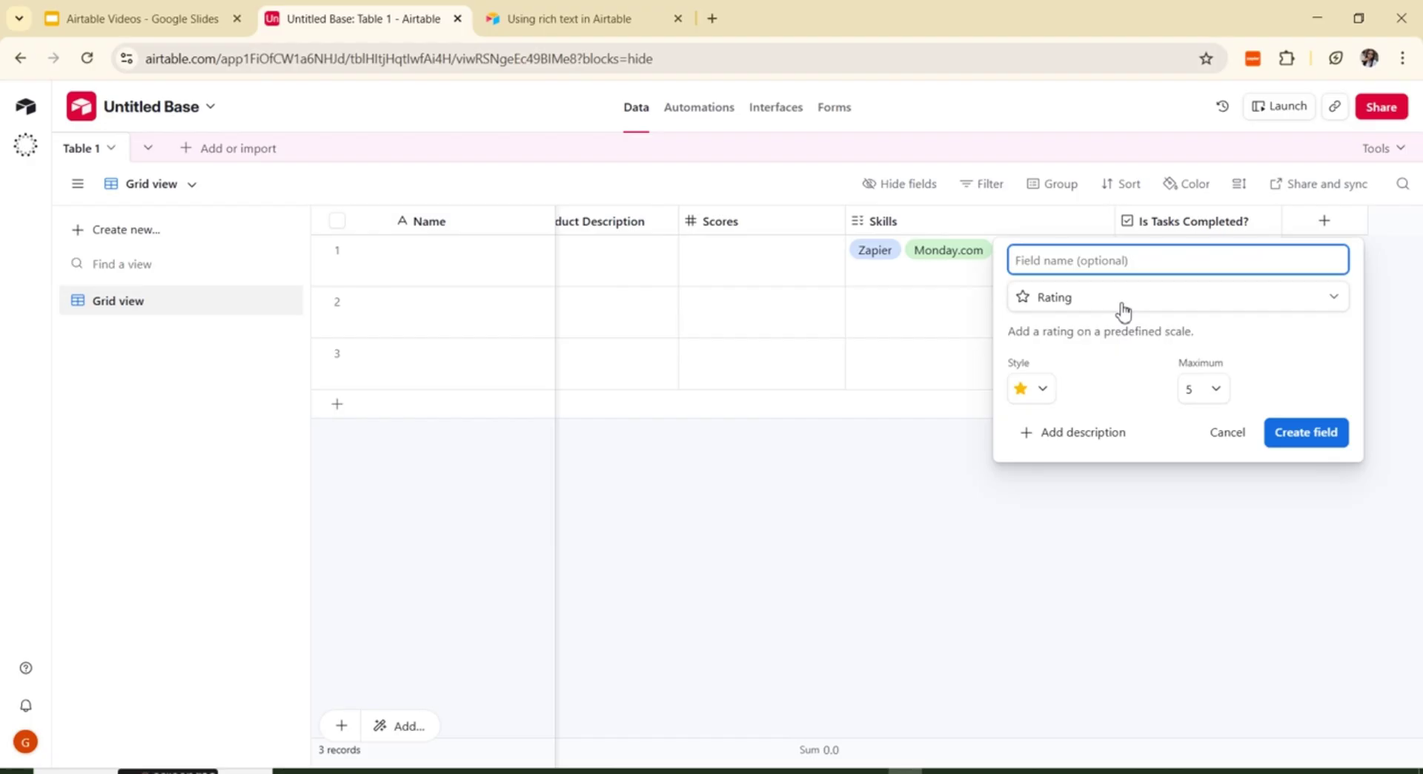
pyautogui.click(1044, 391)
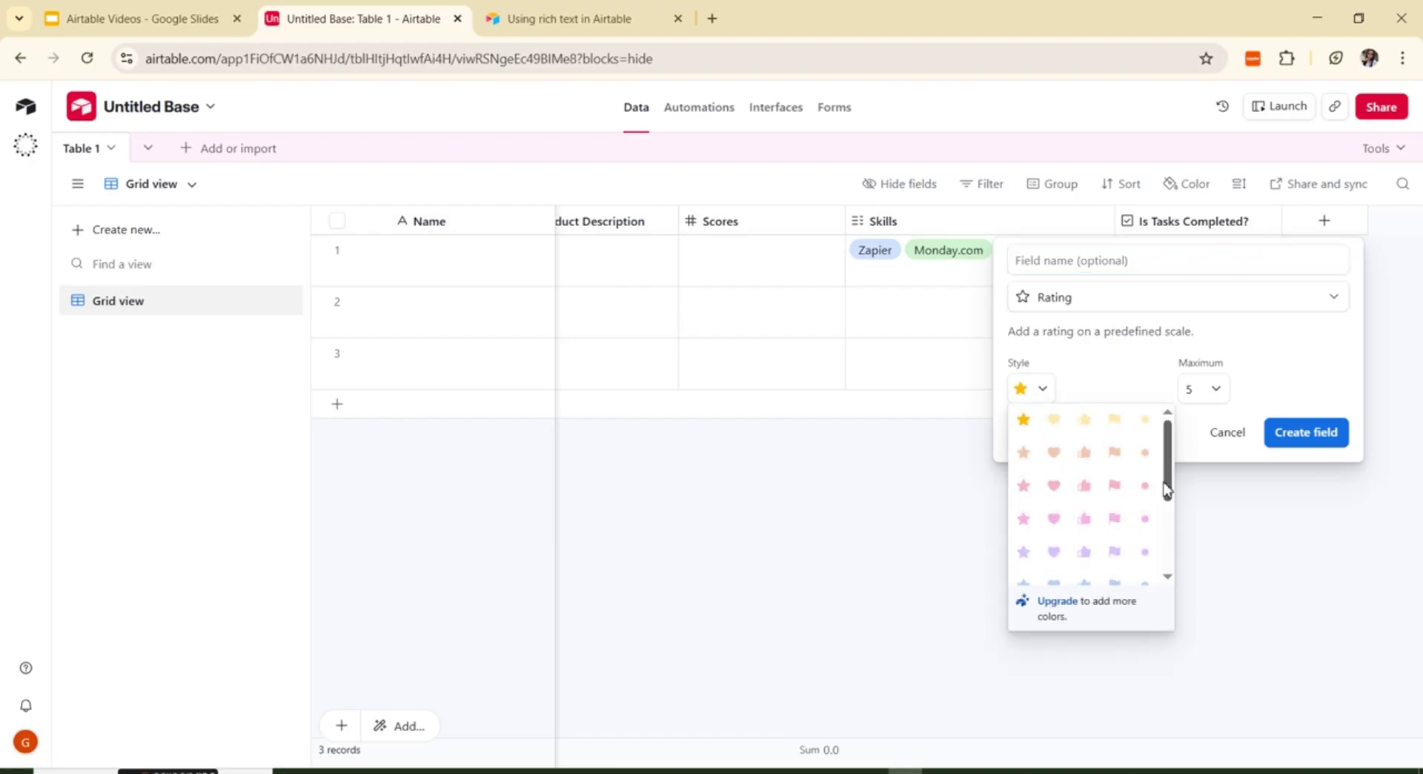
pyautogui.moveTo(1172, 493); pyautogui.dragTo(1189, 557)
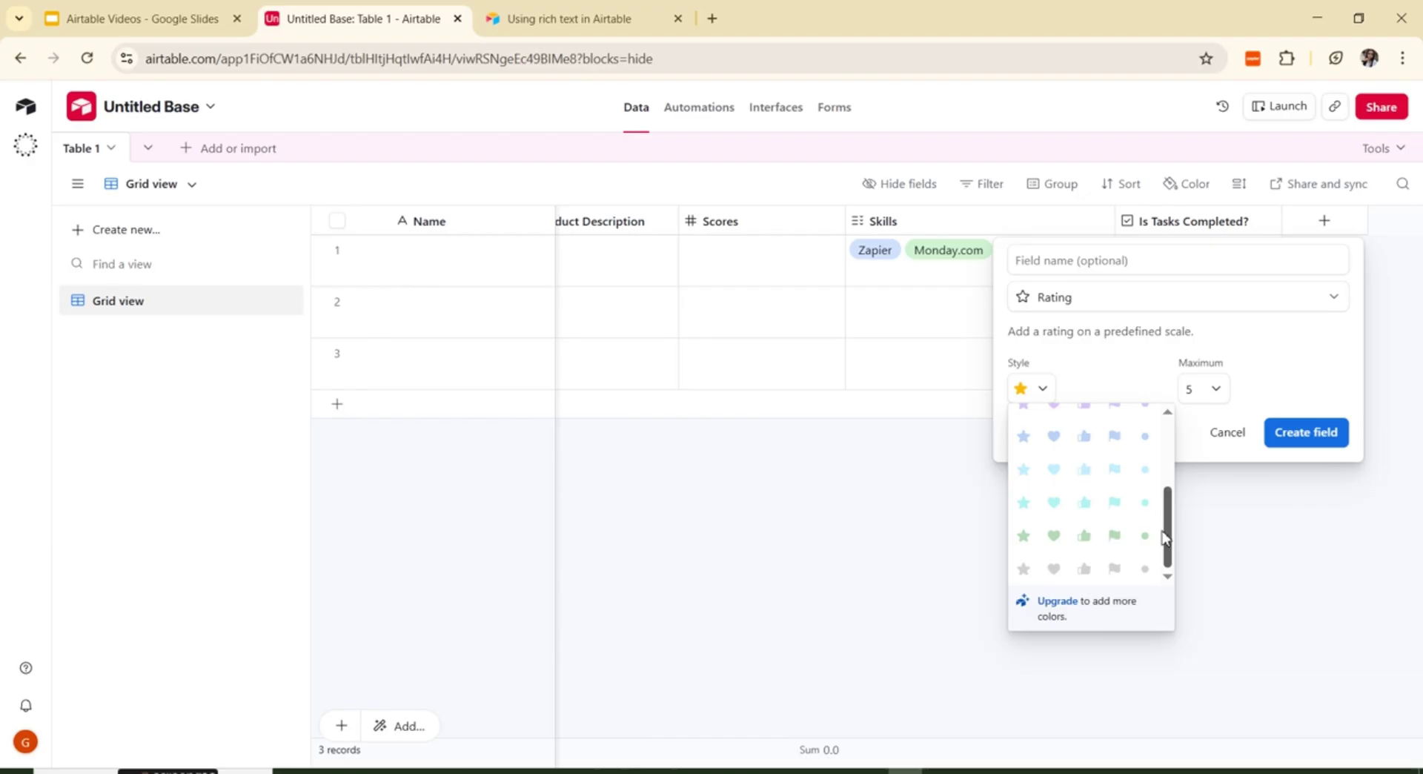
pyautogui.moveTo(1168, 529); pyautogui.dragTo(1168, 460)
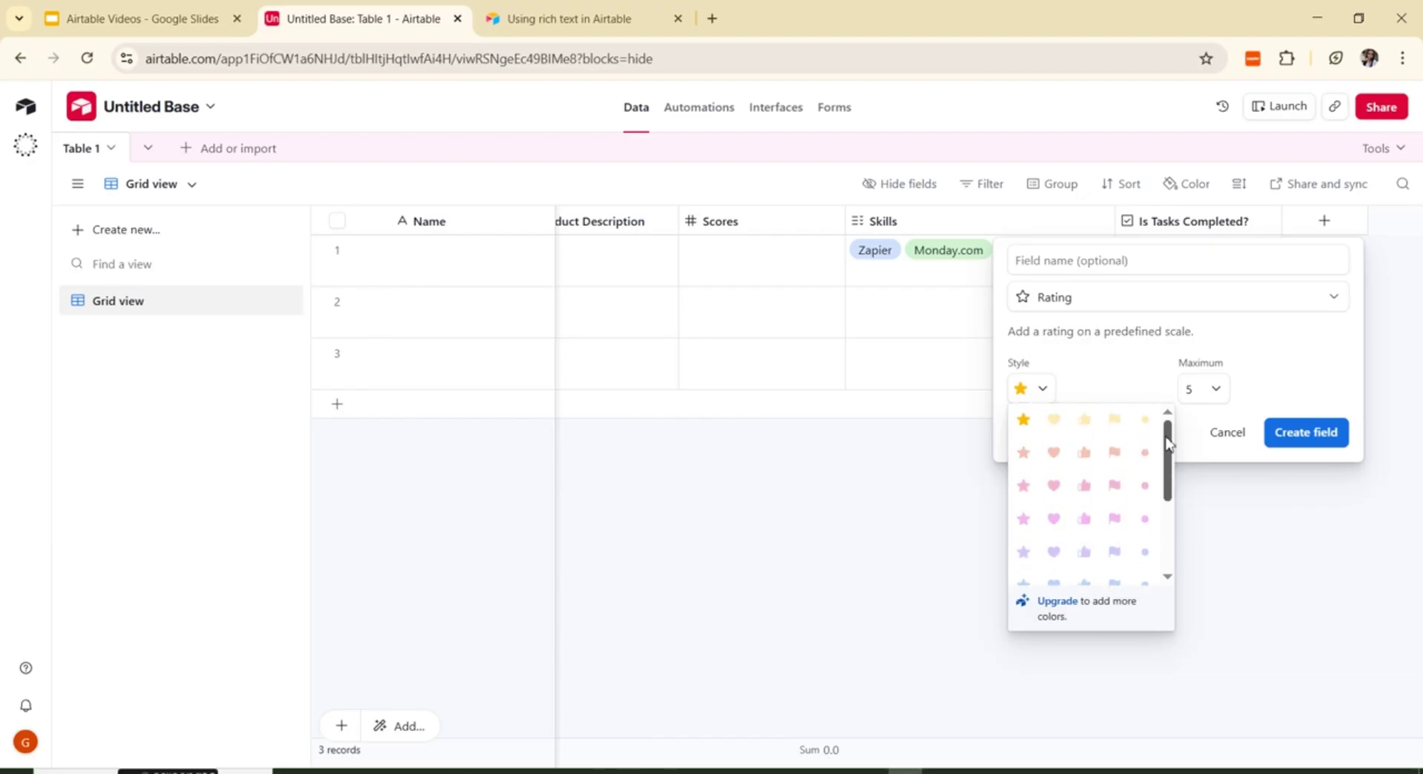
pyautogui.click(1023, 421)
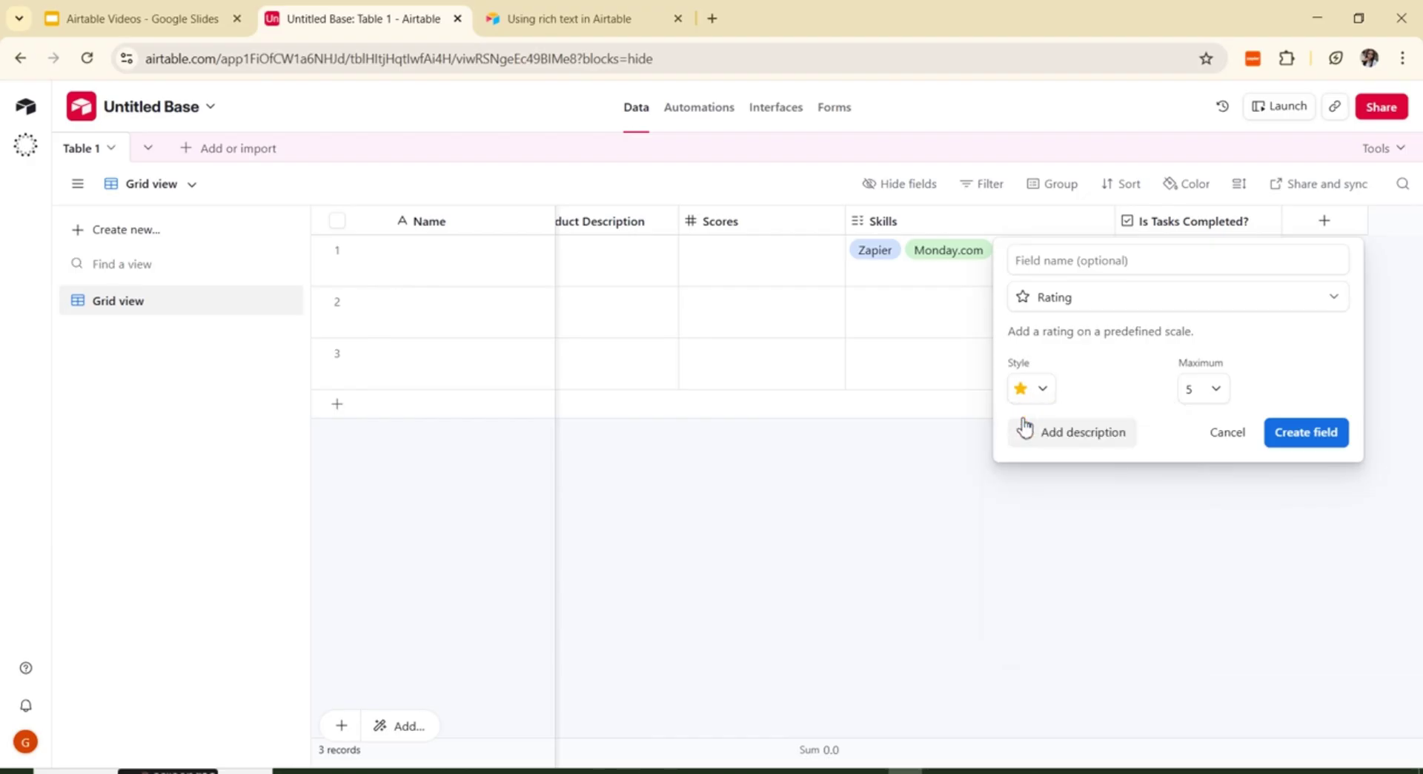
pyautogui.click(1216, 390)
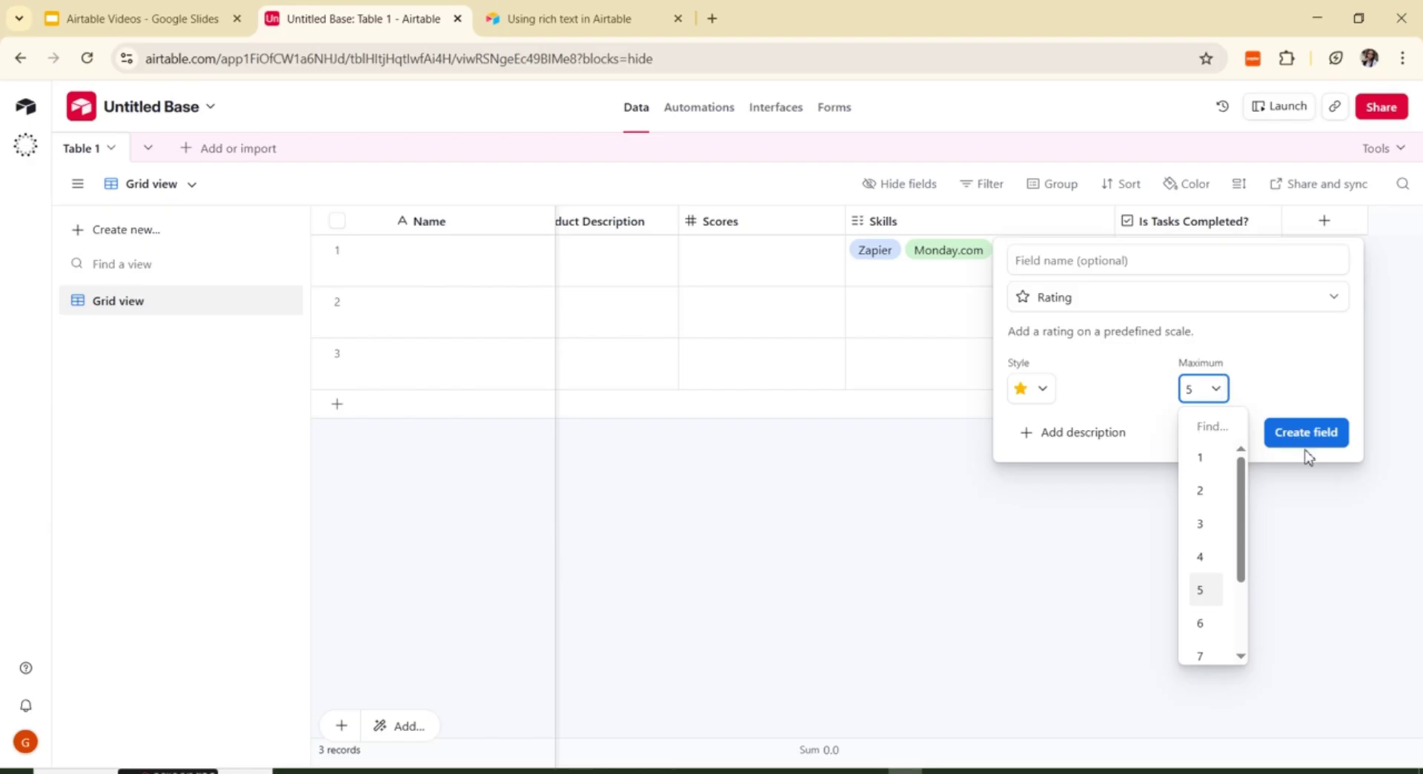
pyautogui.scroll(-2, 1236, 572)
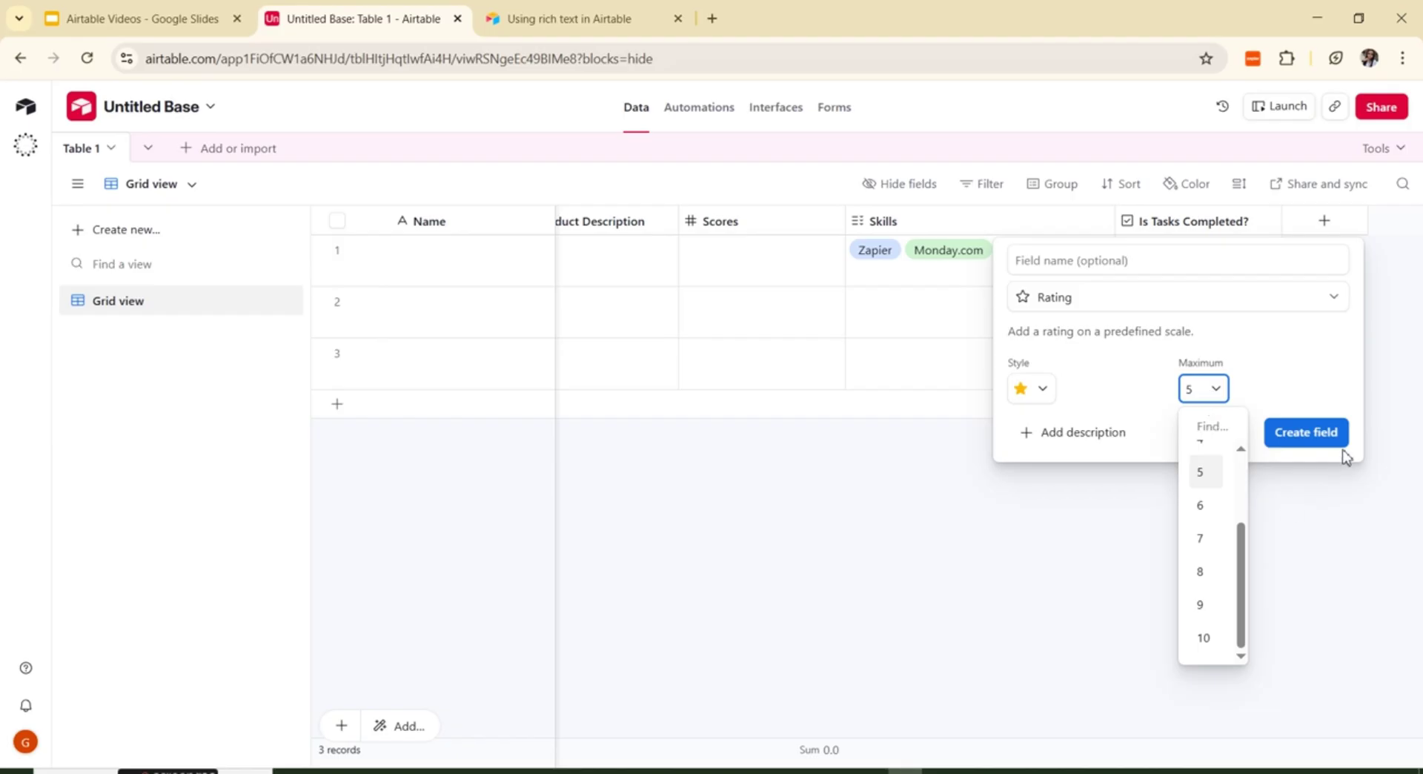
pyautogui.click(1323, 438)
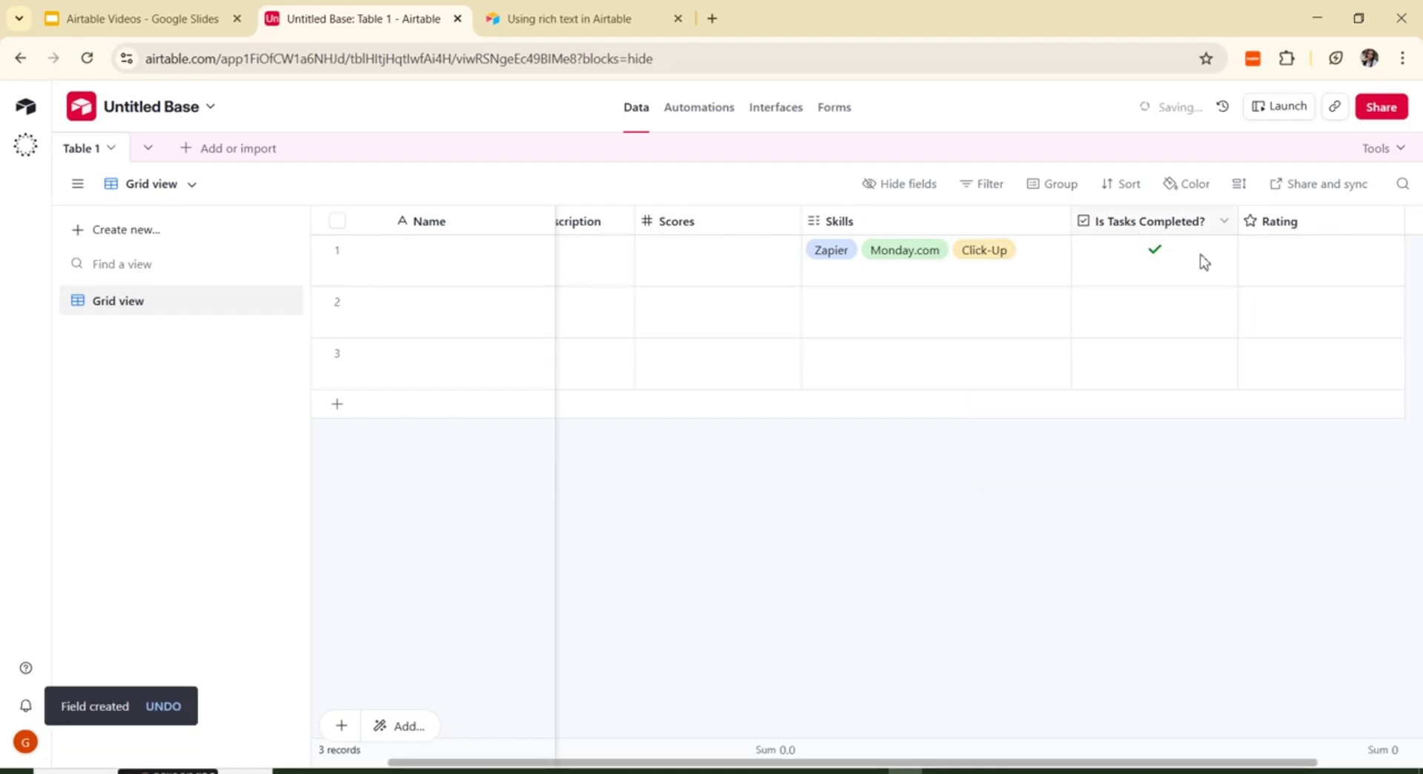
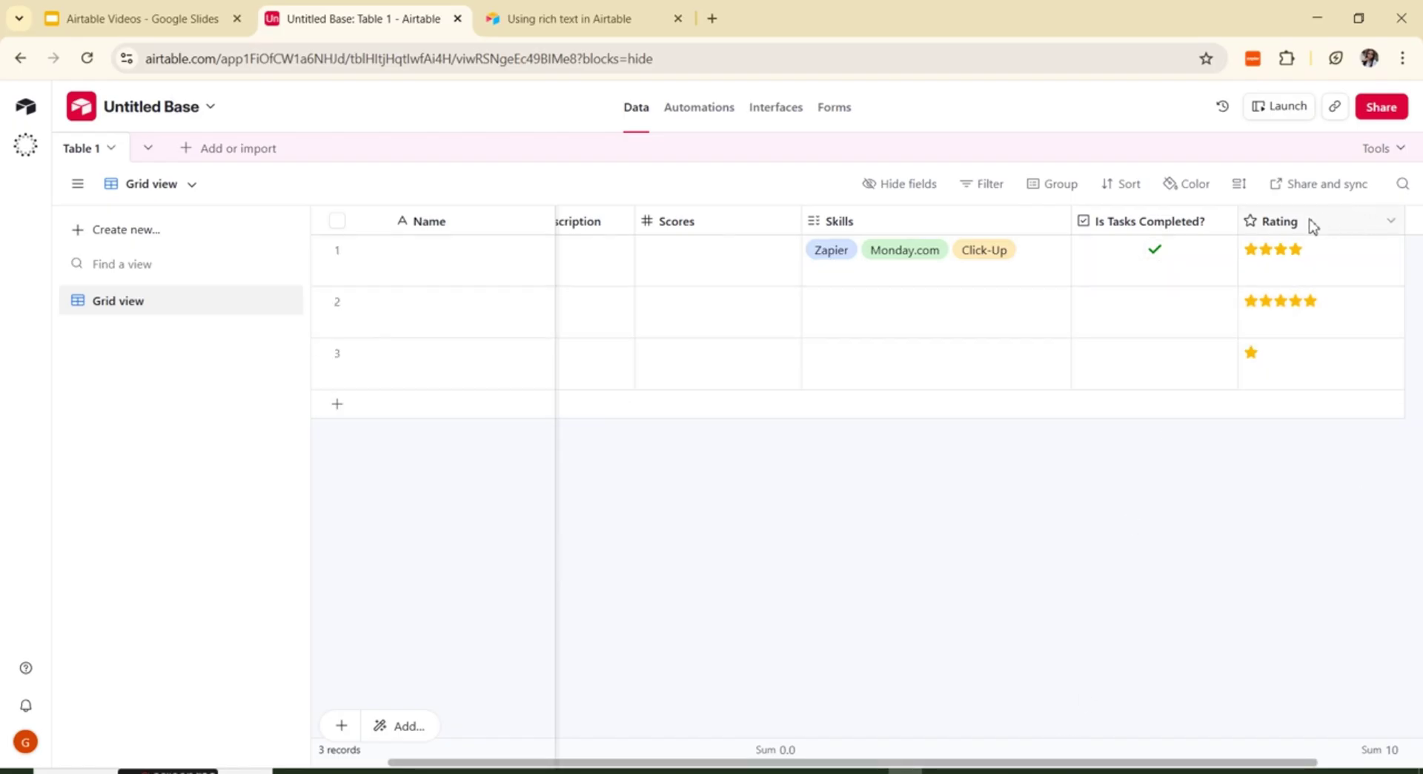
# Step: Scroll Table 1 right until the Rating column and the add-field header show
pyautogui.moveTo(1030, 761); pyautogui.dragTo(956, 763)
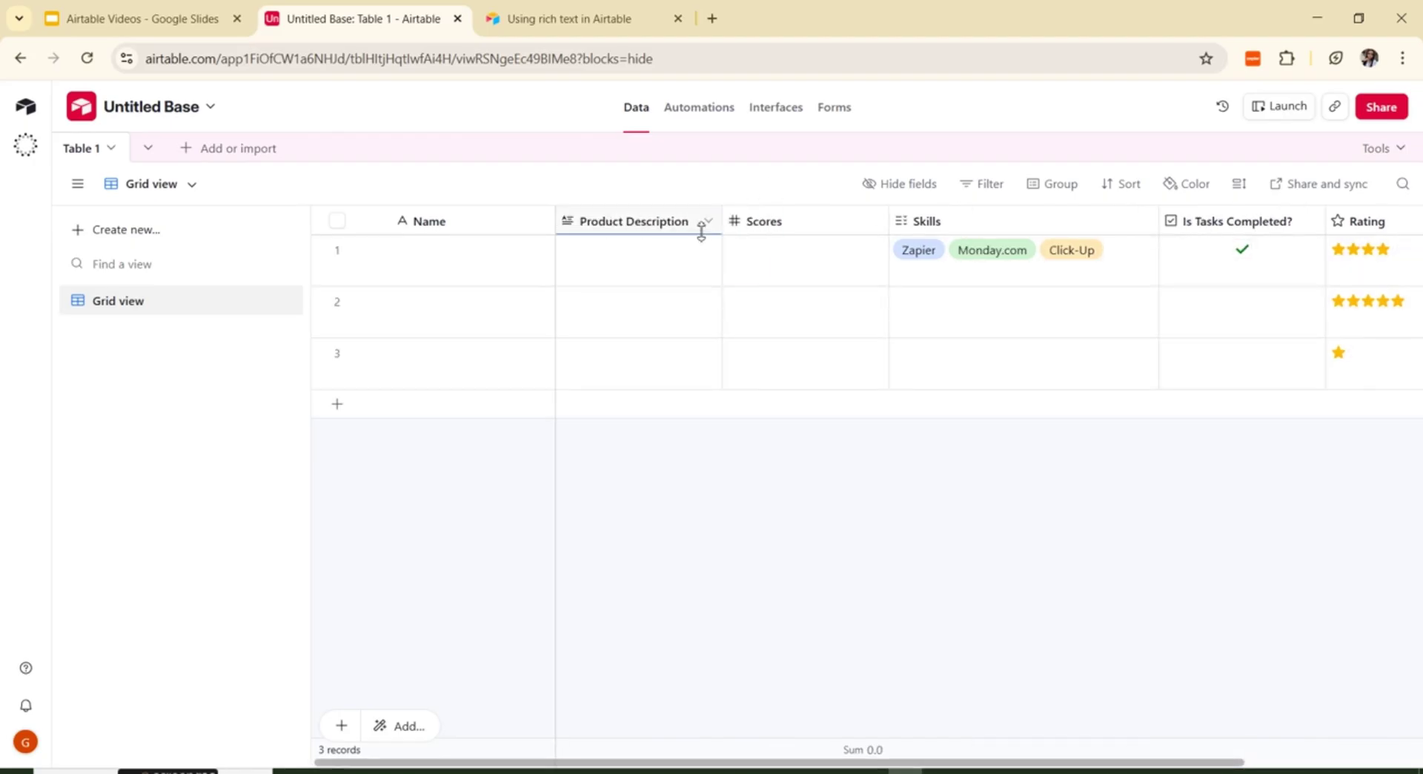
pyautogui.hscroll(5, 963, 223)
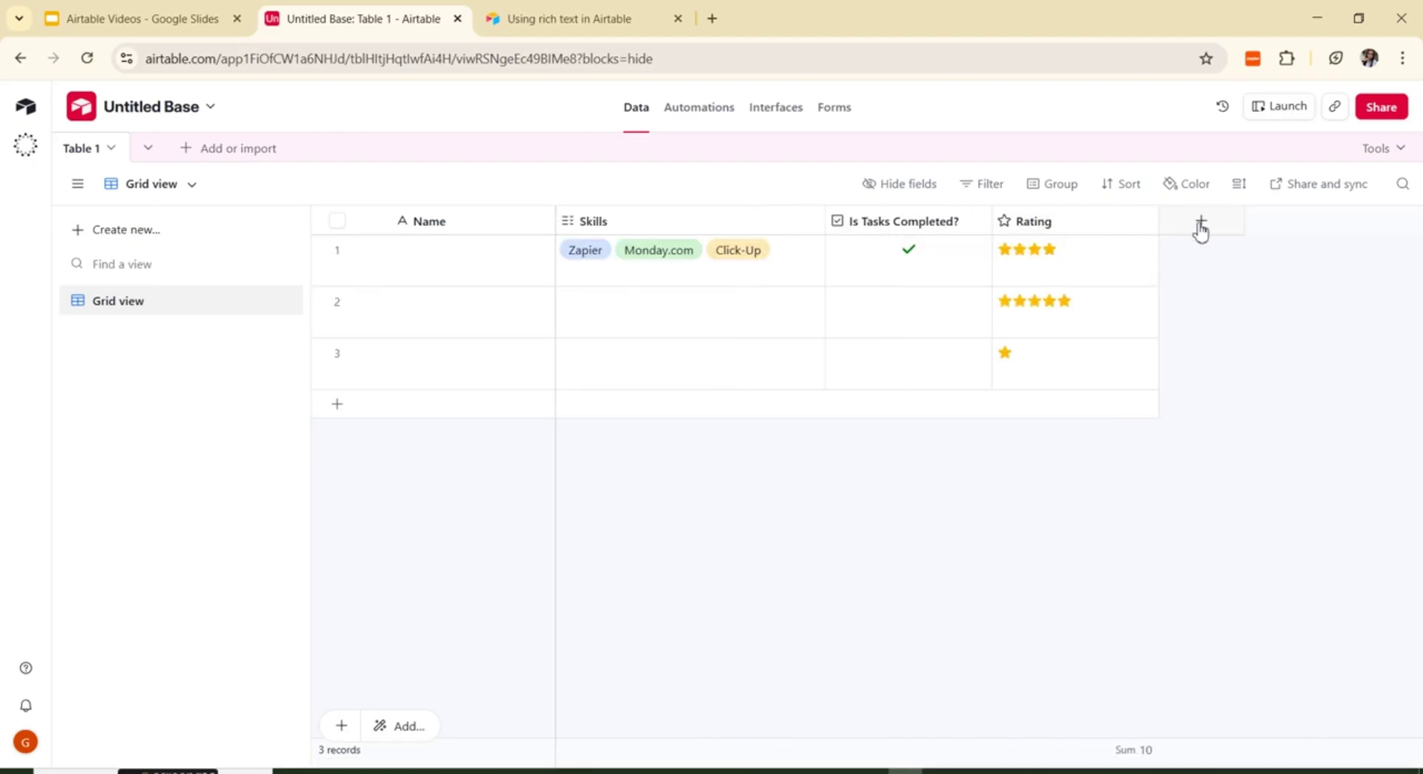
# Step: Create an Attachment field named 'Images' after Rating
pyautogui.click(1196, 220)
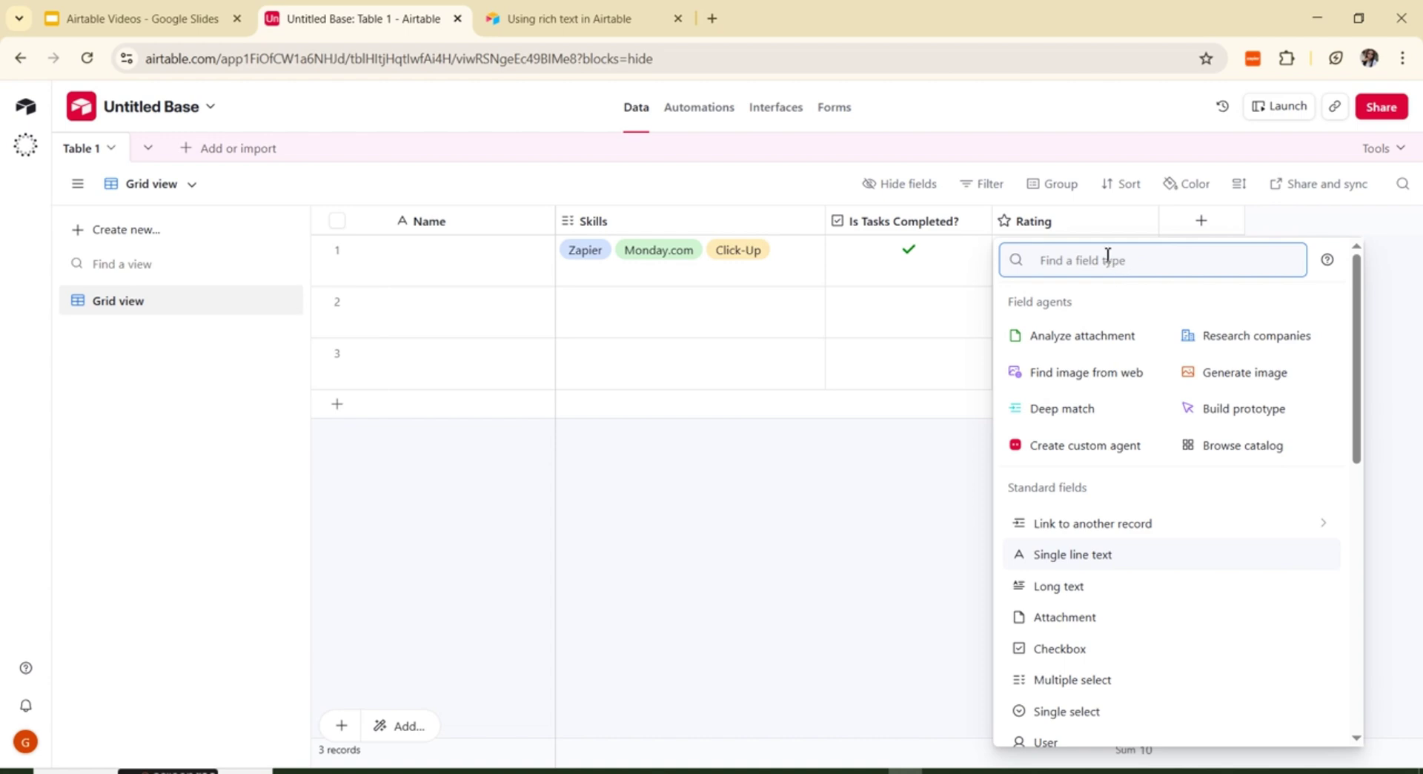
pyautogui.write('att')
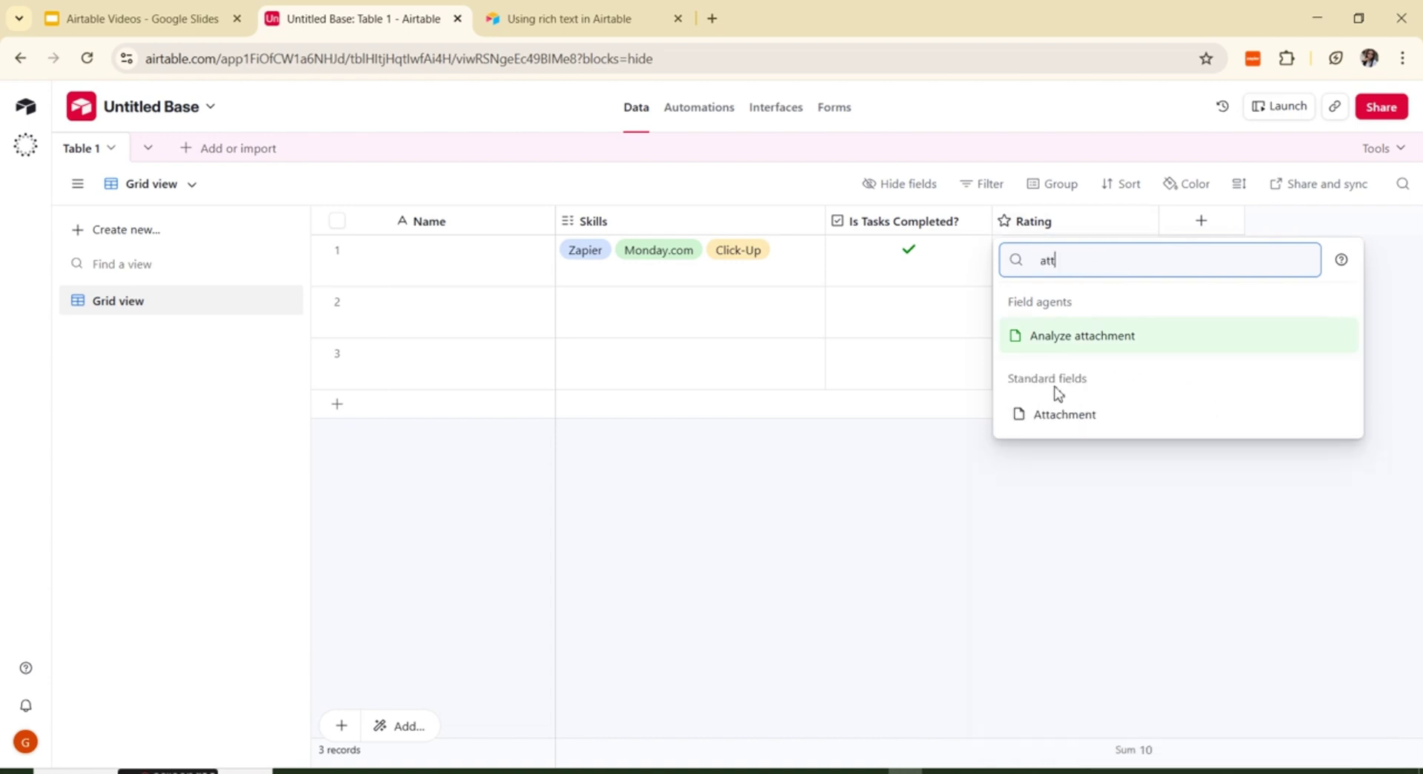
pyautogui.click(1058, 417)
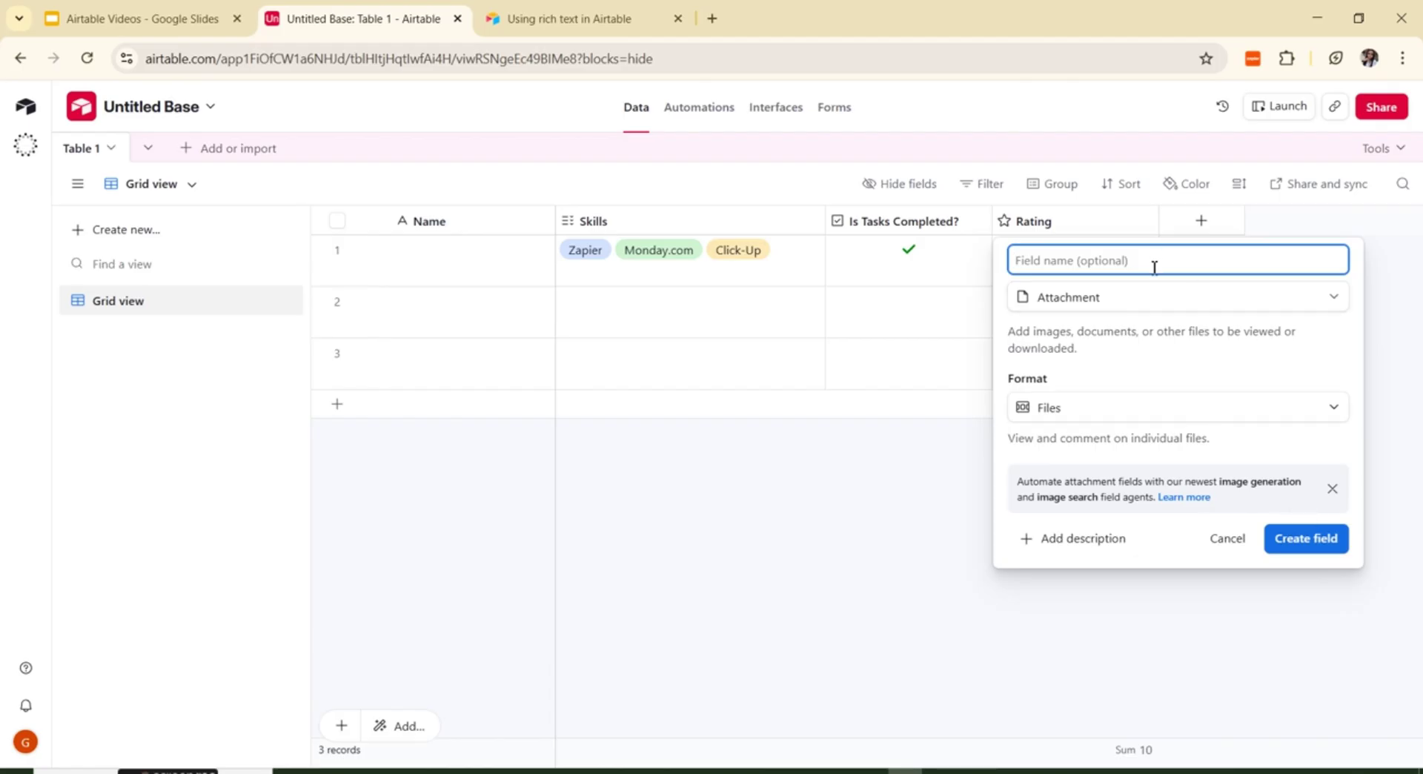
pyautogui.write('Images')
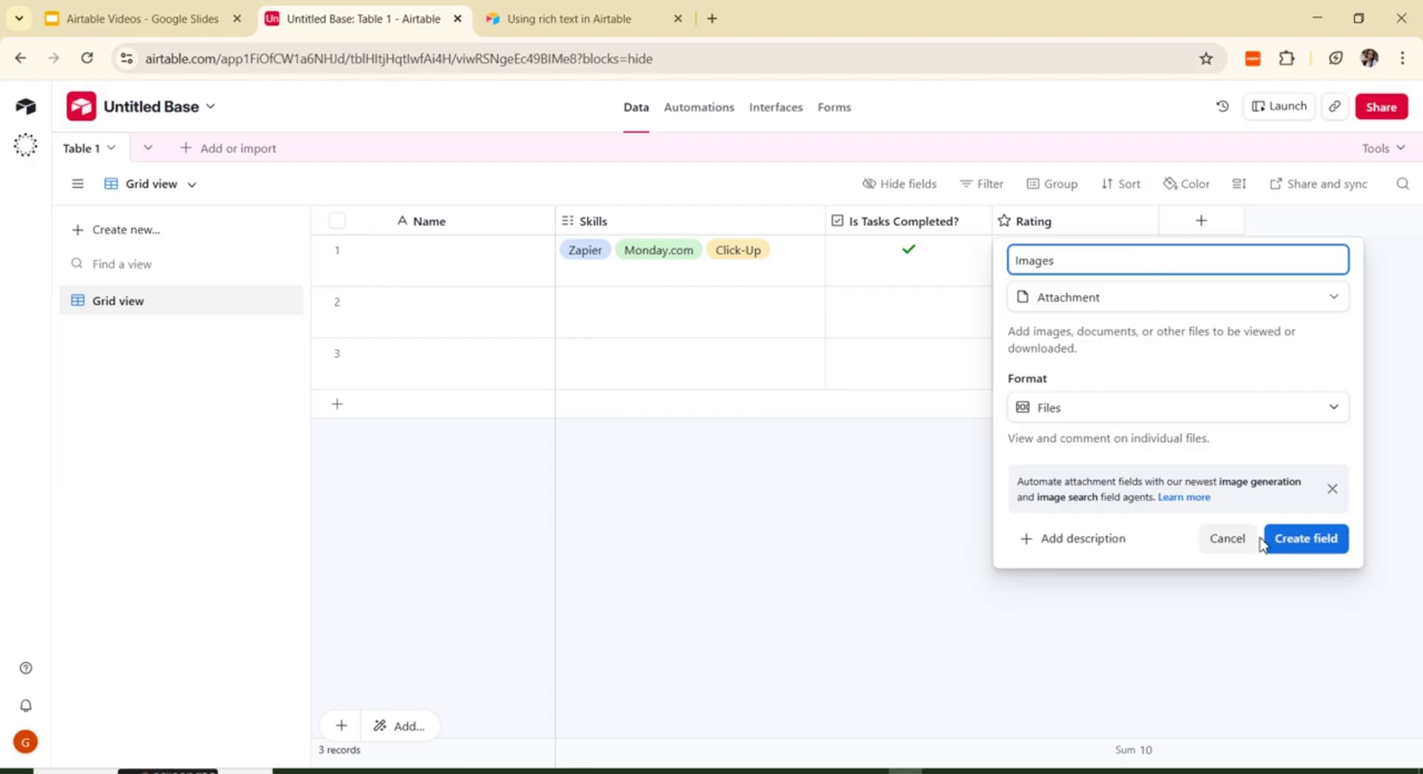
pyautogui.click(1295, 550)
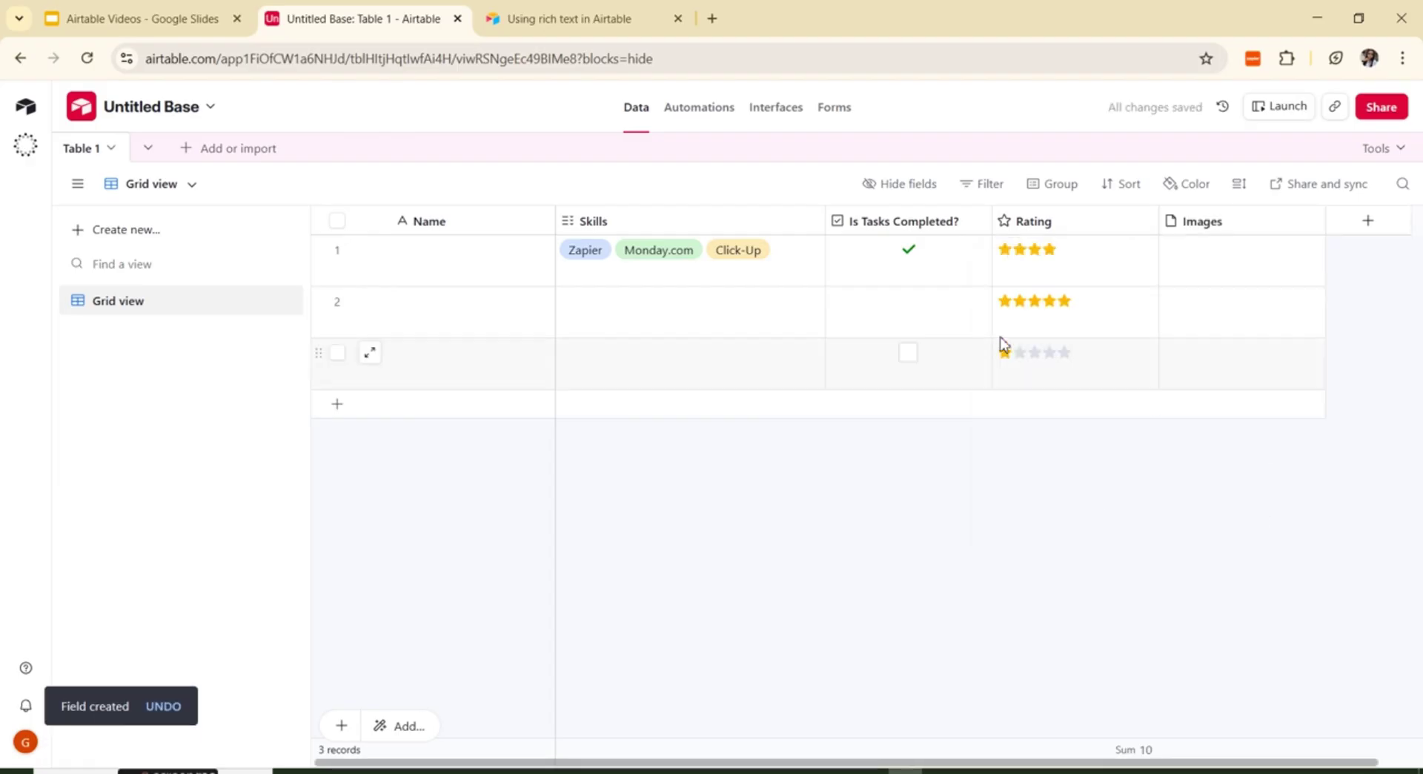
# Step: Upload the Airtable Masterclass Slide 2 image into row 1's Images cell
pyautogui.click(1201, 270)
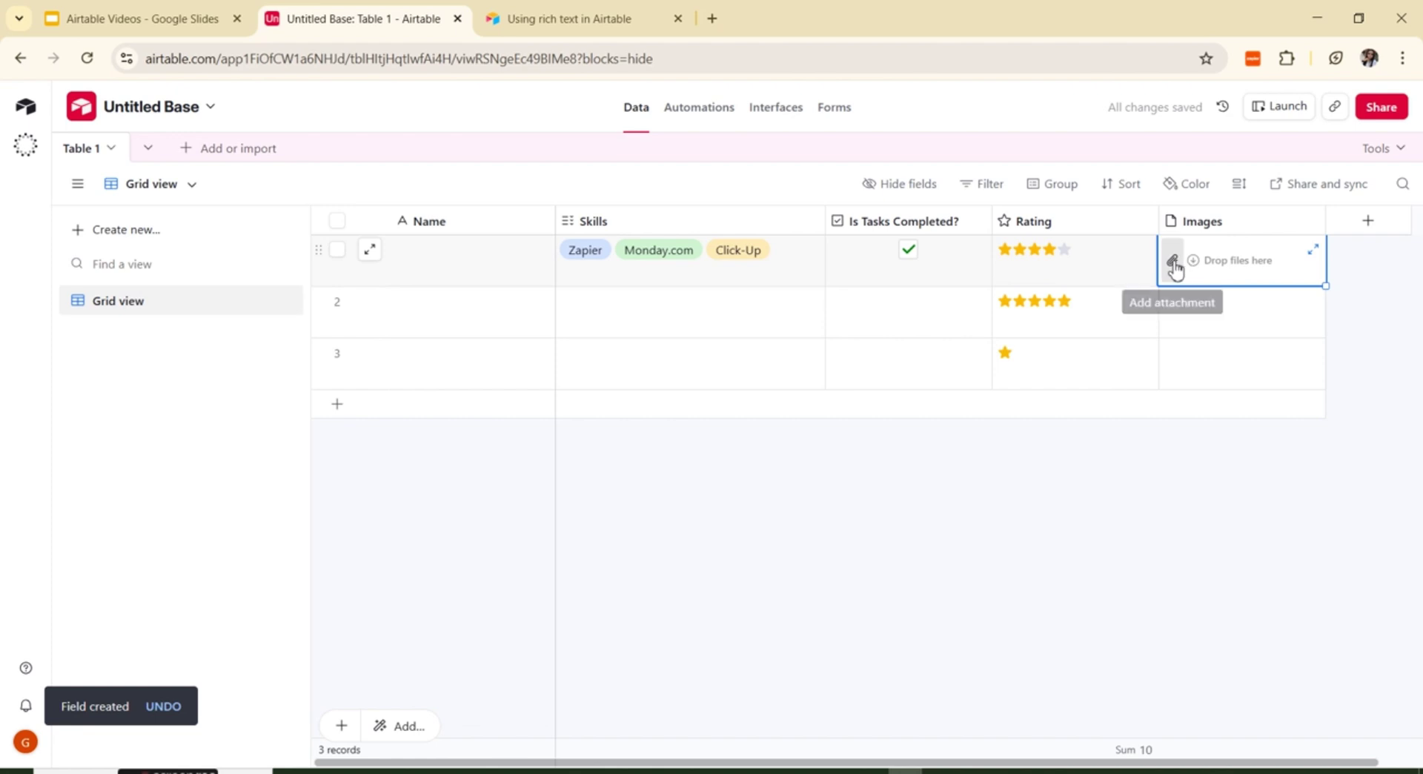
pyautogui.click(1172, 261)
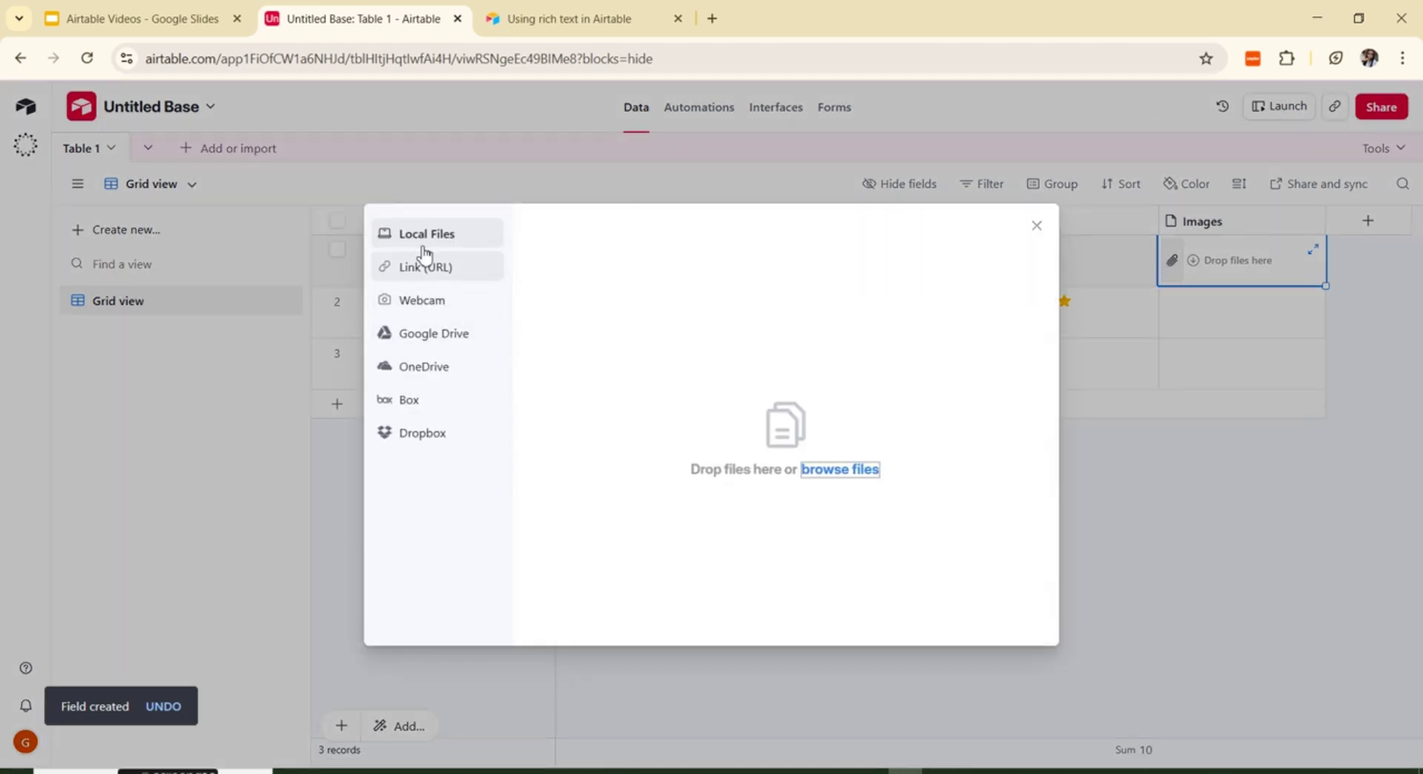
pyautogui.click(857, 473)
pyautogui.click(857, 473)
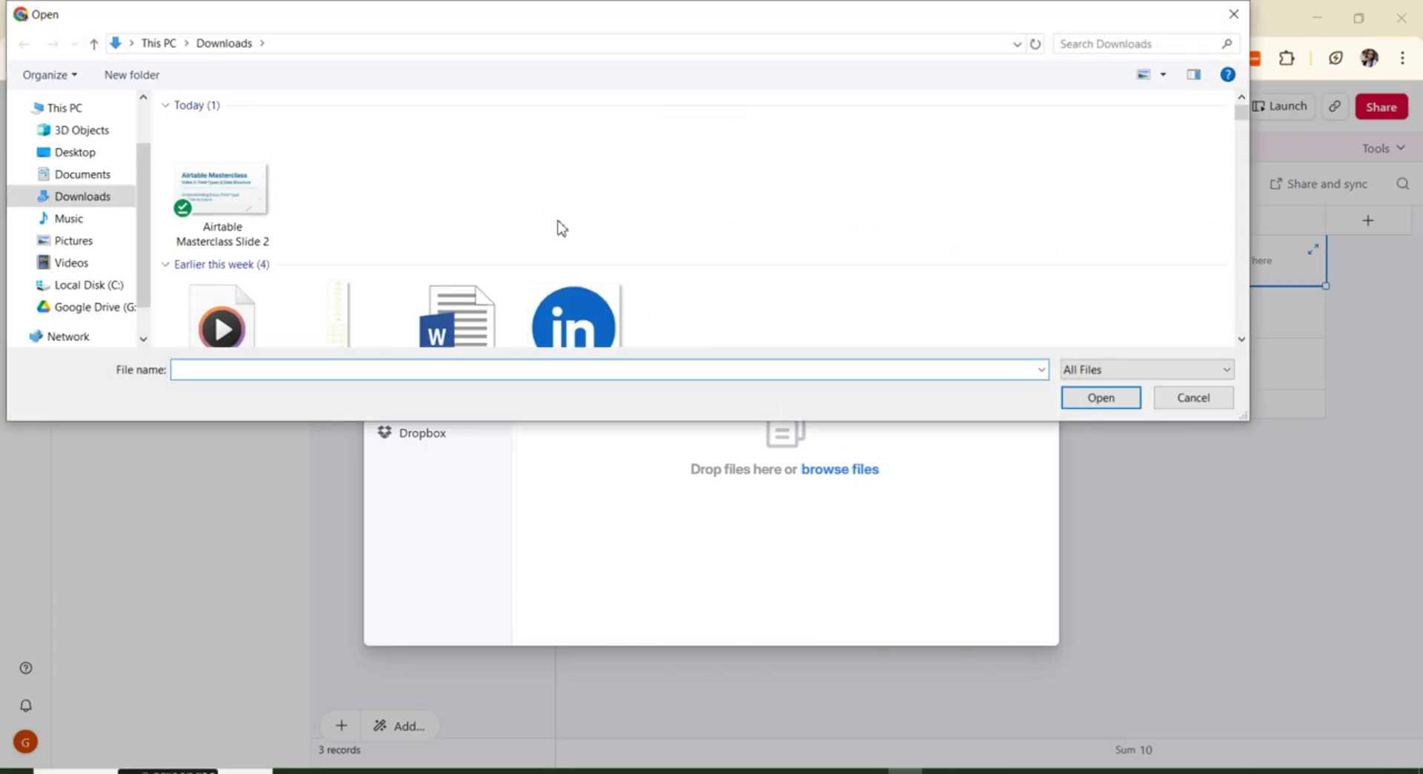
pyautogui.click(216, 219)
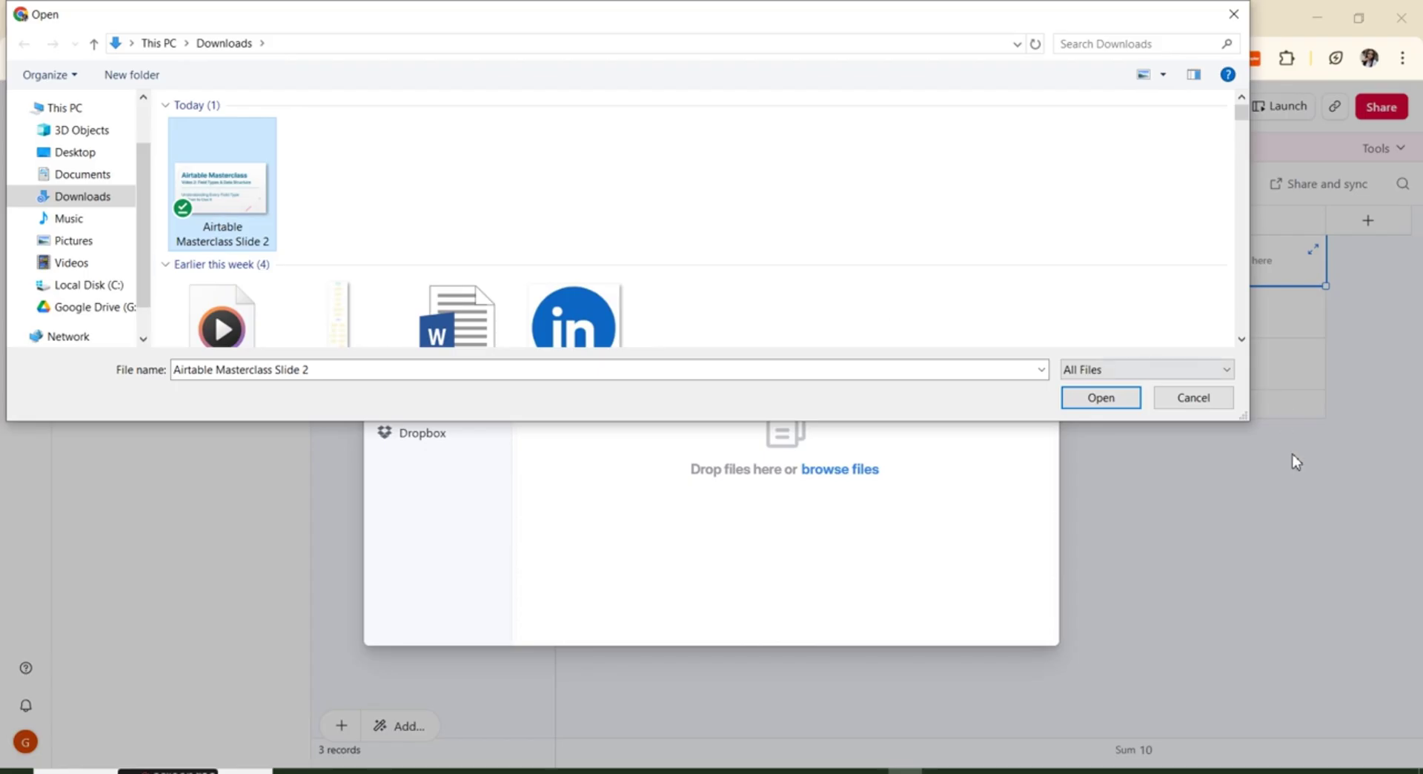
pyautogui.click(1122, 397)
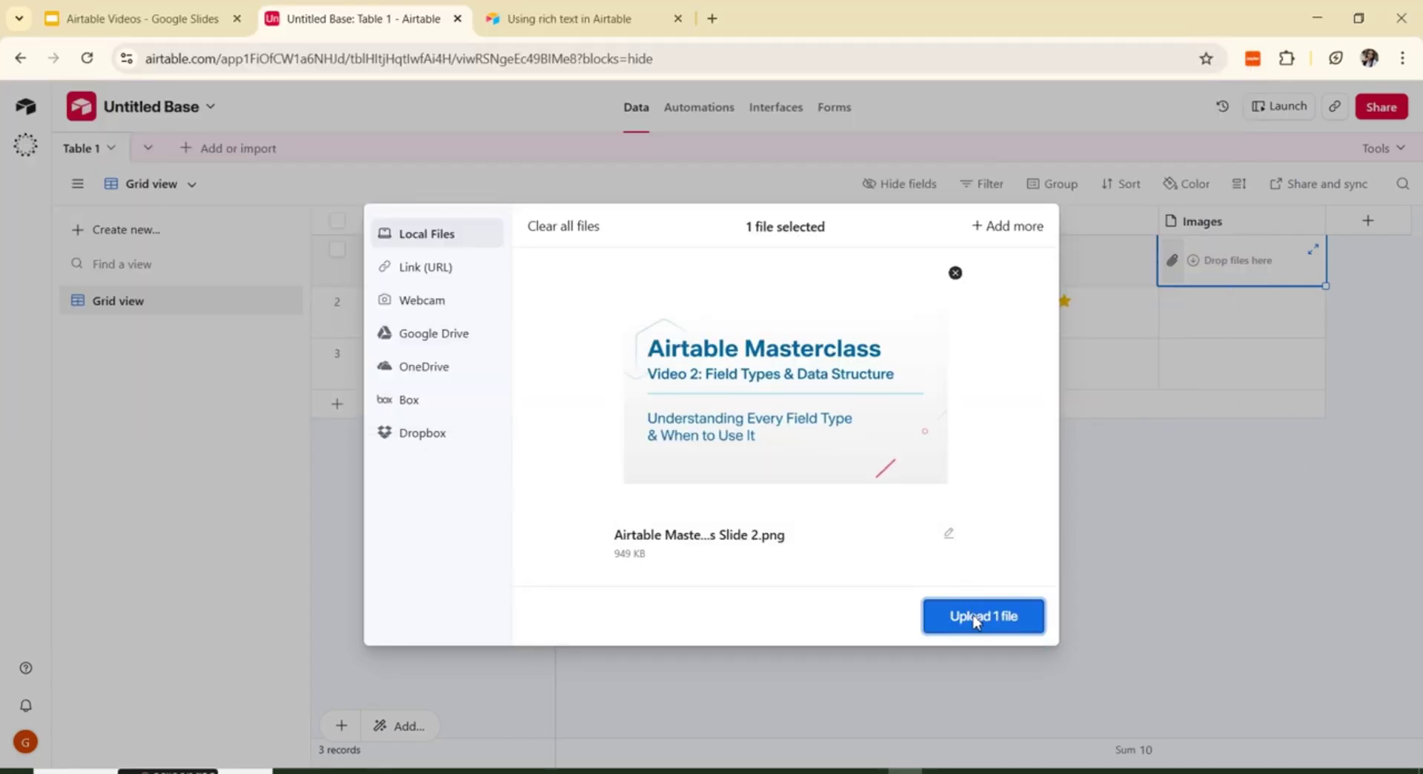
pyautogui.click(967, 617)
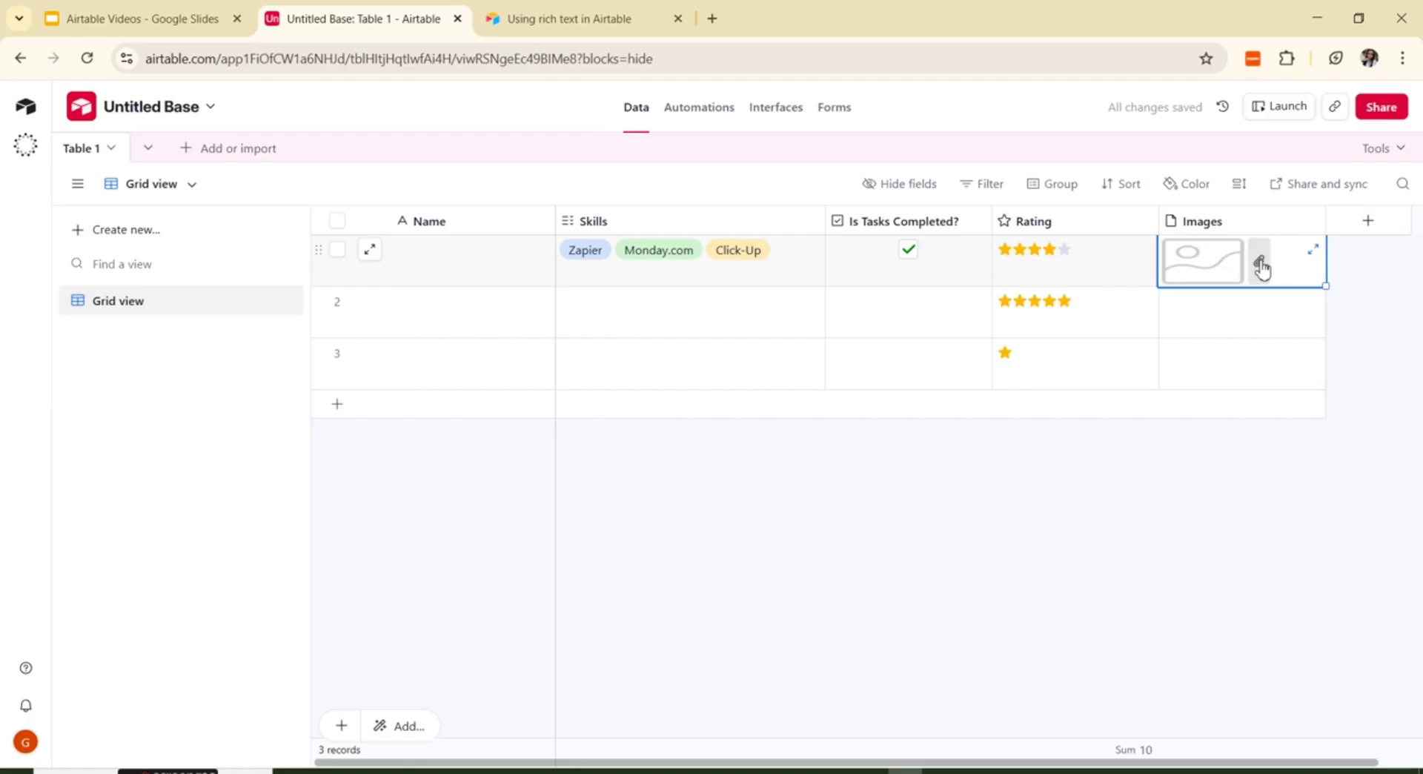
# Step: Upload the linkedin logo image as a second attachment in the same cell
pyautogui.click(1258, 262)
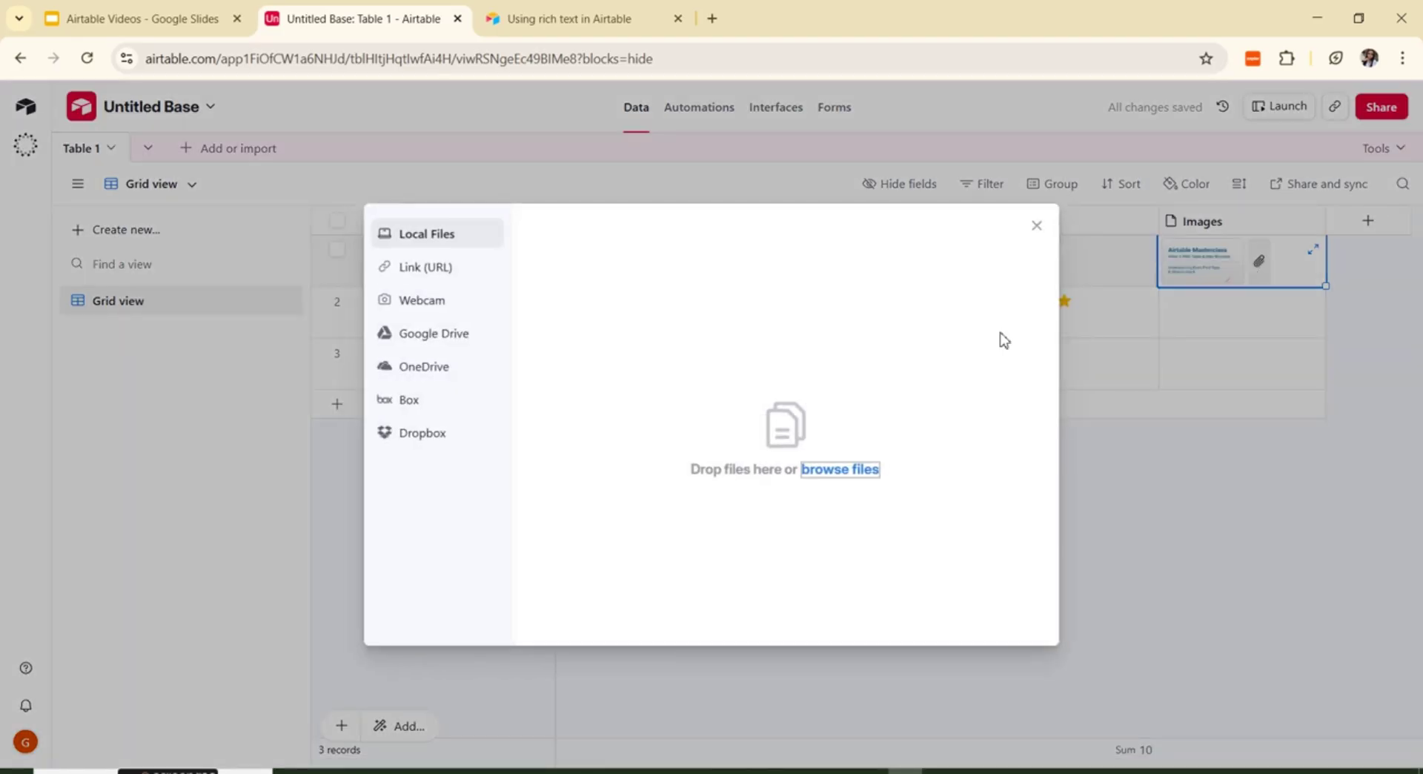
pyautogui.click(850, 471)
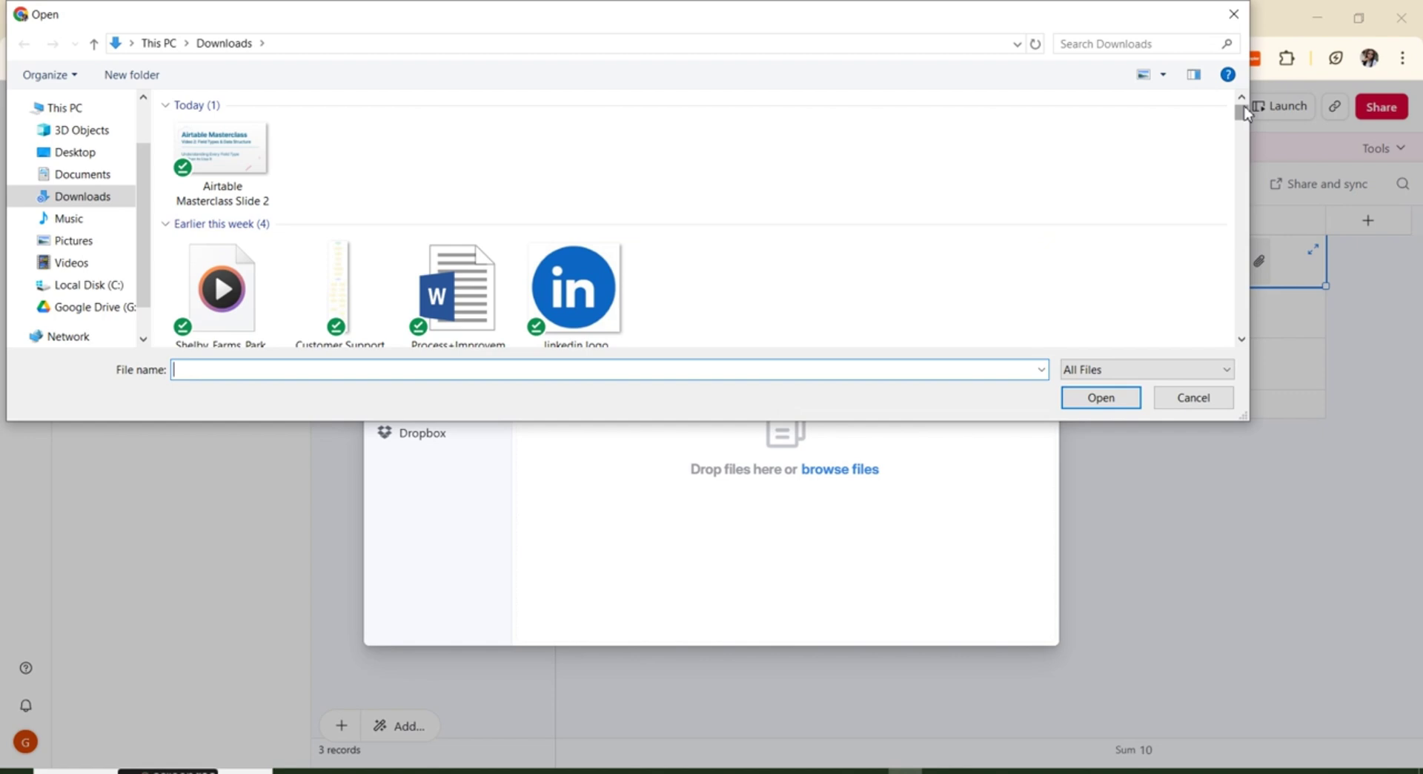
pyautogui.click(589, 296)
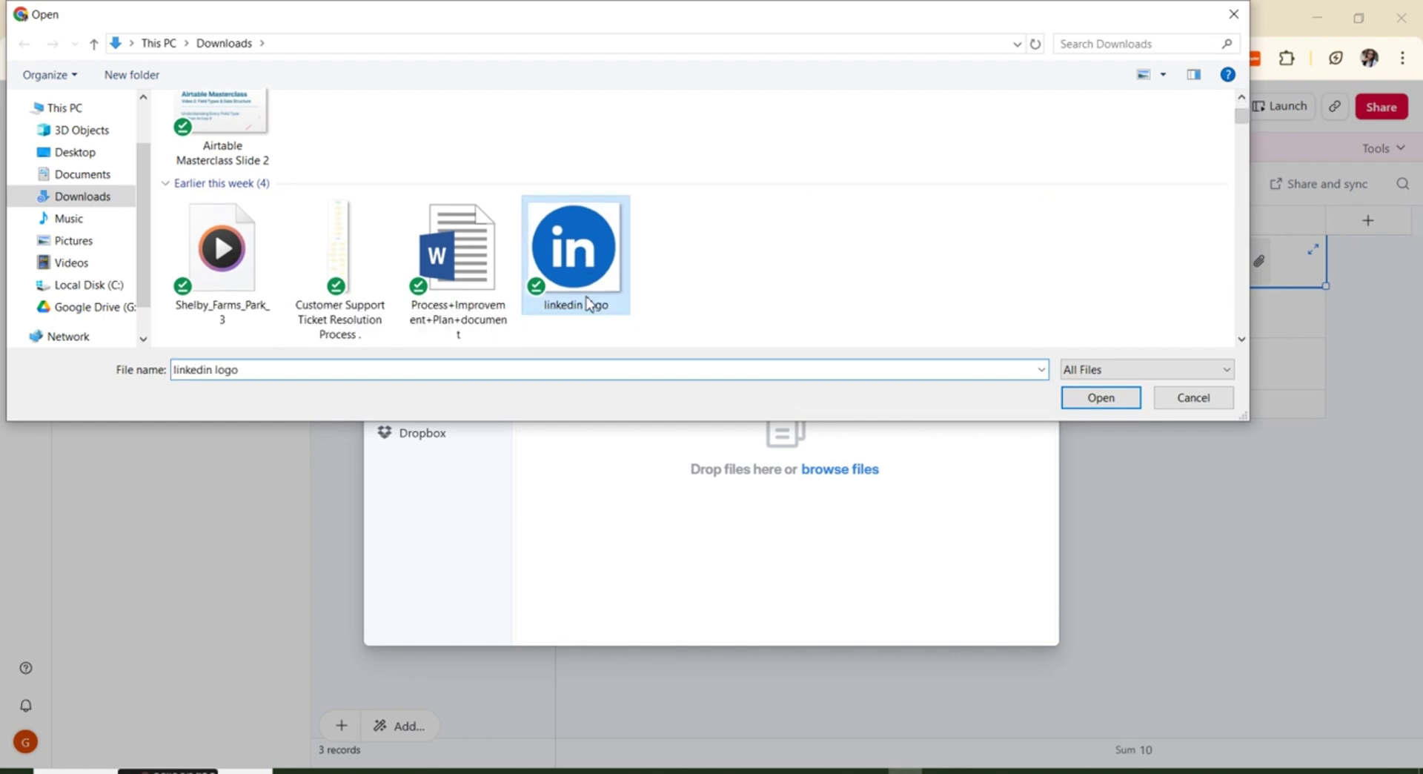
pyautogui.click(1094, 403)
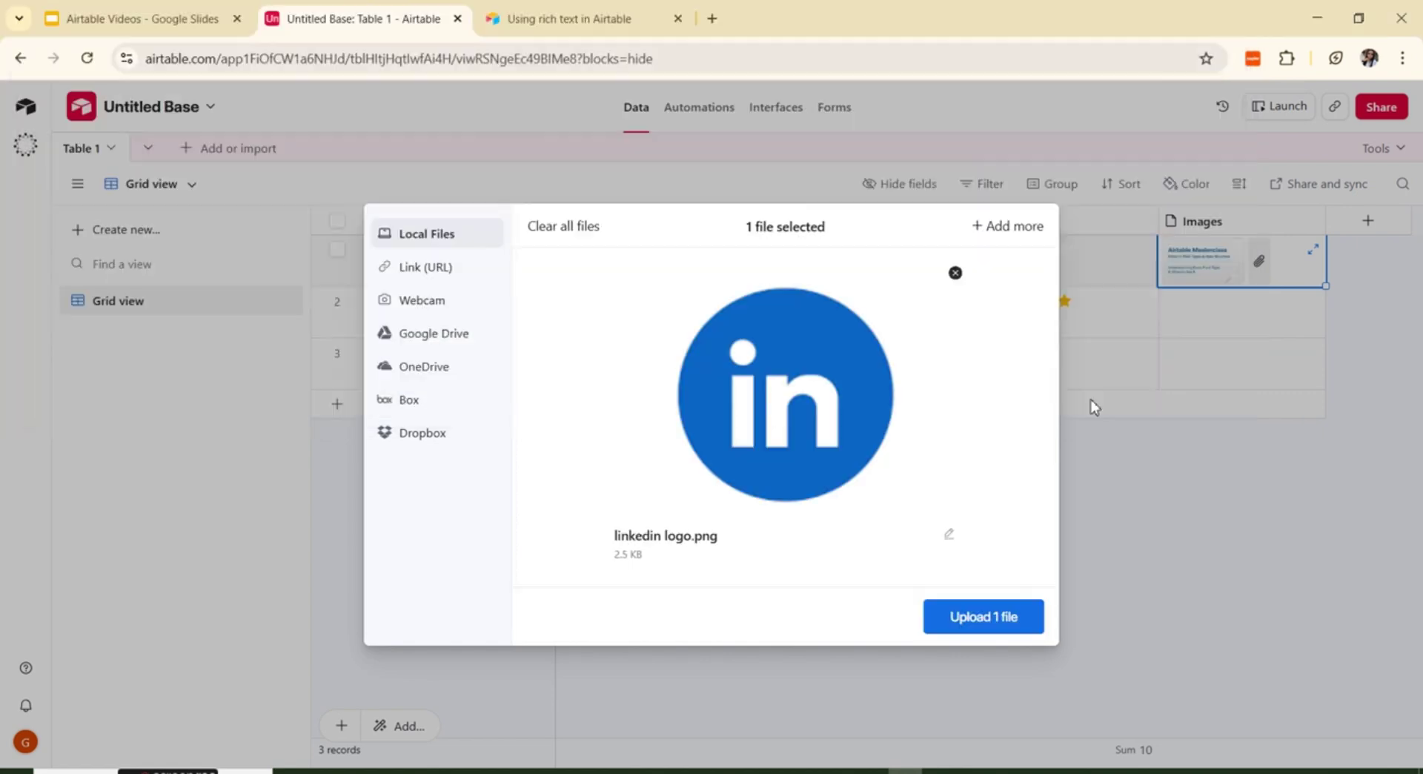
pyautogui.click(981, 619)
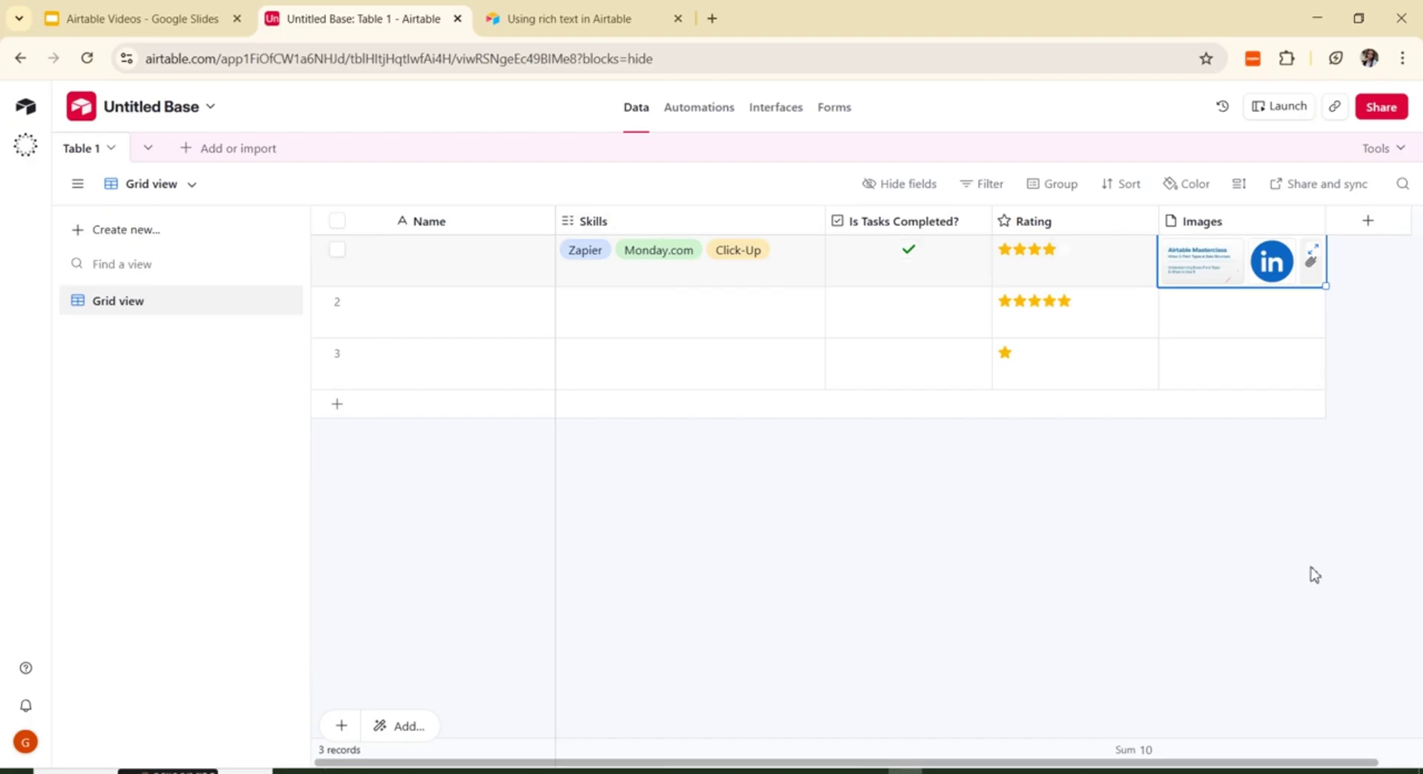
pyautogui.click(194, 187)
pyautogui.moveTo(178, 233)
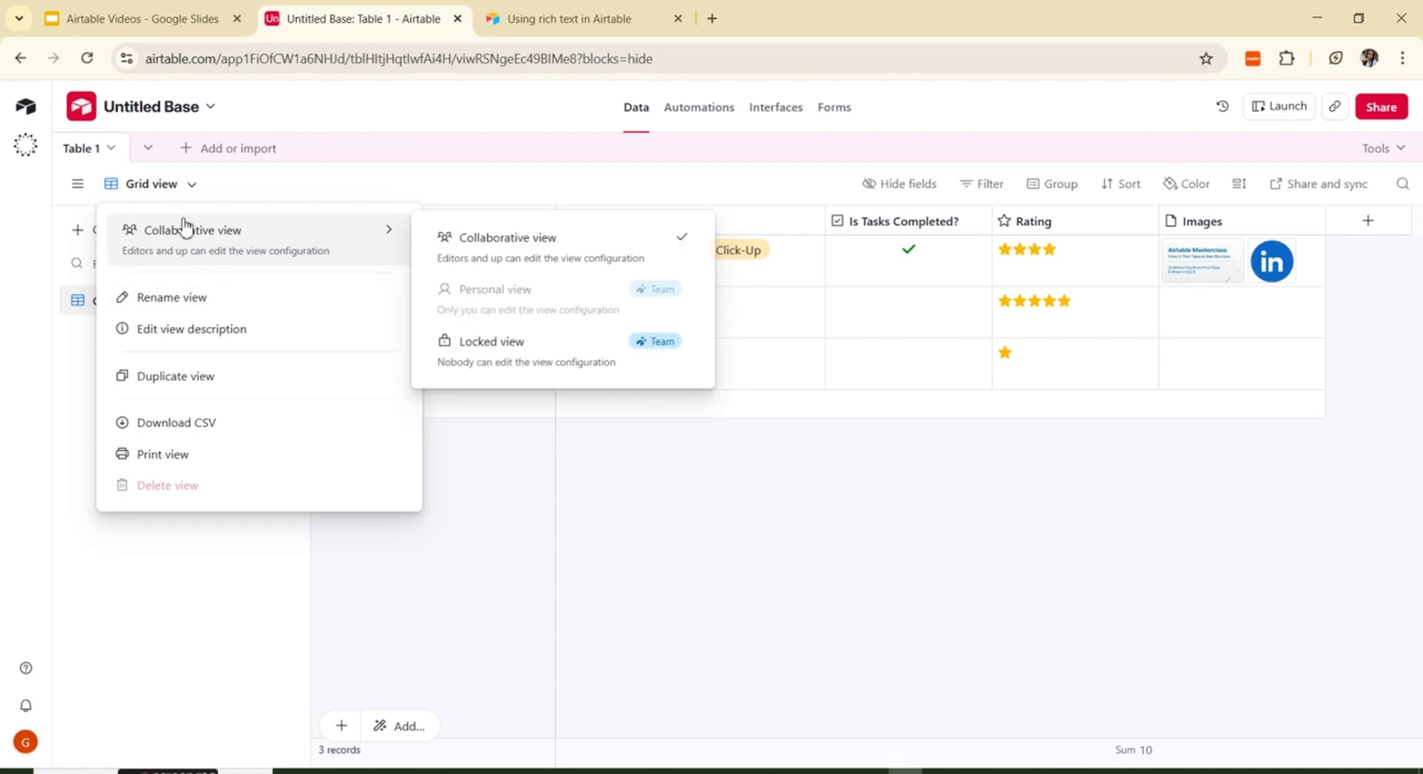
pyautogui.click(187, 184)
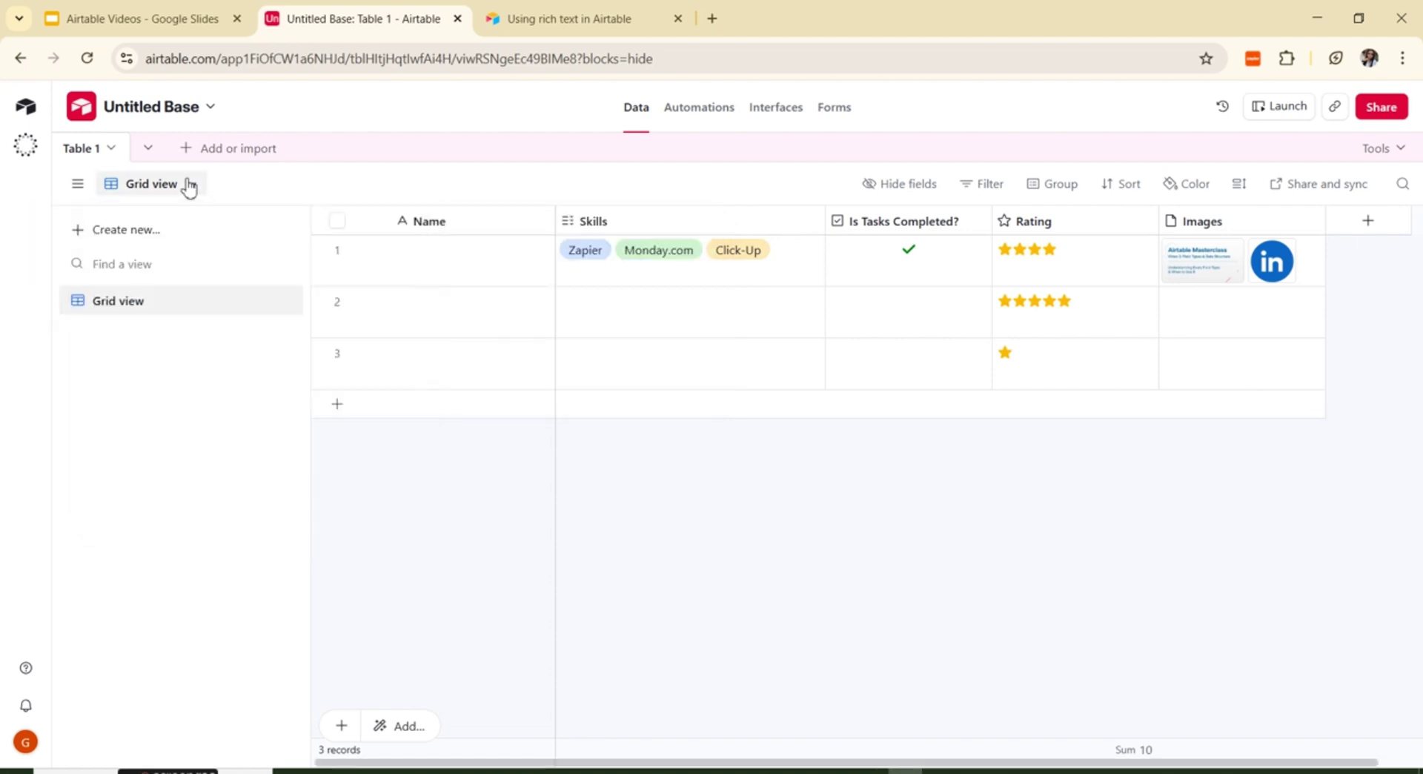
pyautogui.click(101, 234)
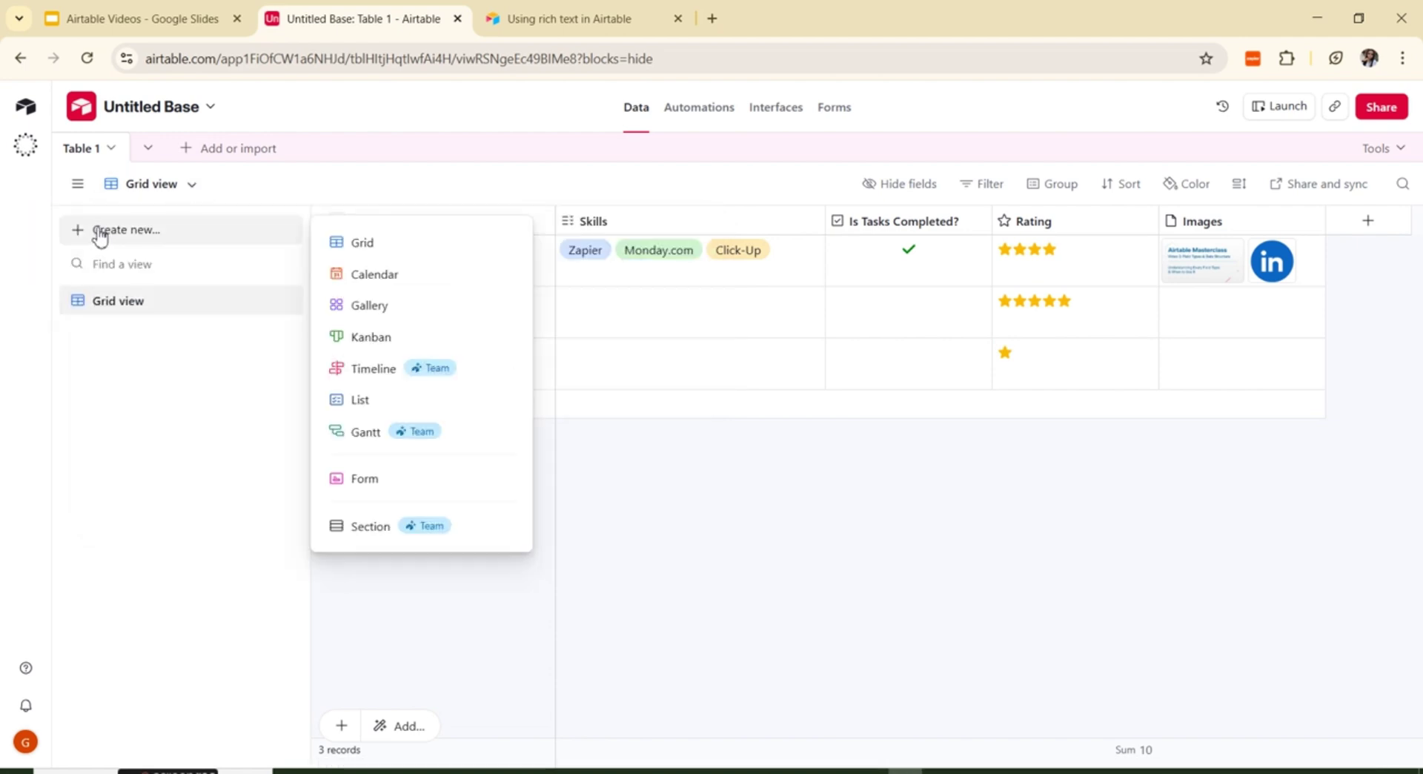
pyautogui.click(372, 316)
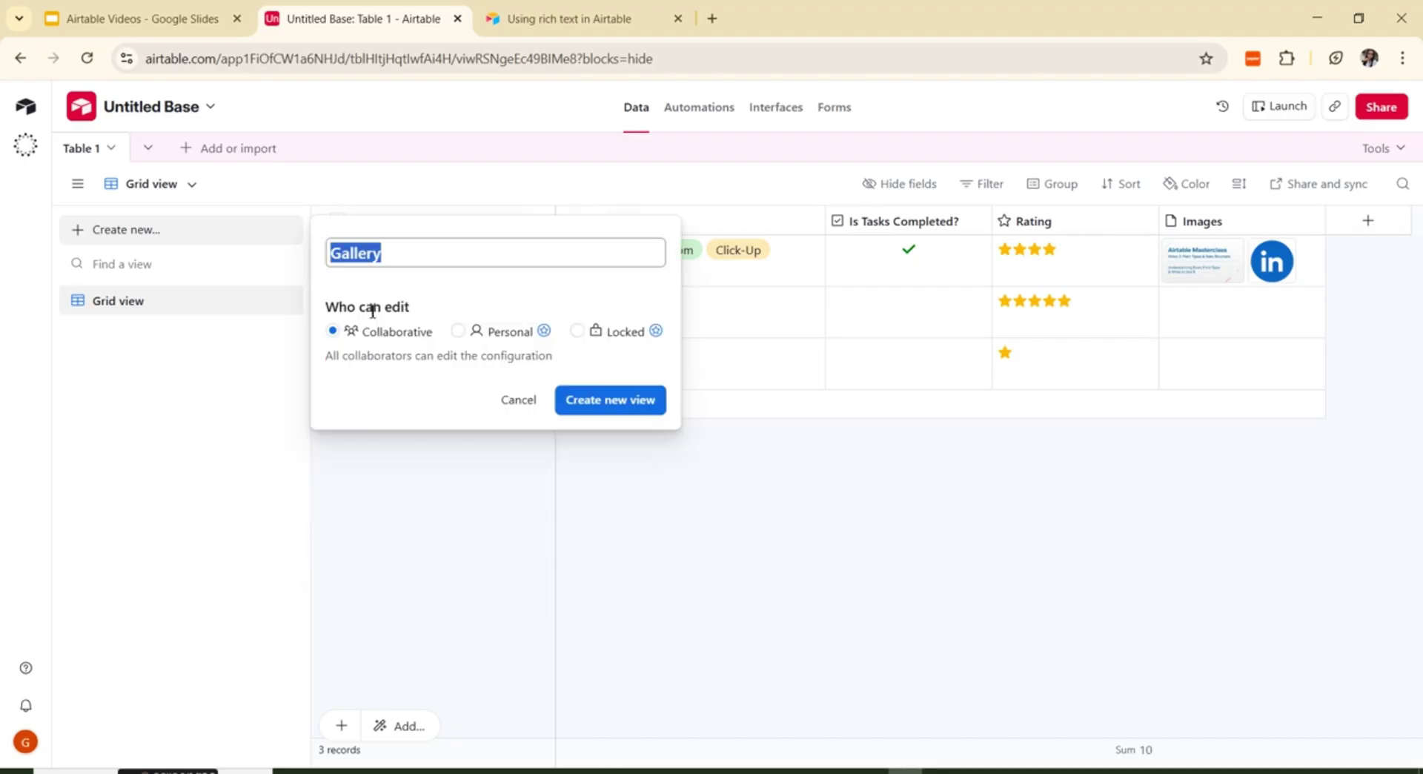
pyautogui.click(626, 400)
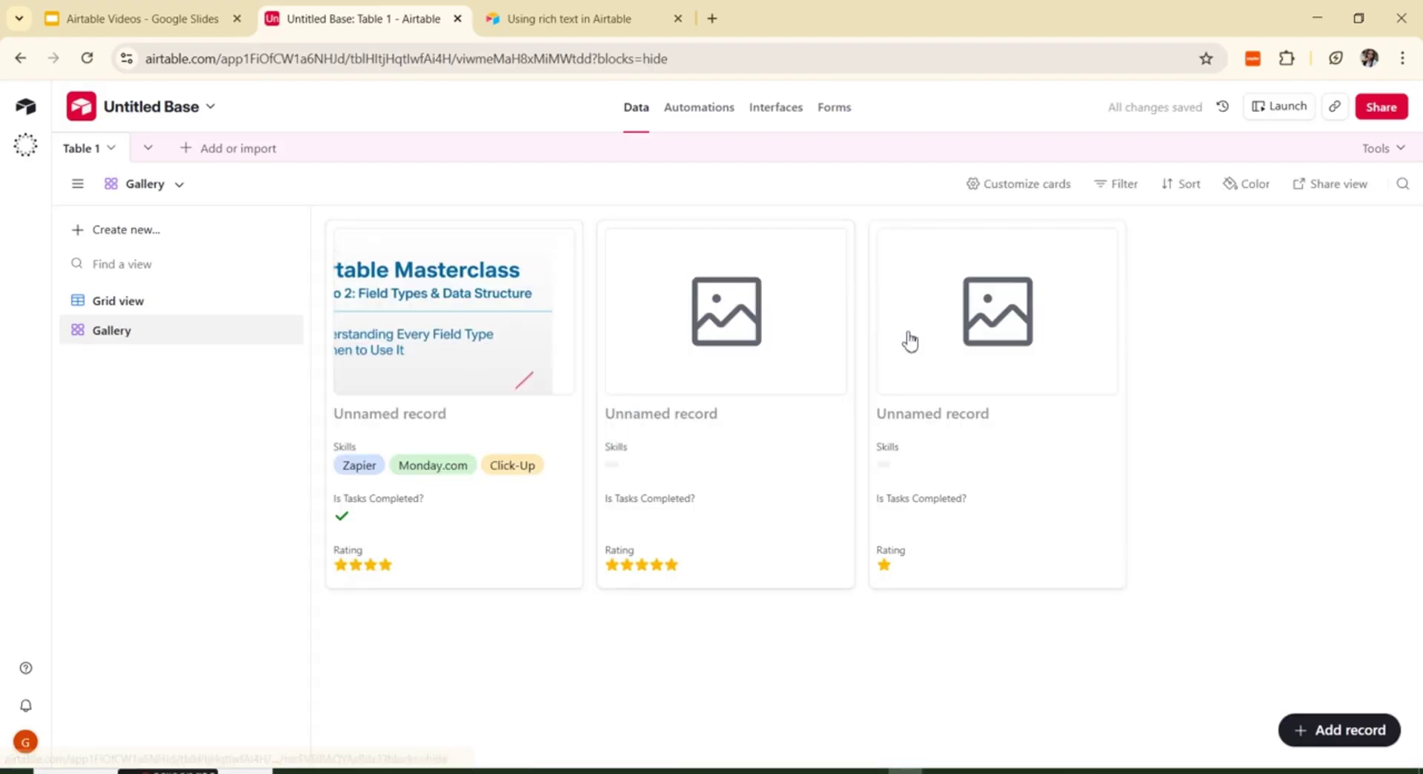
pyautogui.hscroll(2, 489, 360)
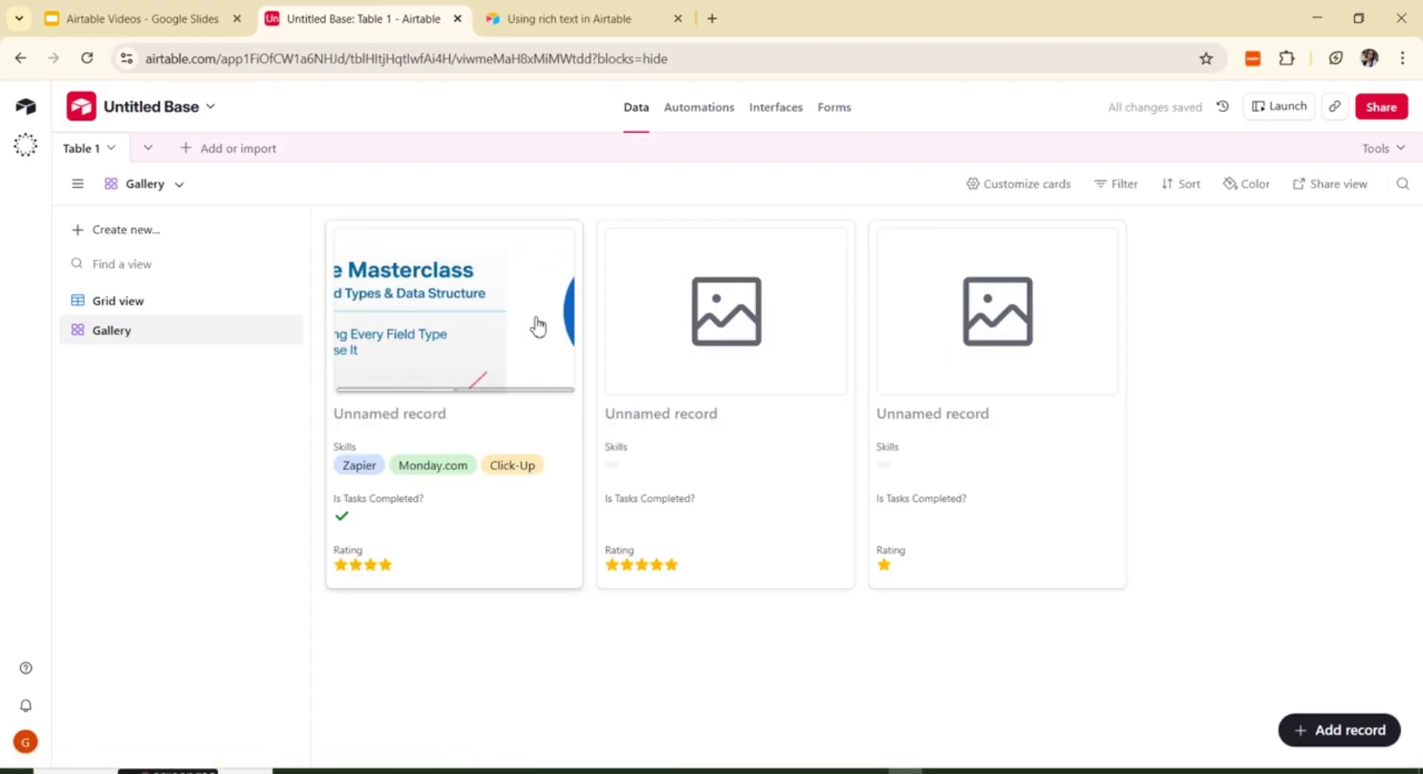
pyautogui.hscroll(2, 536, 323)
pyautogui.hscroll(-3, 570, 382)
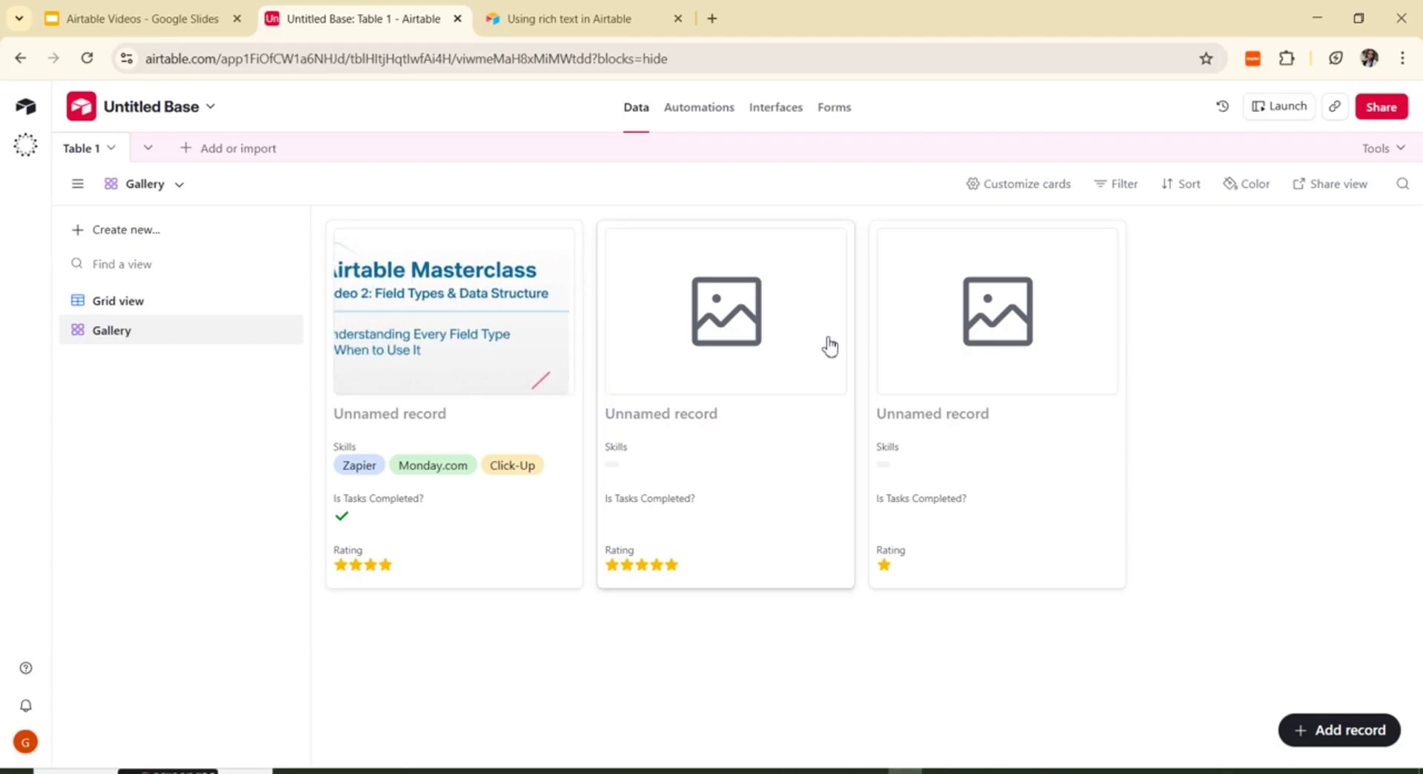
pyautogui.hscroll(3, 447, 358)
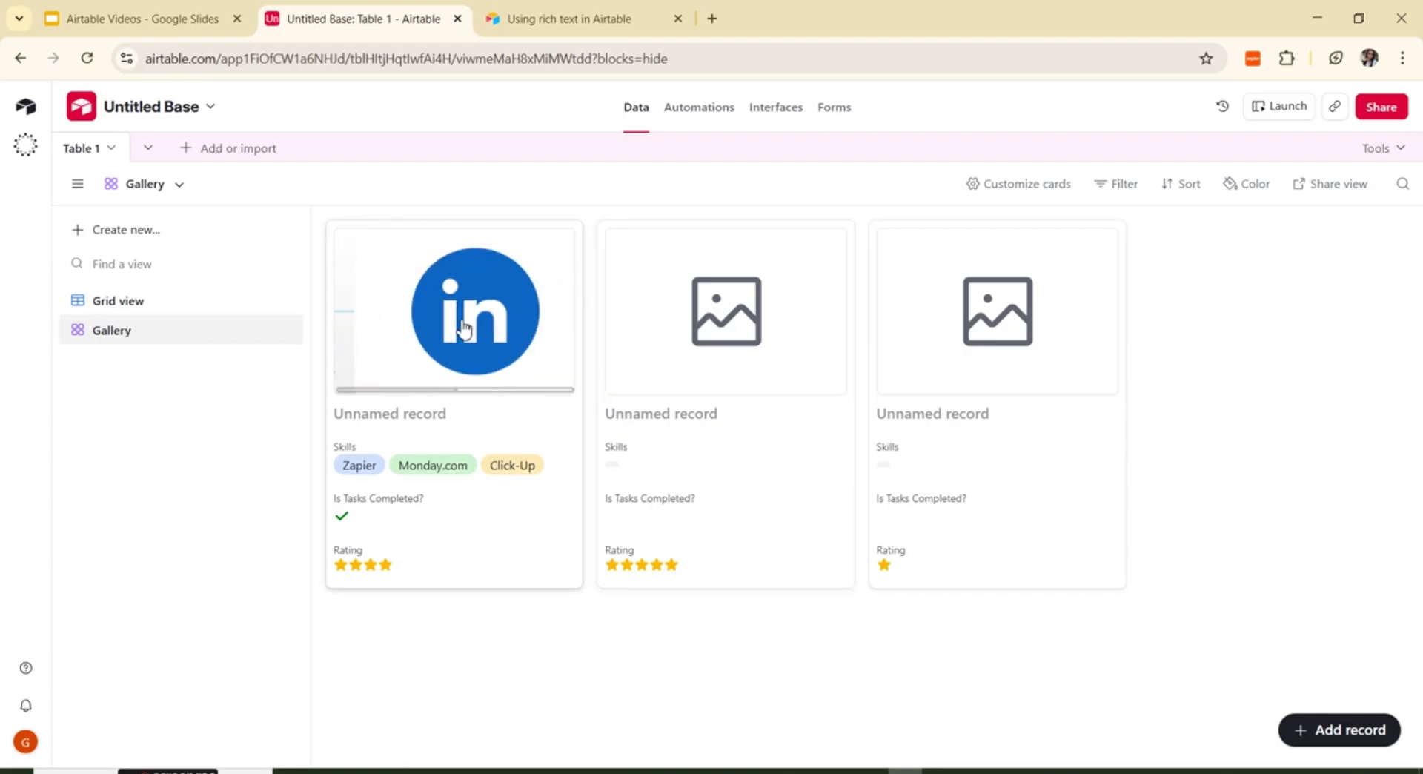
pyautogui.hscroll(-3, 518, 348)
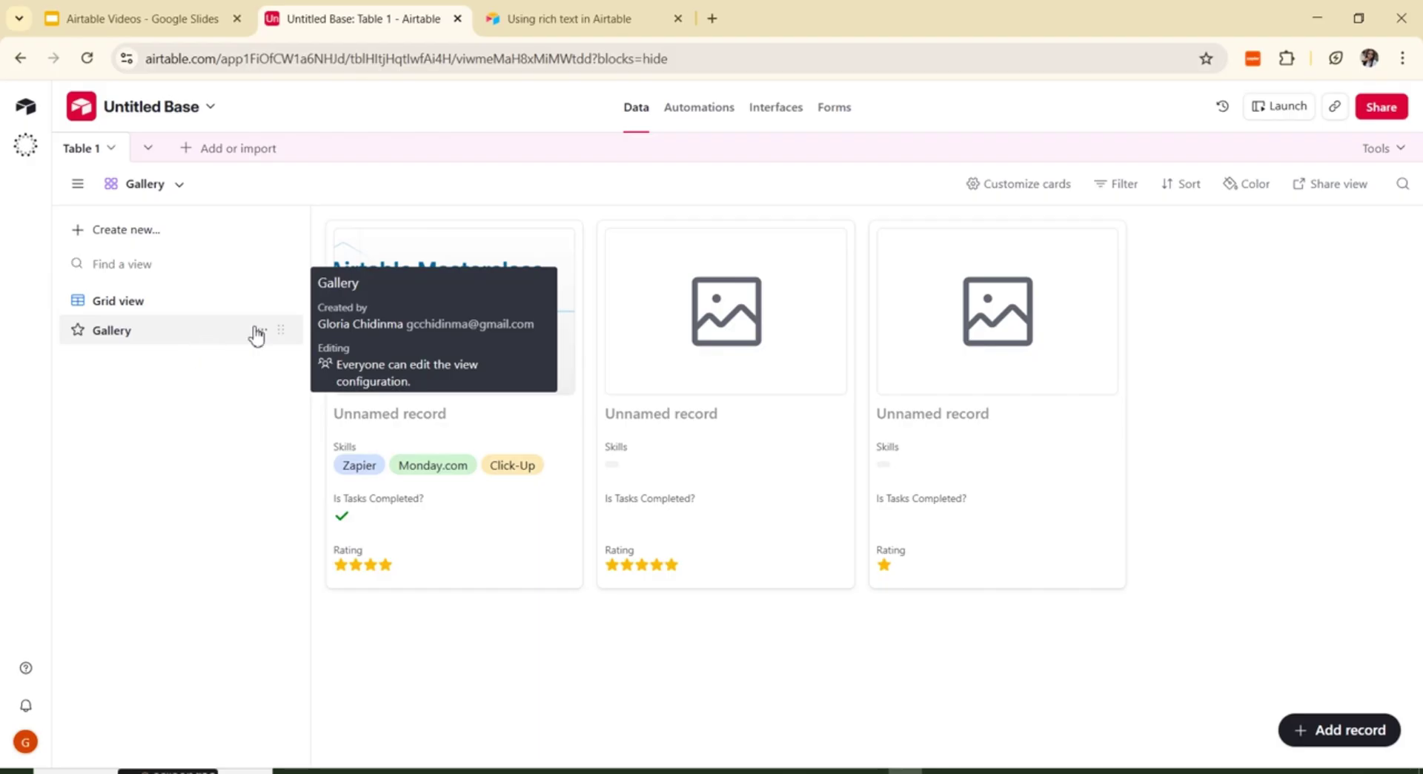
pyautogui.click(261, 330)
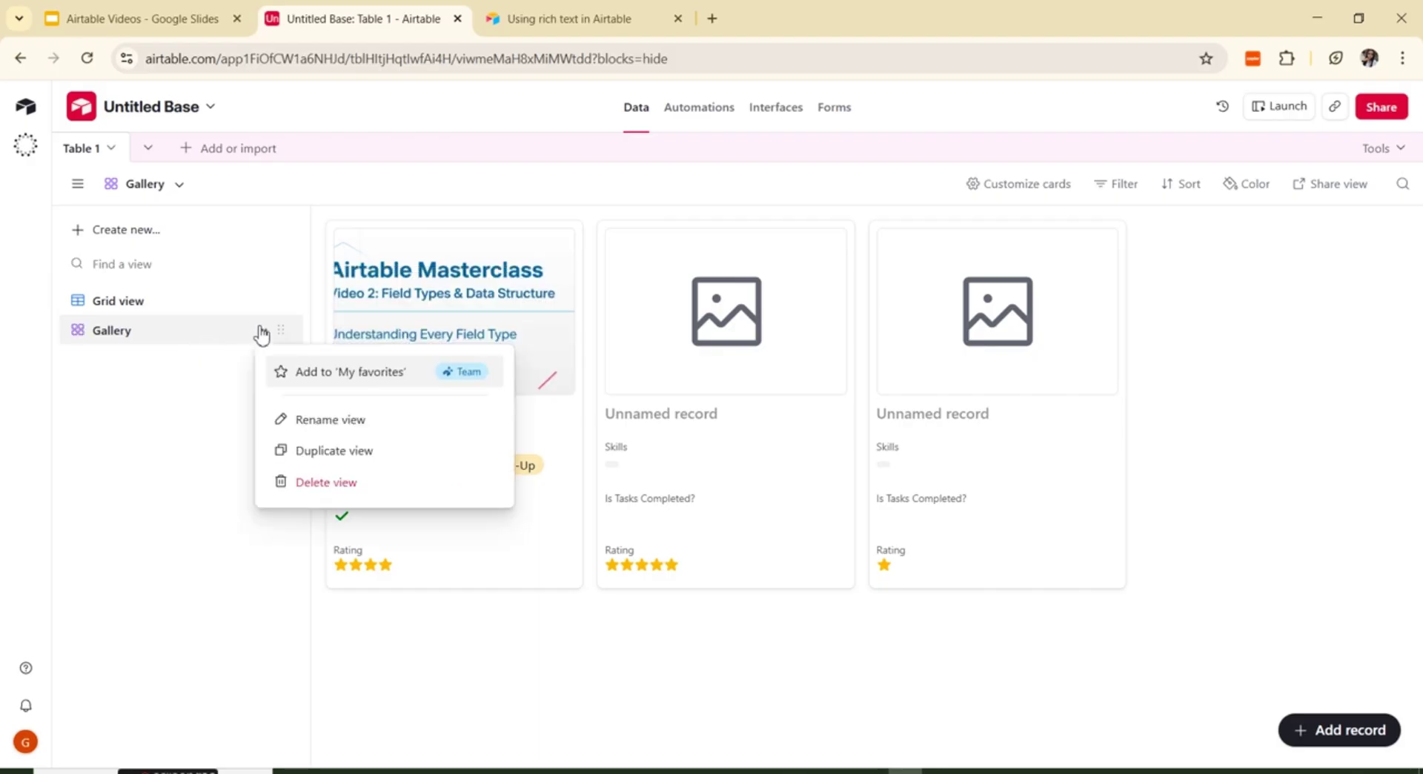
pyautogui.click(331, 483)
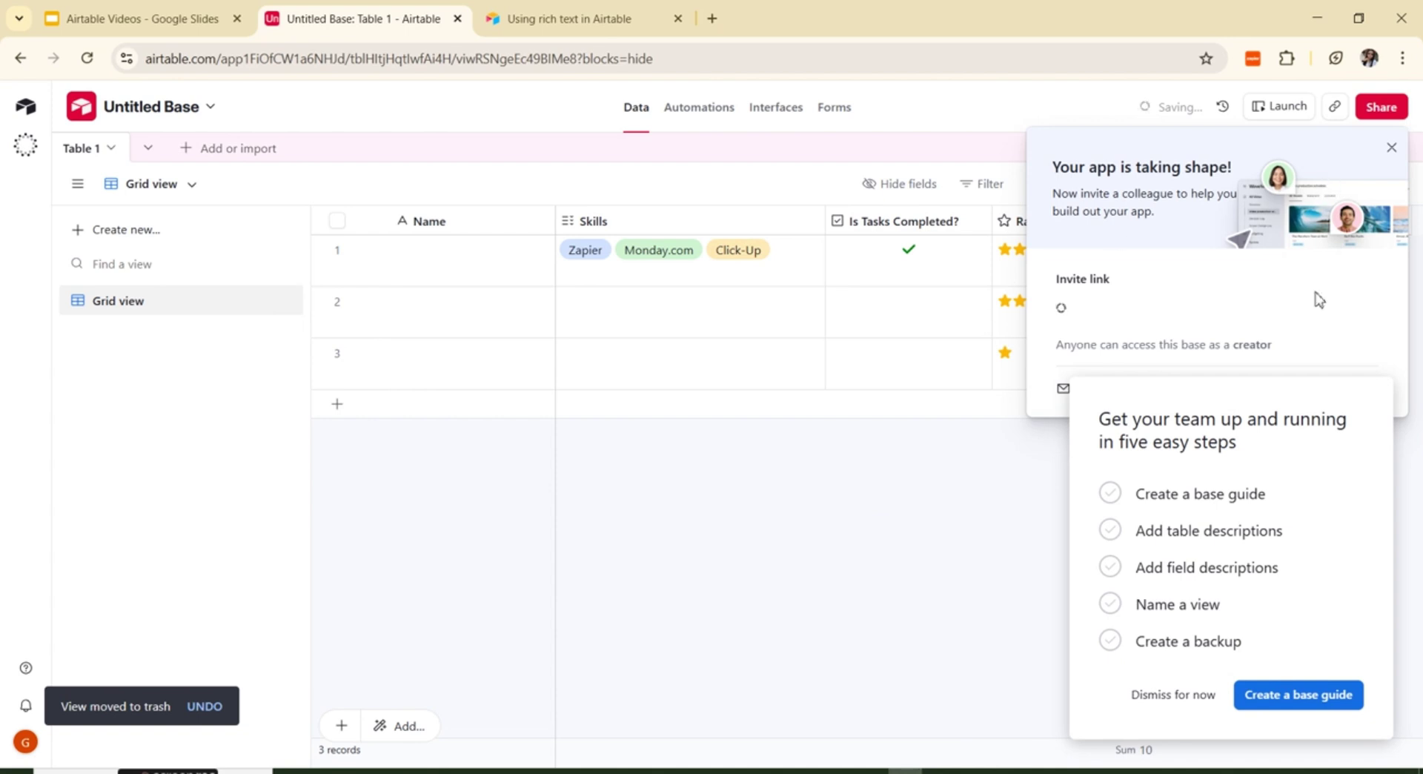
# Step: Close the invite-colleagues popup and dismiss the getting-started checklist
pyautogui.click(1392, 151)
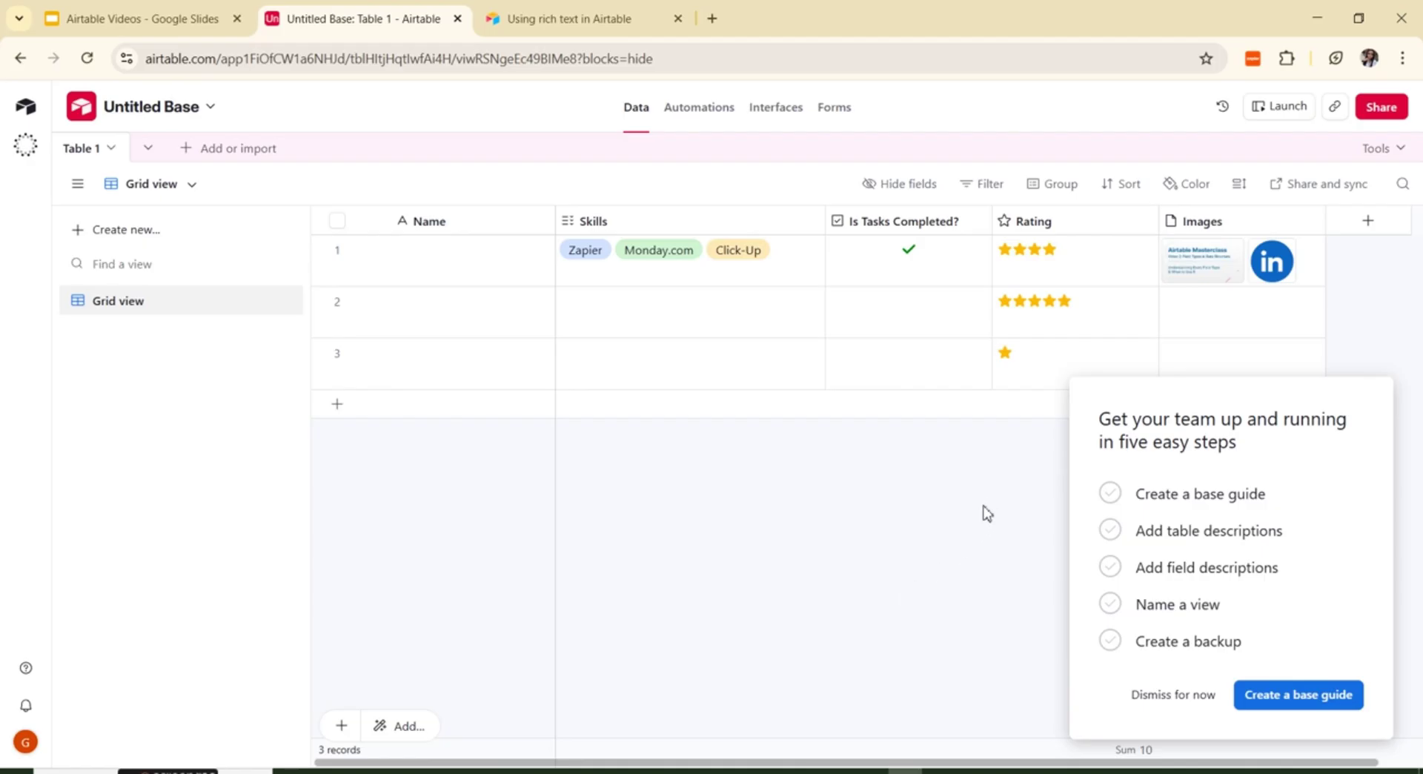
pyautogui.click(1170, 693)
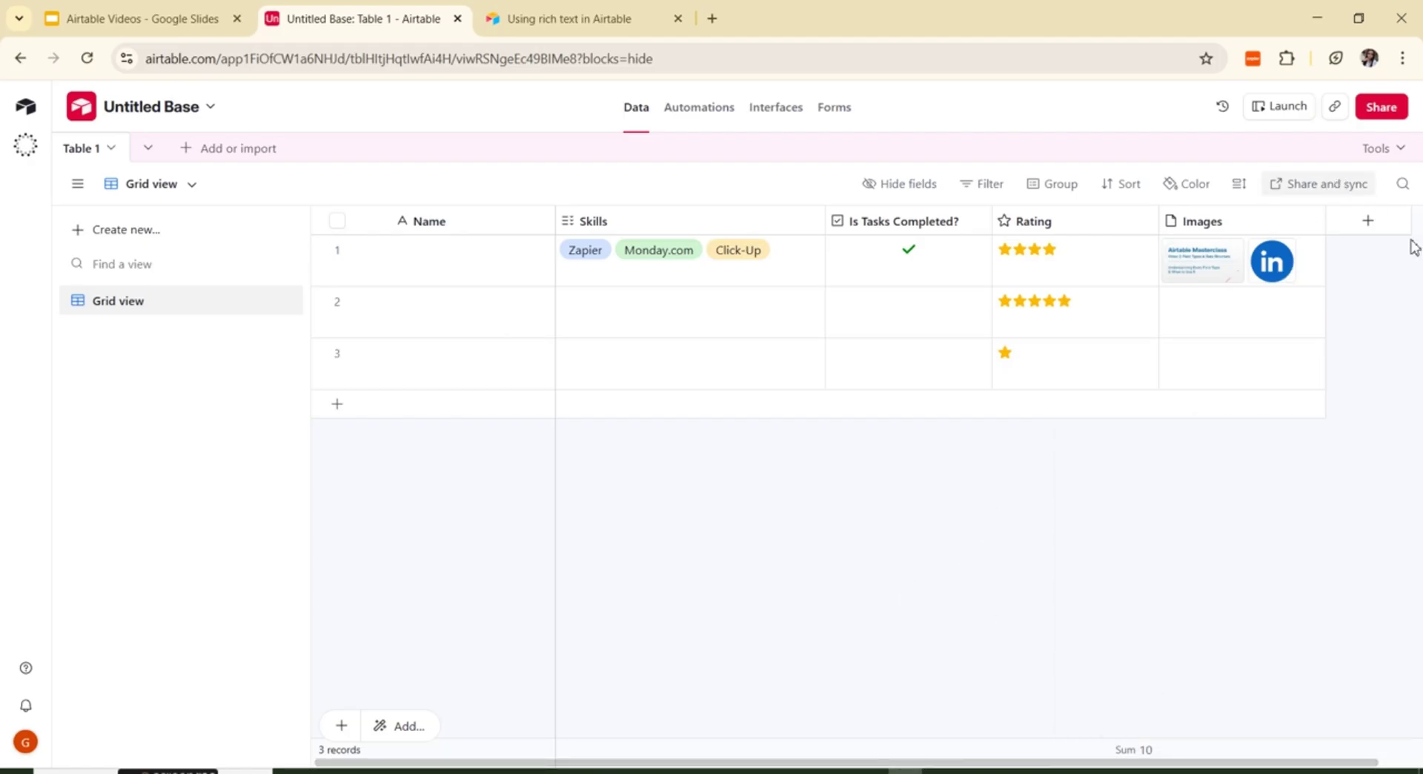
# Step: Create a URL field named 'Website' after Images
pyautogui.click(1367, 221)
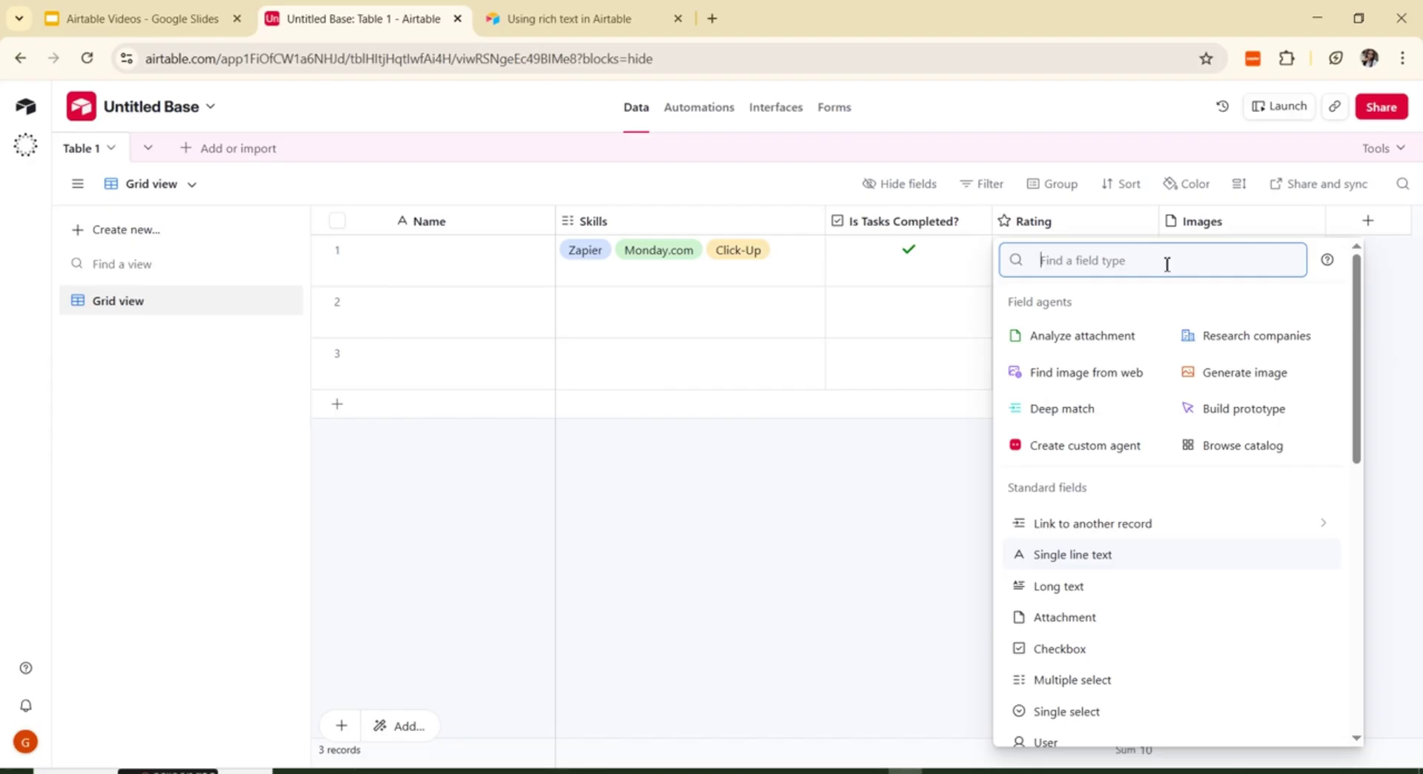
pyautogui.write('ur')
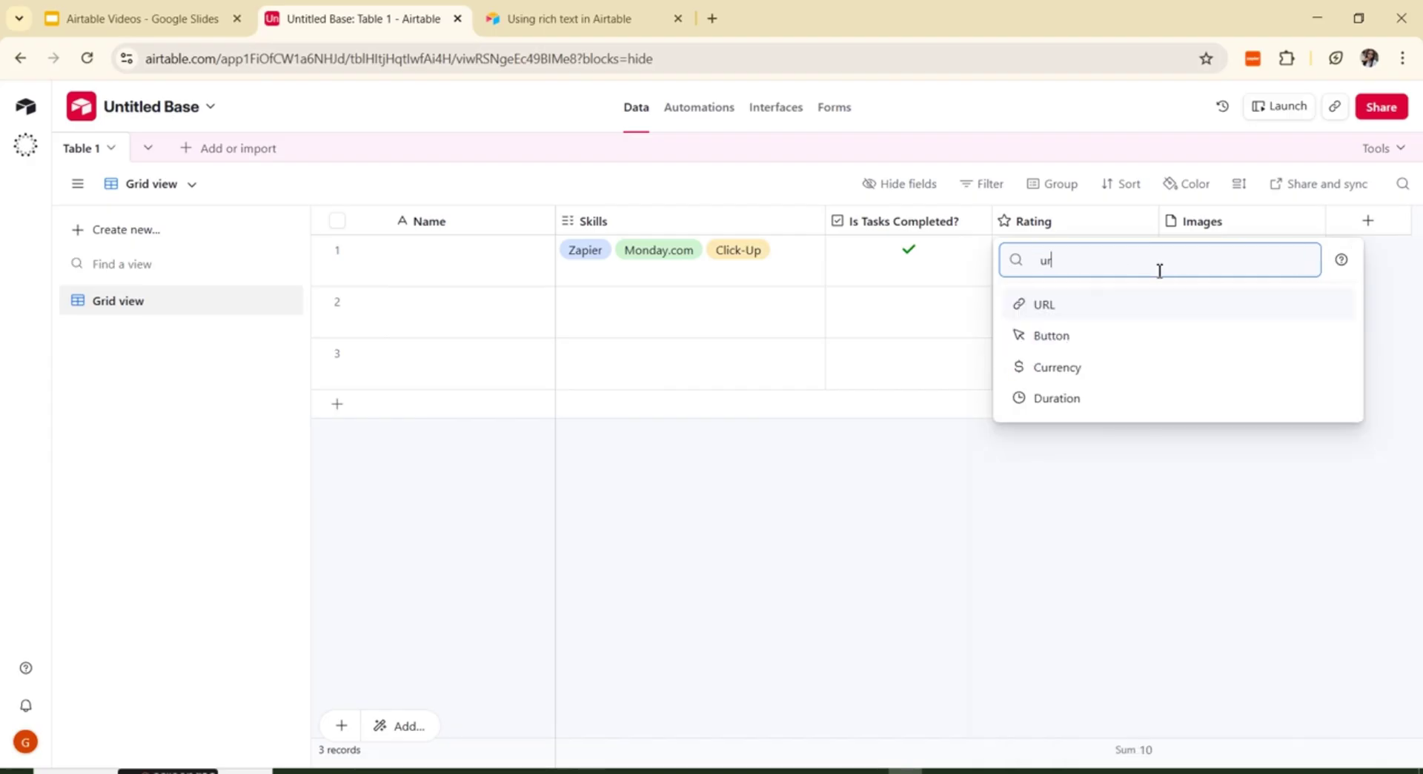
pyautogui.write('l')
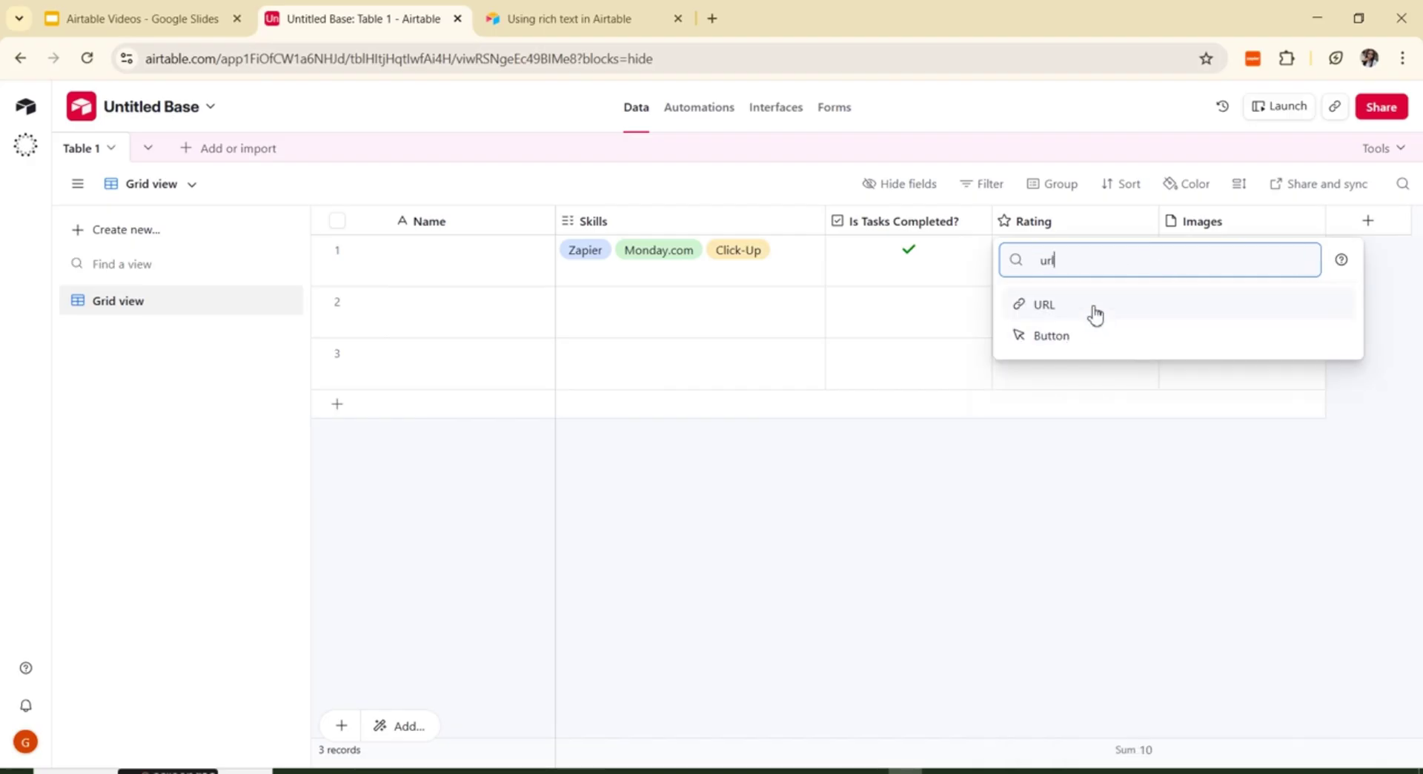
pyautogui.click(1095, 310)
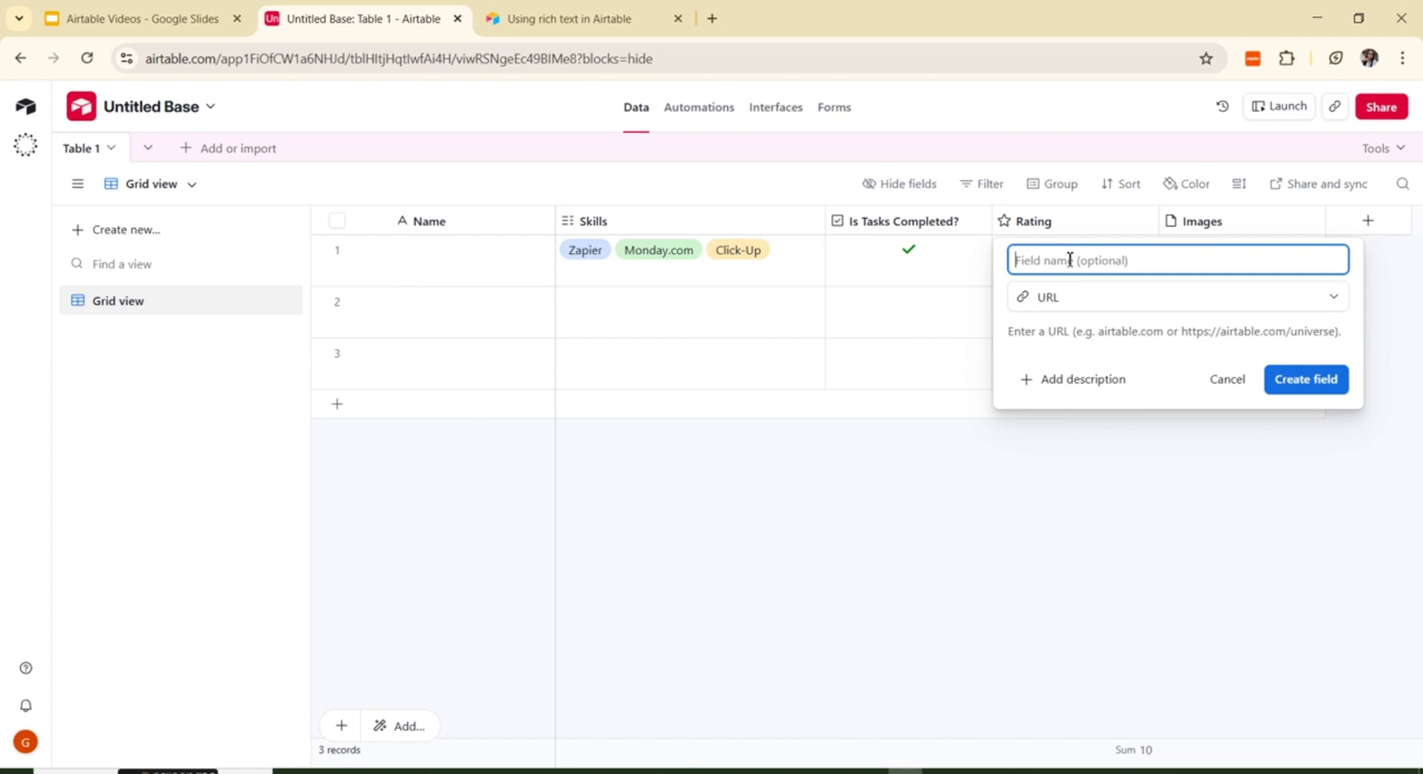
pyautogui.write('W')
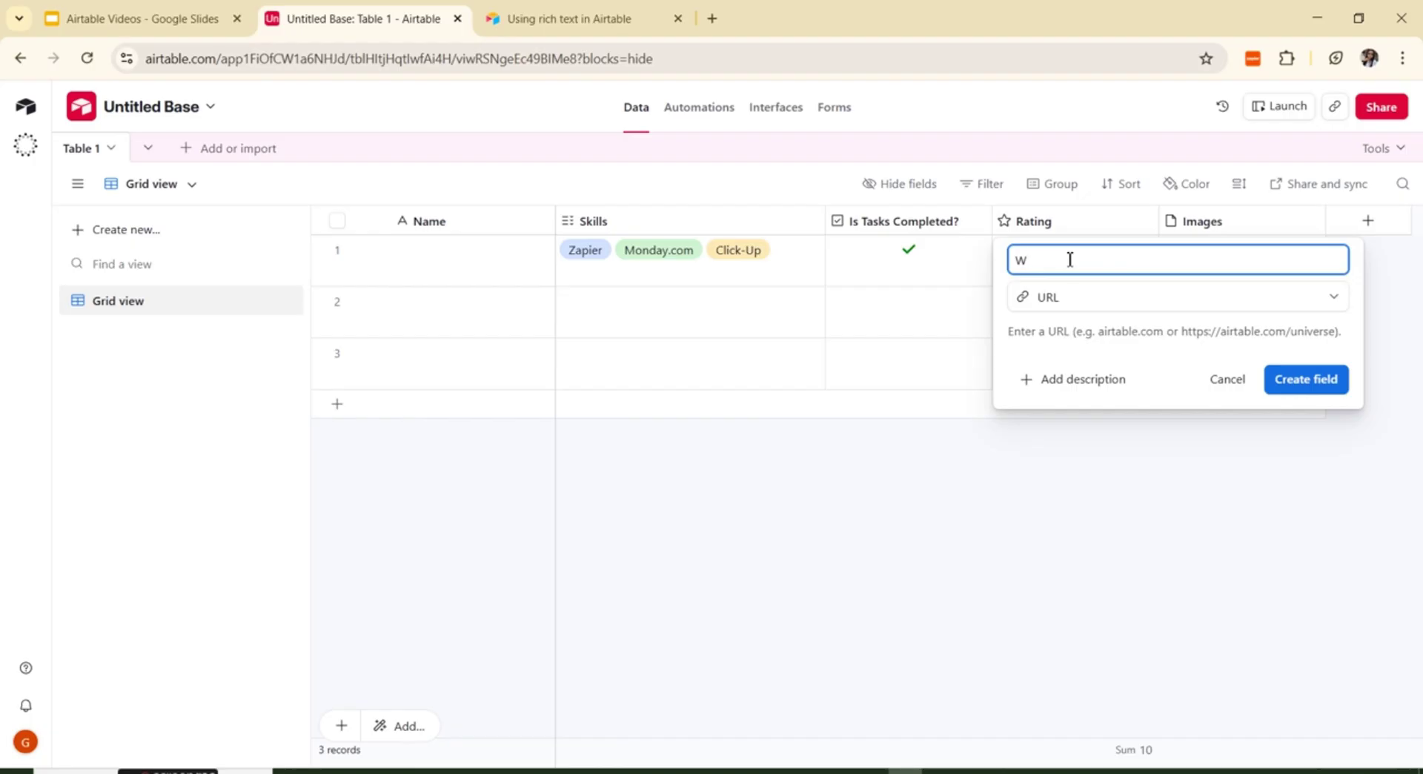
pyautogui.write('ebsite')
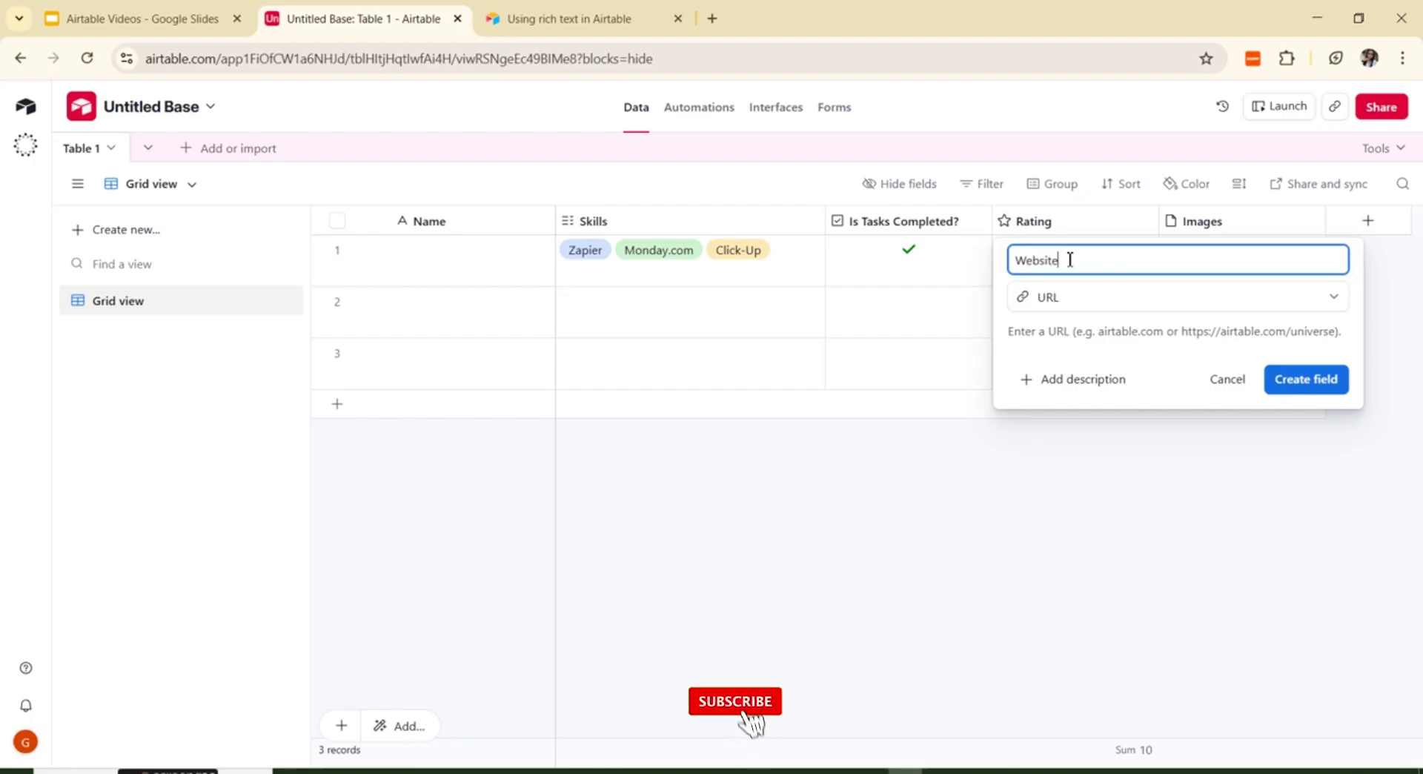
pyautogui.click(1316, 379)
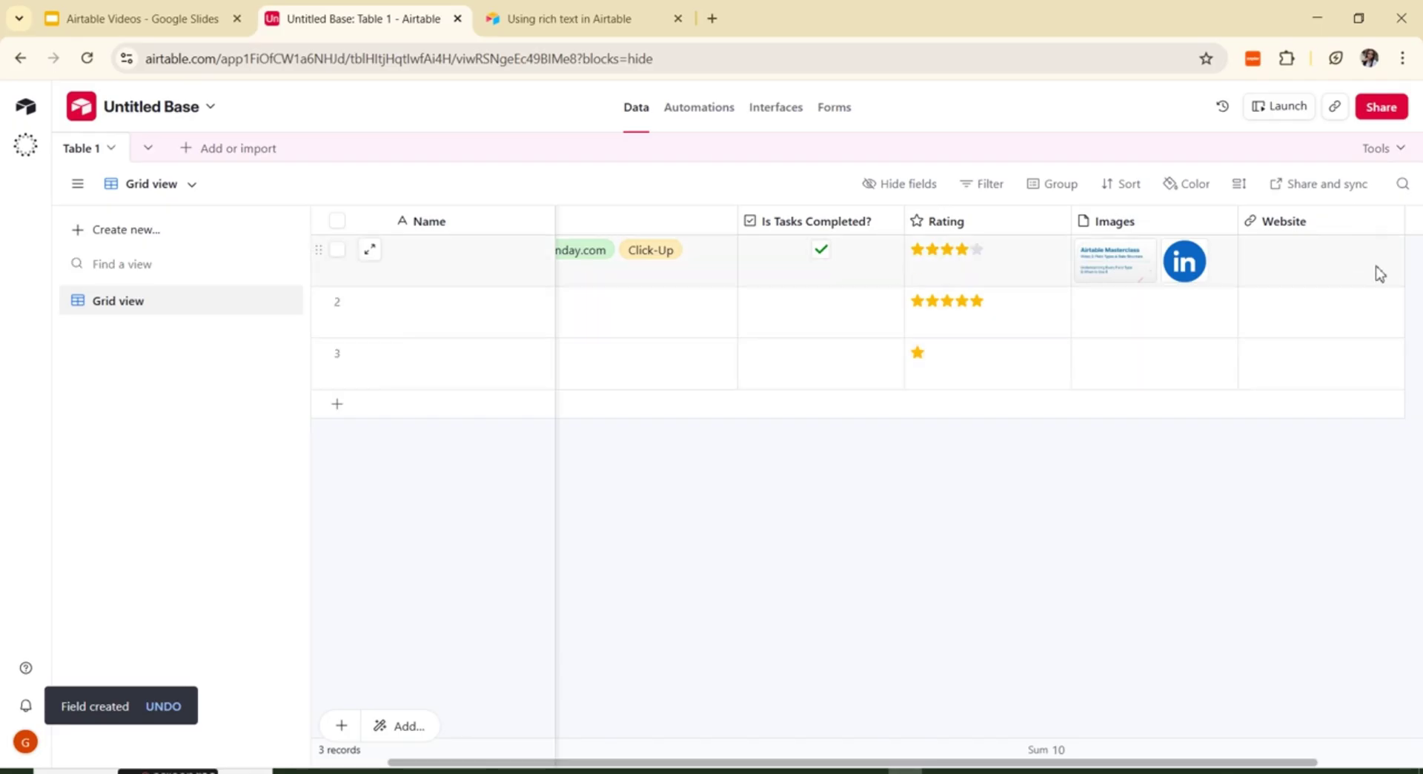
pyautogui.click(1269, 274)
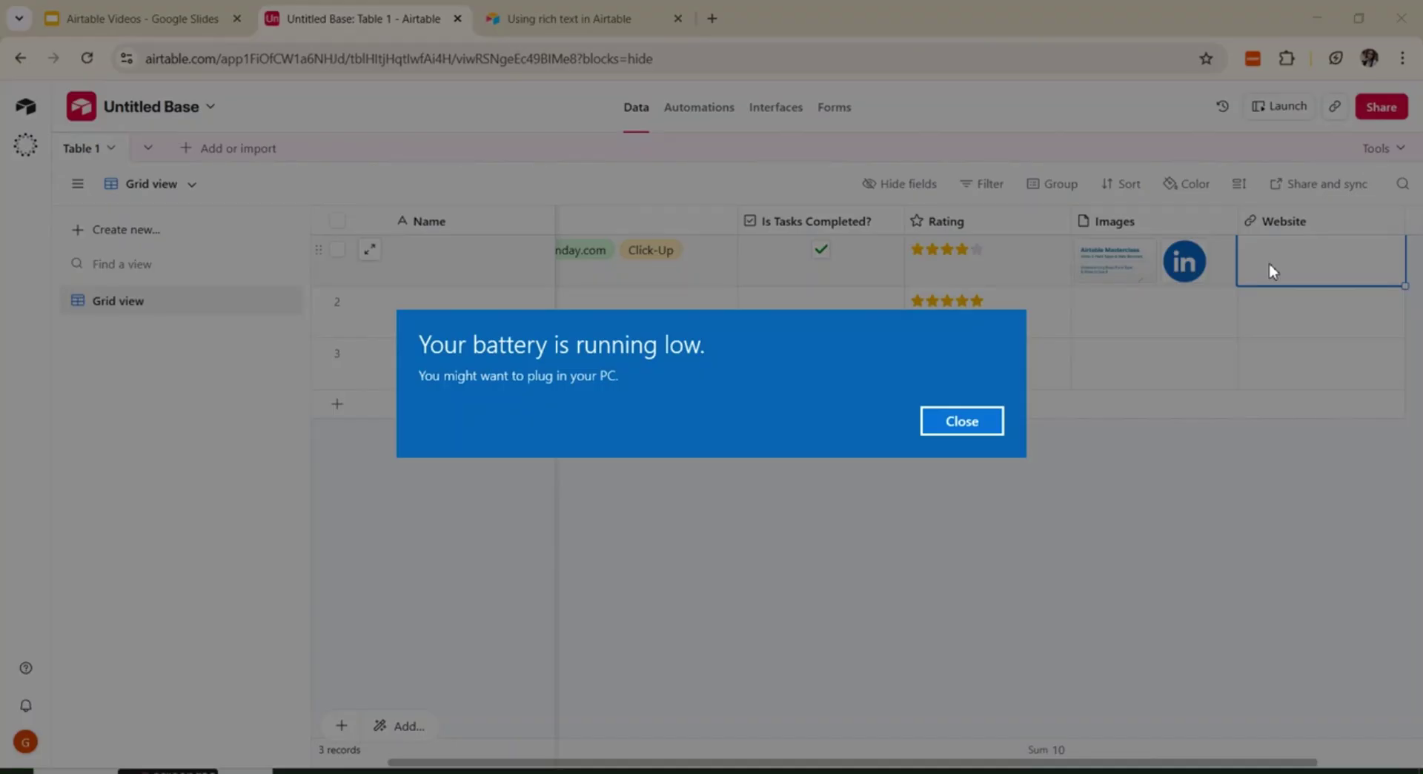
pyautogui.click(962, 421)
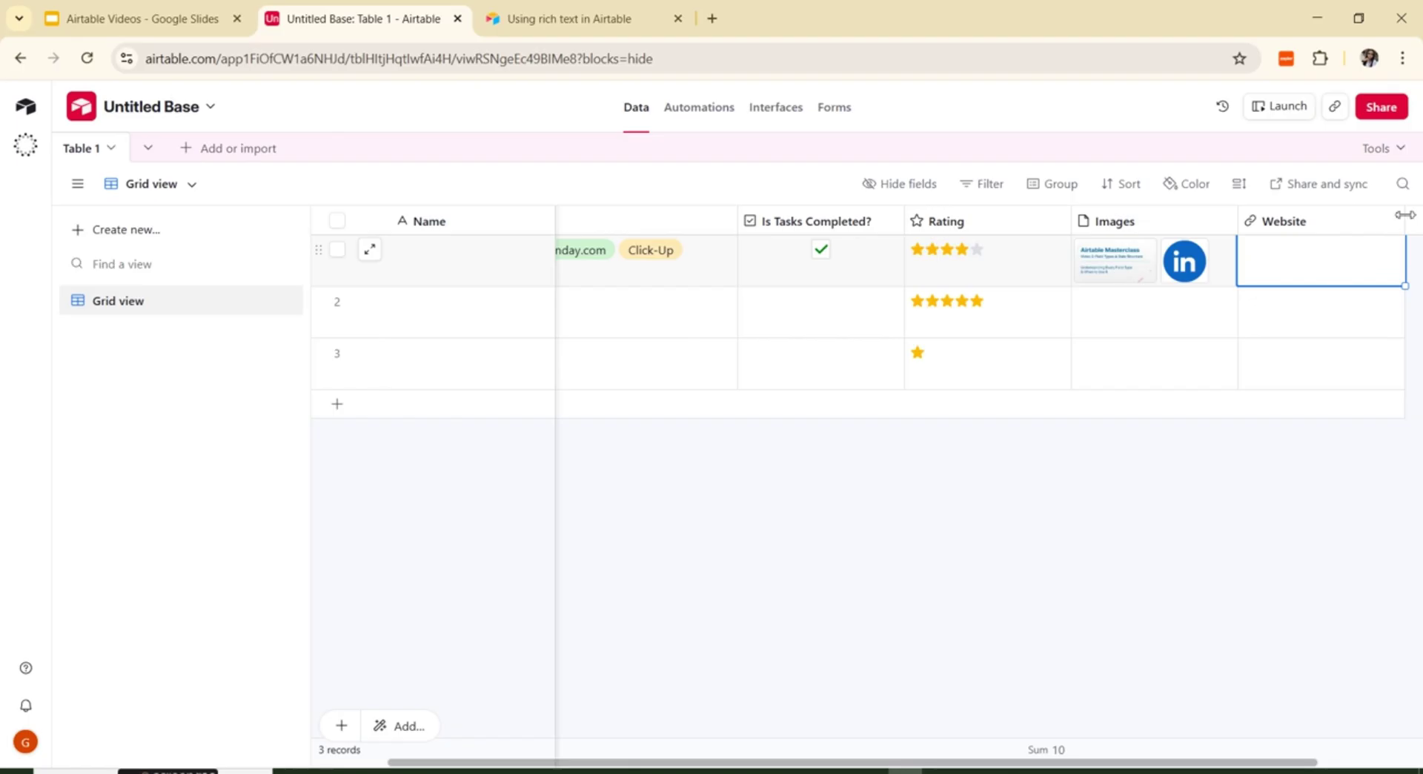
pyautogui.hscroll(3, 974, 763)
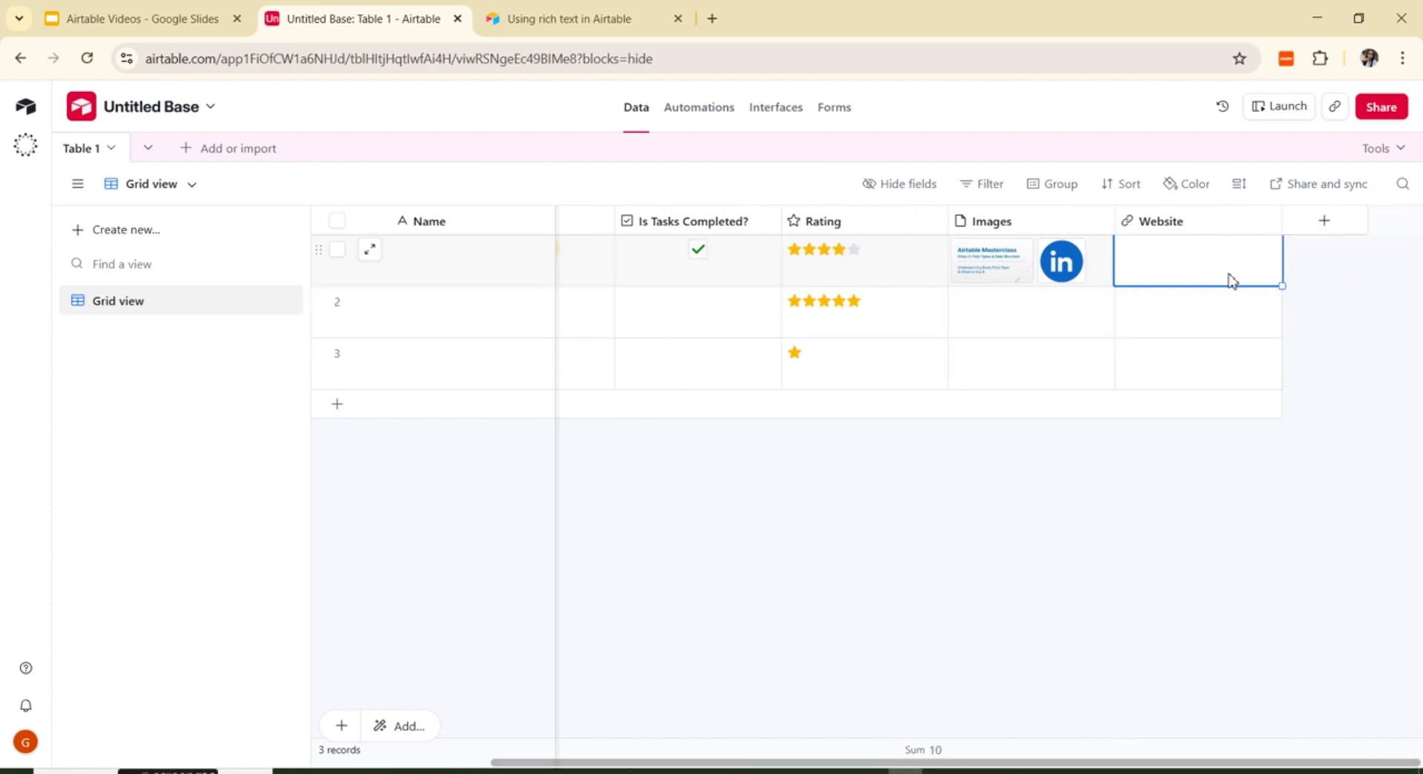
# Step: Create an Email-type field named 'Email' after Website
pyautogui.click(1324, 222)
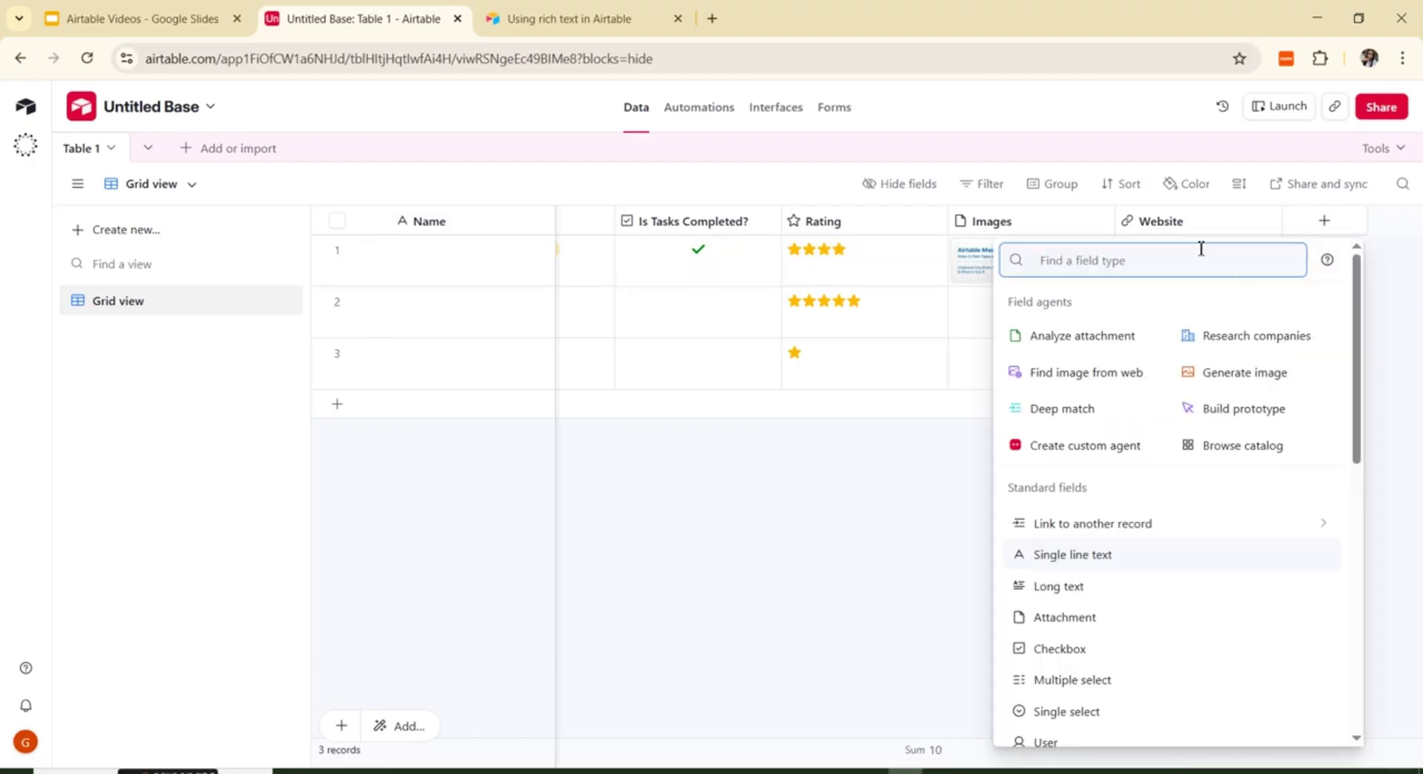
pyautogui.write('ema')
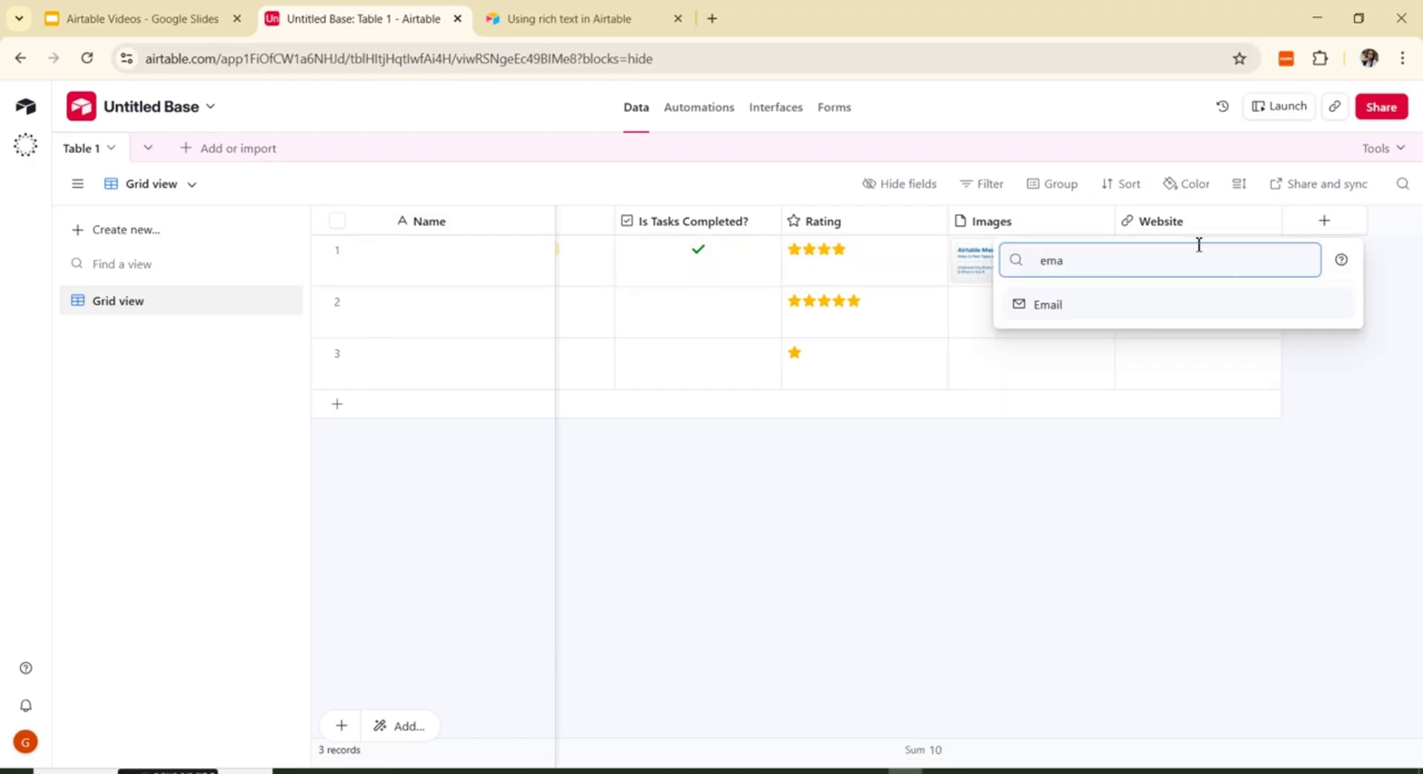
pyautogui.write('il')
pyautogui.click(1059, 305)
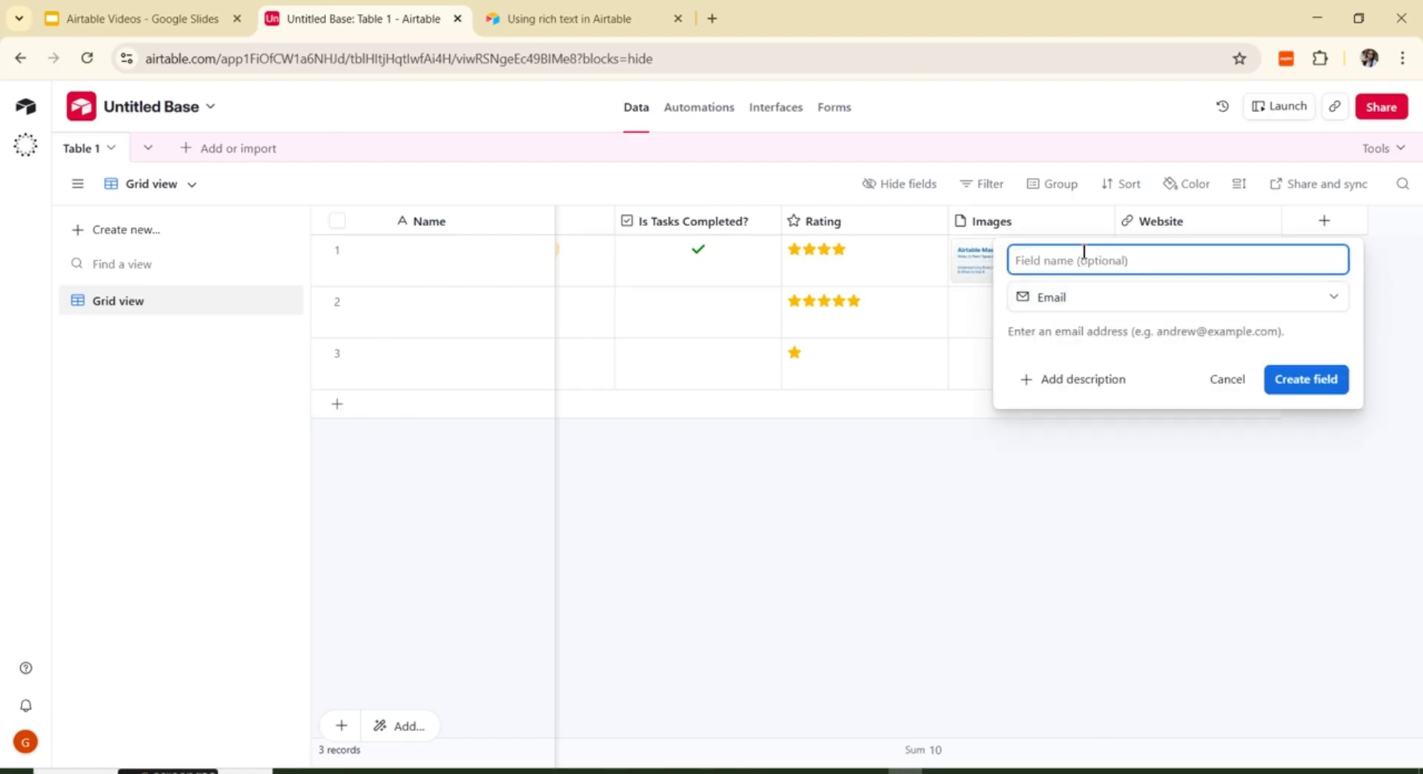
pyautogui.write('Email')
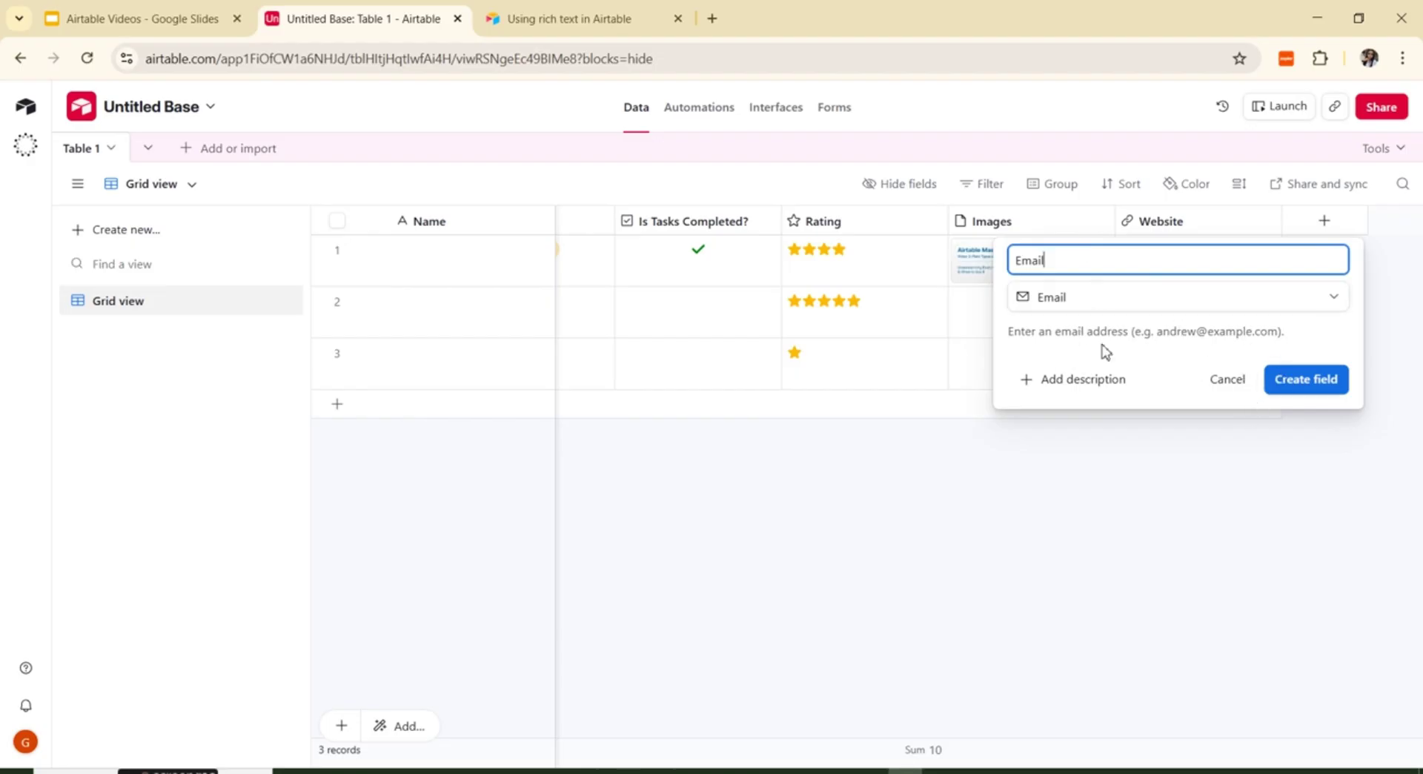
pyautogui.click(1305, 380)
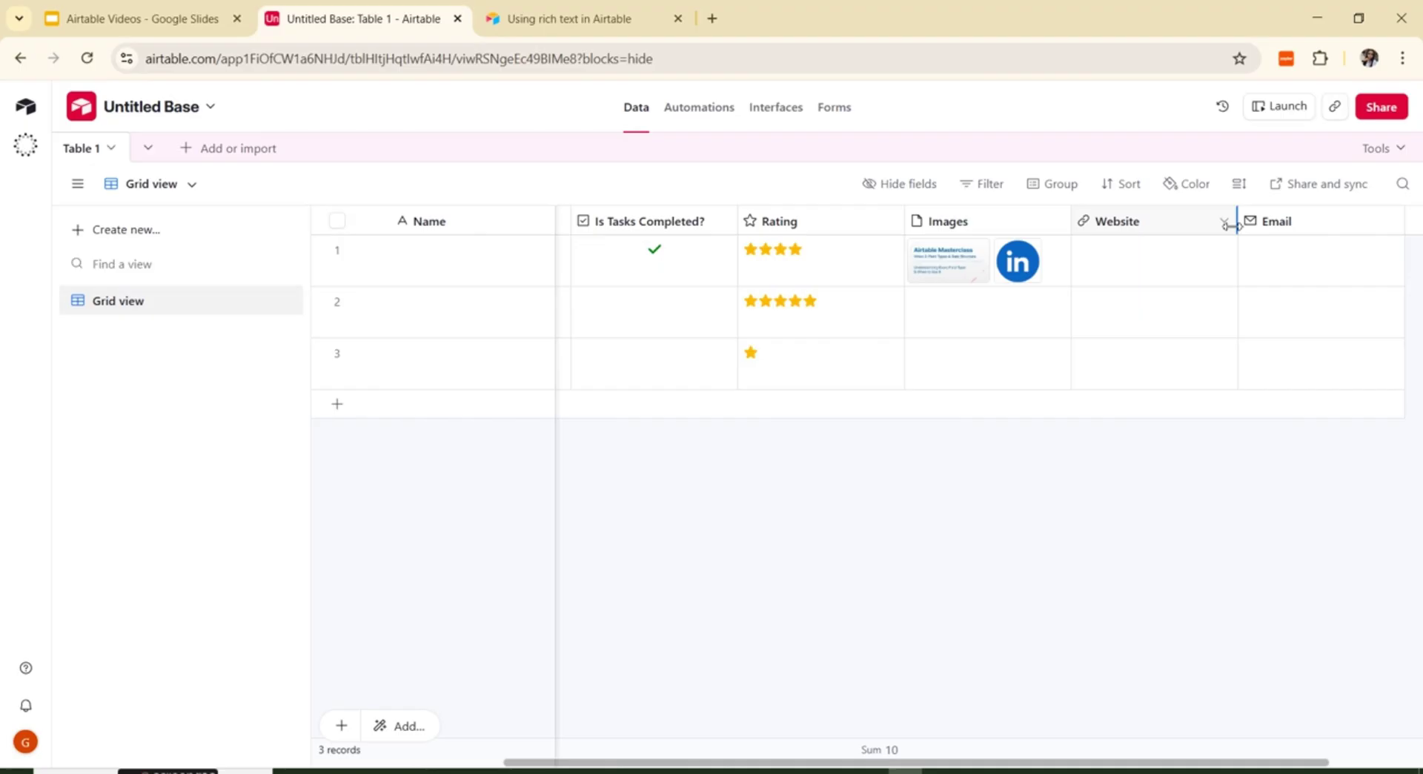
pyautogui.click(1285, 269)
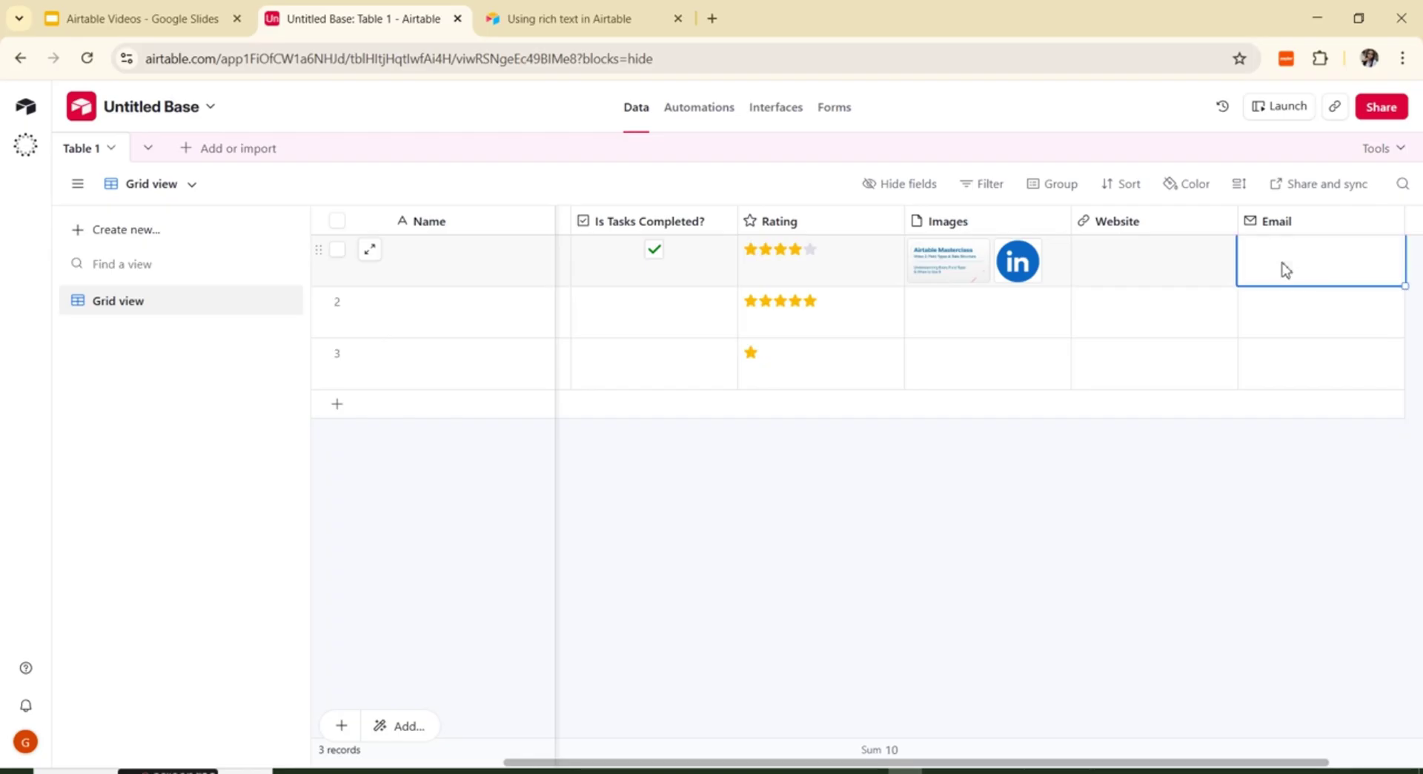
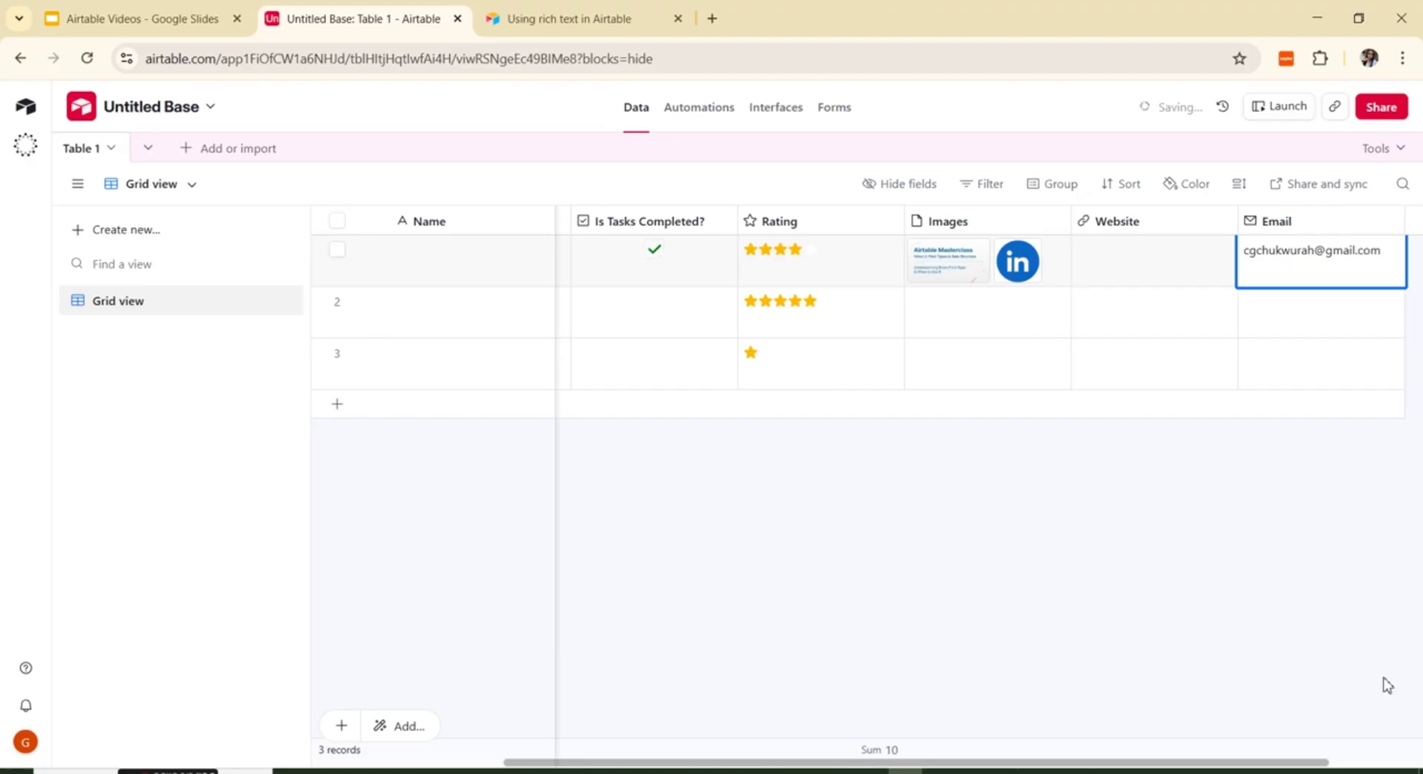
# Step: Enter the contact's e-mail address in row 1's Email cell
pyautogui.click(1381, 681)
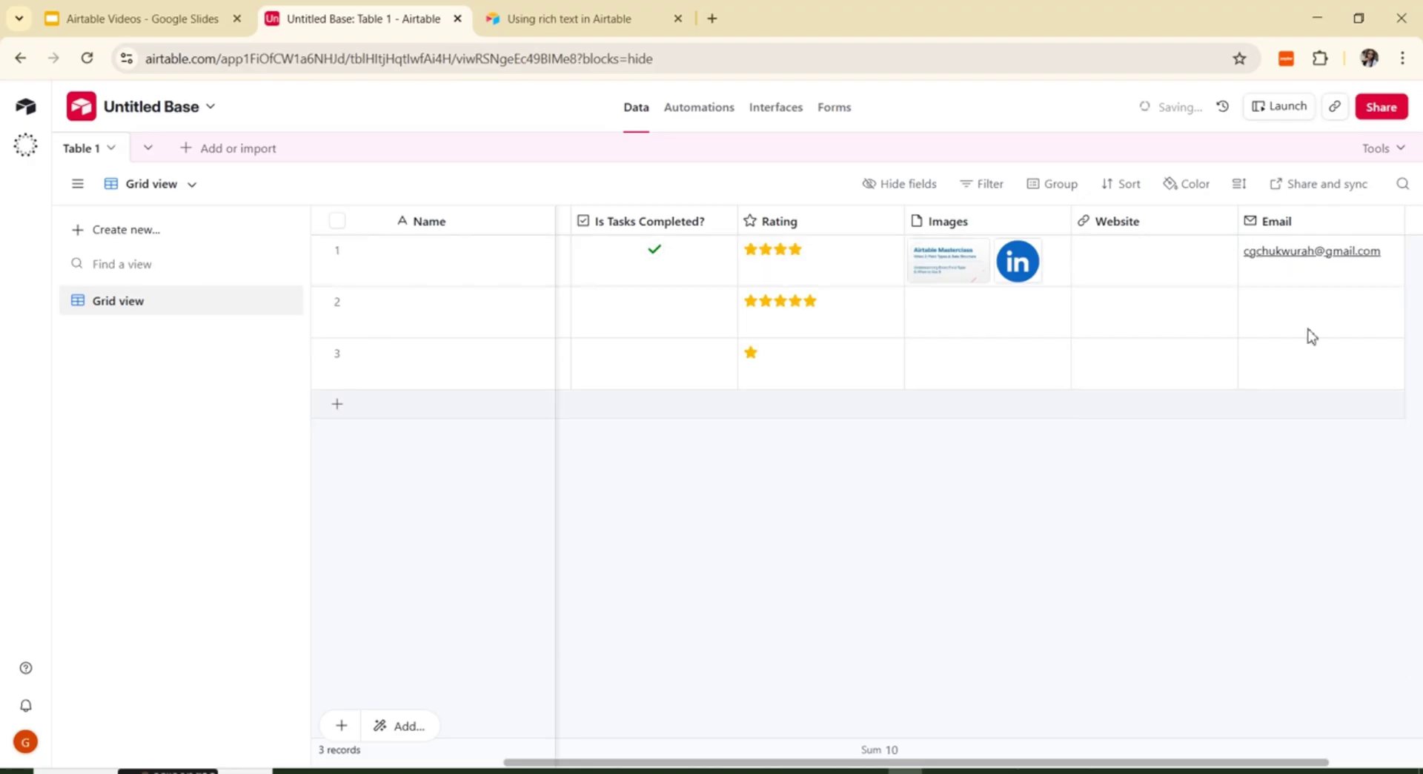
pyautogui.click(1293, 258)
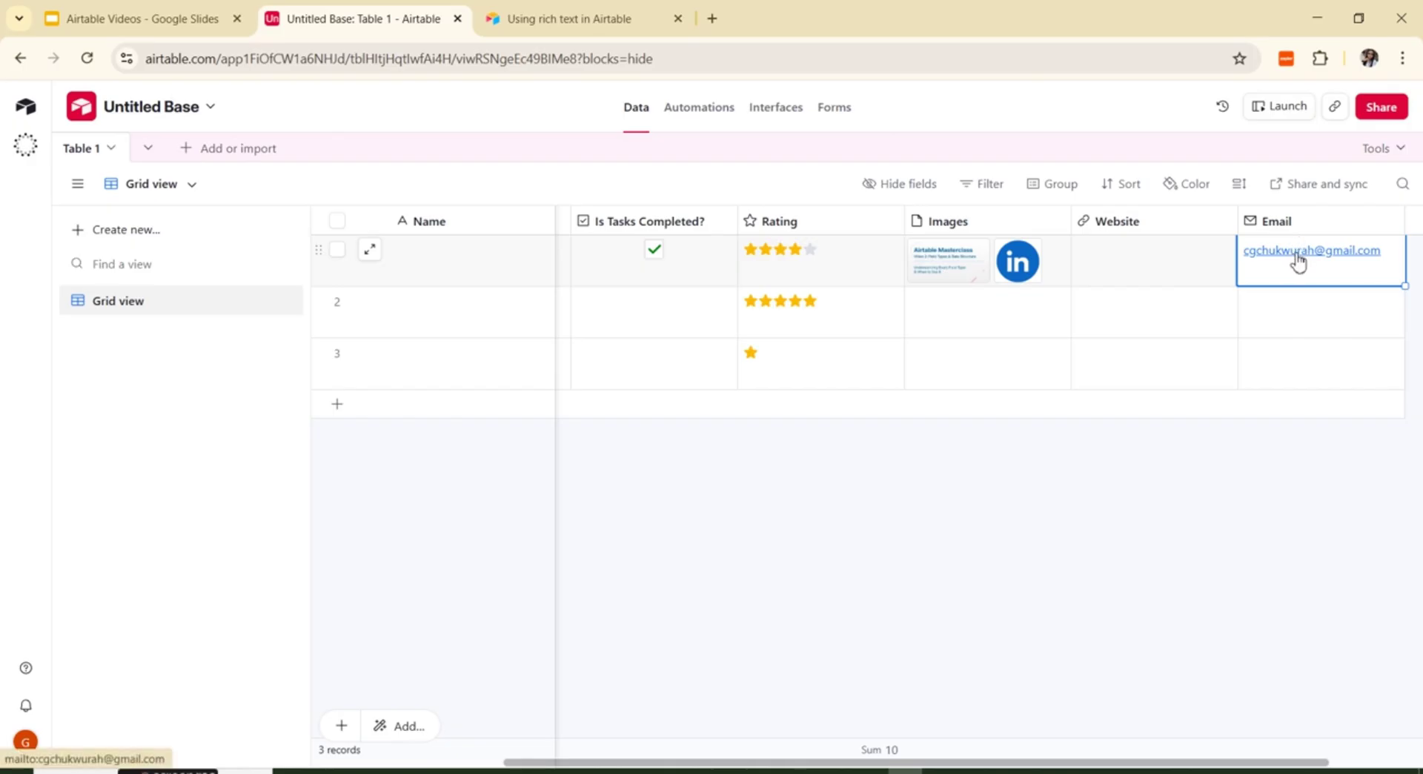
pyautogui.click(1365, 258)
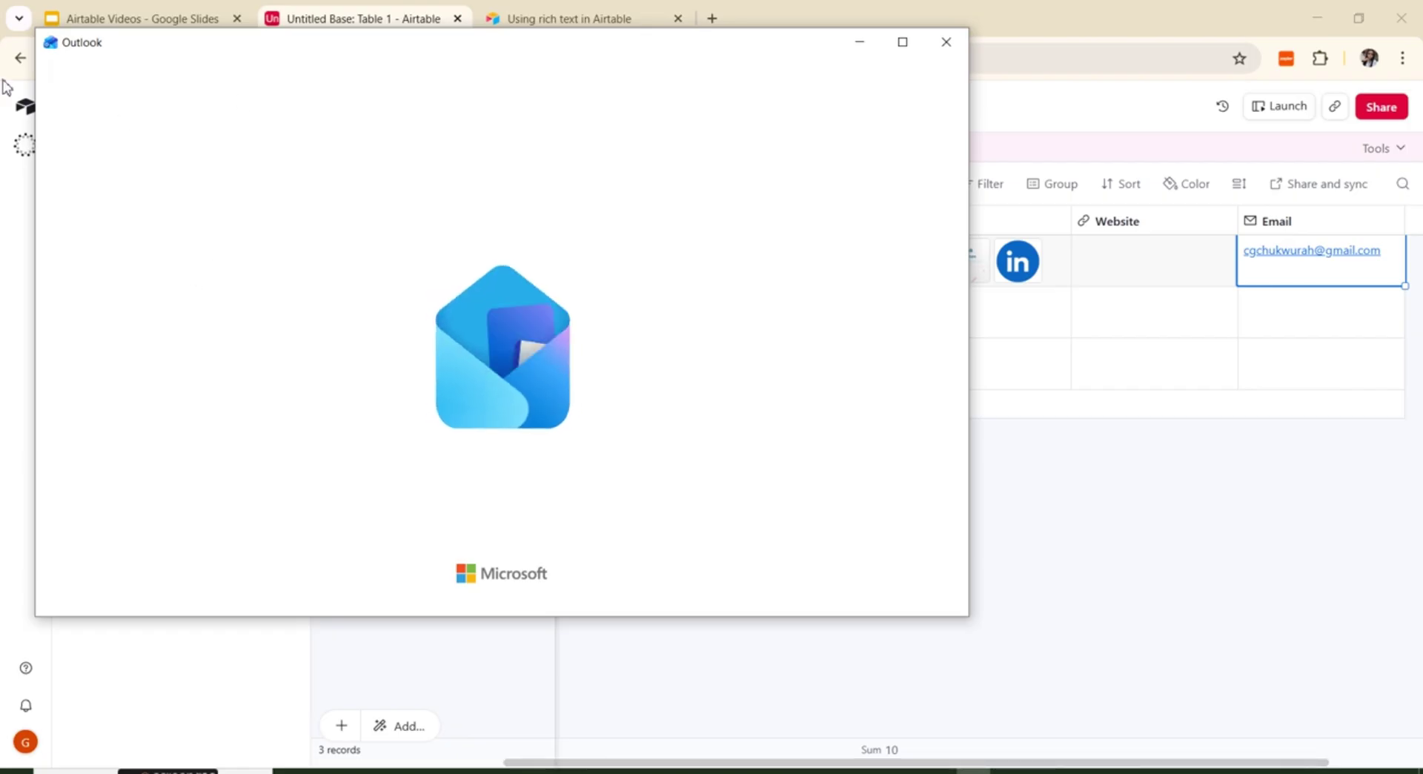
pyautogui.click(946, 43)
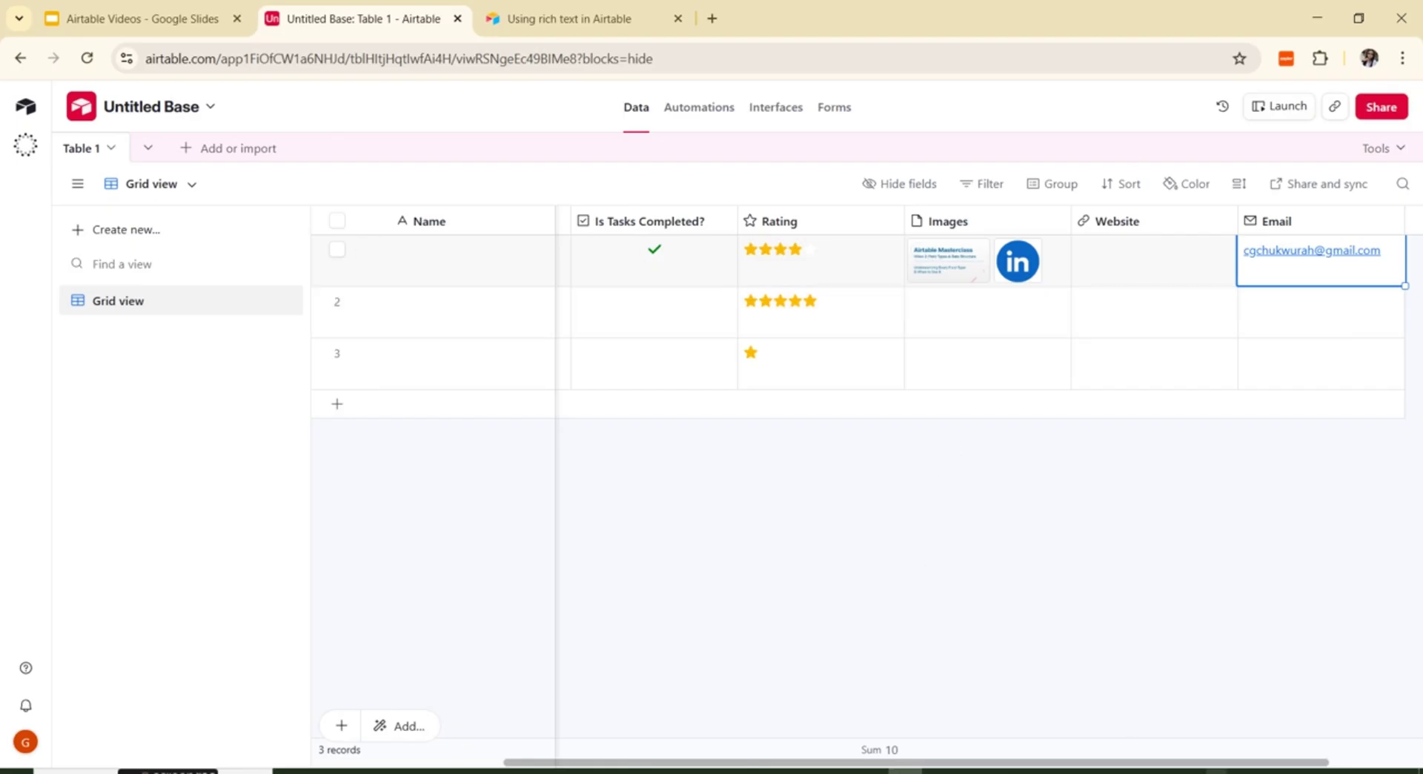
# Step: Create a Phone number field named 'Phone Number' after Email
pyautogui.click(1355, 761)
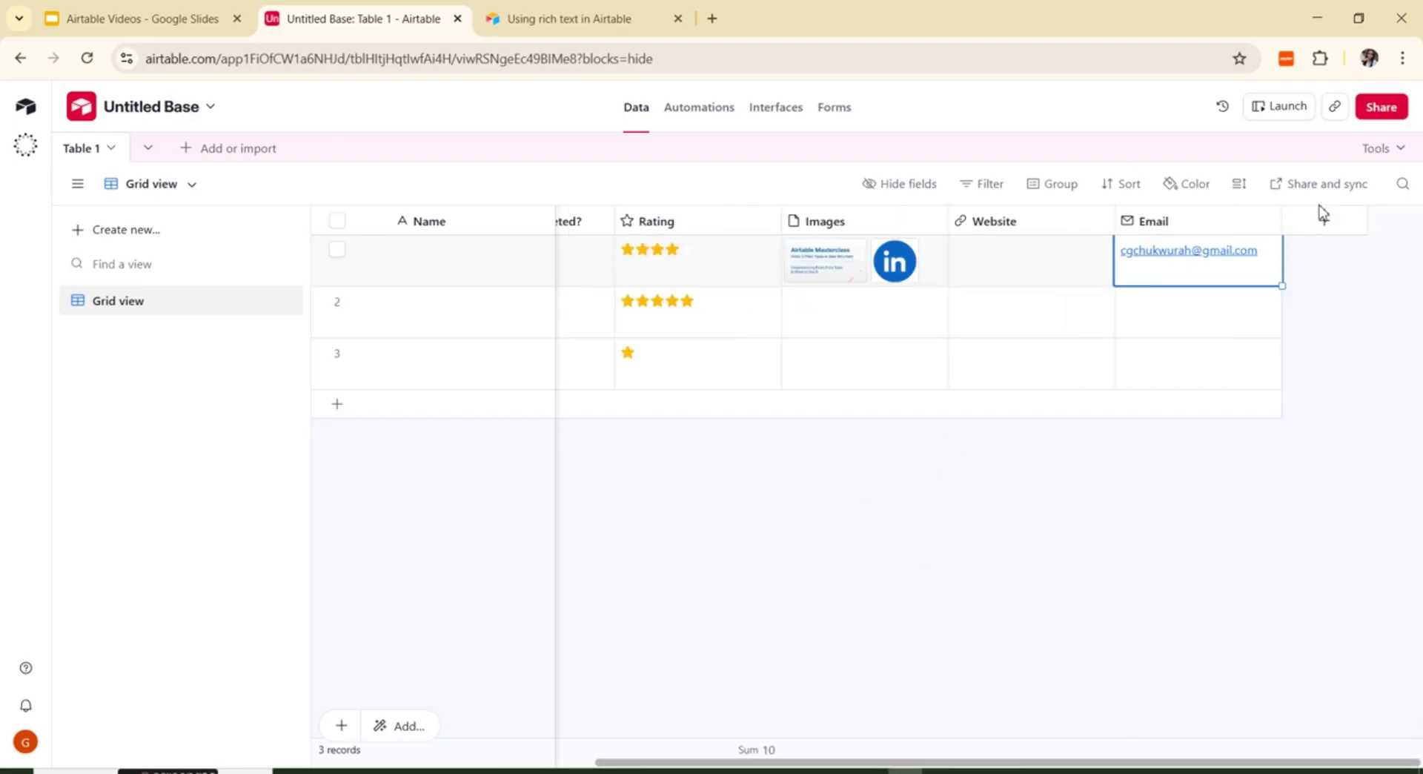
pyautogui.click(1325, 222)
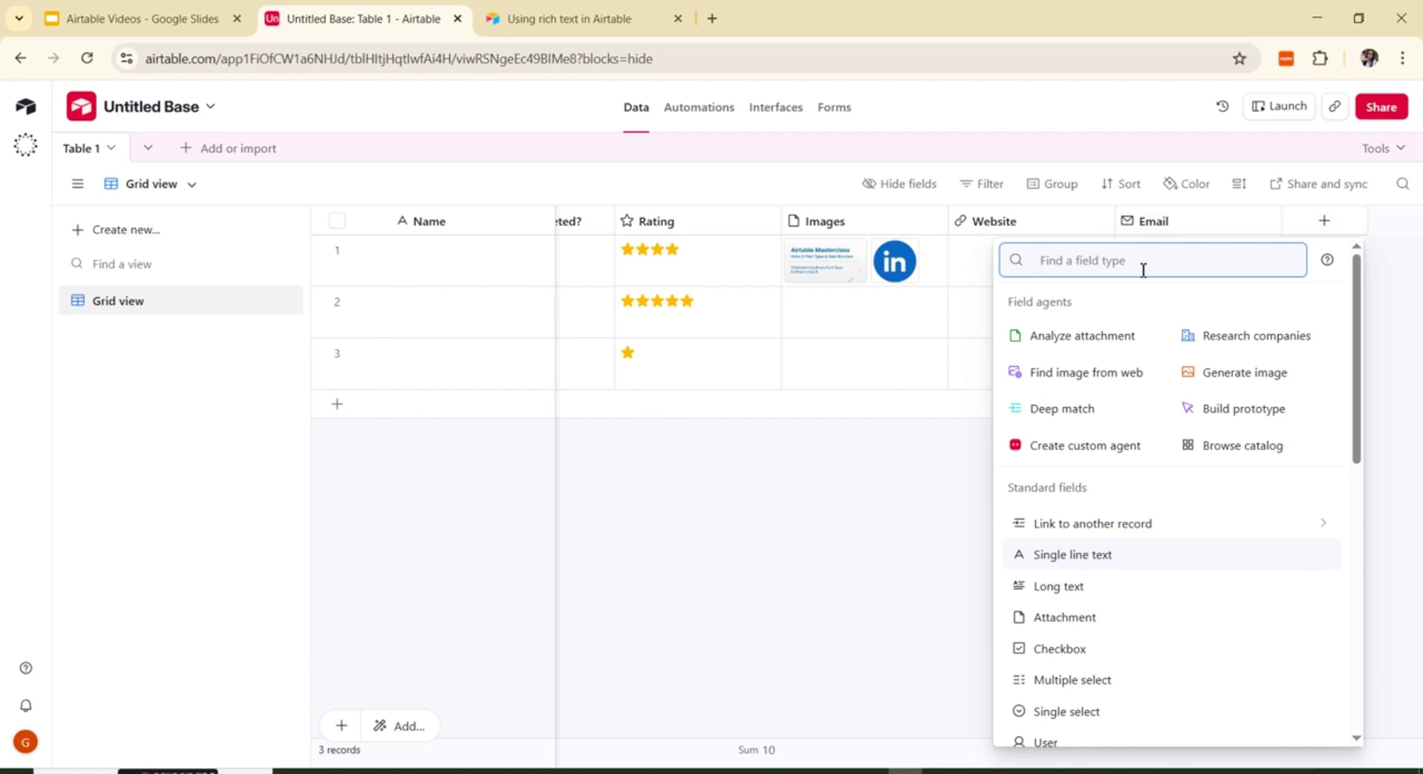
pyautogui.write('phone')
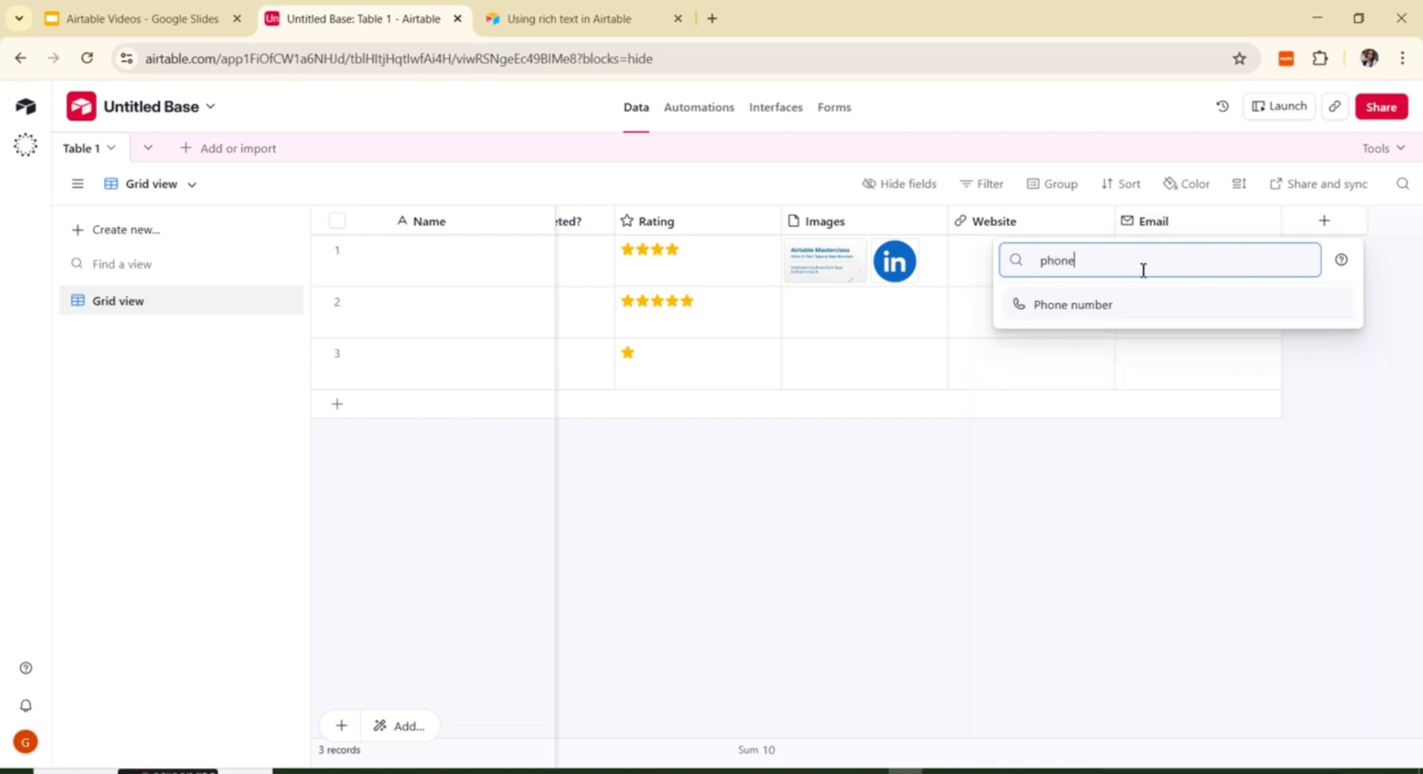
pyautogui.click(1074, 307)
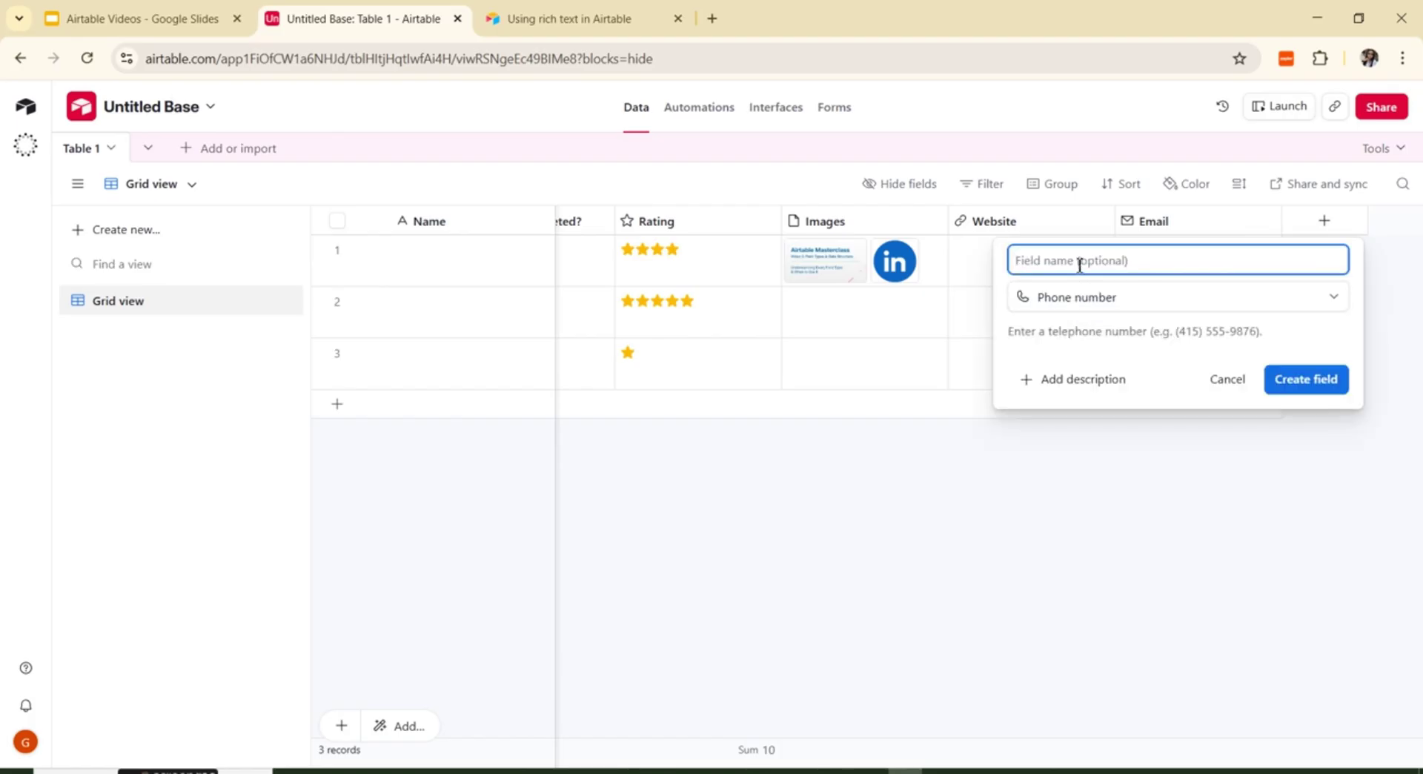
pyautogui.write('Phone Number')
pyautogui.click(1319, 381)
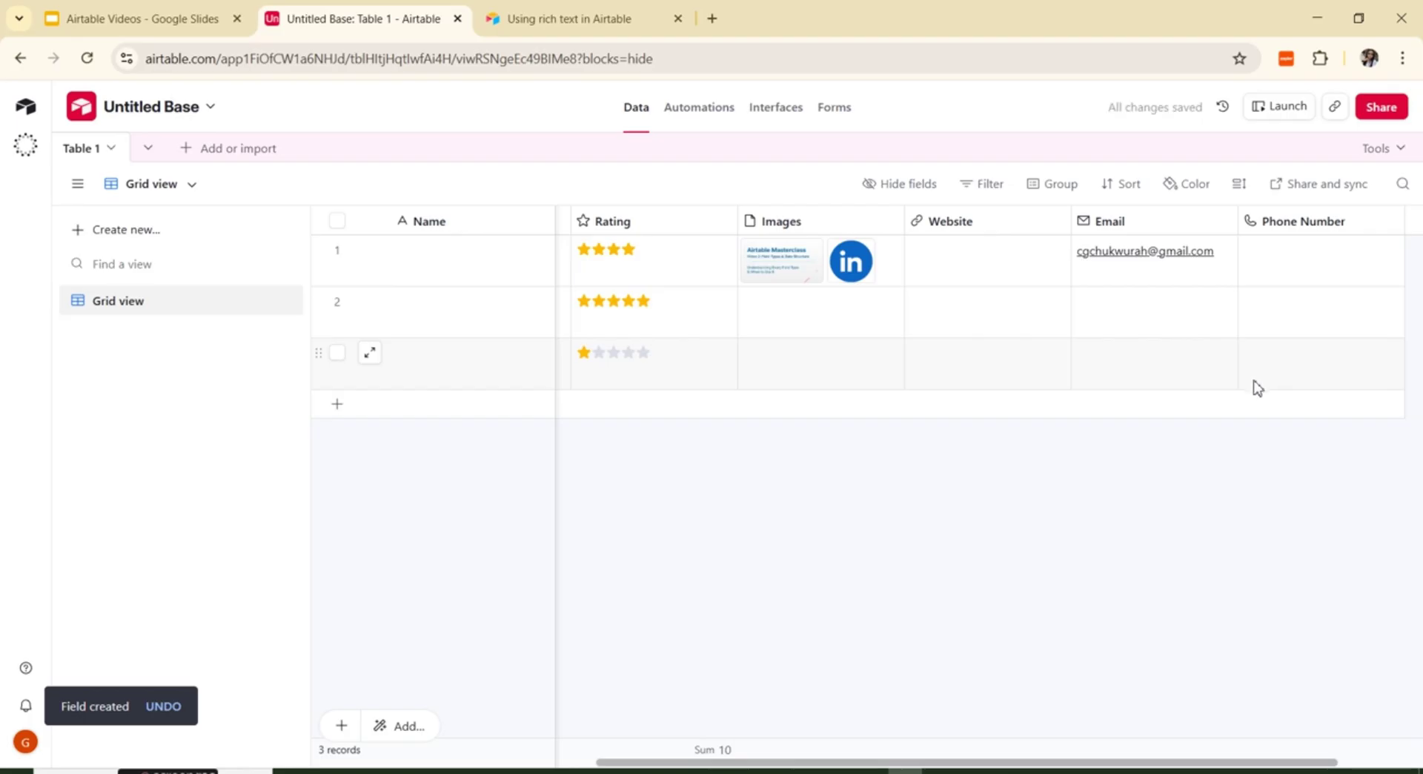
# Step: Enter the contact's phone number in row 1's Phone Number cell
pyautogui.click(1304, 264)
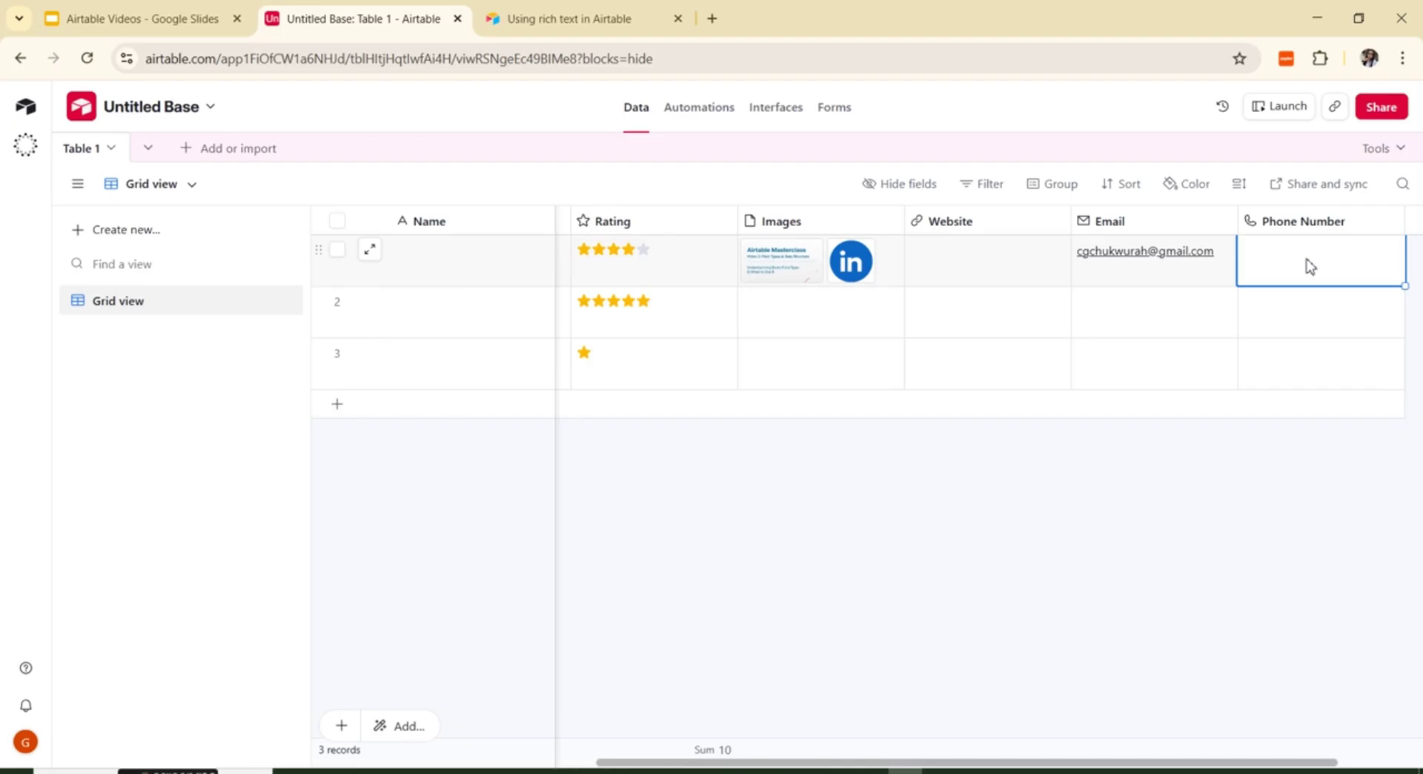
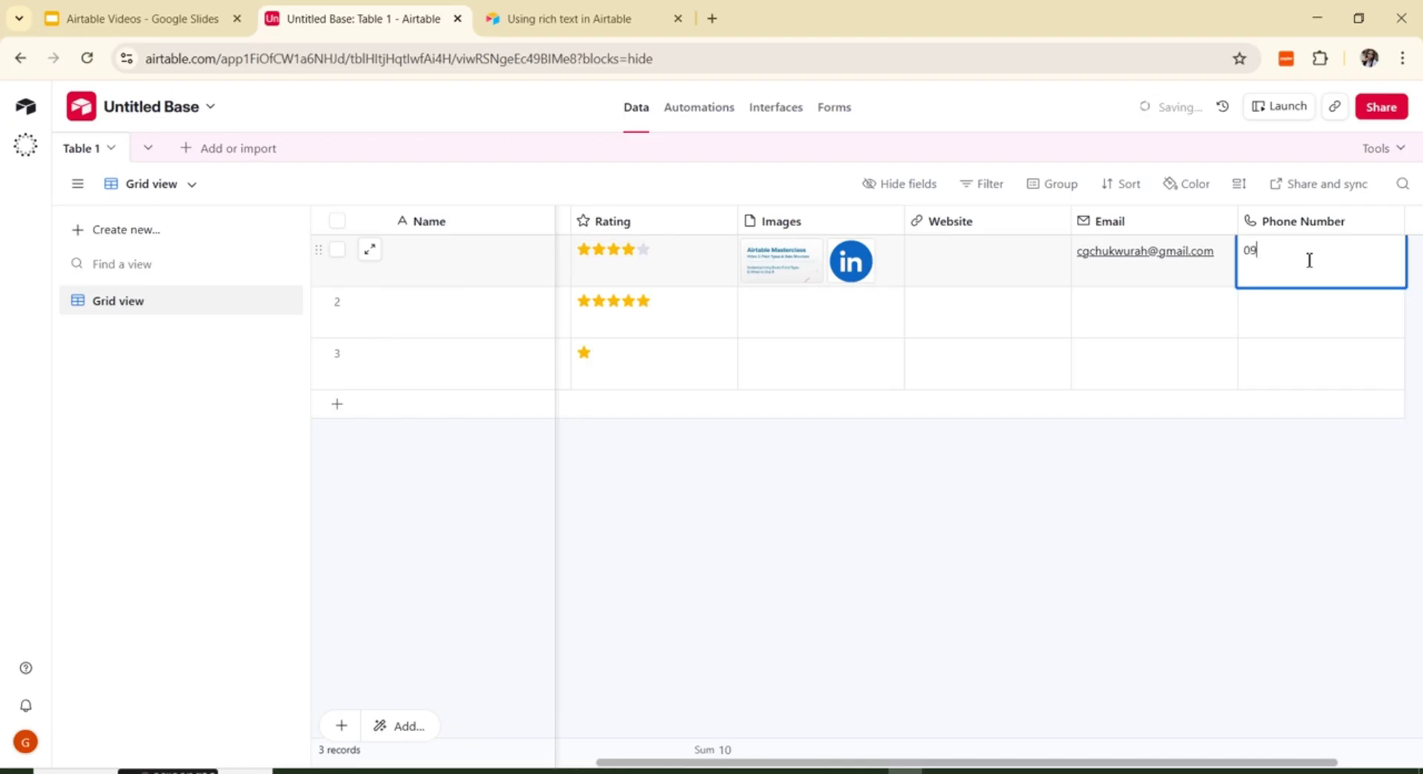
pyautogui.click(1301, 319)
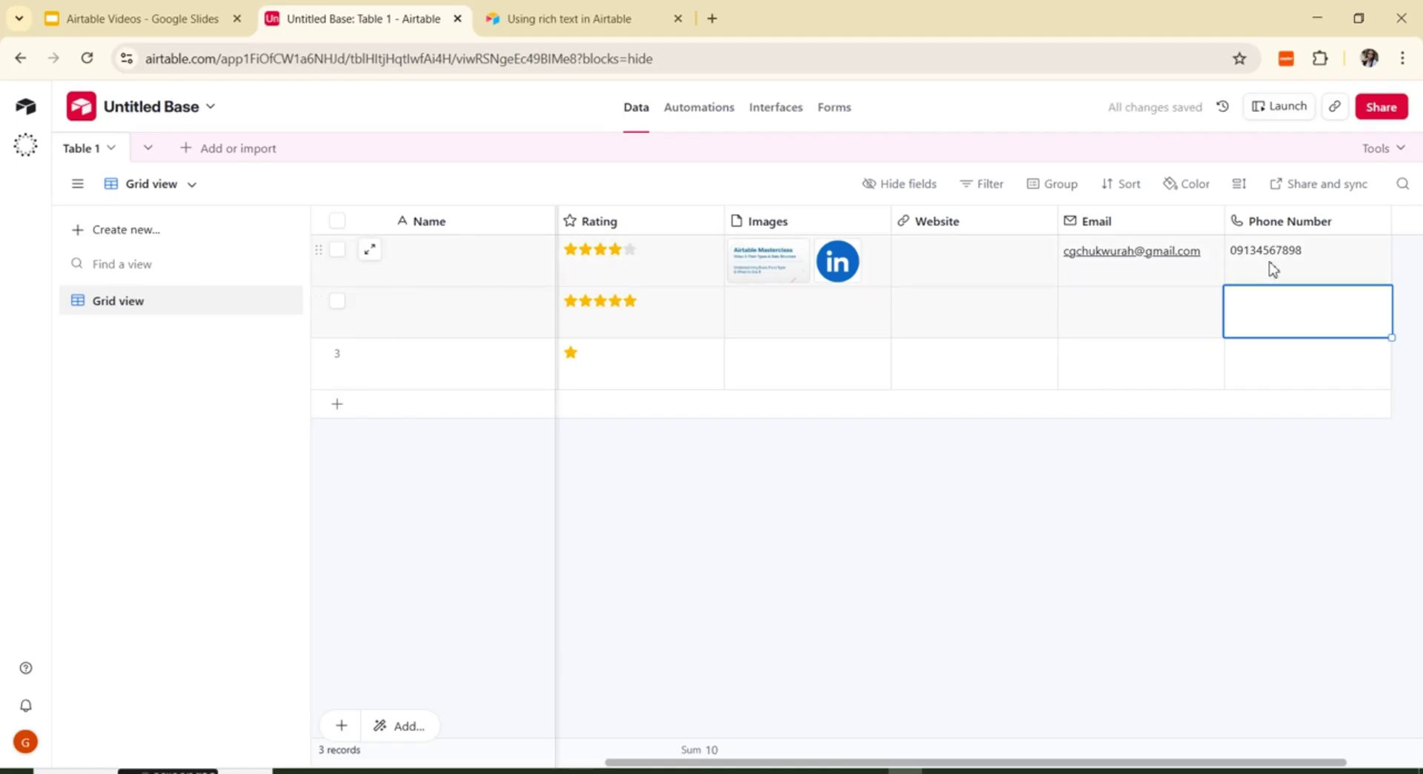
# Step: Replace the number's leading 0 with the +234 country code
pyautogui.click(1231, 260)
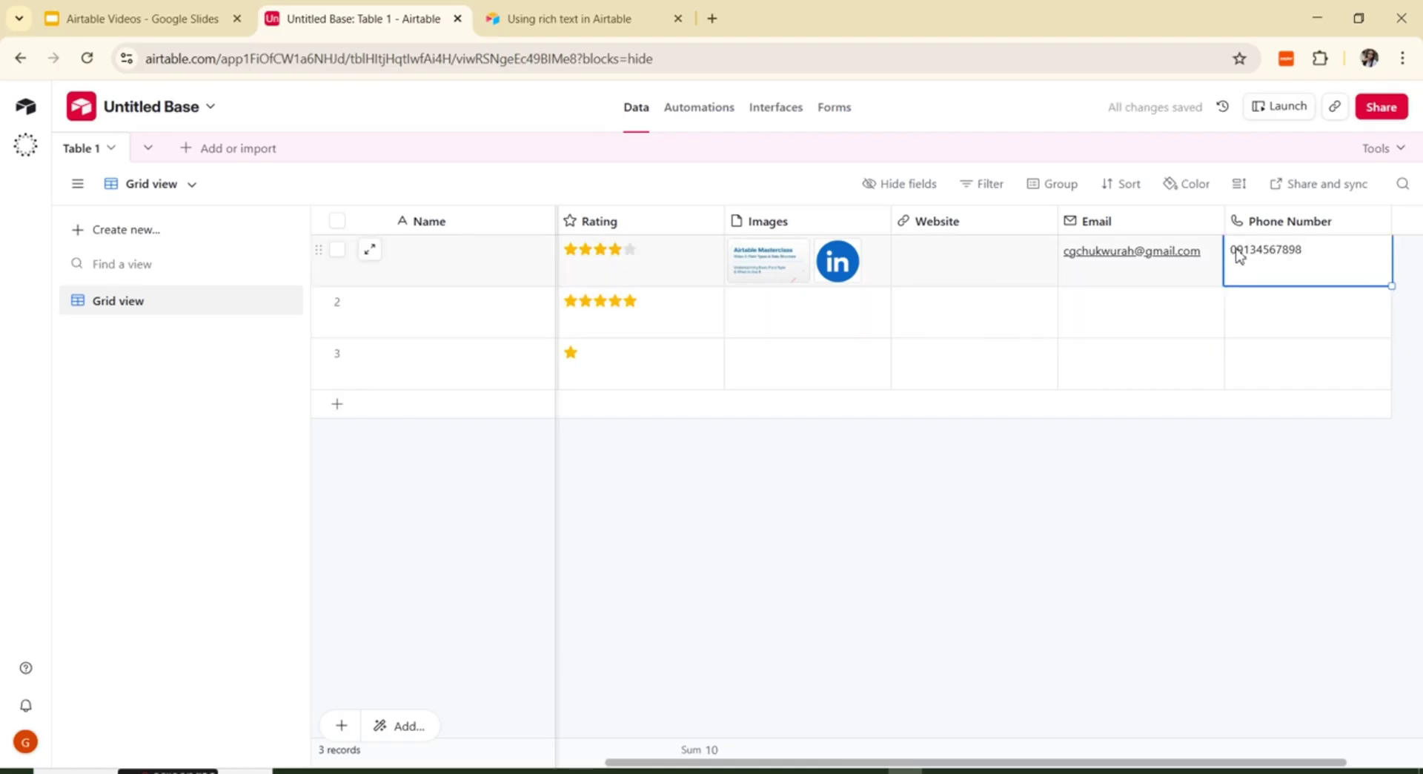
pyautogui.click(1237, 256)
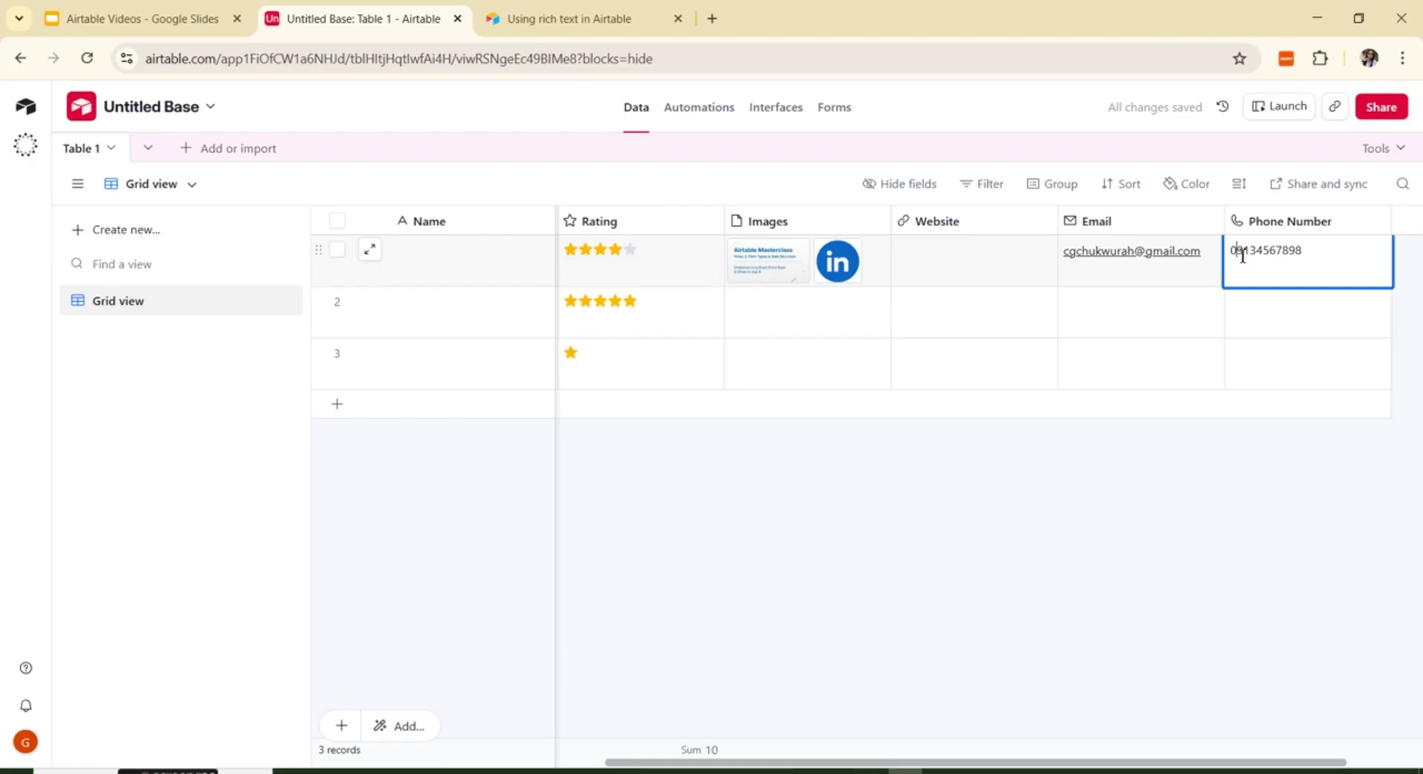
pyautogui.press('BackSpace')
pyautogui.write('+234')
pyautogui.press('Return')
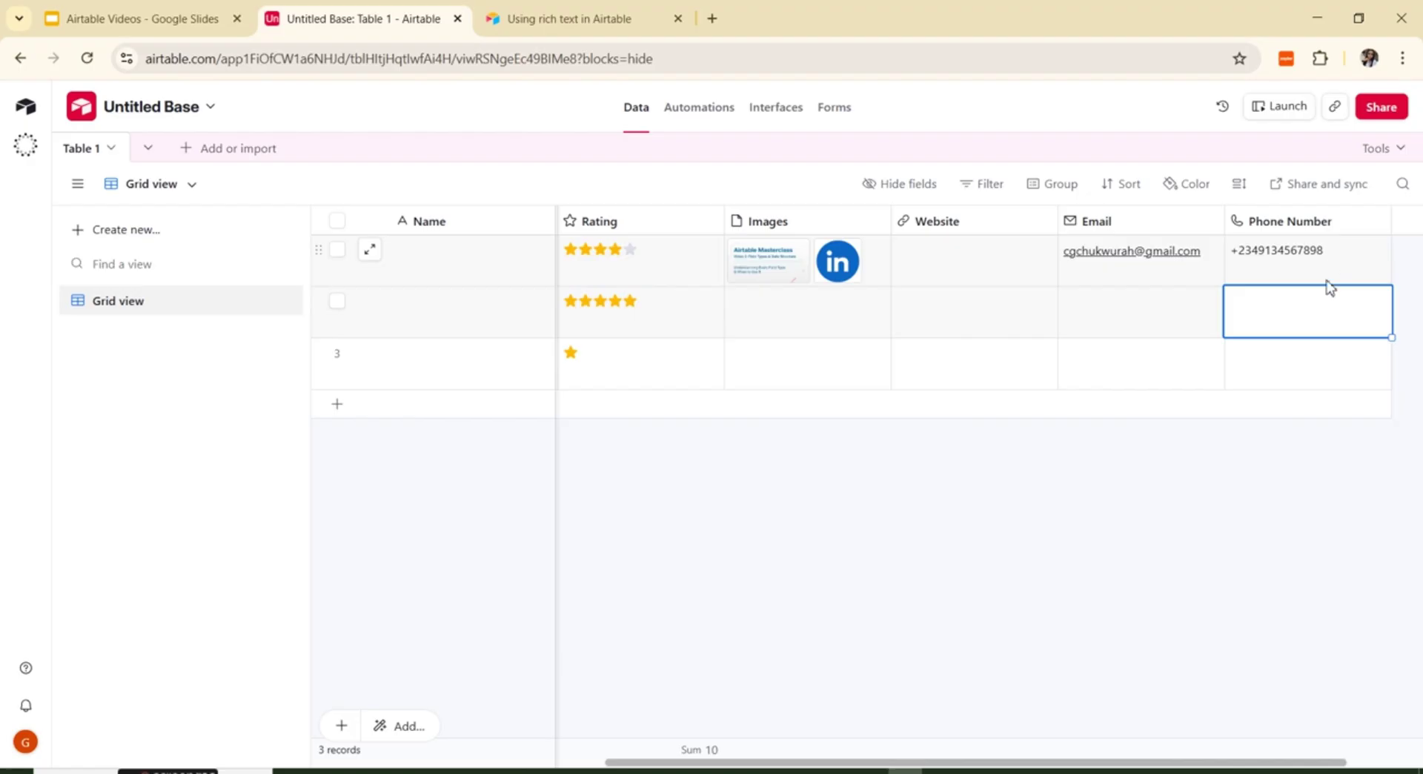
pyautogui.click(1292, 271)
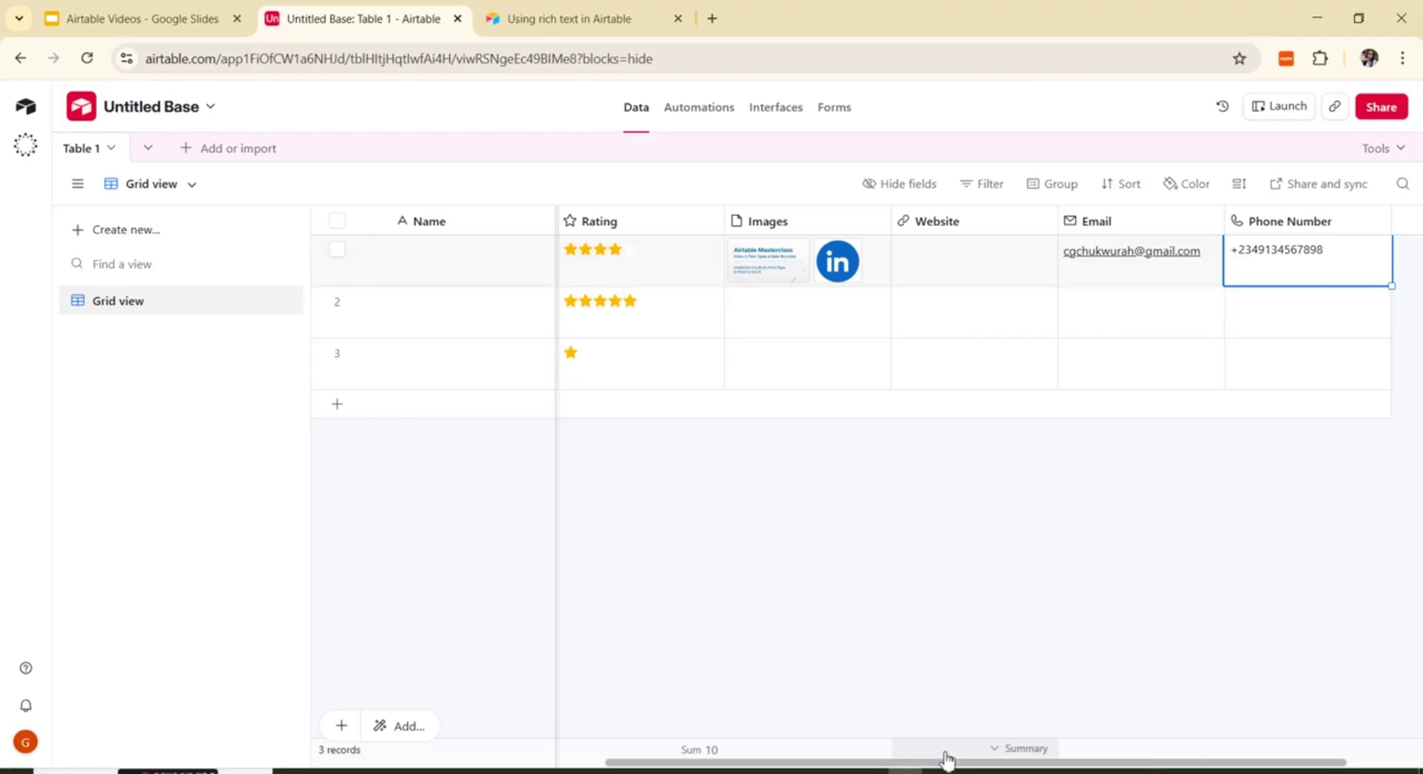
# Step: Delete the Skills, Is Tasks Completed? and Website fields
pyautogui.hscroll(-3, 945, 757)
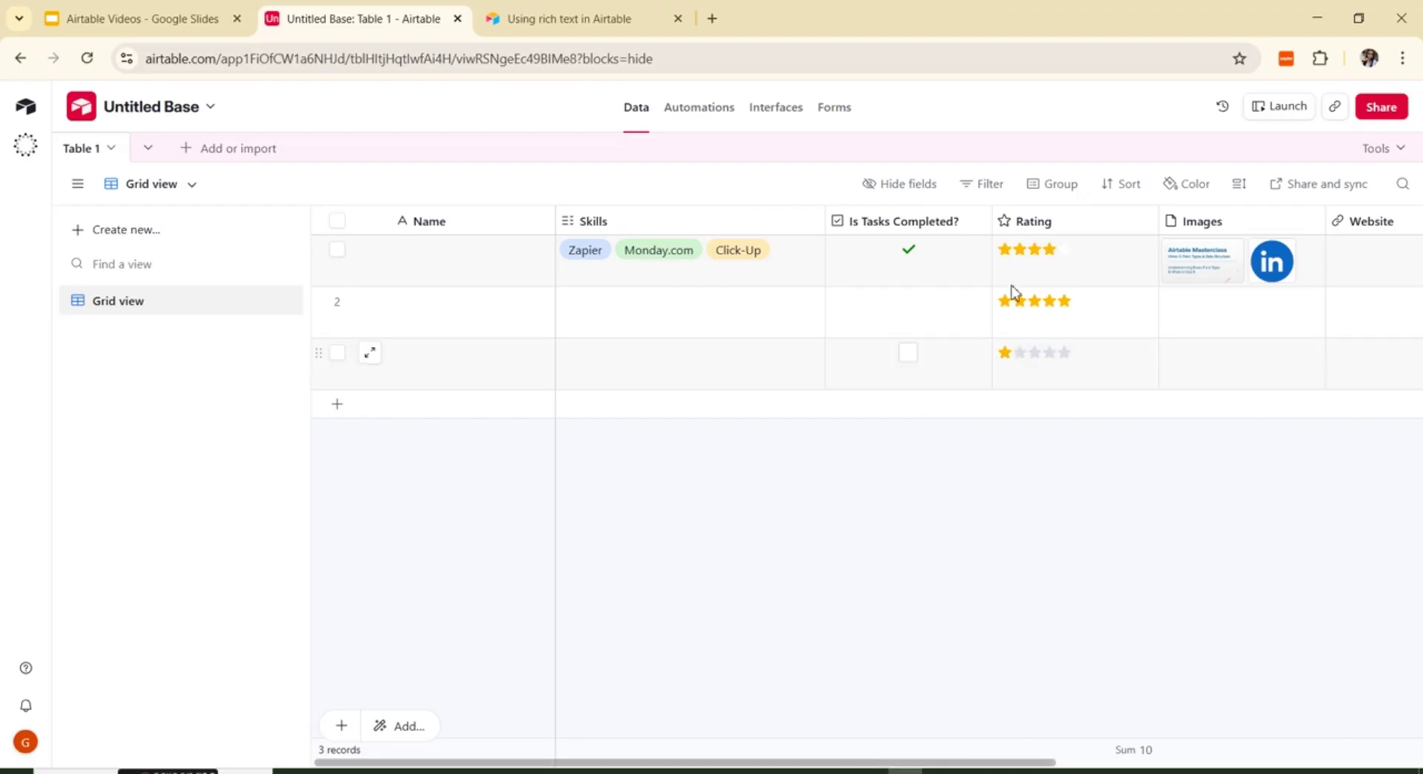
pyautogui.click(810, 221)
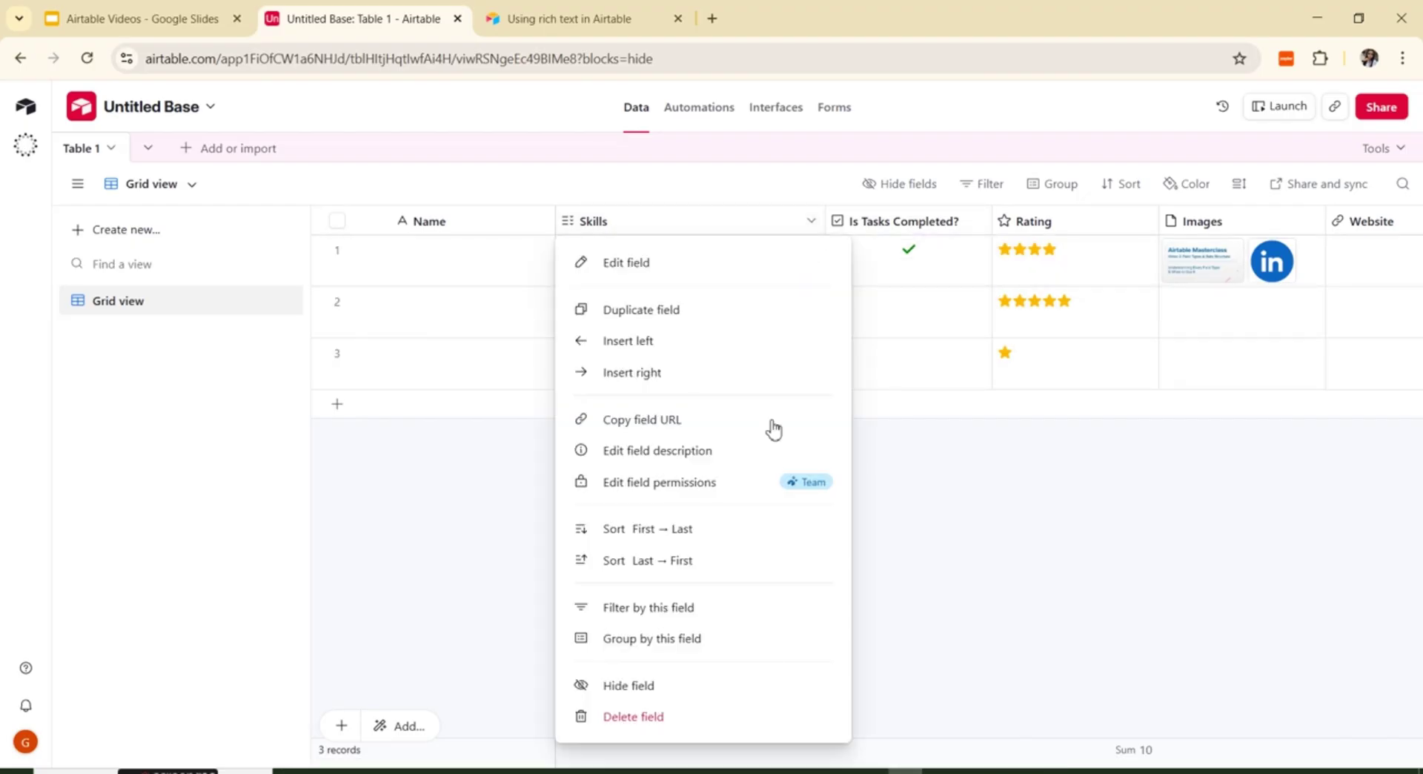
pyautogui.click(664, 717)
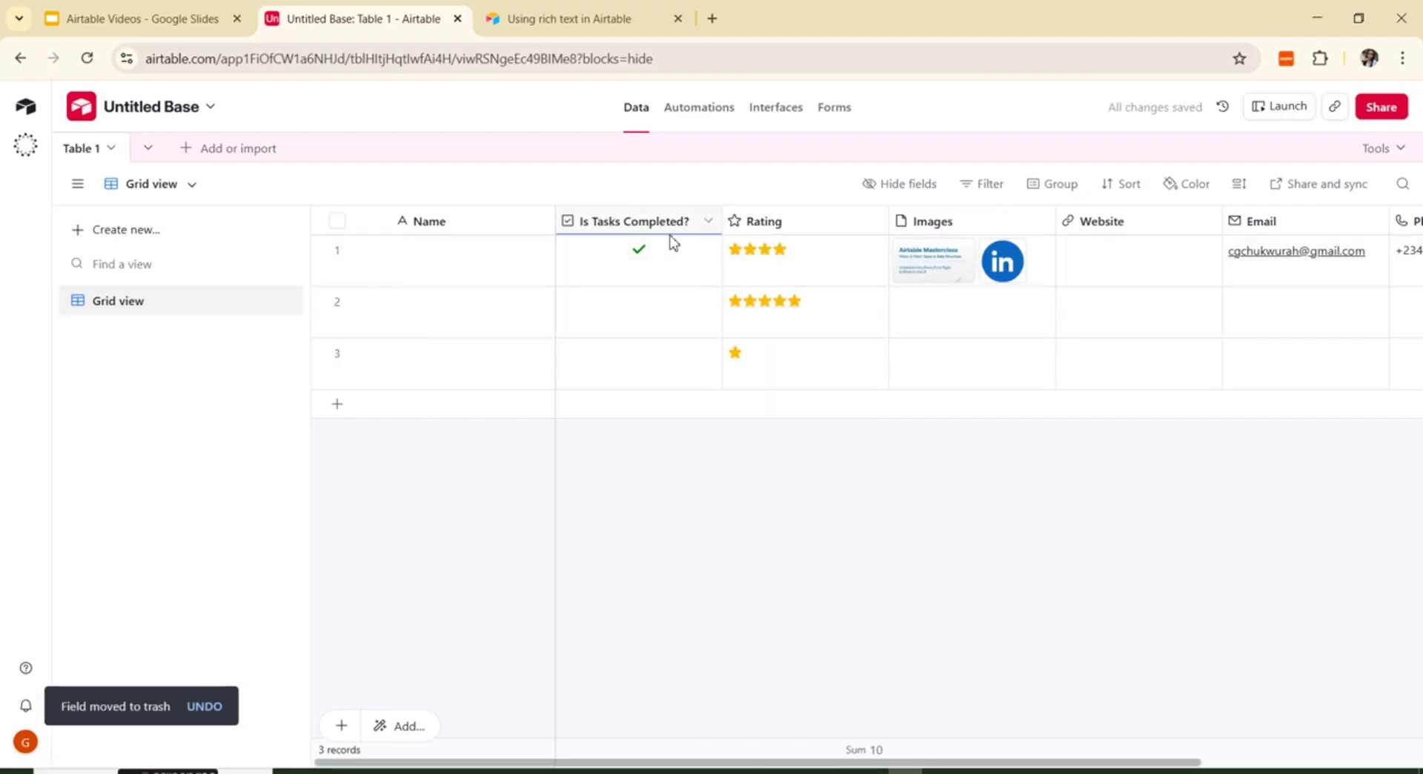
pyautogui.click(708, 222)
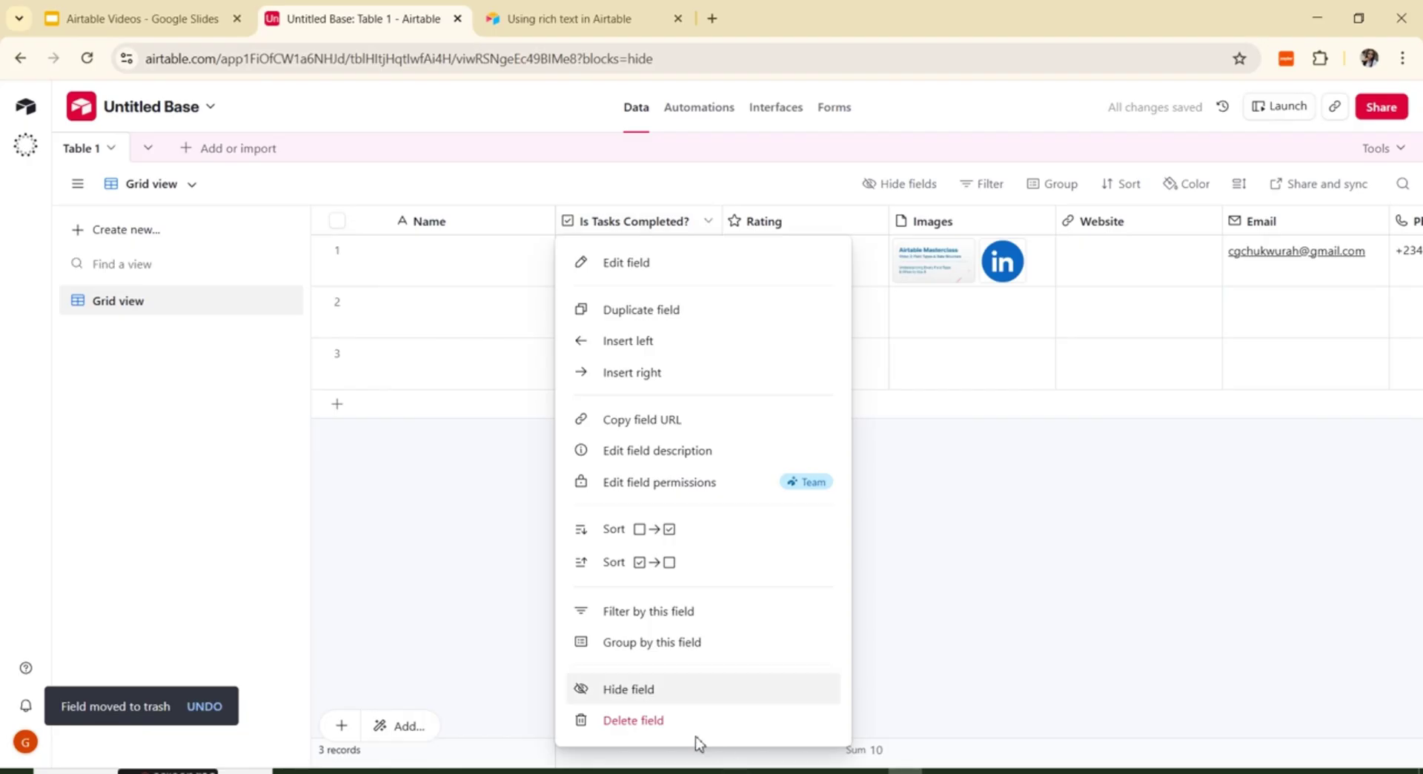
pyautogui.click(661, 720)
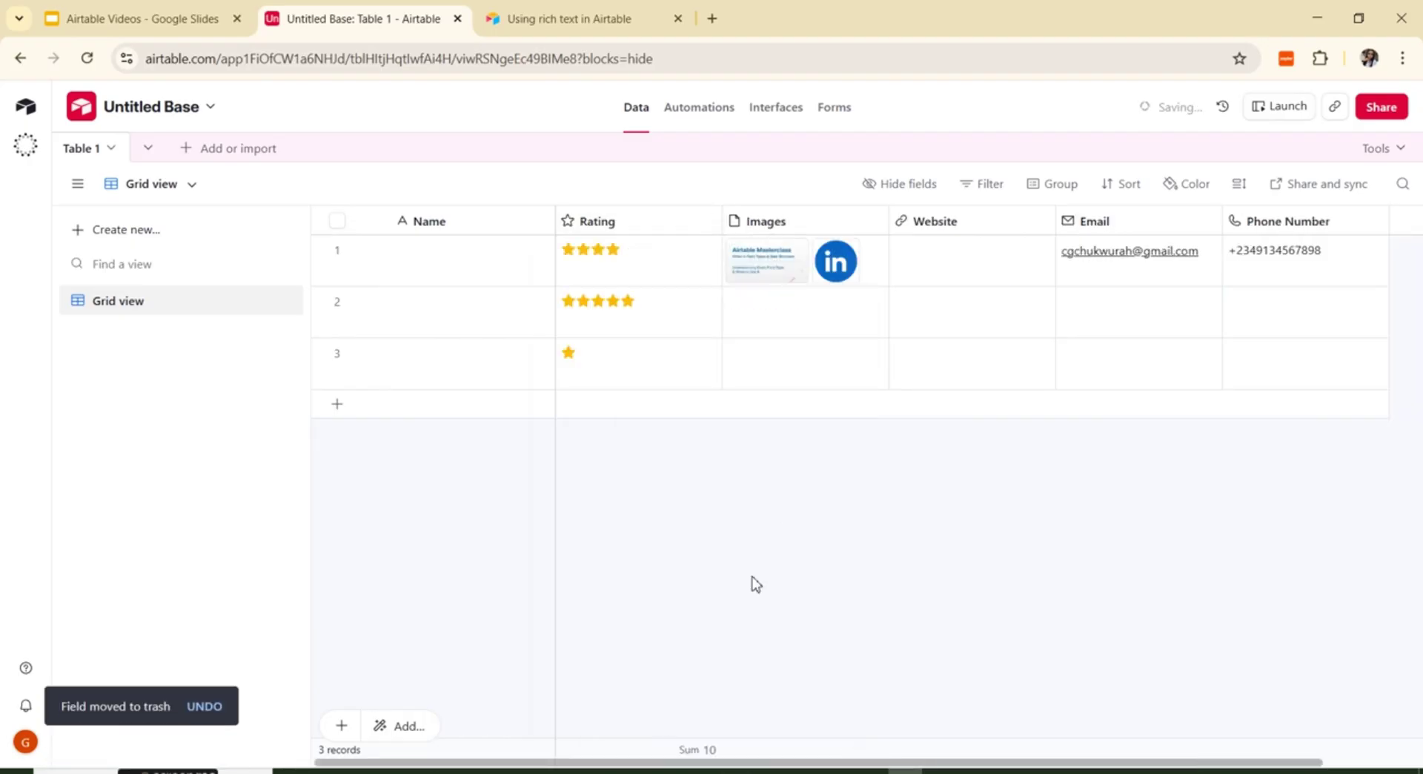
pyautogui.click(1040, 222)
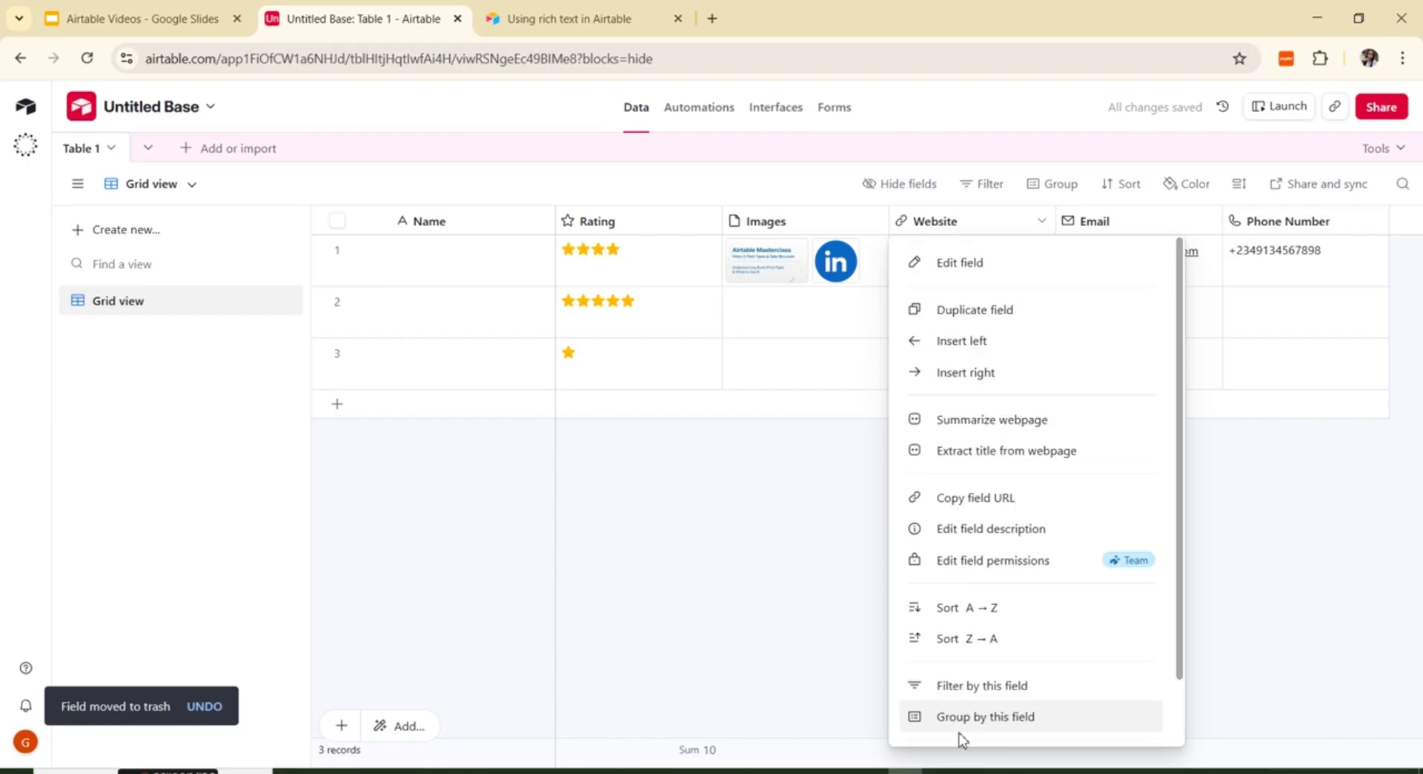
pyautogui.scroll(-1, 1121, 646)
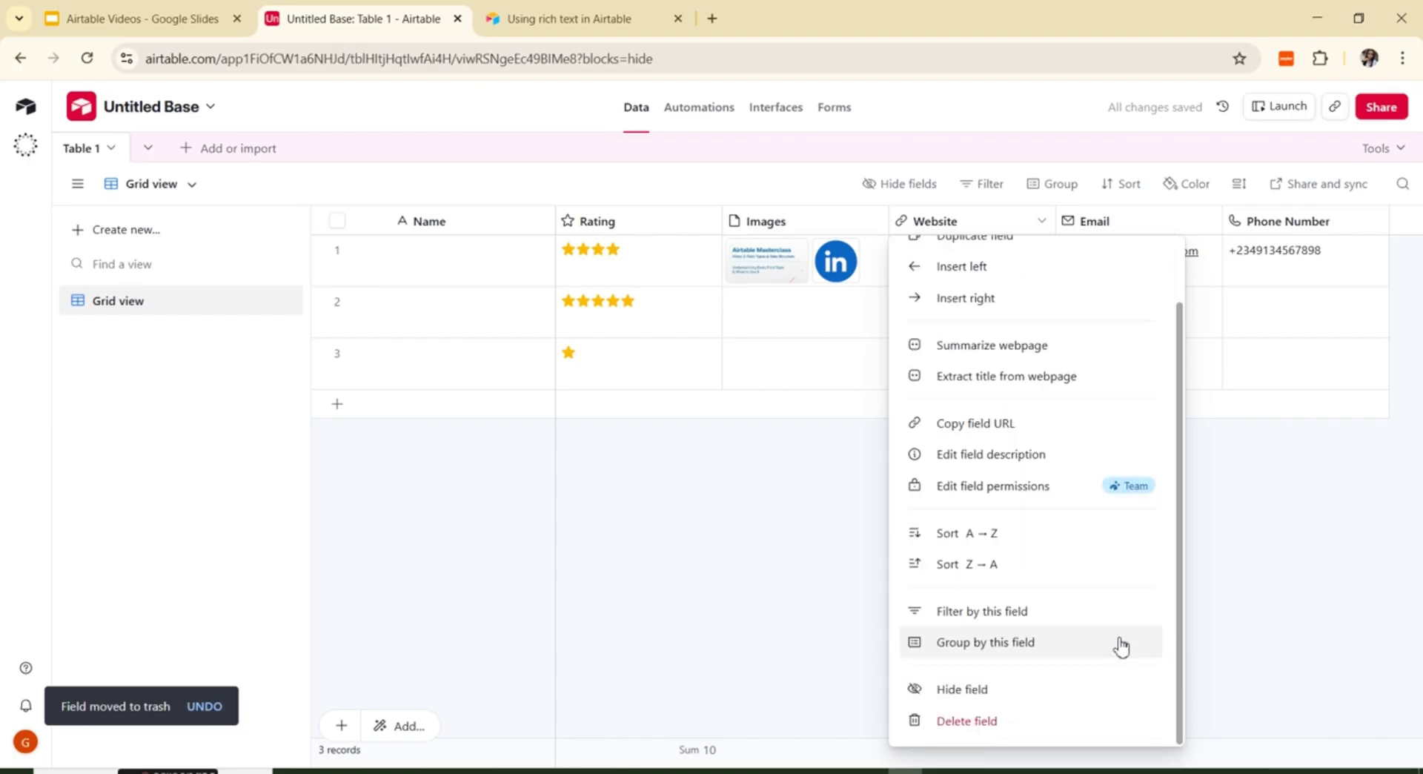
pyautogui.click(985, 722)
pyautogui.click(1267, 224)
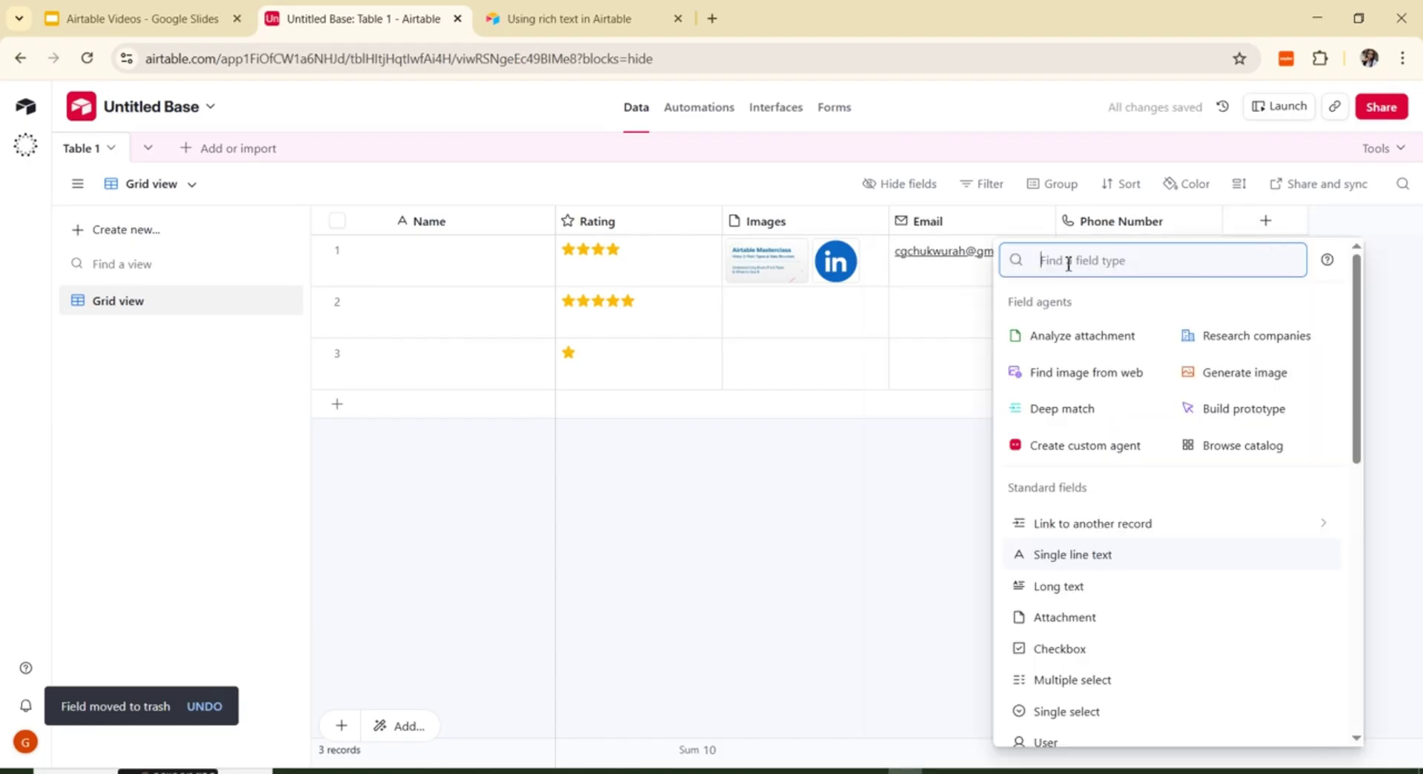
pyautogui.write('fo')
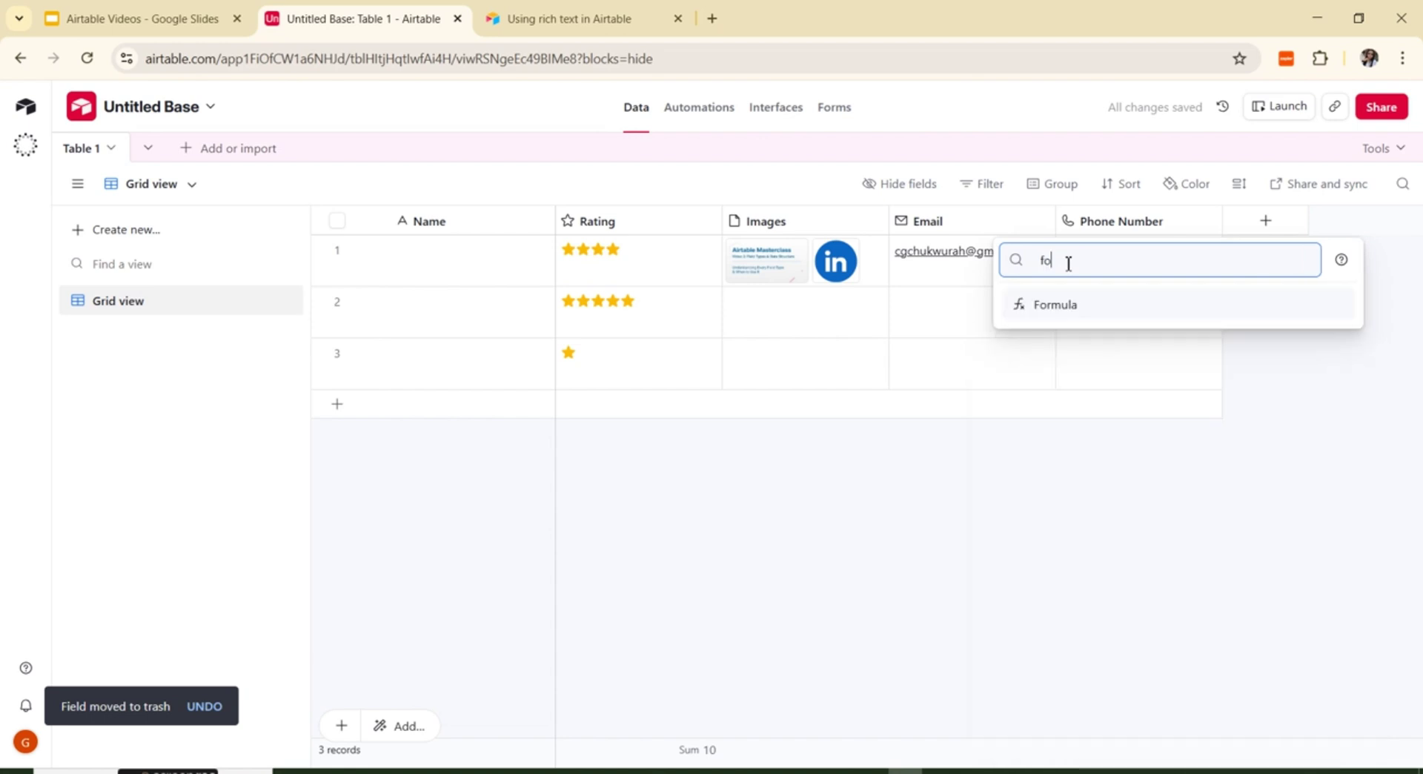
pyautogui.write('rmul')
pyautogui.click(1074, 309)
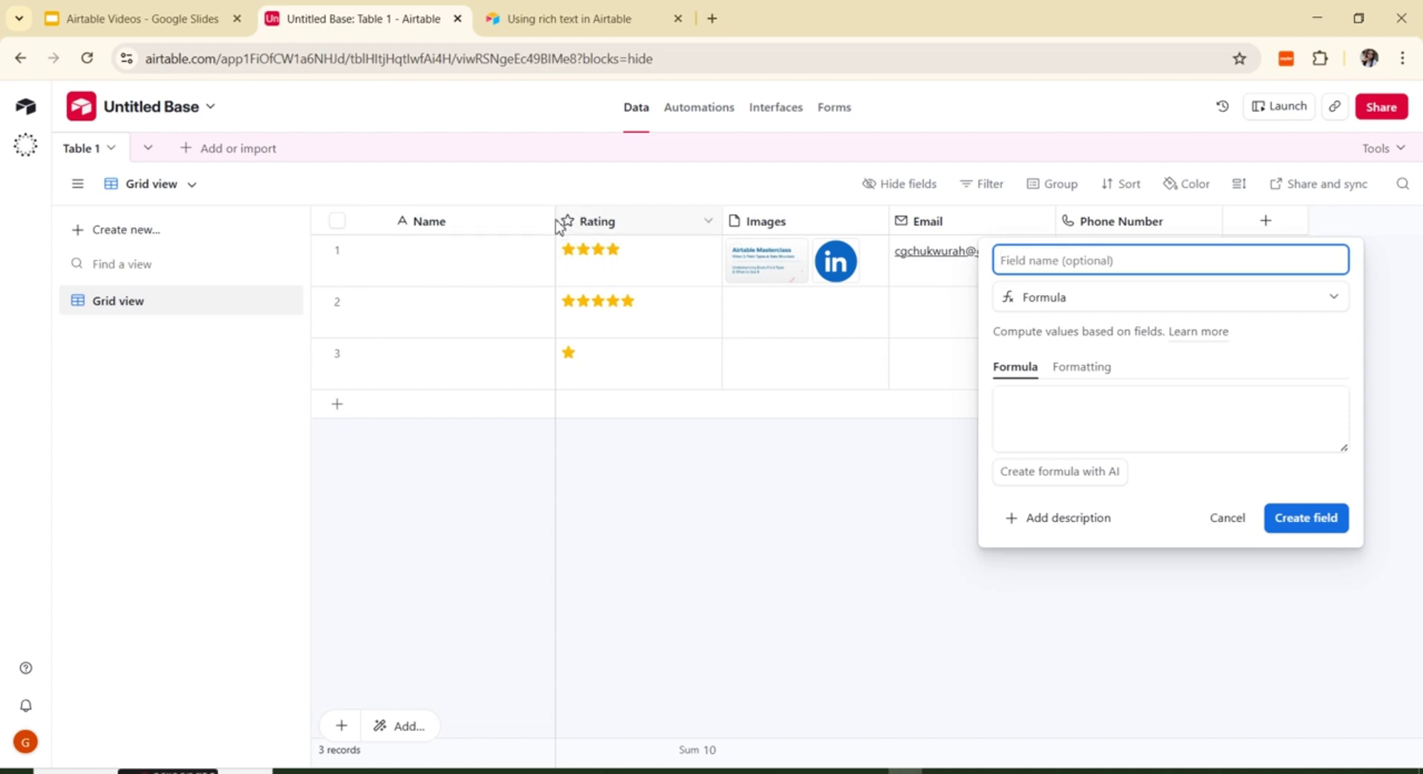
pyautogui.rightClick(566, 222)
pyautogui.click(511, 170)
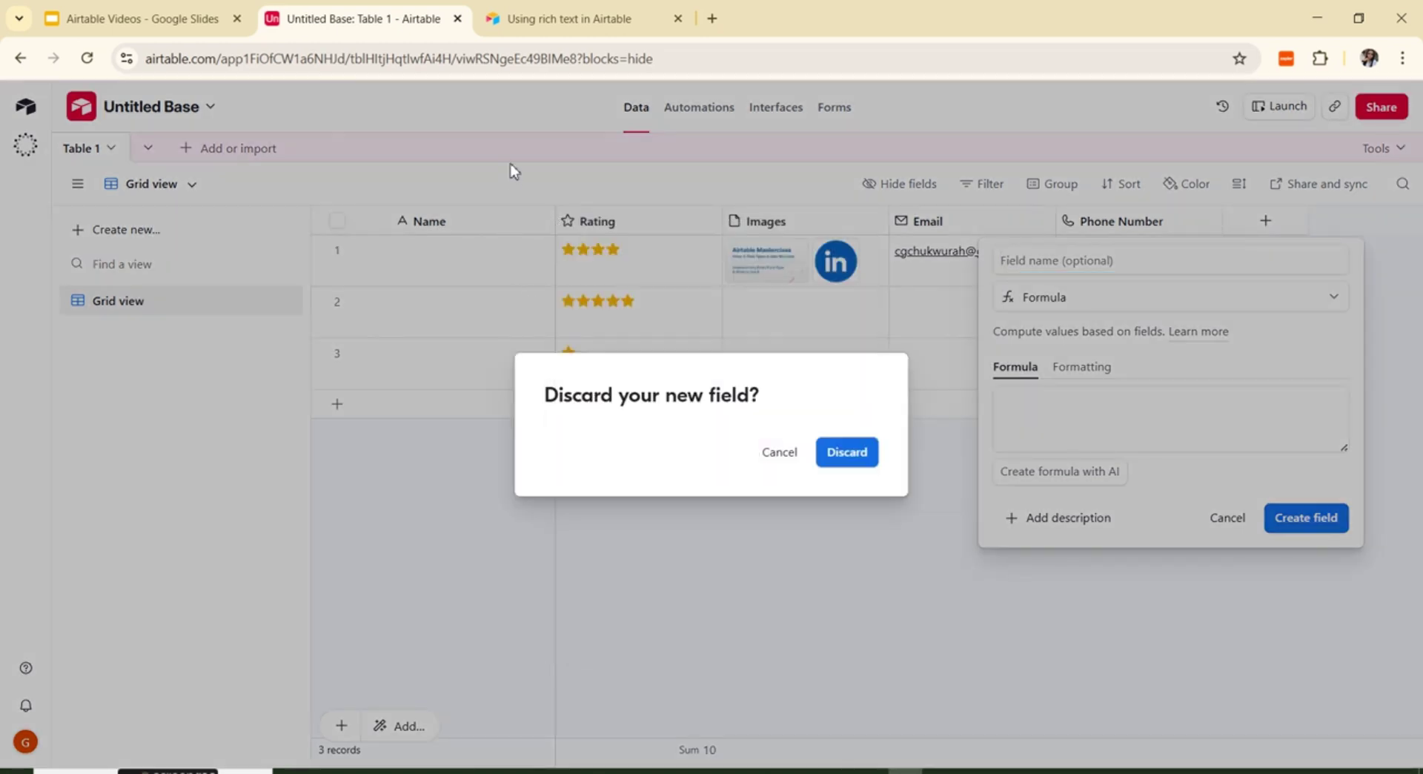
pyautogui.click(511, 169)
pyautogui.rightClick(564, 234)
pyautogui.click(687, 180)
pyautogui.click(708, 209)
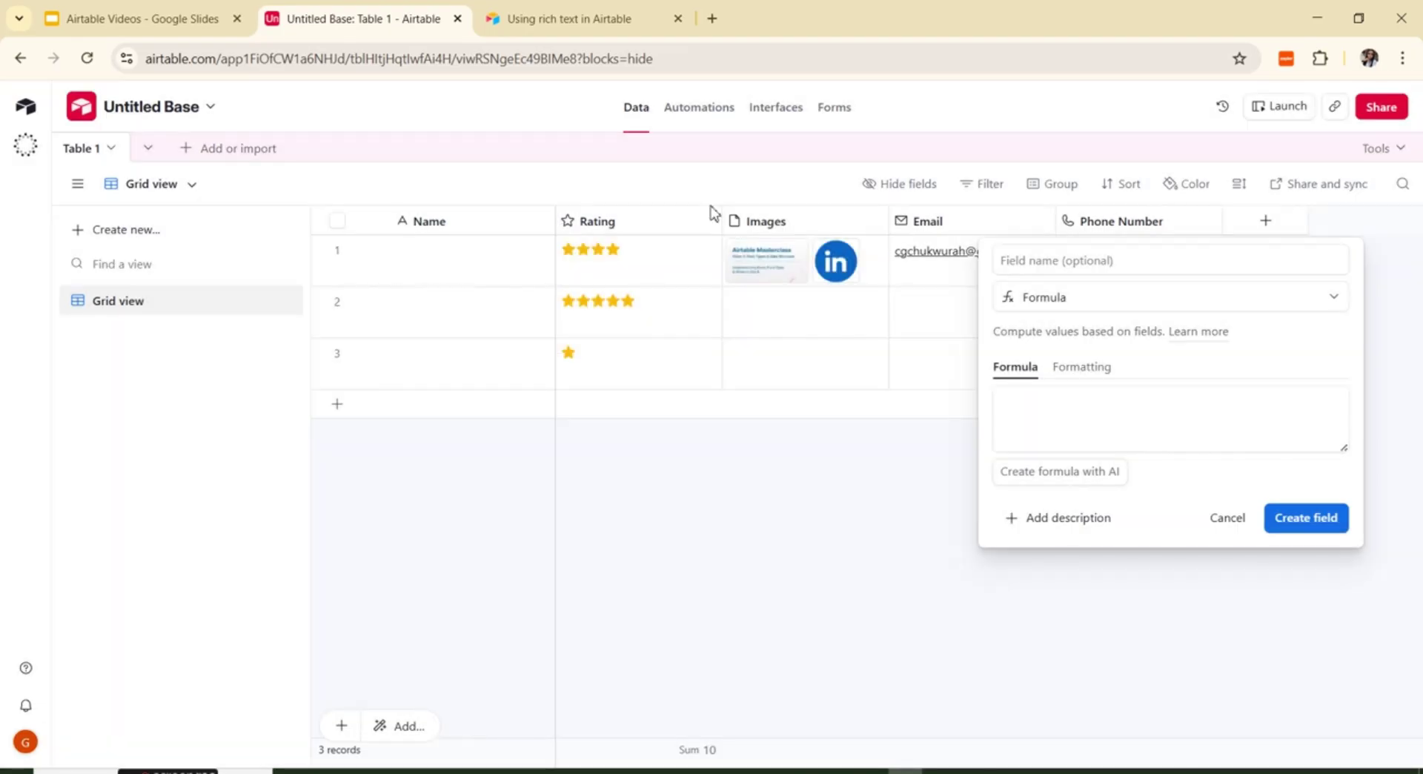
pyautogui.rightClick(537, 209)
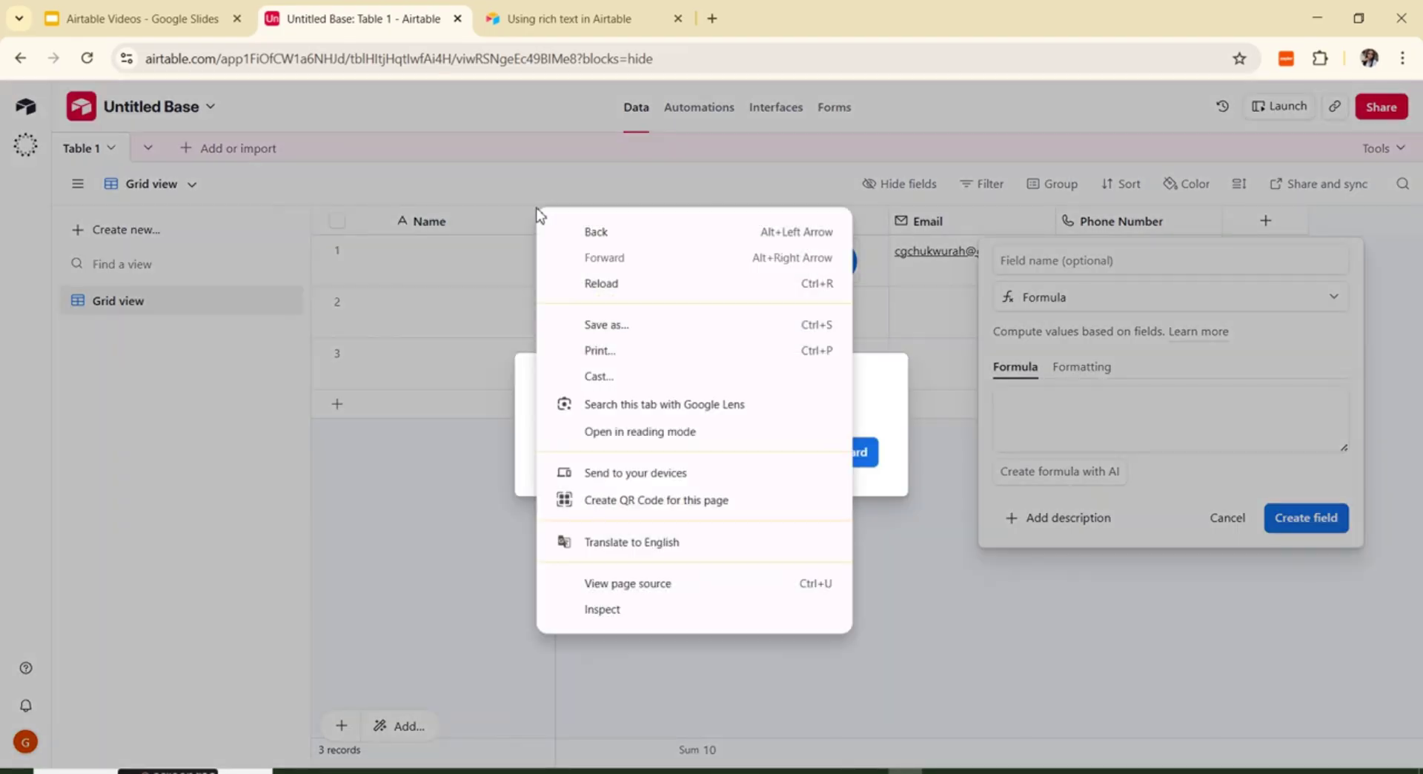
pyautogui.click(534, 159)
pyautogui.click(548, 167)
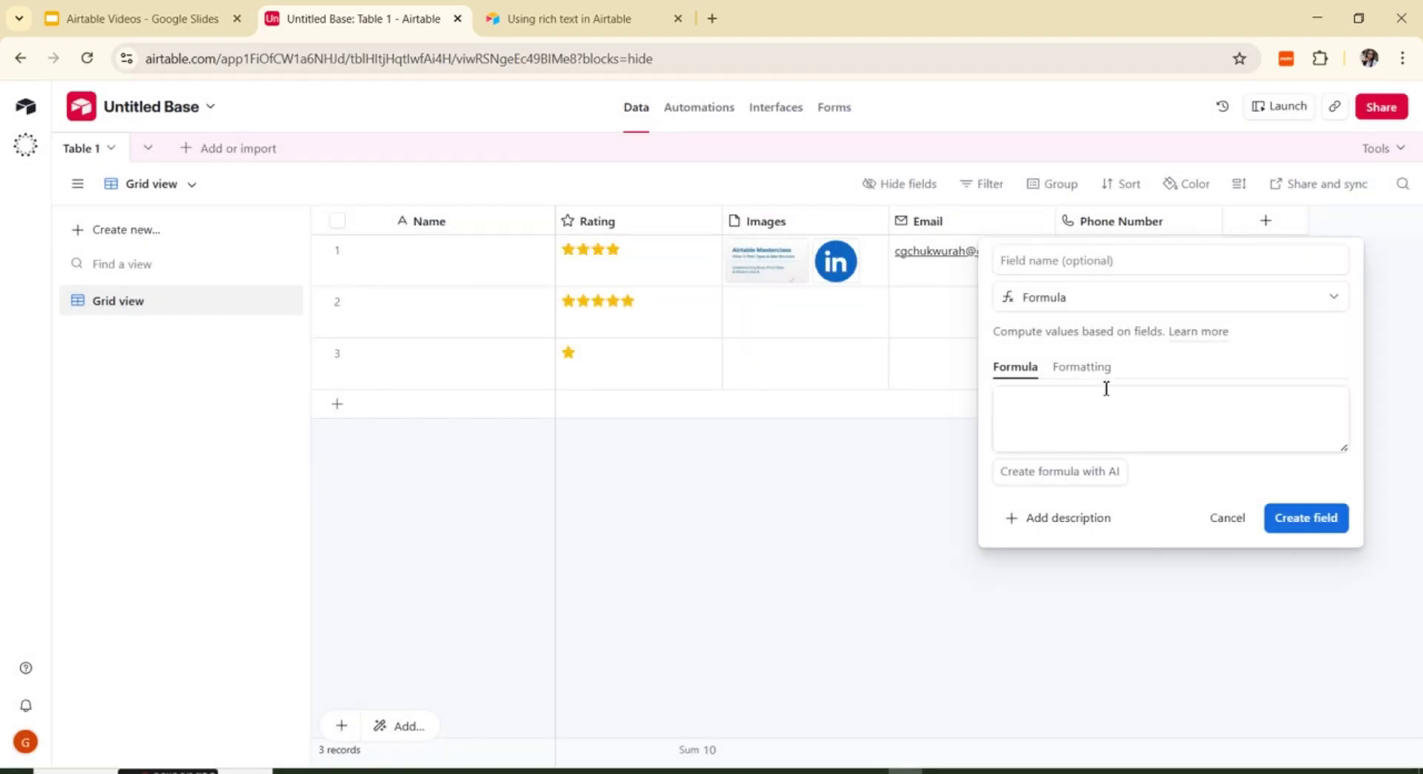
pyautogui.click(1230, 527)
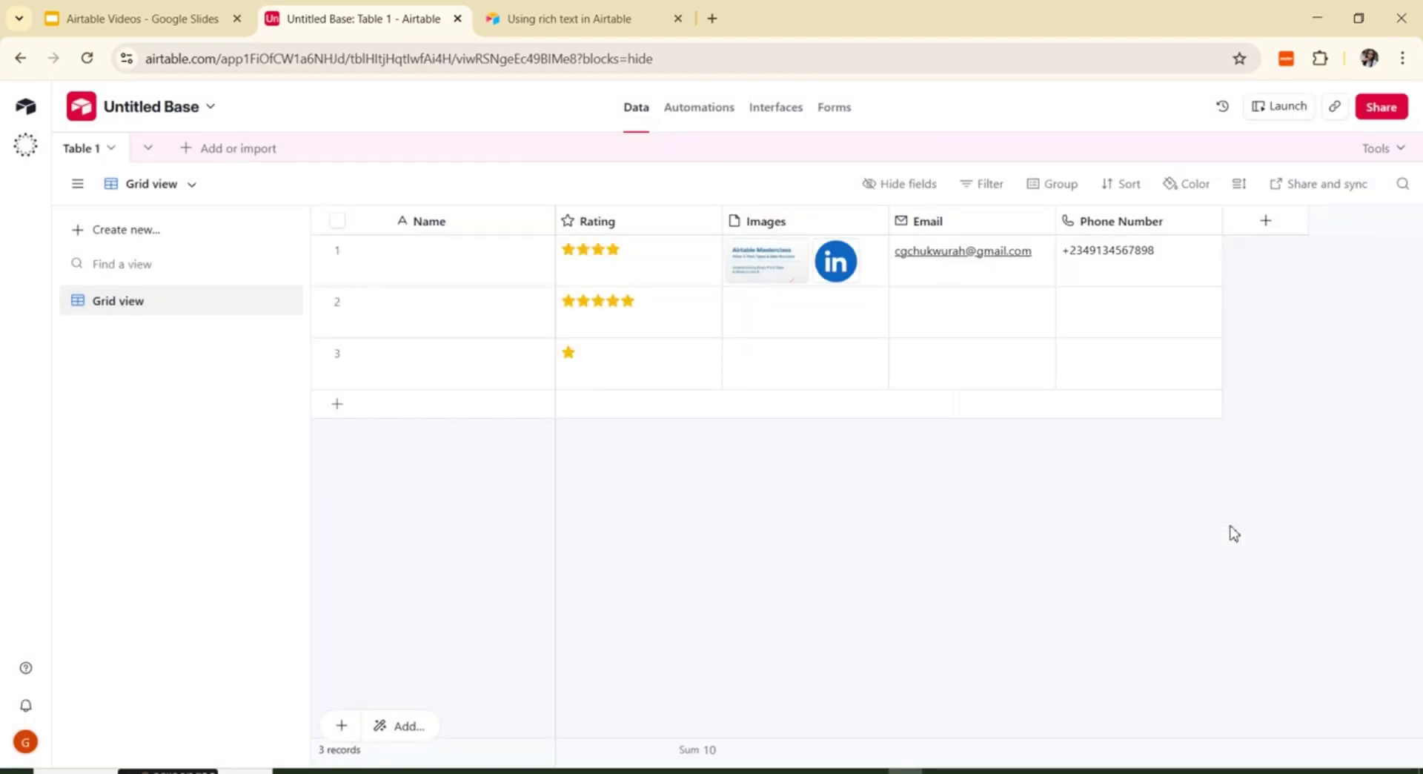
# Step: Insert a Single line text field named 'Last Name' directly after the Name column
pyautogui.click(543, 219)
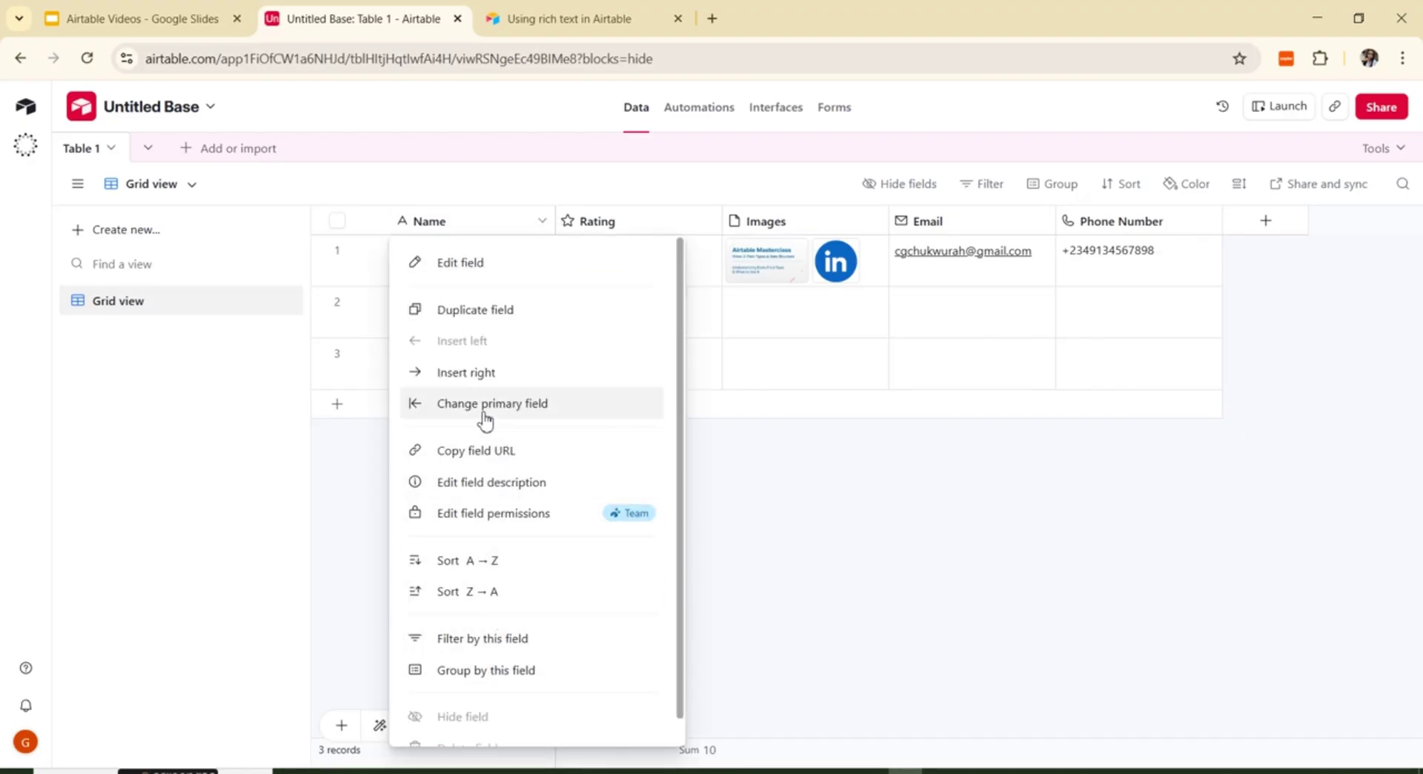
pyautogui.click(477, 373)
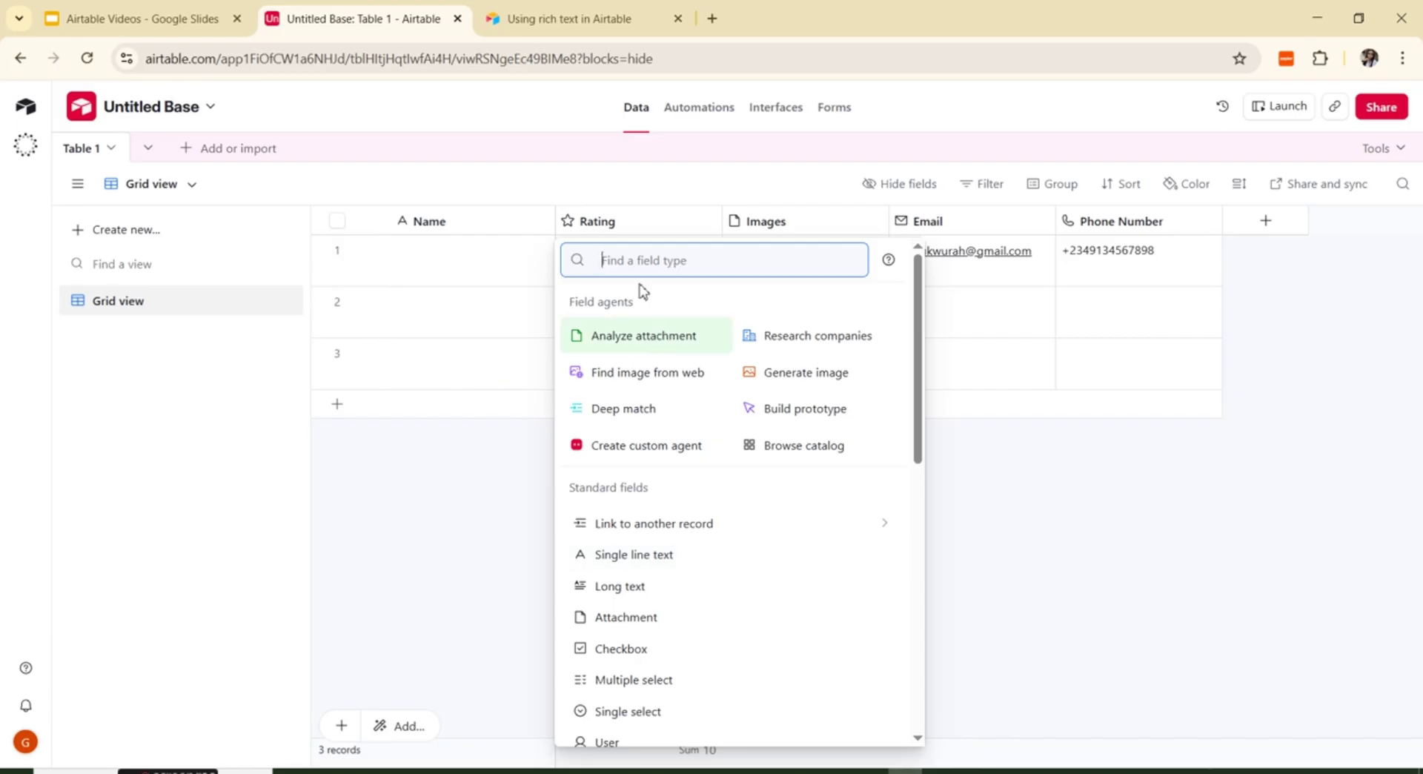
pyautogui.write('Las')
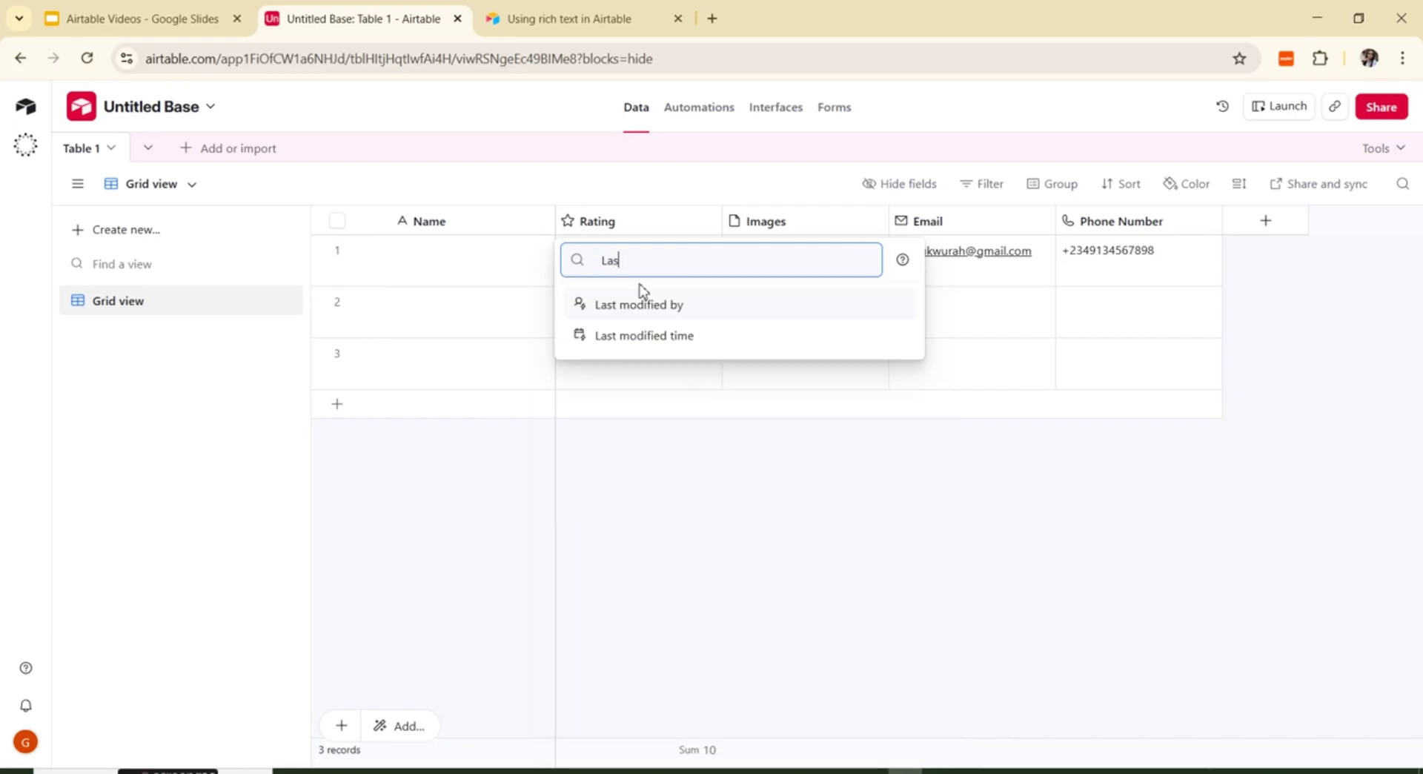
pyautogui.write('t N')
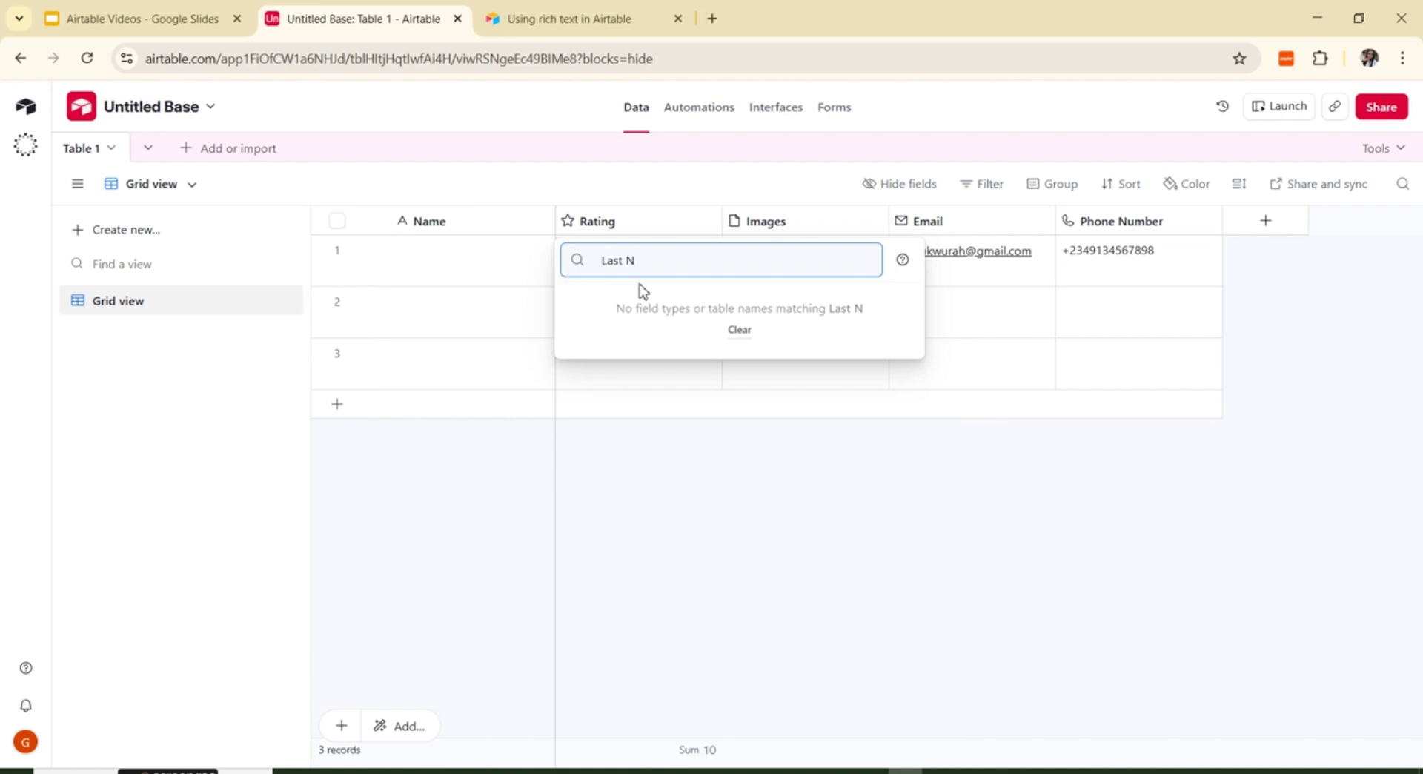
pyautogui.write('ame')
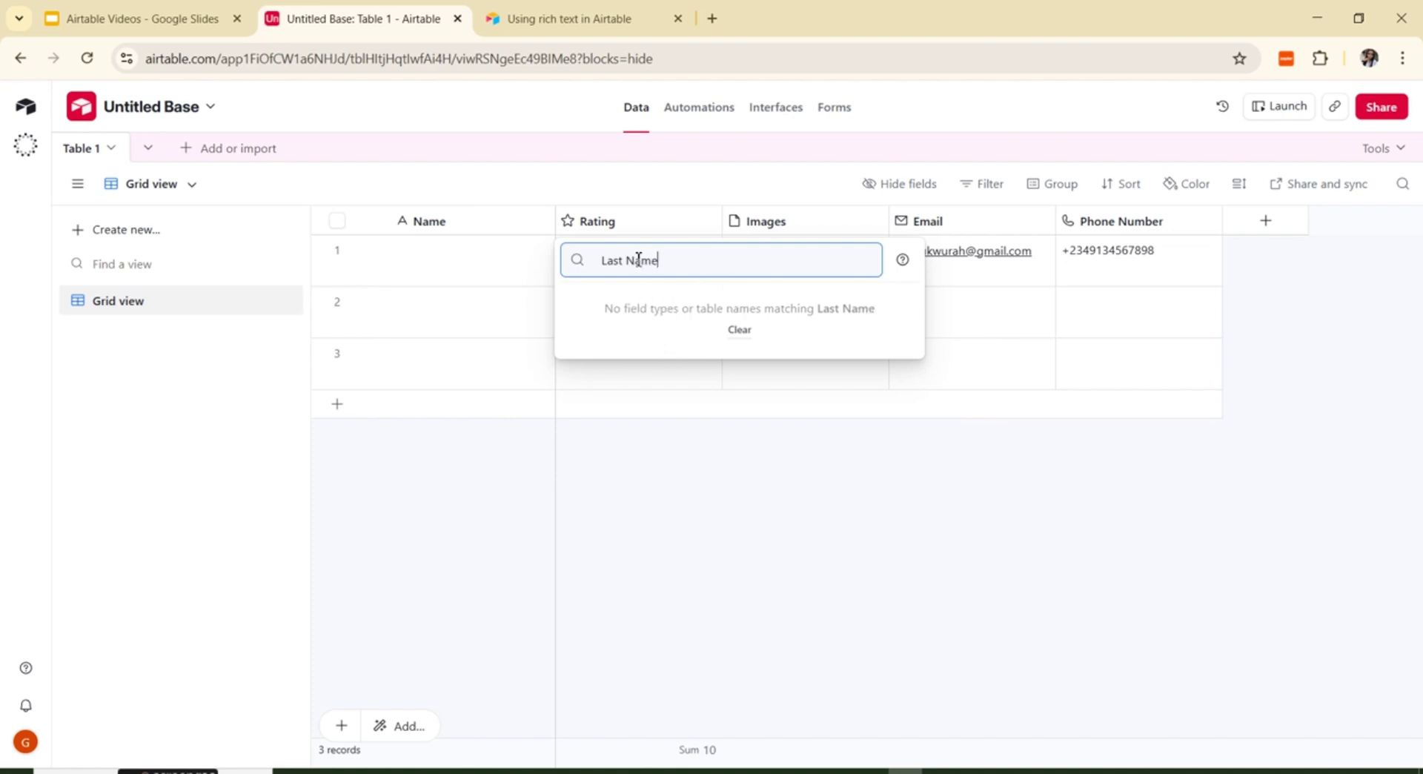
pyautogui.hotkey('ctrl', 'a')
pyautogui.press('BackSpace')
pyautogui.write('si')
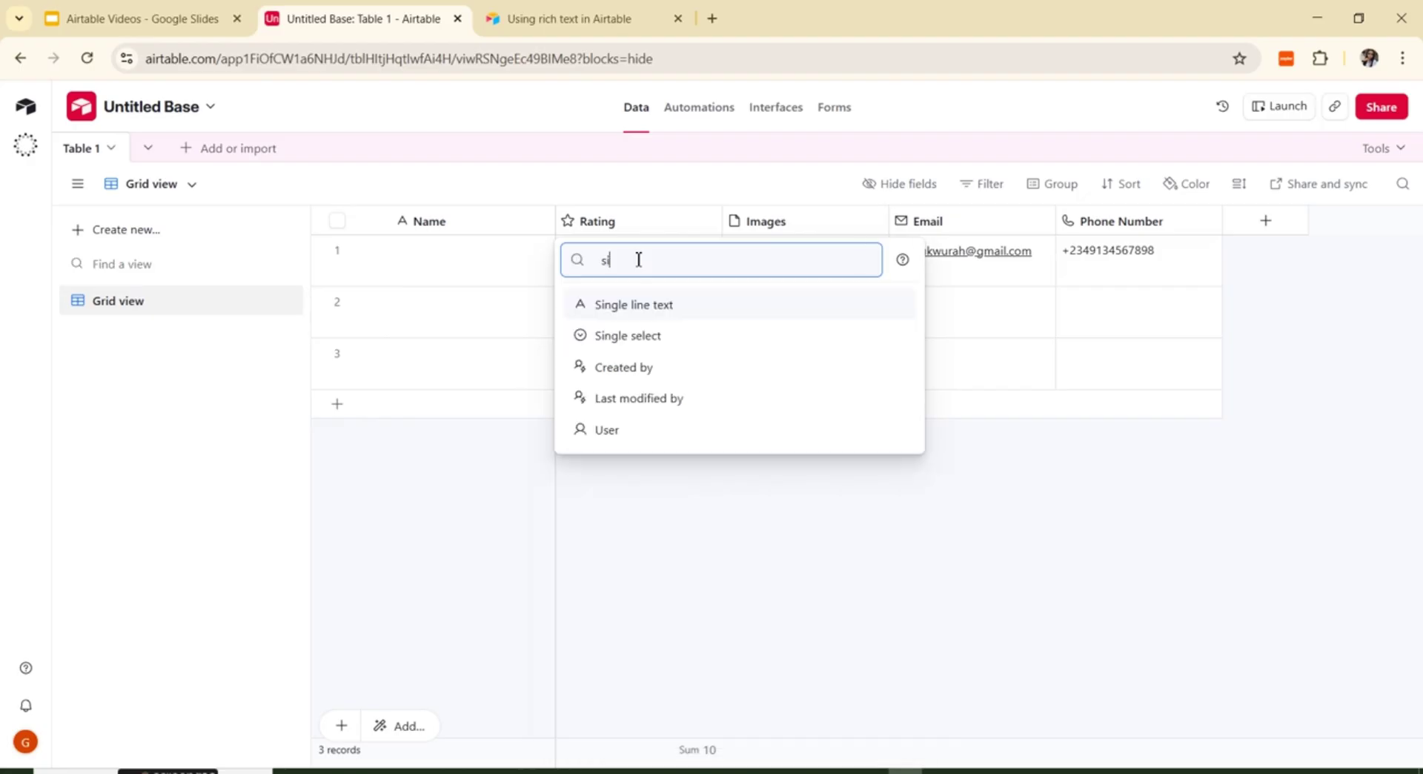
pyautogui.click(651, 309)
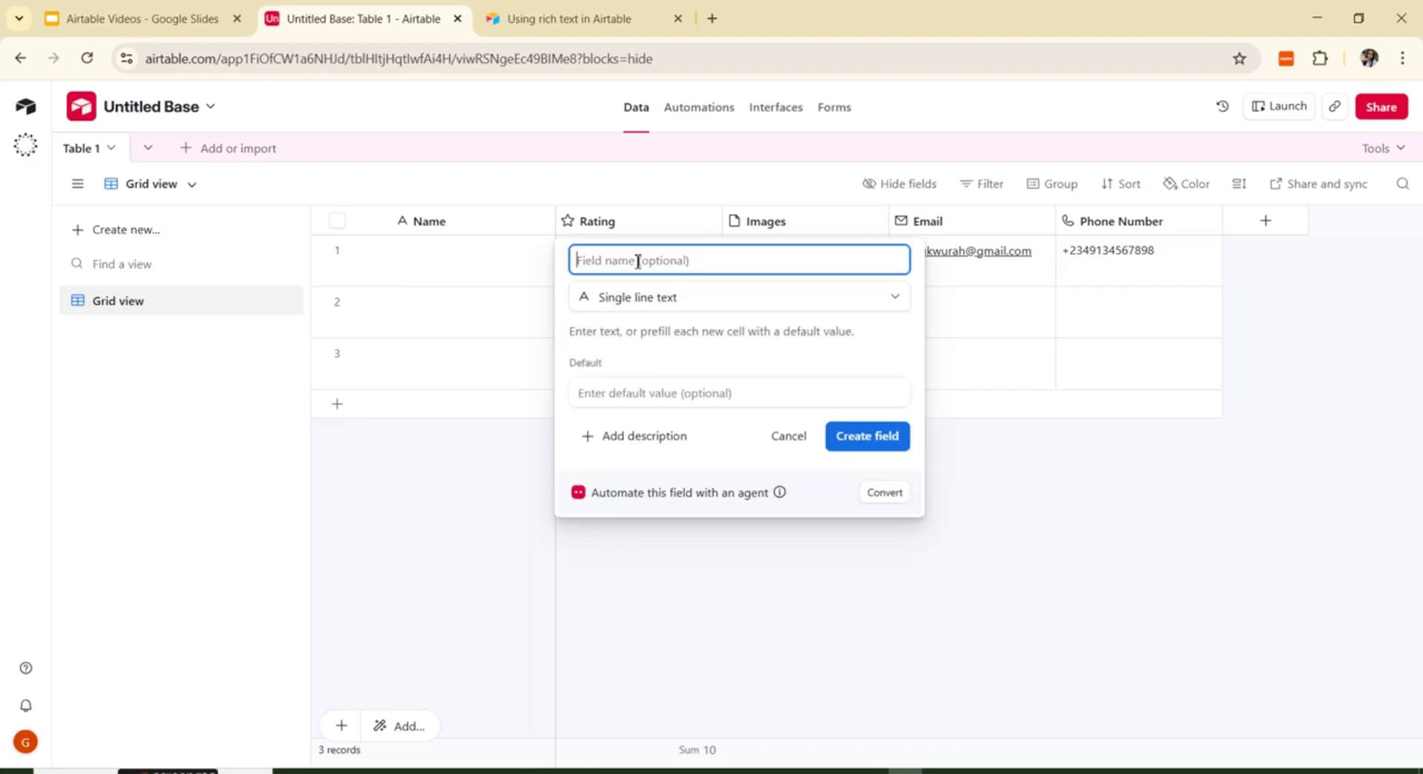
pyautogui.write('La')
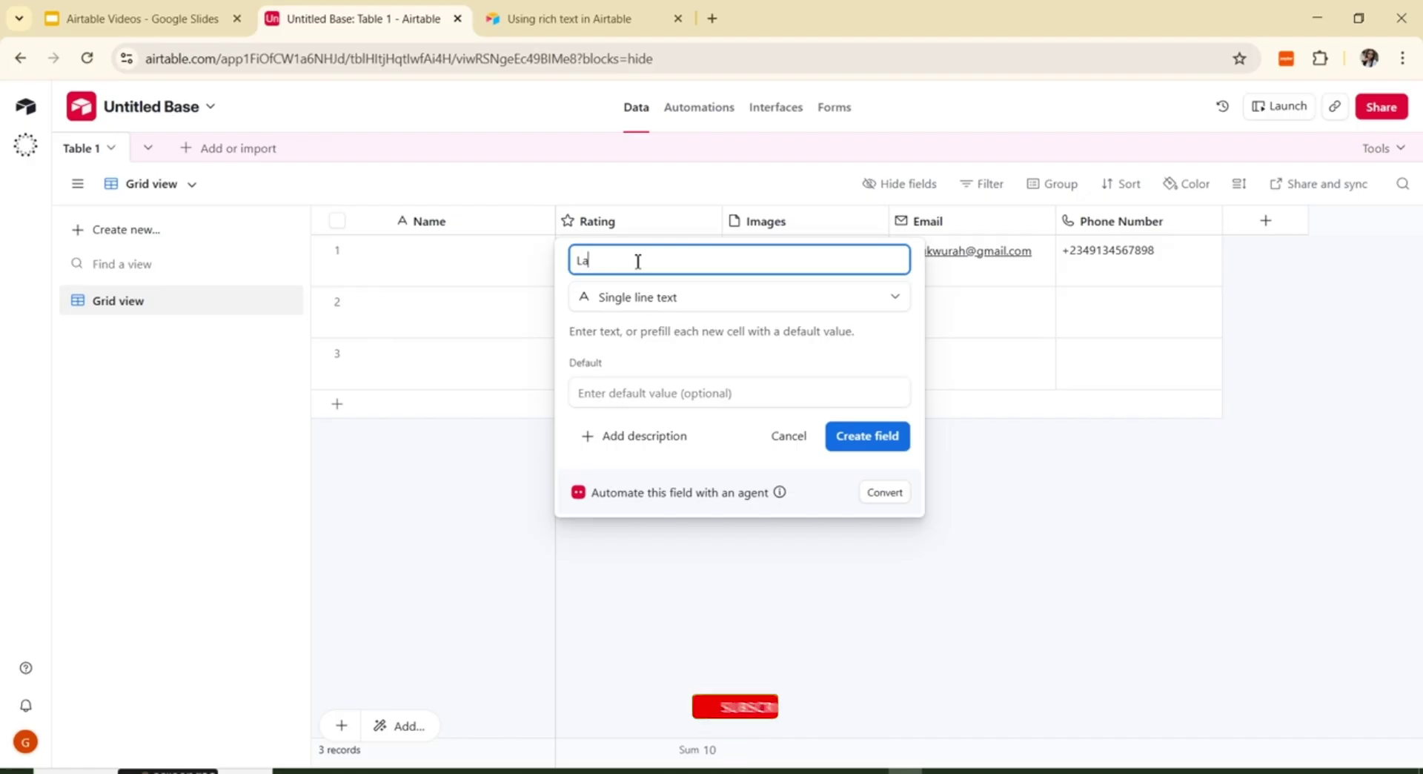
pyautogui.write('st NA')
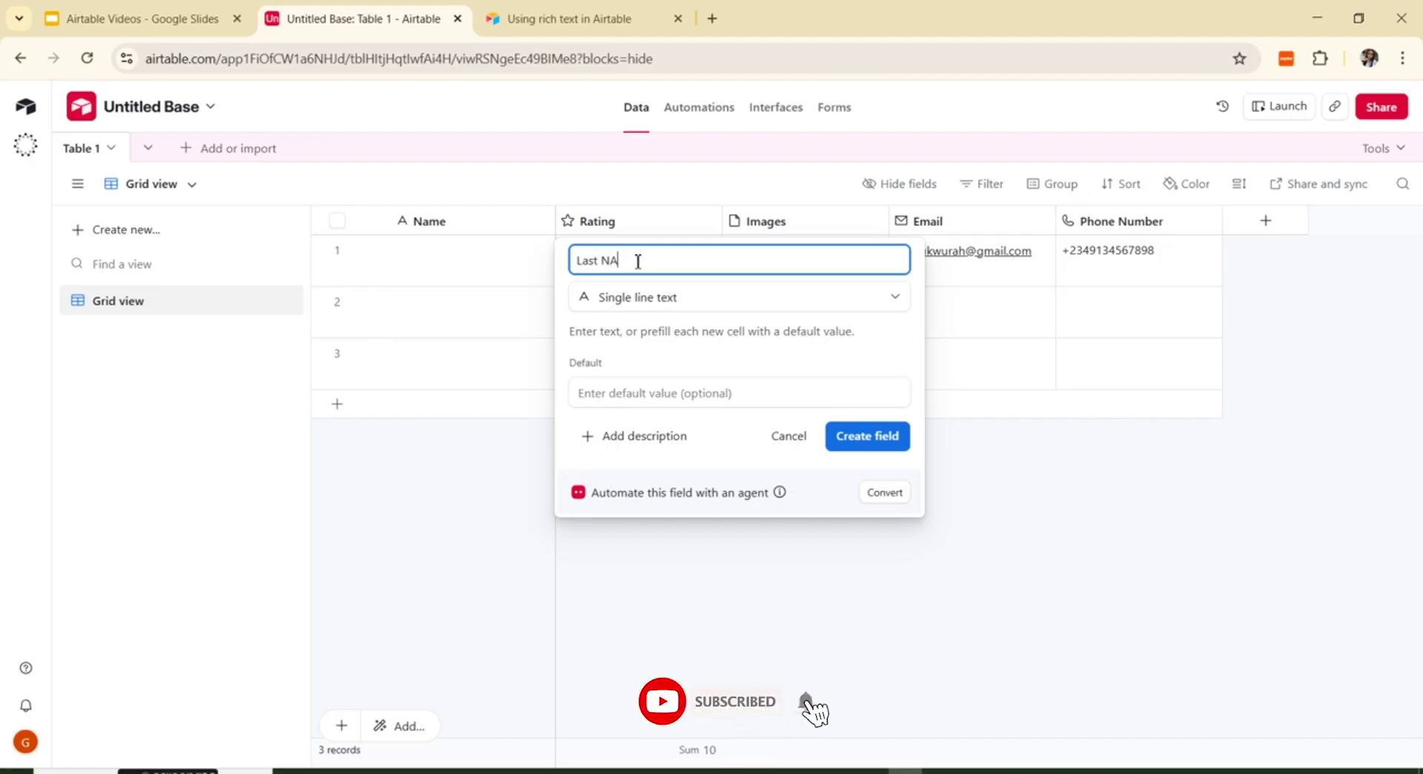
pyautogui.press('BackSpace')
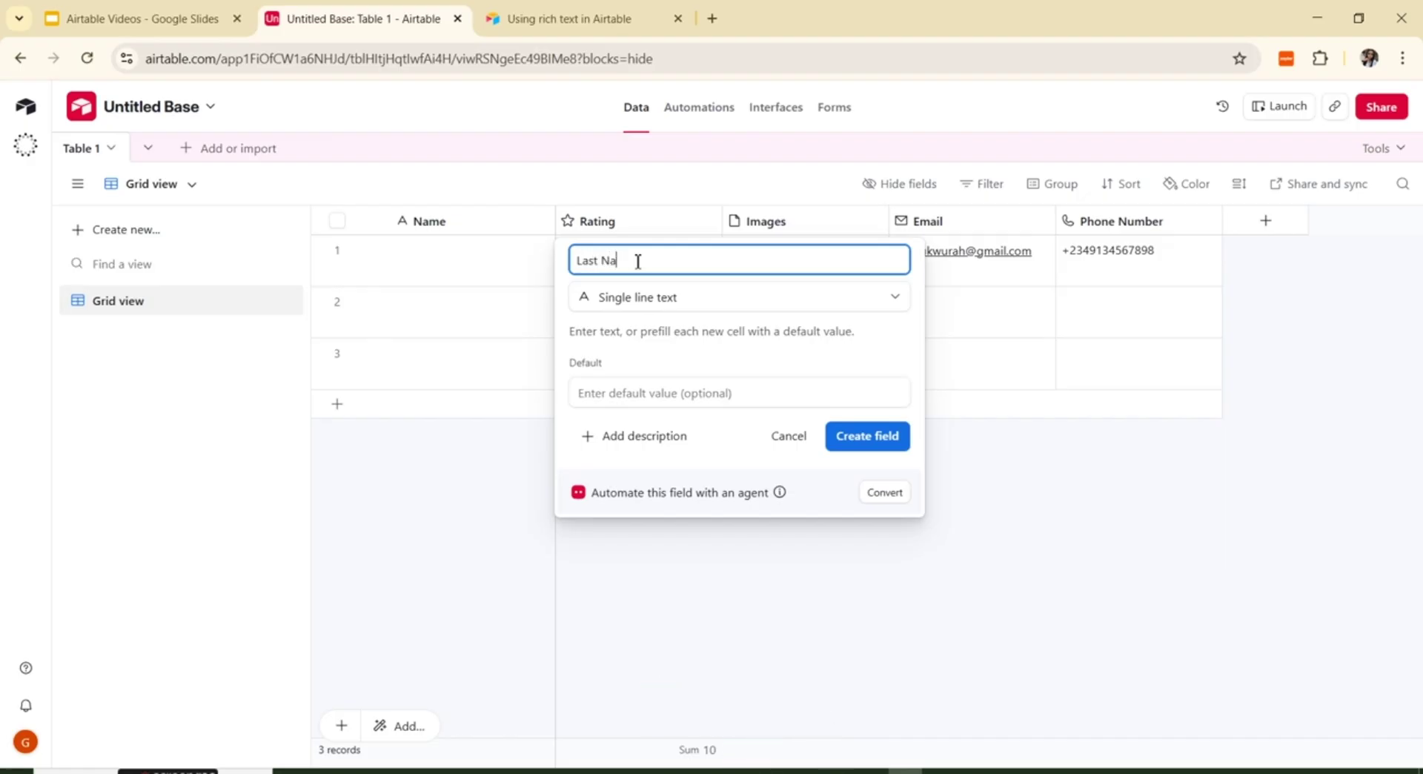
pyautogui.write('ame')
pyautogui.click(864, 441)
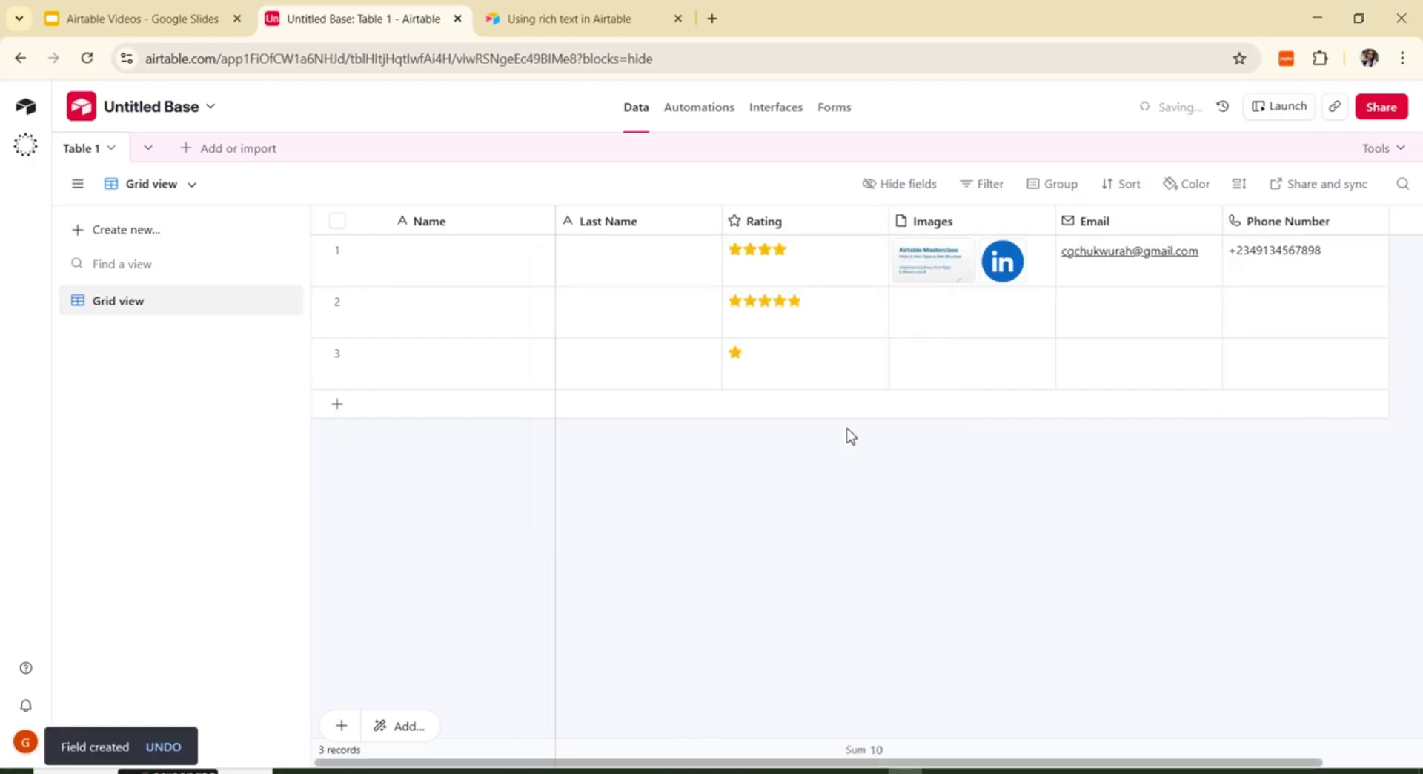
# Step: Rename the primary Name field to 'First Name' and save it
pyautogui.click(542, 221)
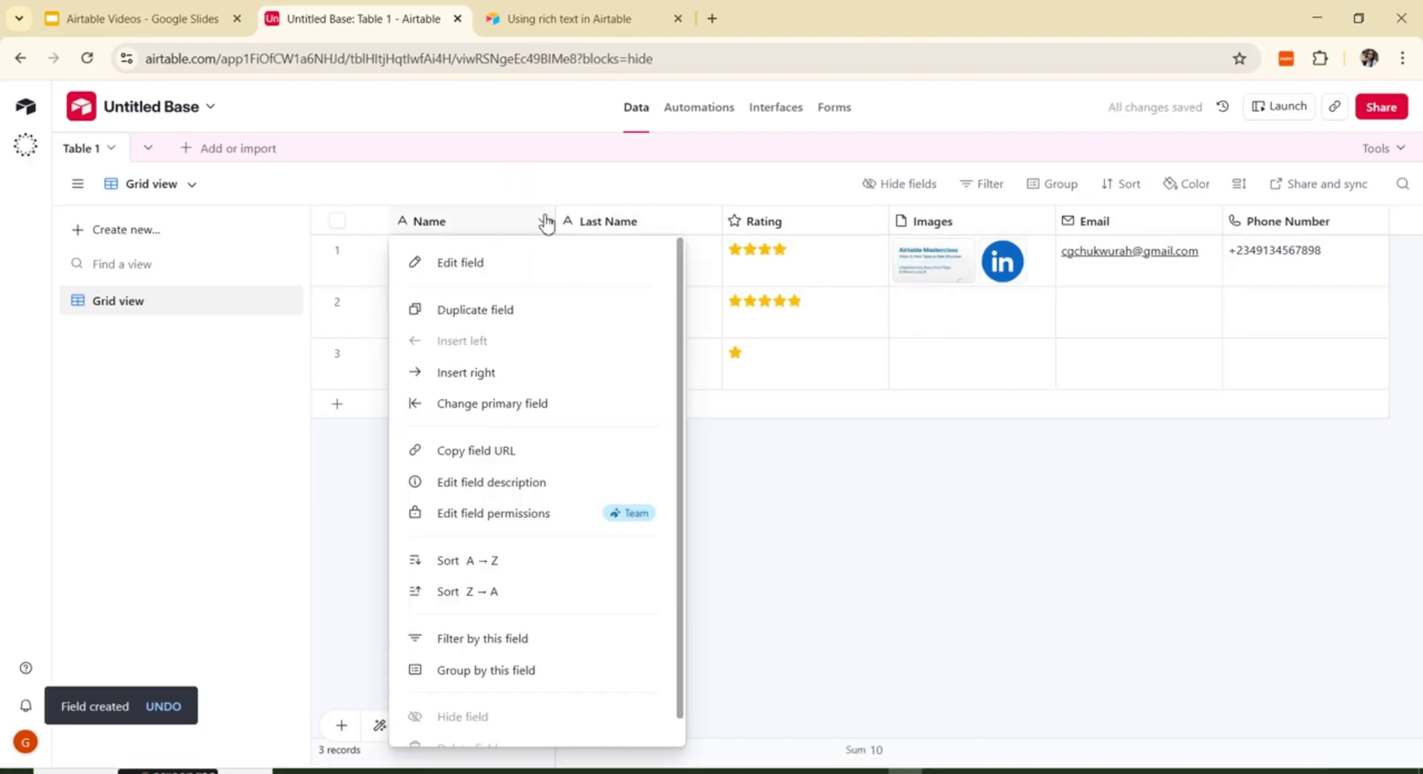
pyautogui.click(507, 265)
pyautogui.click(415, 269)
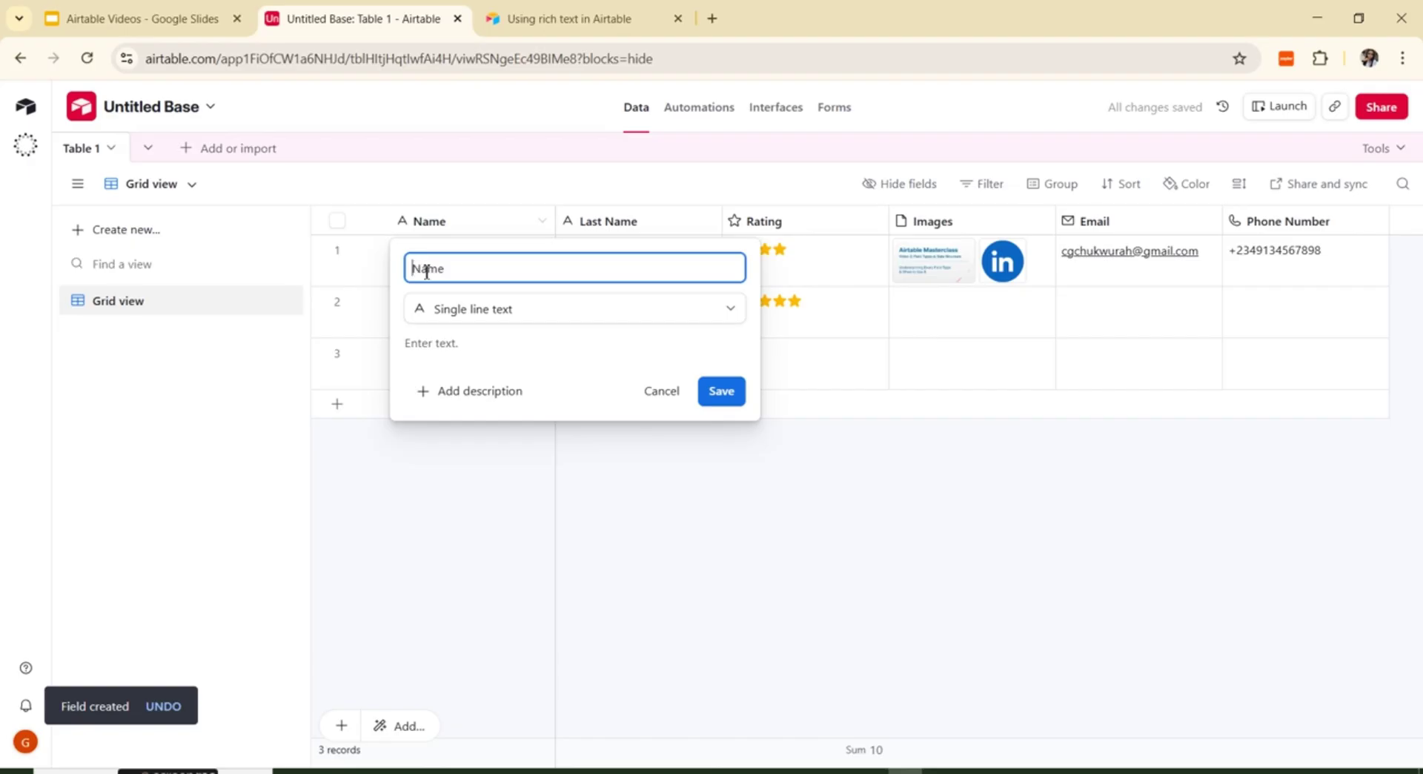
pyautogui.write('Firs')
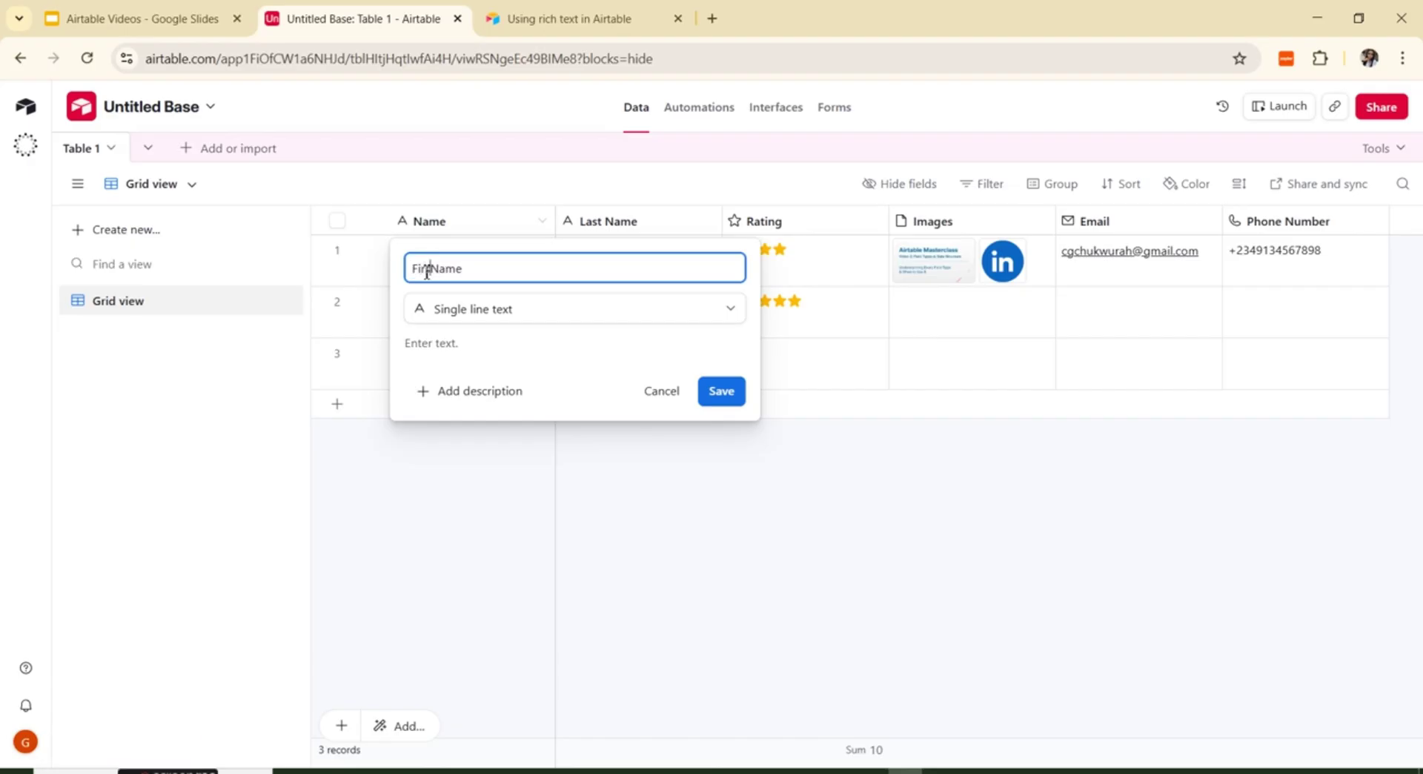
pyautogui.write('t')
pyautogui.click(731, 396)
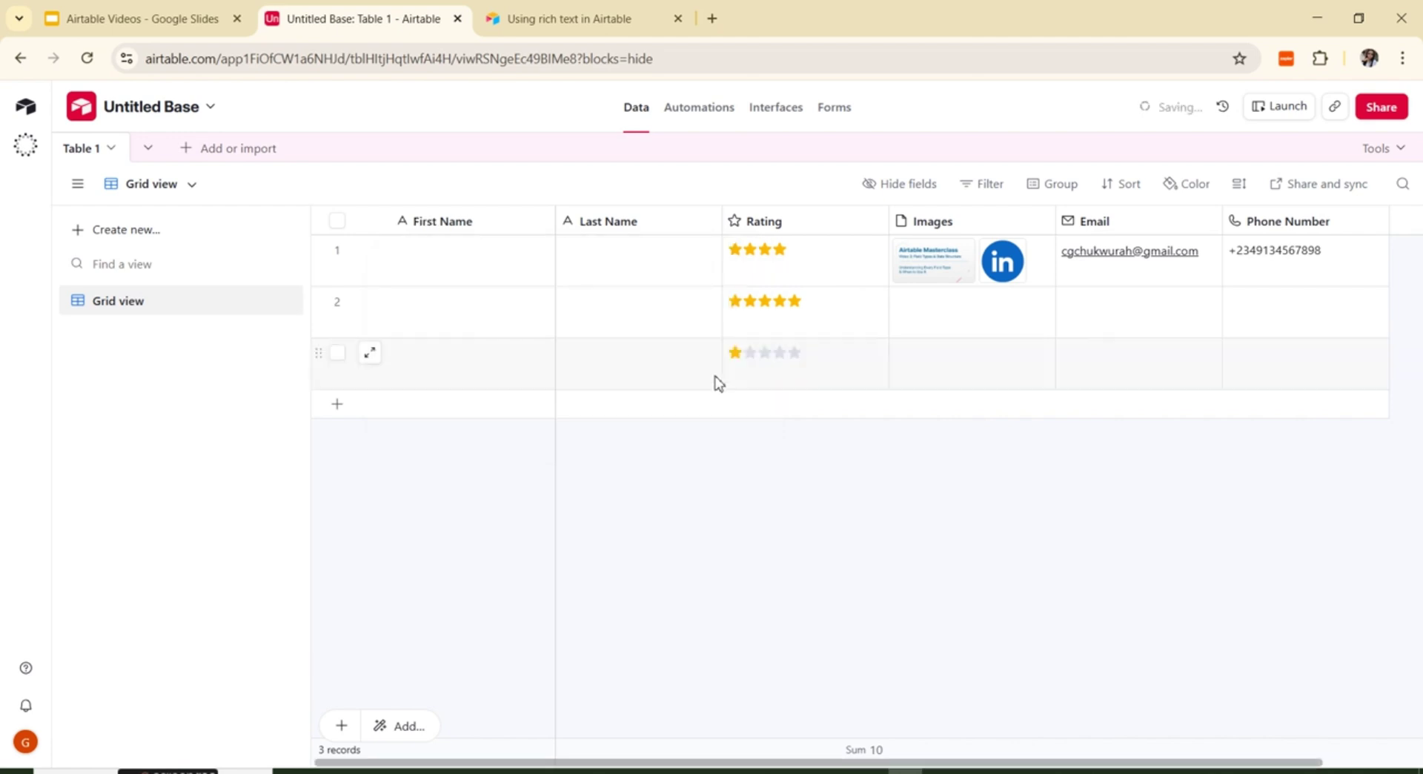
pyautogui.click(415, 266)
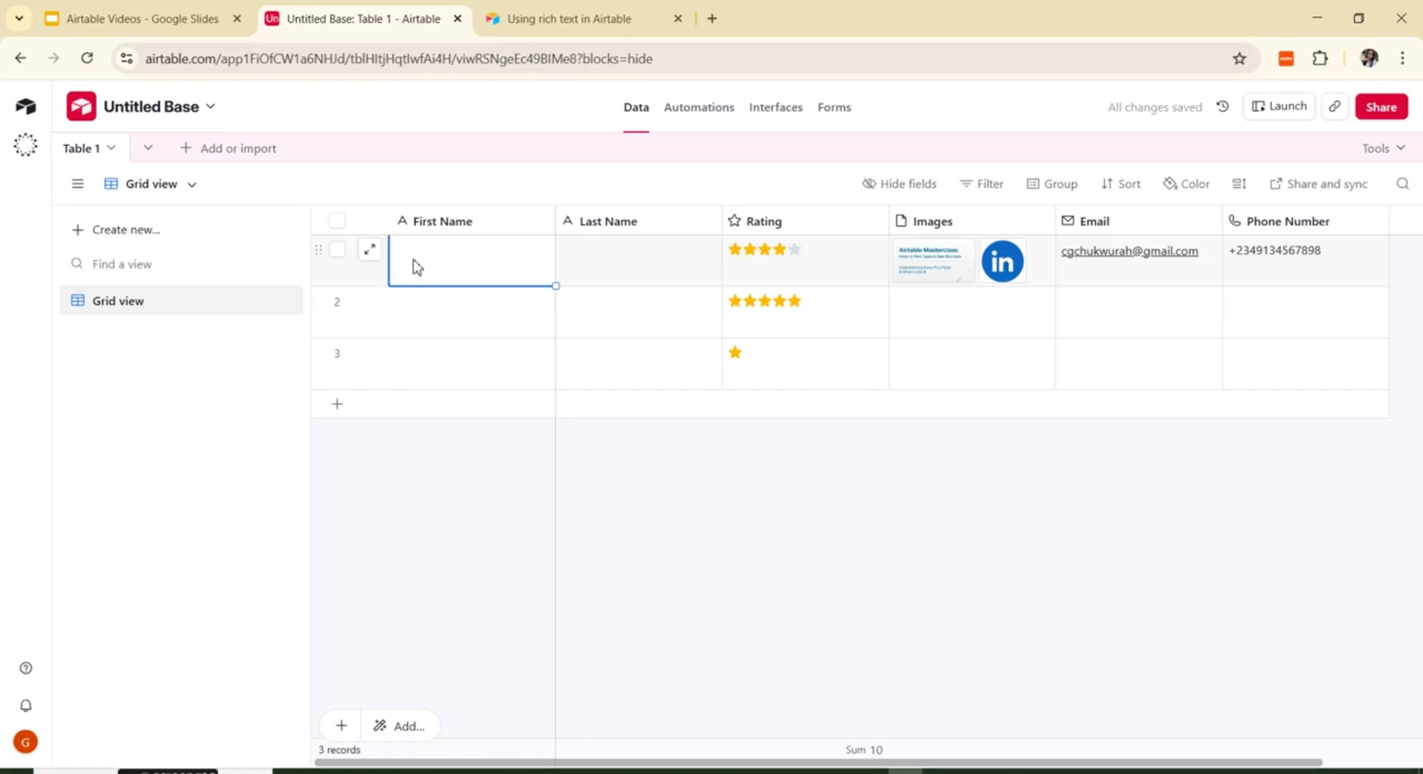
pyautogui.click(417, 262)
pyautogui.click(614, 261)
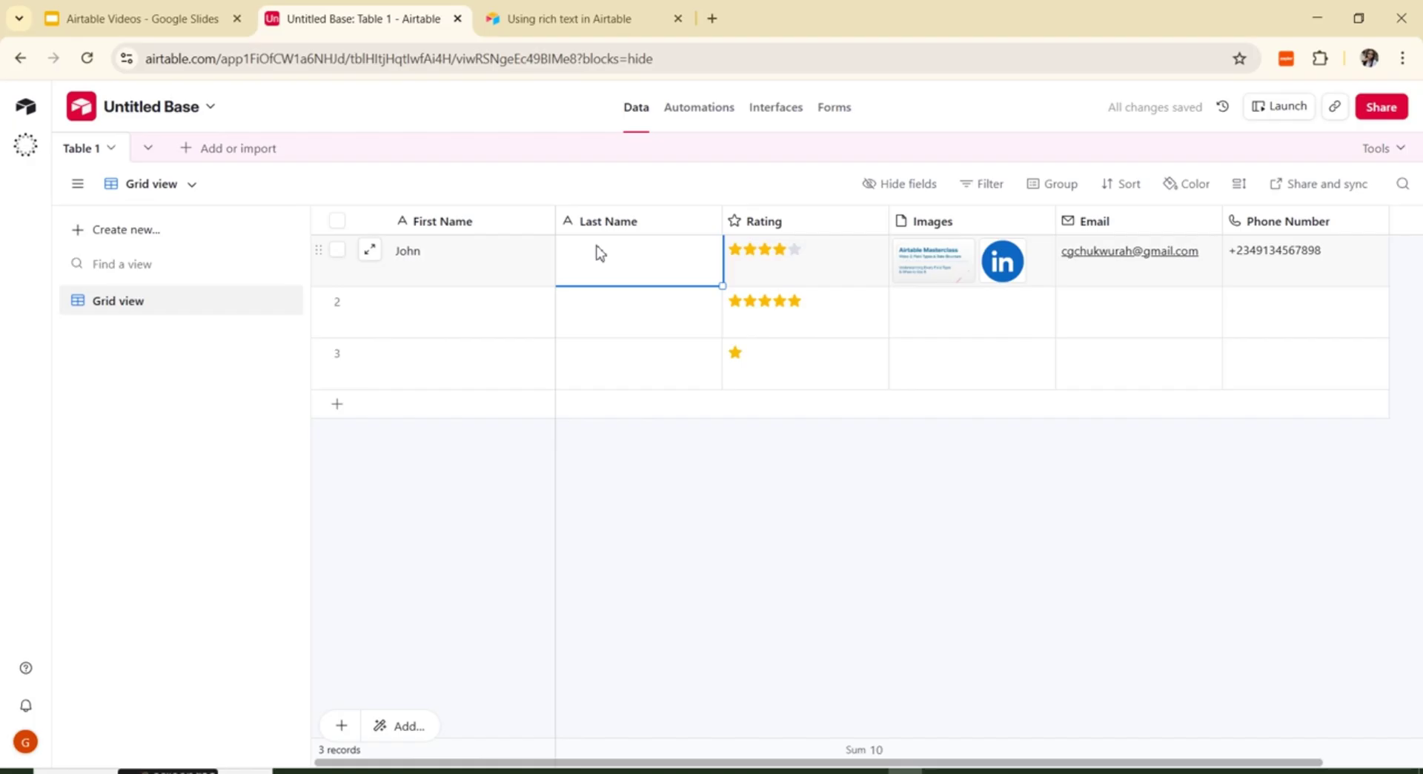
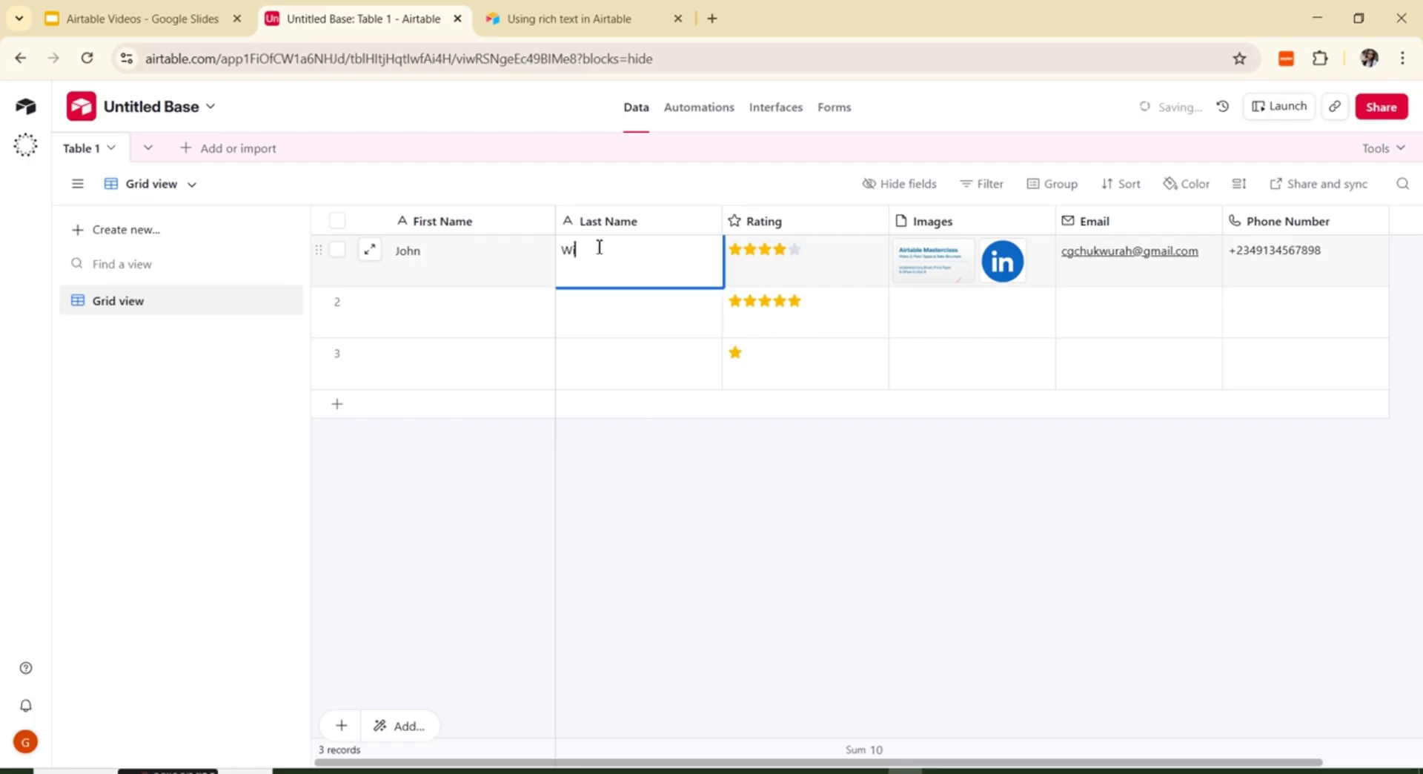
pyautogui.click(763, 566)
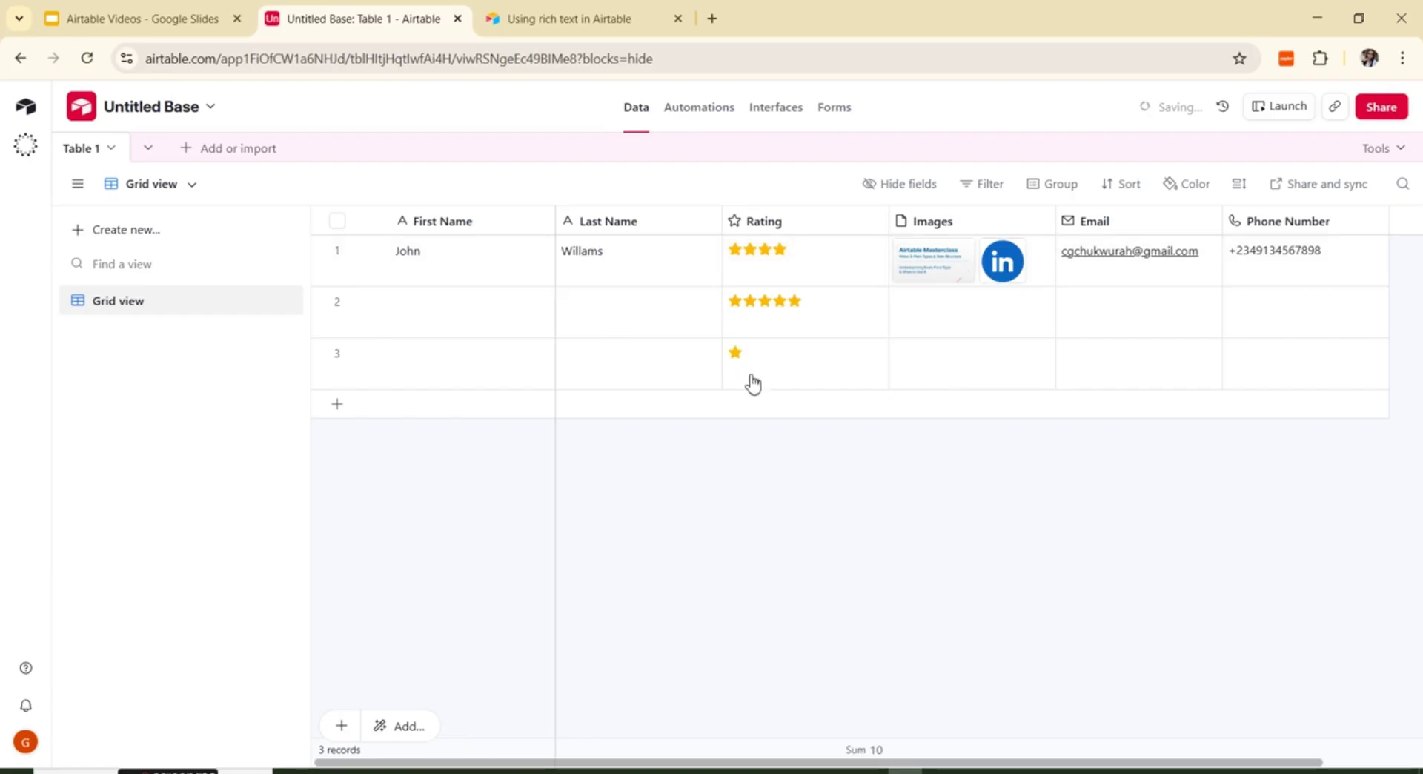
pyautogui.rightClick(730, 228)
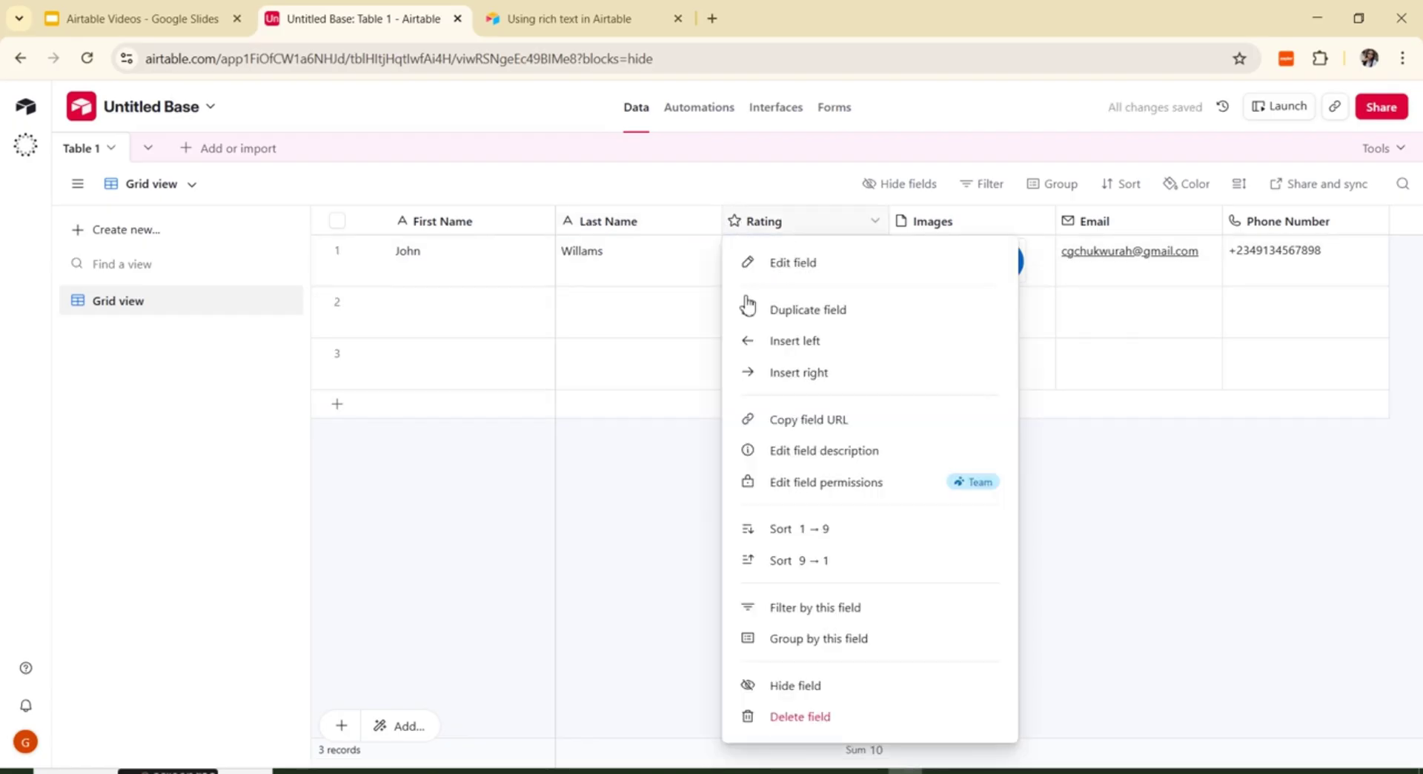
# Step: Insert a Formula field named 'Full Name' after the Rating column
pyautogui.click(820, 263)
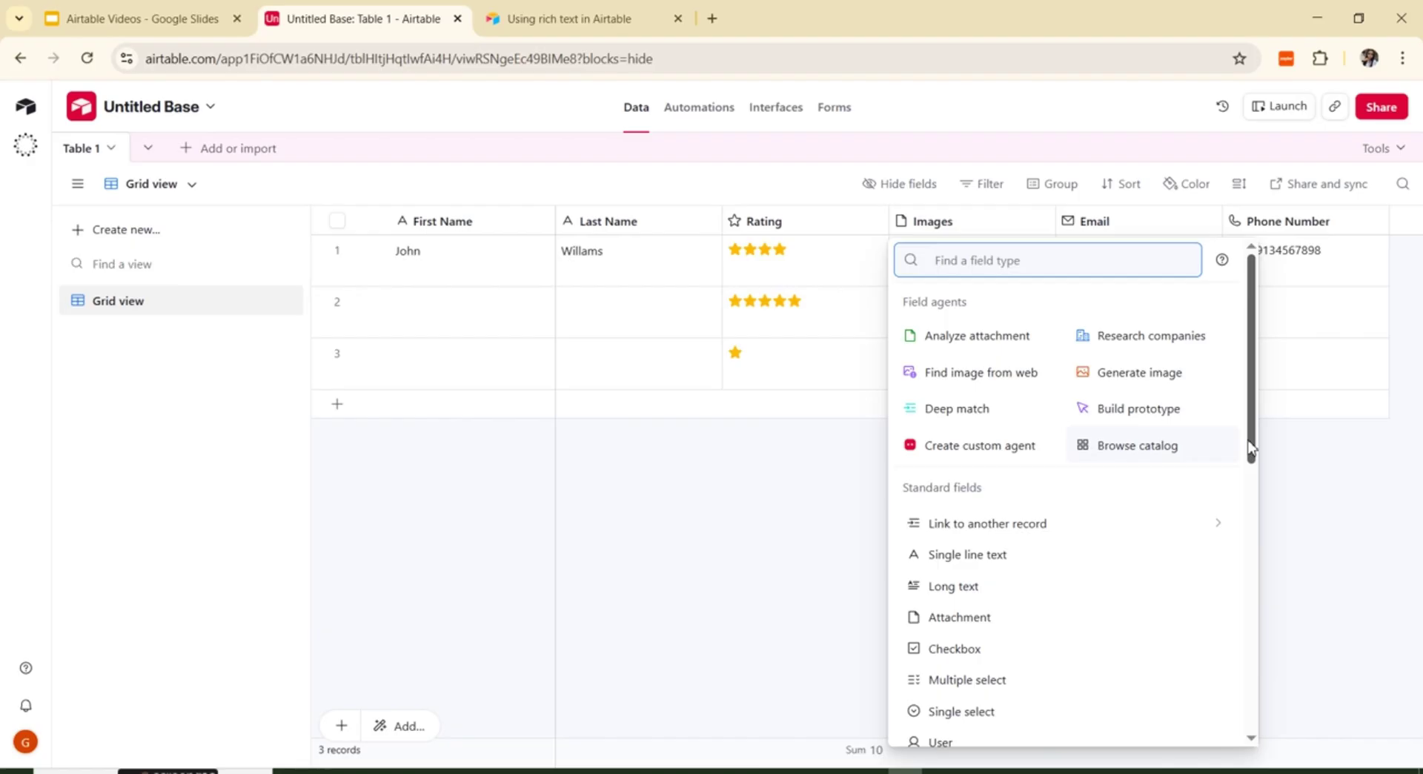
pyautogui.hotkey('ctrl', '+')
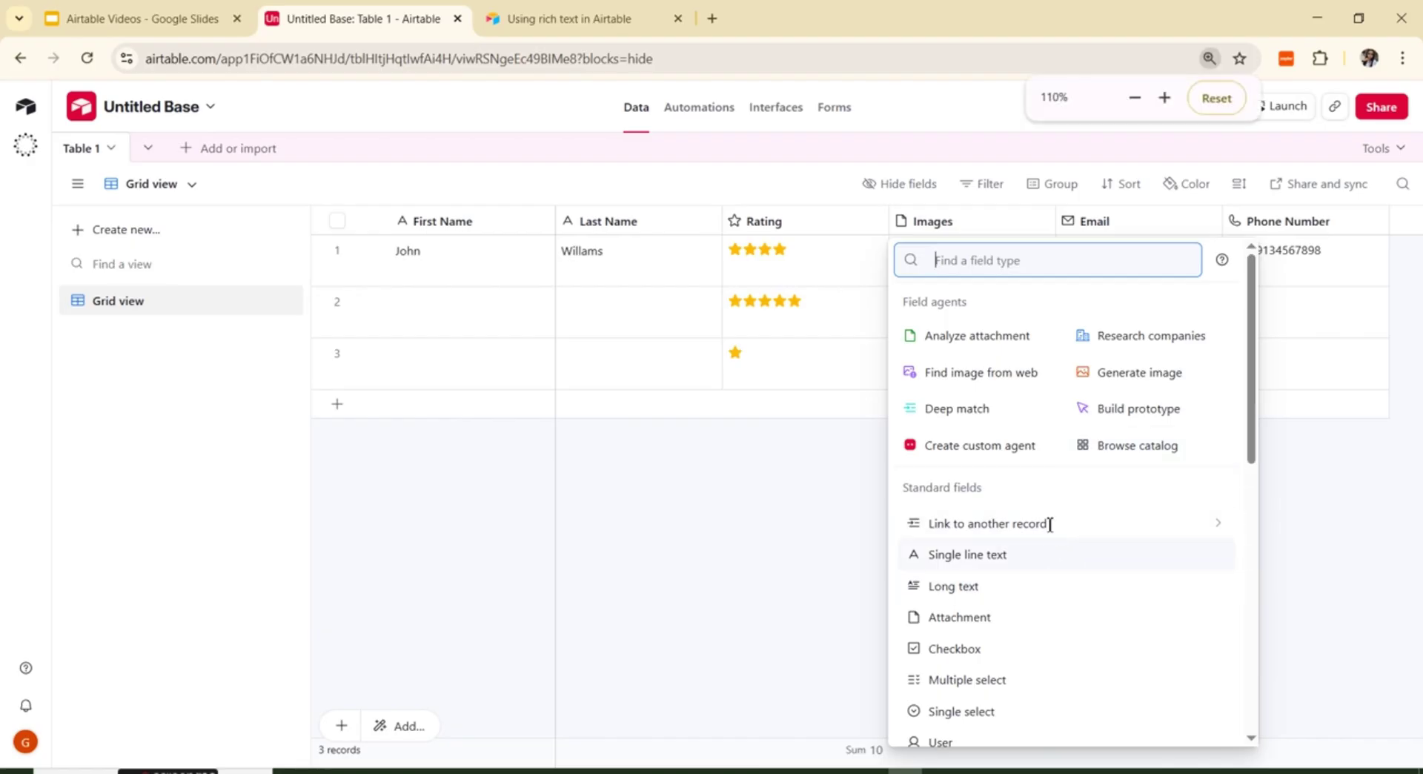
pyautogui.scroll(-3, 1049, 523)
pyautogui.hotkey('ctrl', '+')
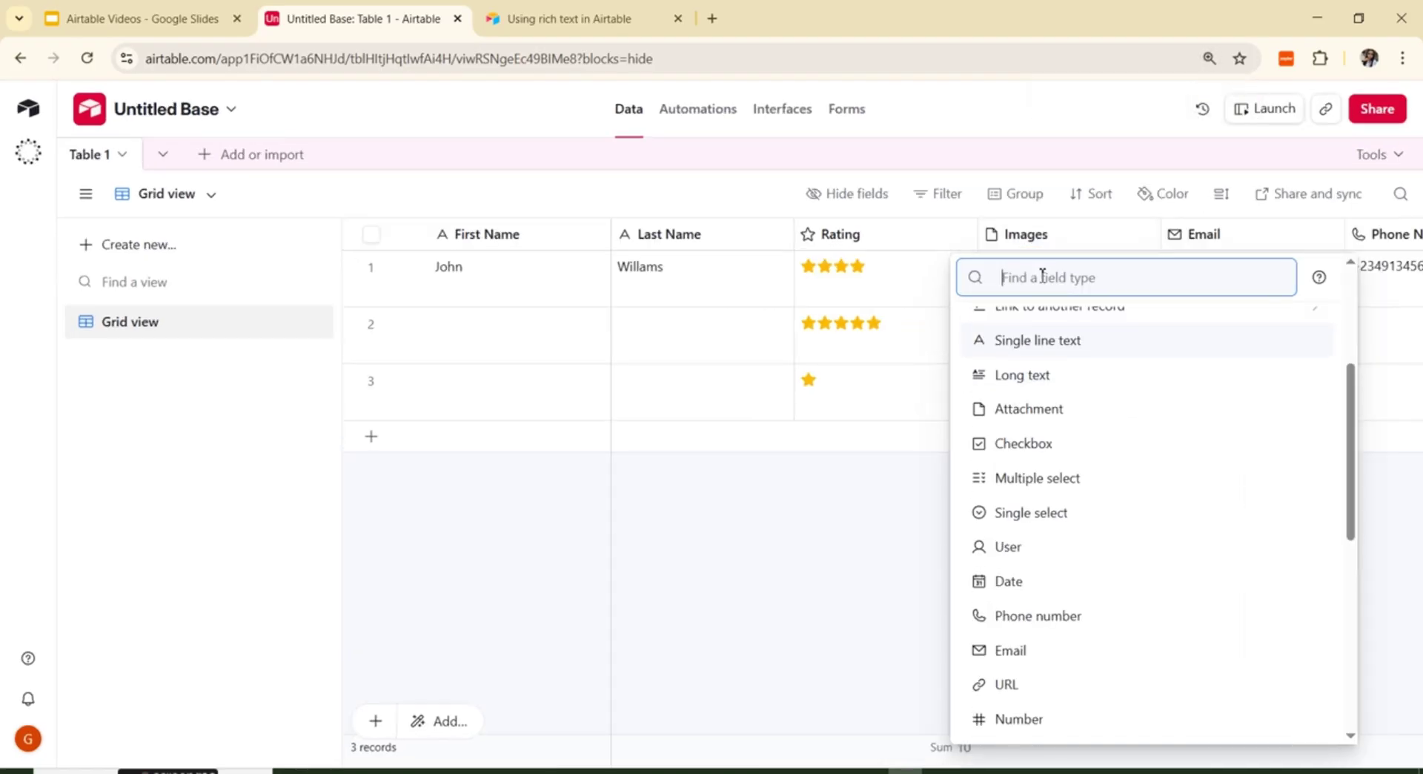
pyautogui.write('fo')
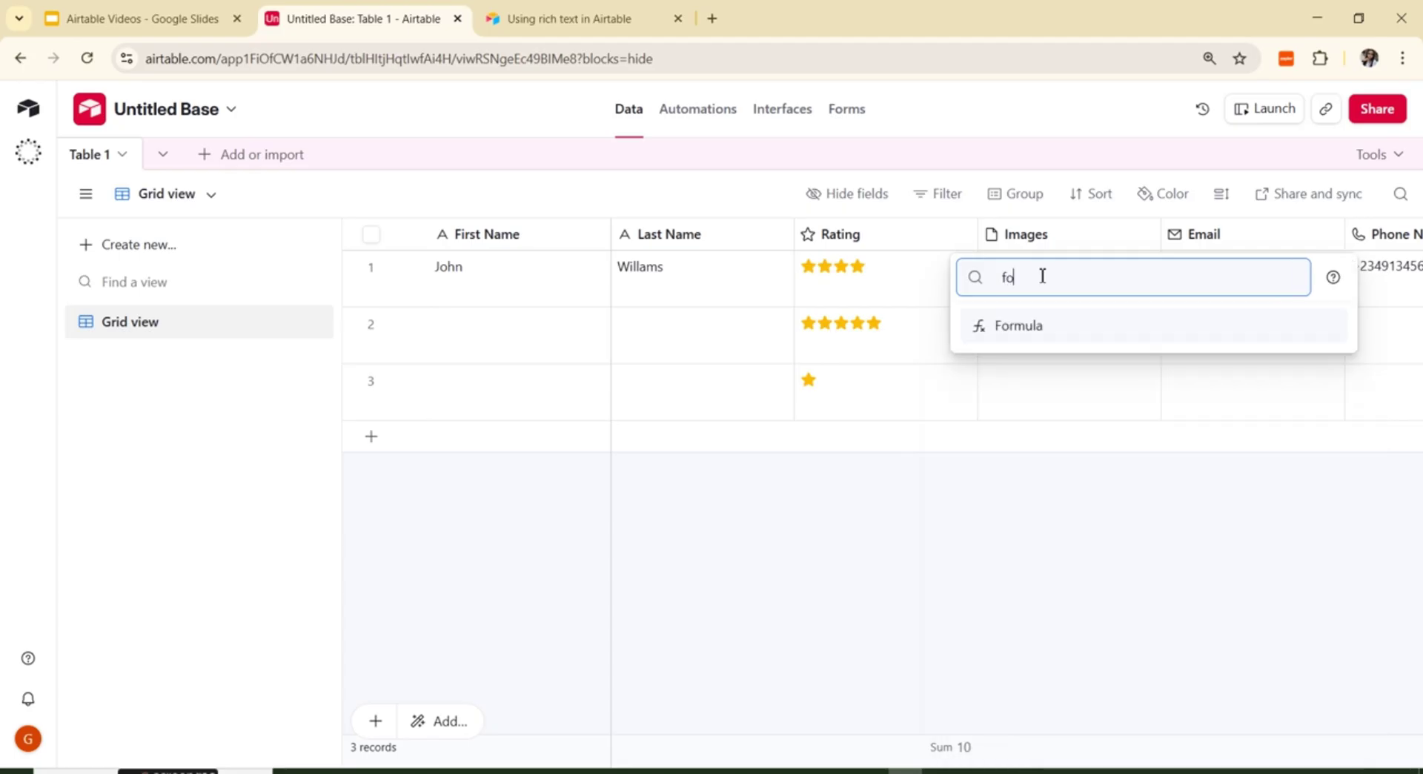
pyautogui.click(1040, 329)
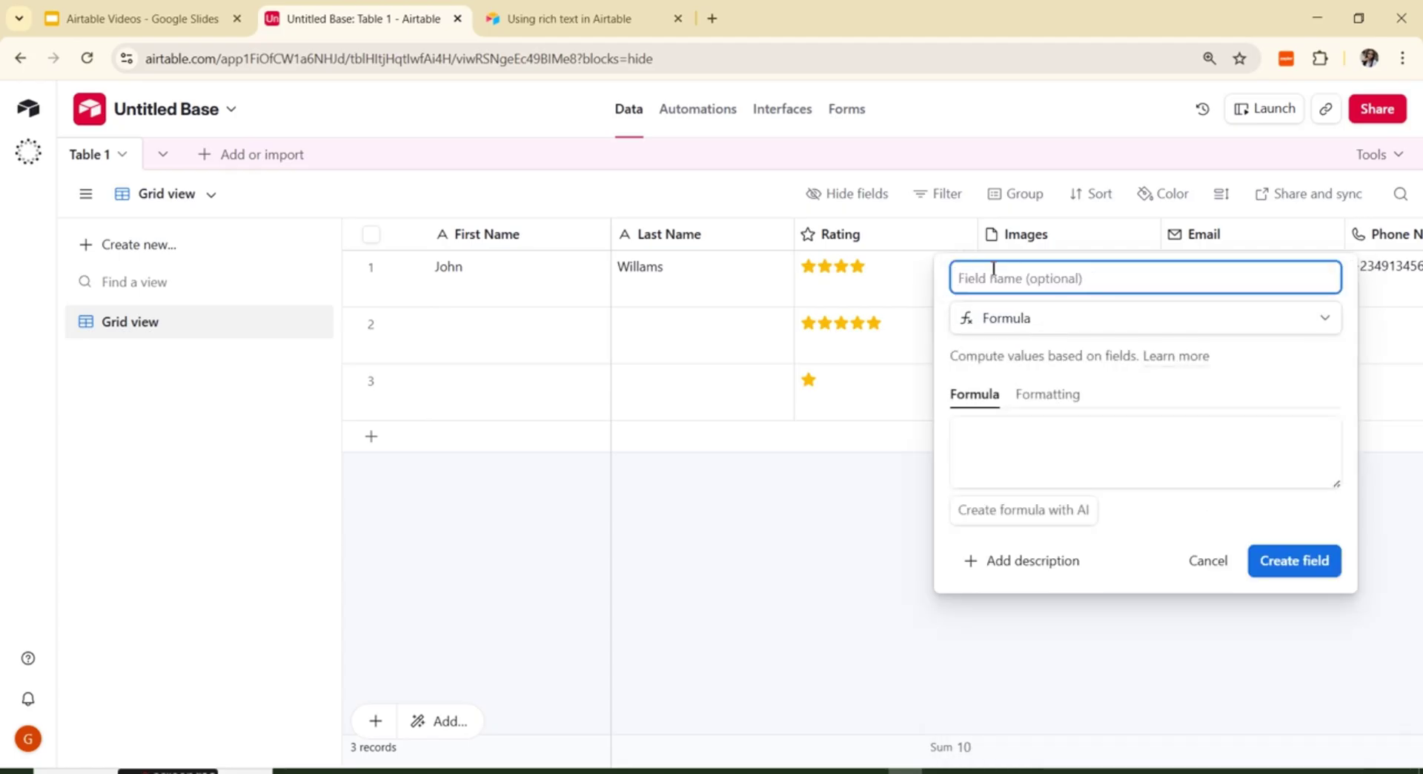
pyautogui.write('Full Nam')
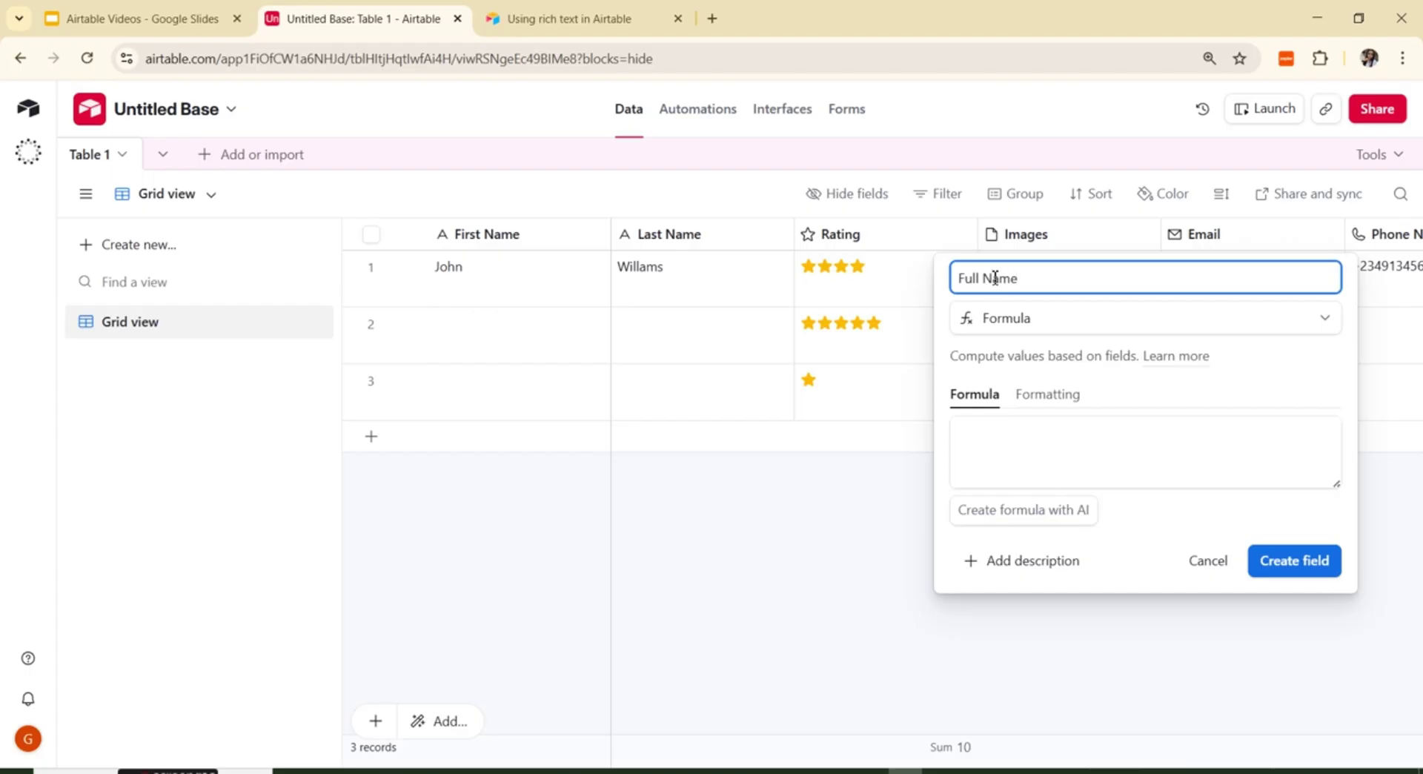
pyautogui.write('e')
# Step: Enter the formula CONCATENATE({First Name} + {Last Name}) and request suggestions to fix it
pyautogui.click(1049, 449)
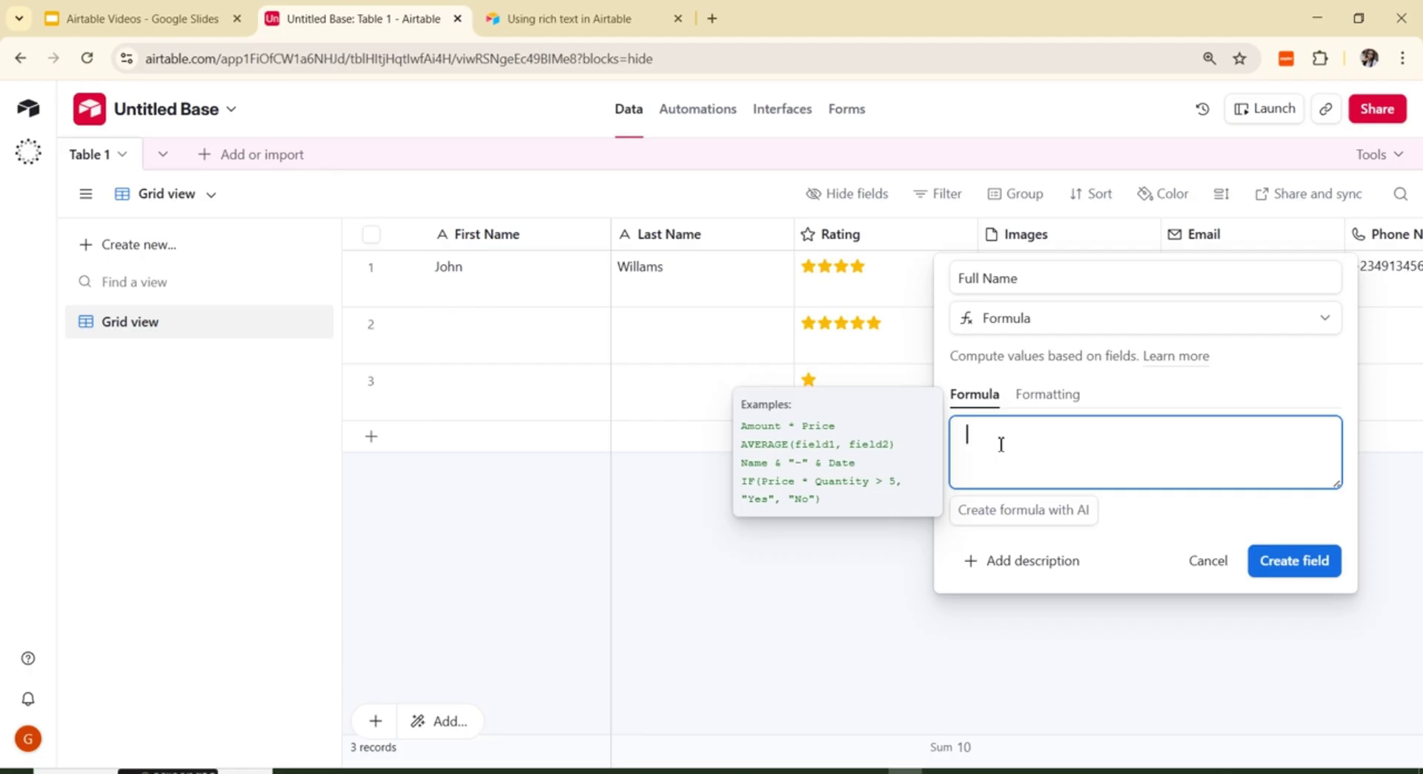
pyautogui.write('co')
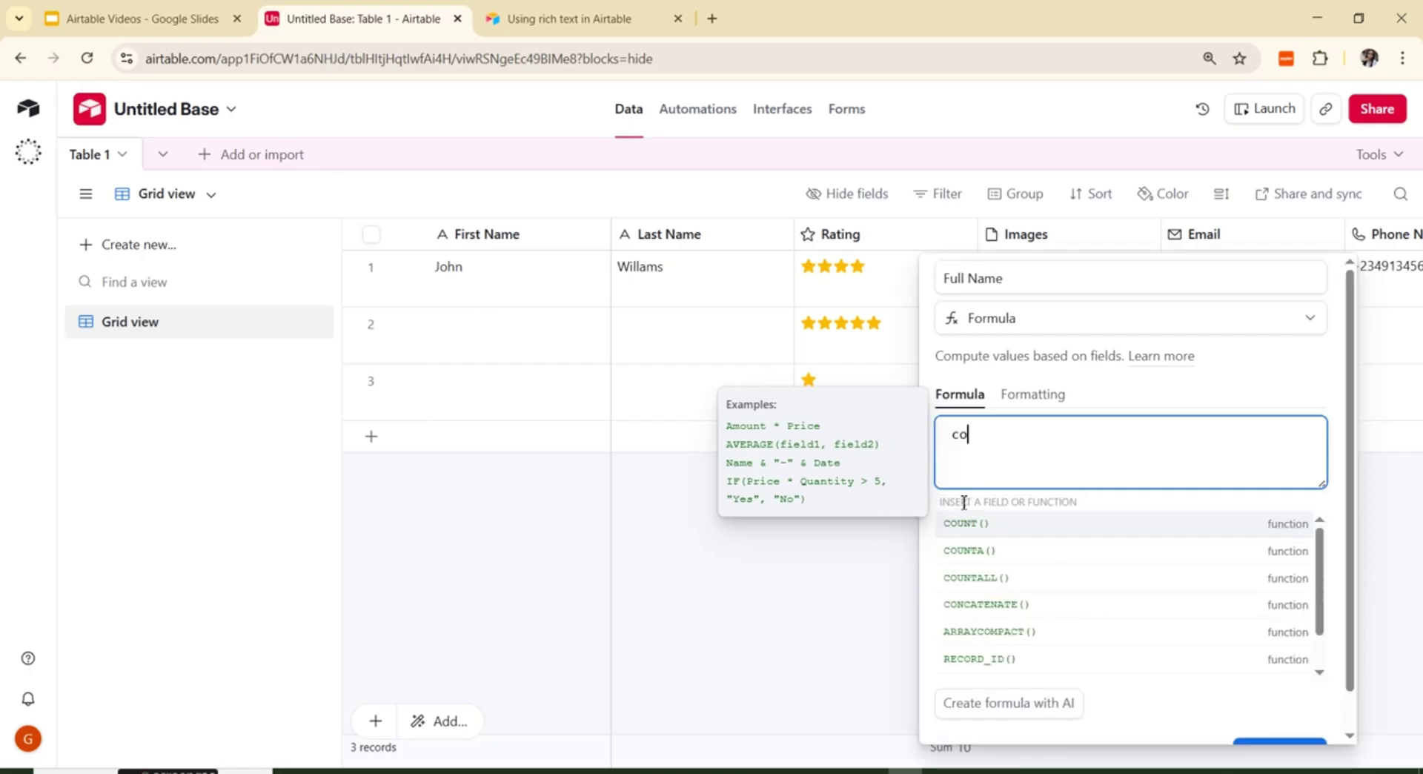
pyautogui.click(984, 610)
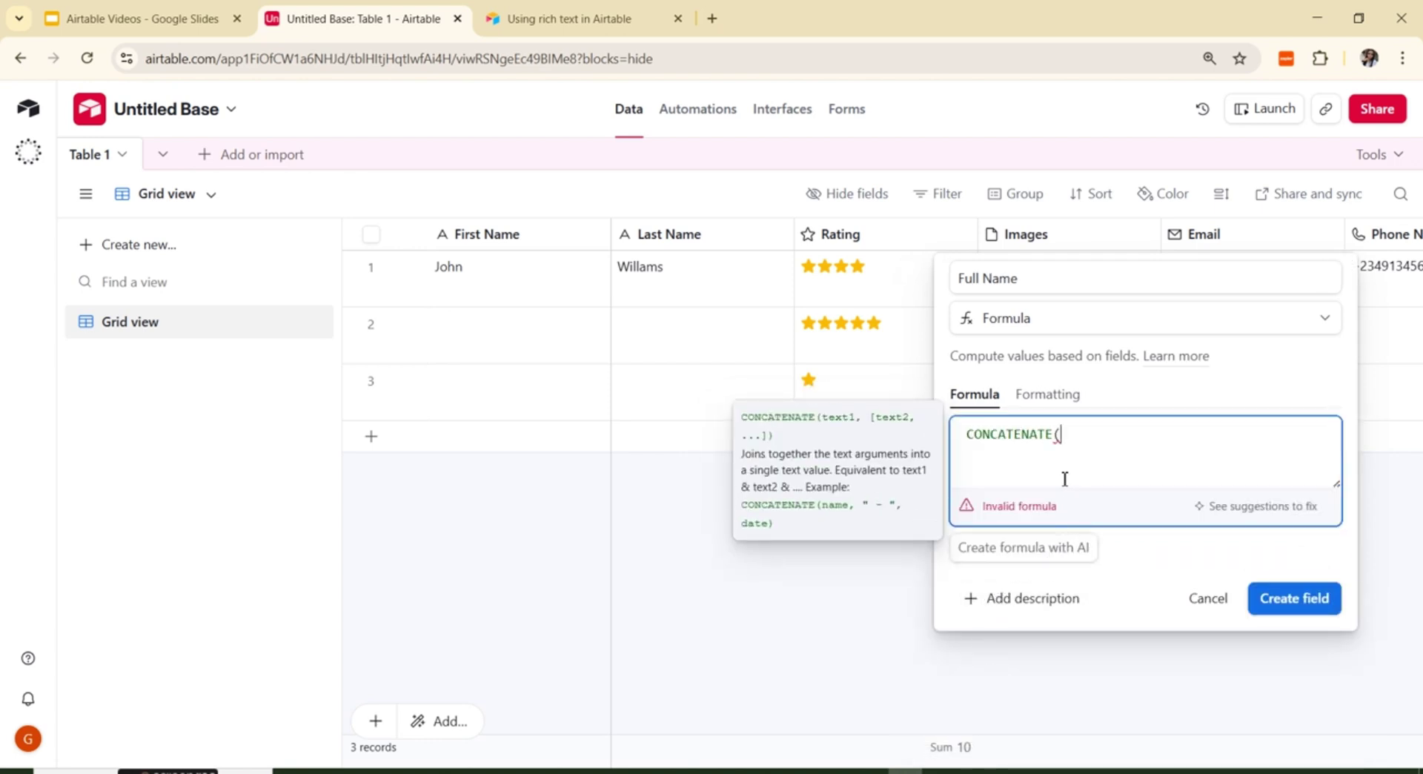
pyautogui.write('fi')
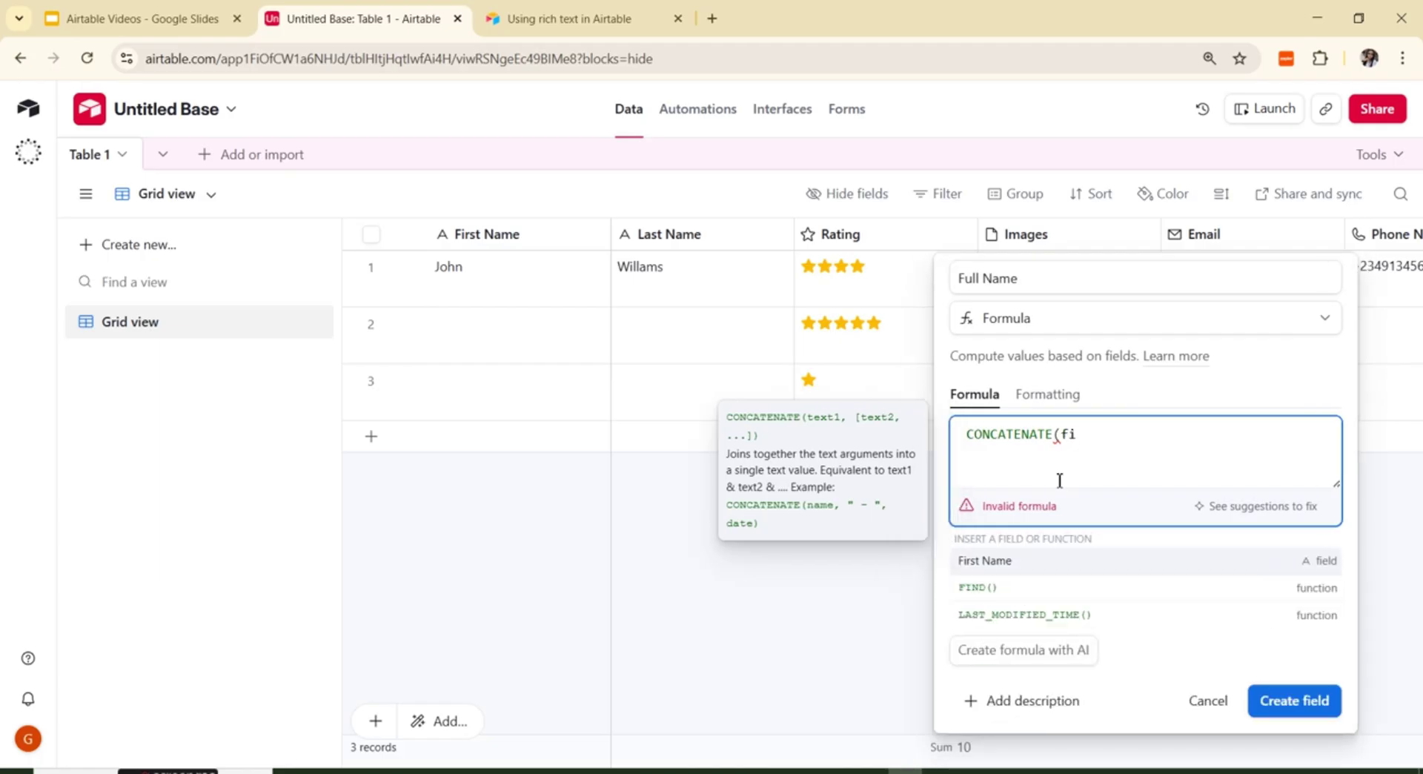
pyautogui.click(986, 561)
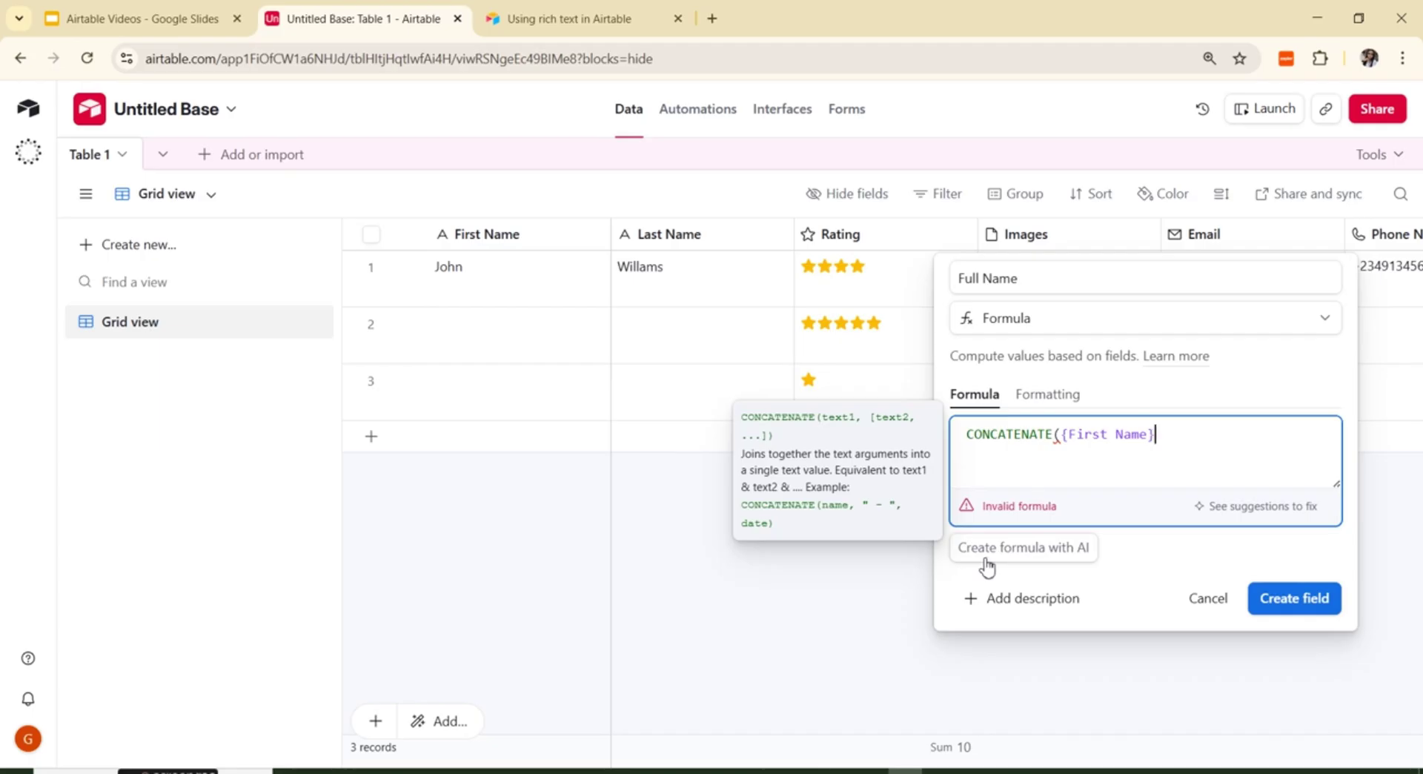
pyautogui.write('+ las')
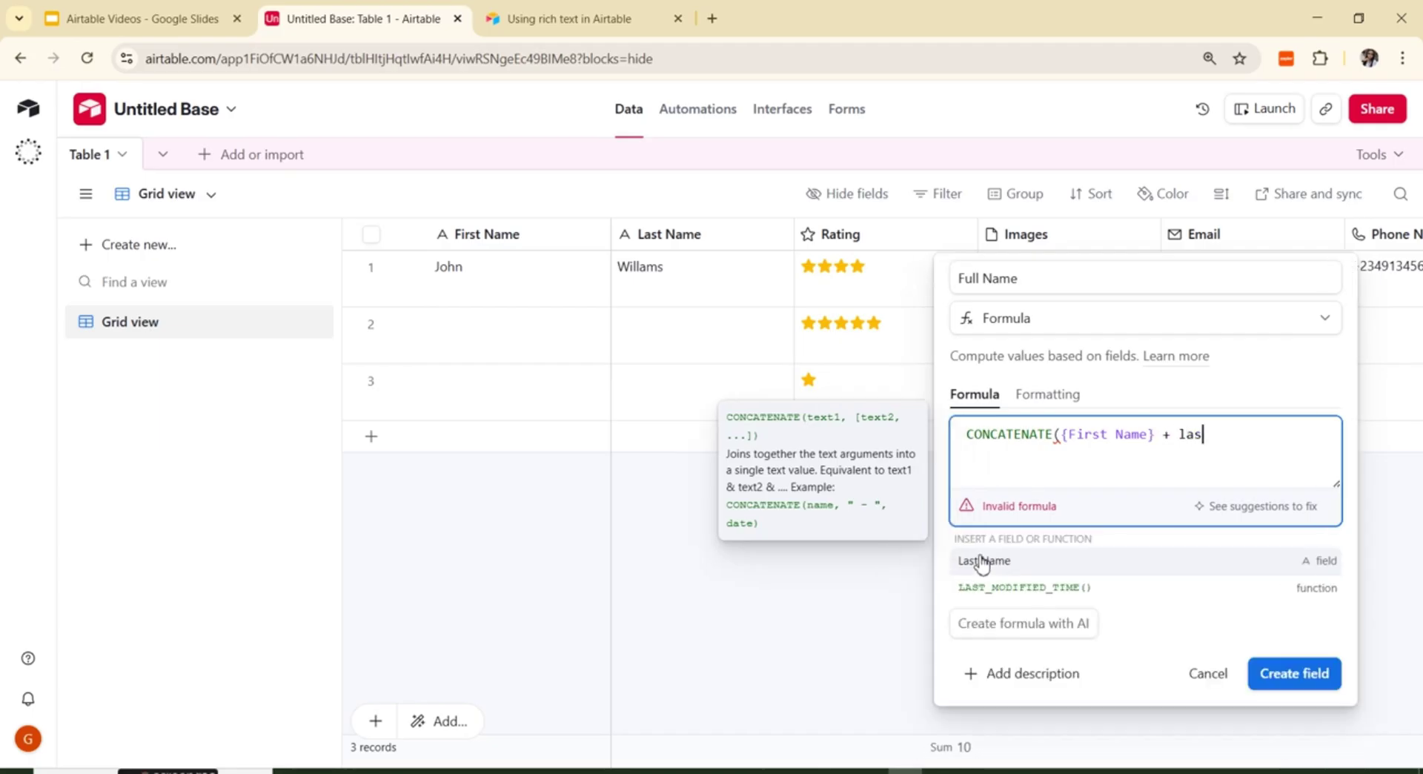
pyautogui.click(997, 566)
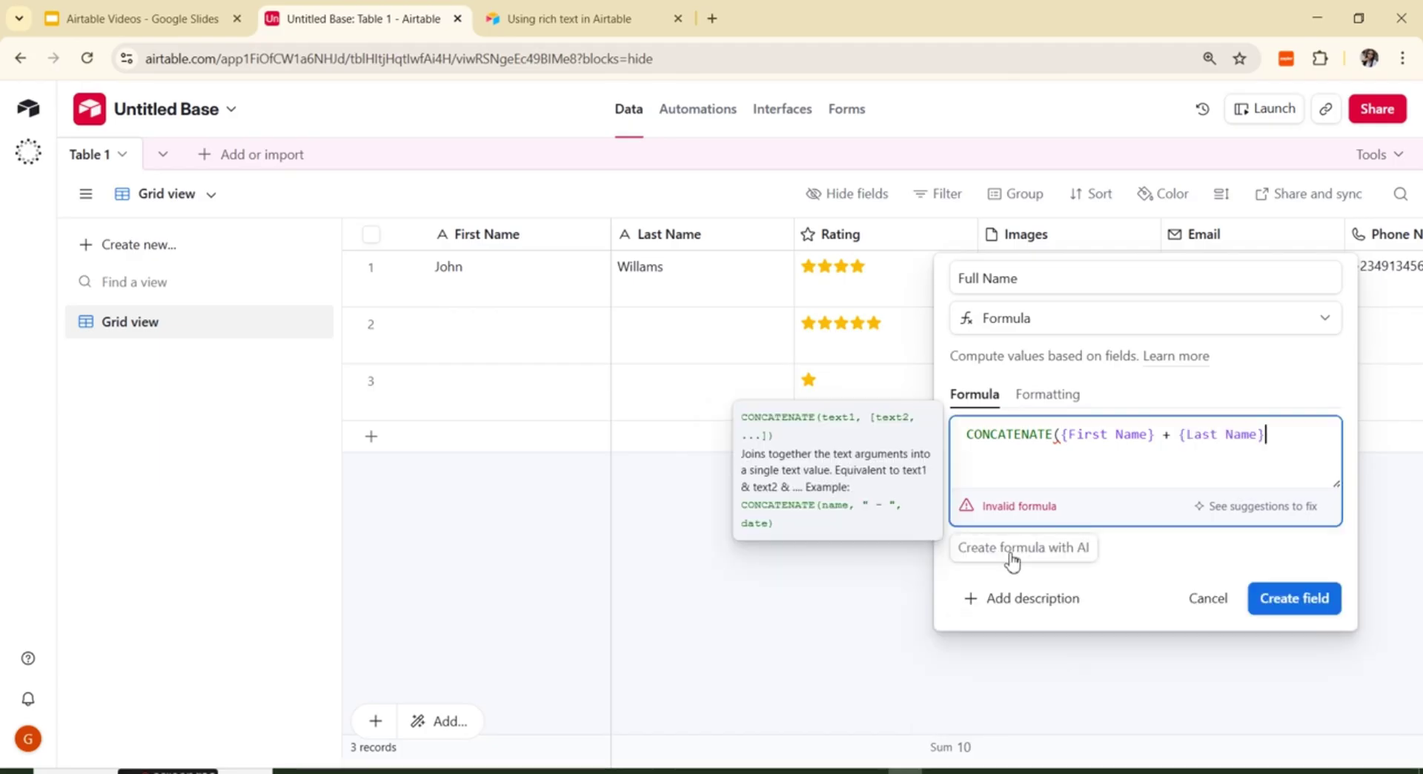
pyautogui.click(1259, 507)
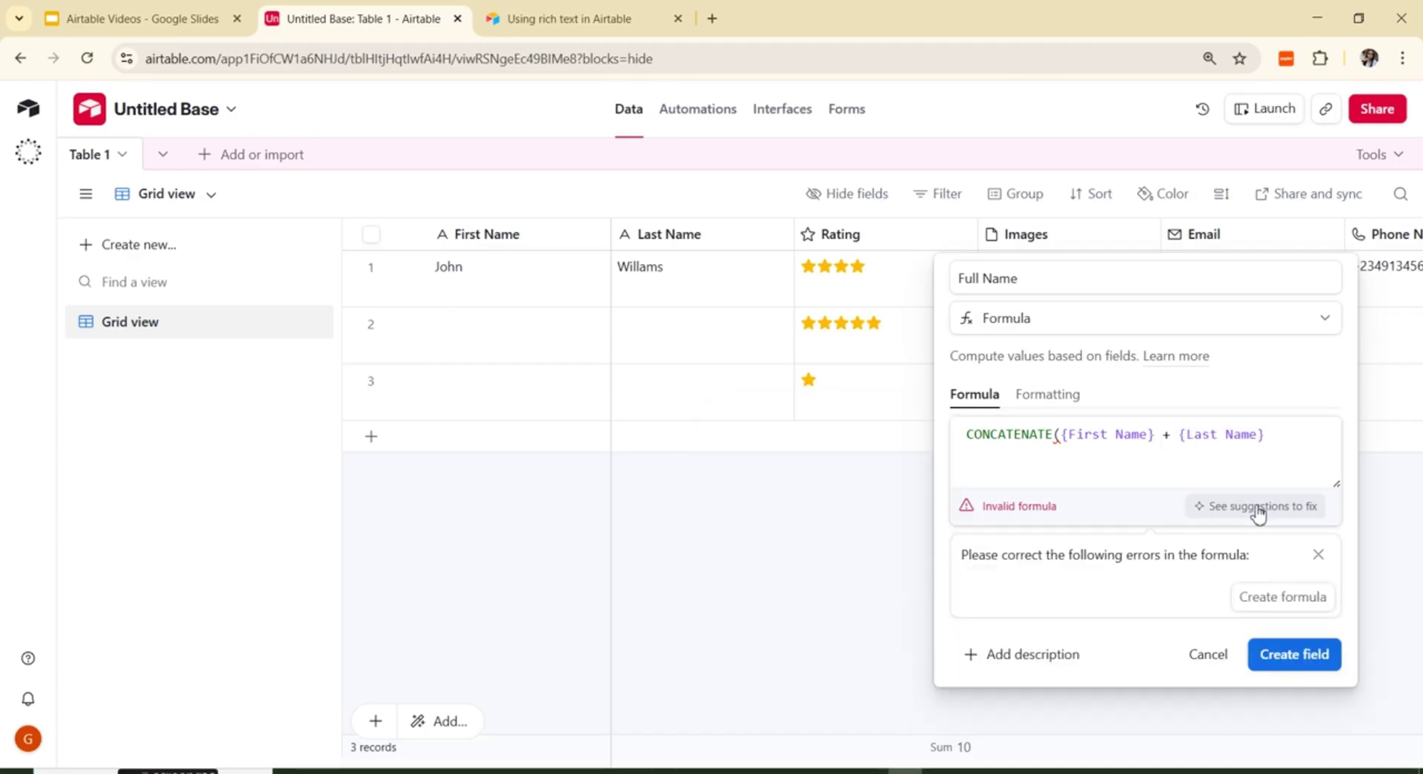
# Step: Apply the corrected formula CONCATENATE({First Name}, " ", {Last Name}) and save the Full Name field
pyautogui.click(1283, 597)
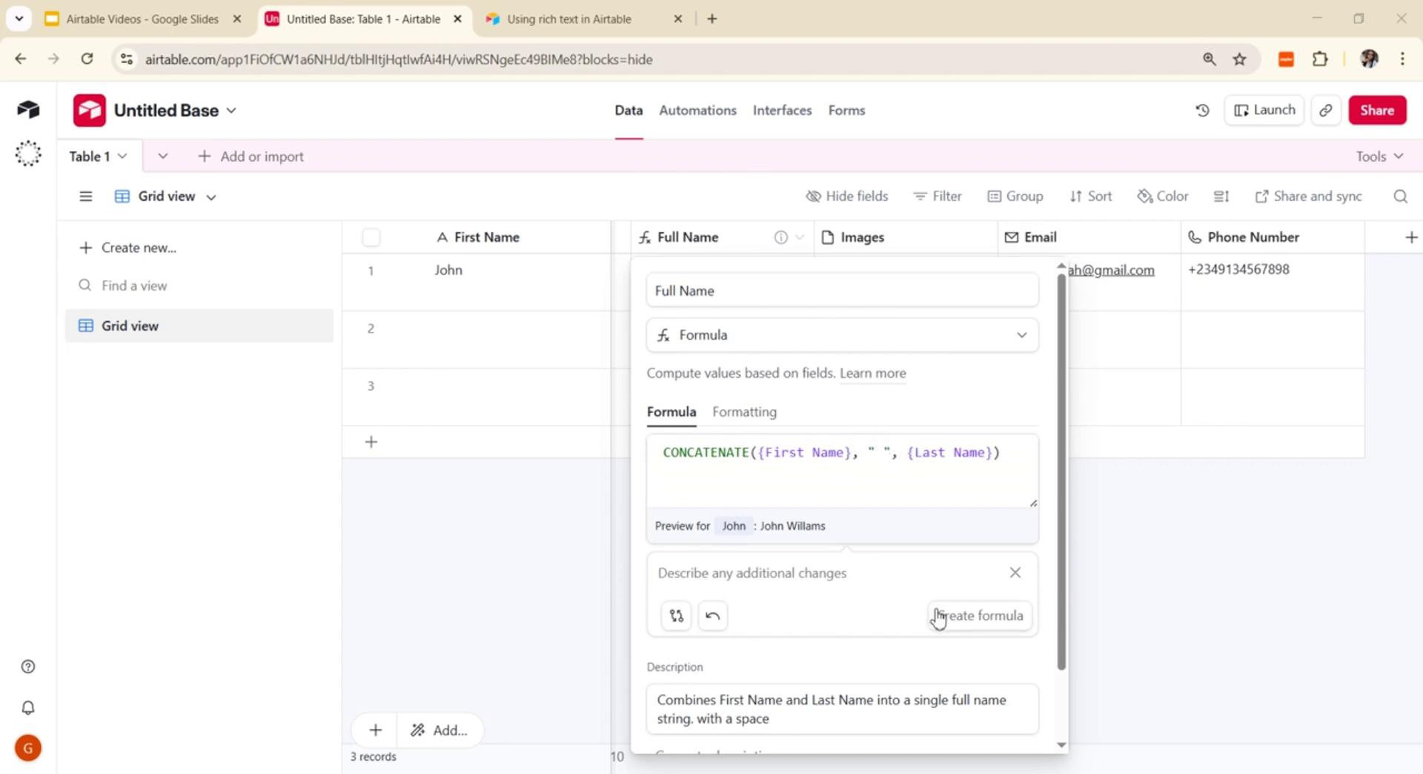
pyautogui.click(986, 621)
pyautogui.moveTo(1061, 660); pyautogui.dragTo(1062, 759)
pyautogui.click(1017, 721)
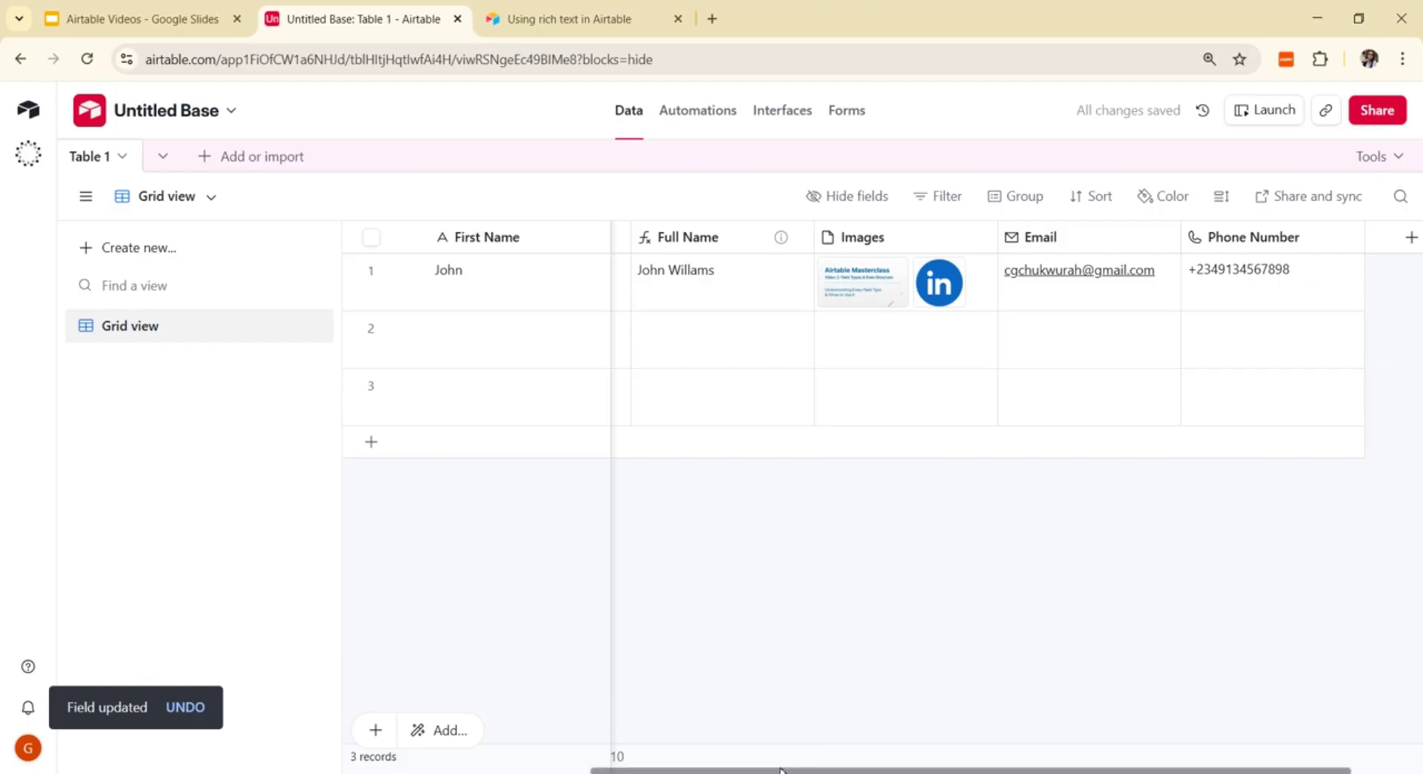
# Step: Reorder the columns so Full Name sits before the Rating column
pyautogui.moveTo(780, 770); pyautogui.dragTo(536, 771)
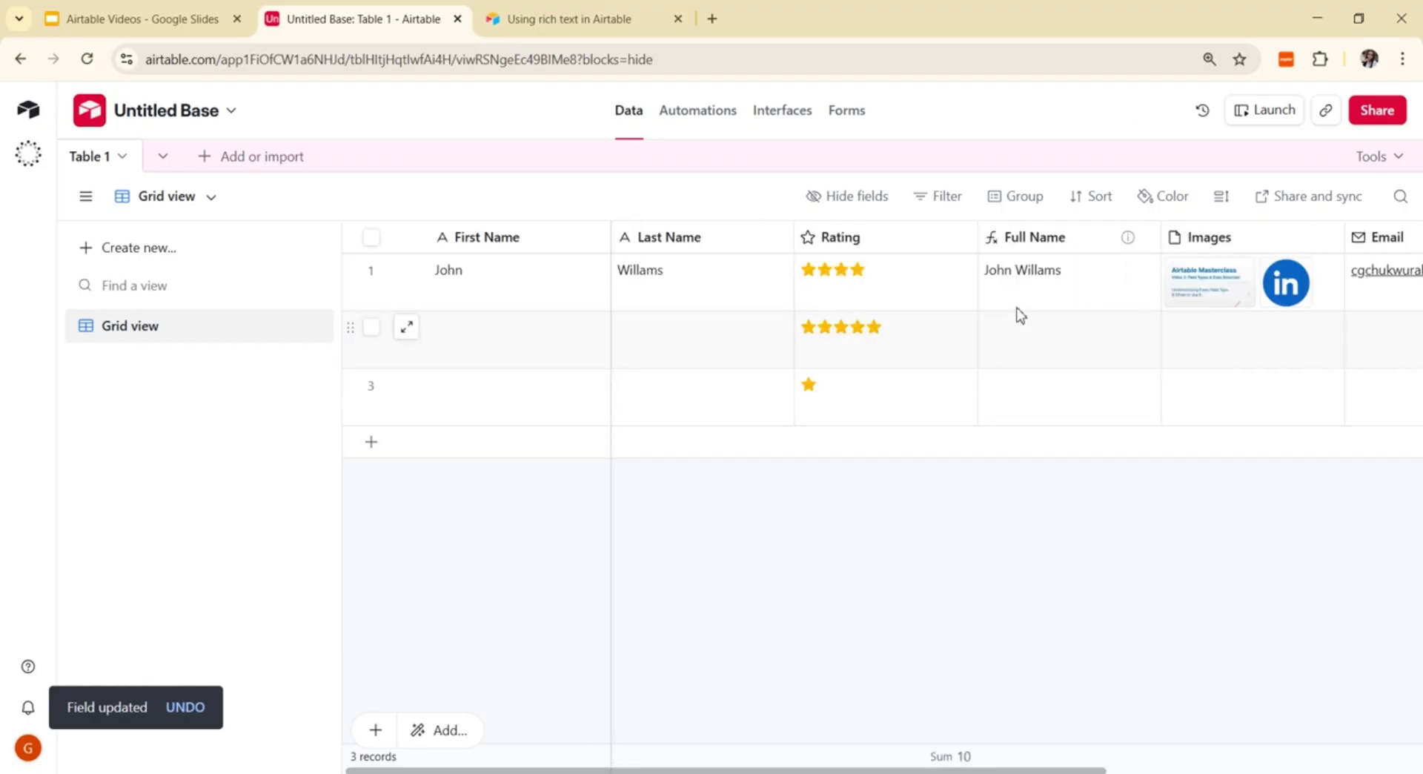
pyautogui.click(1004, 222)
pyautogui.moveTo(1004, 221); pyautogui.dragTo(886, 244)
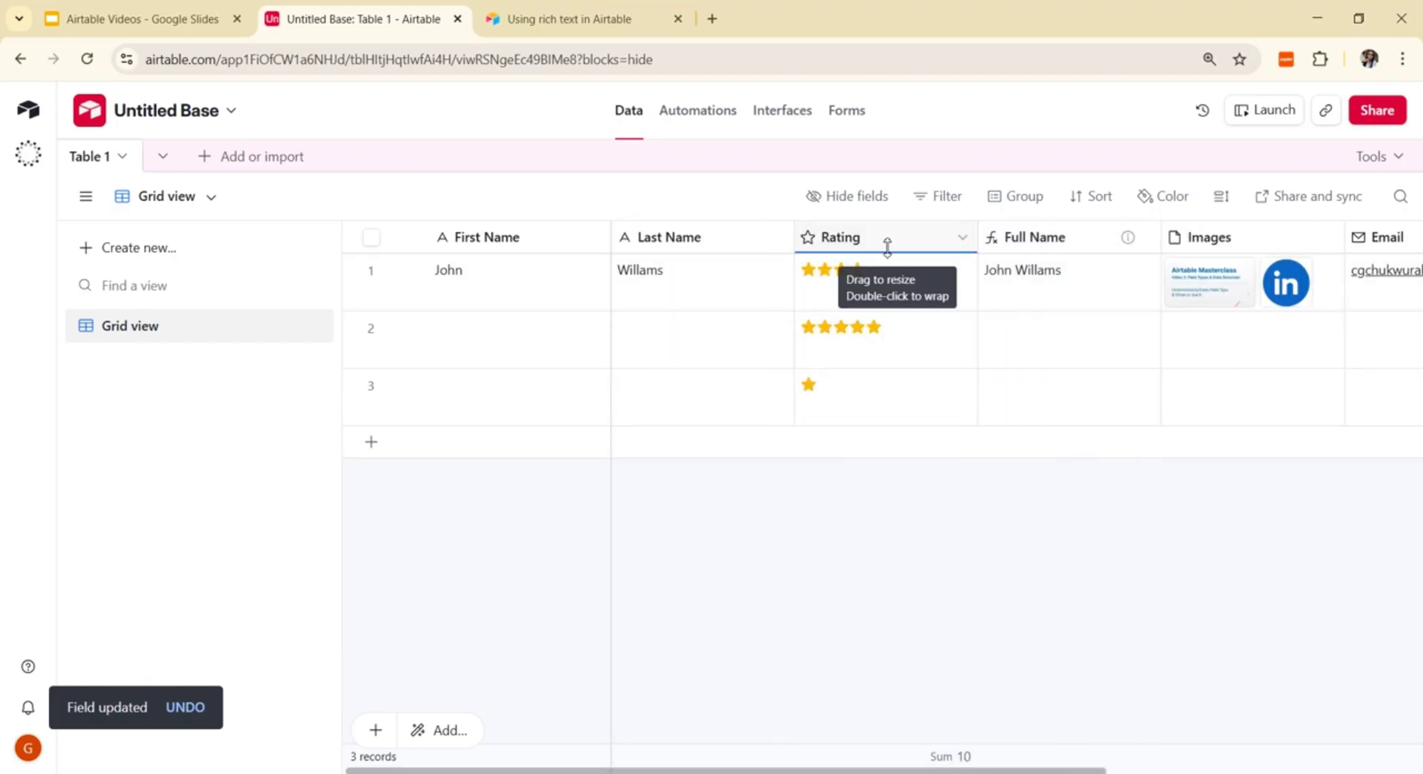
pyautogui.moveTo(1080, 246); pyautogui.dragTo(908, 245)
pyautogui.moveTo(962, 195); pyautogui.dragTo(1105, 196)
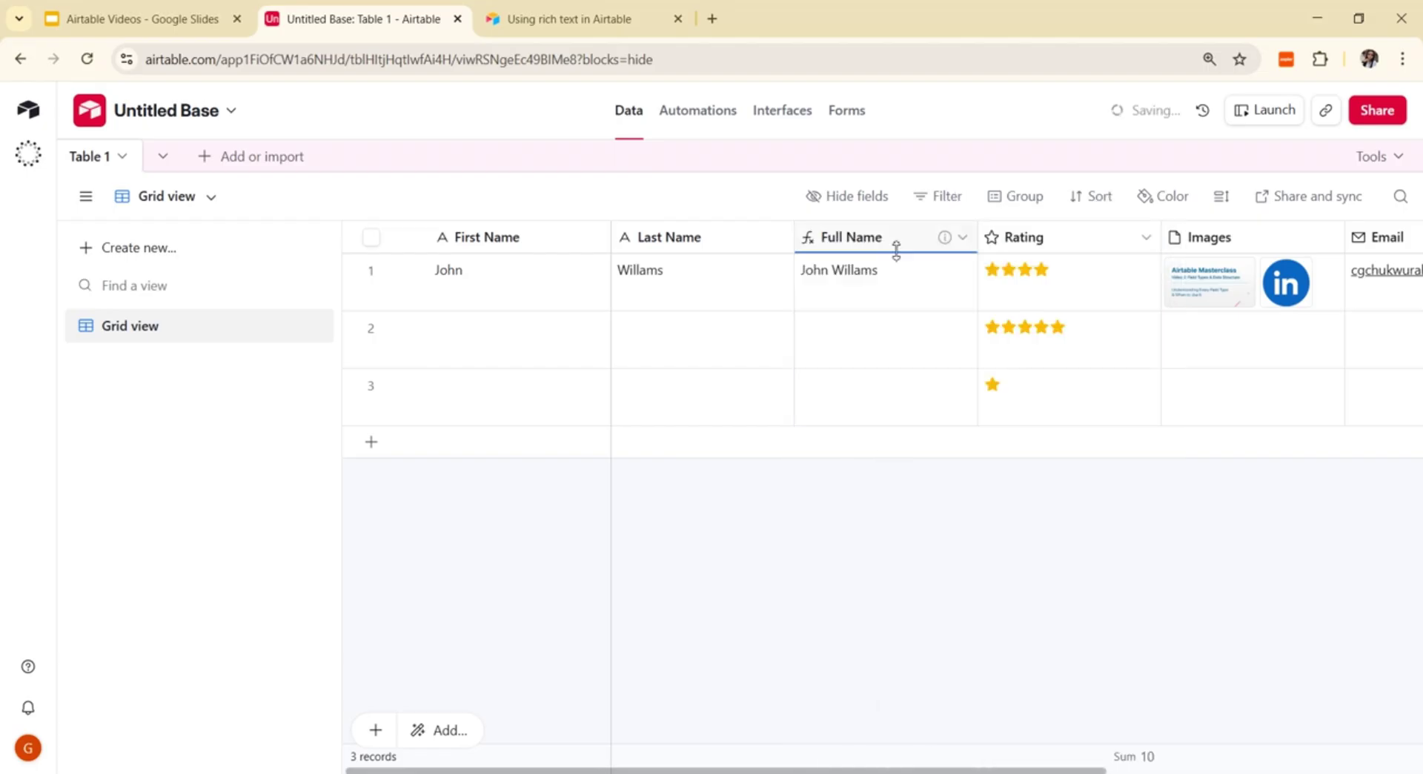
pyautogui.click(547, 344)
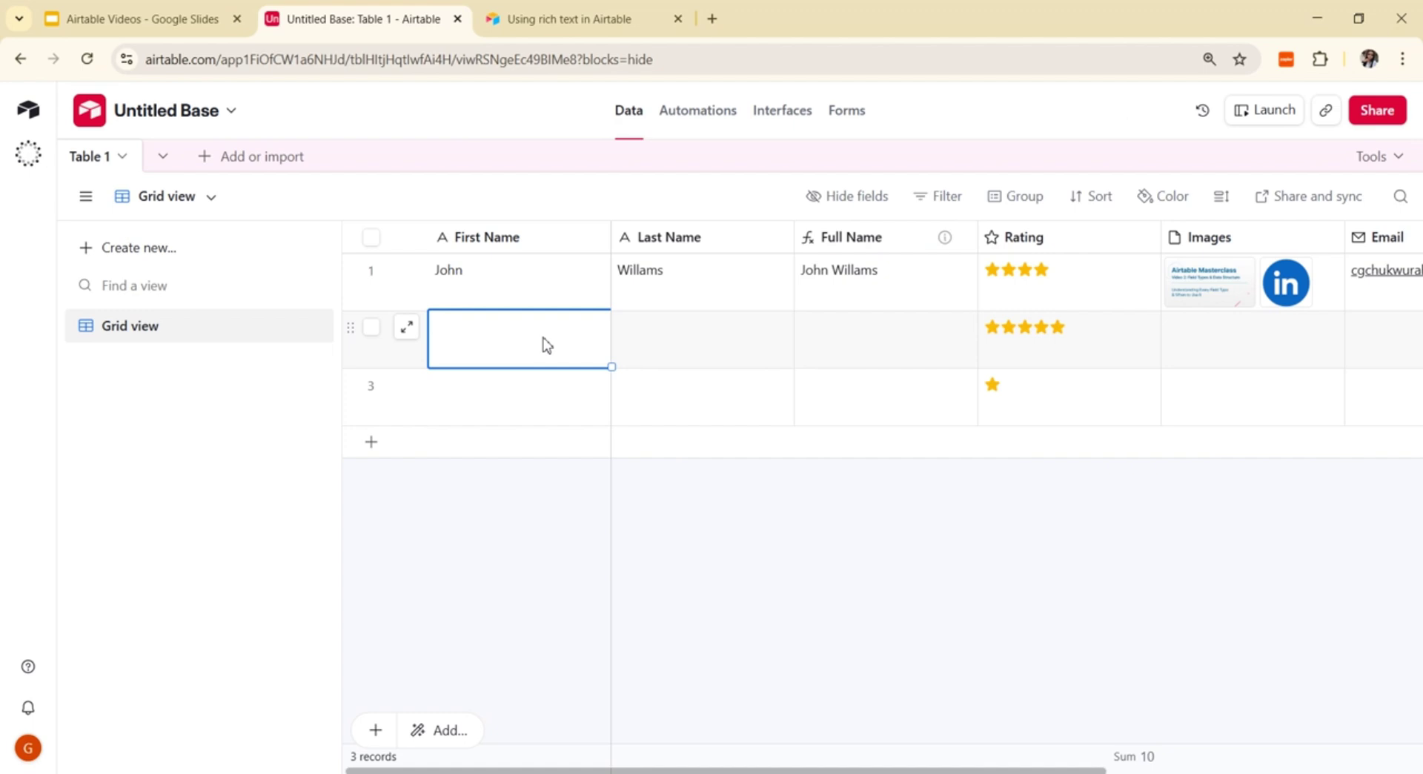
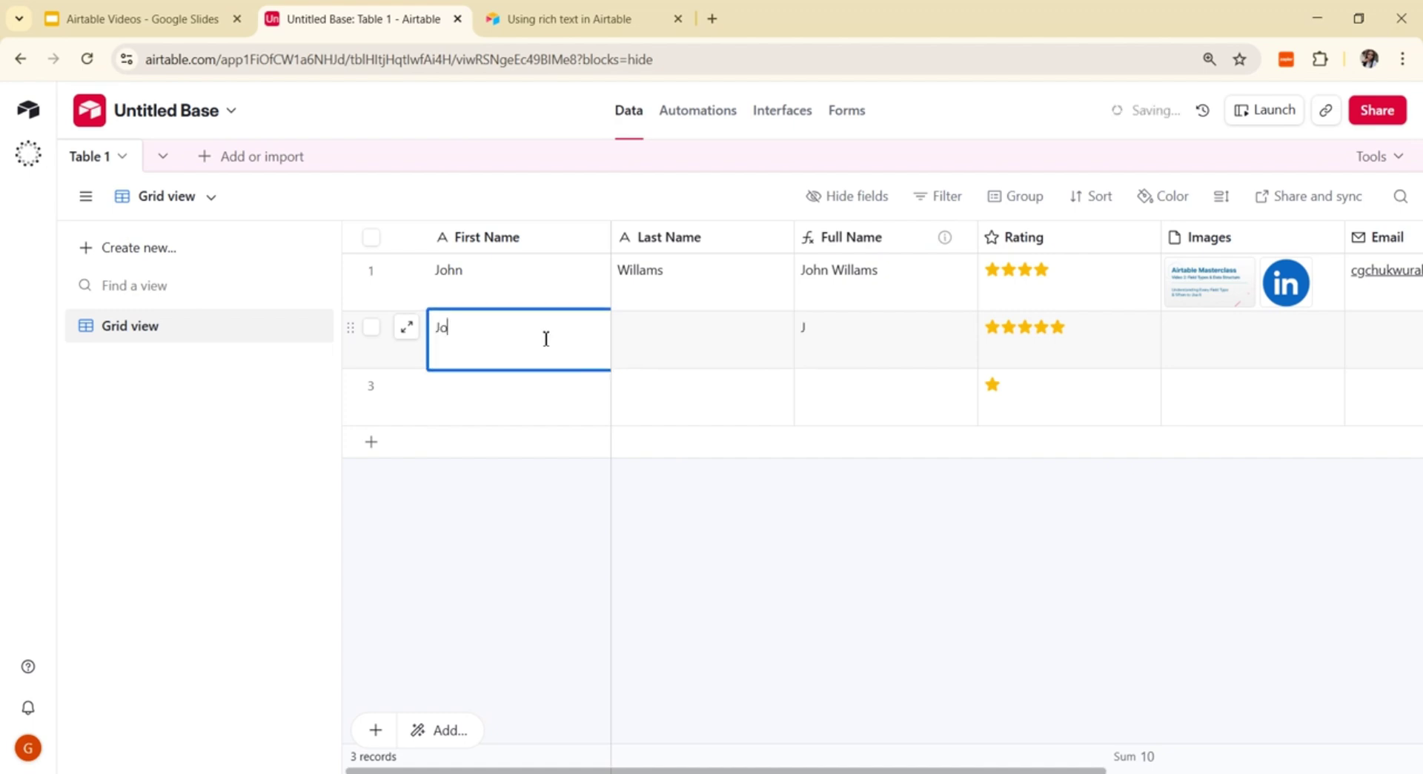
pyautogui.click(717, 348)
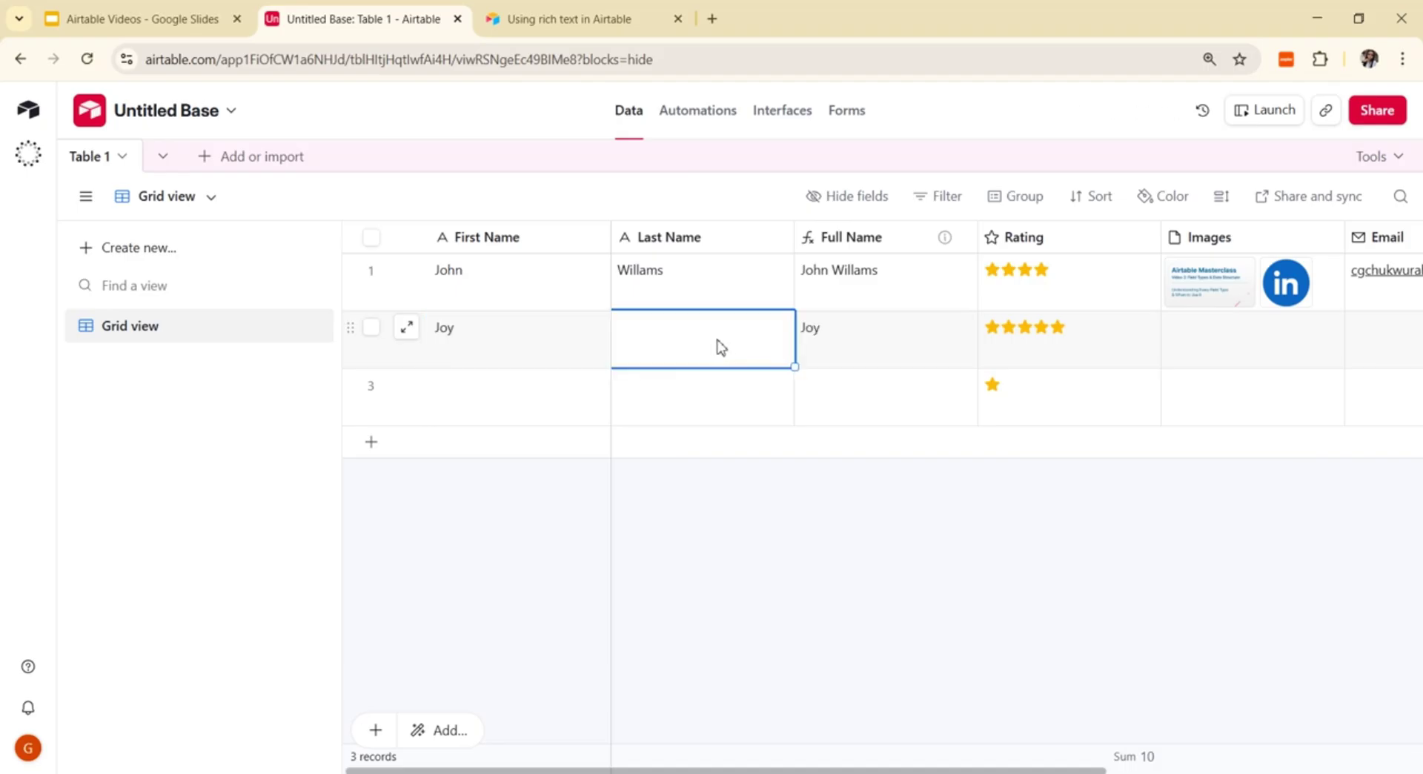
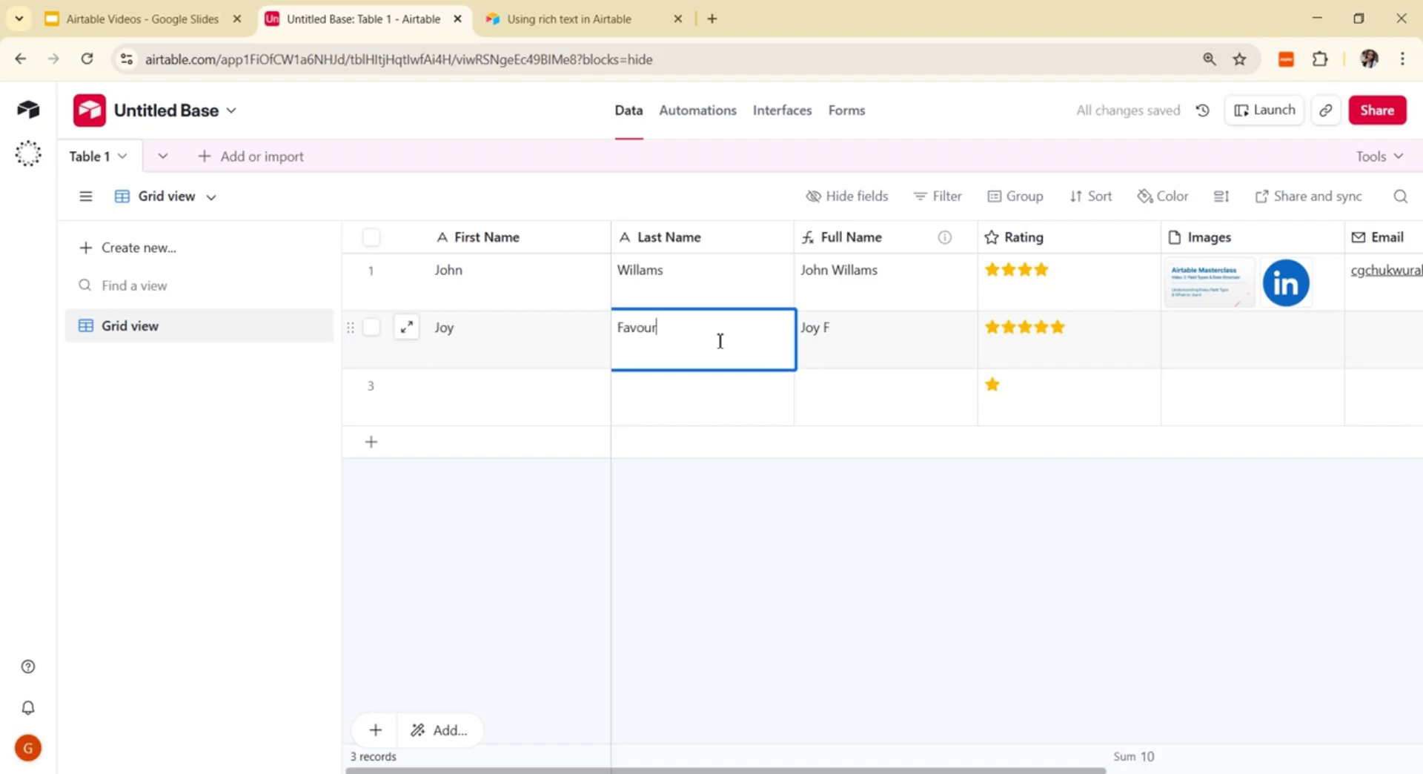
pyautogui.click(832, 539)
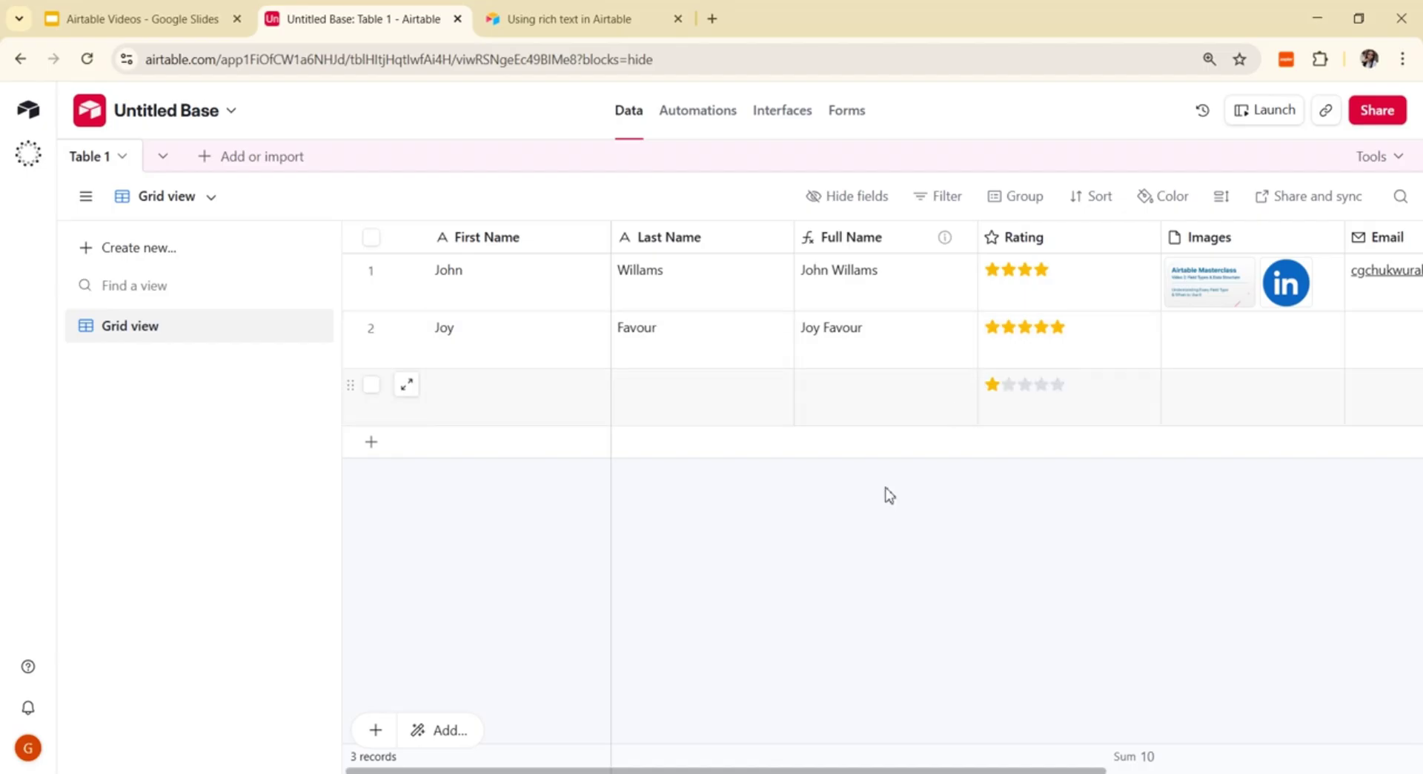
# Step: Add a Number field named 'Qty' after the Phone Number column
pyautogui.moveTo(982, 771); pyautogui.dragTo(1294, 771)
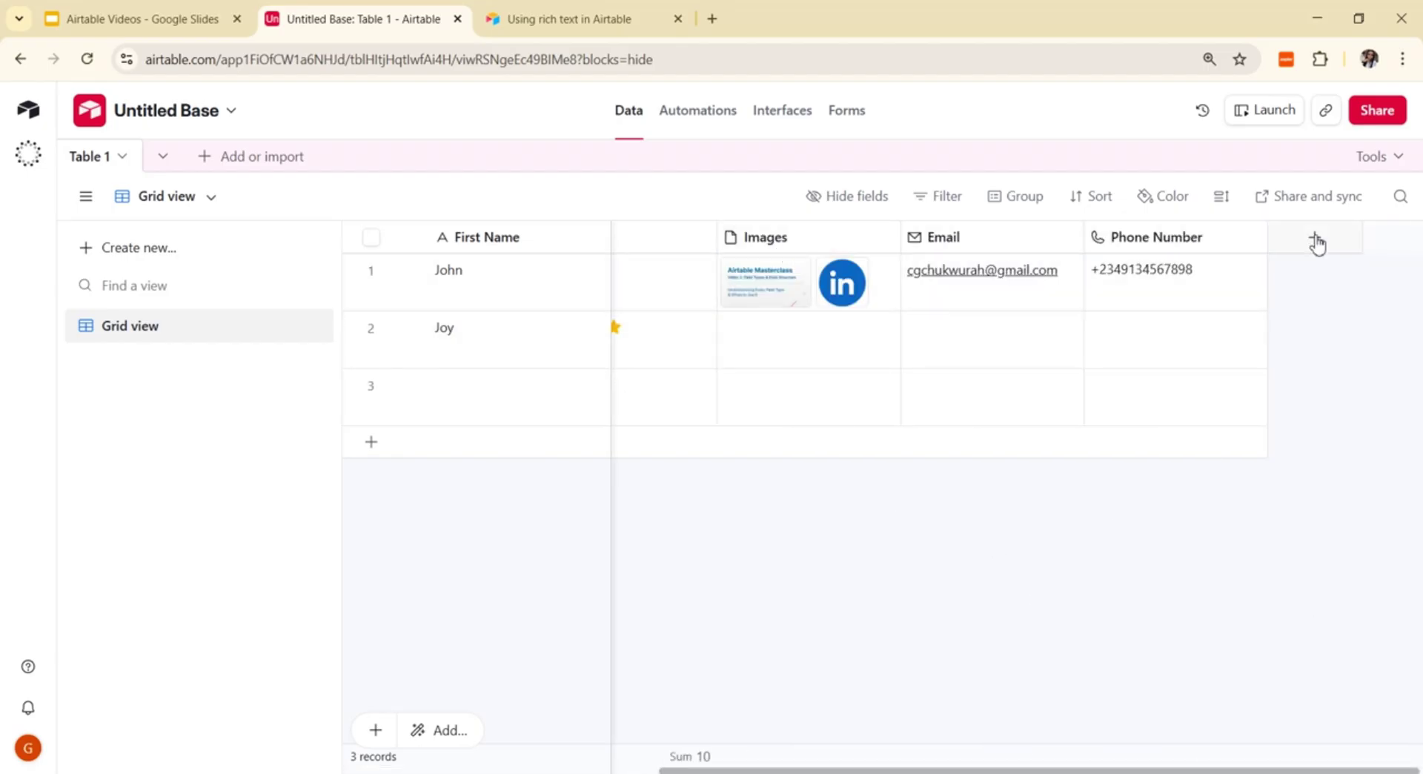
pyautogui.click(1315, 238)
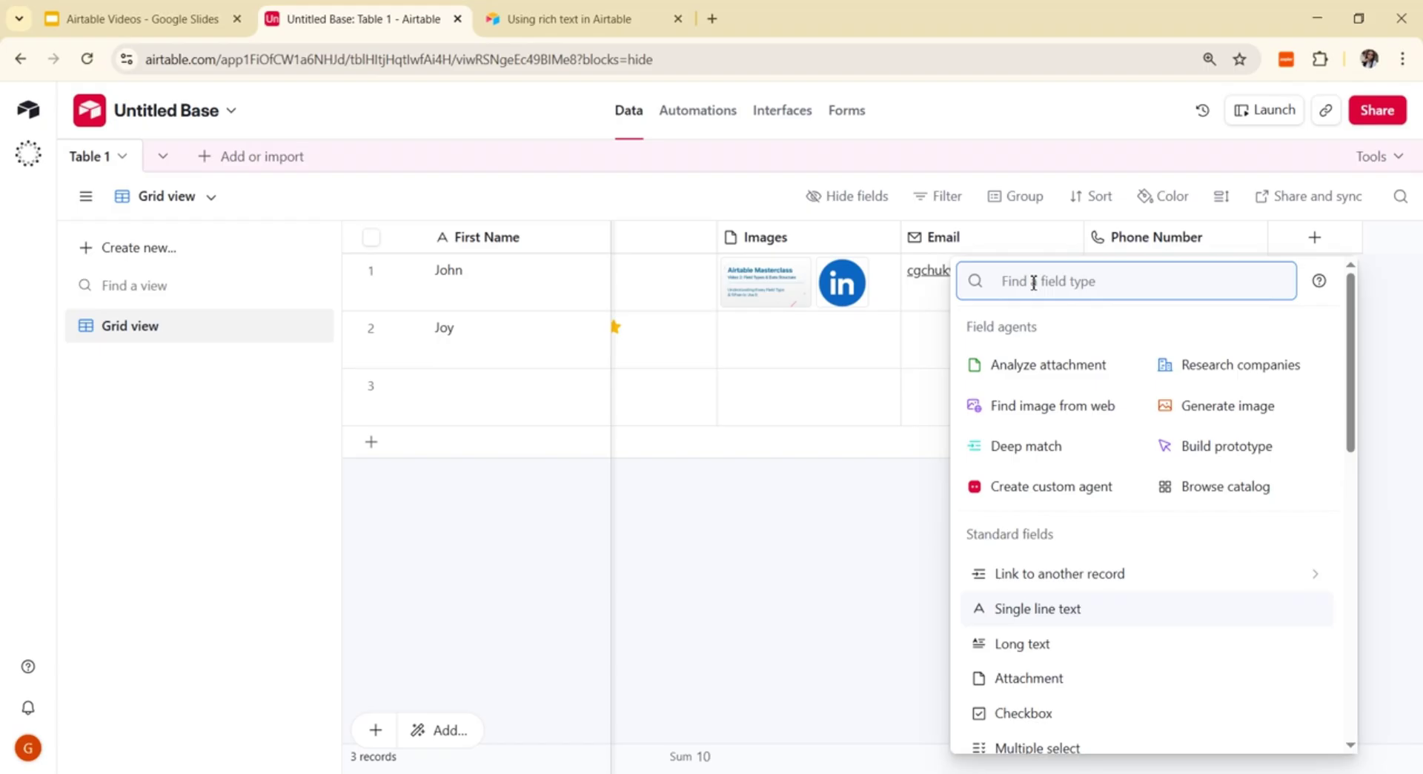
pyautogui.write('N')
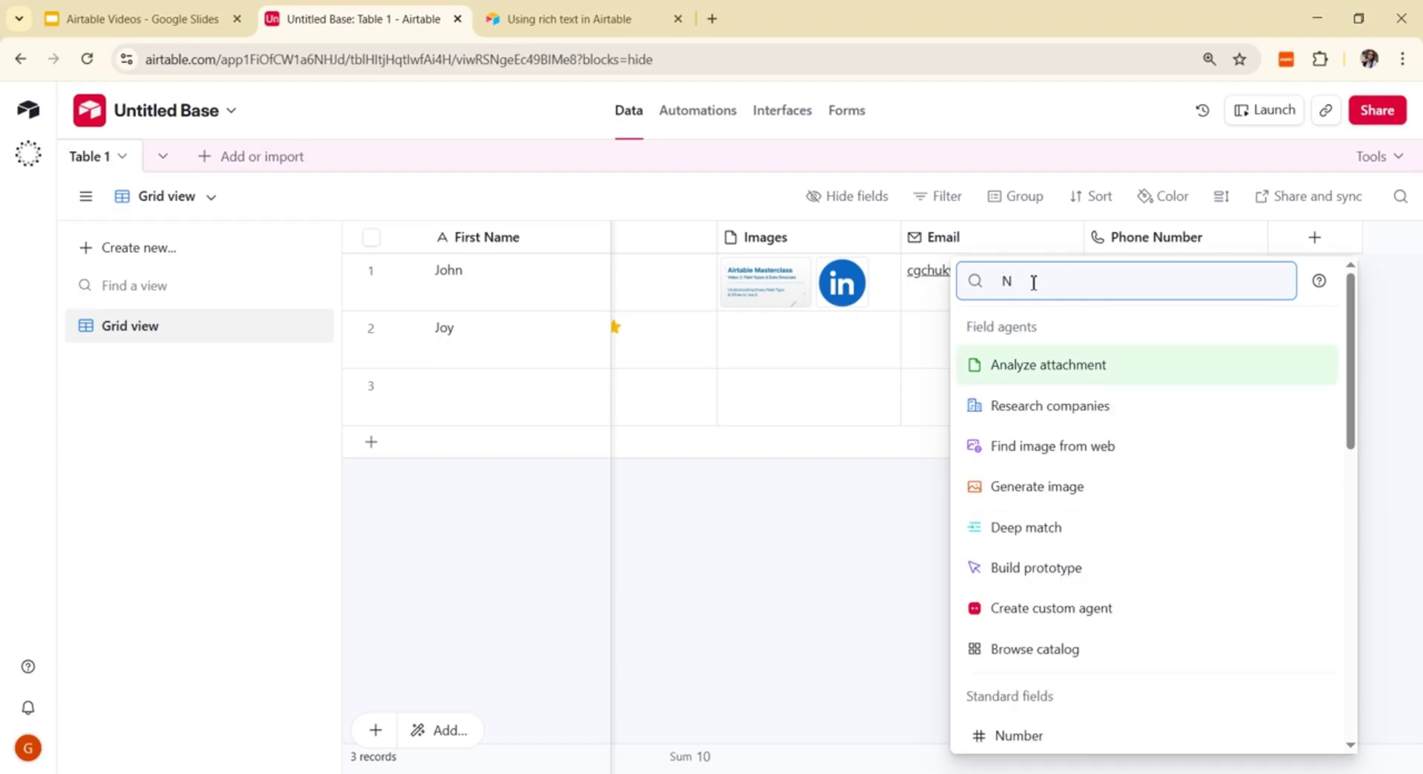
pyautogui.write('umb')
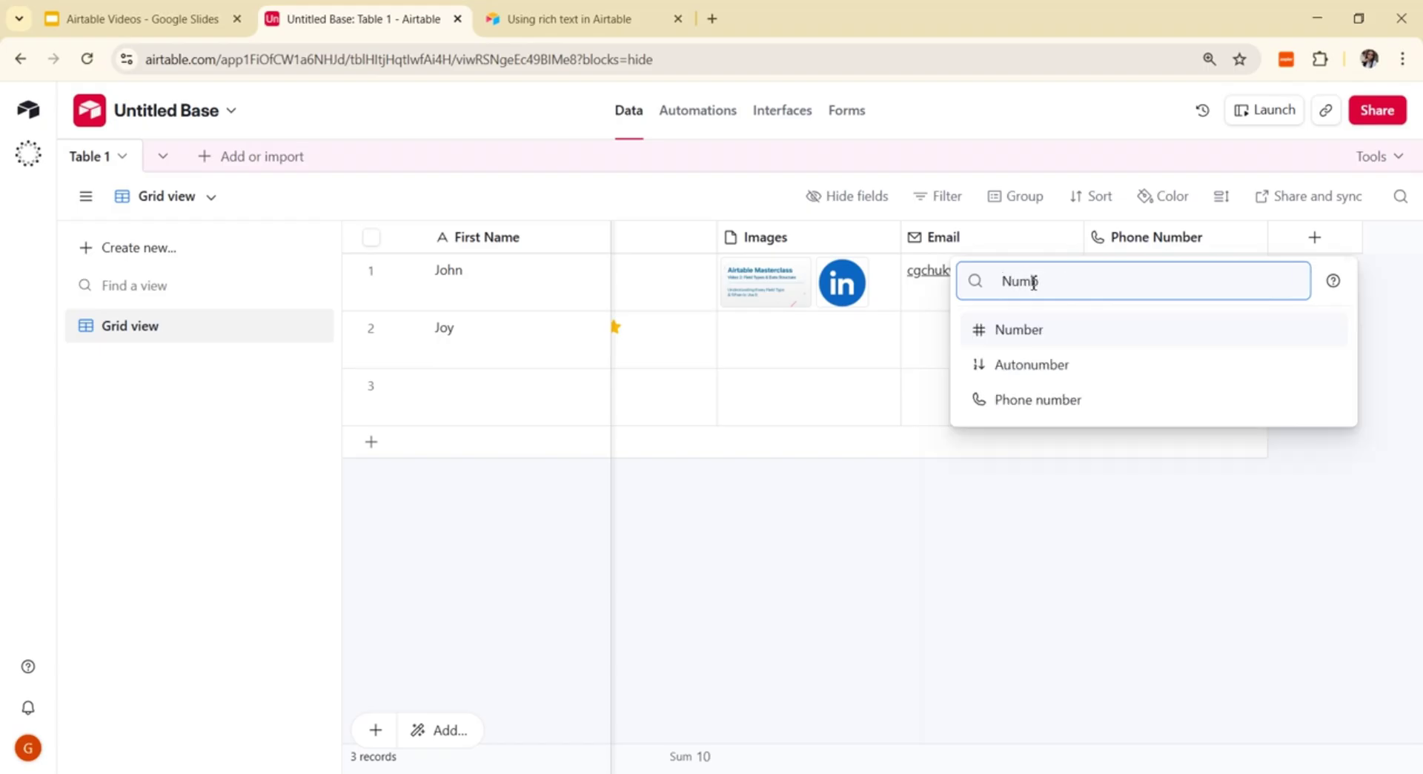
pyautogui.click(1023, 329)
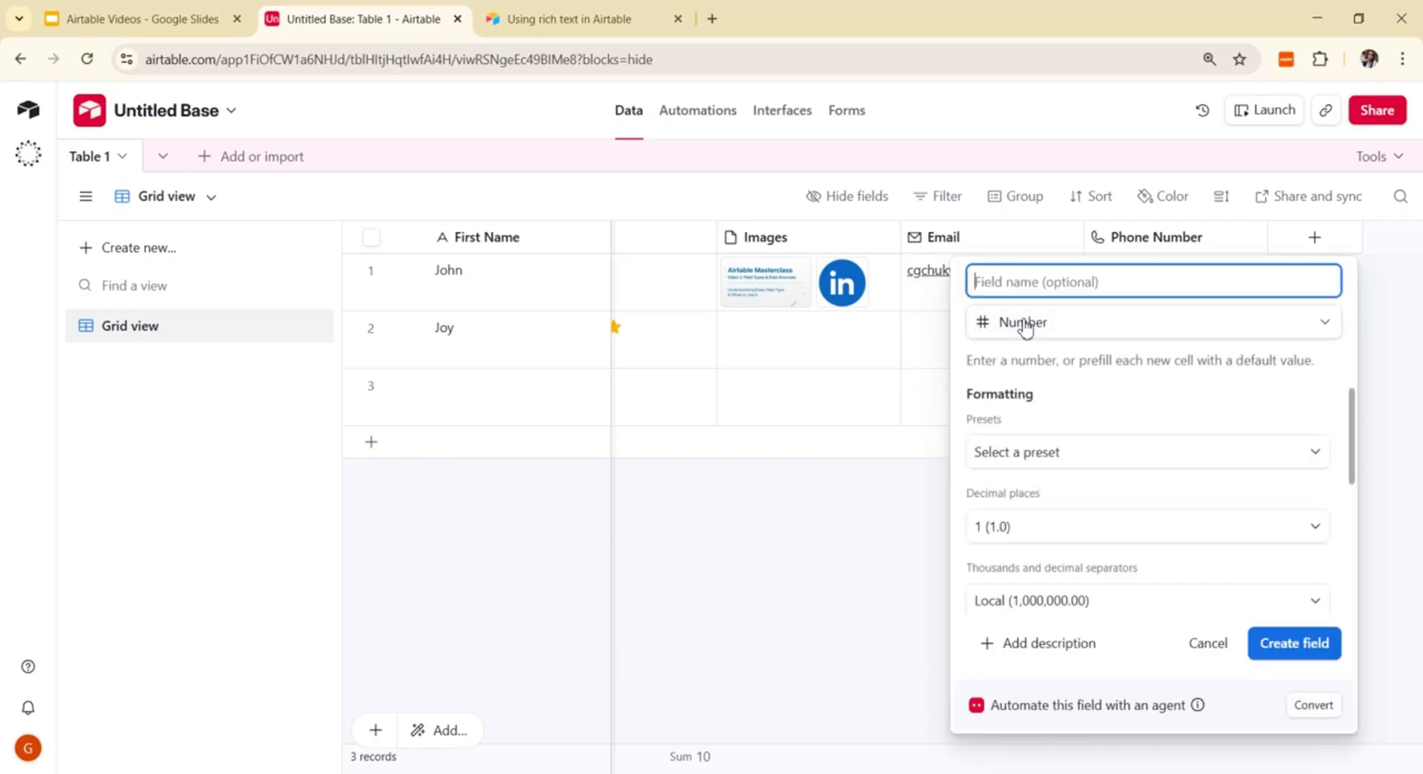
pyautogui.write('Qty')
pyautogui.click(1312, 652)
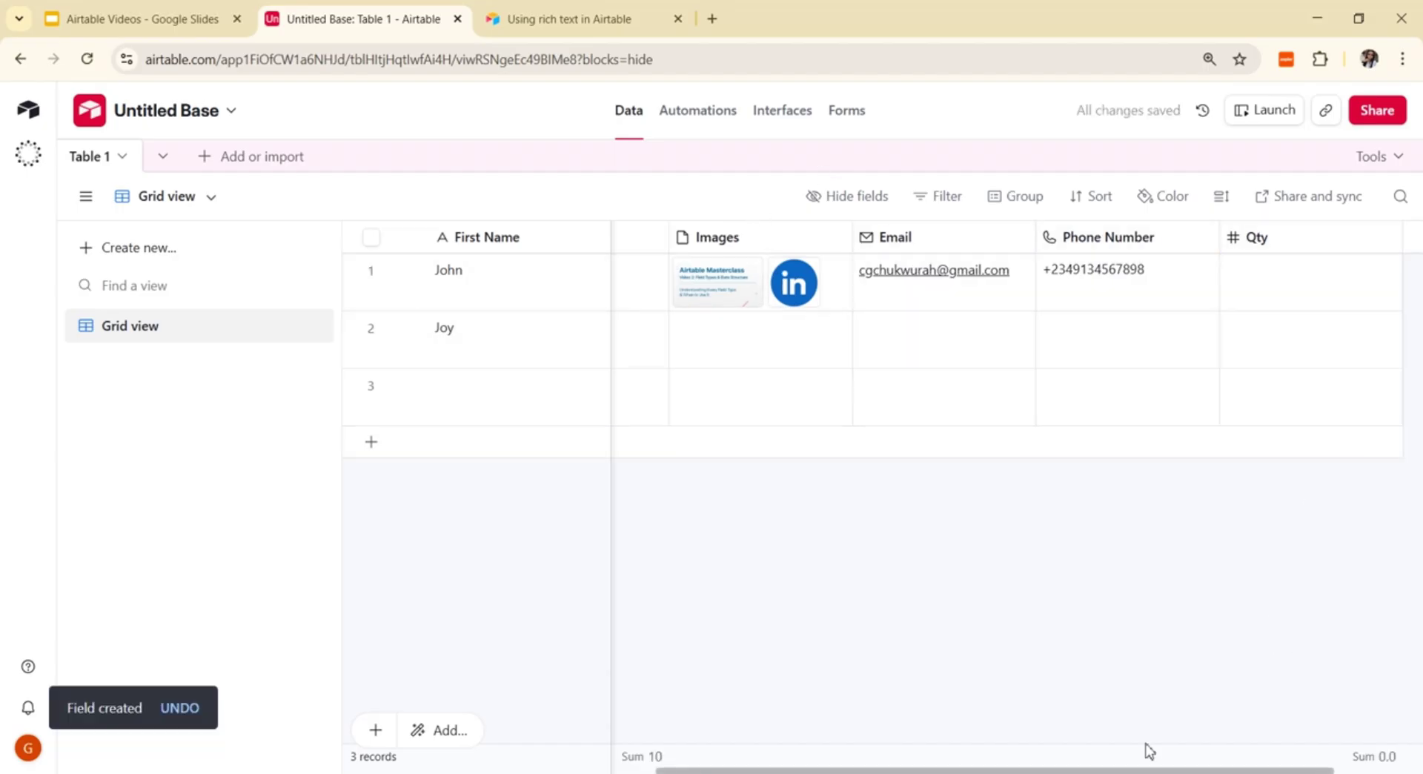
# Step: Add a Currency field named 'Price' after the Qty column
pyautogui.moveTo(1037, 770); pyautogui.dragTo(1123, 770)
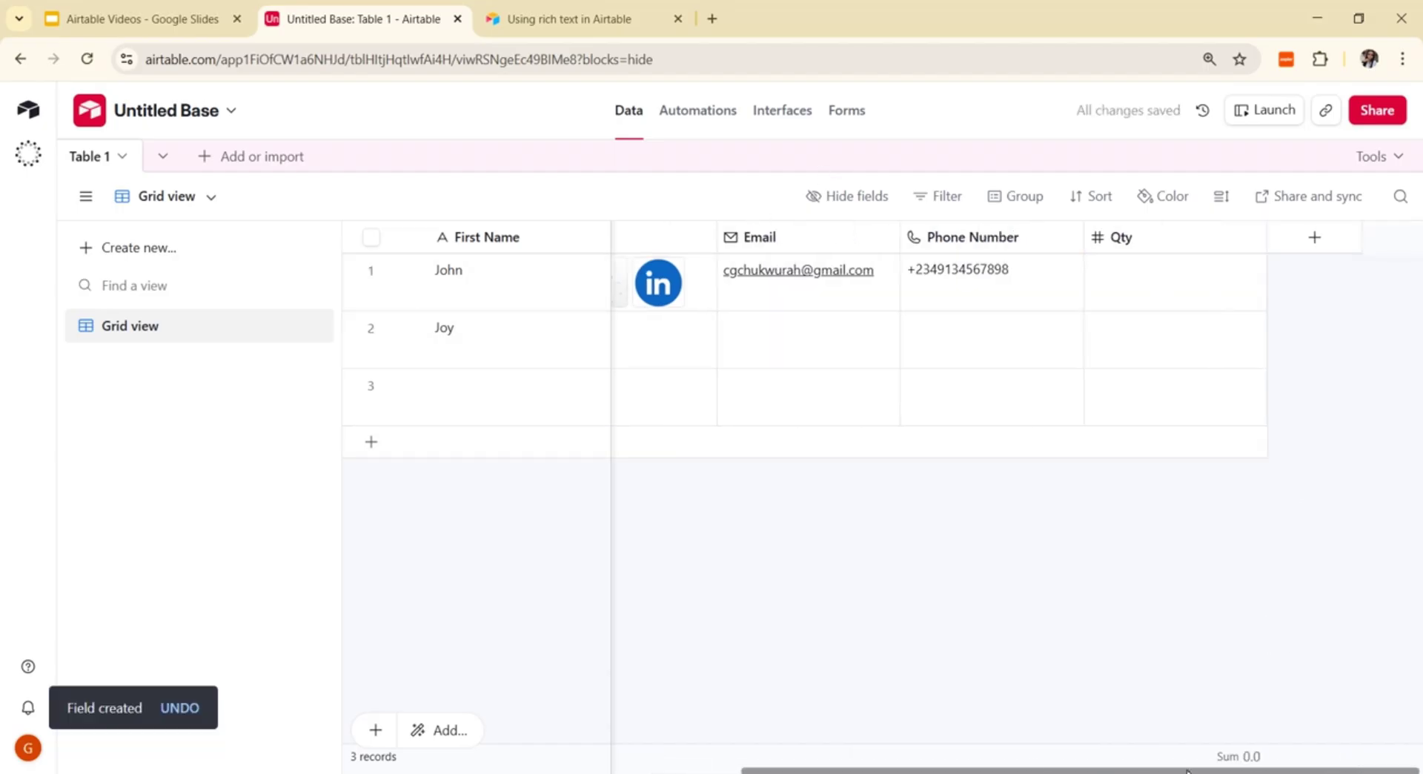
pyautogui.click(1314, 243)
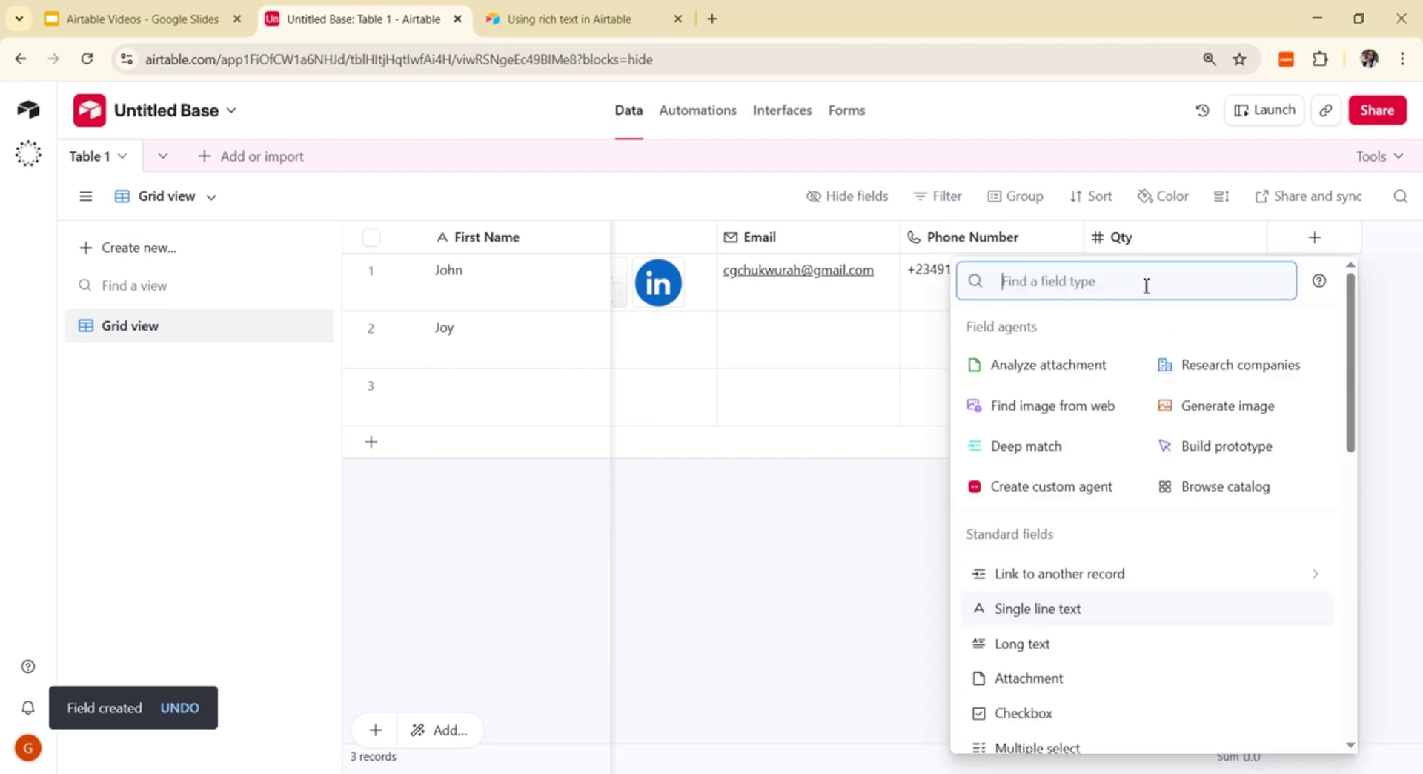
pyautogui.write('cu')
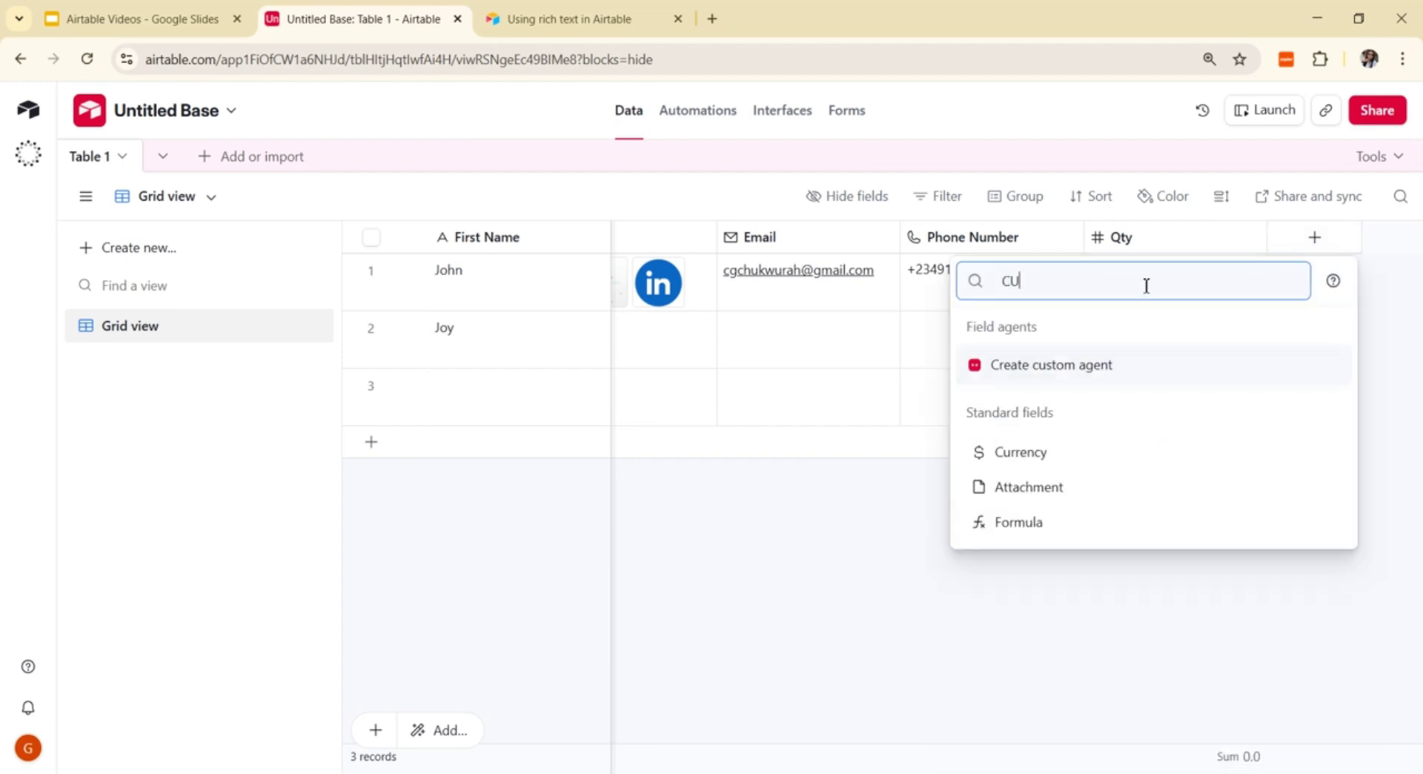
pyautogui.click(1021, 454)
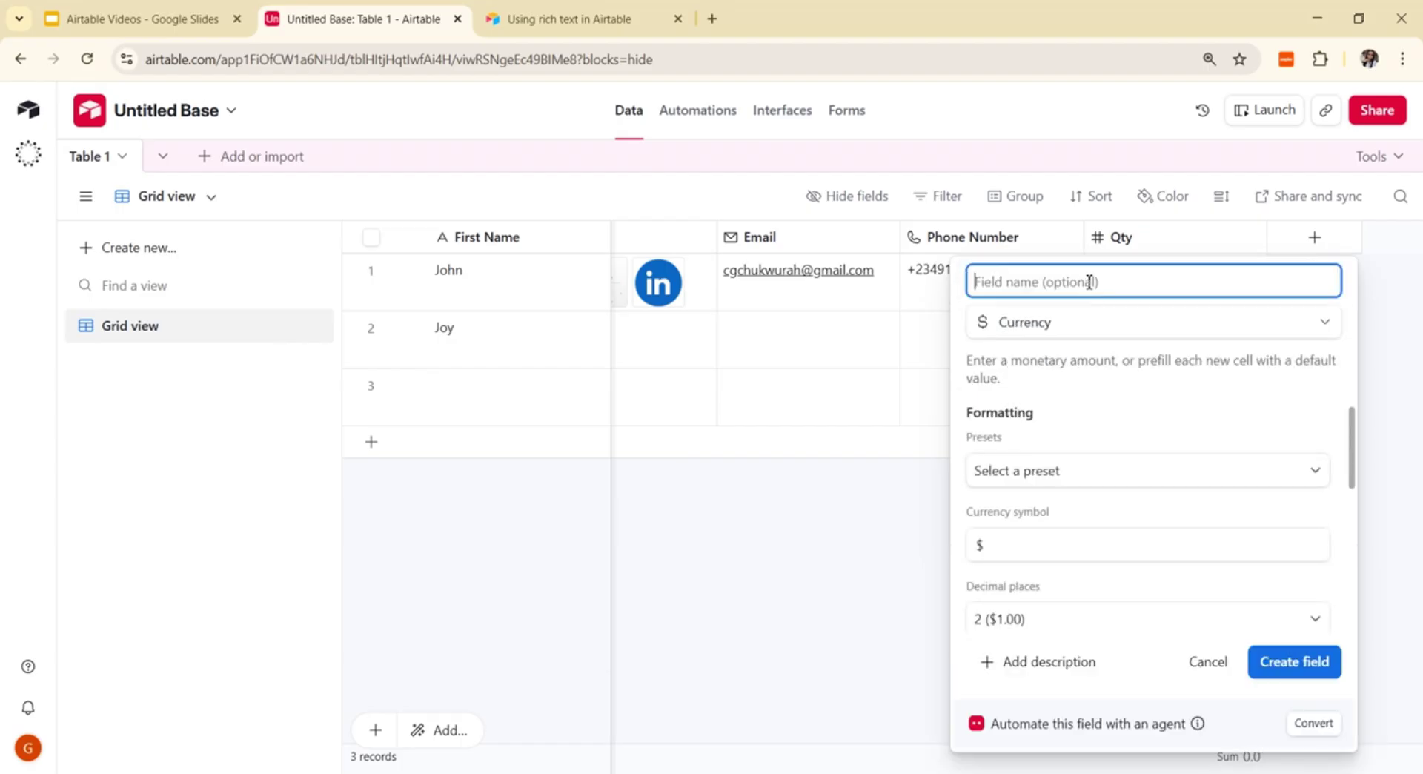
pyautogui.write('p')
pyautogui.press('BackSpace')
pyautogui.press('BackSpace')
pyautogui.write('P')
pyautogui.click(1290, 660)
pyautogui.click(1122, 282)
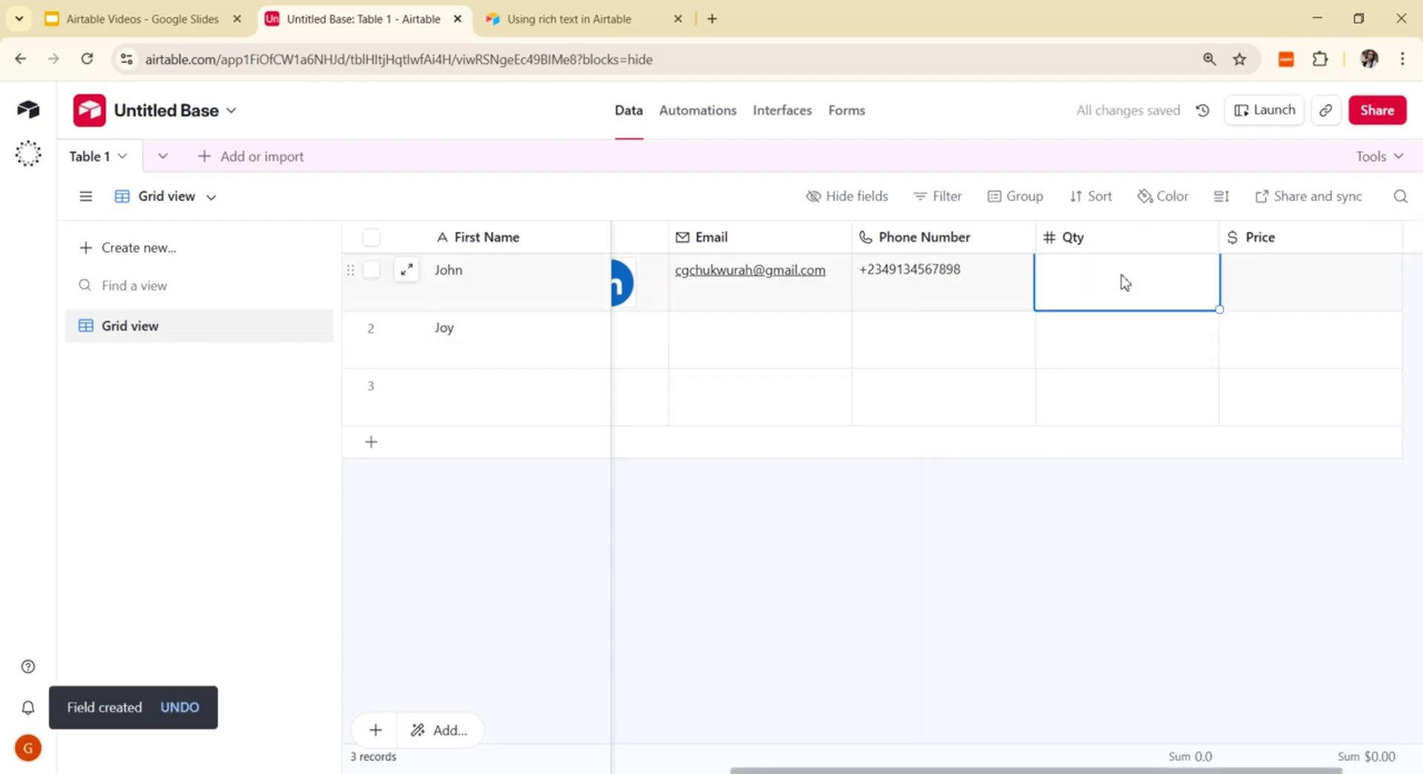
# Step: Enter a quantity of 5 in the first record's Qty cell
pyautogui.write('3')
pyautogui.press('BackSpace')
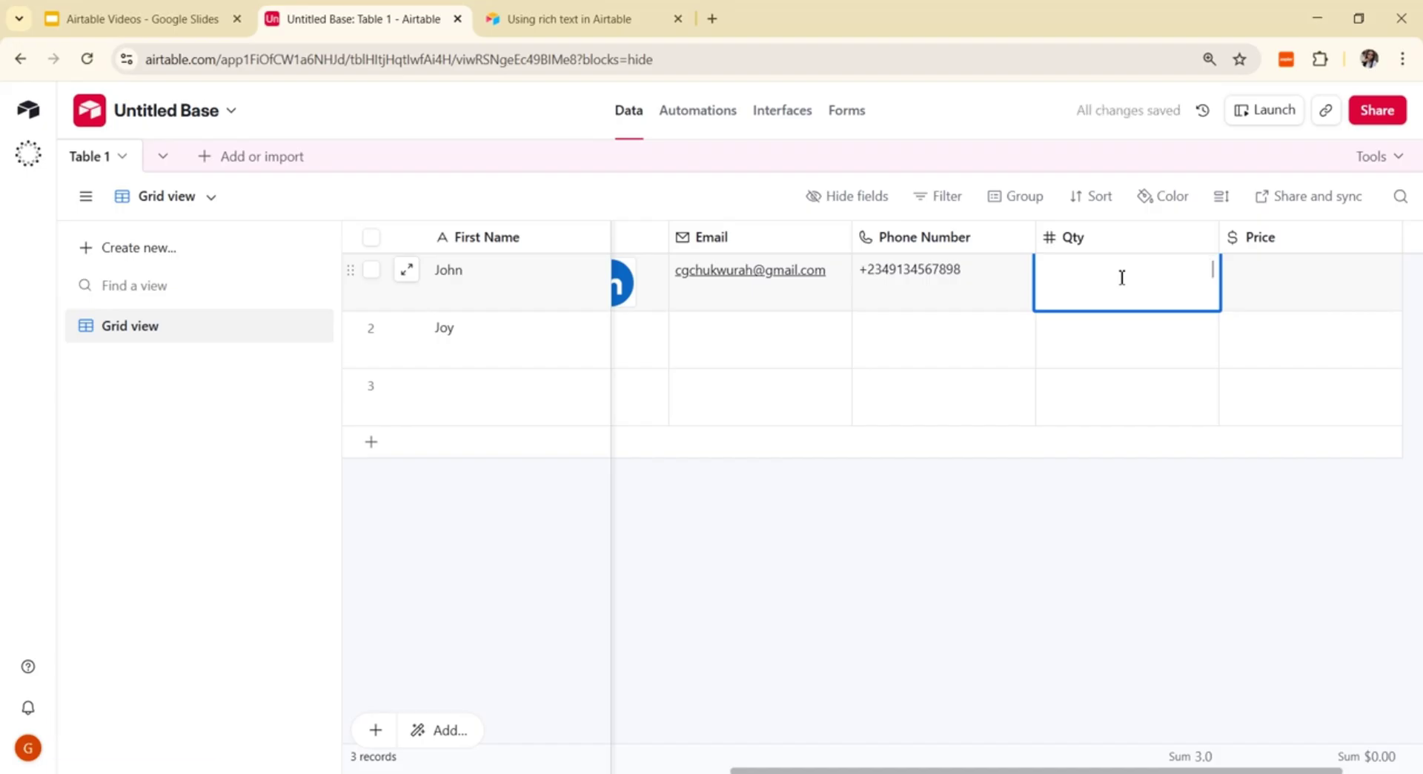
pyautogui.write('5')
pyautogui.click(1297, 306)
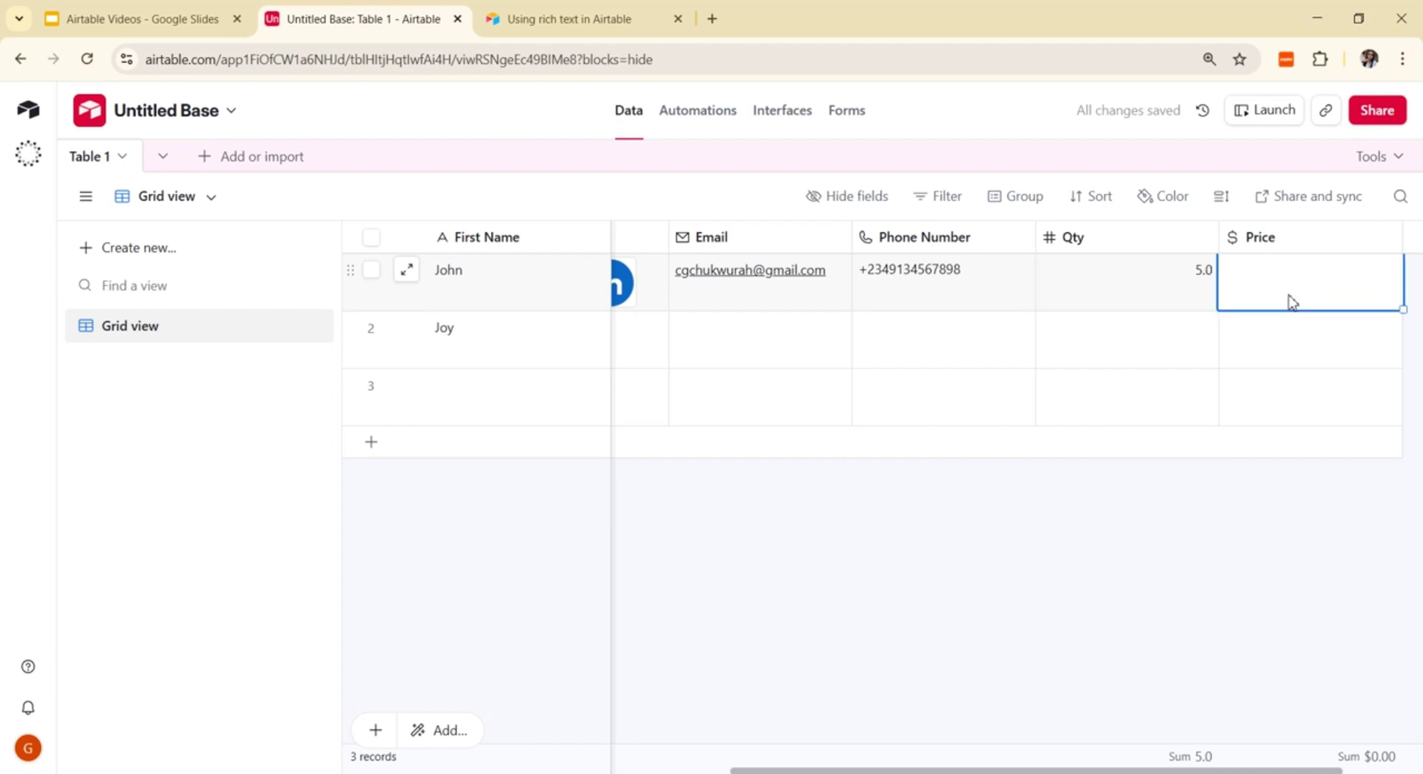
# Step: Set the Qty field's number format to 0 decimal places and save
pyautogui.click(1206, 238)
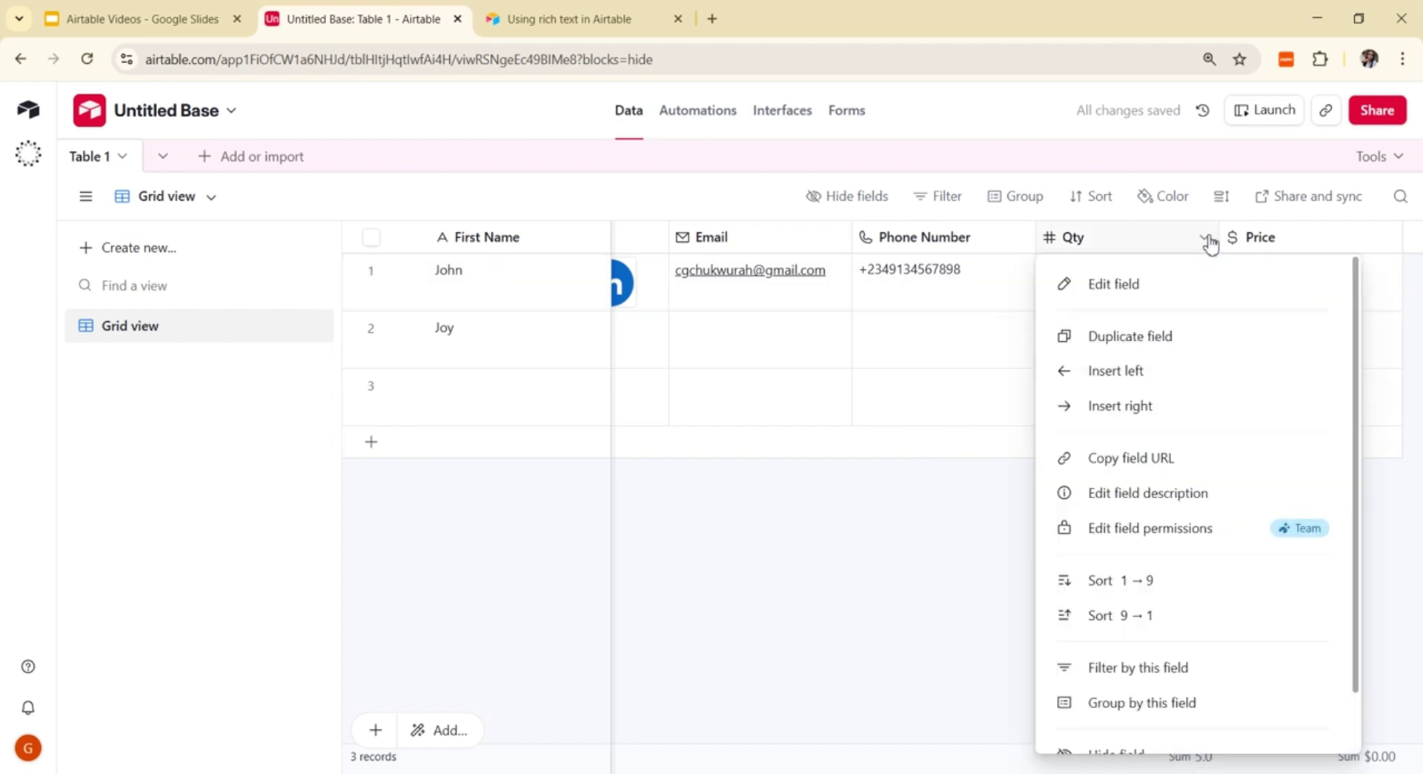
pyautogui.click(1167, 292)
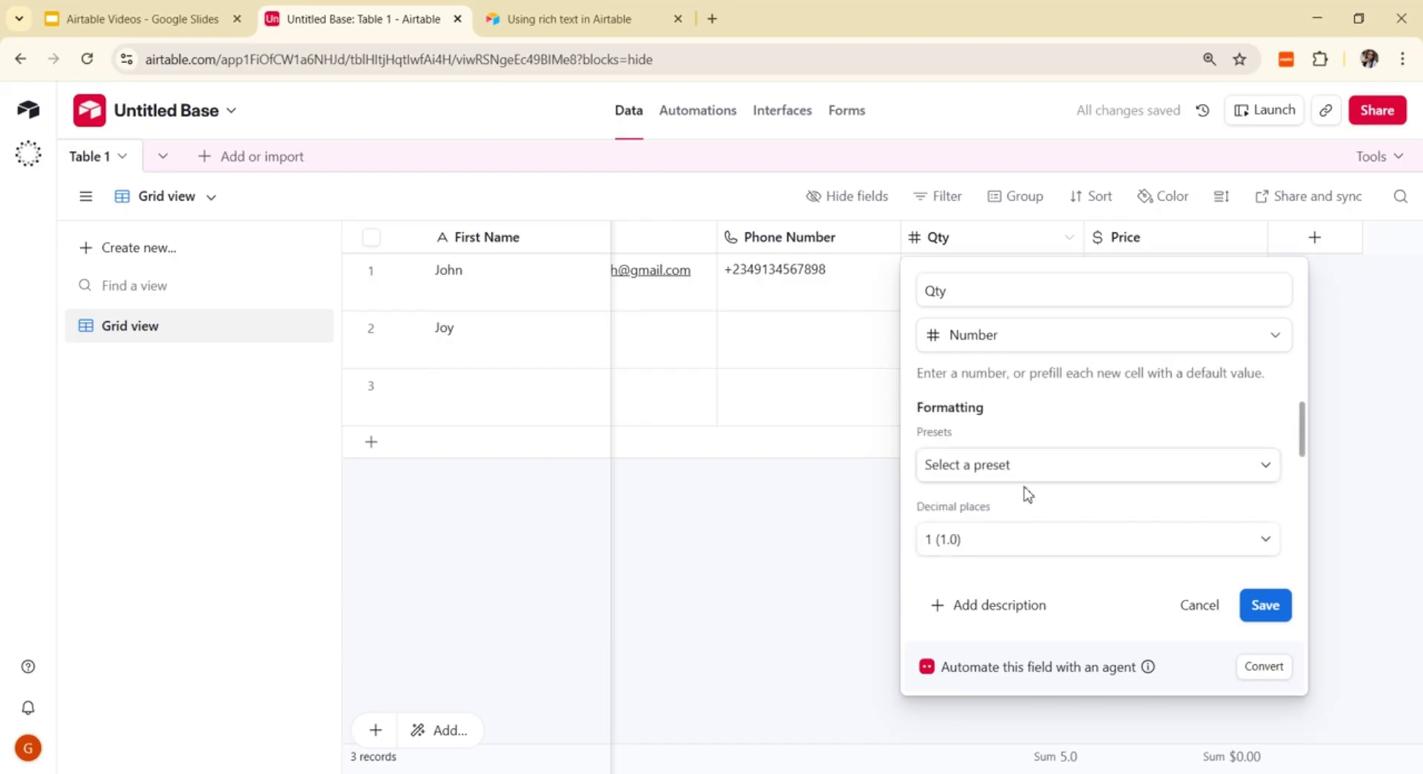
pyautogui.click(993, 547)
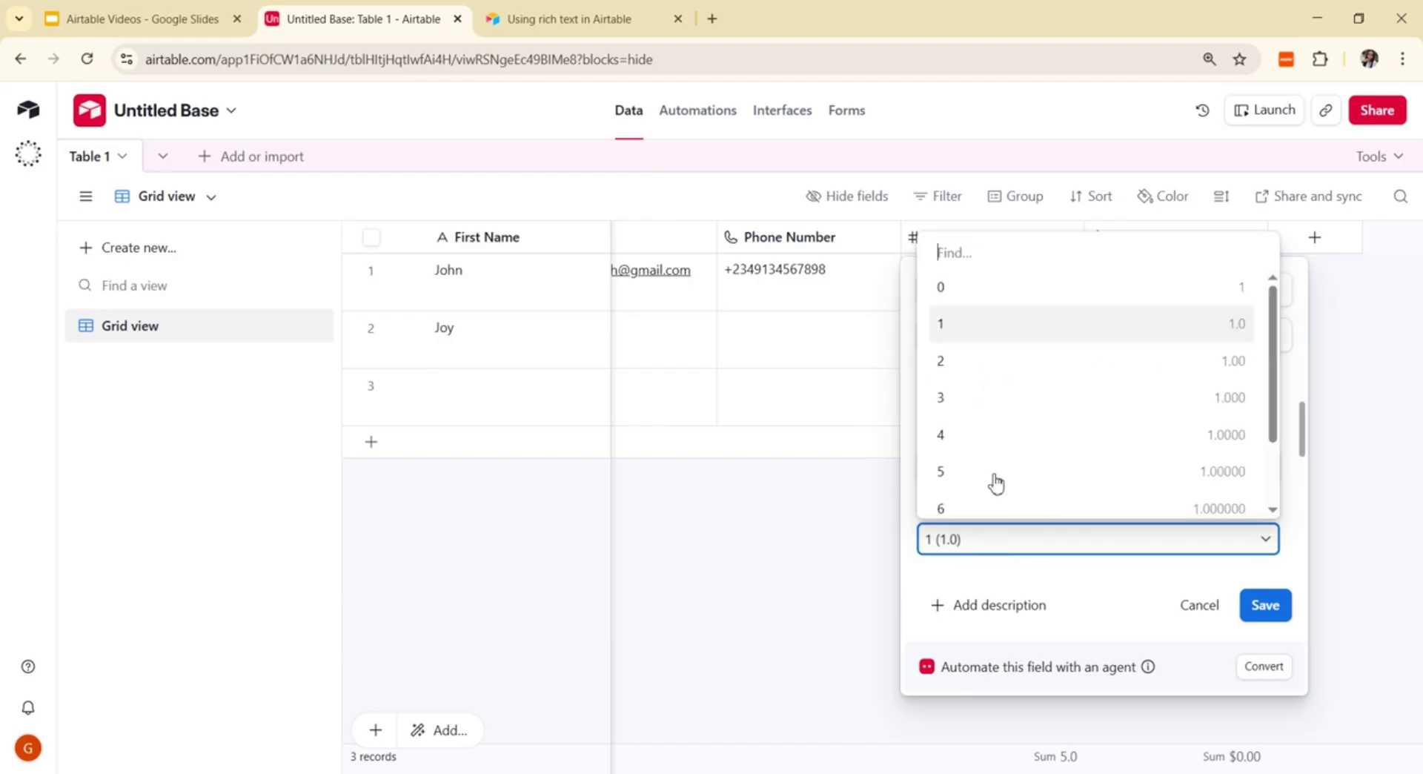
pyautogui.click(968, 289)
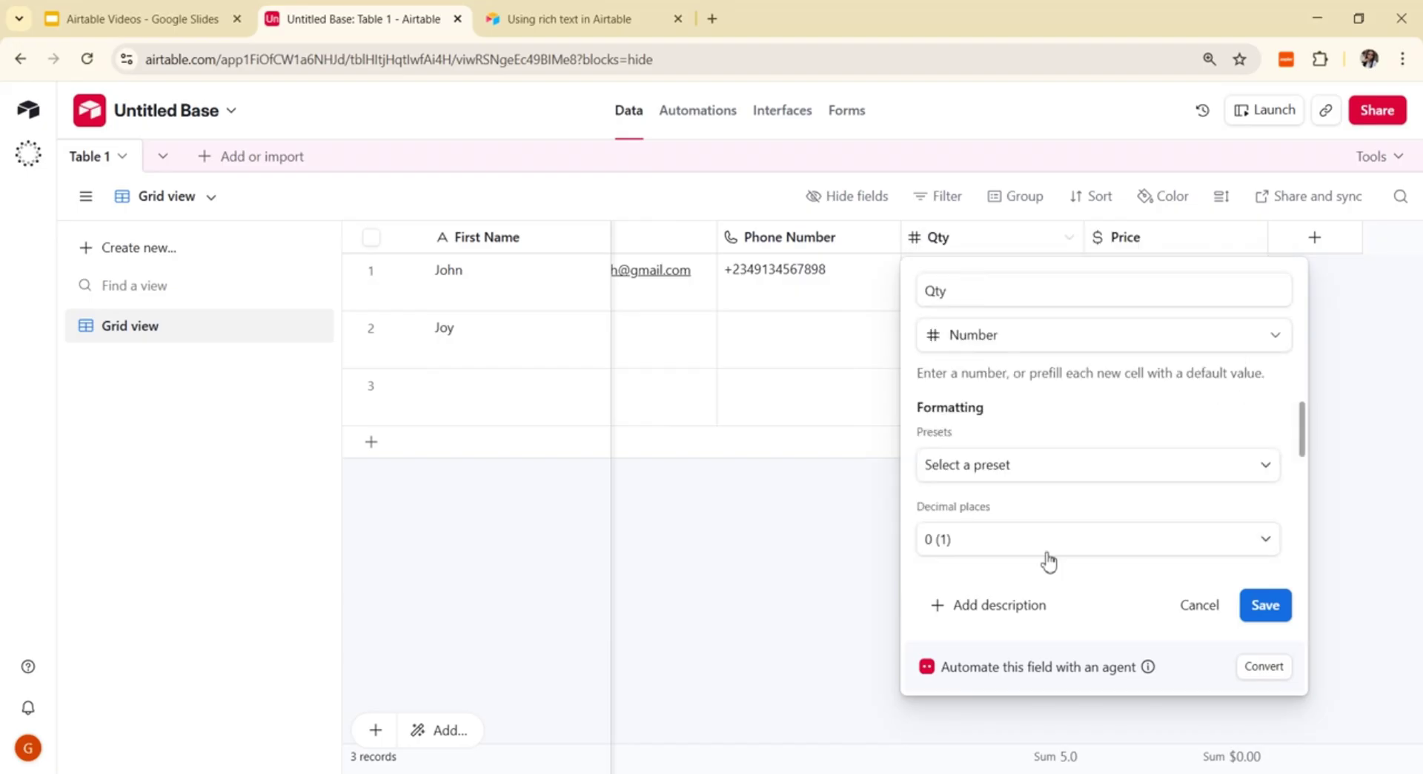
pyautogui.click(1257, 609)
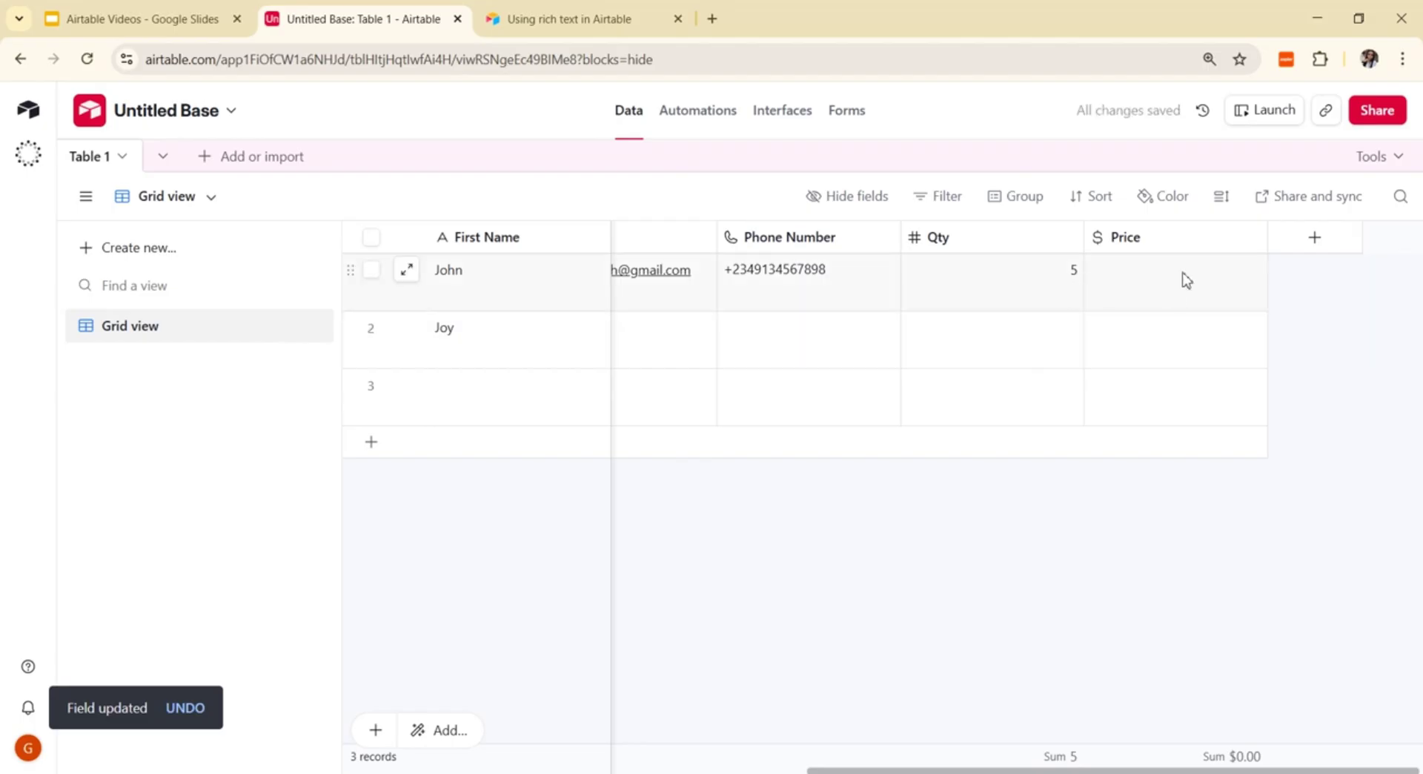
# Step: Enter 100 as the first record's Price, shown as $100.00
pyautogui.click(1186, 281)
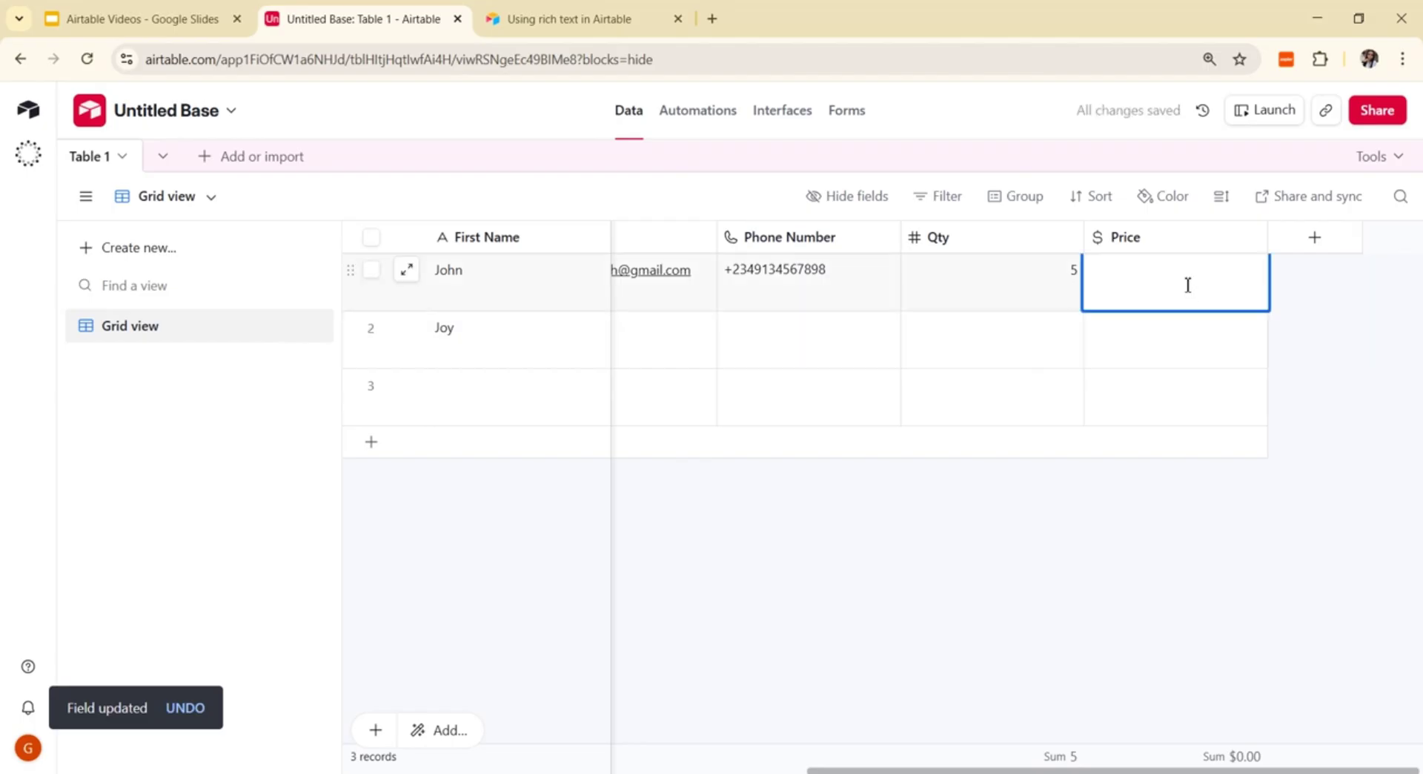
pyautogui.write('1')
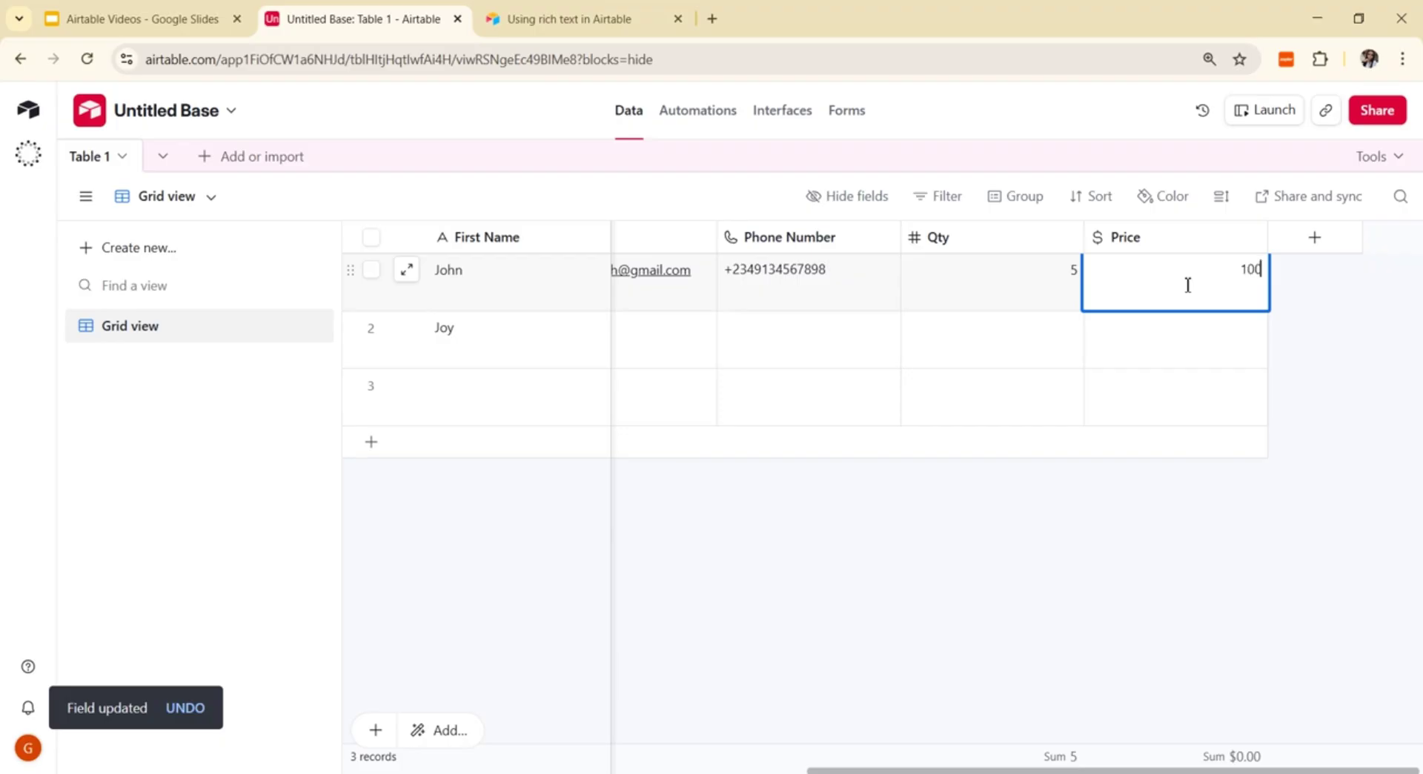
pyautogui.write('00')
pyautogui.click(1216, 572)
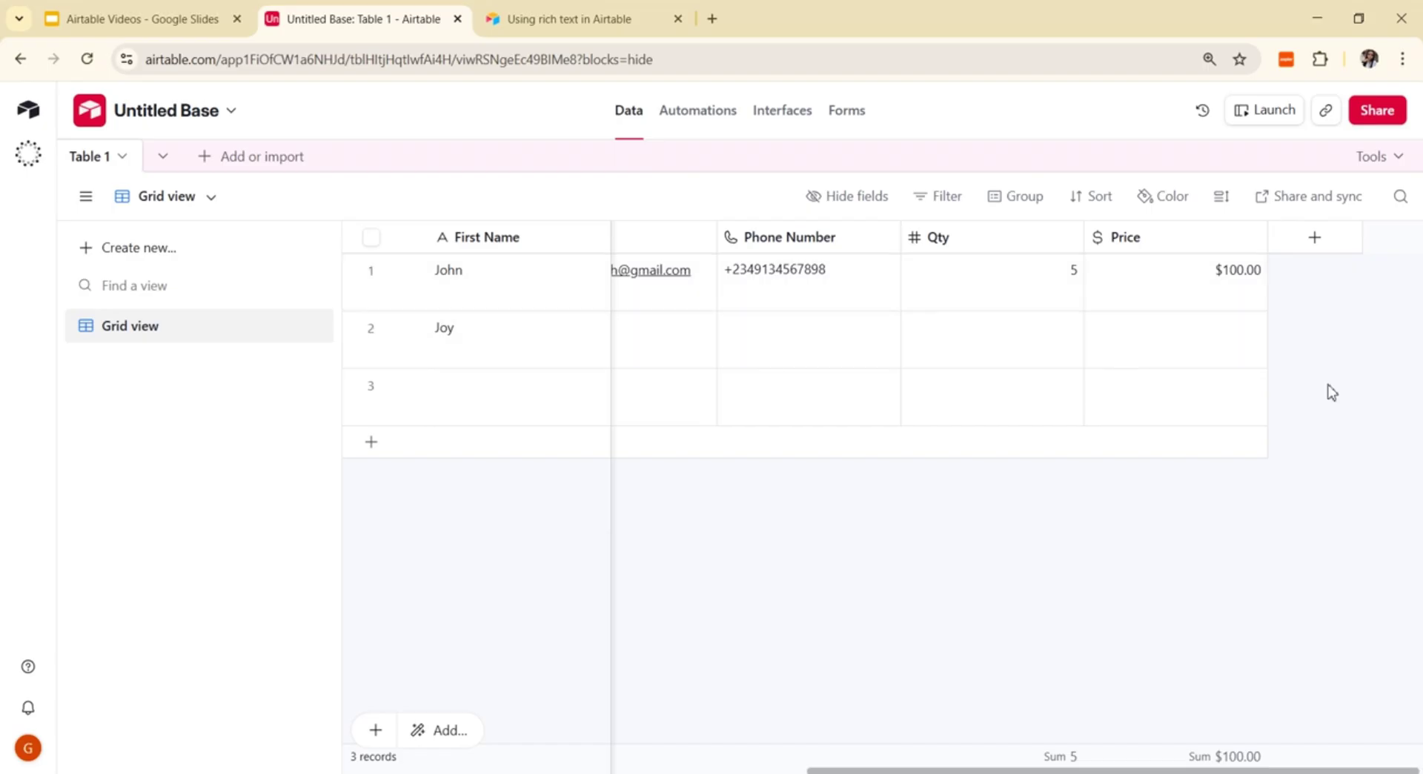
# Step: Create a Formula field named Total Price with the formula qty*Price
pyautogui.click(1314, 239)
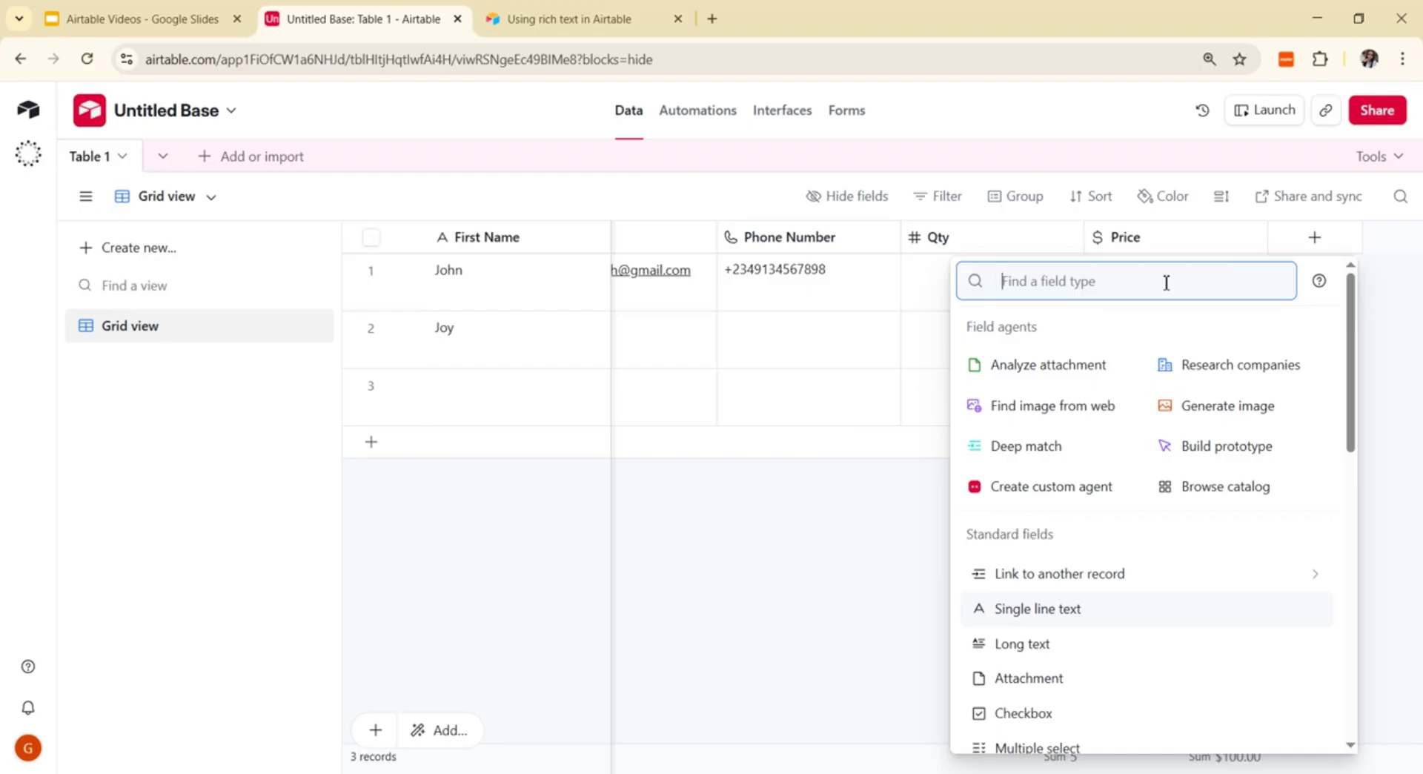
pyautogui.write('Fo')
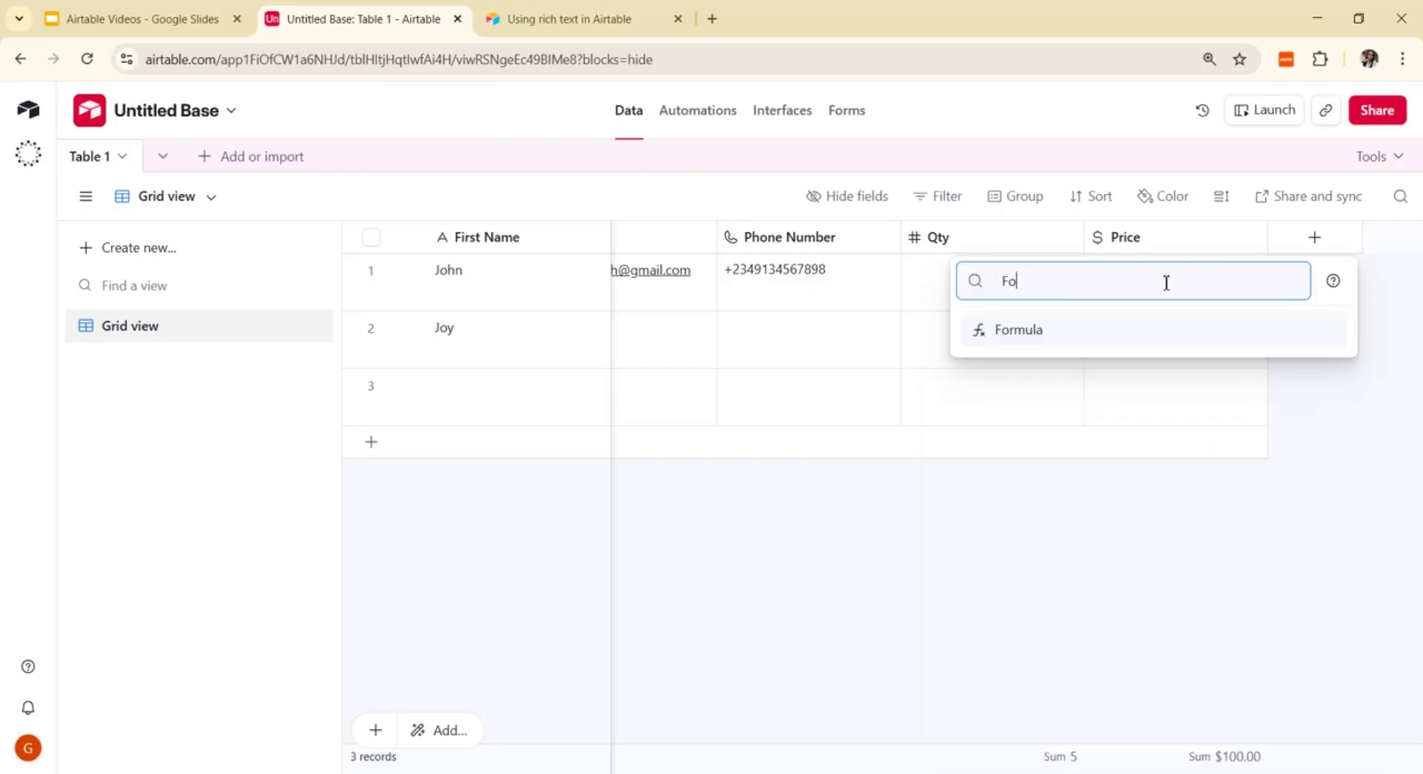
pyautogui.click(1108, 334)
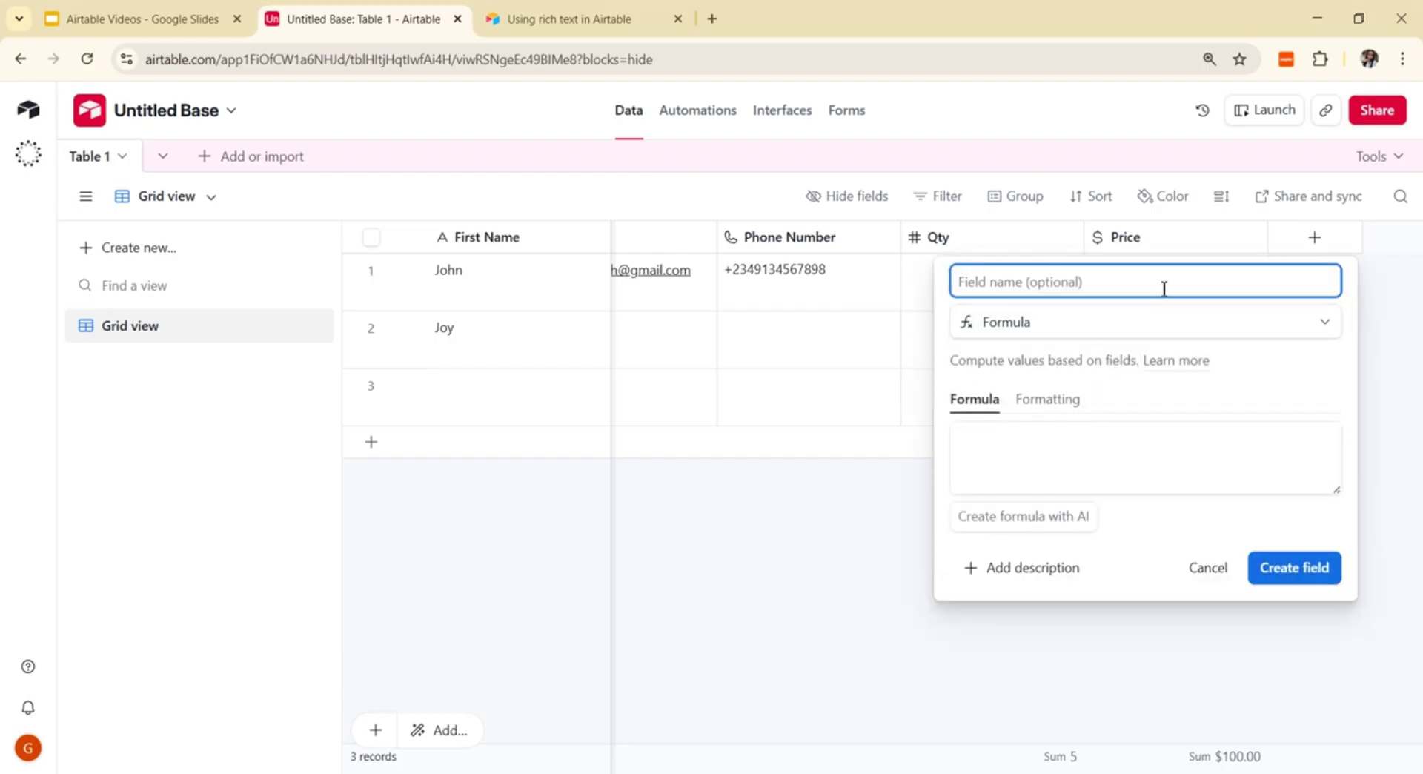
pyautogui.write('Total Price')
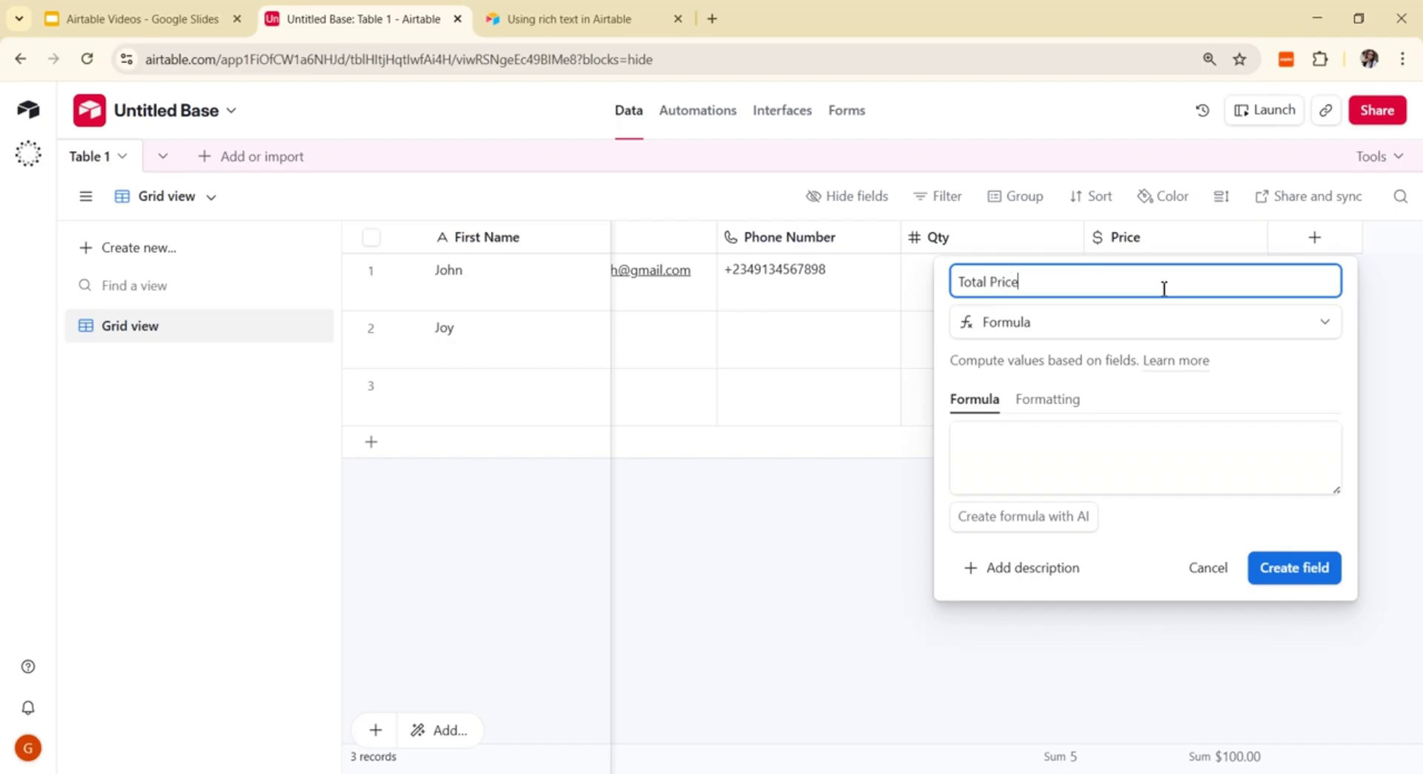
pyautogui.click(1080, 459)
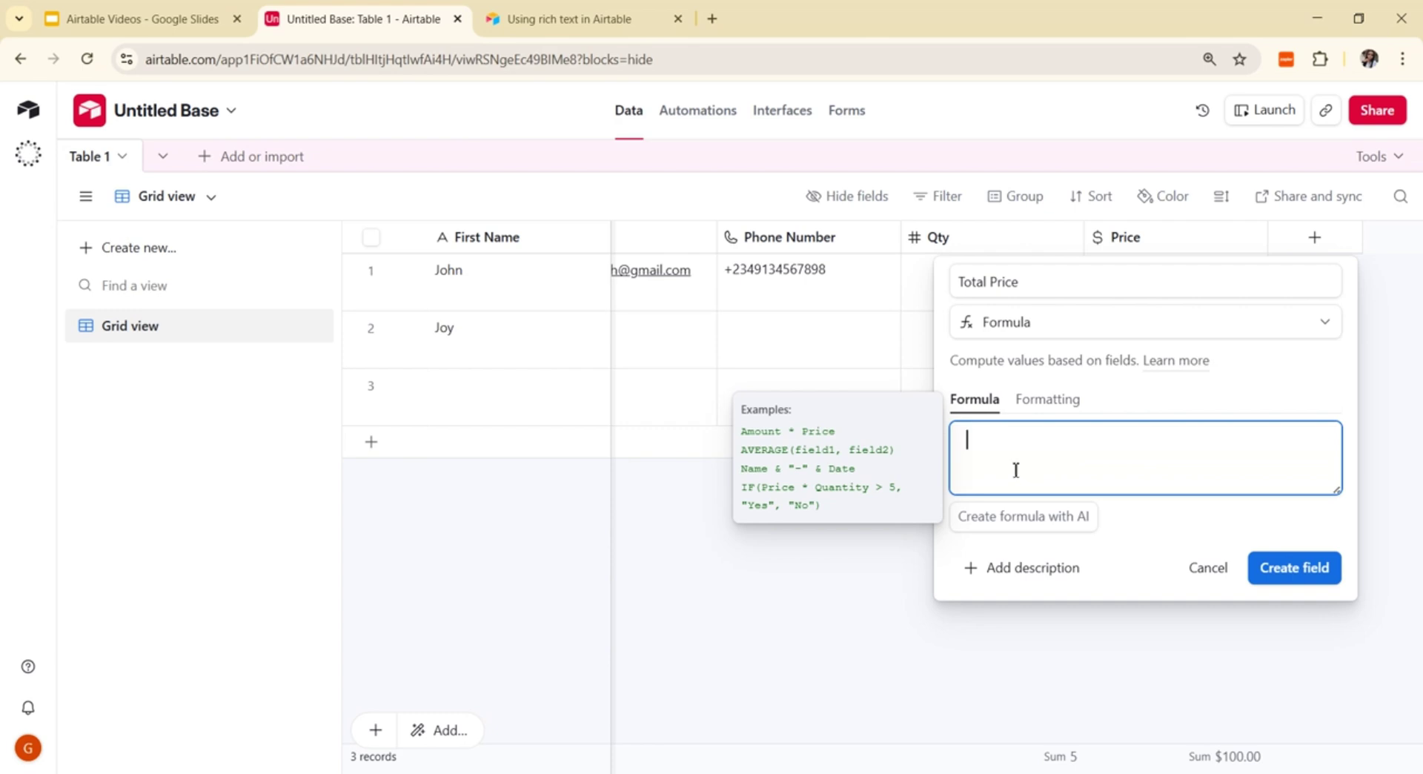
pyautogui.write('qty')
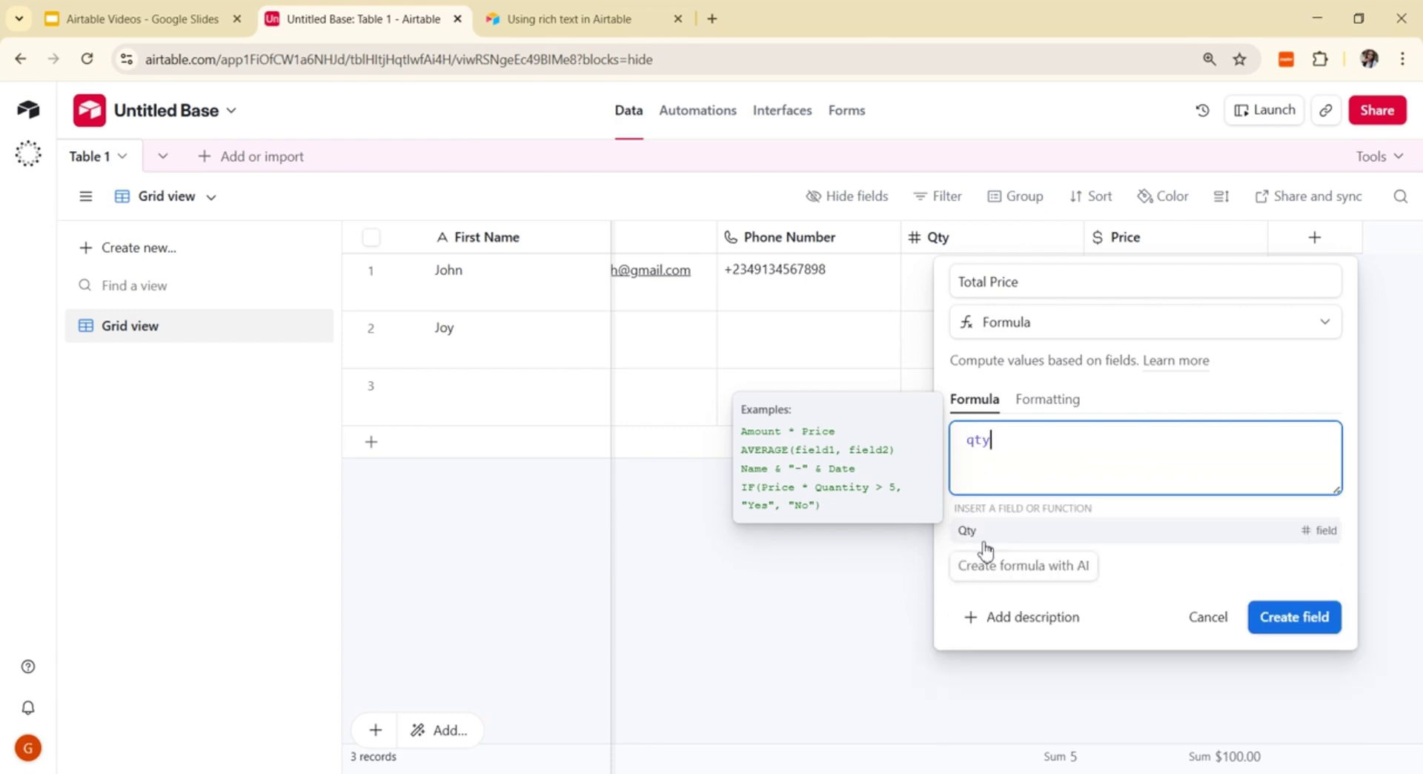
pyautogui.click(985, 550)
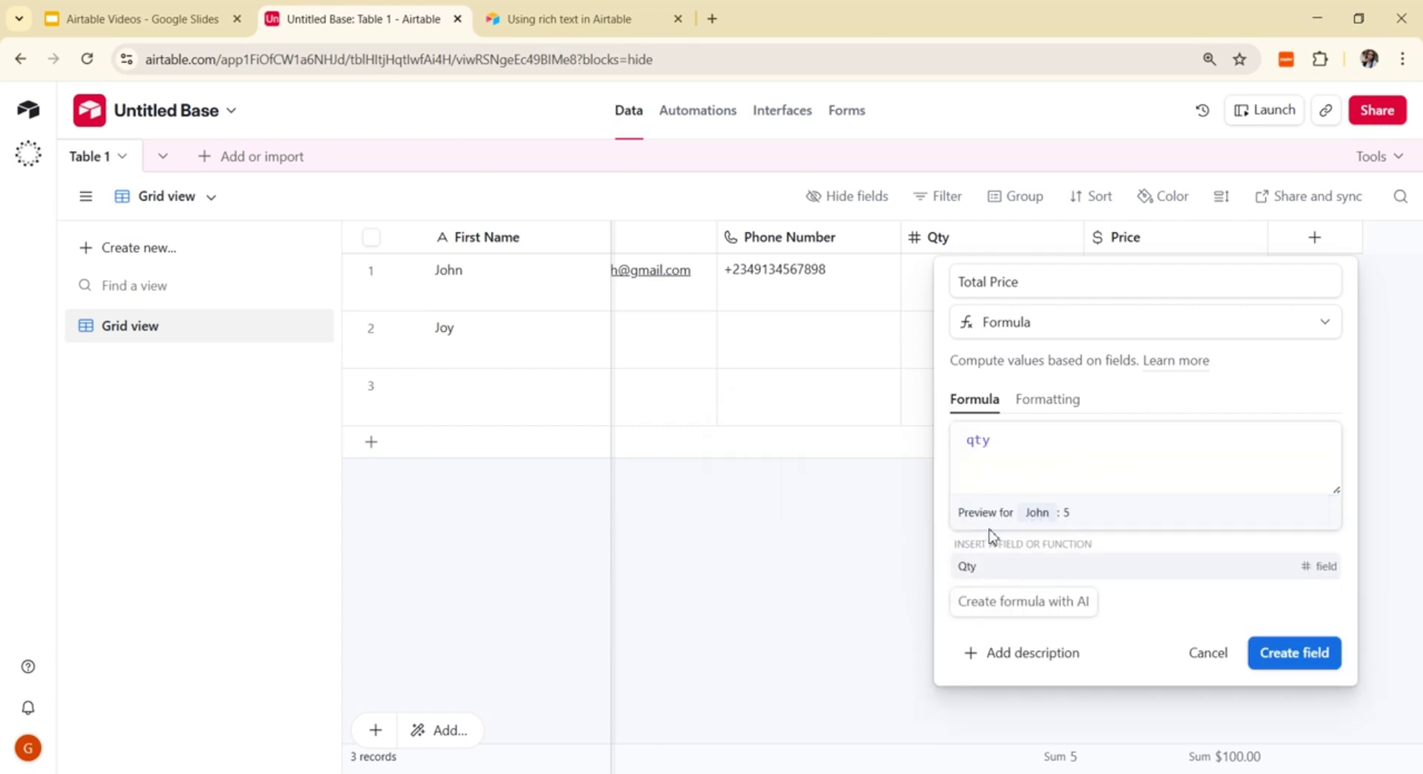
pyautogui.click(1003, 445)
pyautogui.write('*')
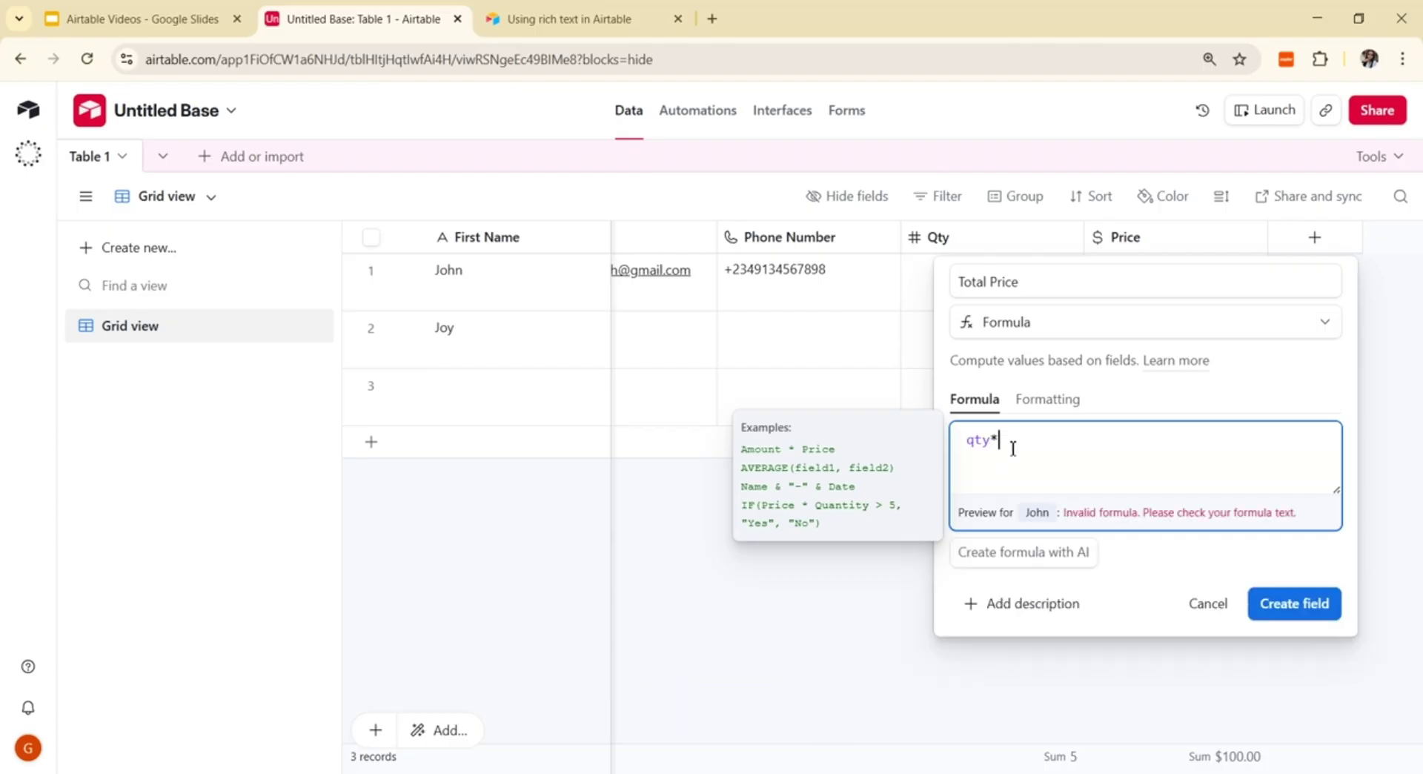
pyautogui.write('pr')
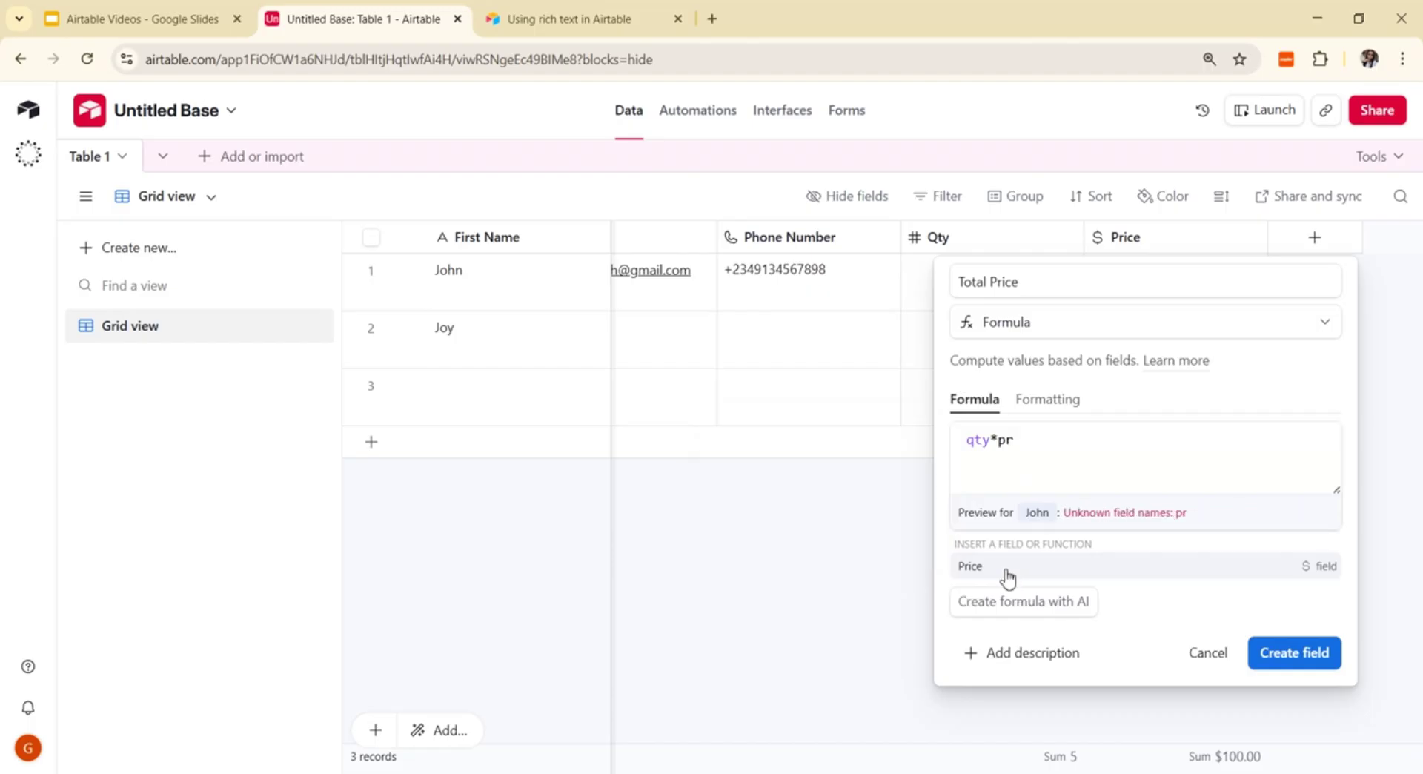
pyautogui.click(1008, 573)
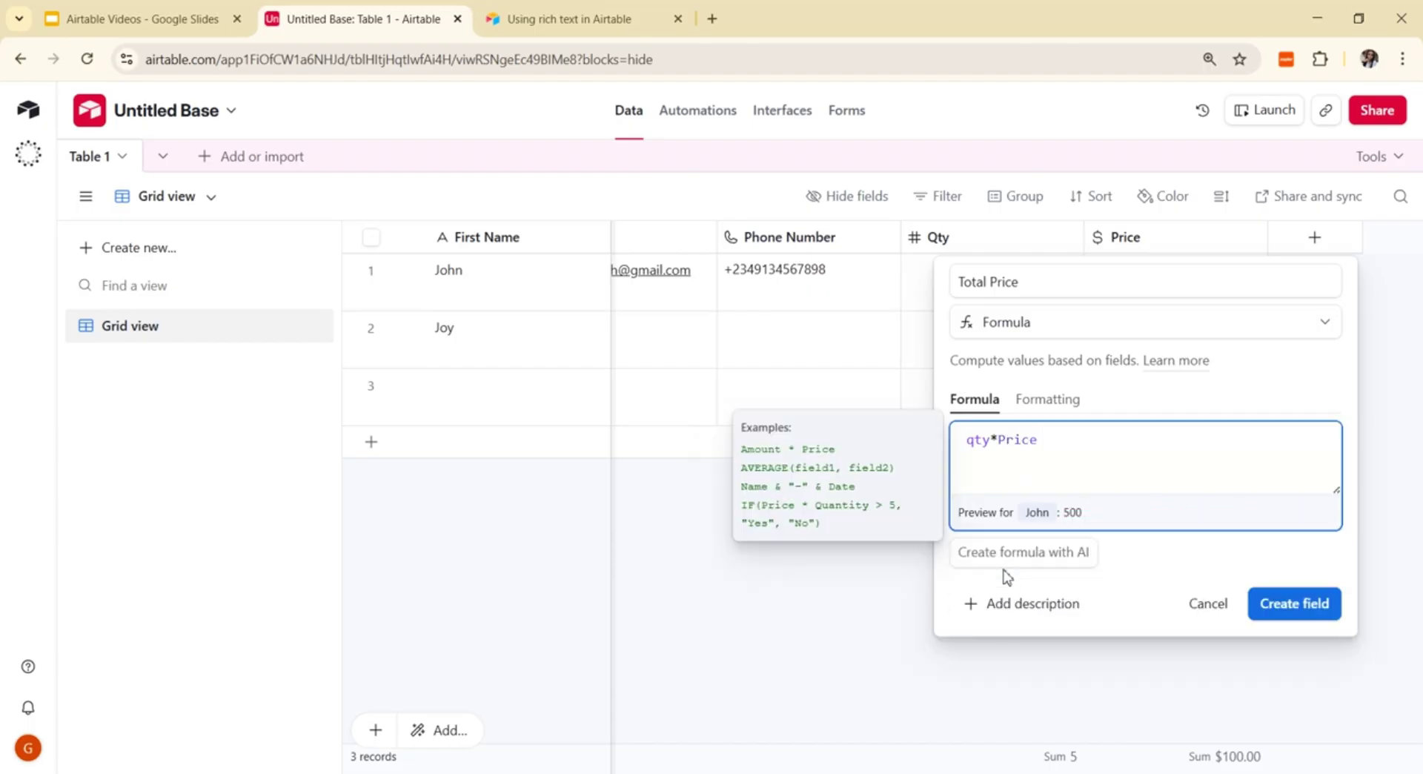
pyautogui.click(1296, 607)
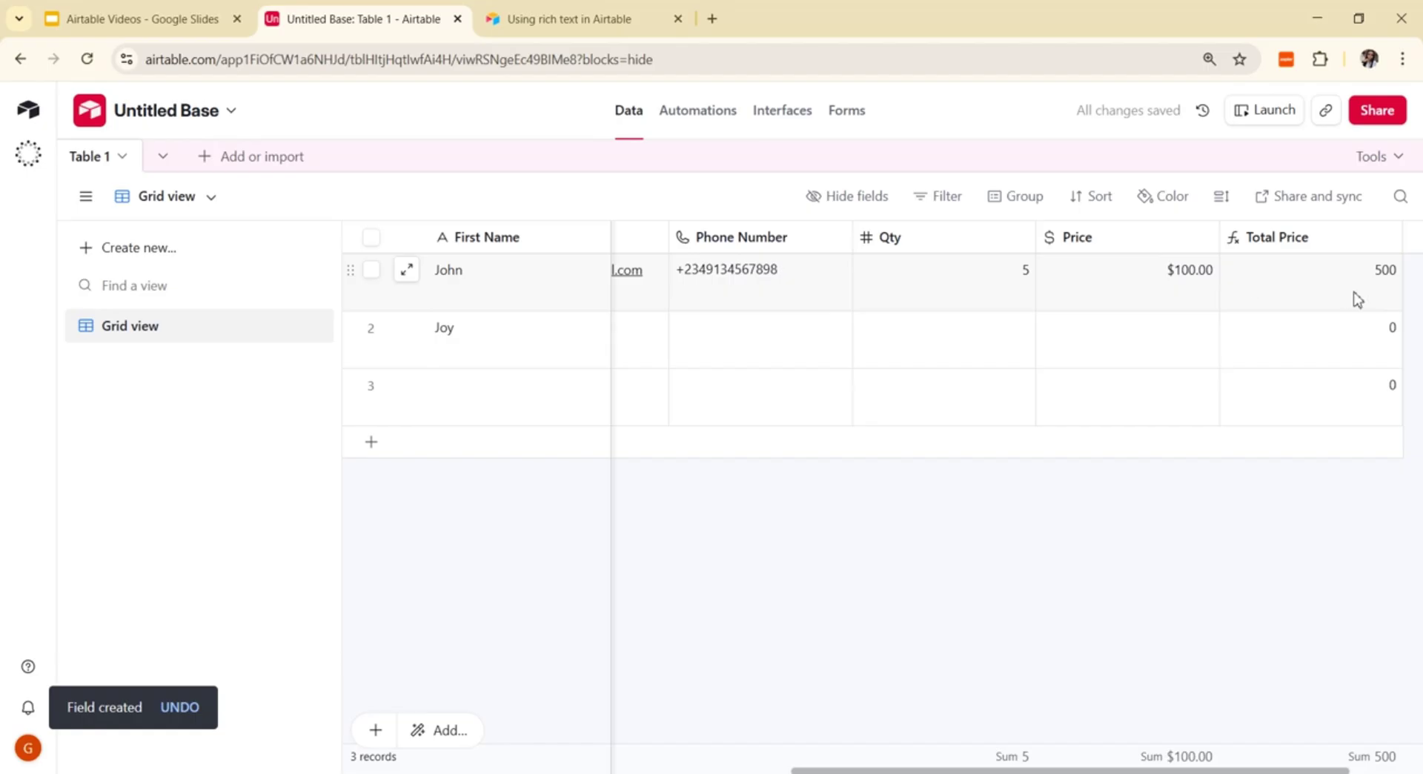
# Step: Enter Qty 2 and Price 150 in Joy's record
pyautogui.click(946, 348)
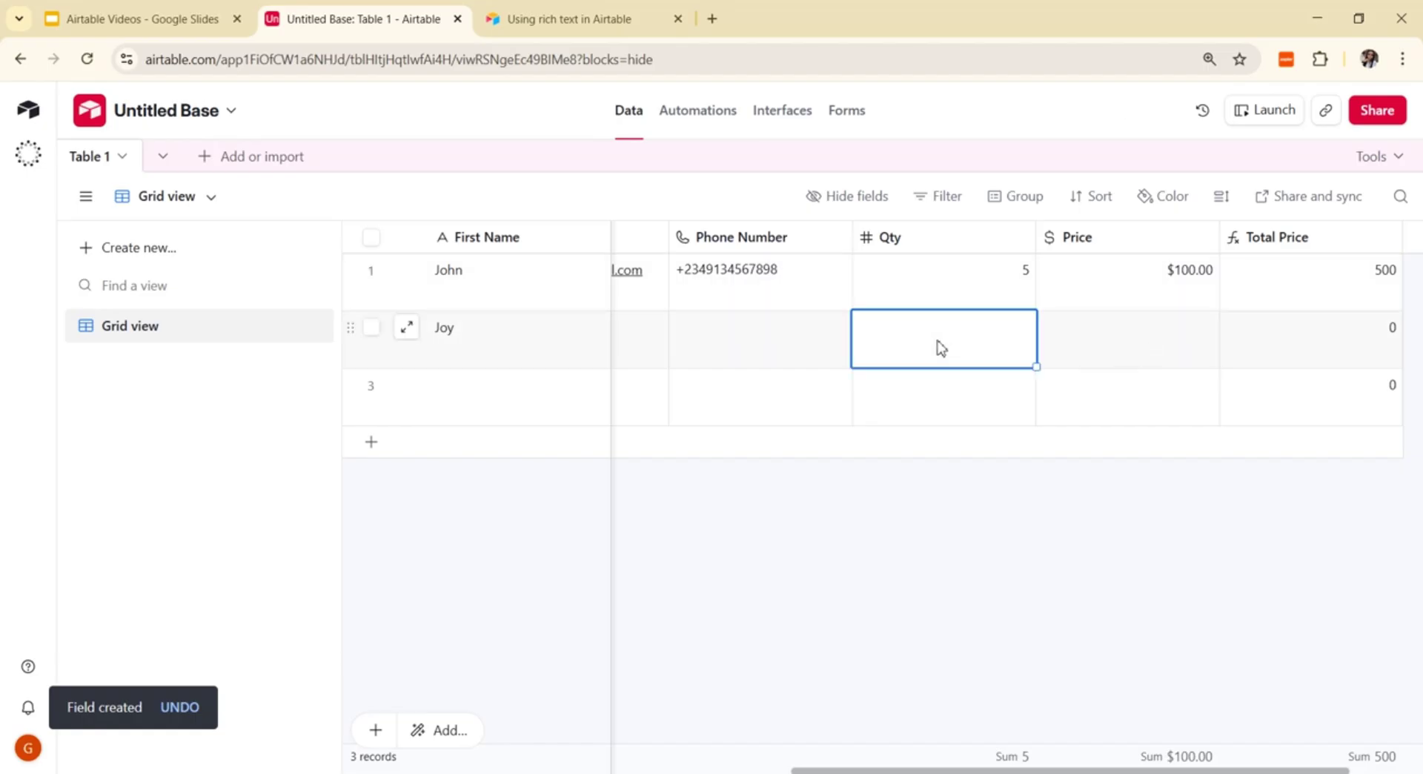
pyautogui.write('2')
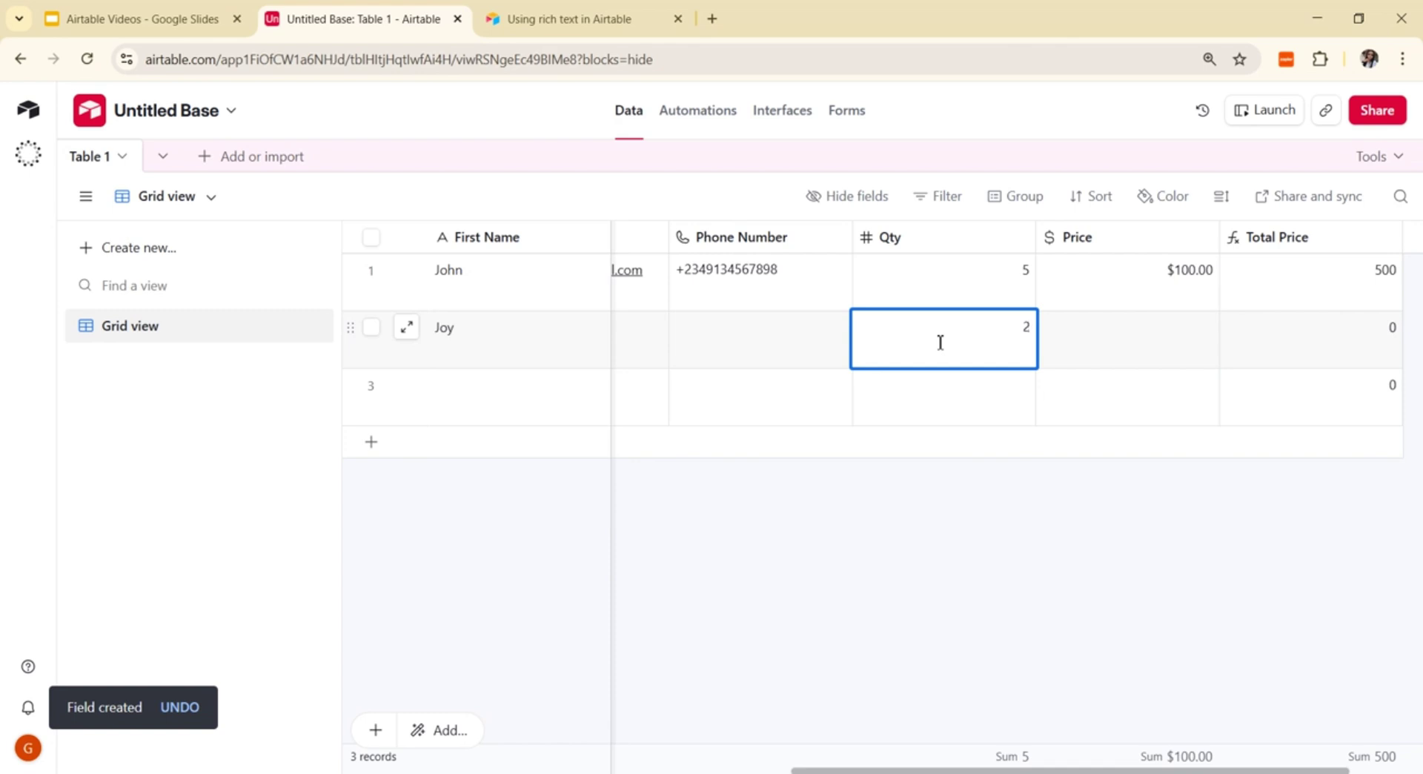
pyautogui.click(1141, 351)
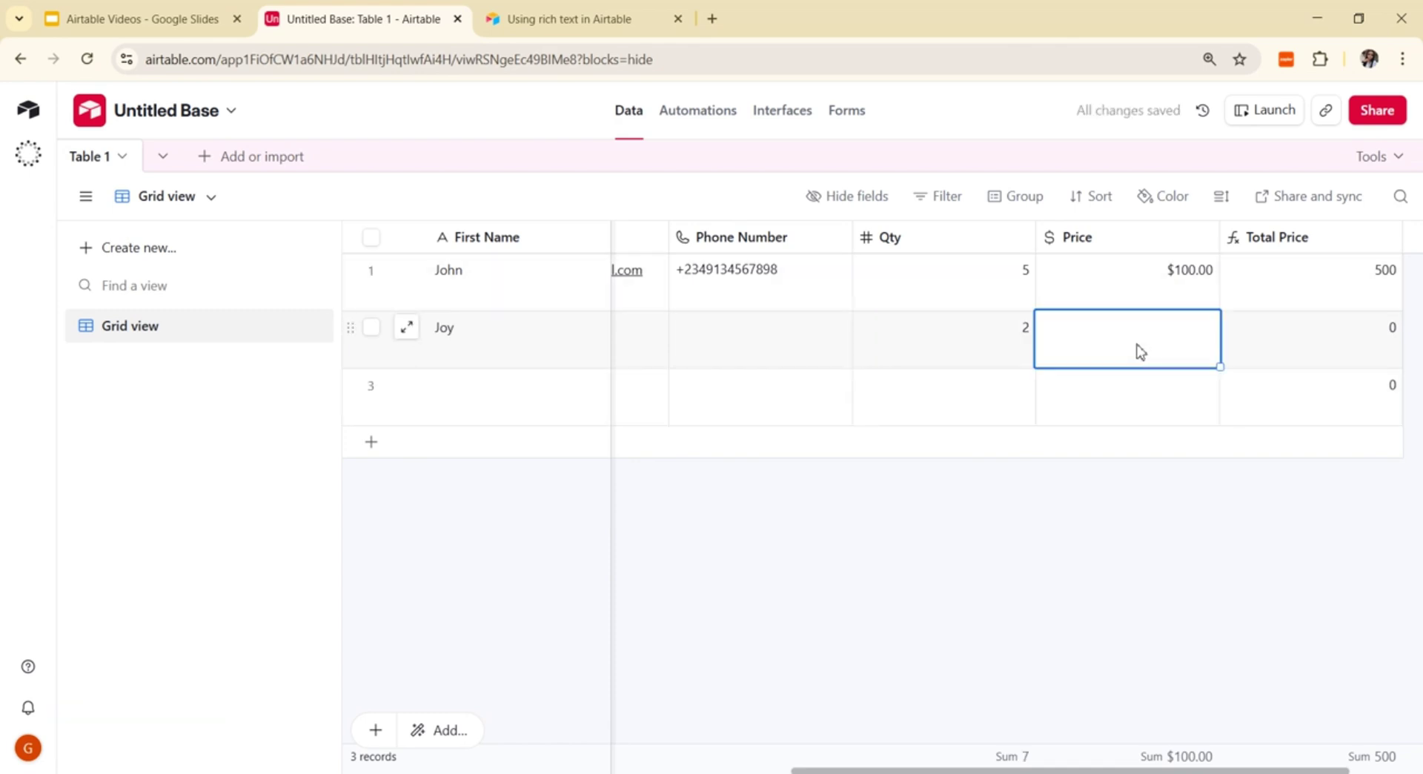
pyautogui.write('1')
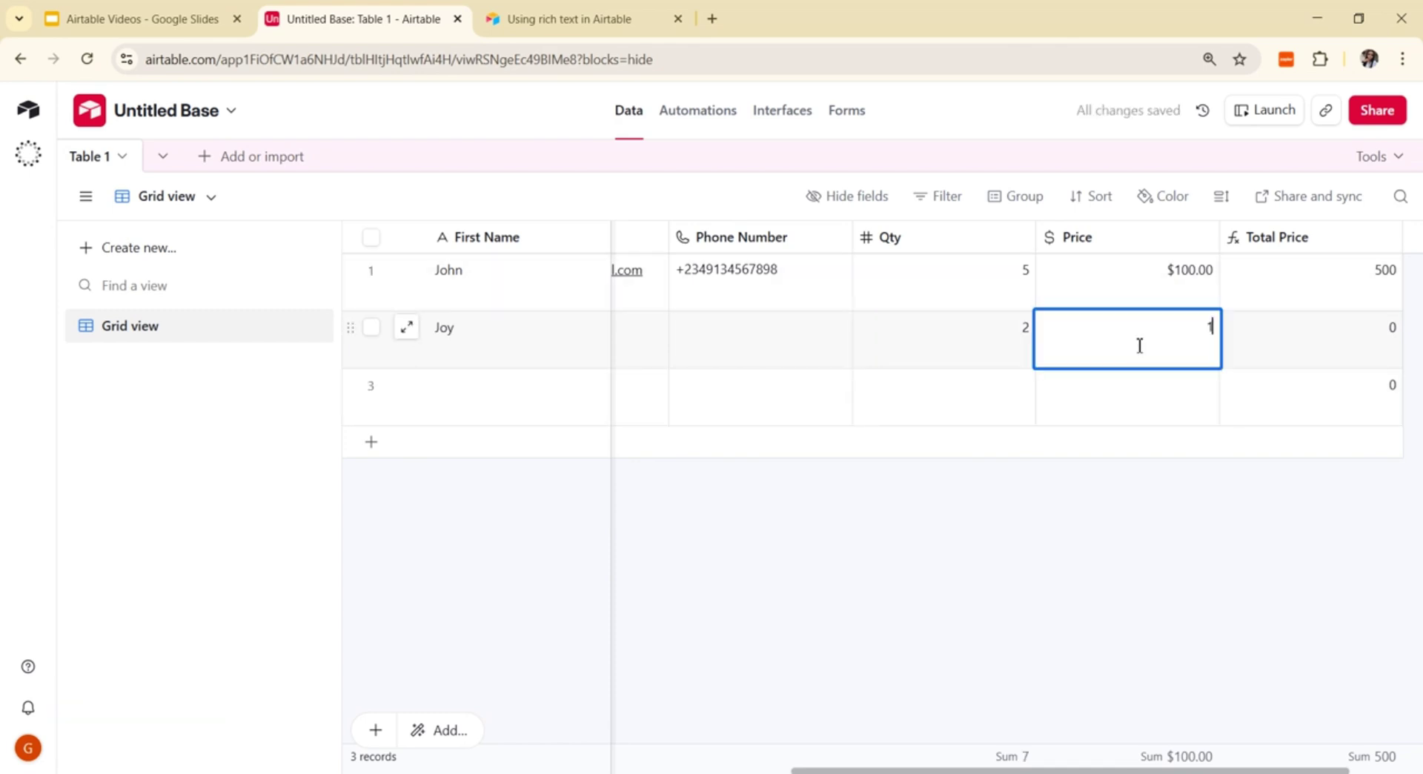
pyautogui.write('50')
pyautogui.click(1178, 535)
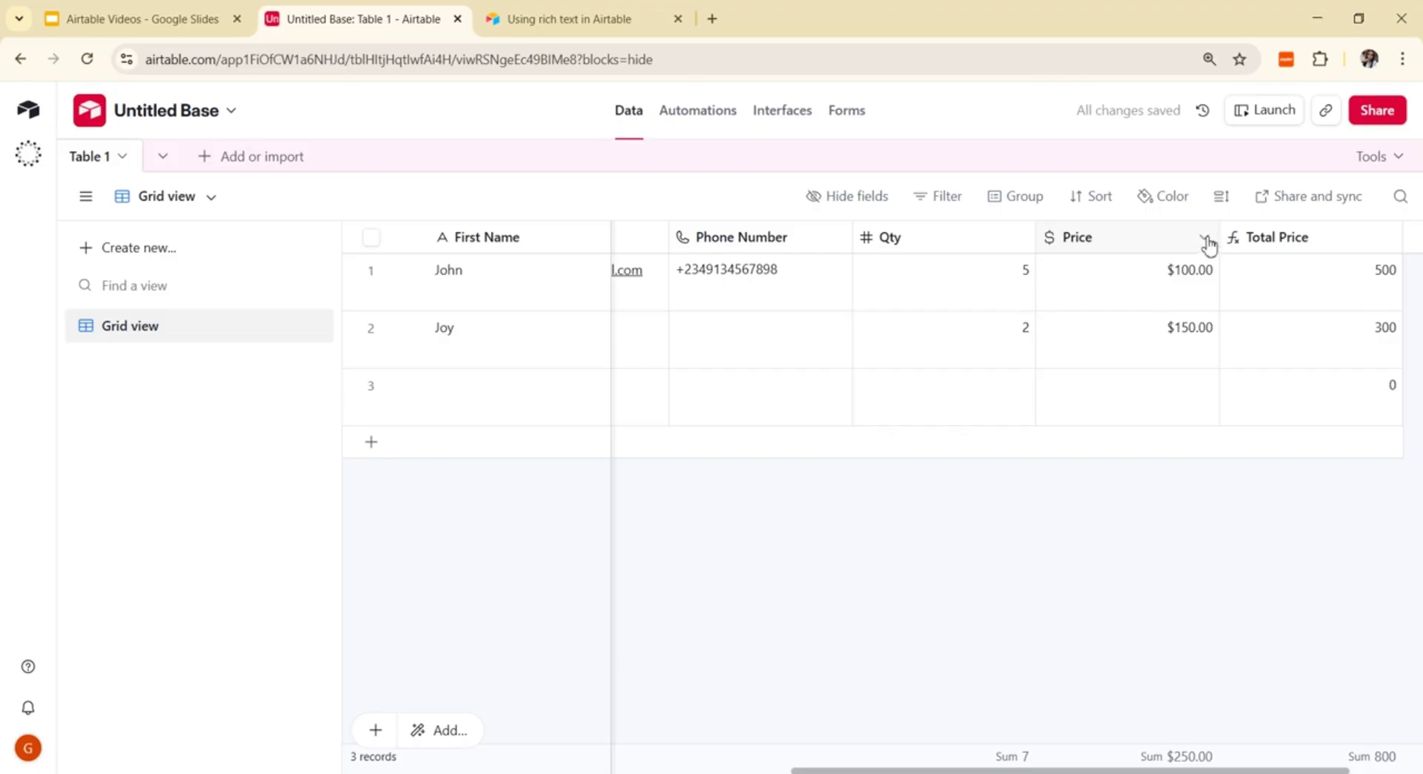
# Step: Set the Price field's default amount to 100 and confirm the change despite the dependent field
pyautogui.click(1205, 240)
pyautogui.click(1139, 289)
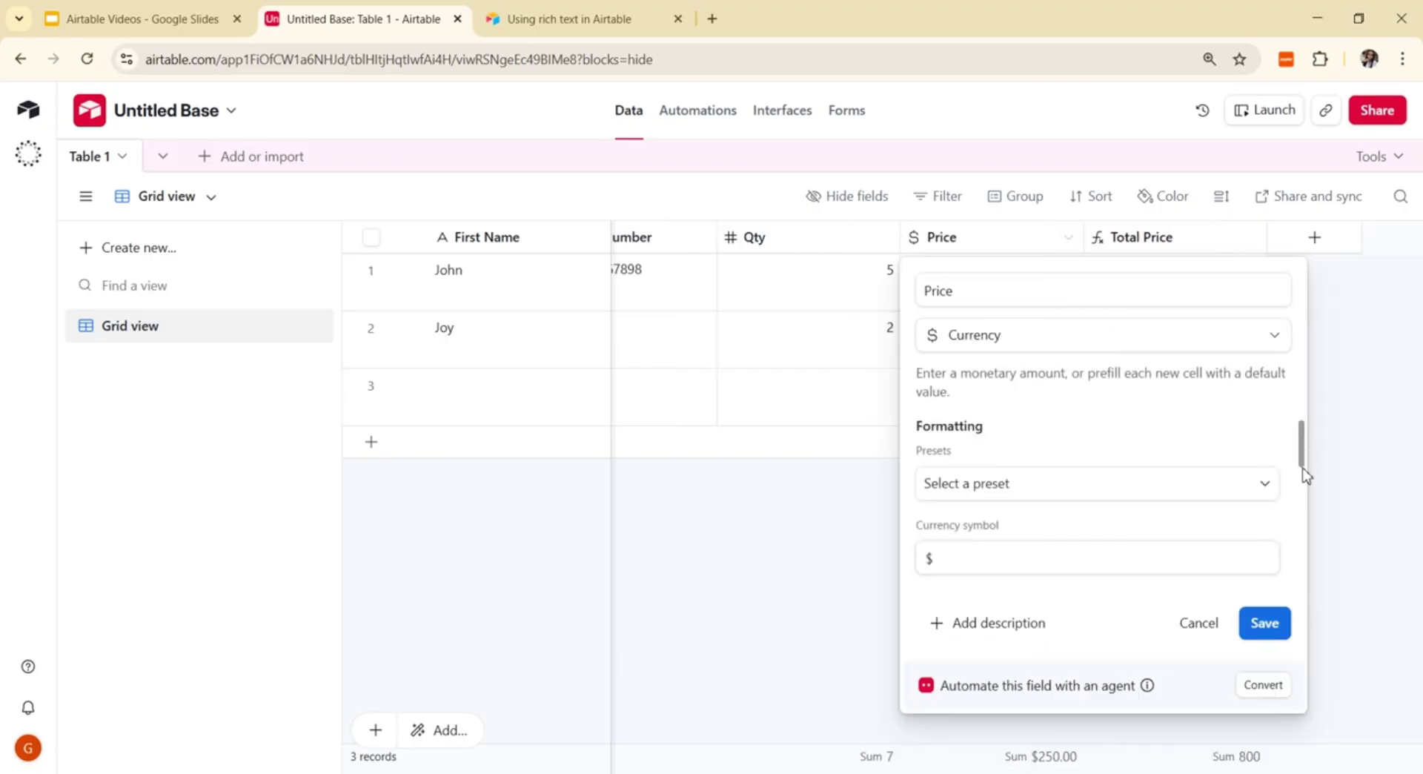
pyautogui.moveTo(1302, 448); pyautogui.dragTo(1312, 599)
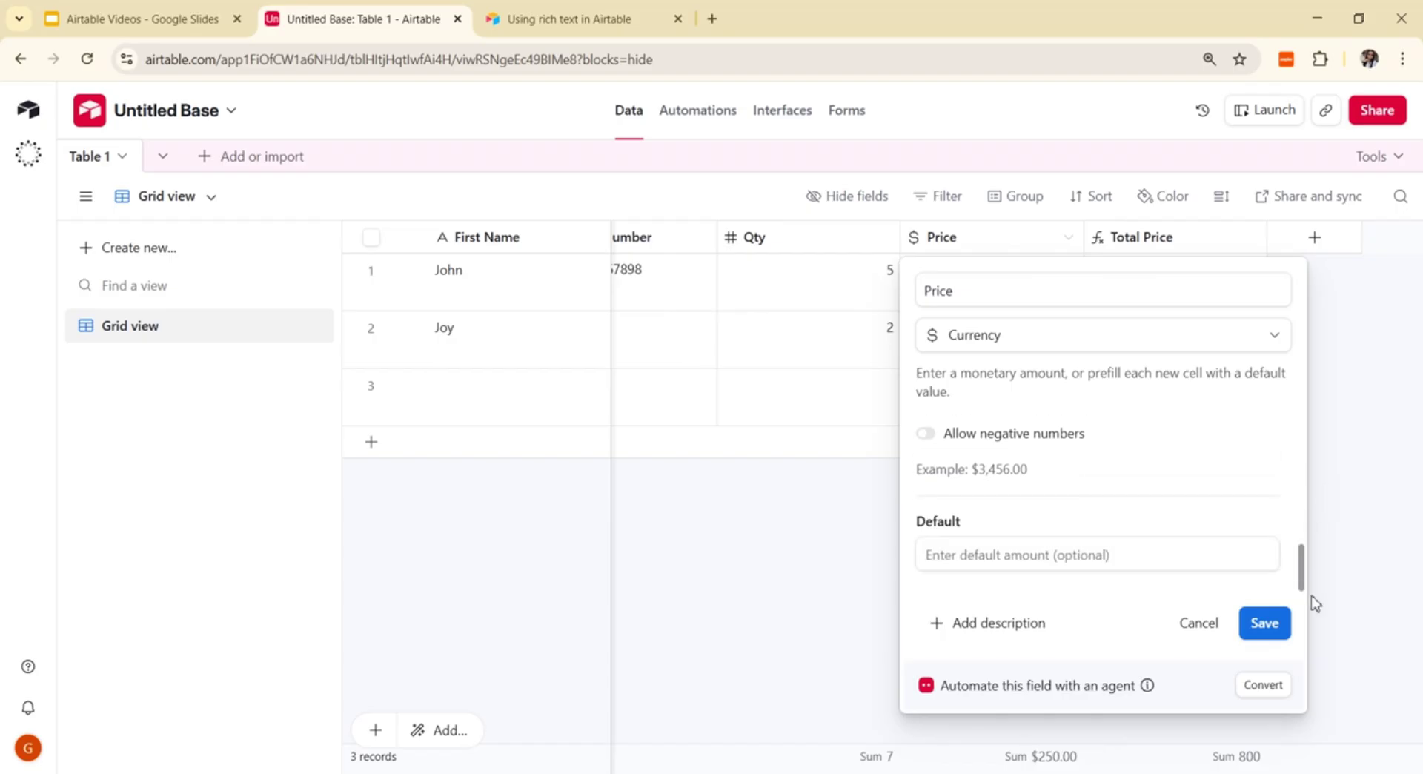
pyautogui.click(1045, 554)
pyautogui.write('100')
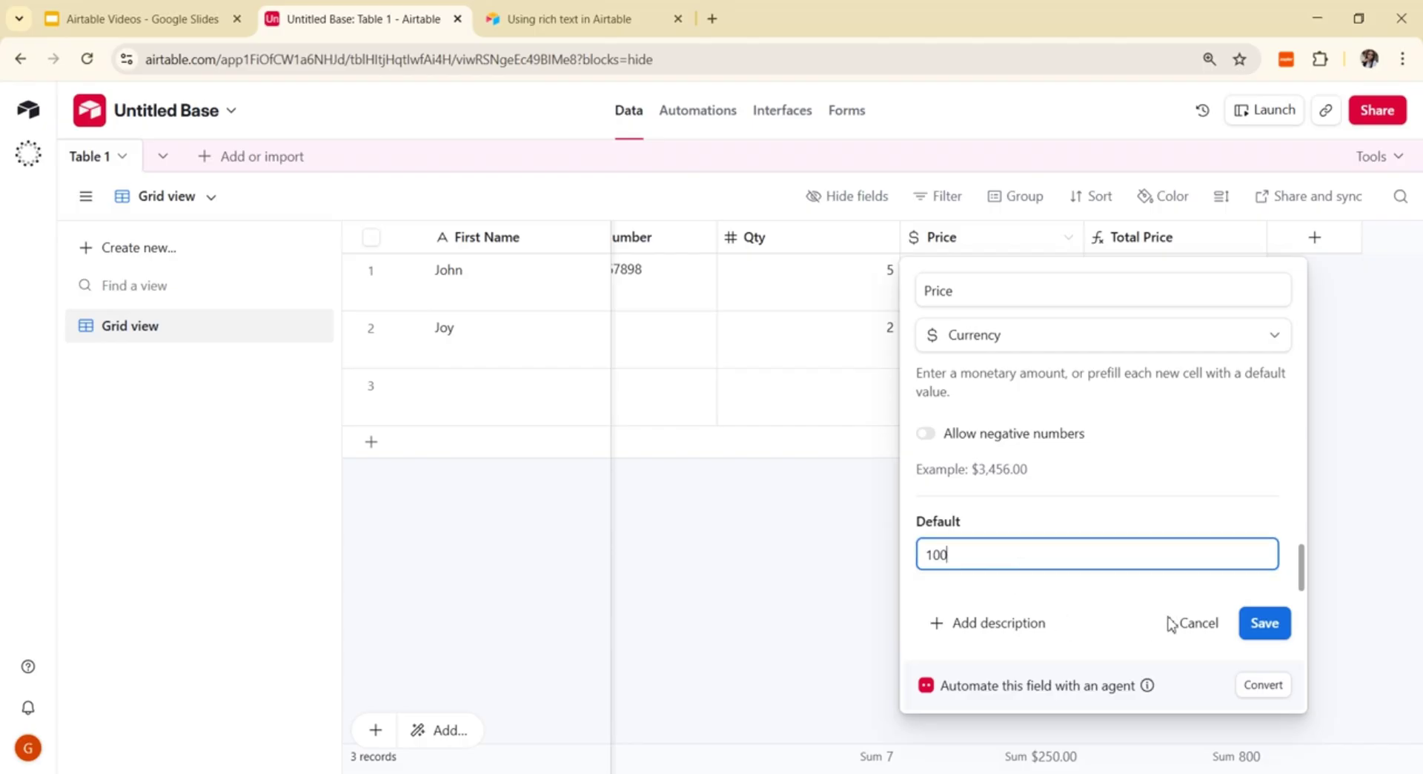
pyautogui.click(1266, 623)
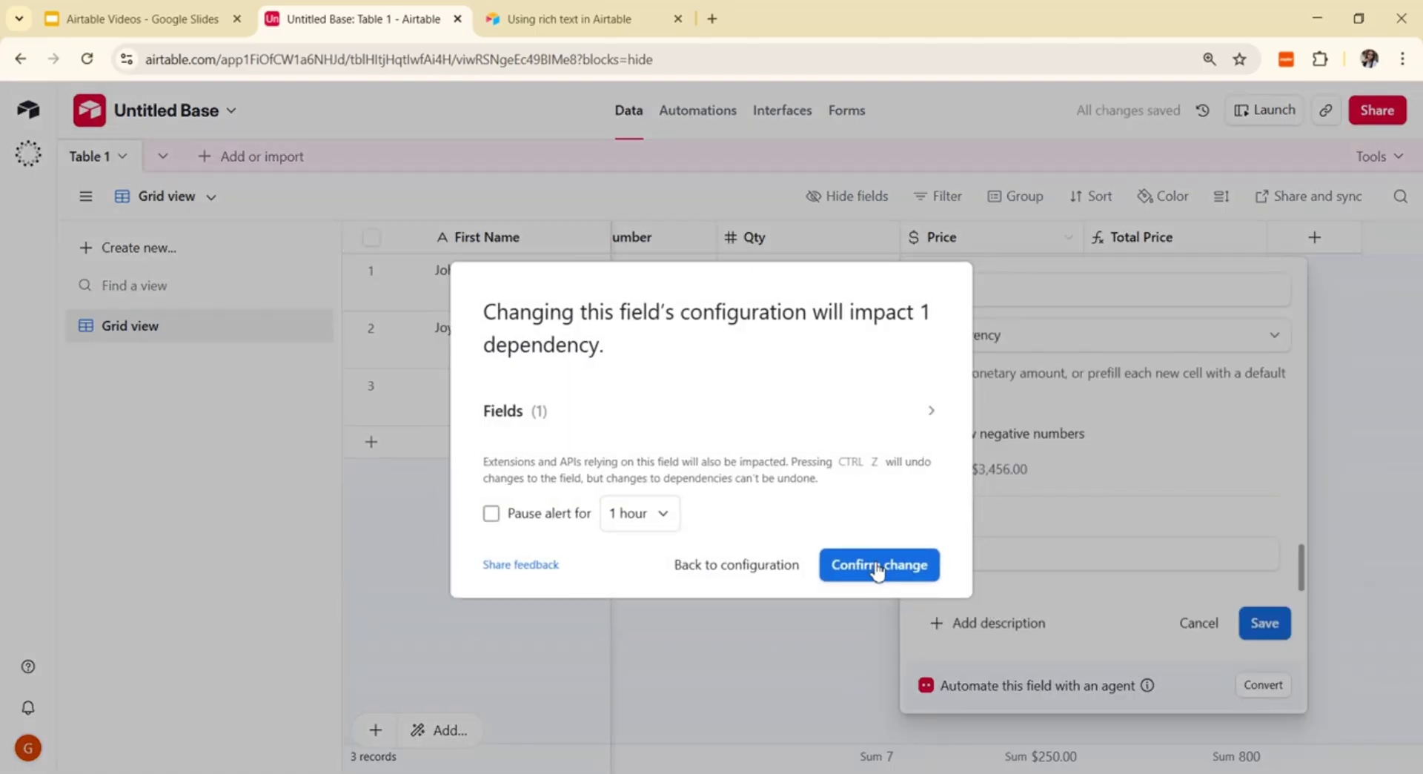
pyautogui.click(874, 581)
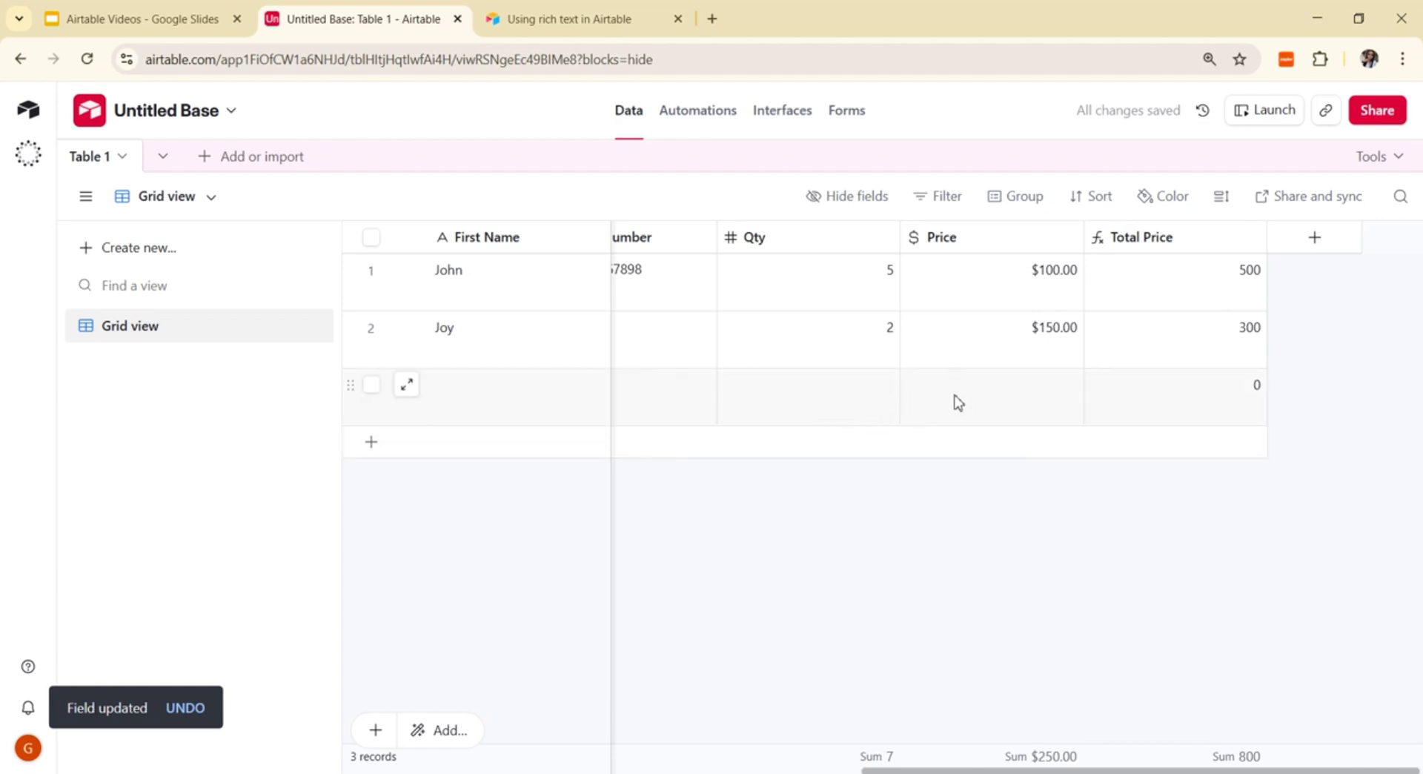
# Step: Set the third record's Qty to 4
pyautogui.click(828, 421)
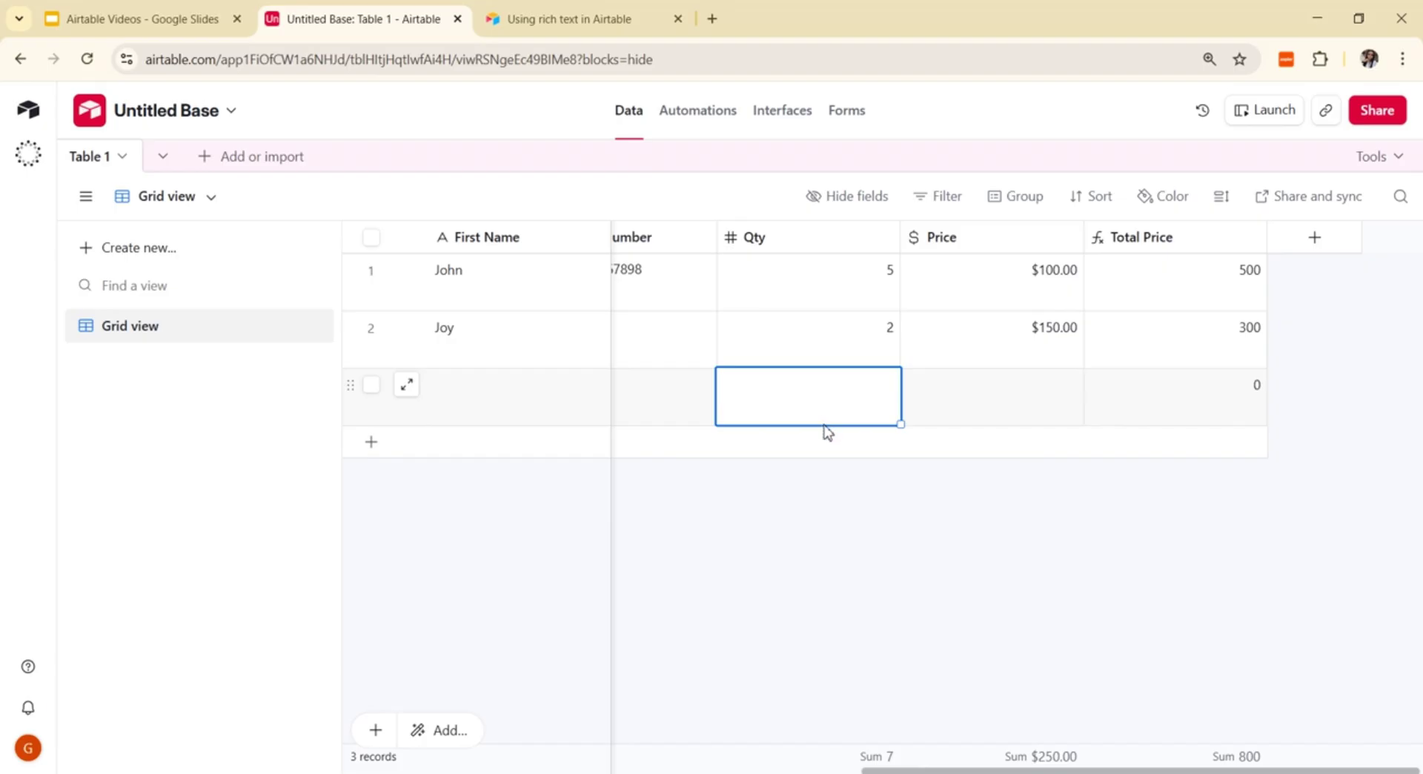
pyautogui.write('4')
pyautogui.click(915, 589)
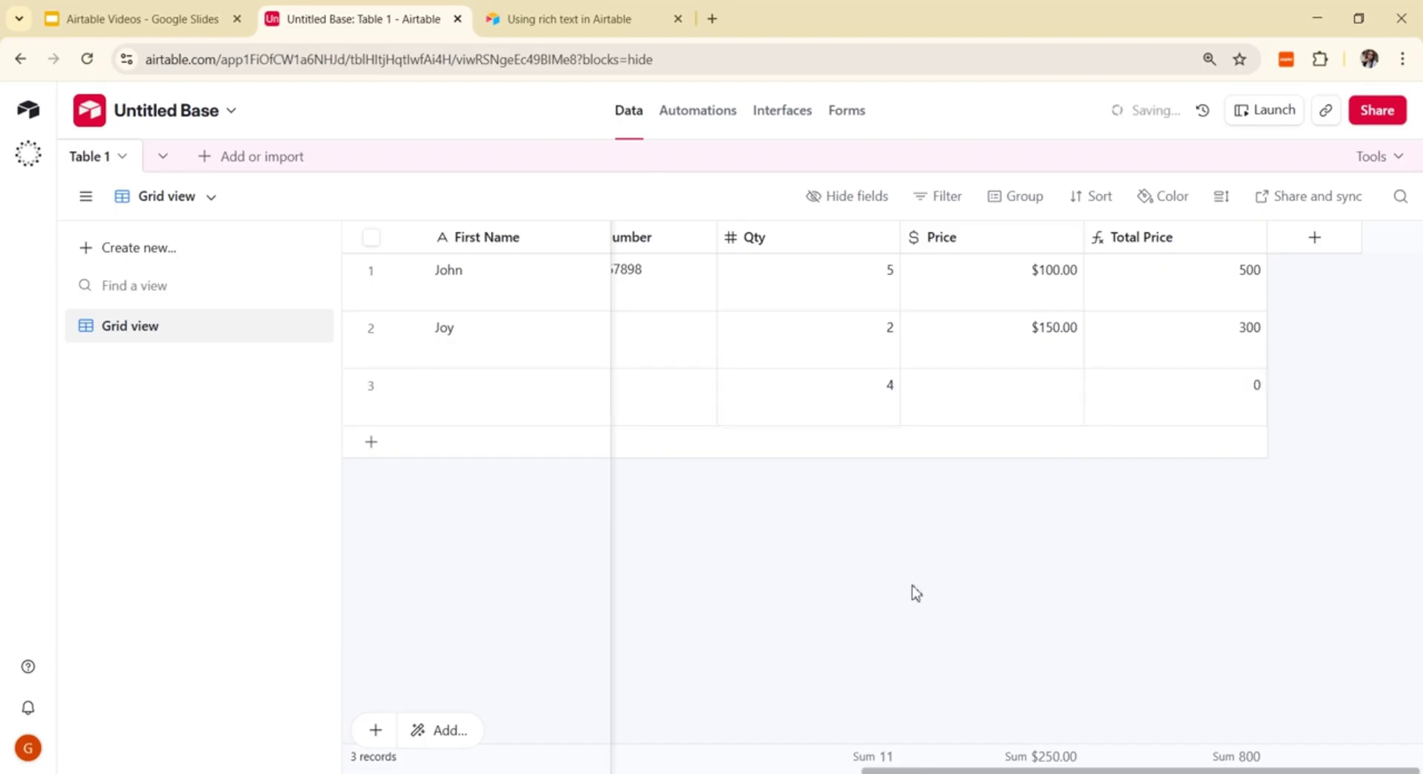
# Step: Re-save the Price field settings with its $100.00 default
pyautogui.click(1015, 419)
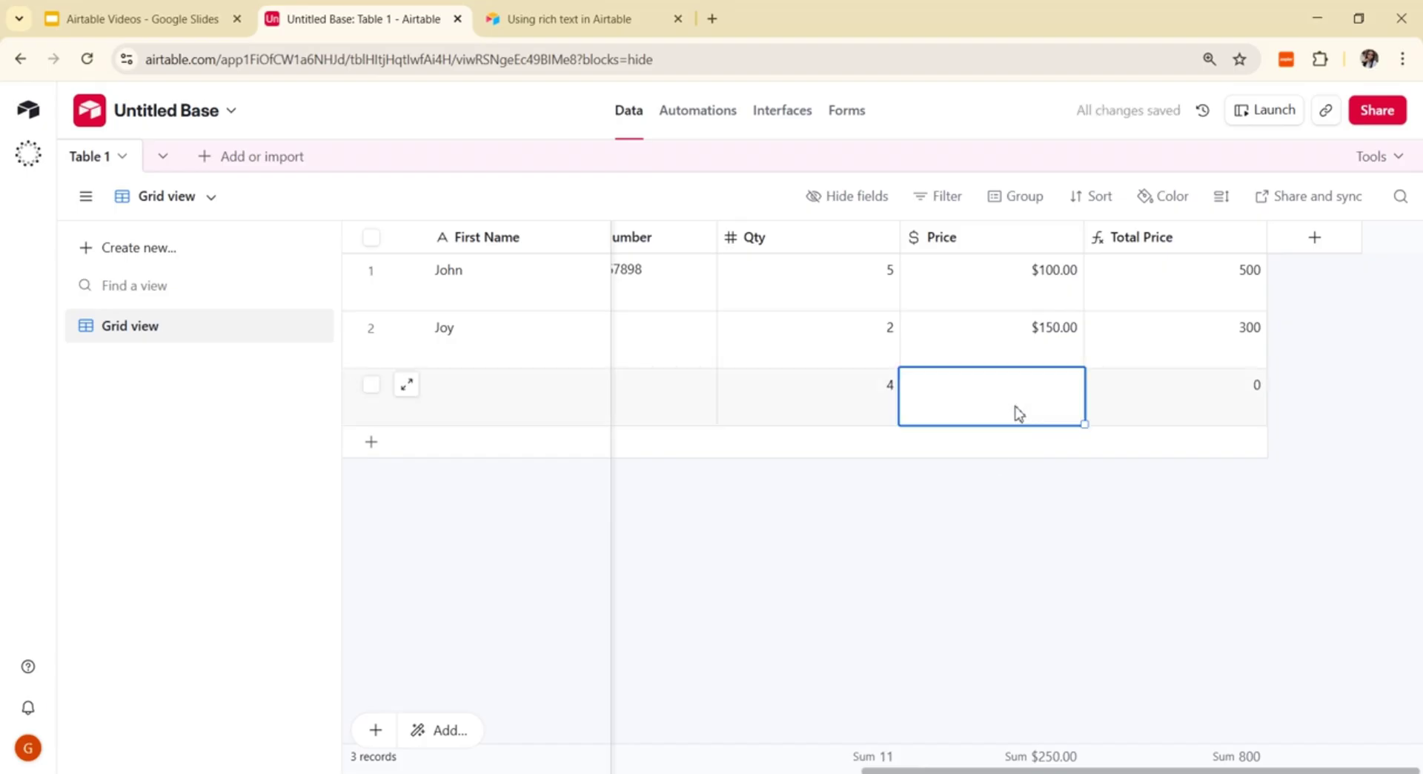
pyautogui.click(1075, 239)
pyautogui.click(1024, 284)
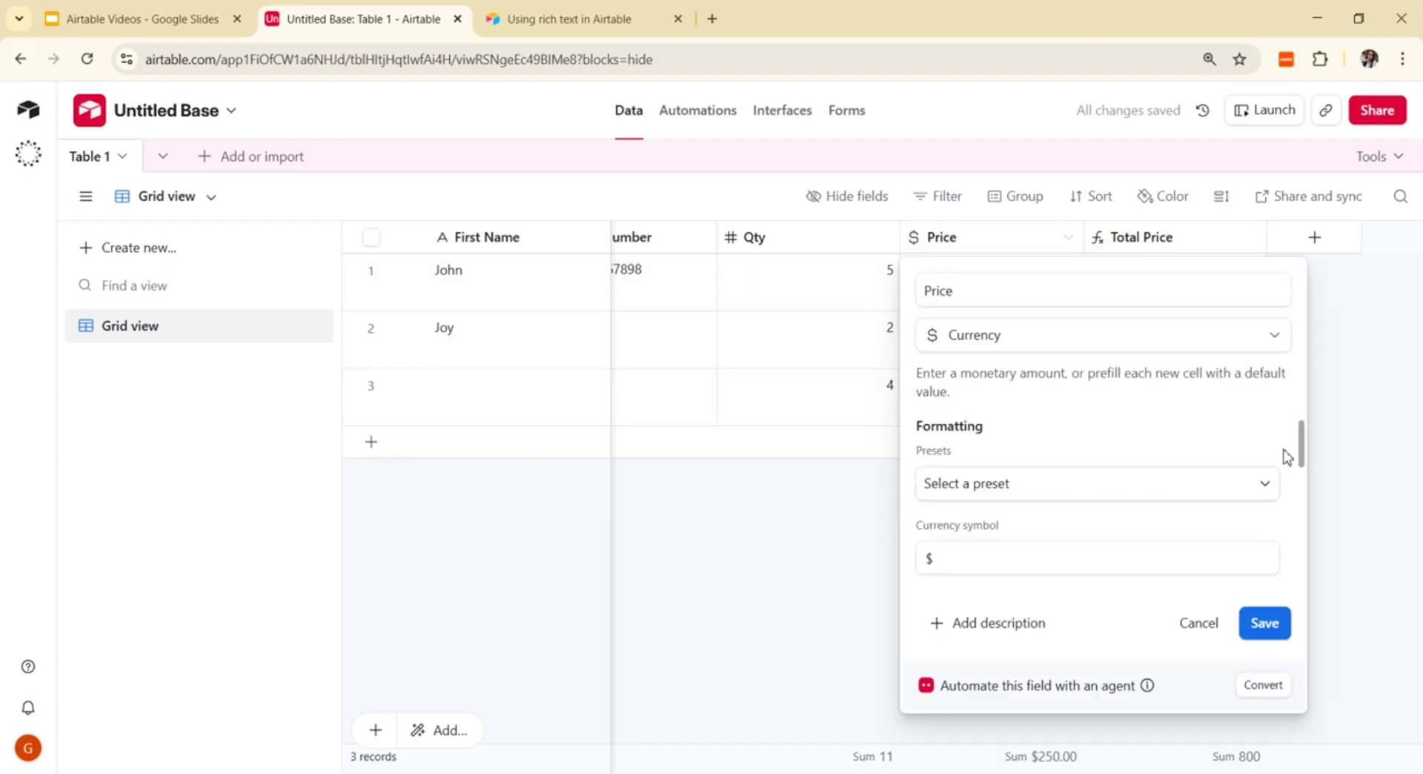
pyautogui.moveTo(1304, 478); pyautogui.dragTo(1343, 632)
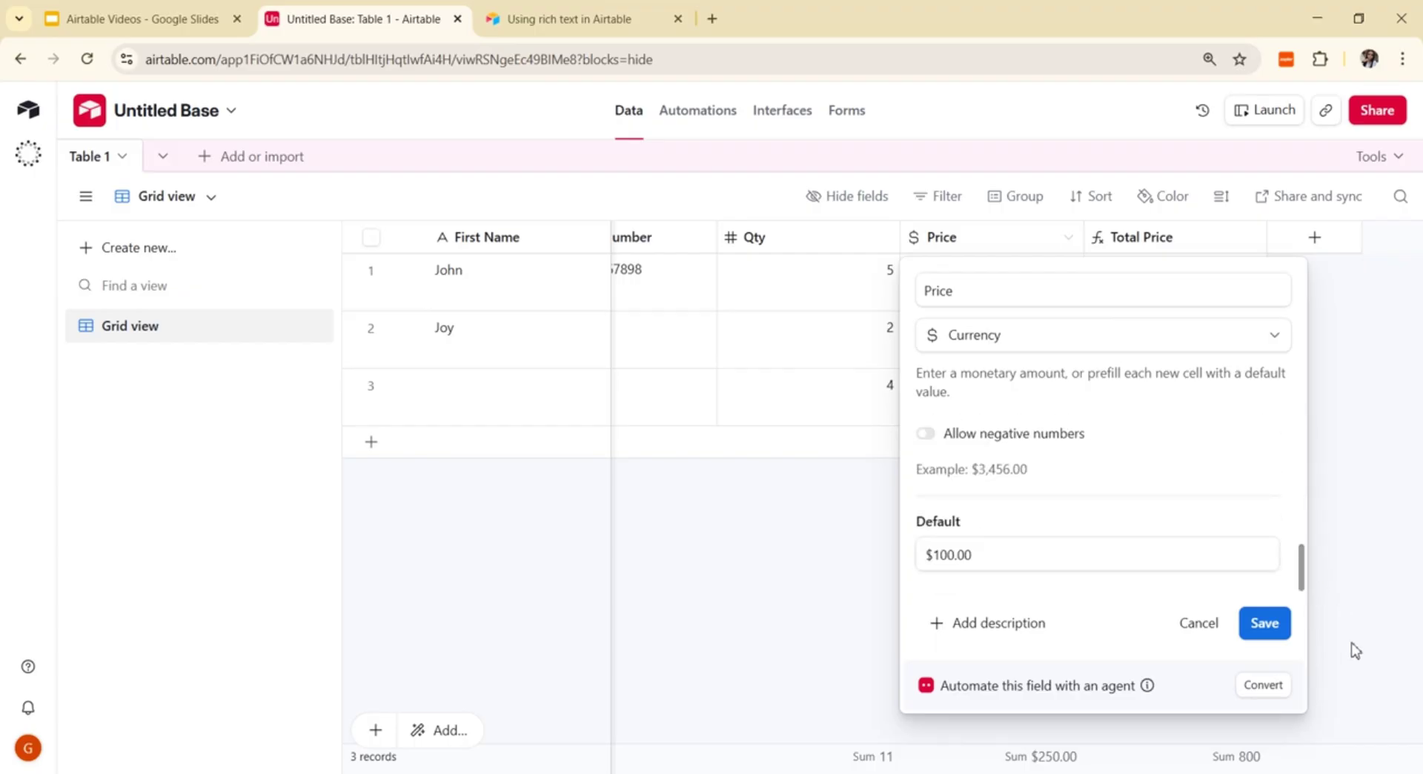
pyautogui.click(1280, 628)
pyautogui.click(1034, 396)
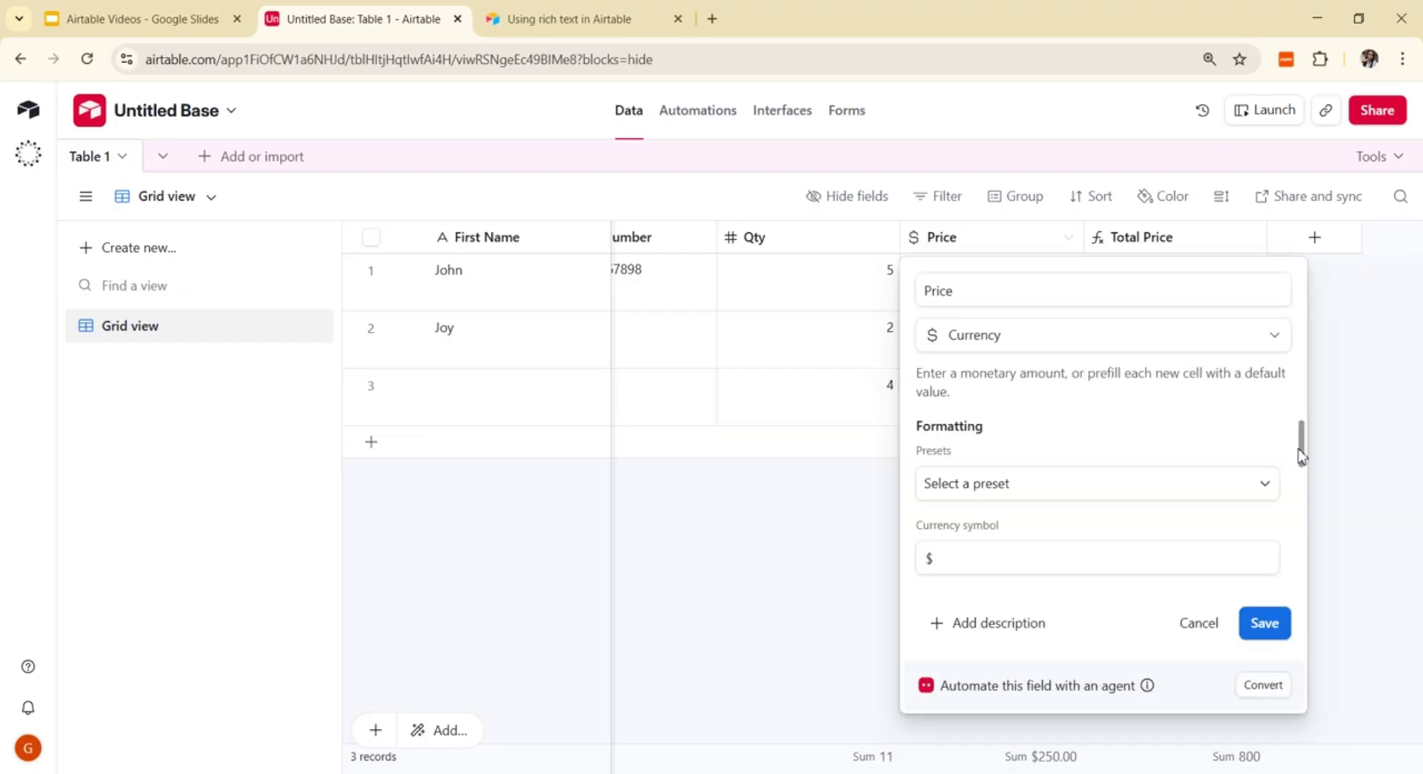
pyautogui.moveTo(1300, 457); pyautogui.dragTo(1299, 590)
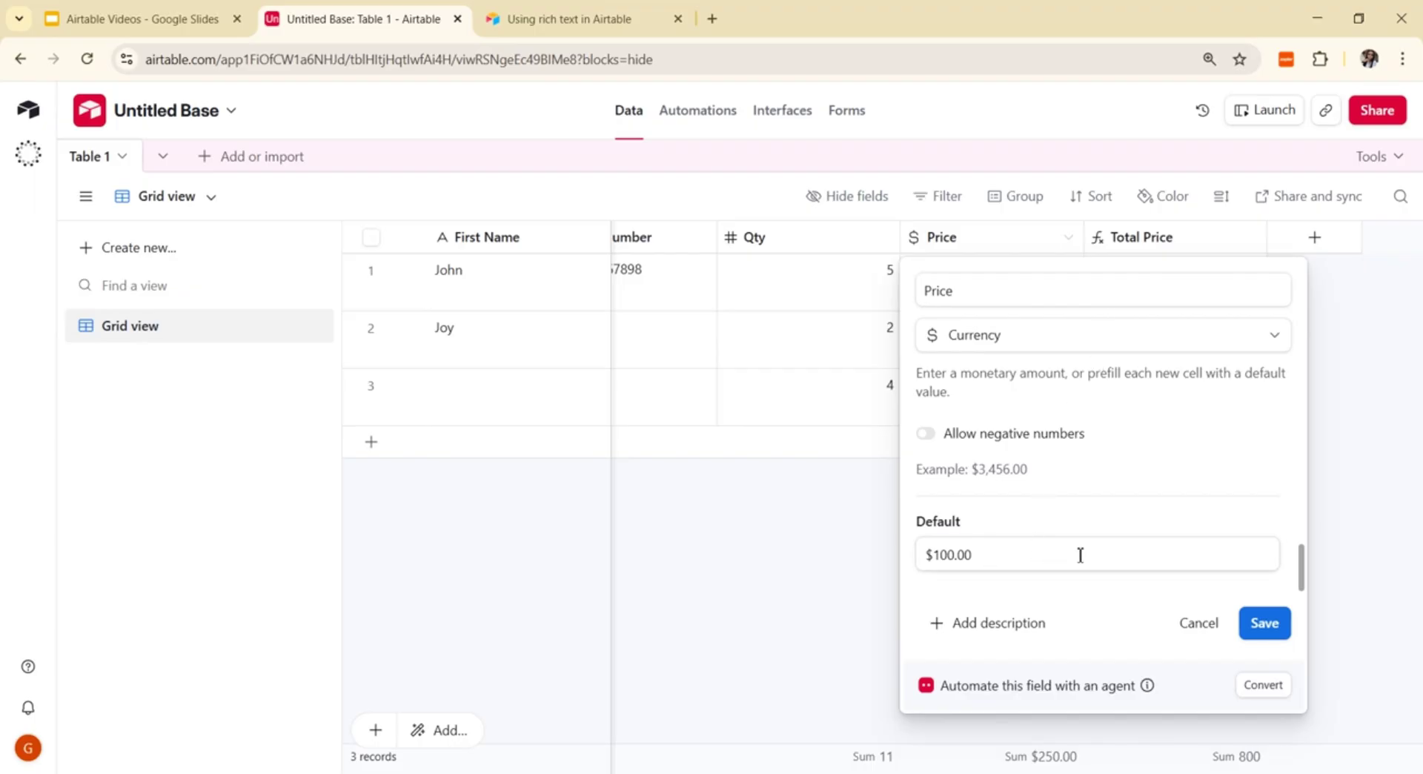
pyautogui.click(1279, 626)
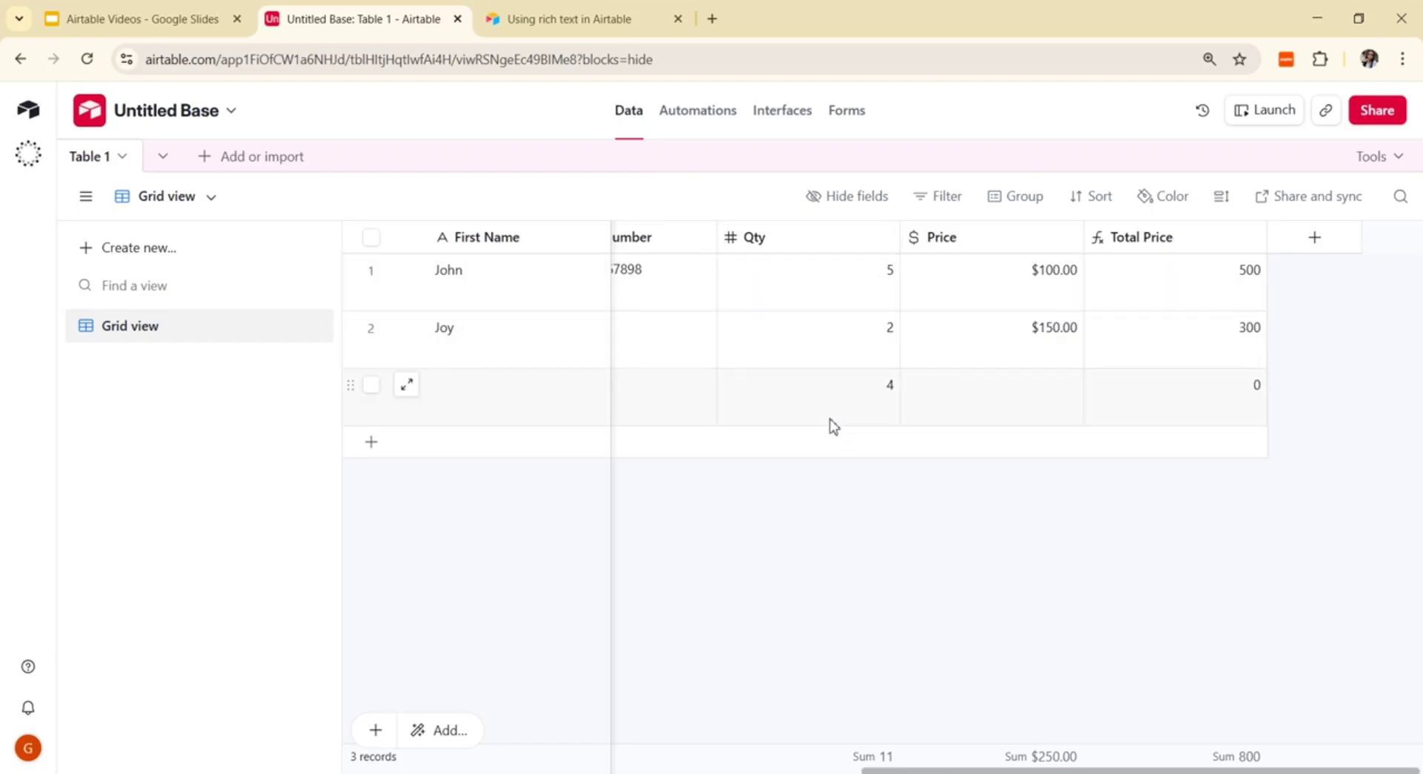
# Step: Enter a Price of 100 for the third record, then begin adding a new field
pyautogui.click(1027, 398)
pyautogui.write('1')
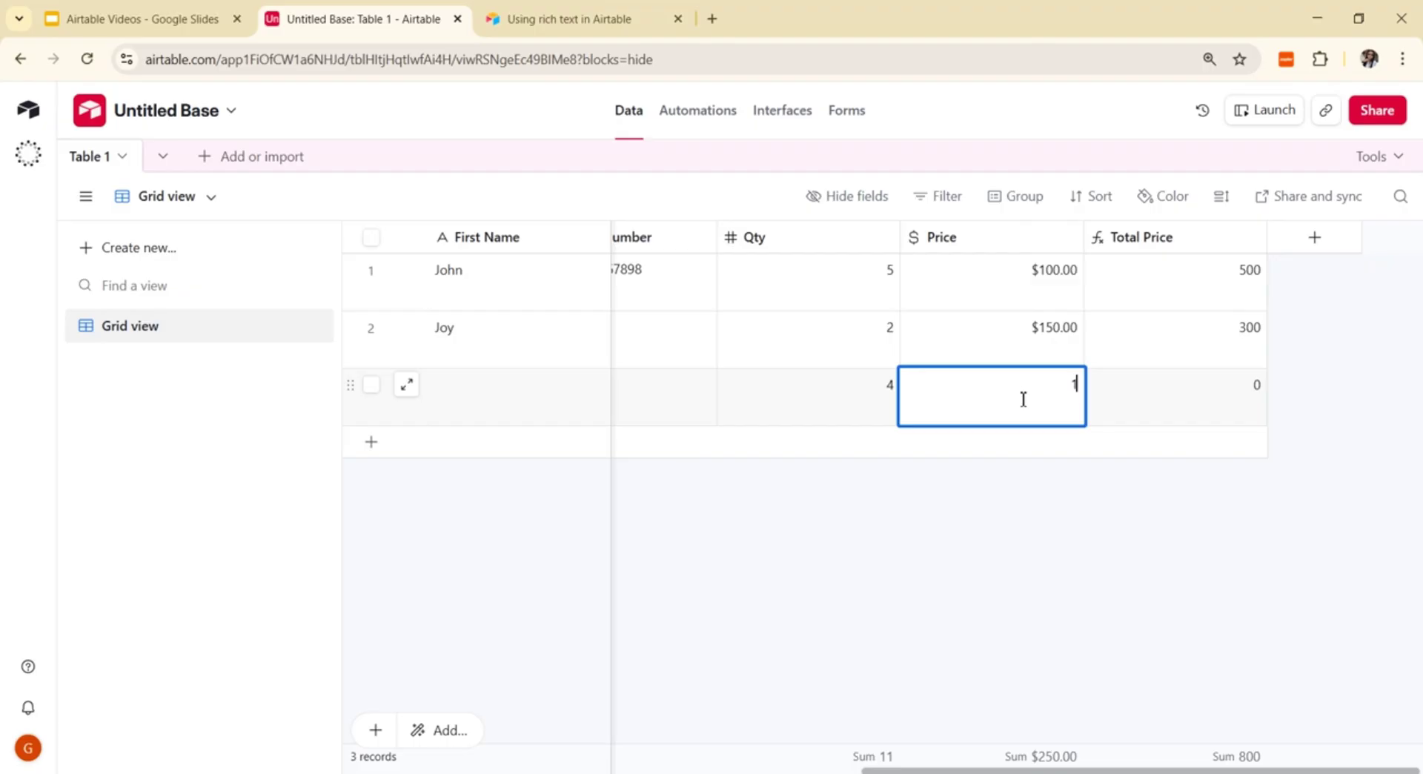
pyautogui.write('00')
pyautogui.click(1003, 590)
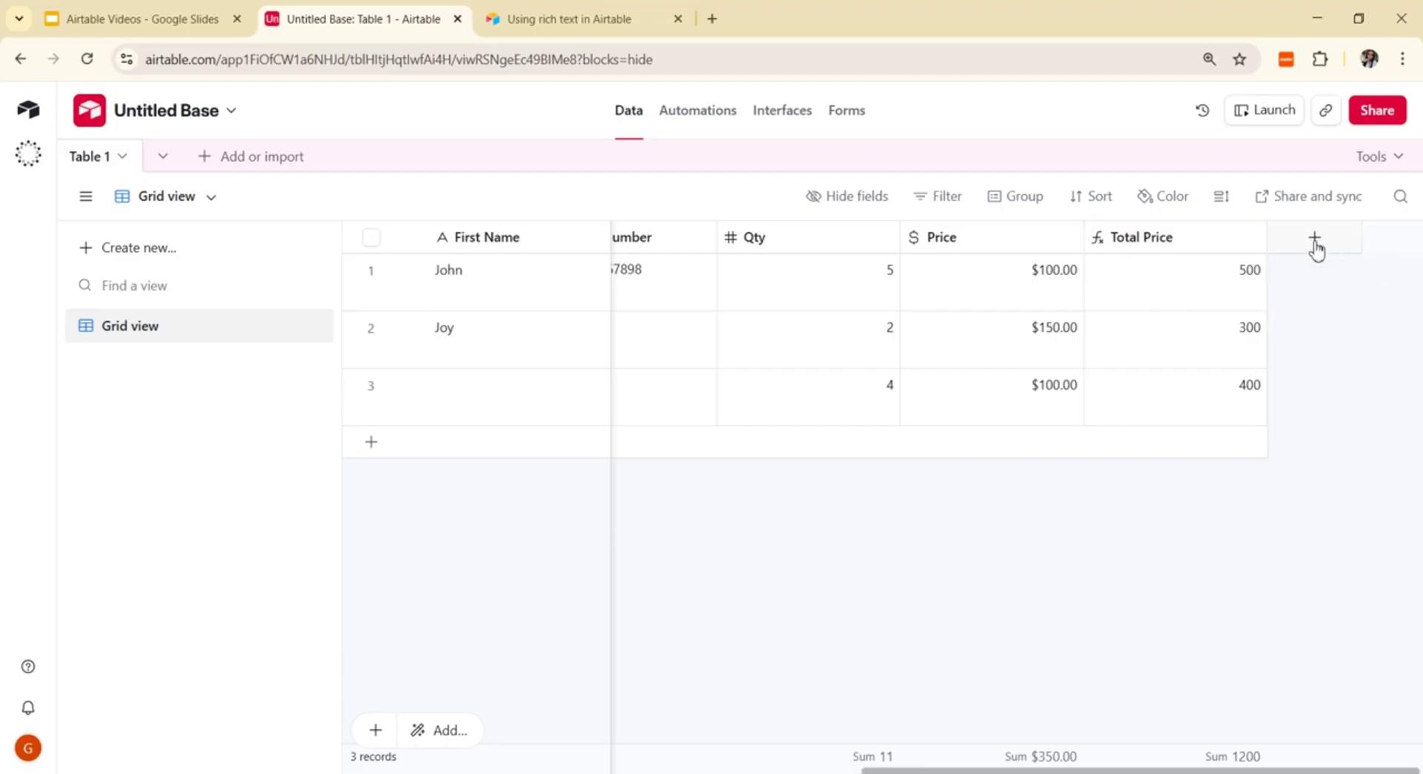
pyautogui.click(1316, 242)
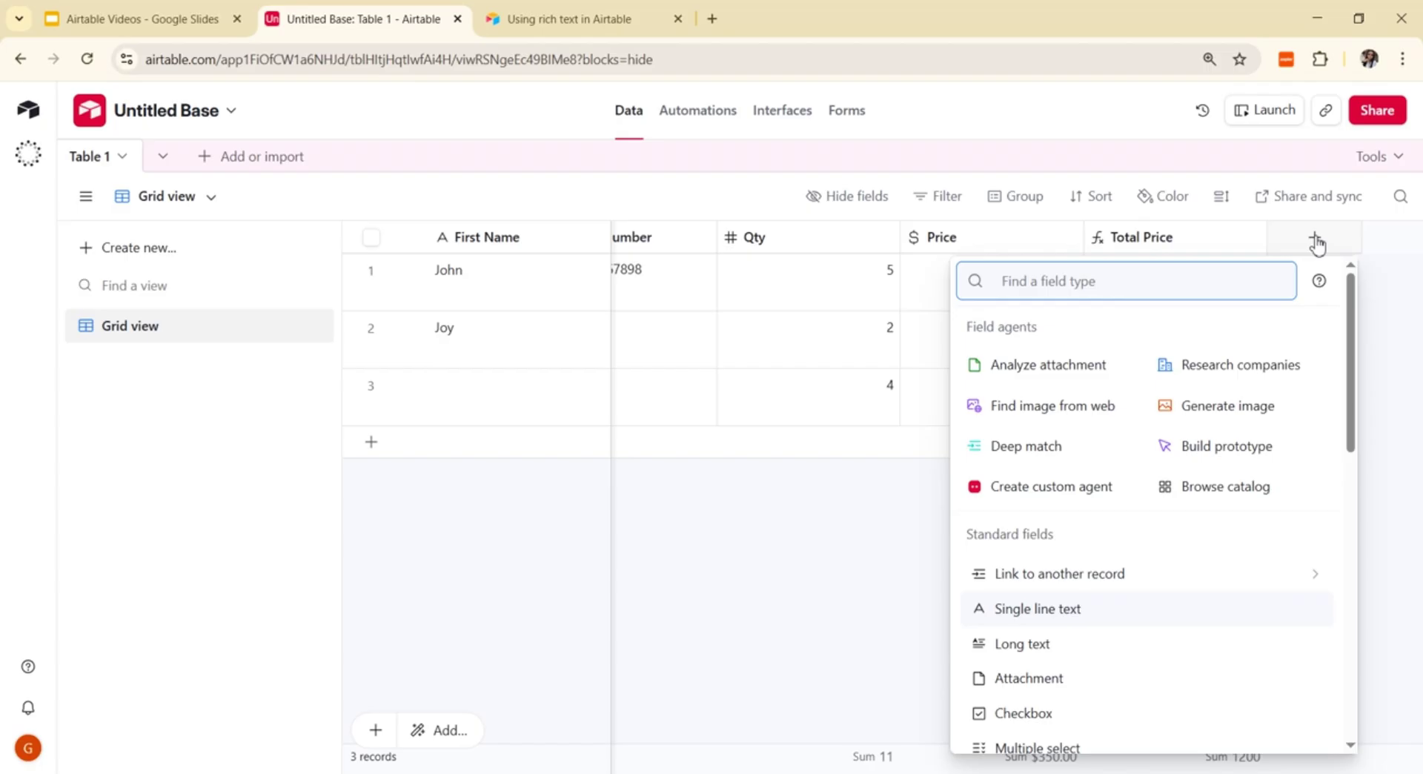
# Step: Choose the Button field type and name the field 'Go to website'
pyautogui.click(1315, 237)
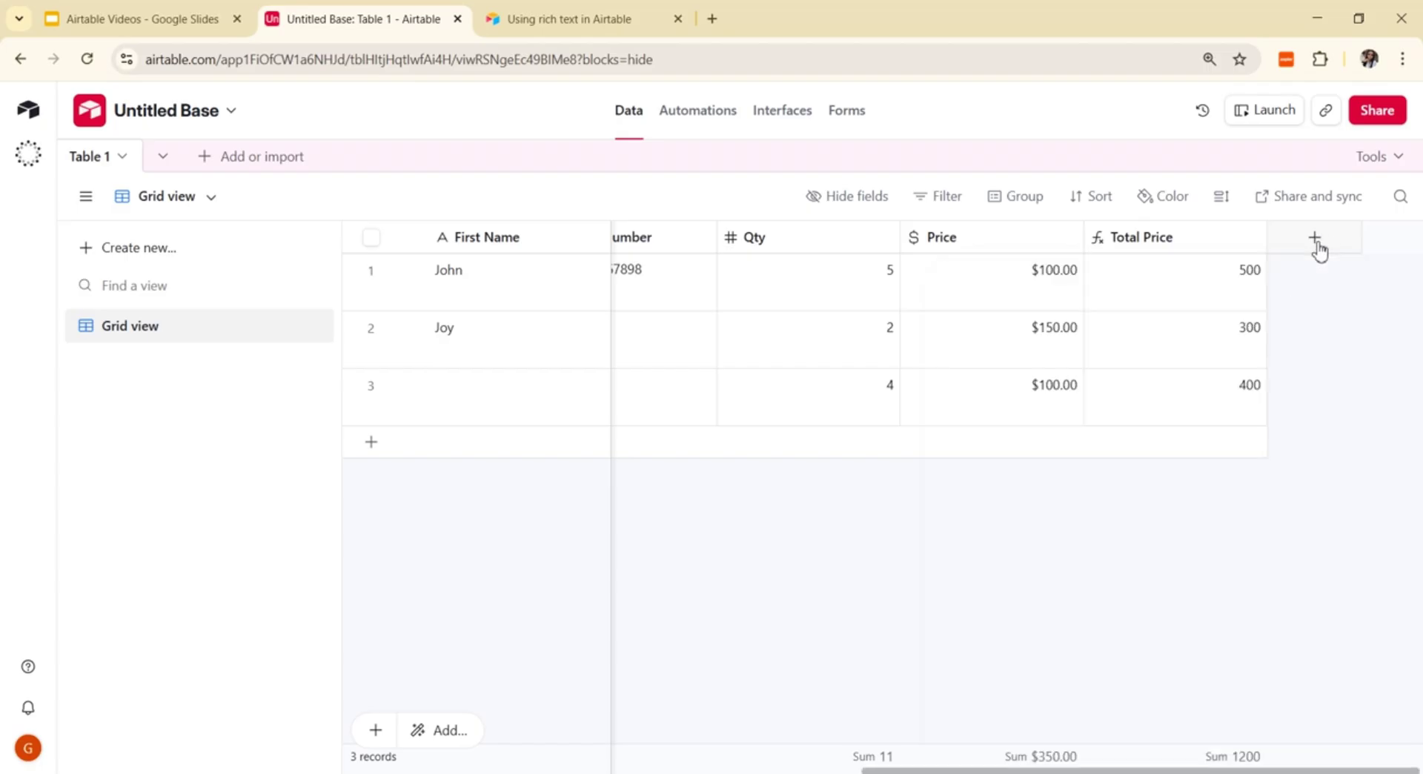
pyautogui.click(1316, 243)
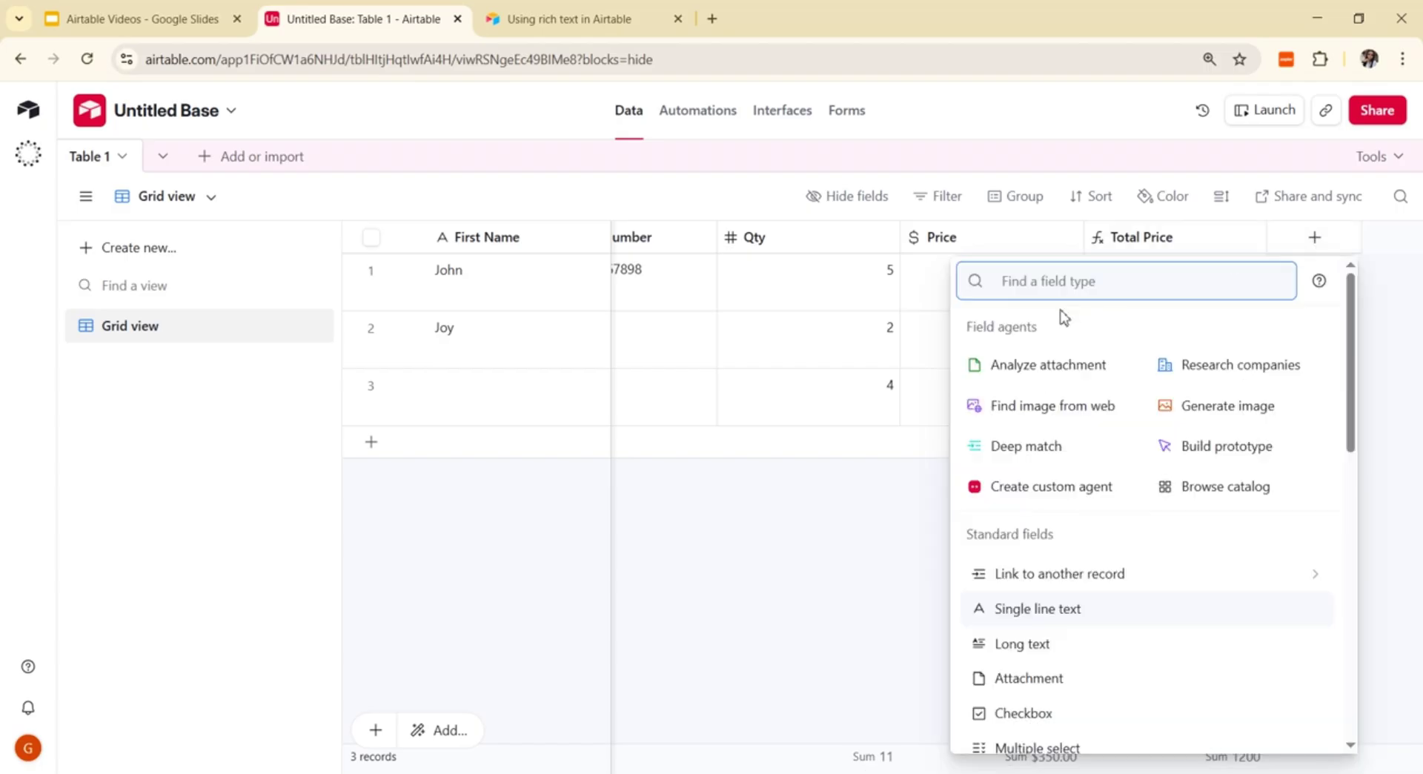
pyautogui.write('B')
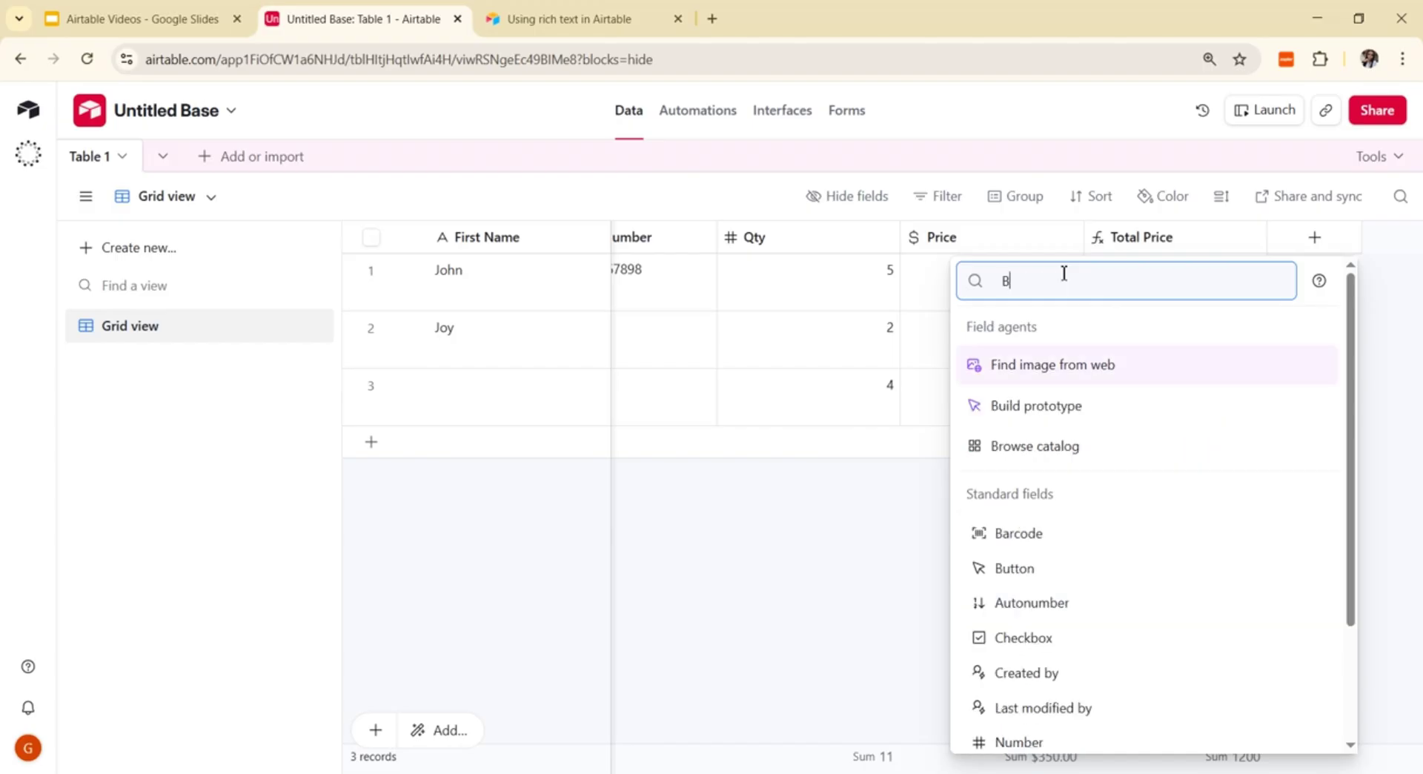
pyautogui.write('ut')
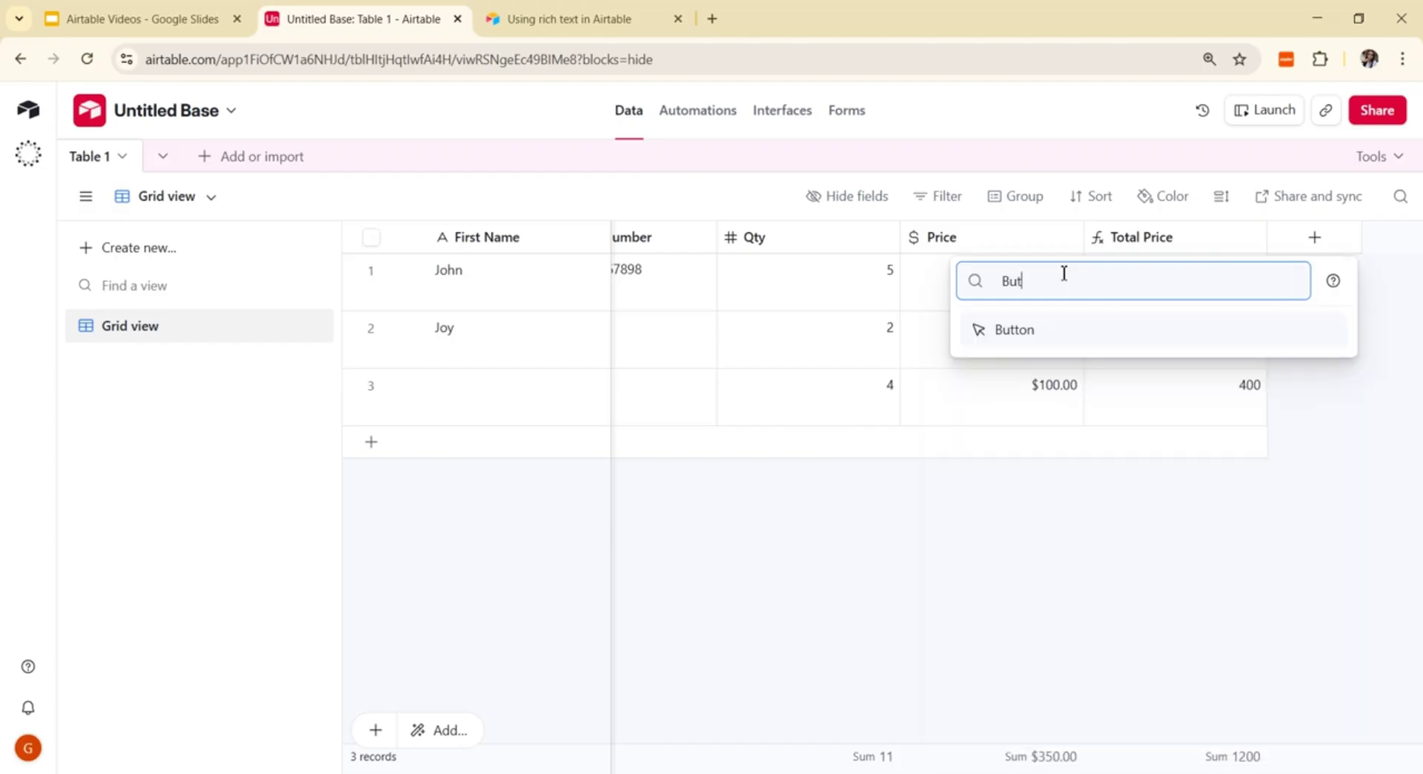
pyautogui.click(1051, 335)
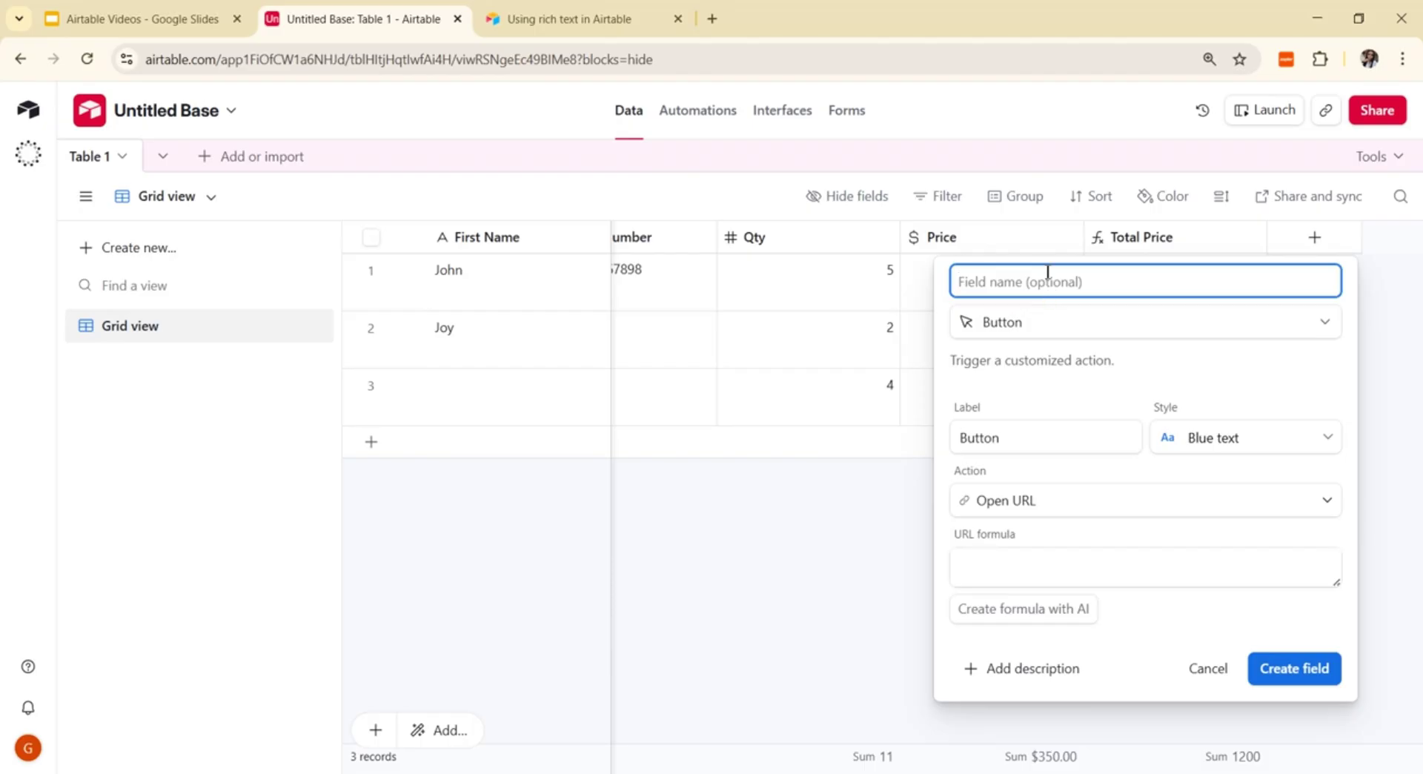
pyautogui.write('Got')
pyautogui.write('to')
pyautogui.write(' W')
pyautogui.press('BackSpace')
pyautogui.write('website')
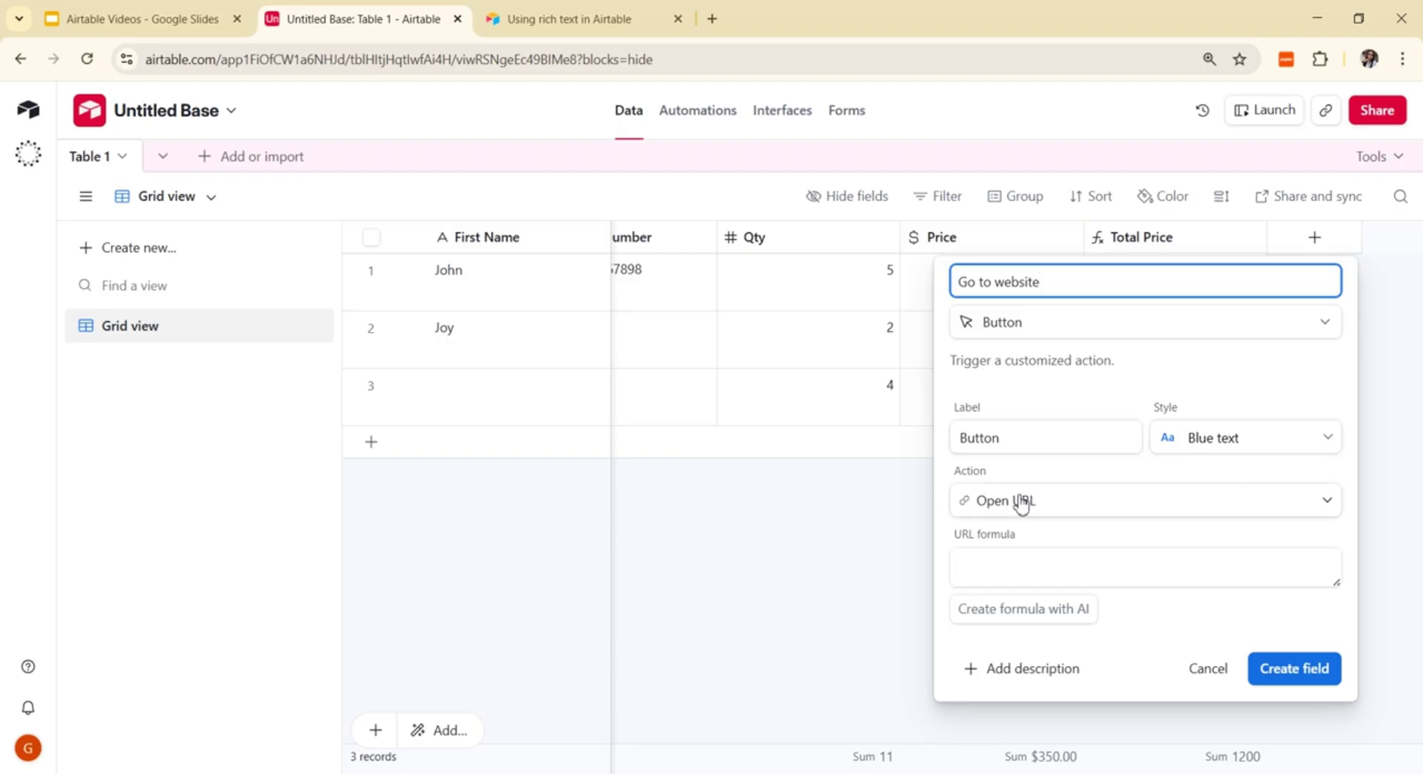
# Step: Browse the Button action options, keep Open URL, then discard the draft Go to website field
pyautogui.click(1329, 502)
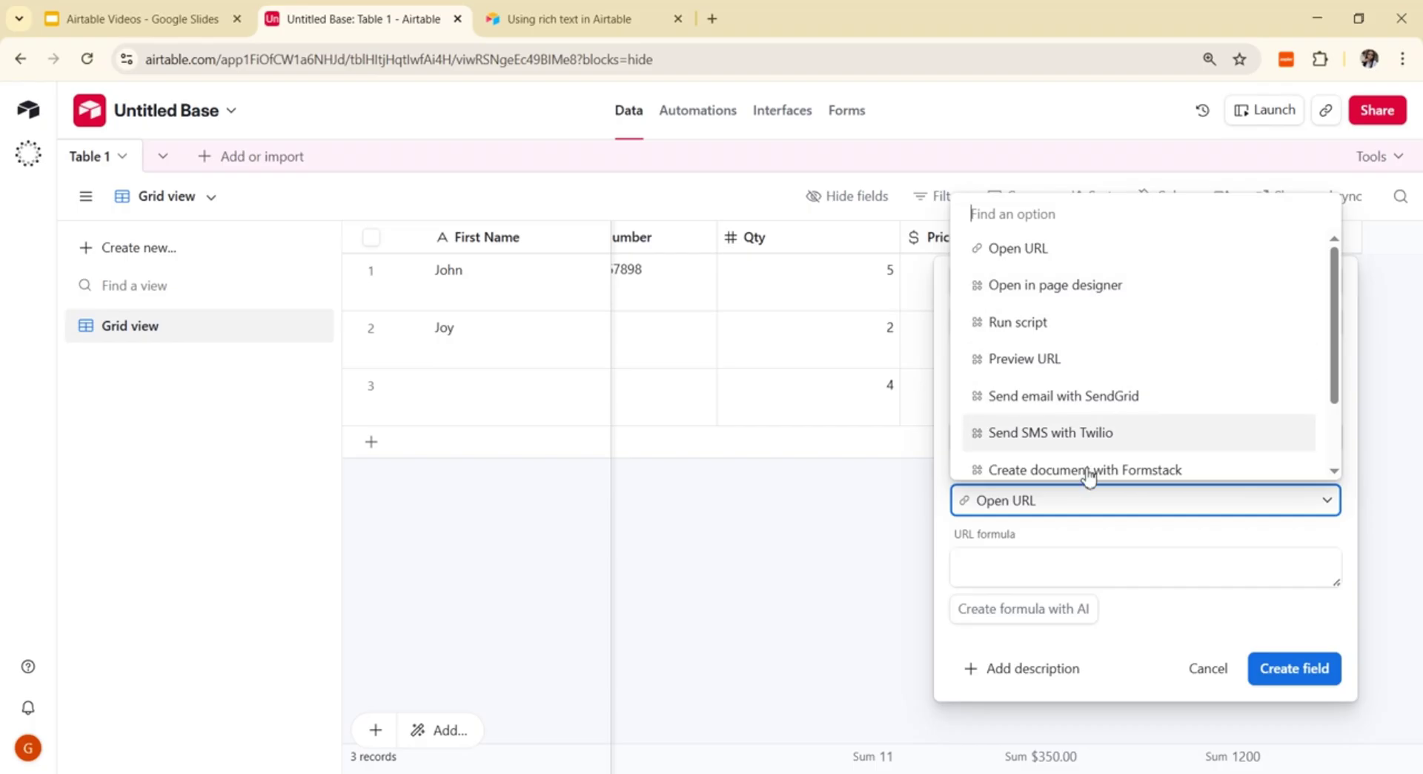
pyautogui.scroll(-1, 1045, 439)
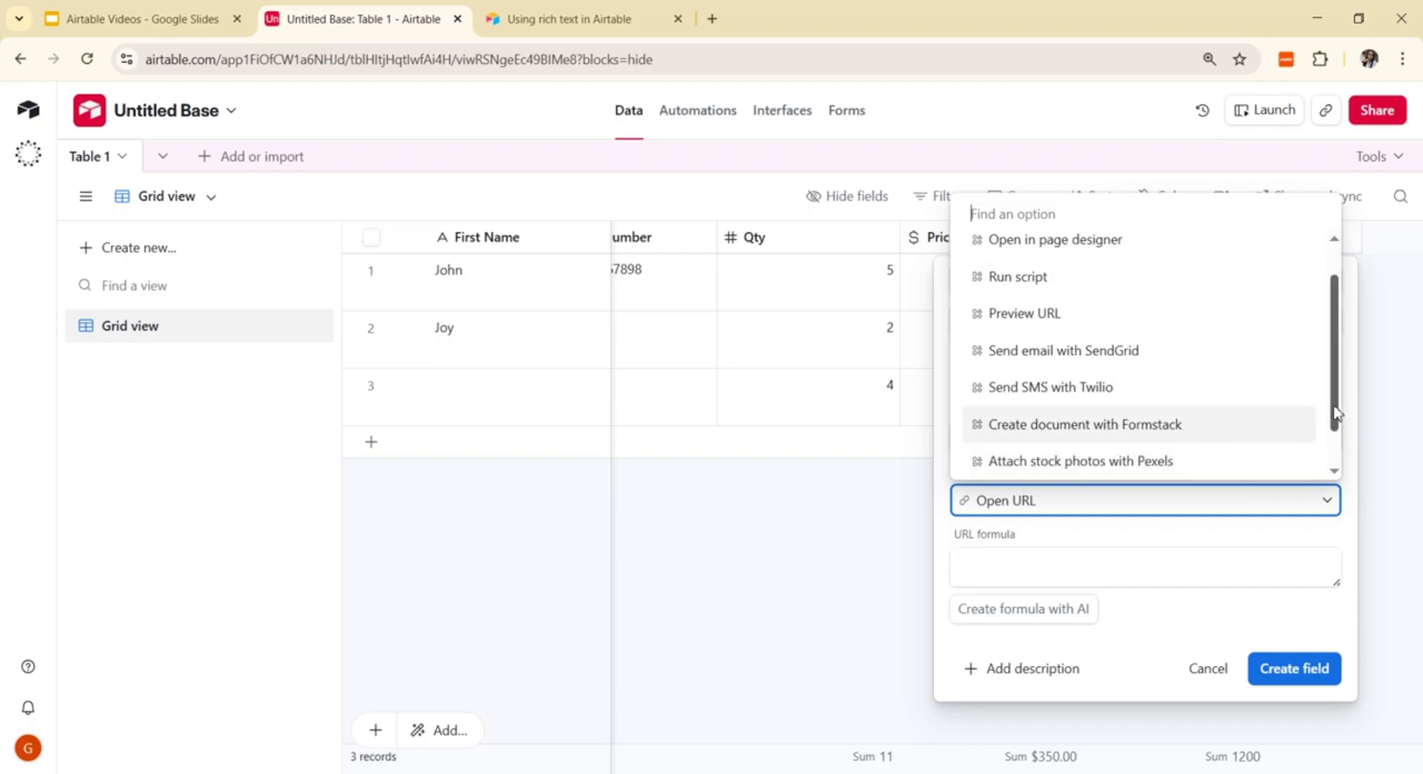
pyautogui.scroll(-1, 1336, 422)
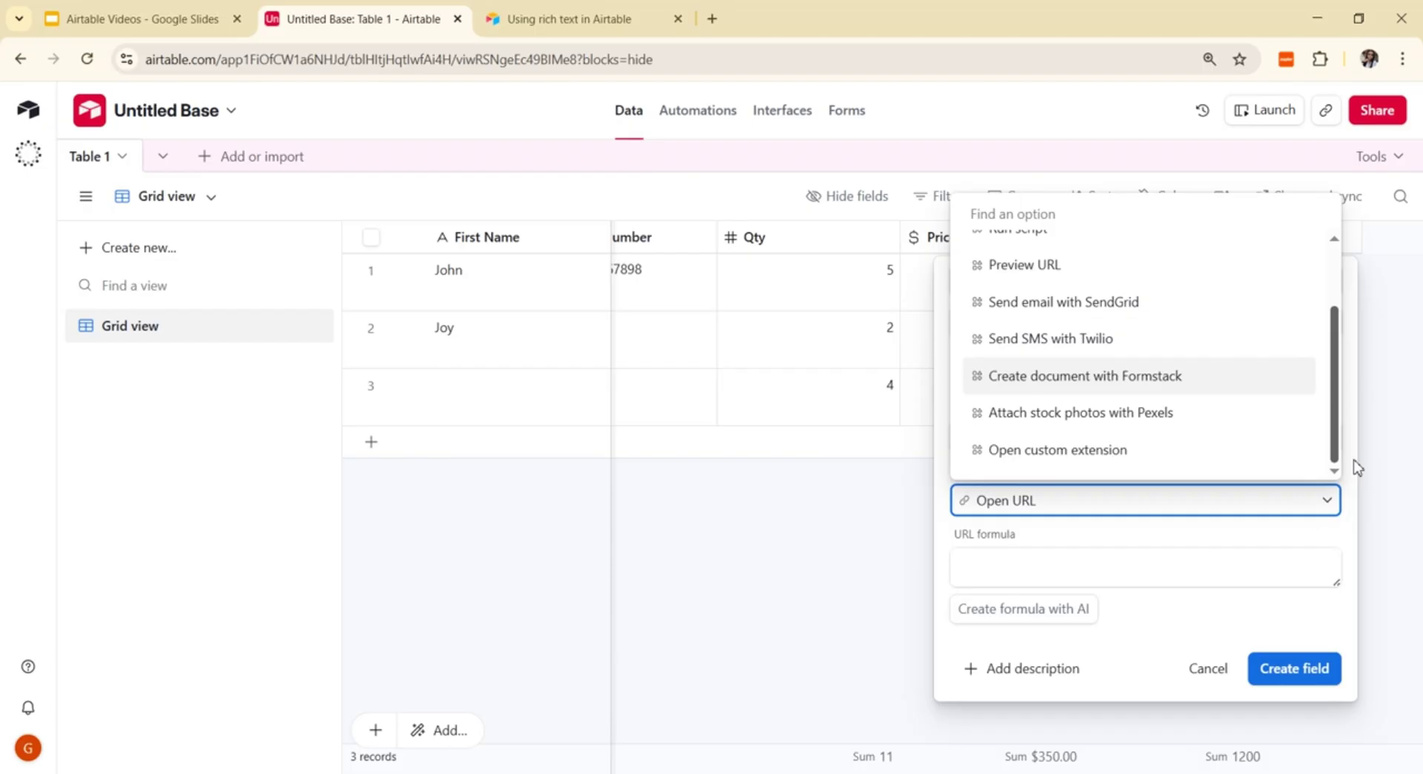
pyautogui.scroll(3, 1356, 464)
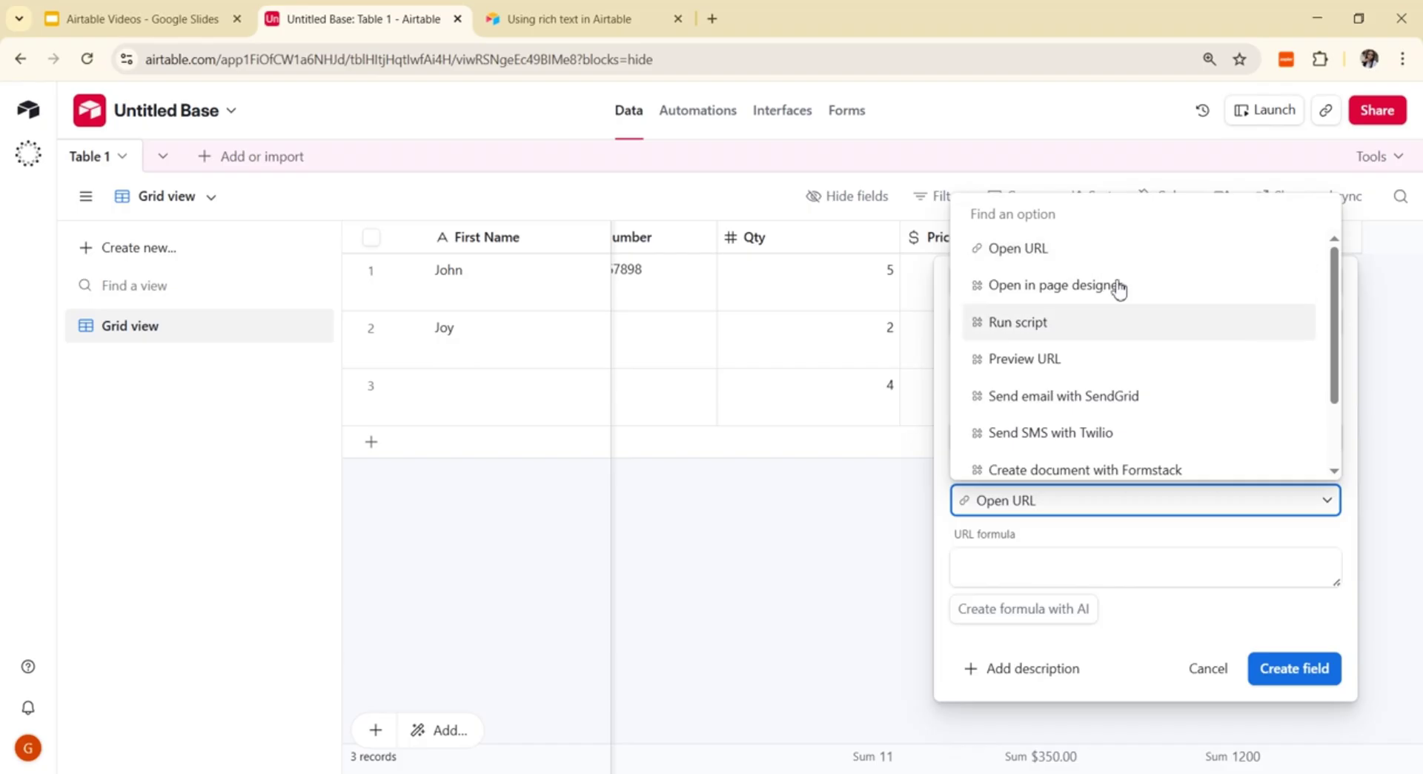
pyautogui.click(1077, 121)
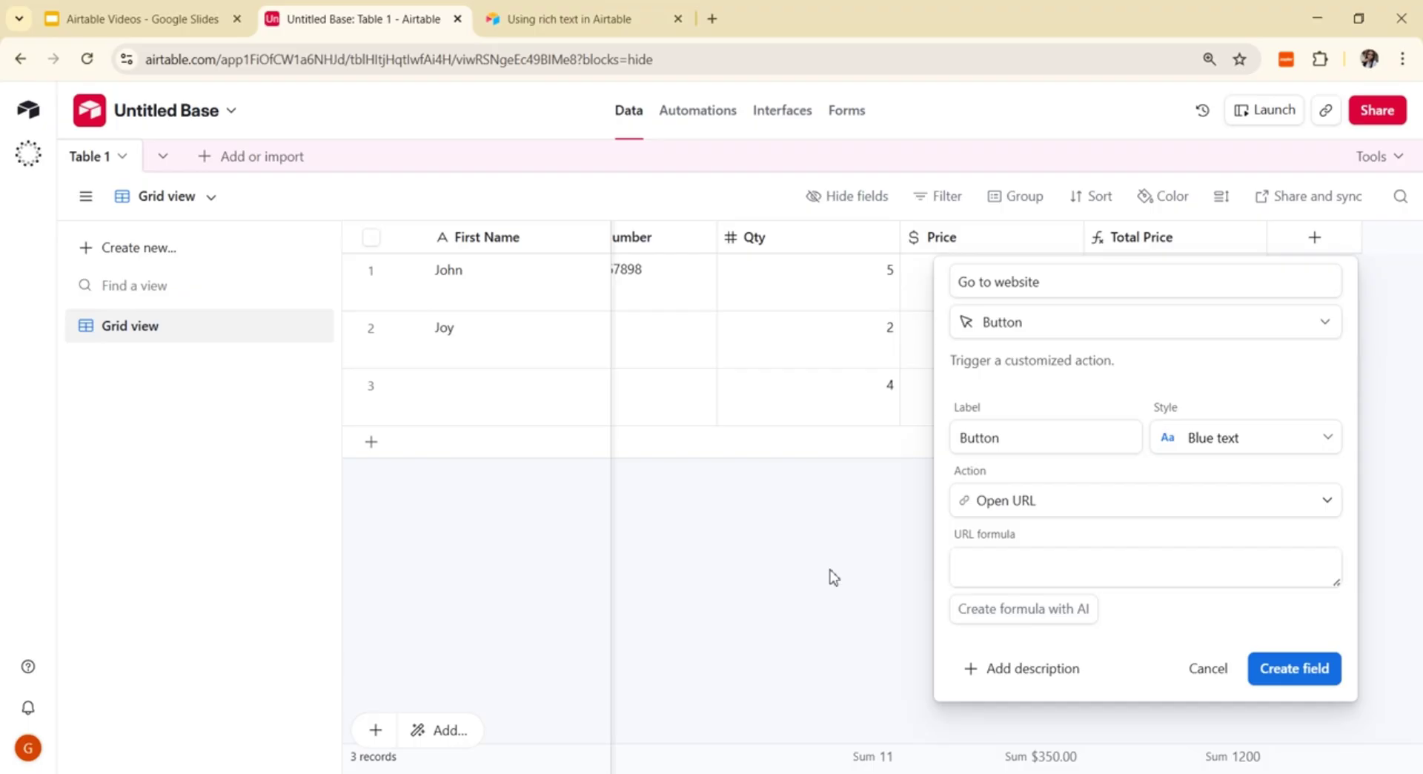
pyautogui.click(1314, 237)
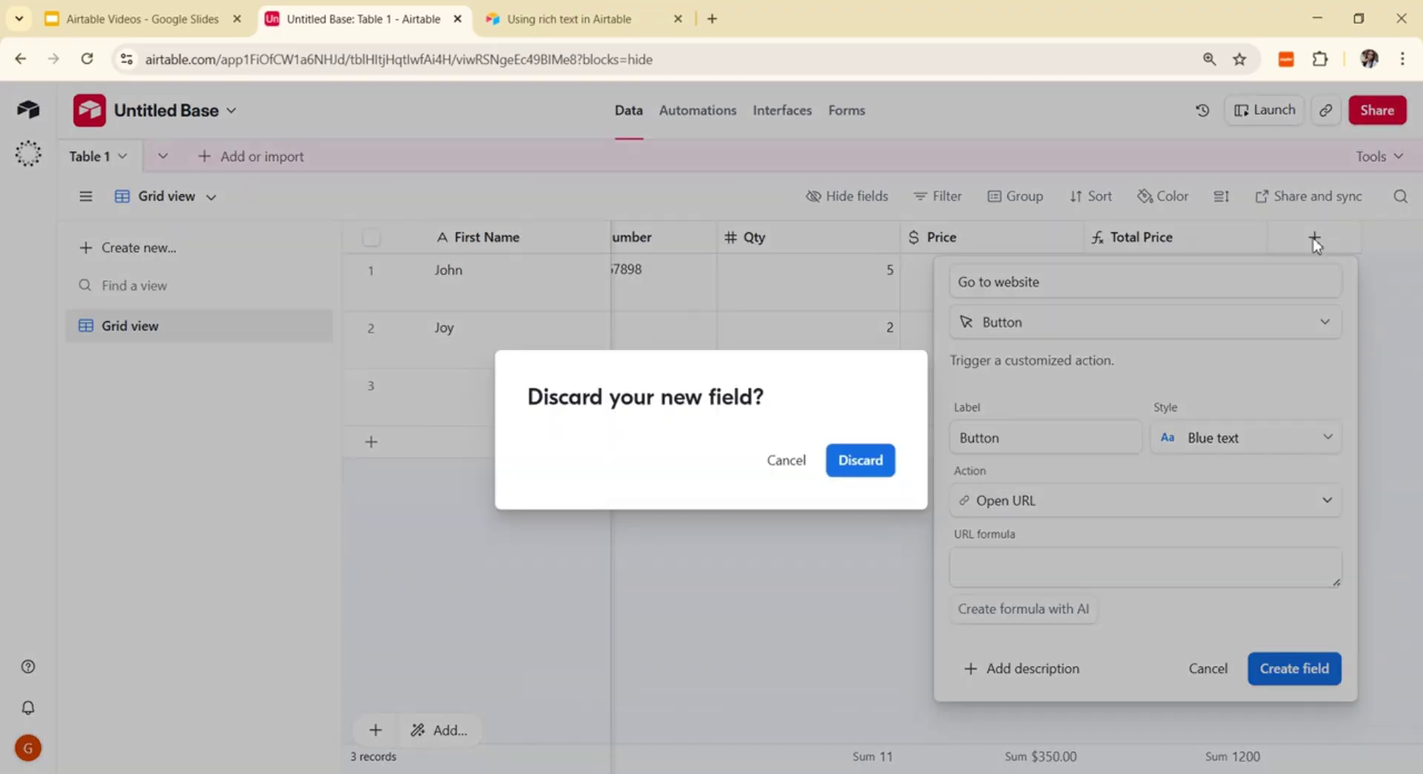
pyautogui.click(861, 465)
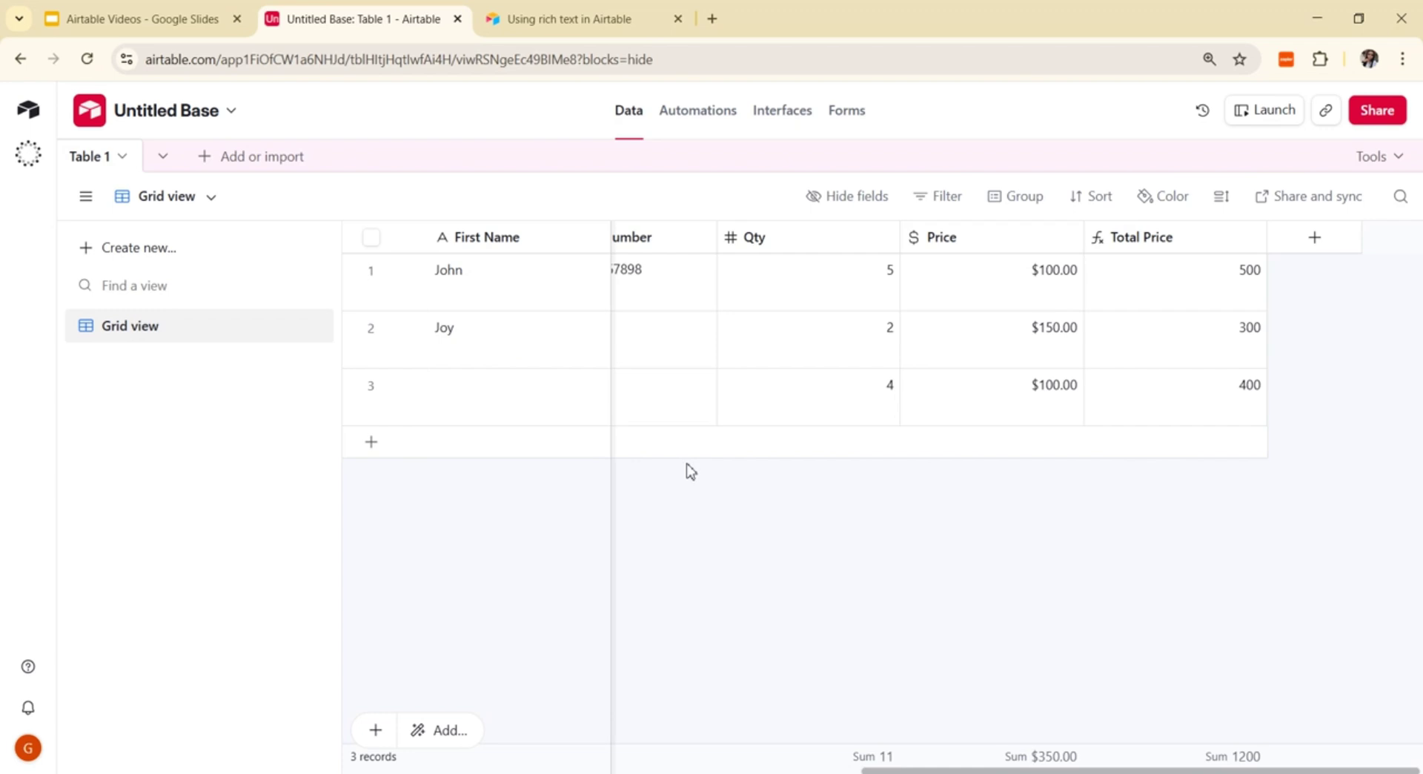
# Step: Rename Table 1 to 'Student' and show the base's table list
pyautogui.click(124, 157)
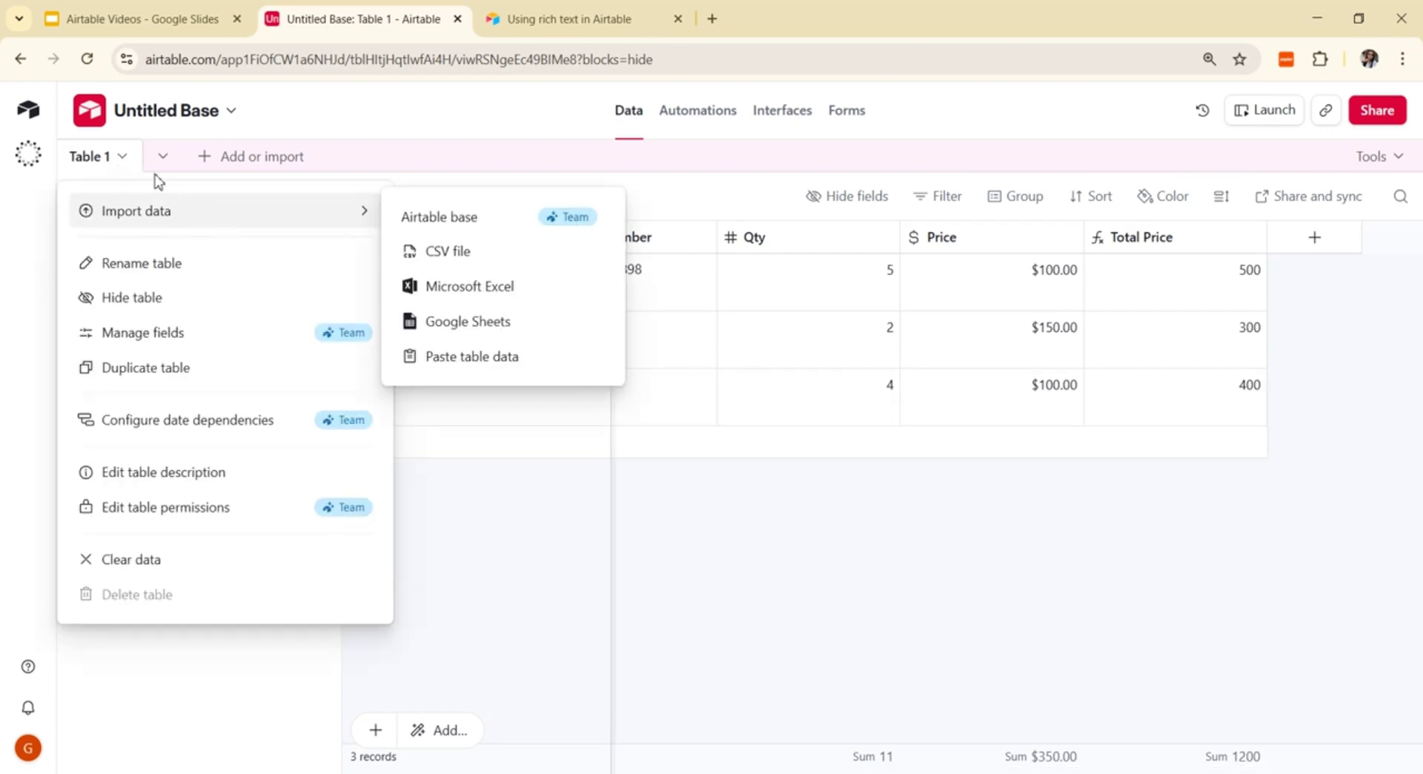
pyautogui.click(166, 271)
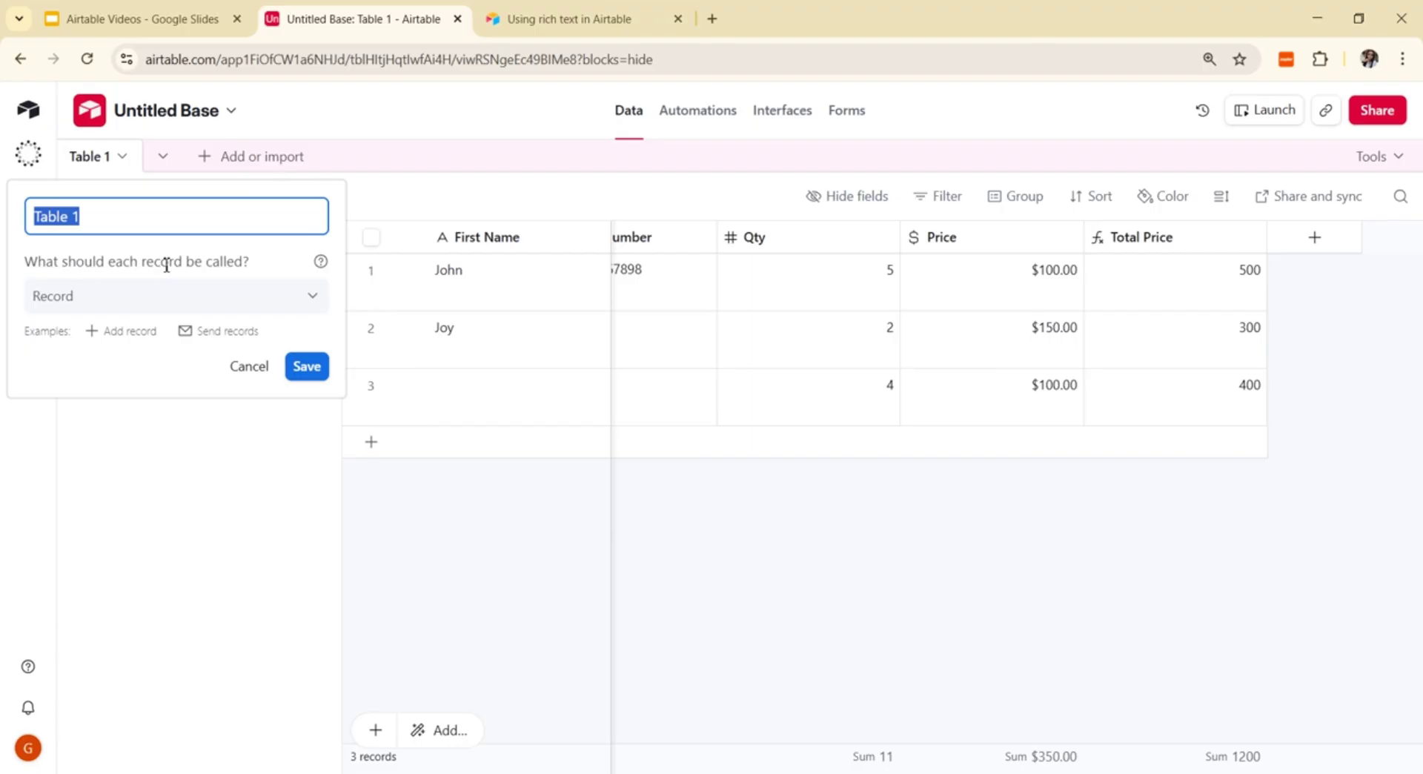
pyautogui.write('S')
pyautogui.press('BackSpace')
pyautogui.press('BackSpace')
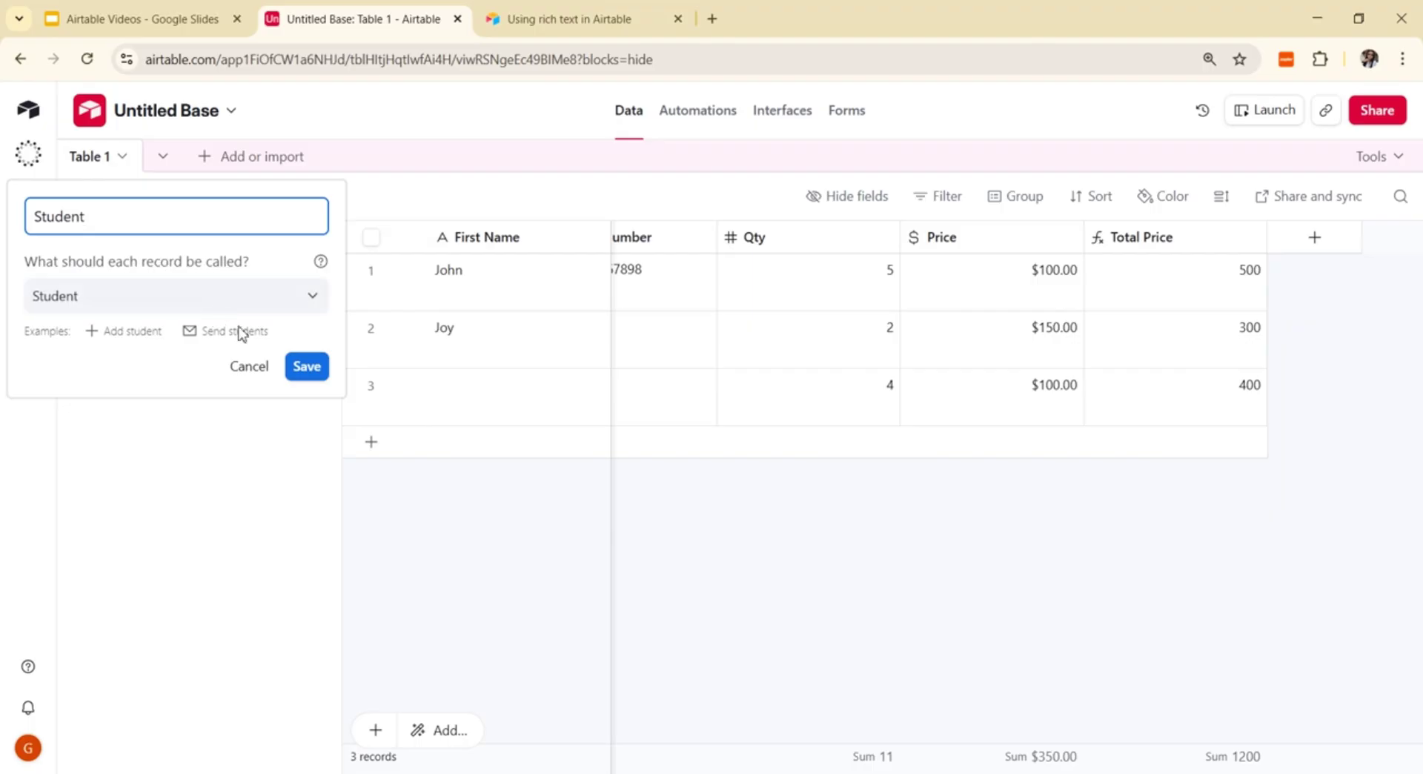
pyautogui.click(307, 367)
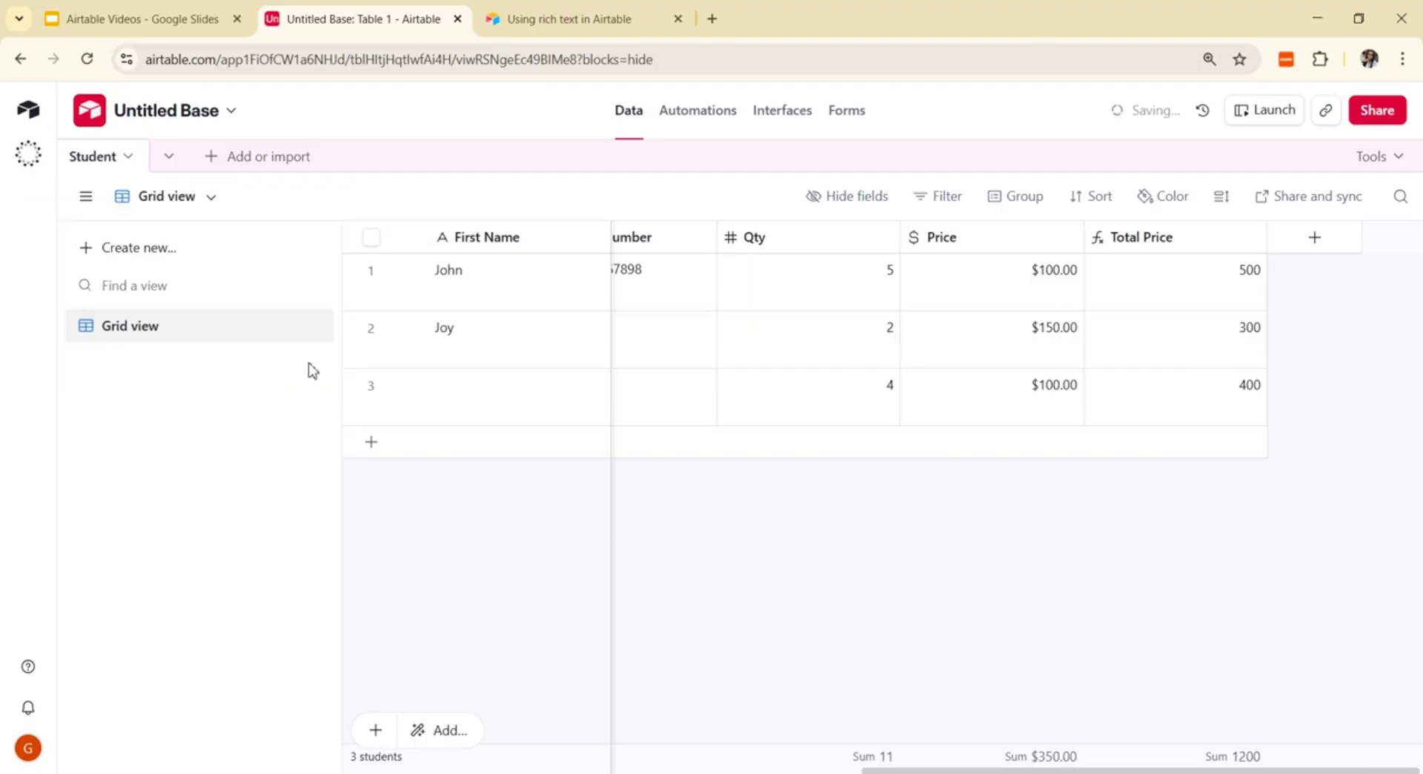
pyautogui.click(175, 157)
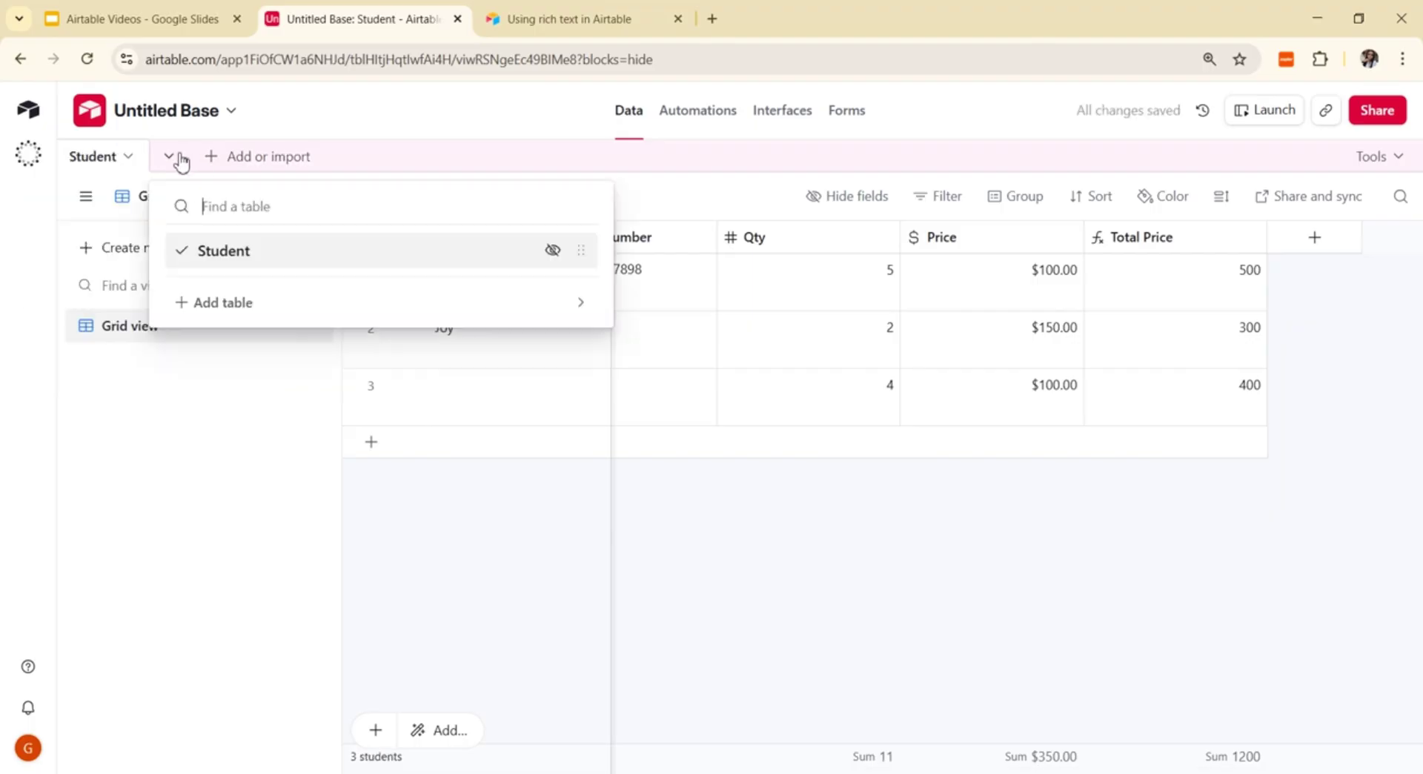
# Step: Create a blank table from scratch named 'Teachers', skipping the AI table assistant
pyautogui.click(216, 308)
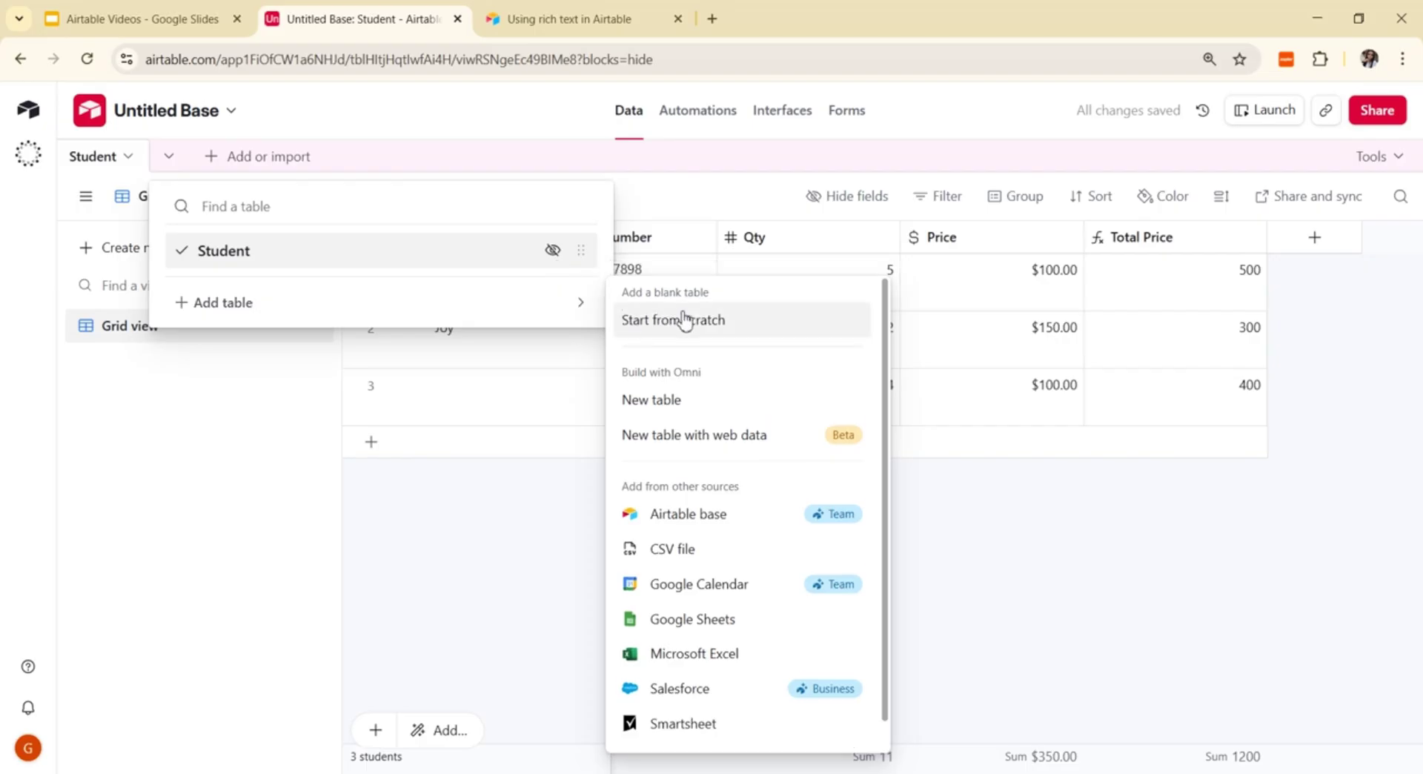
pyautogui.click(674, 404)
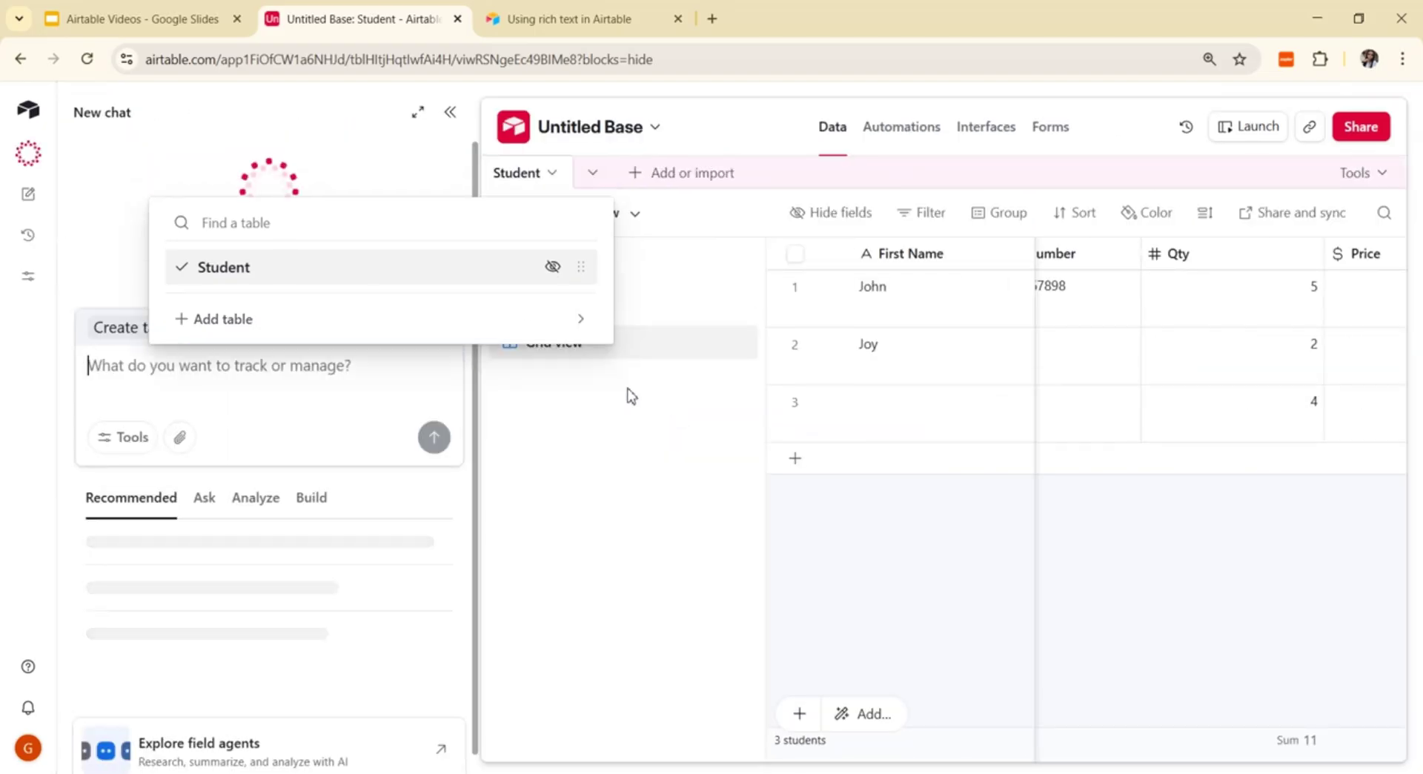
pyautogui.click(449, 113)
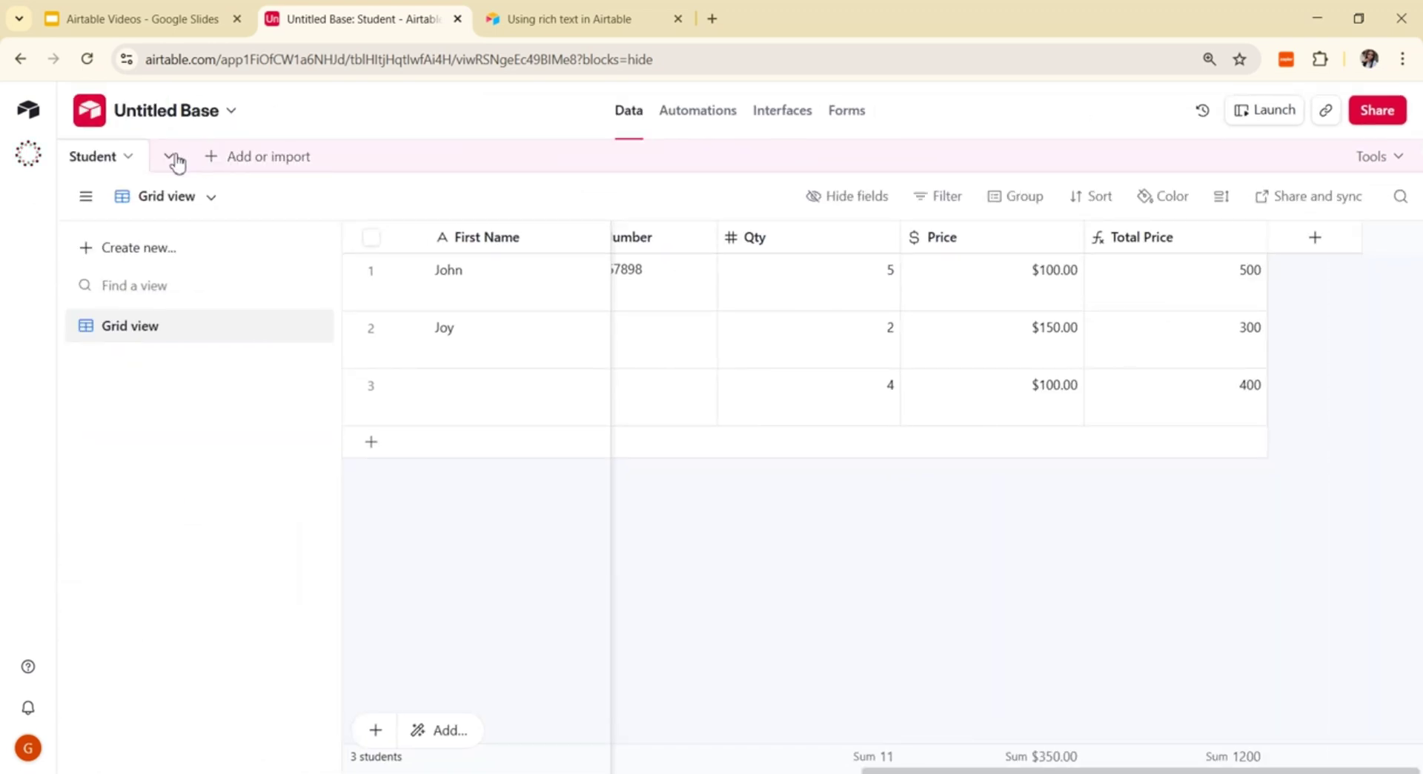
pyautogui.click(216, 157)
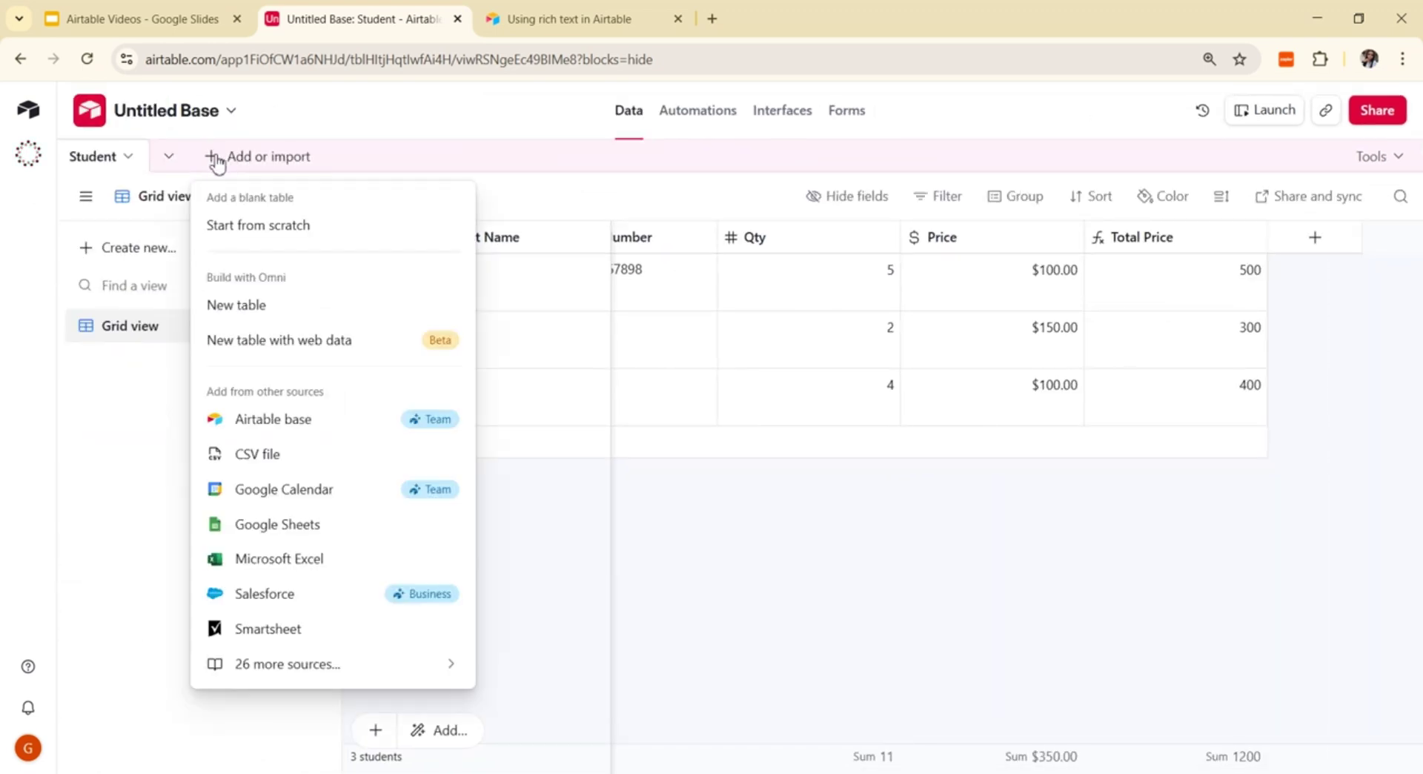
pyautogui.click(247, 230)
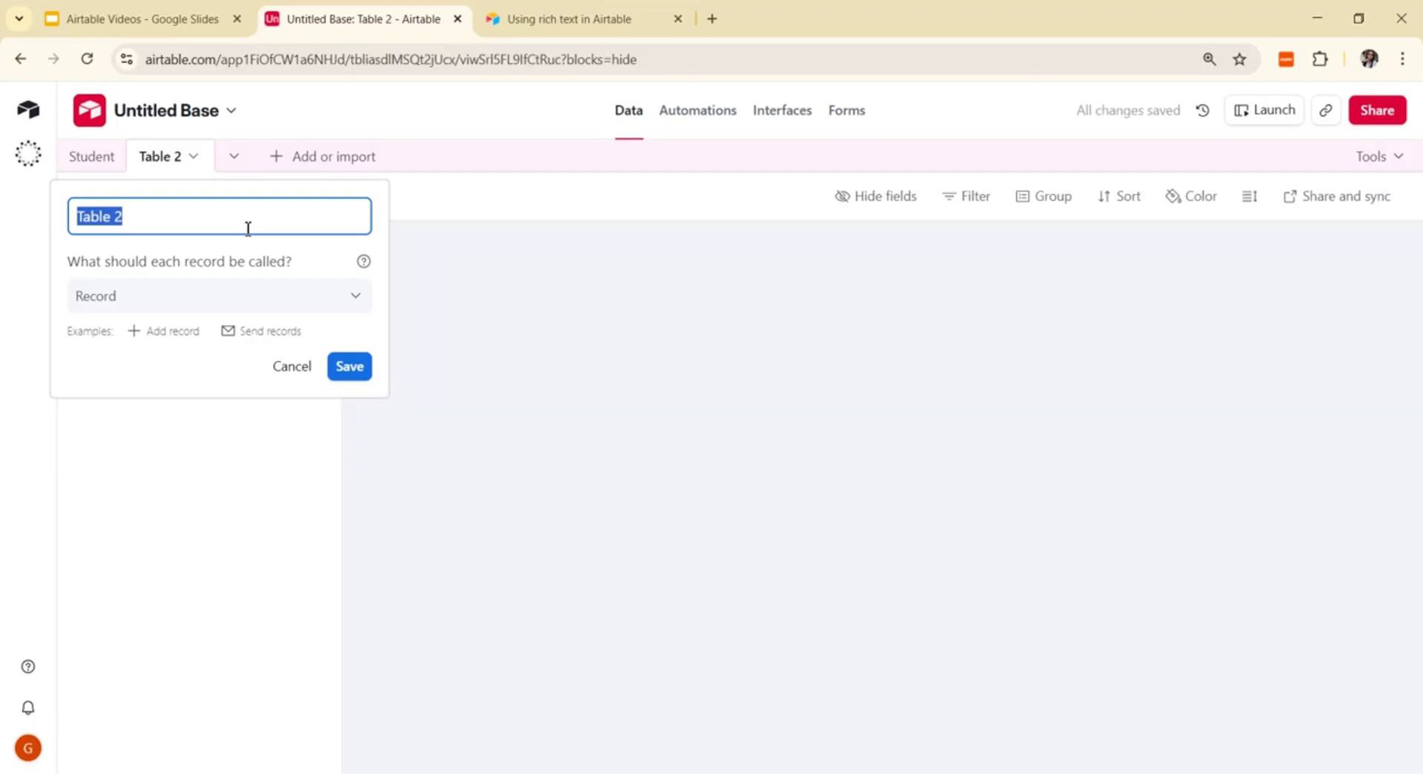
pyautogui.write('Teachers')
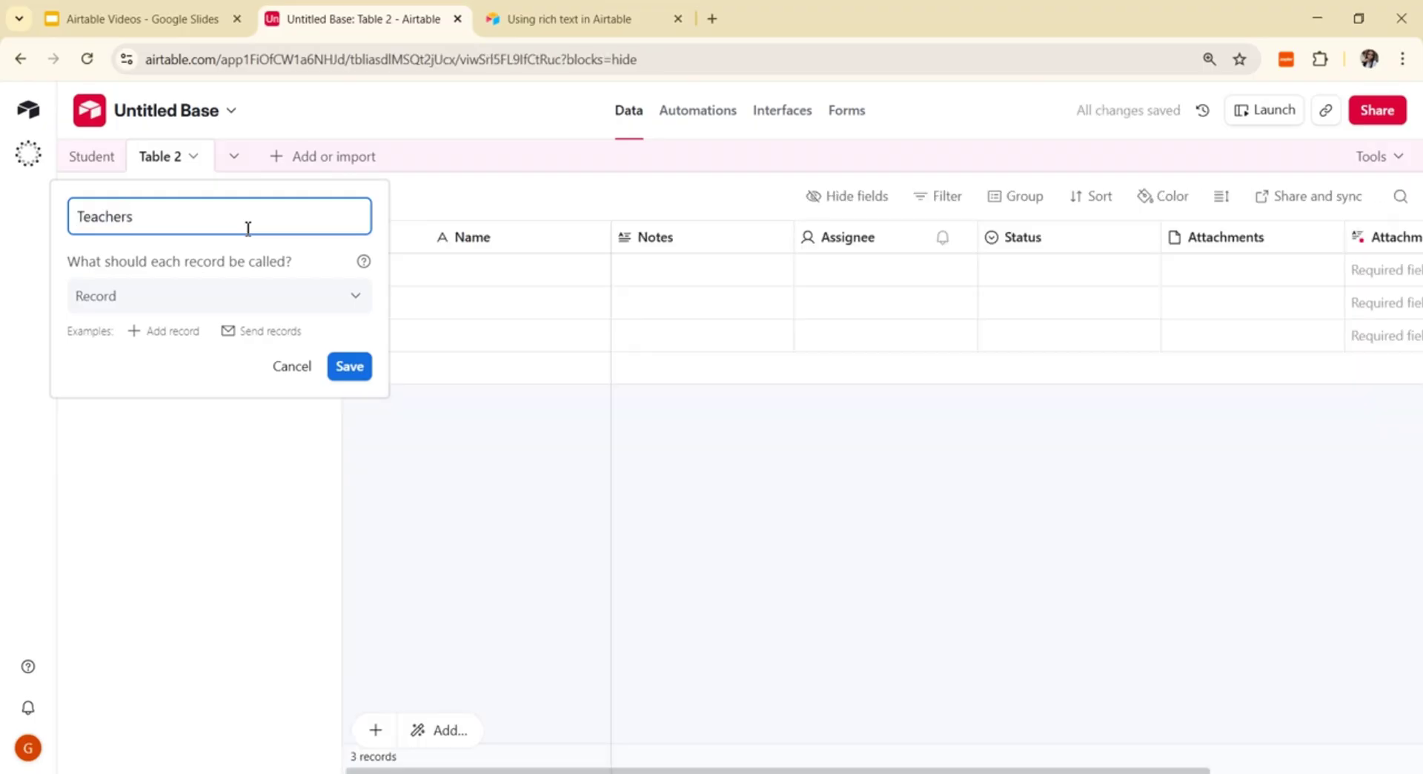
pyautogui.click(349, 365)
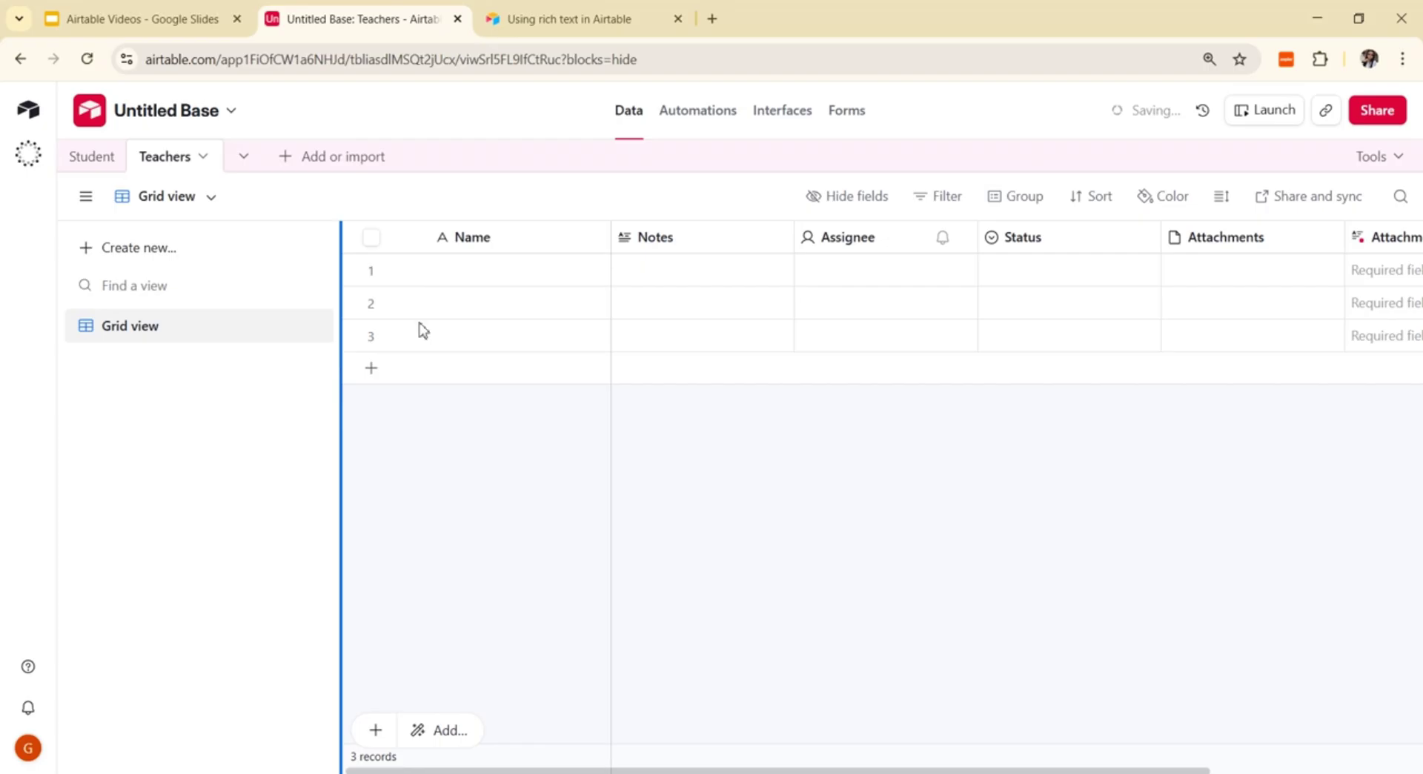
pyautogui.click(492, 279)
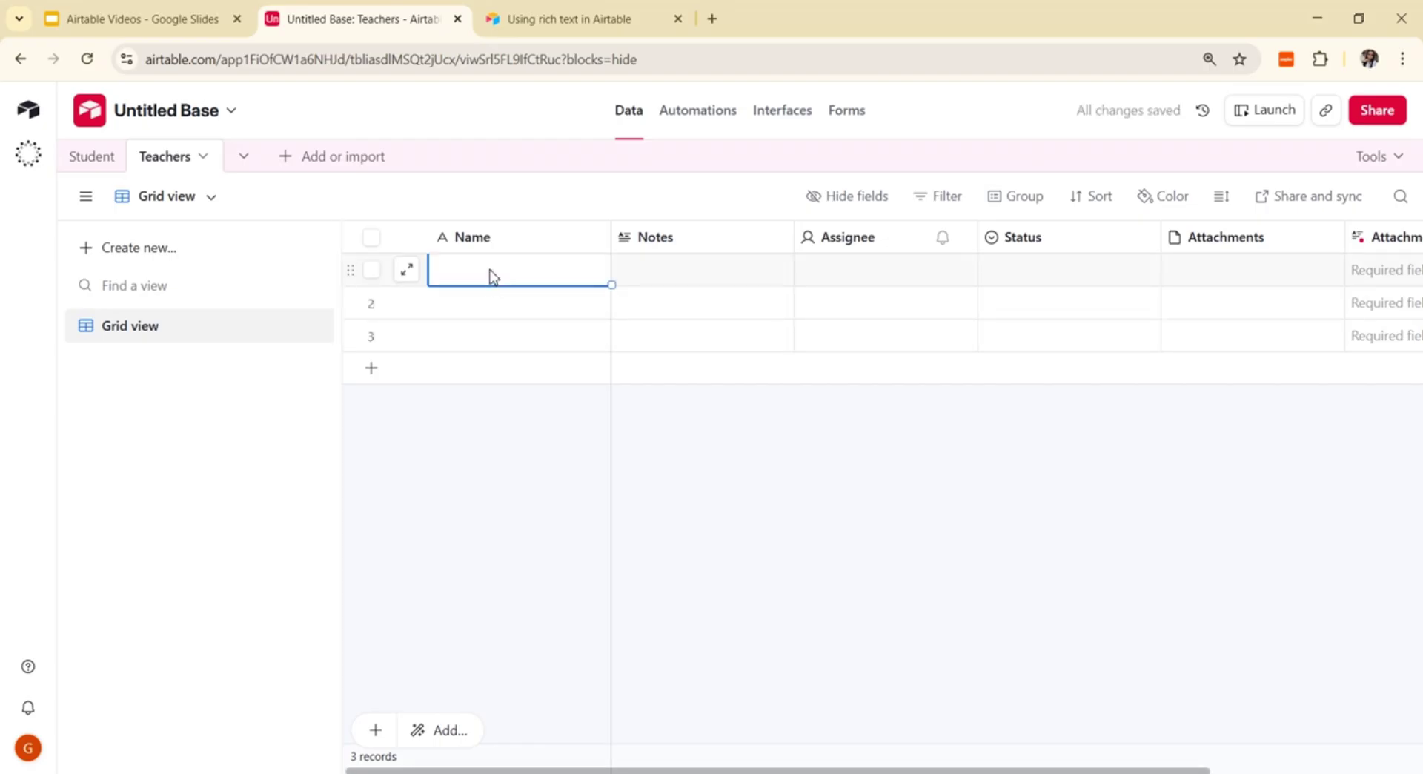
pyautogui.click(93, 156)
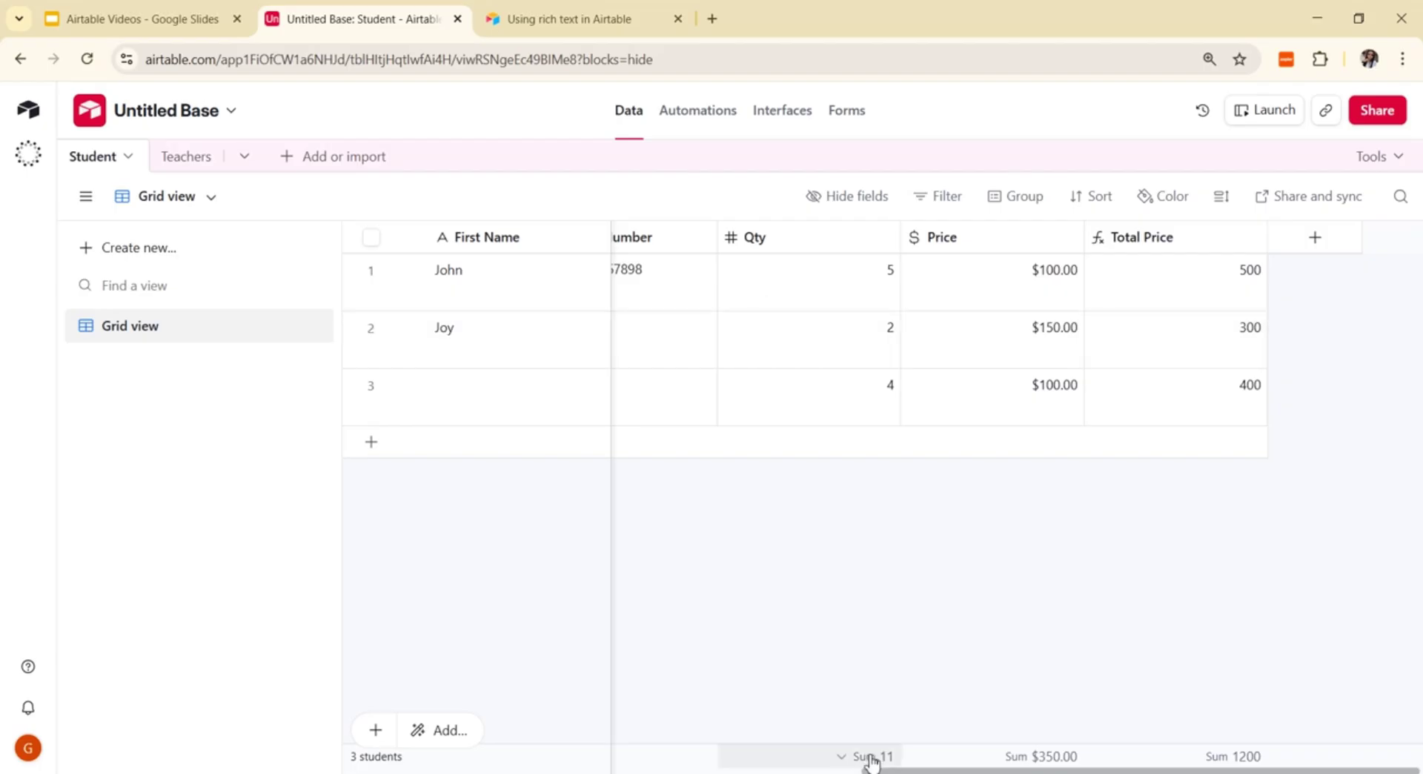
pyautogui.hscroll(-10, 872, 761)
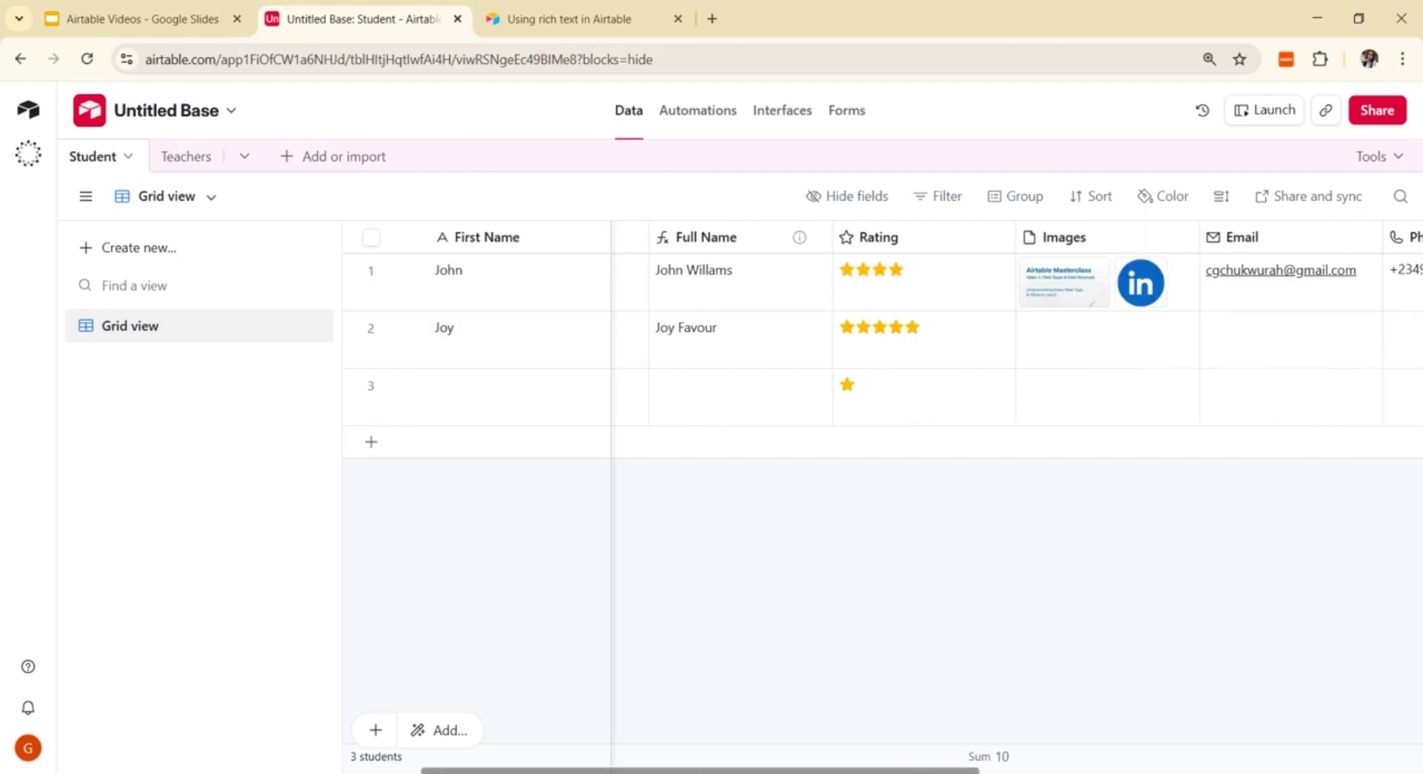
pyautogui.hscroll(-2, 872, 518)
pyautogui.click(495, 408)
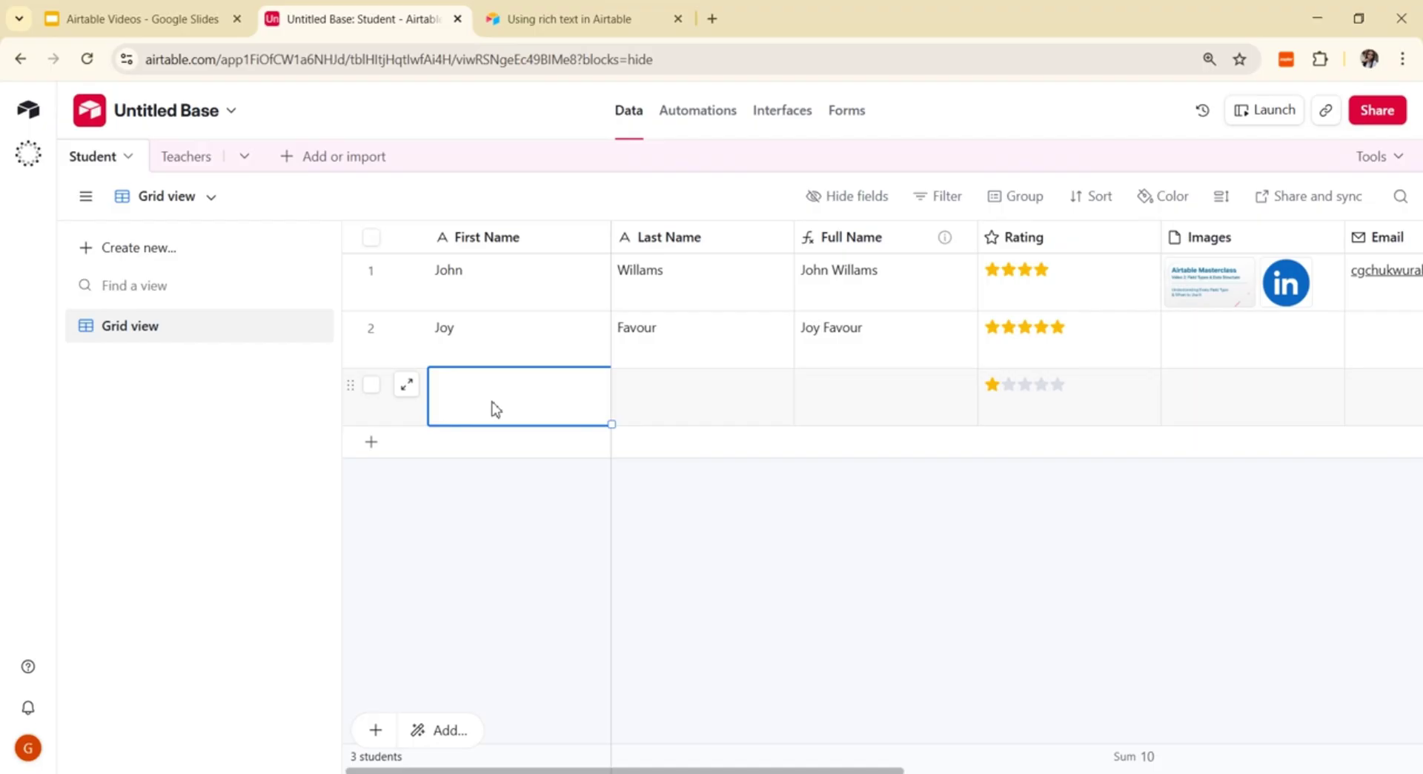
pyautogui.write('Ben')
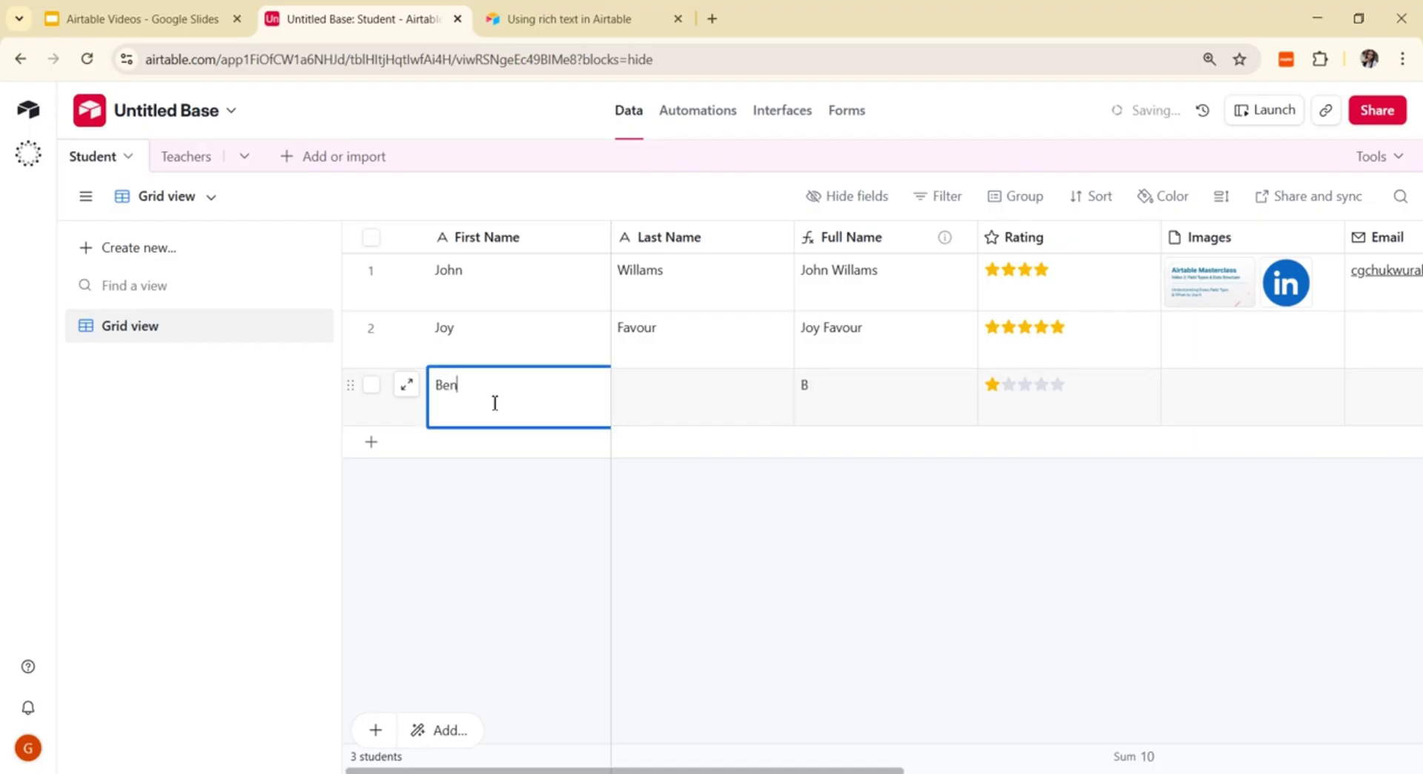
pyautogui.click(655, 410)
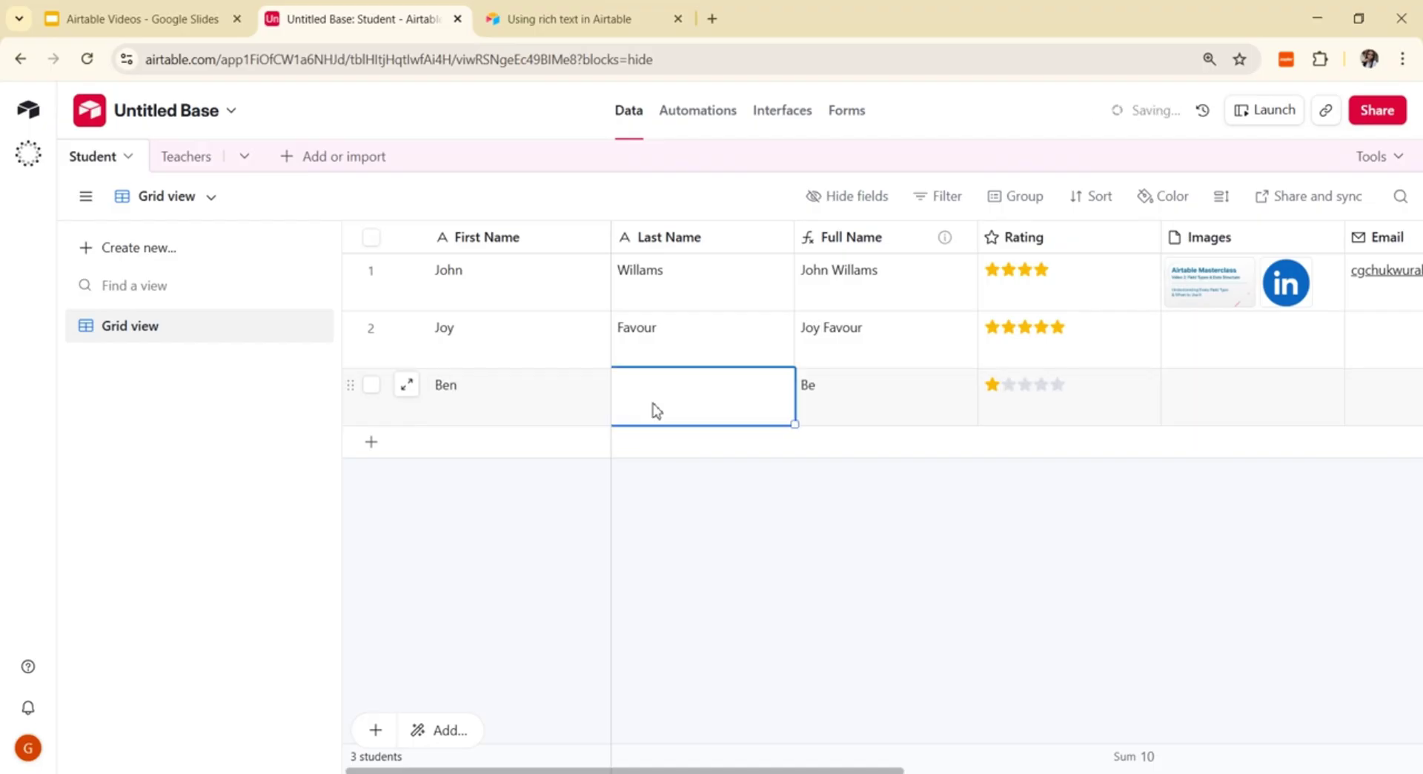
pyautogui.write('Chris')
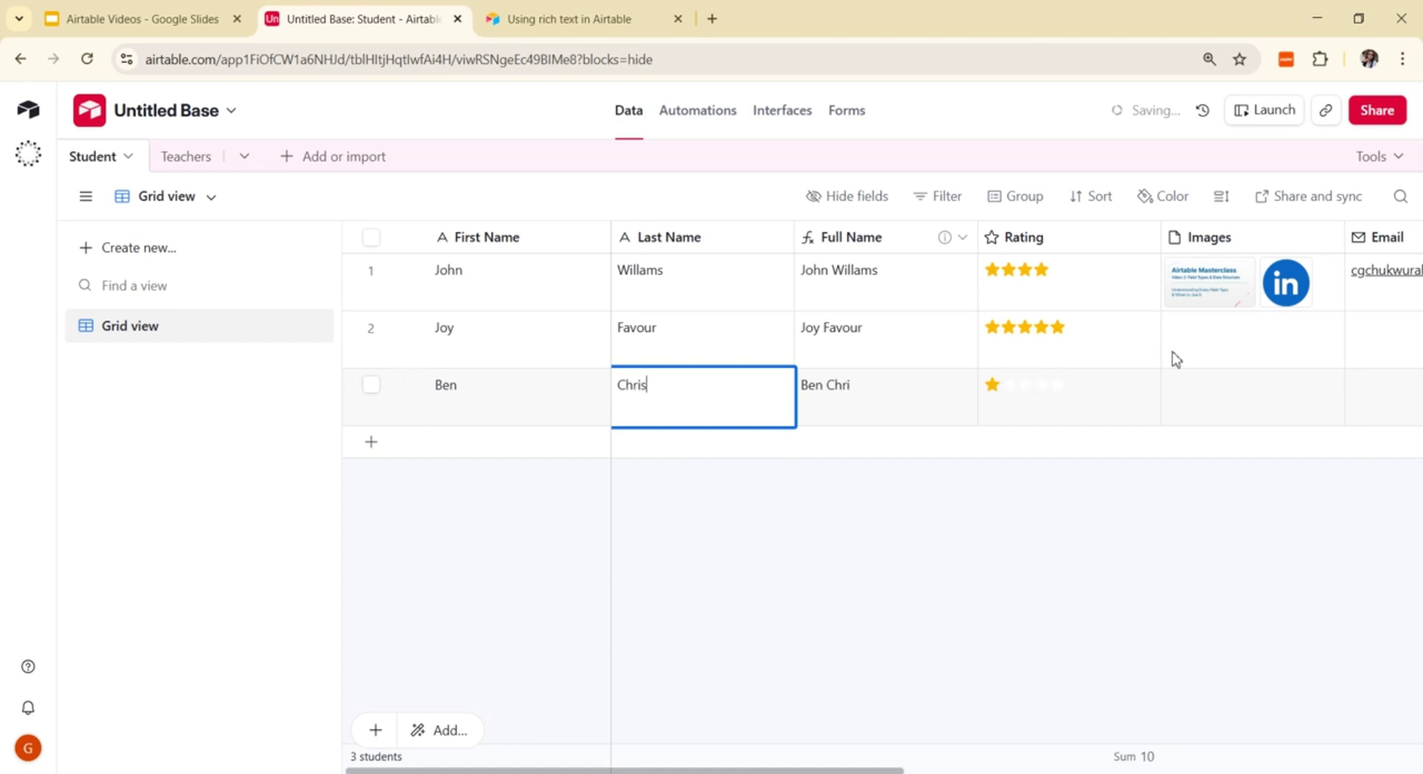
pyautogui.click(858, 557)
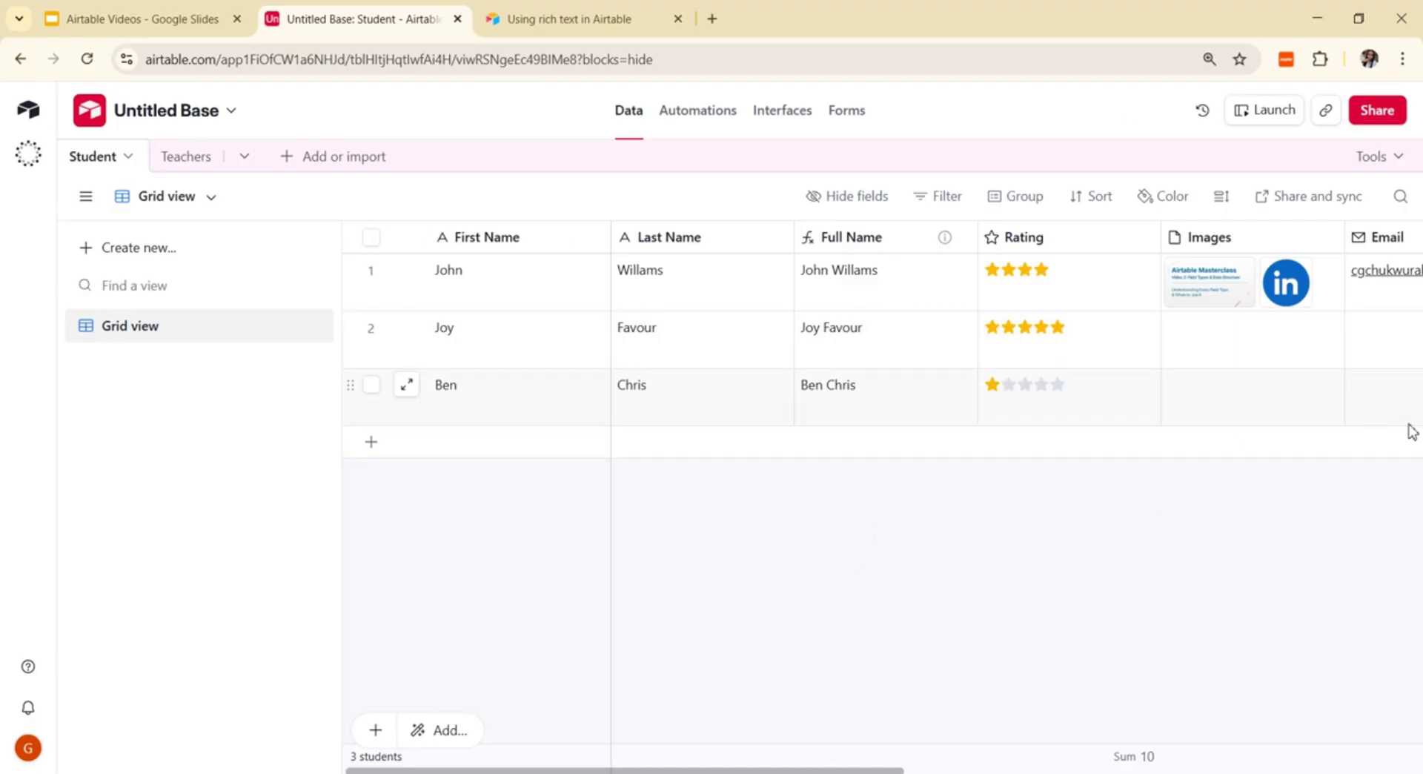
pyautogui.hscroll(10, 1195, 446)
pyautogui.hscroll(-10, 1195, 446)
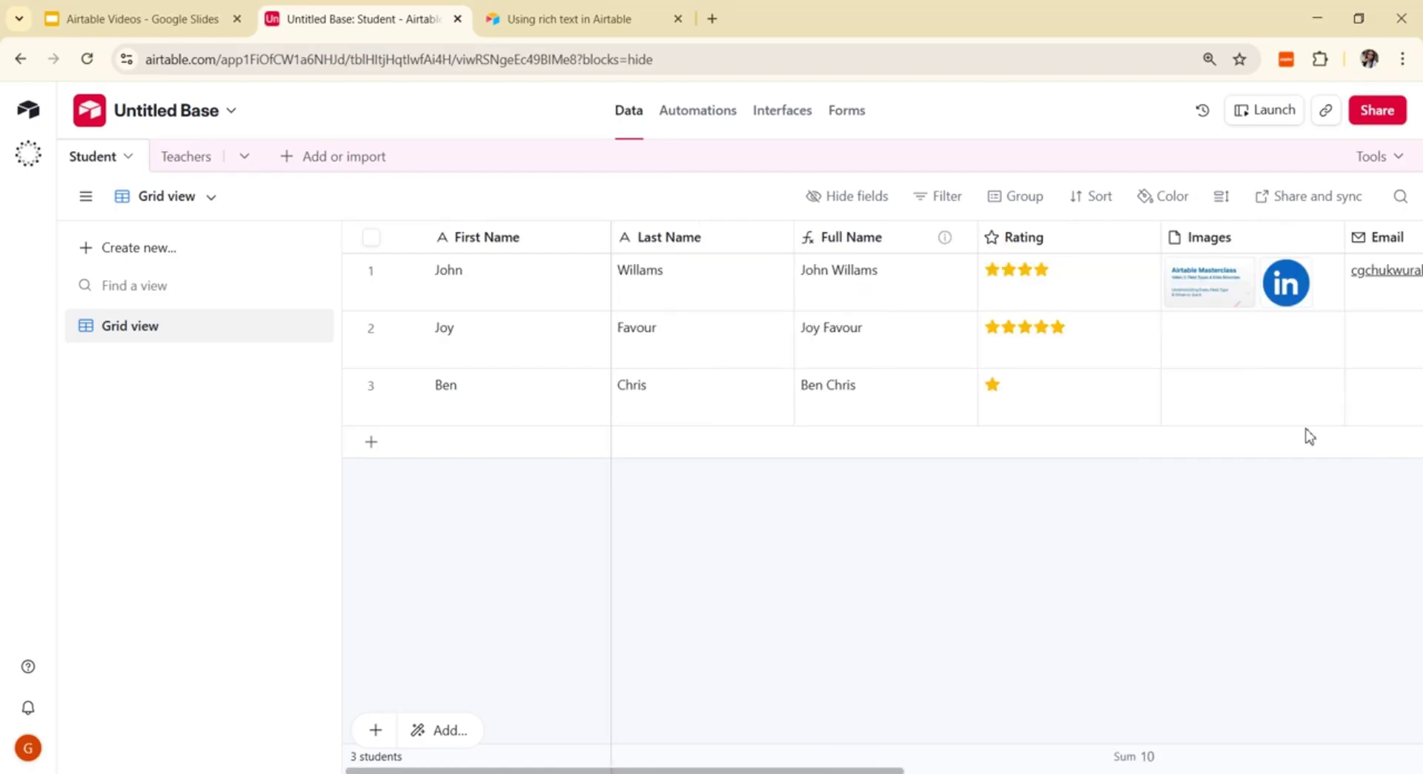
pyautogui.hscroll(4, 1164, 438)
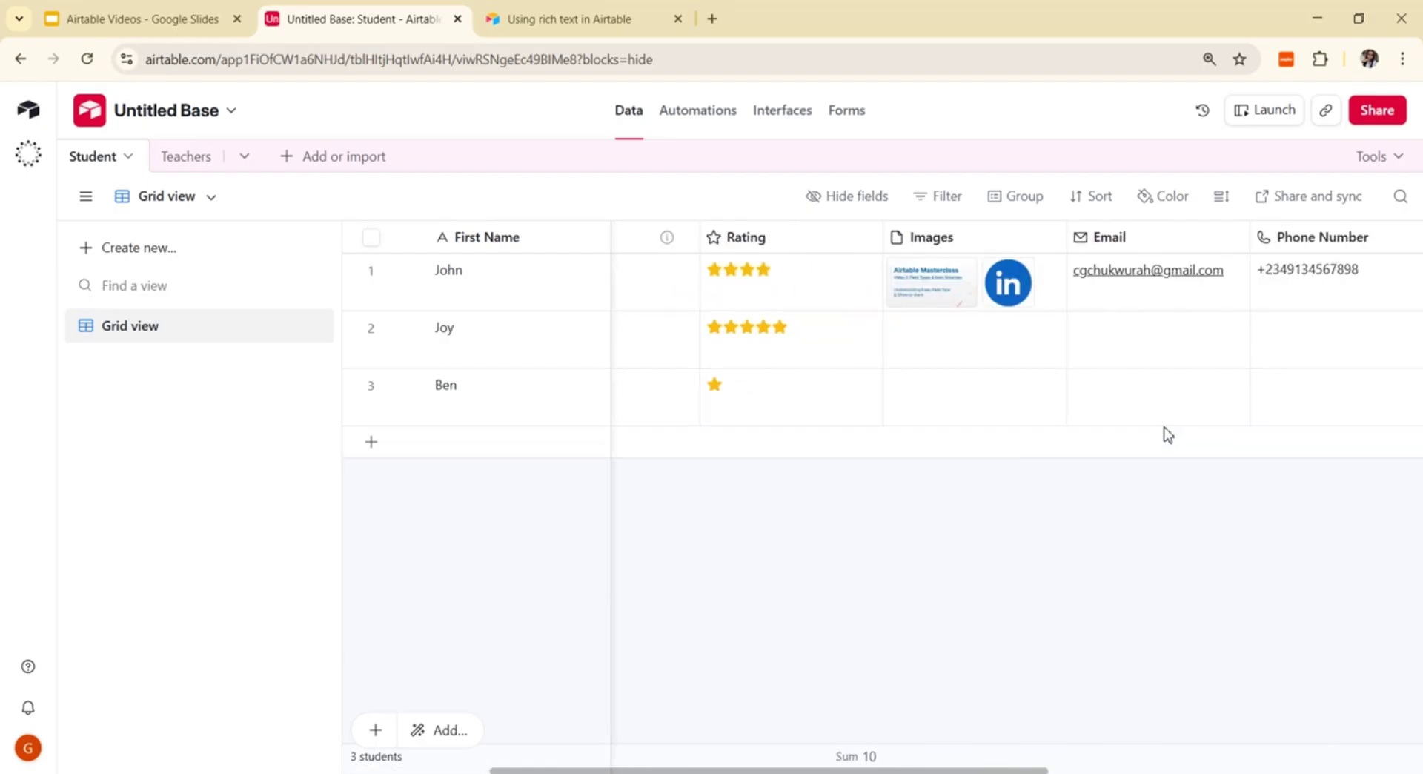
pyautogui.hscroll(-4, 456, 293)
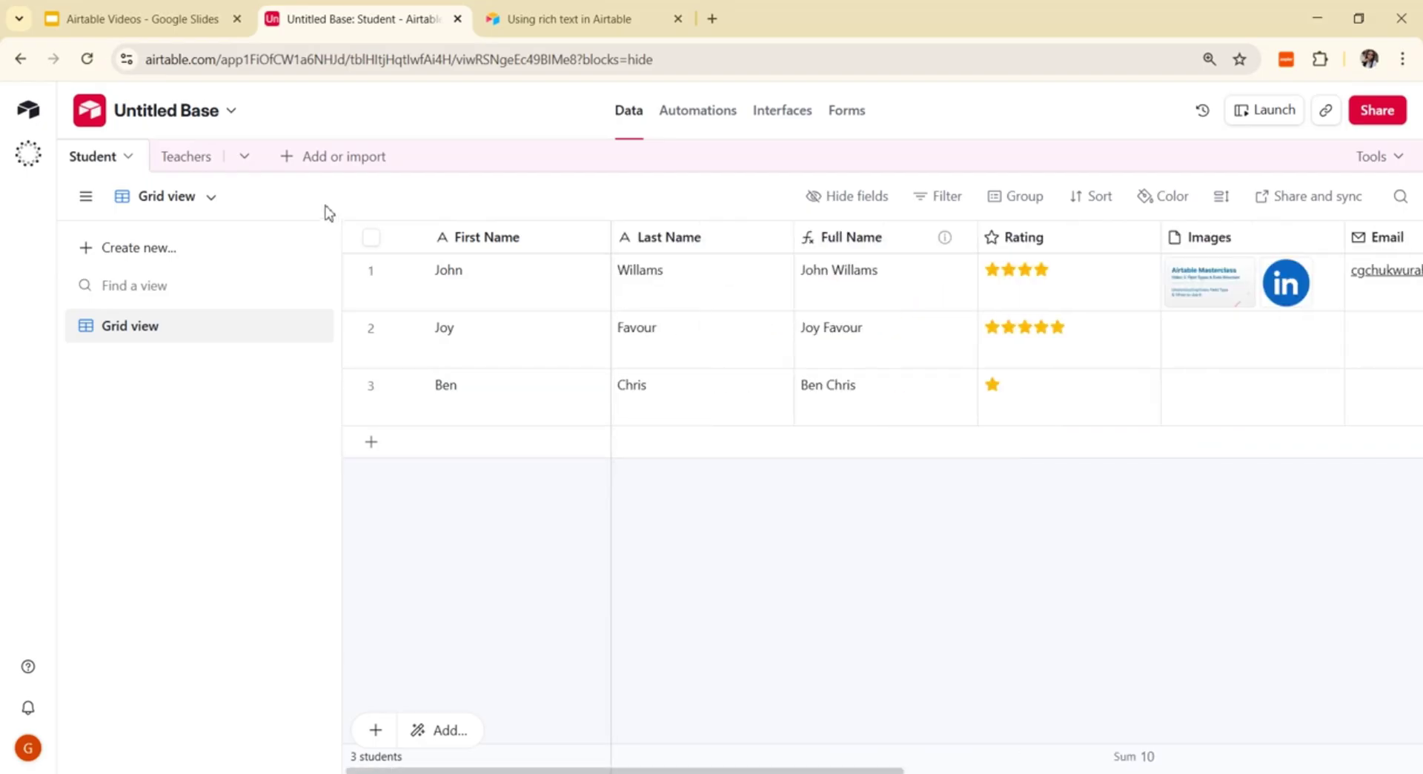
# Step: Add a blank table named 'Subject', then switch to the Teachers table
pyautogui.click(252, 159)
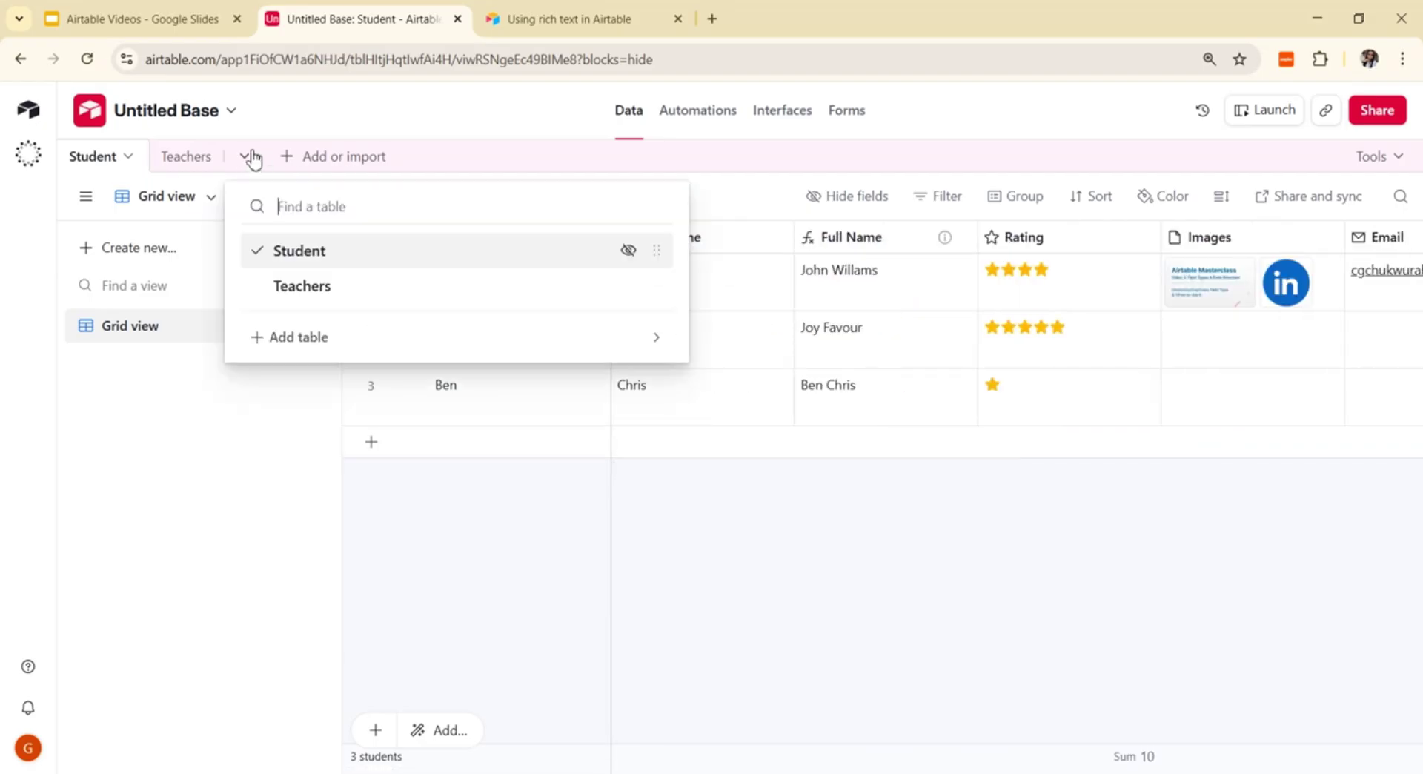
pyautogui.click(317, 340)
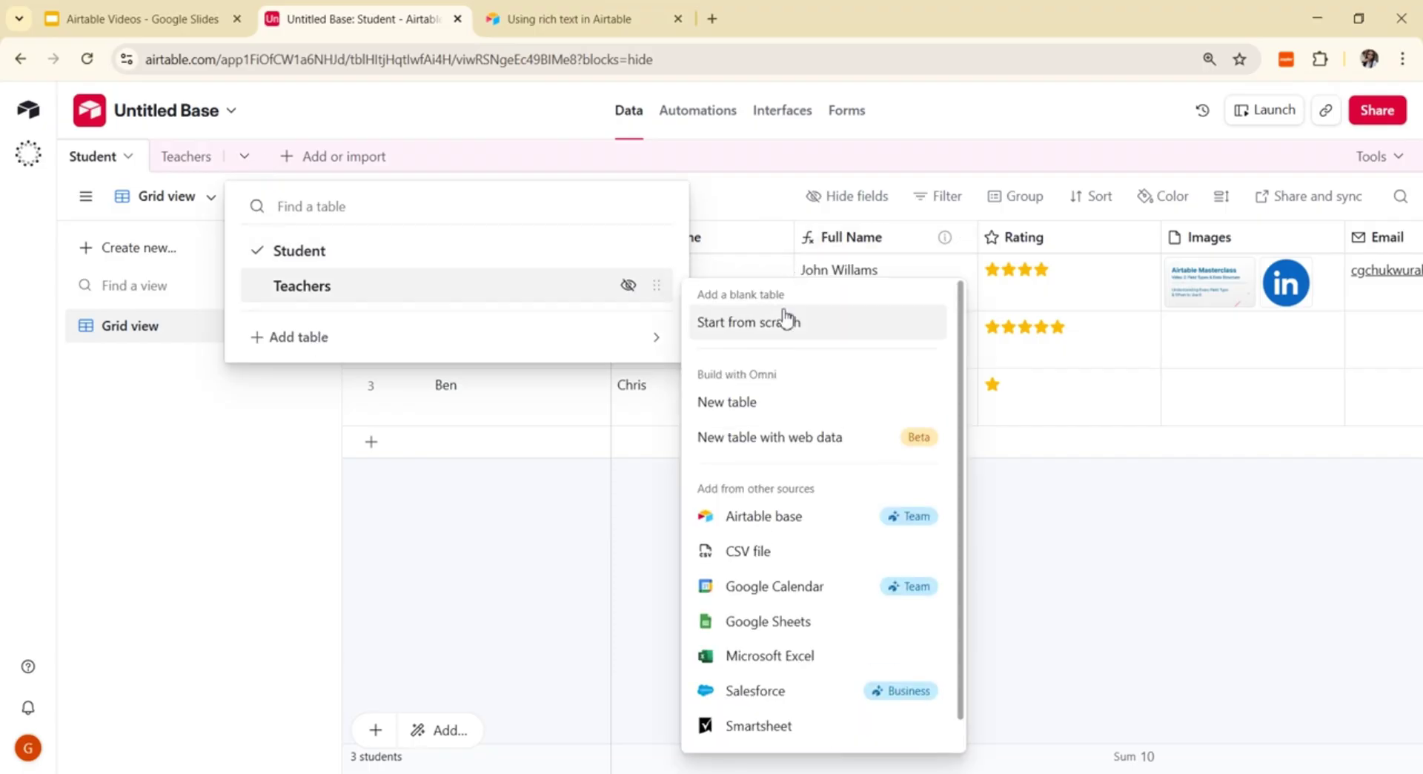
pyautogui.click(756, 327)
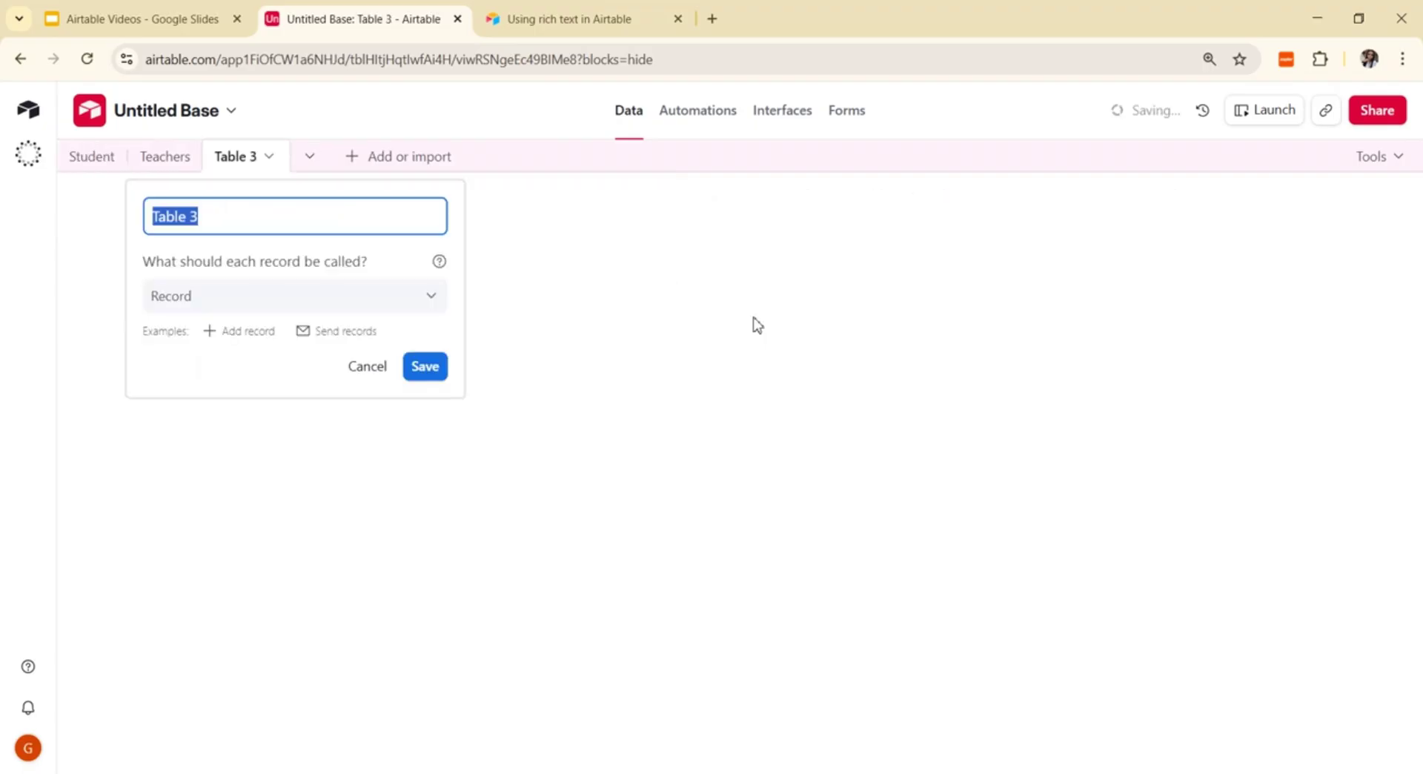
pyautogui.write('Subject')
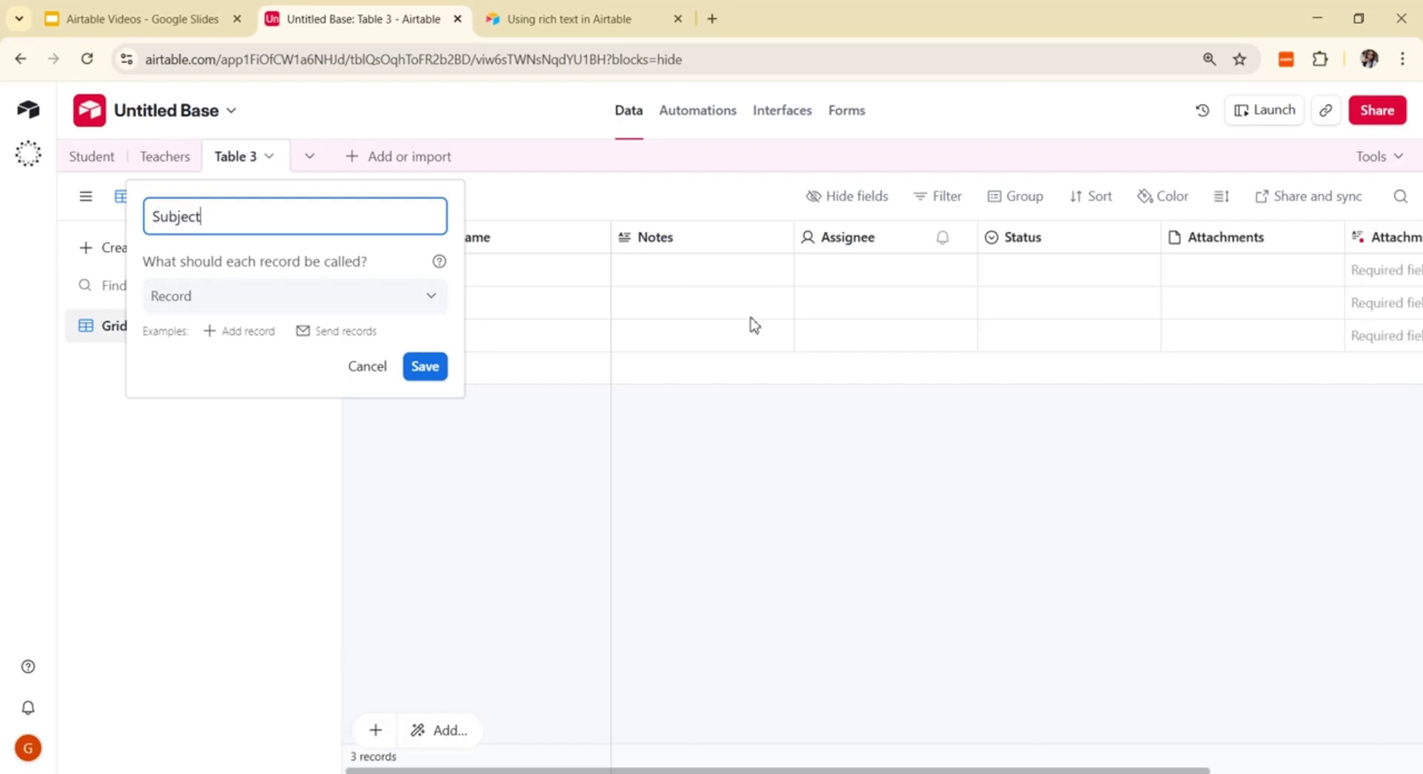
pyautogui.click(438, 368)
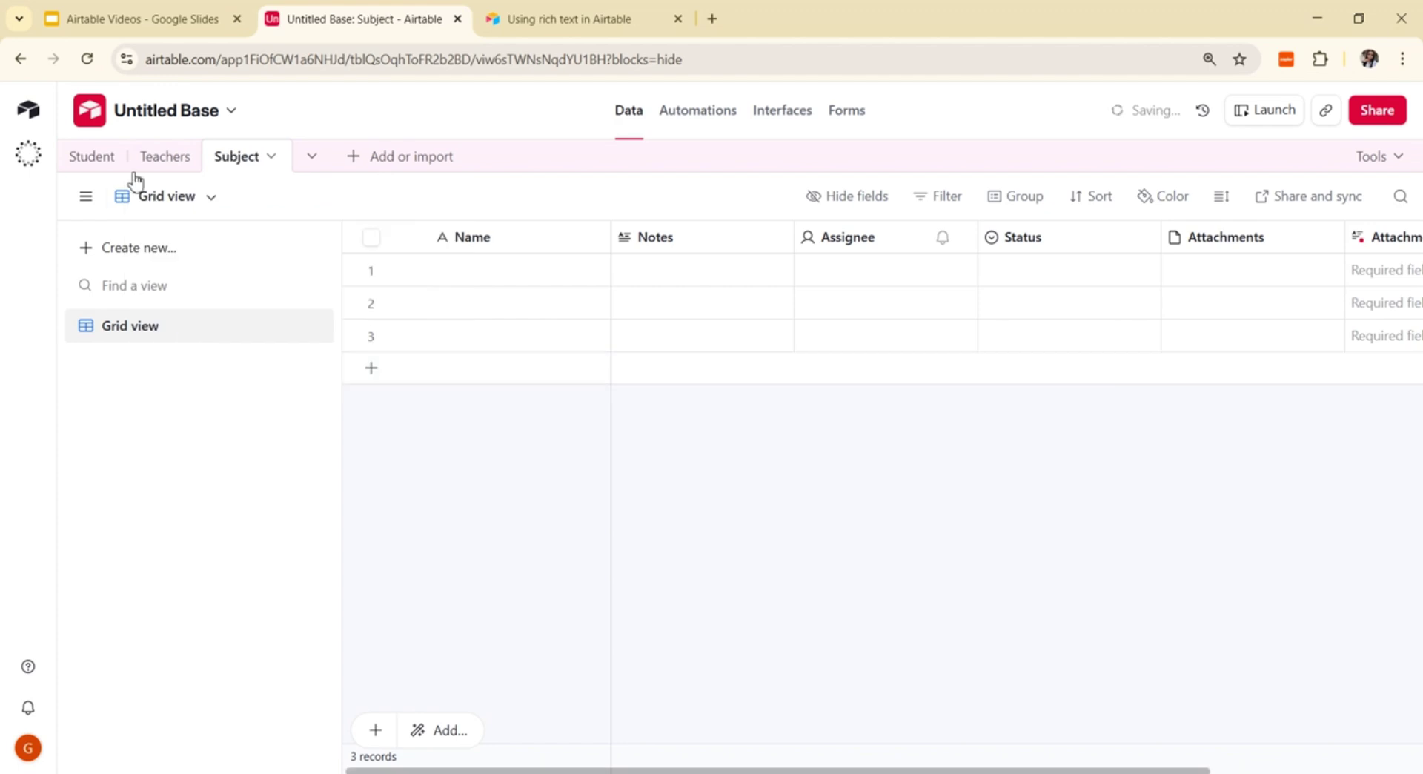
pyautogui.click(177, 161)
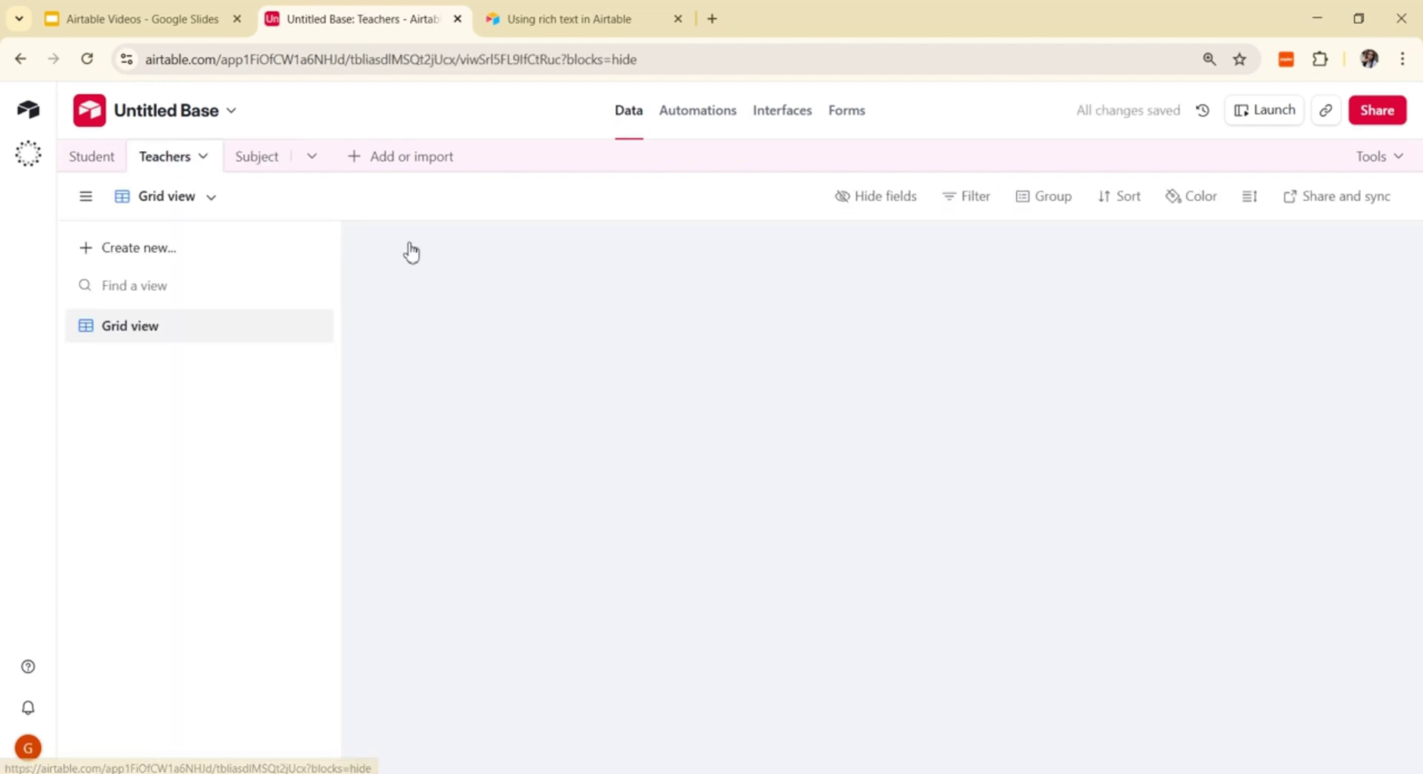
# Step: Change the Notes field to a Single select type and rename it 'Subjects'
pyautogui.click(471, 280)
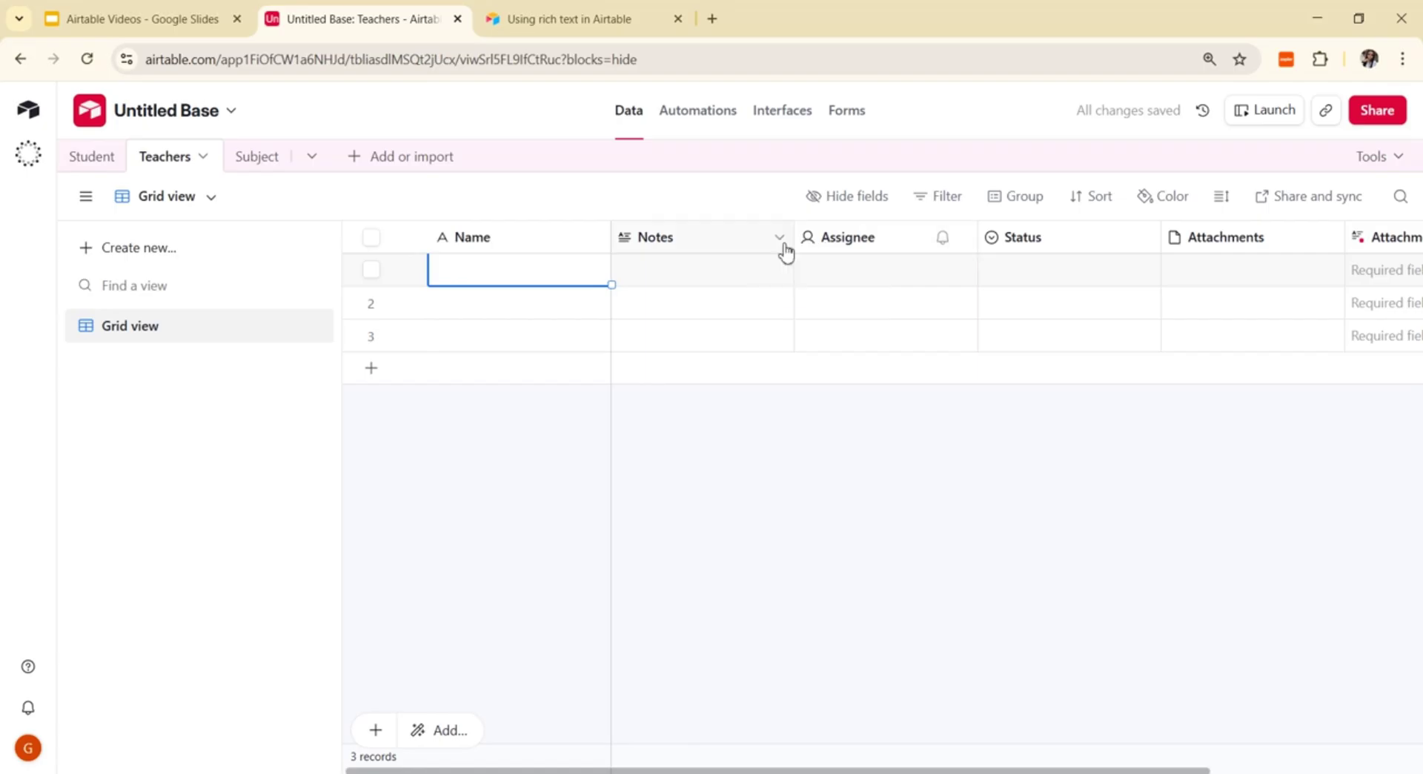
pyautogui.click(779, 237)
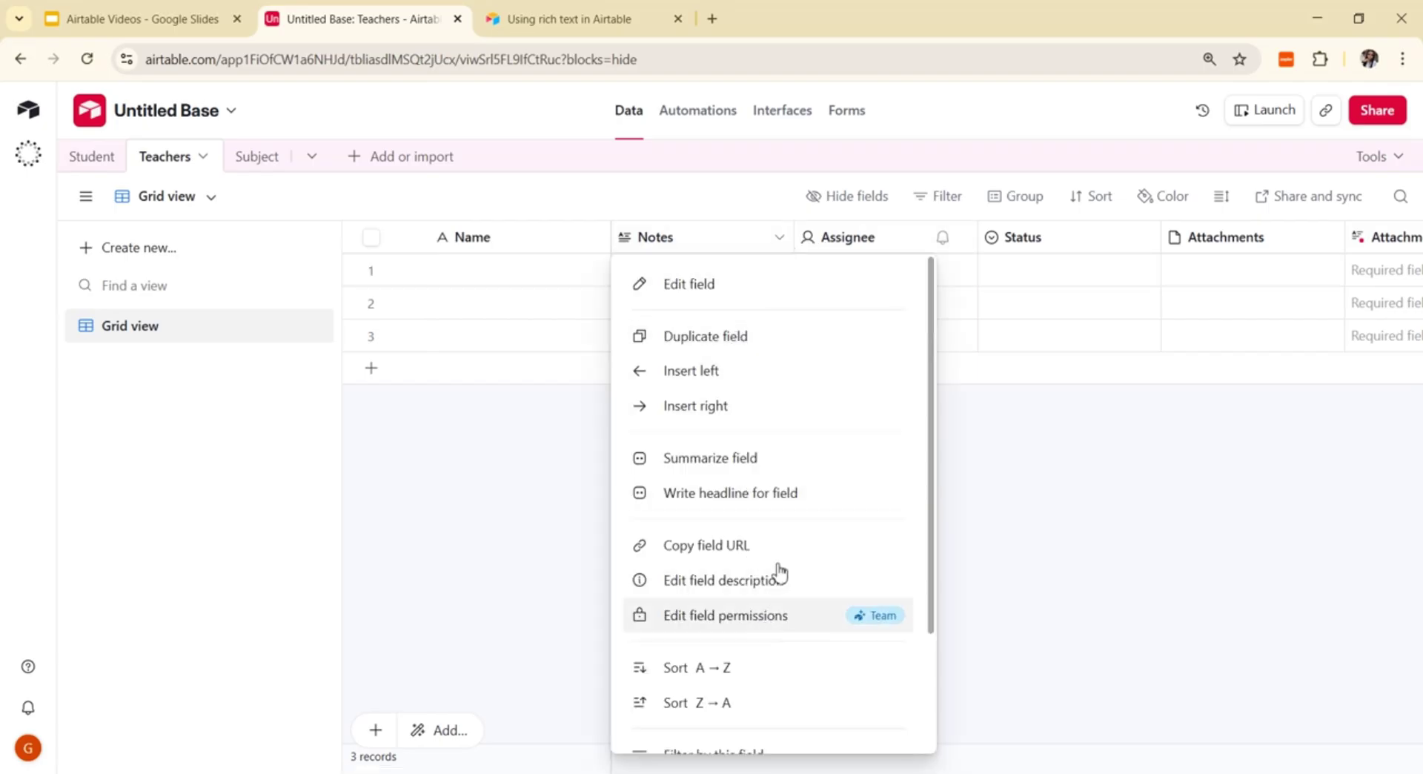
pyautogui.click(779, 292)
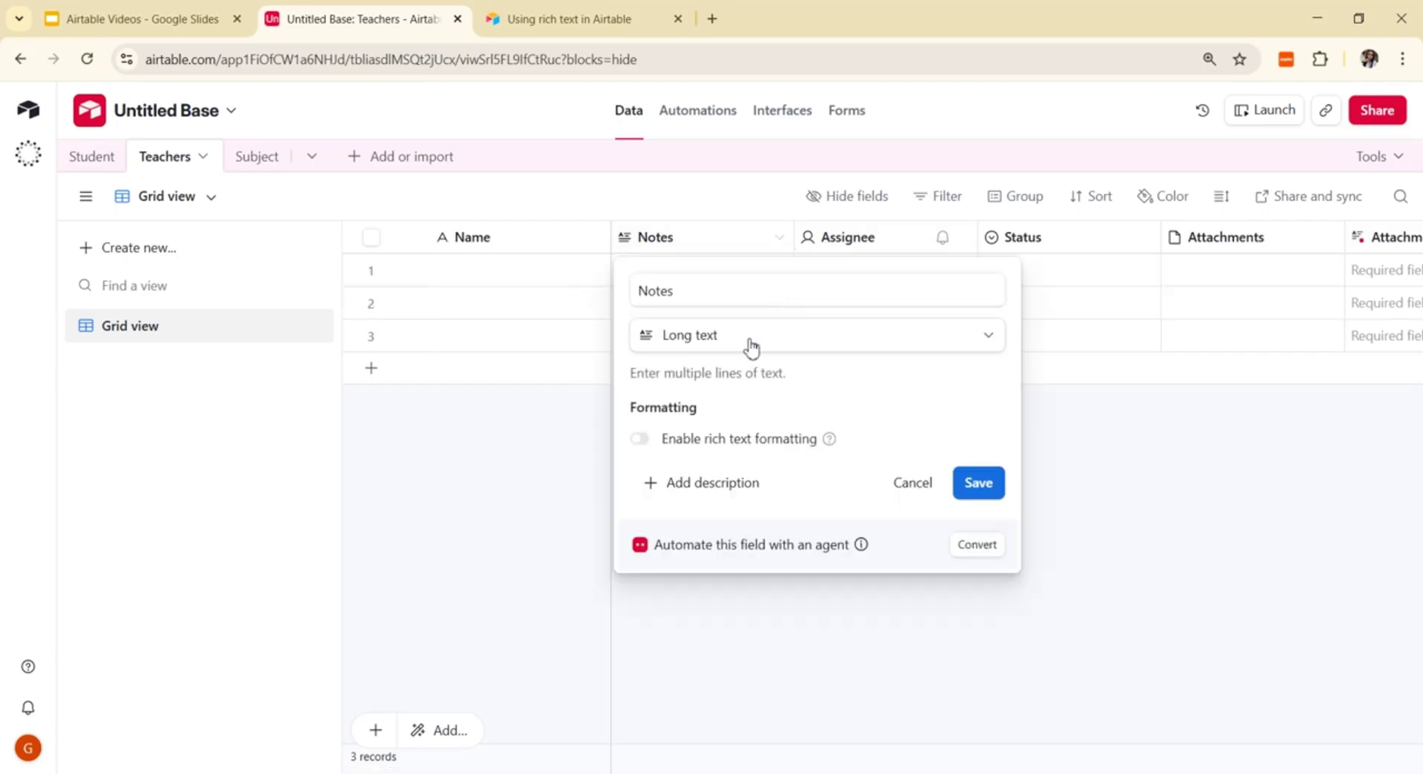
pyautogui.click(848, 346)
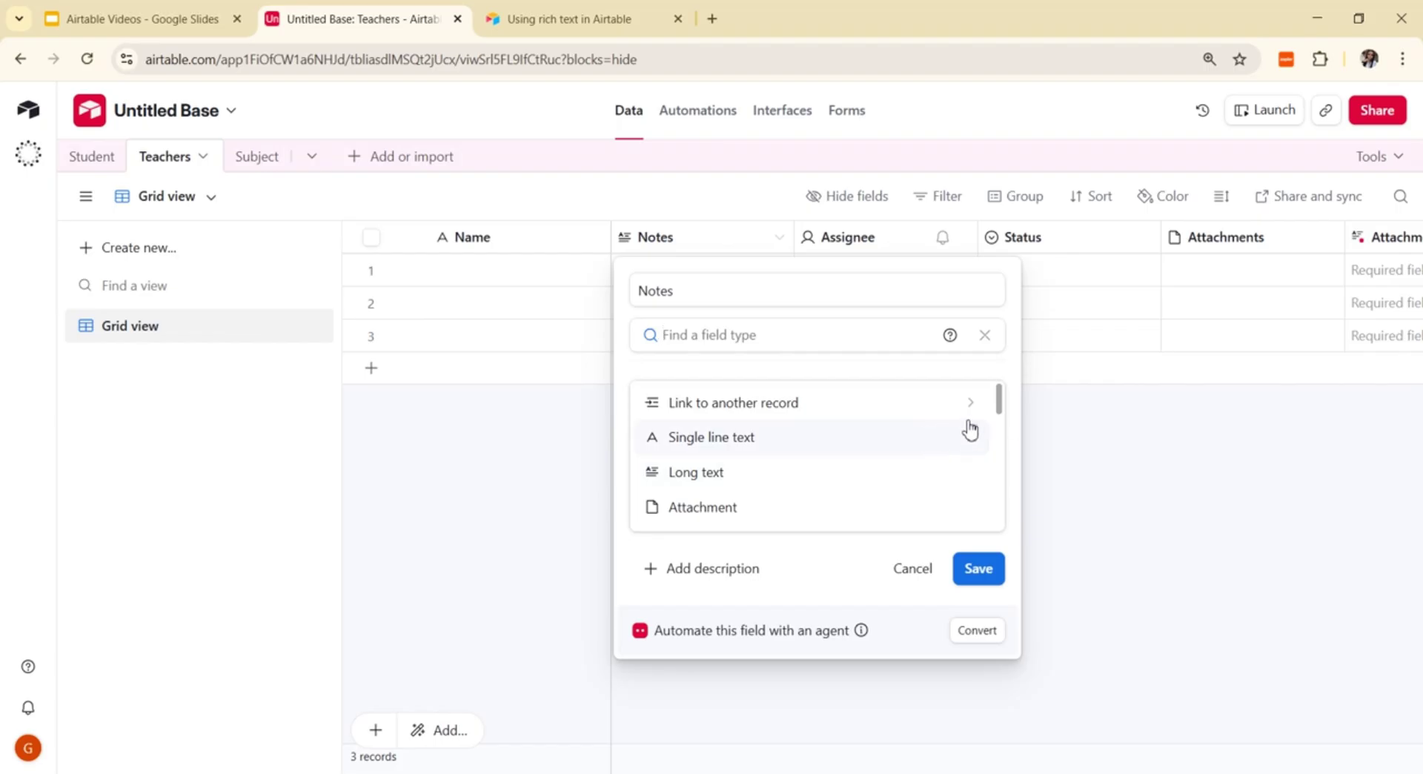
pyautogui.moveTo(1003, 407); pyautogui.dragTo(1010, 435)
pyautogui.click(810, 422)
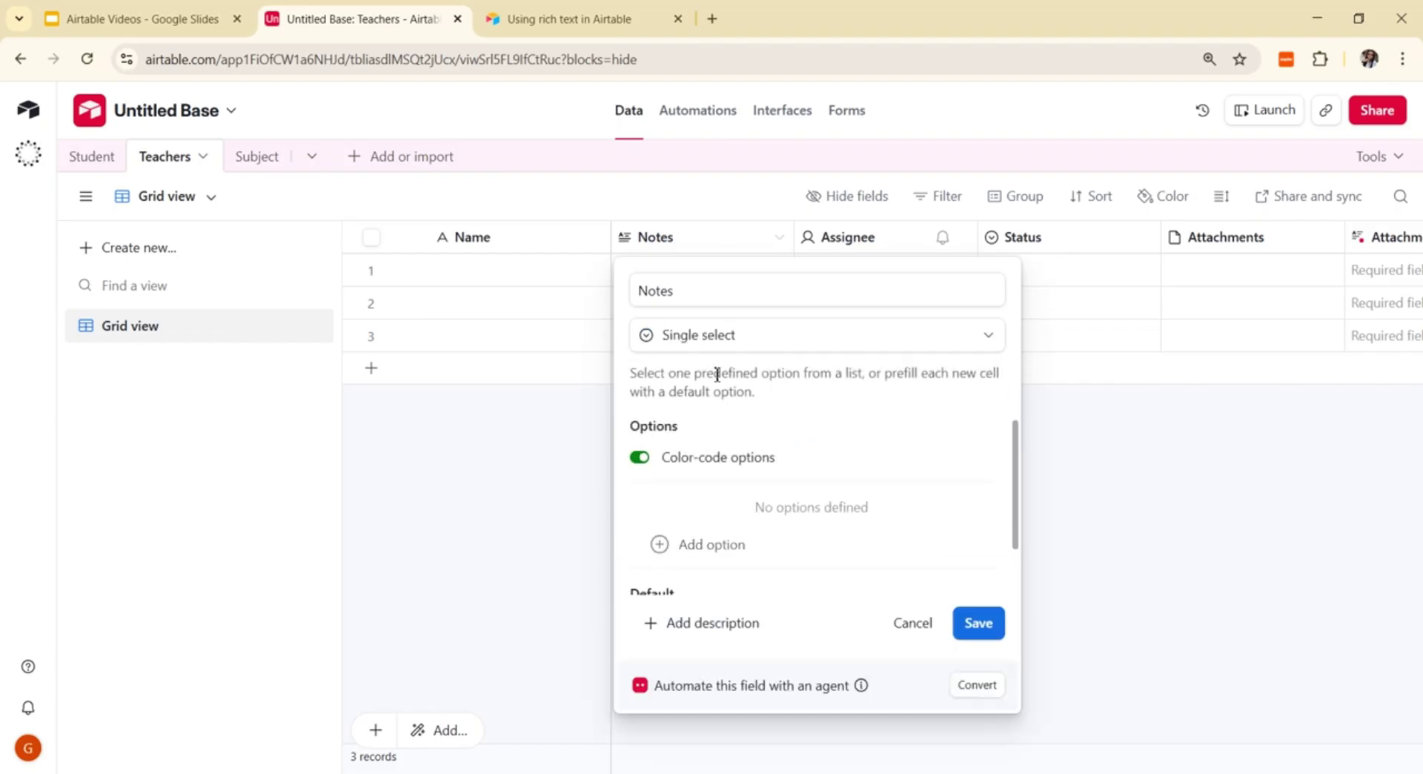
pyautogui.click(705, 297)
pyautogui.press('BackSpace')
pyautogui.press('BackSpace')
pyautogui.press('BackSpace')
pyautogui.press('BackSpace')
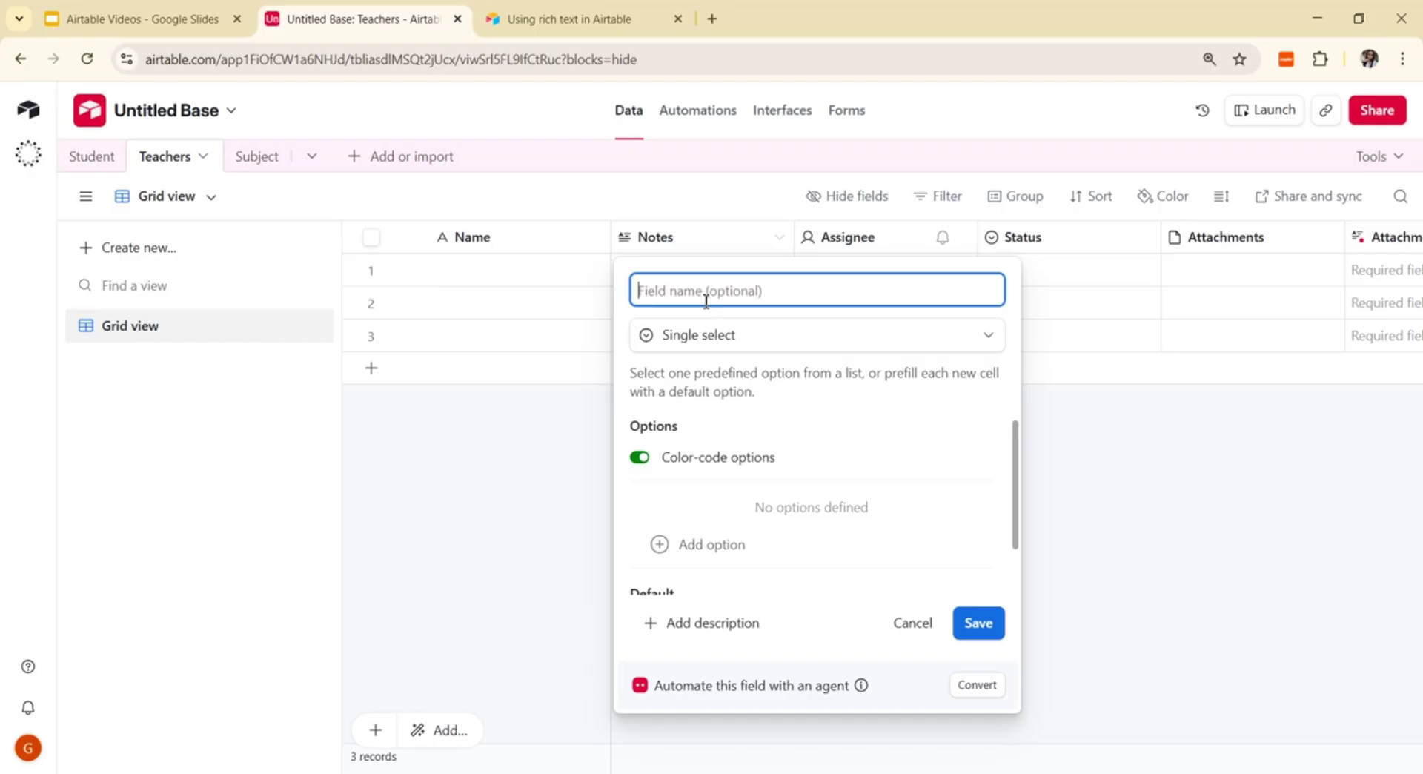
pyautogui.write('Subjects')
# Step: Add the choice options English, Maths and Automation, then one more empty option
pyautogui.click(655, 547)
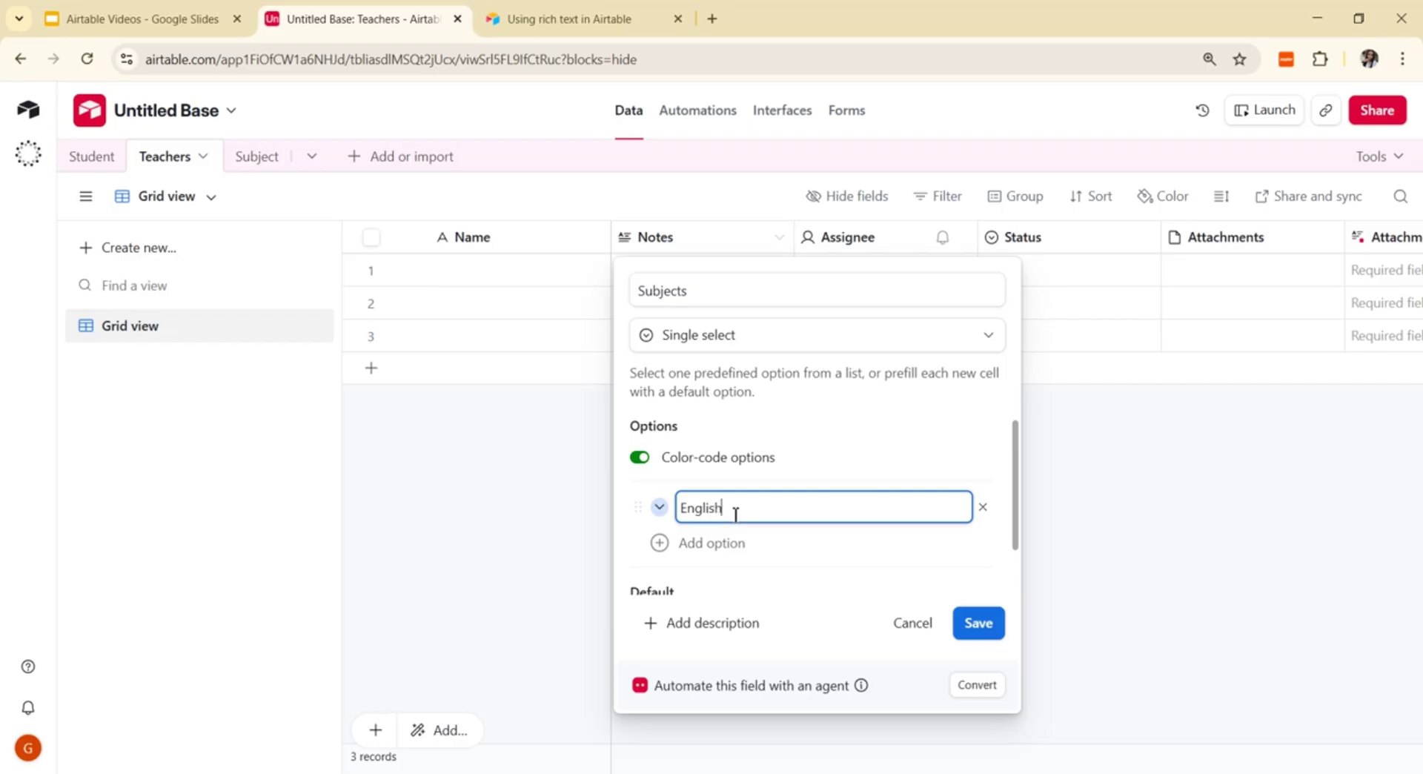
pyautogui.write('English')
pyautogui.click(659, 543)
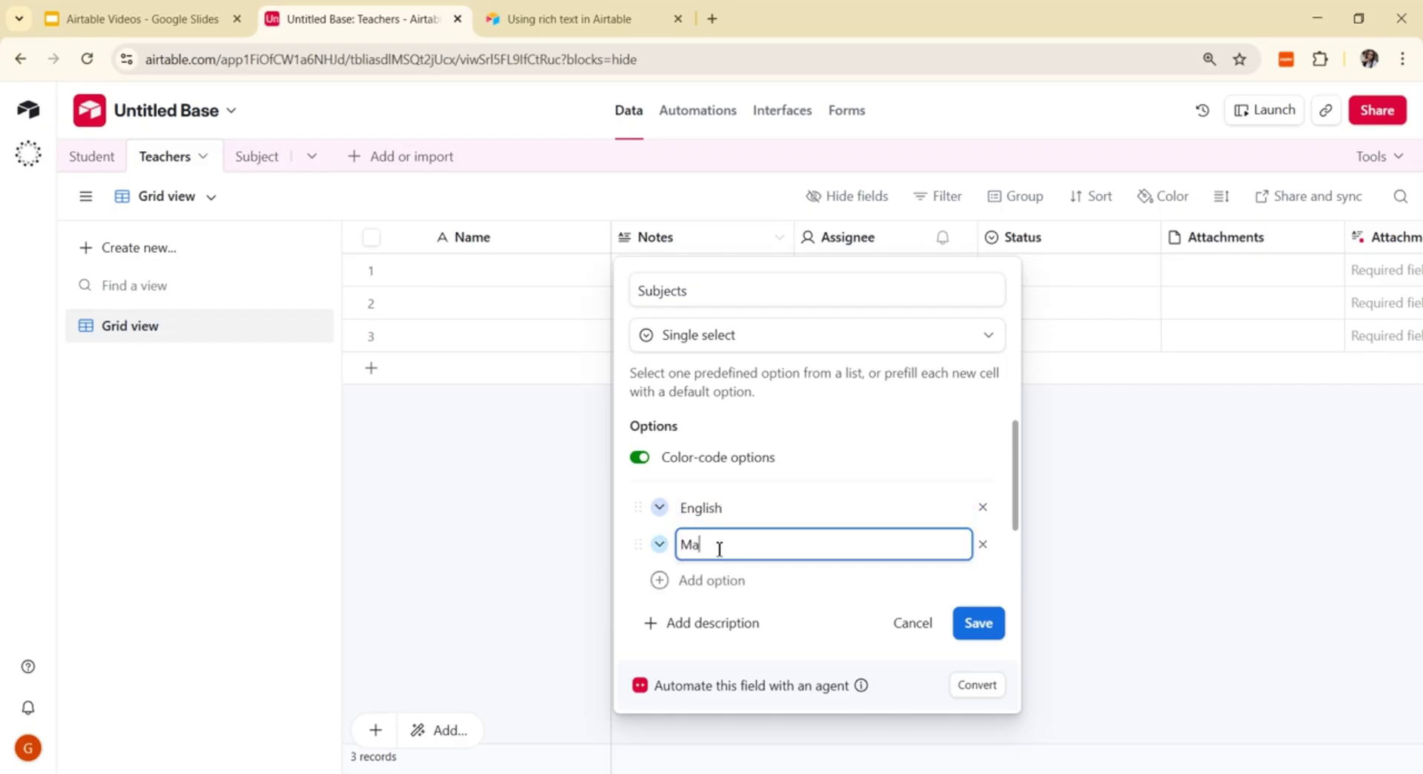
pyautogui.write('Maths')
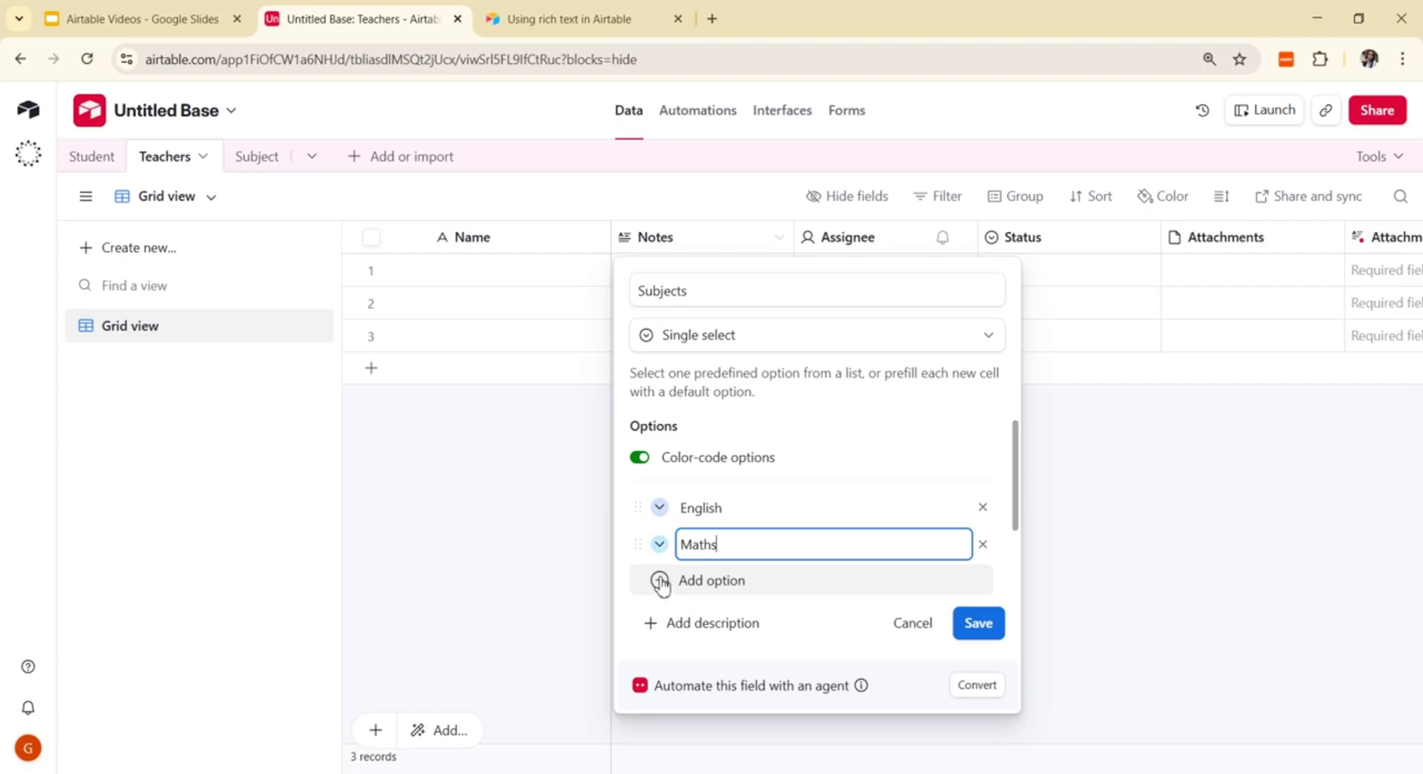
pyautogui.click(658, 580)
pyautogui.write('Automation')
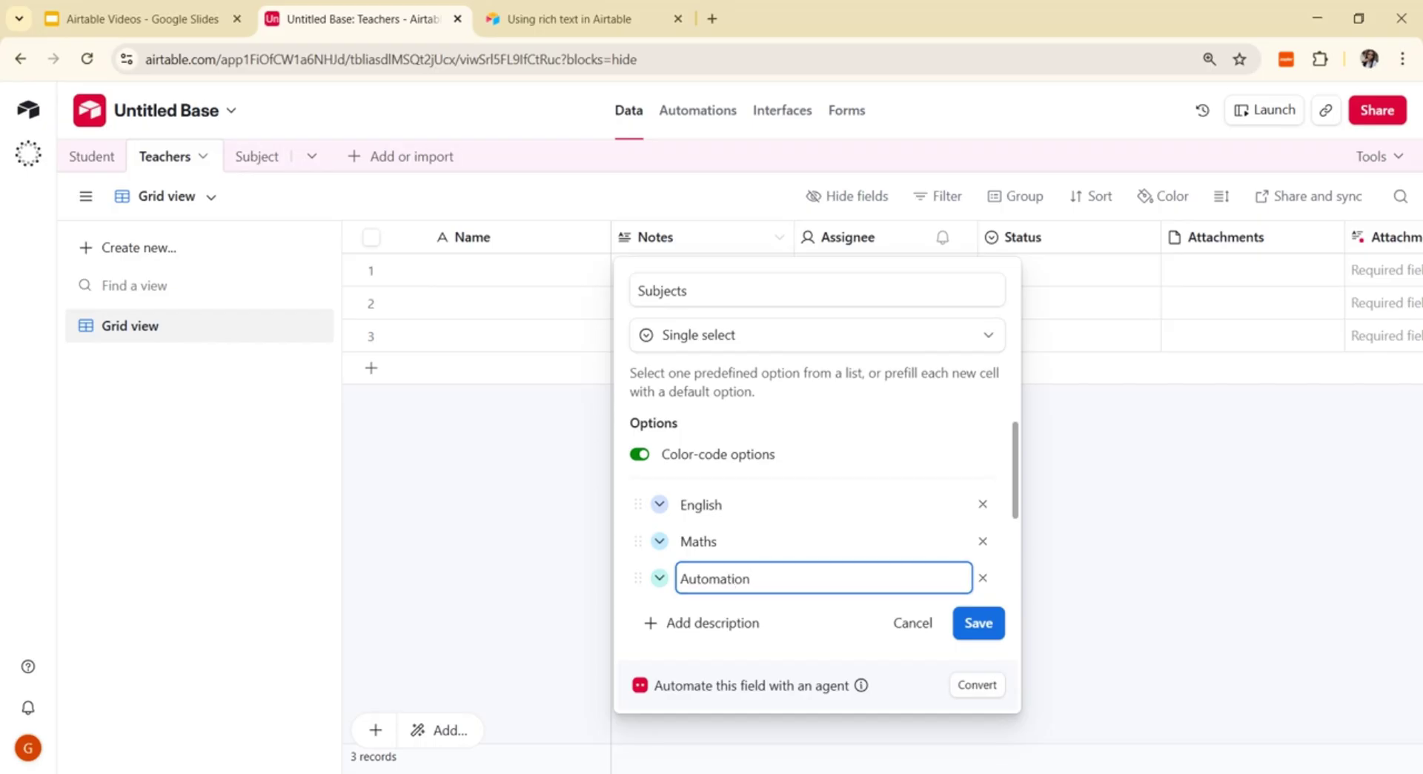
pyautogui.click(653, 623)
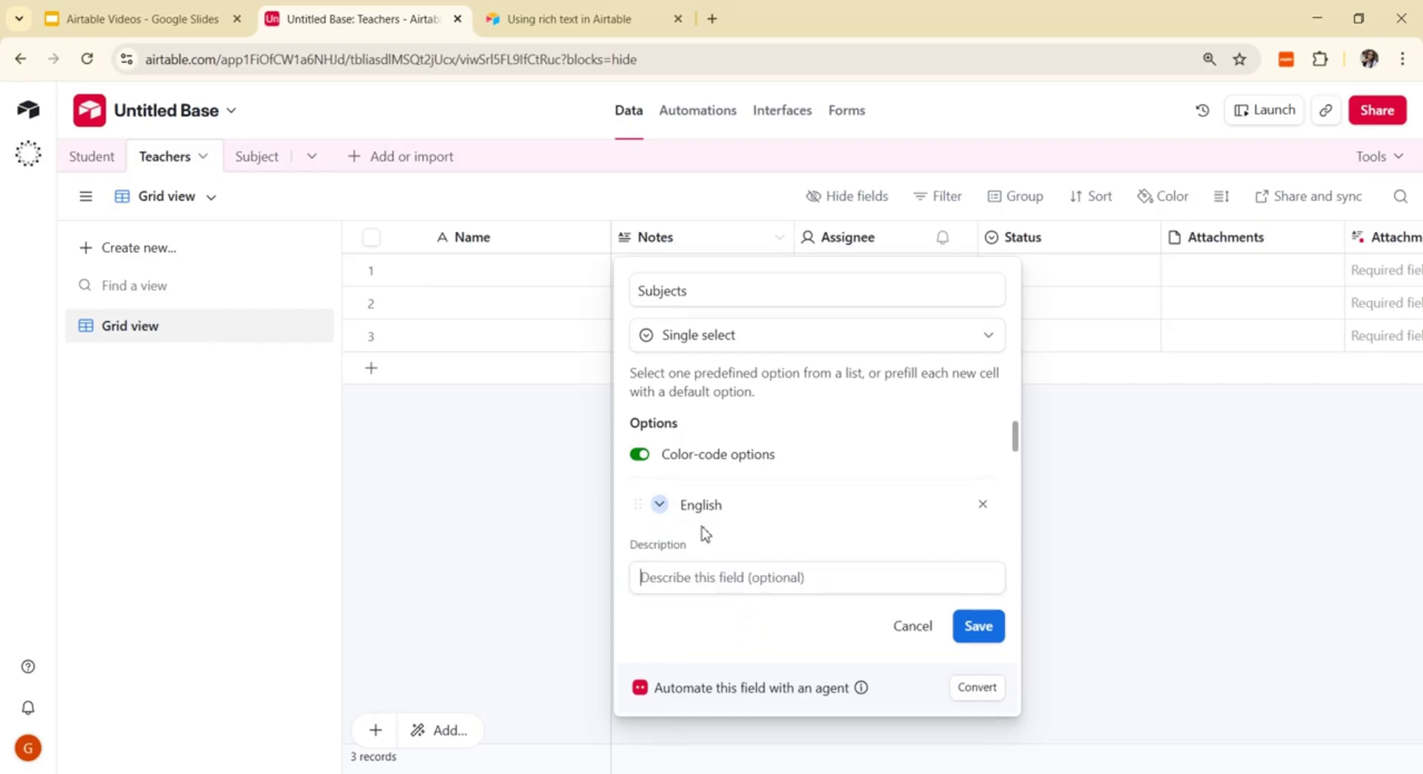
pyautogui.scroll(1, 675, 530)
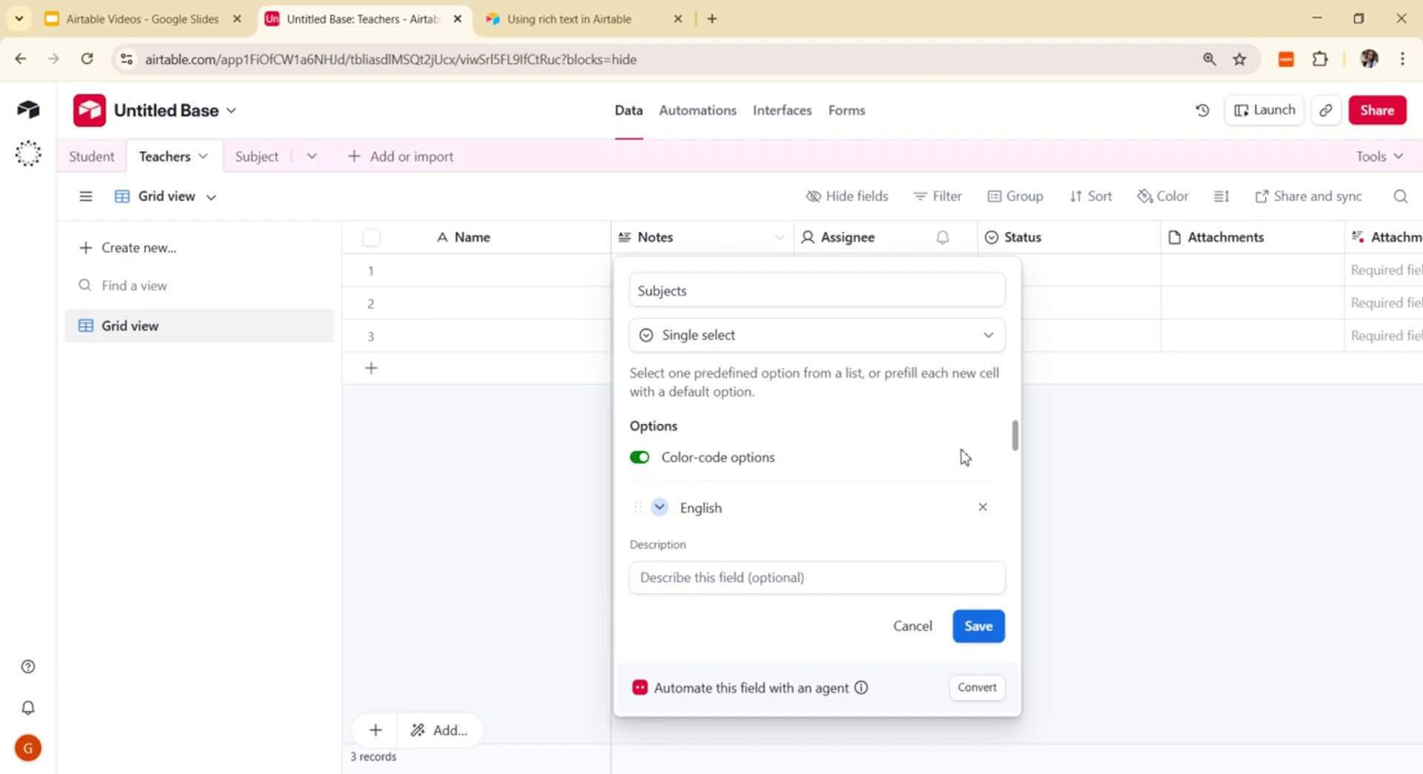
pyautogui.moveTo(1018, 443); pyautogui.dragTo(1027, 510)
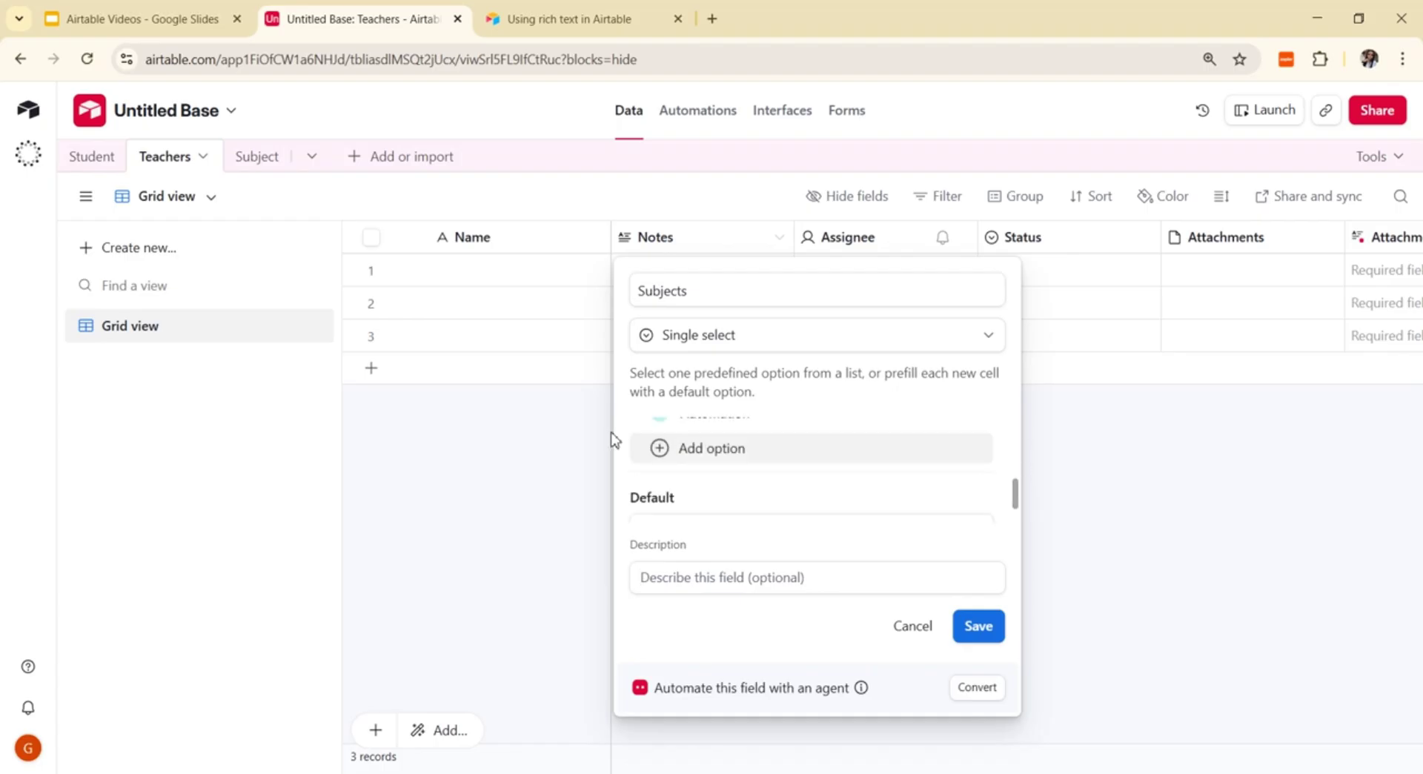
pyautogui.click(657, 449)
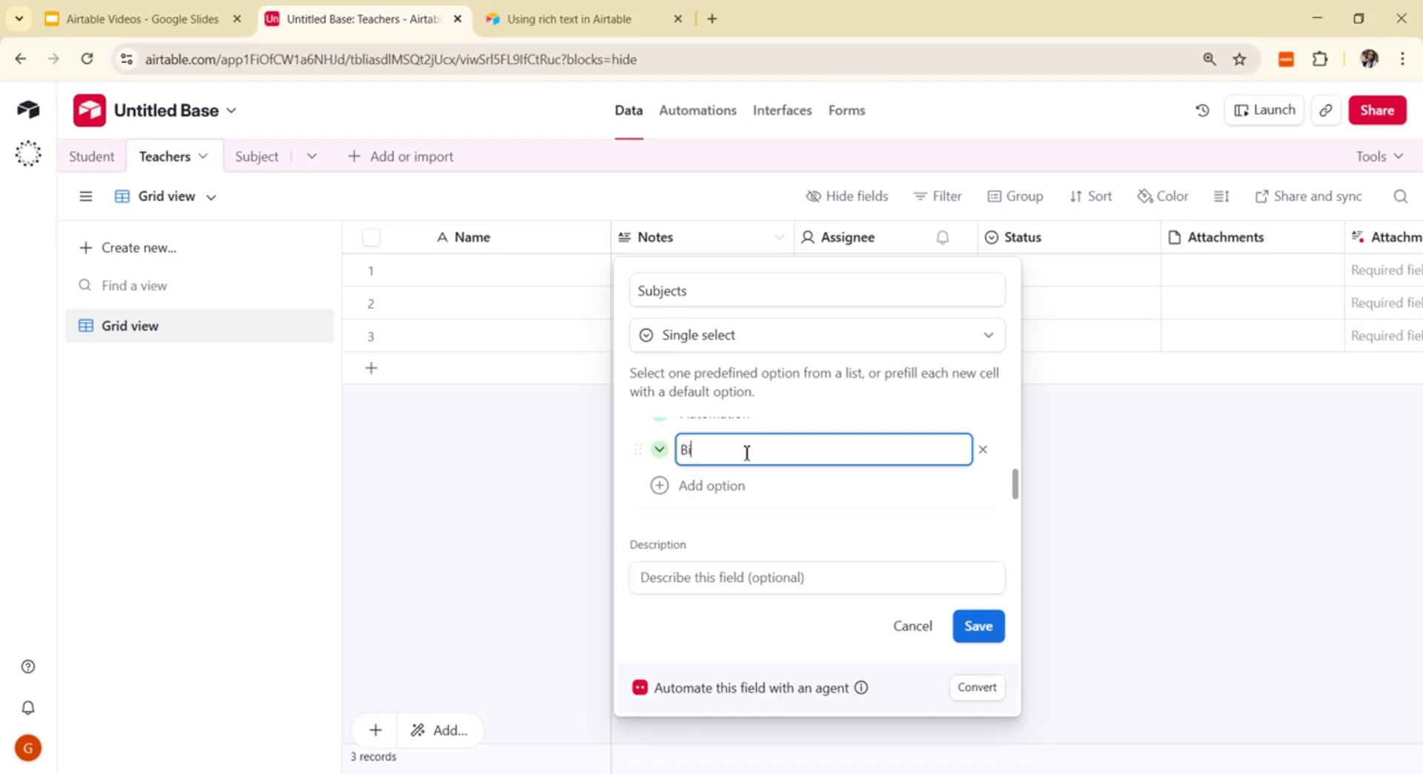
# Step: Finish the Biology option and save the Subjects single-select field
pyautogui.write('y')
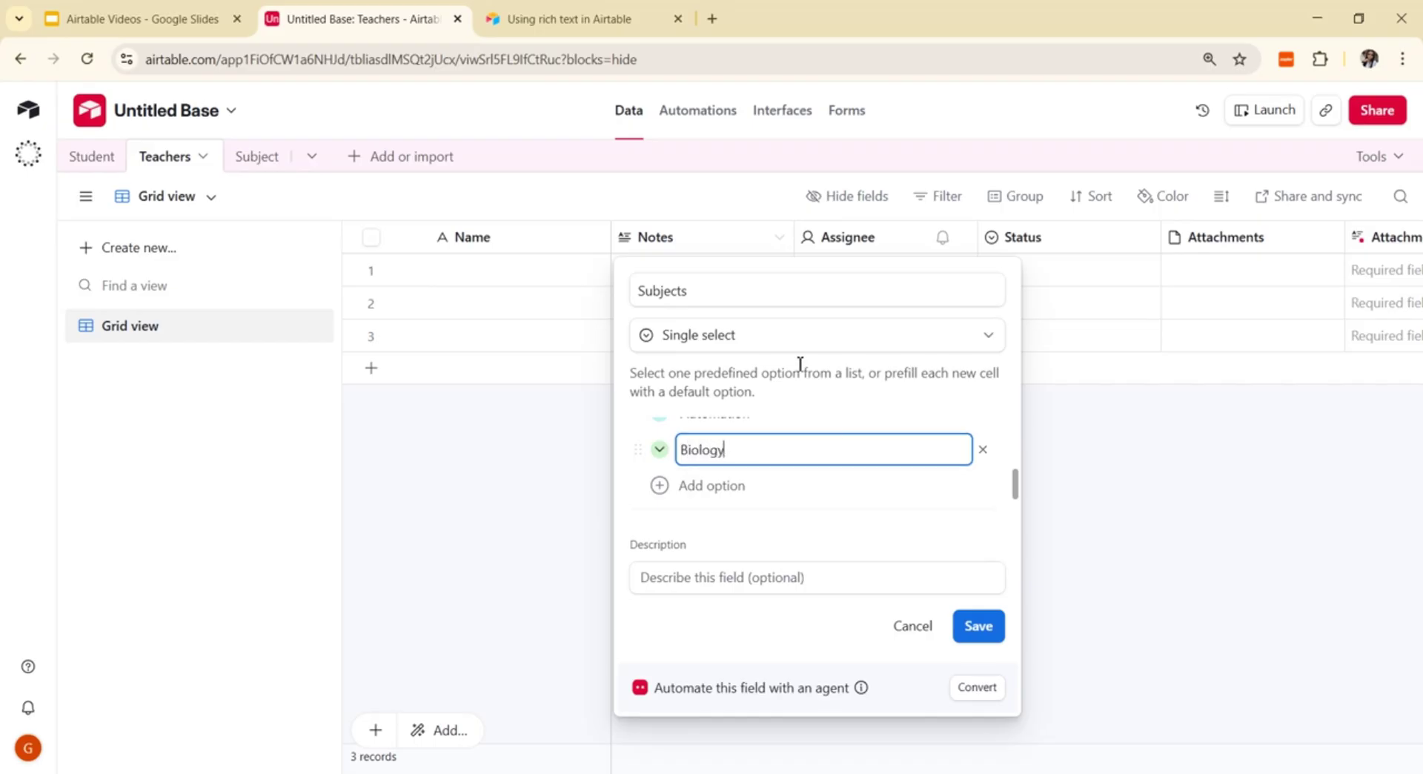
pyautogui.click(974, 629)
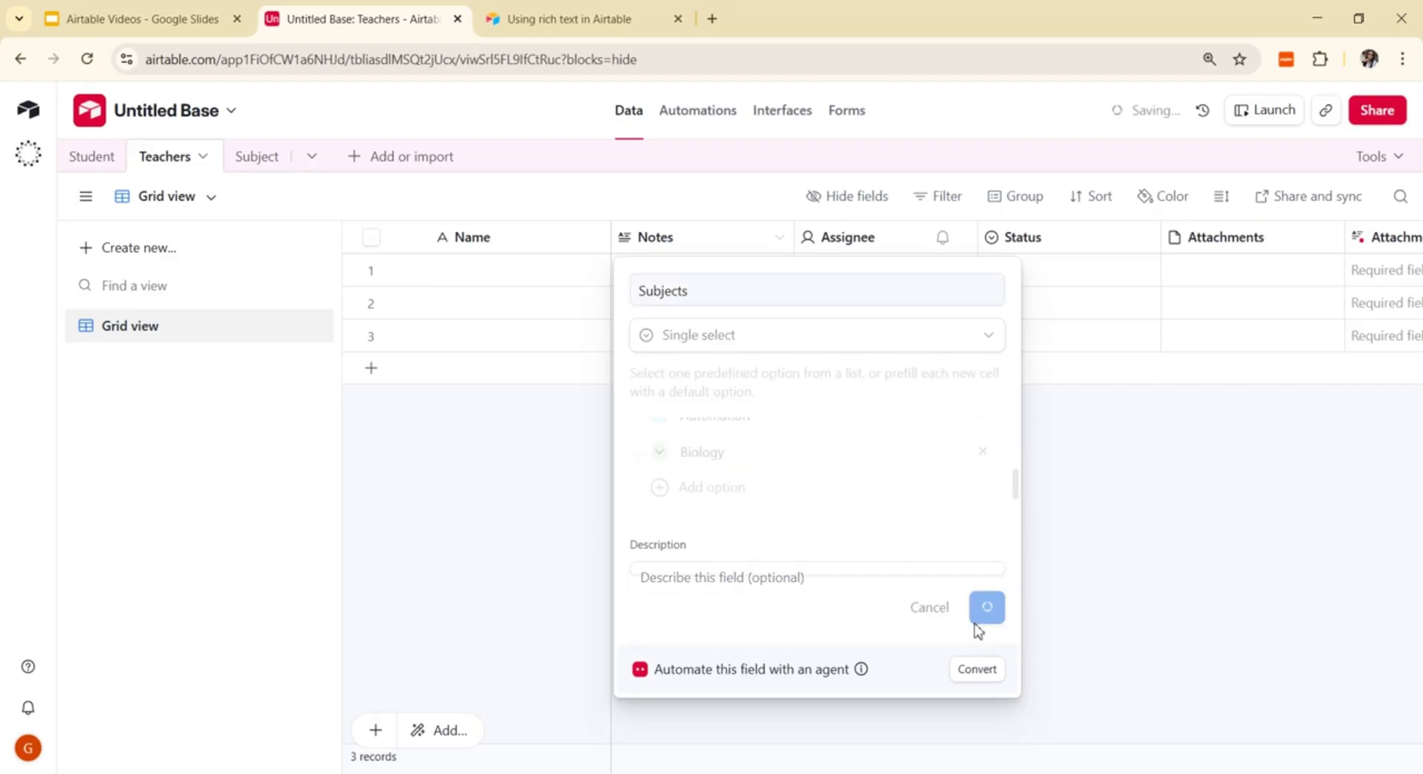
pyautogui.click(561, 275)
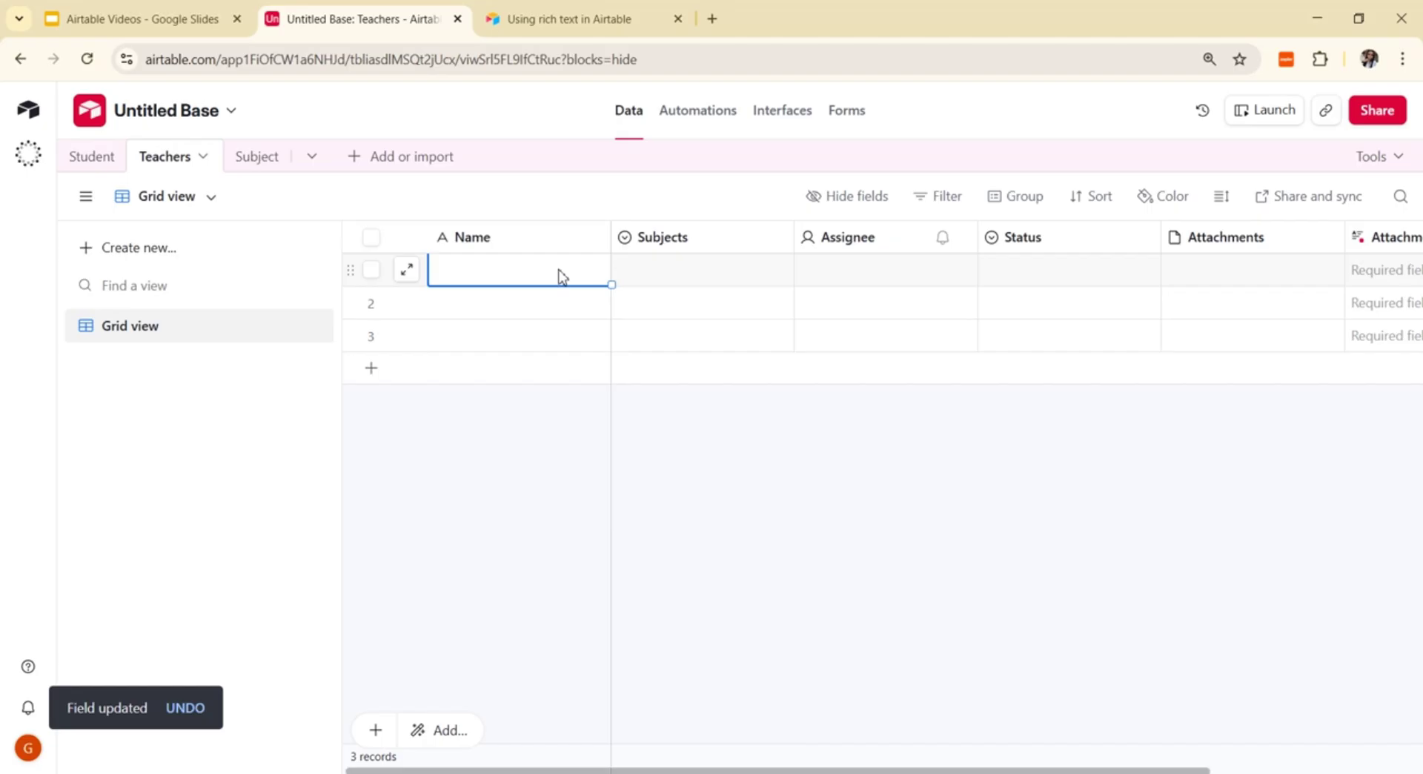
# Step: Type a teacher's name into each of the first three Name cells
pyautogui.write('g')
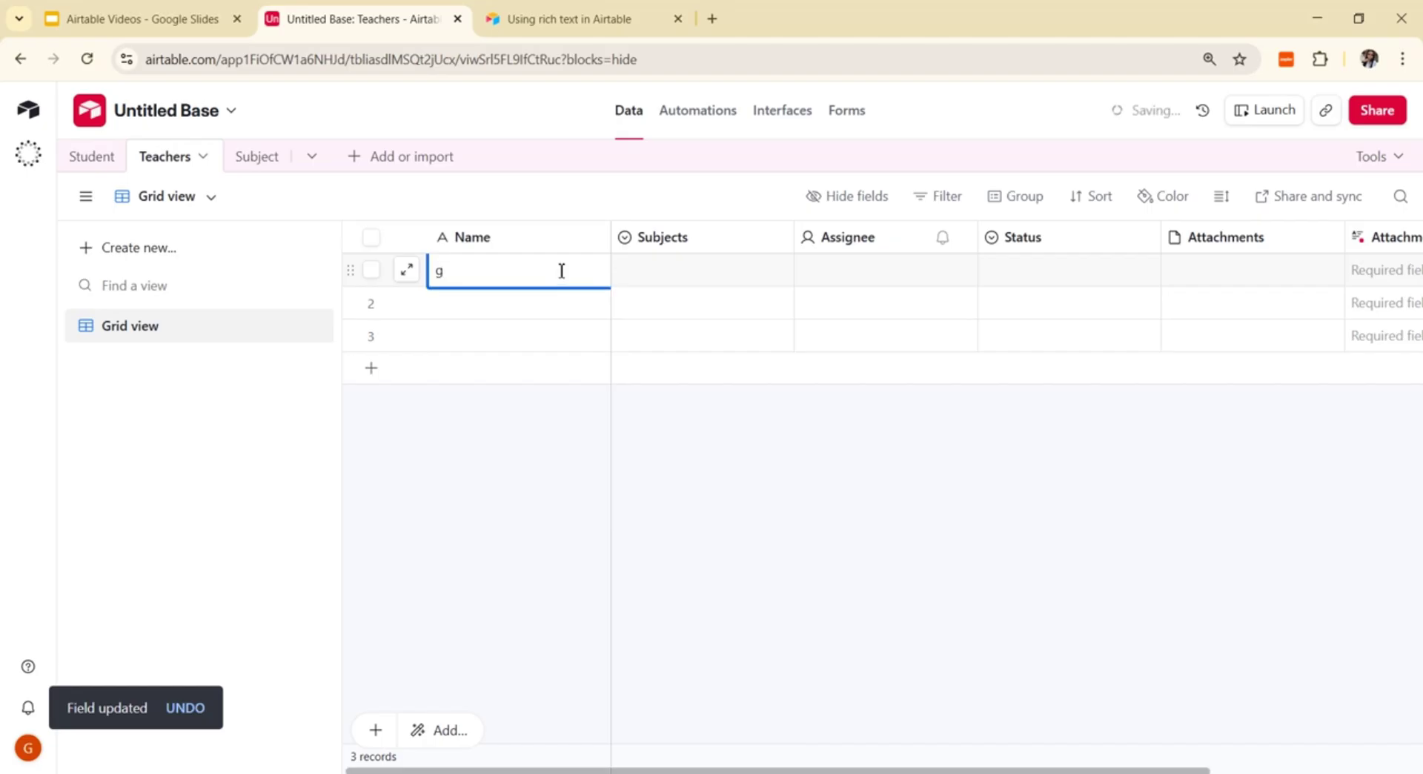
pyautogui.press('BackSpace')
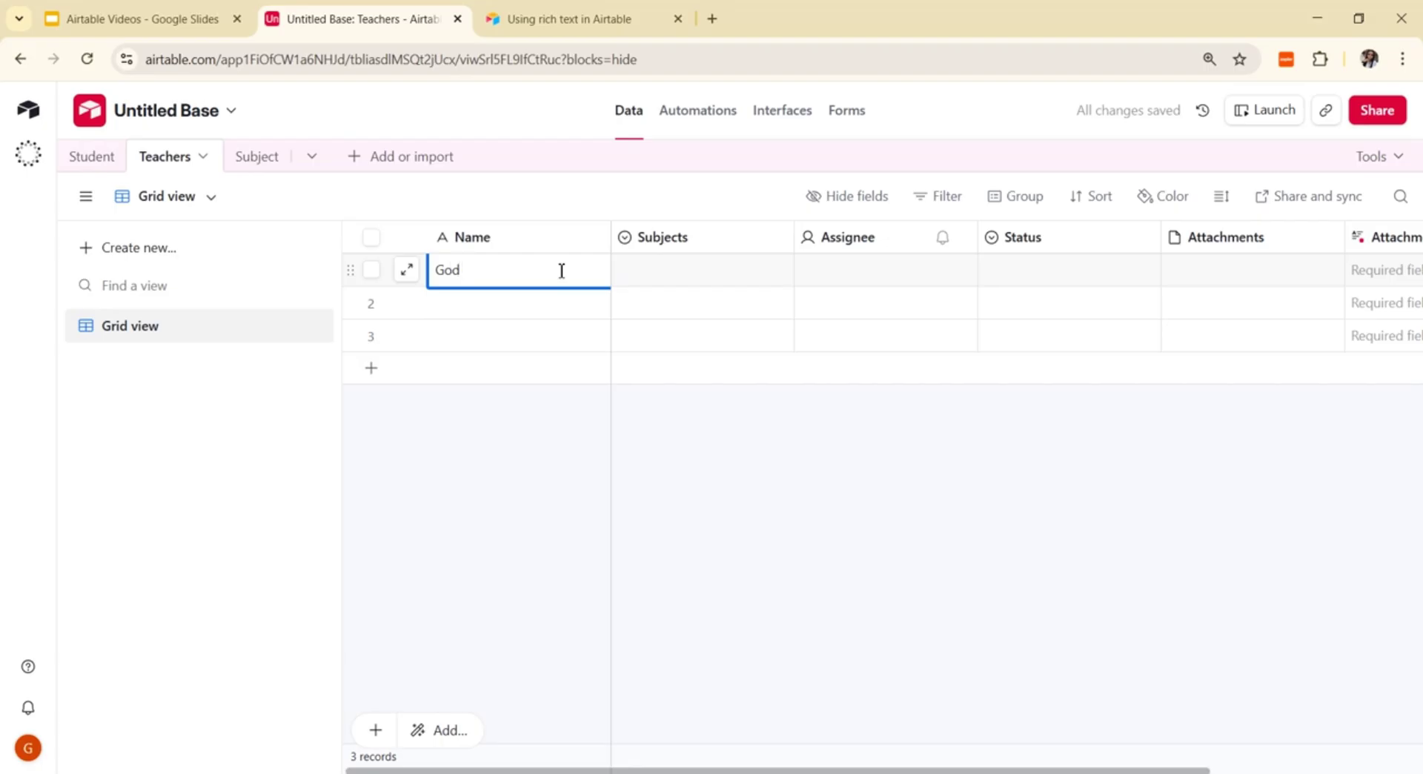
pyautogui.write('Godsent')
pyautogui.click(528, 310)
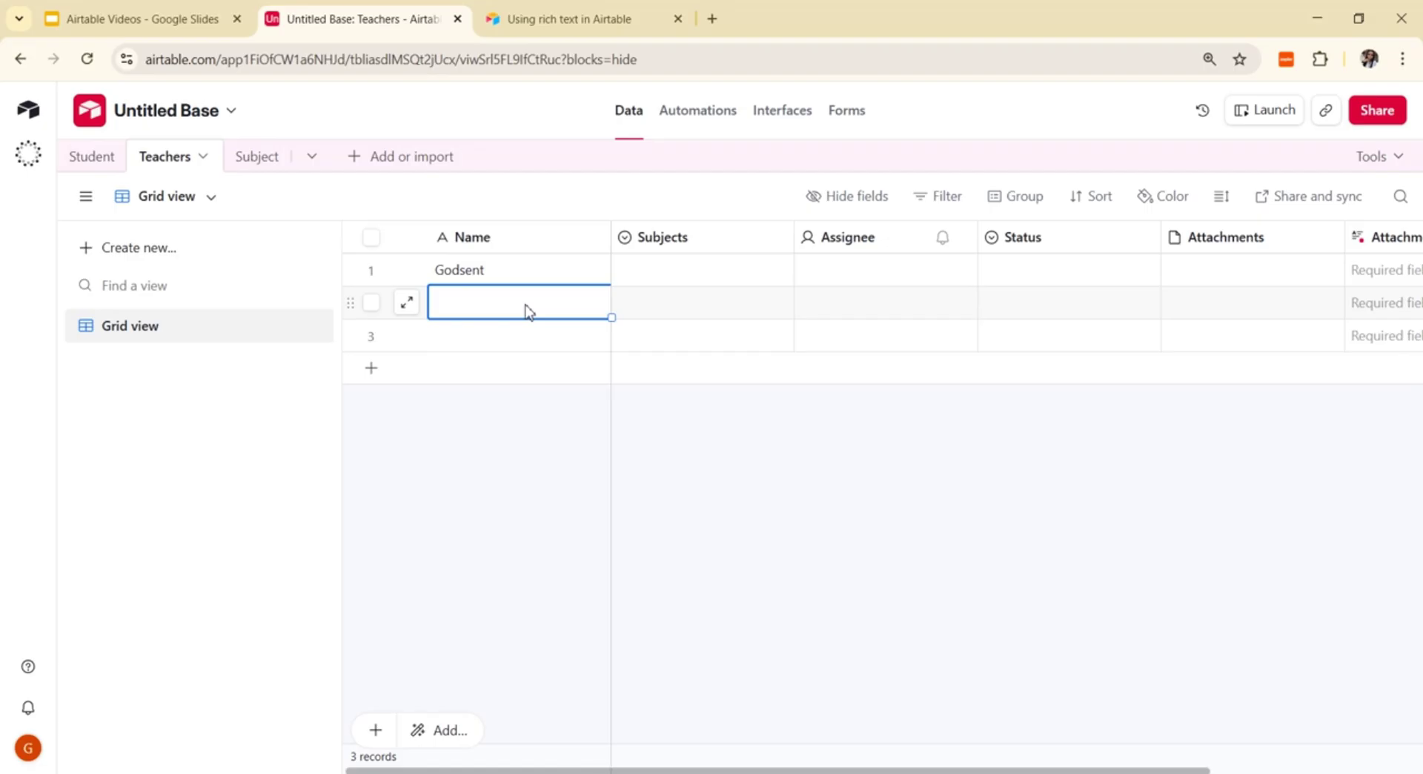
pyautogui.write('Mary')
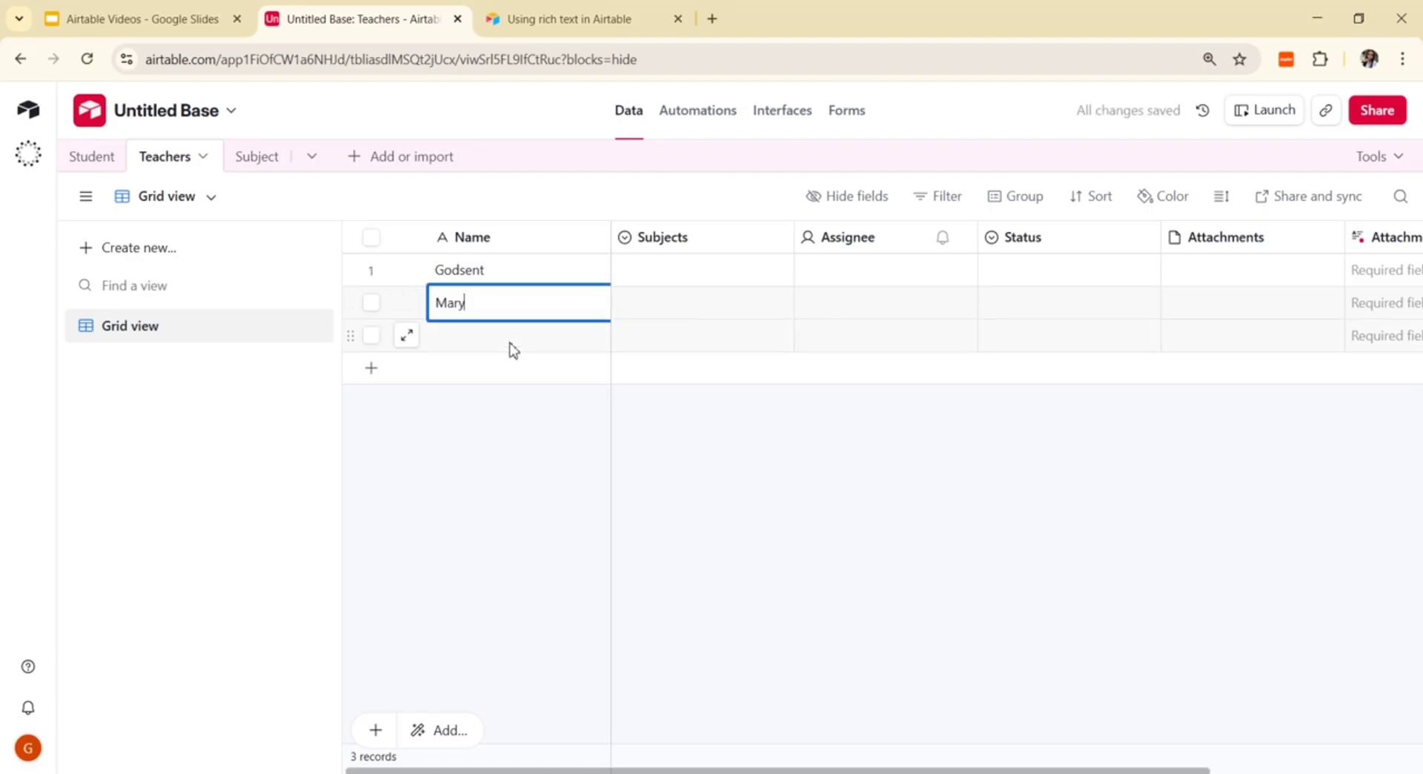
pyautogui.click(513, 341)
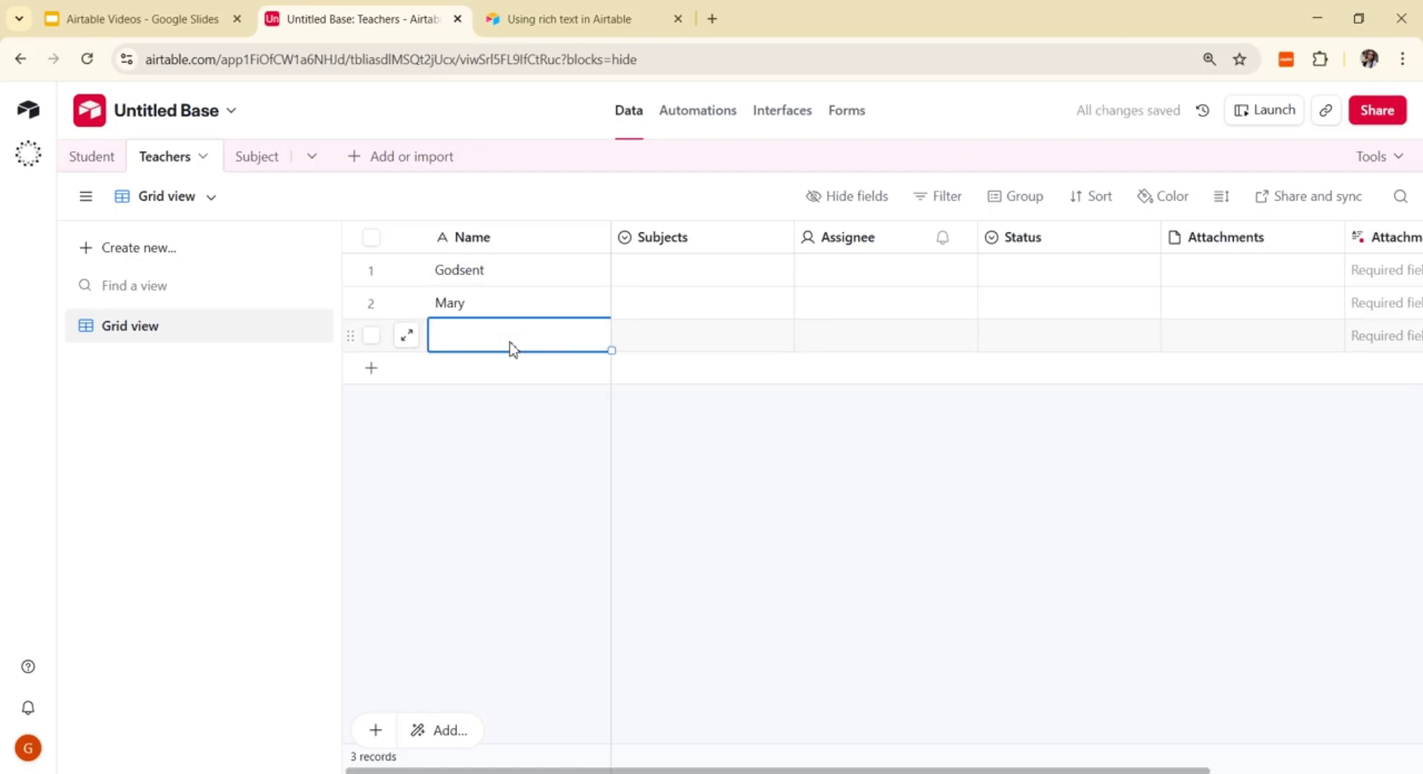
pyautogui.write('GIF')
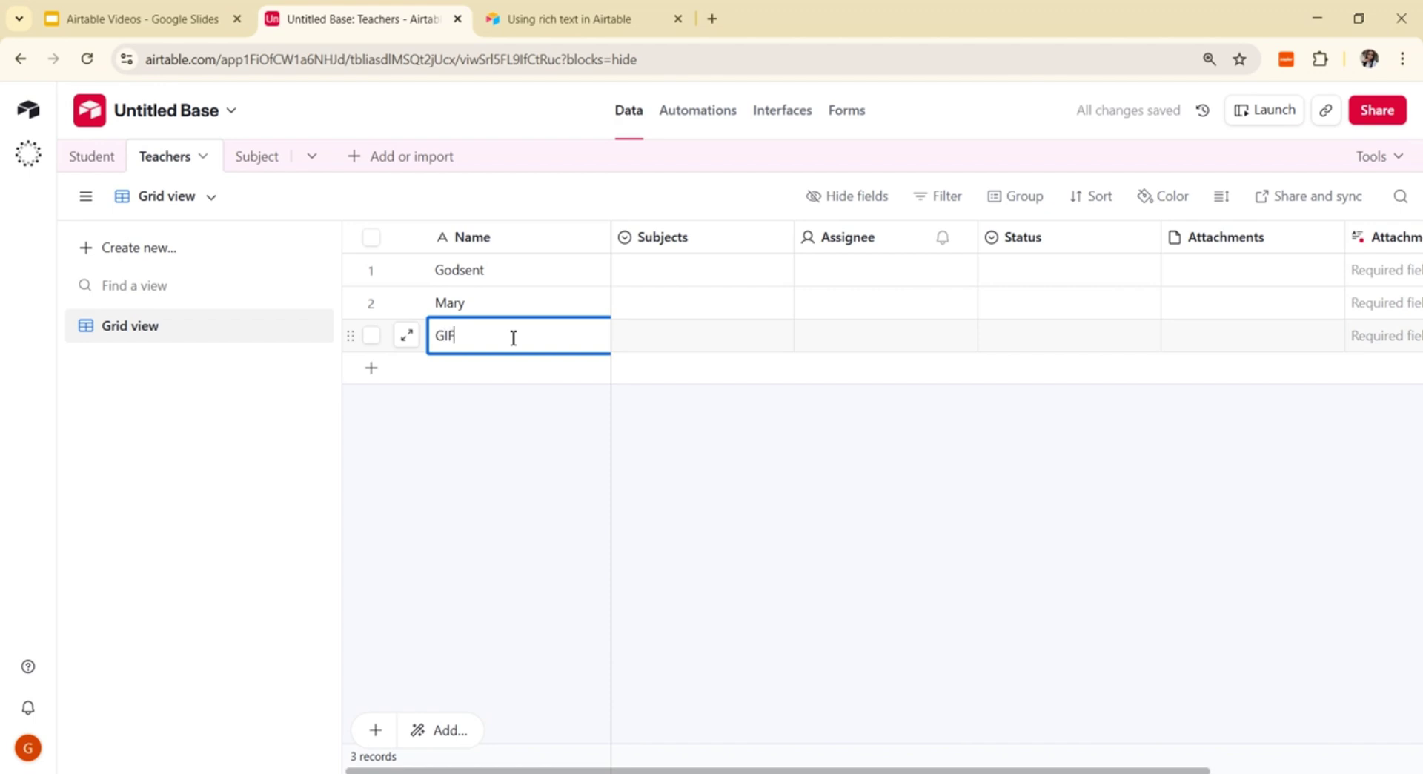
pyautogui.write('T')
pyautogui.click(503, 375)
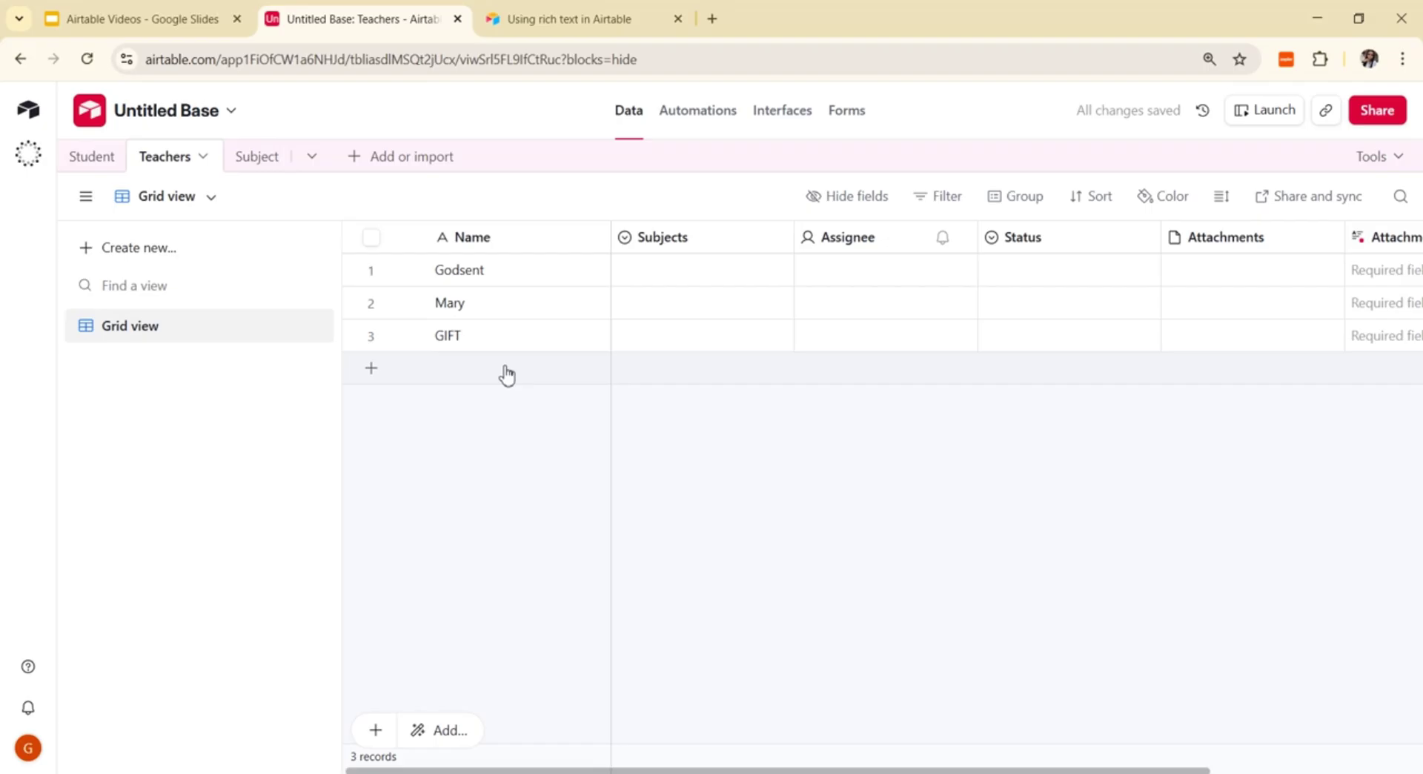
# Step: Add a fourth teacher record and enter its name
pyautogui.click(508, 368)
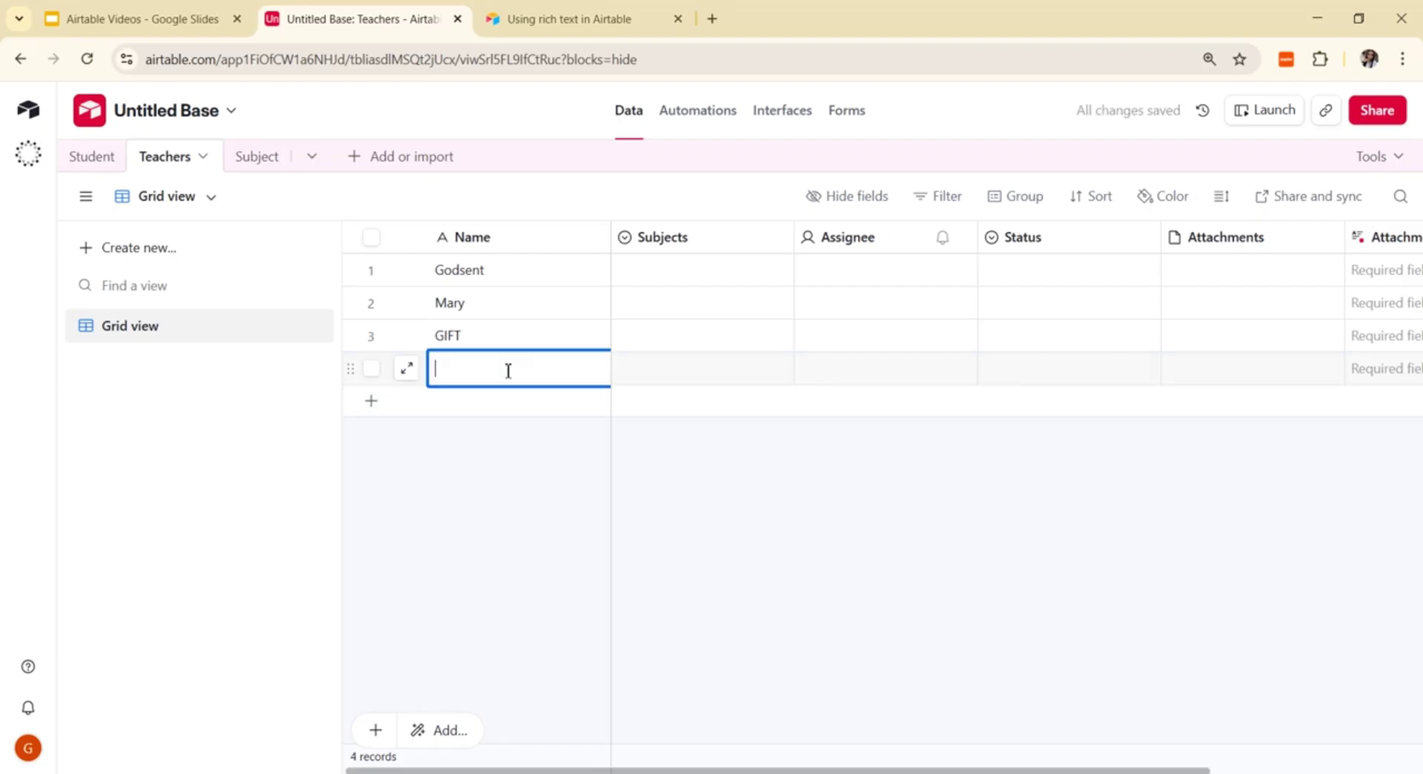
pyautogui.write('Chioma')
pyautogui.click(524, 460)
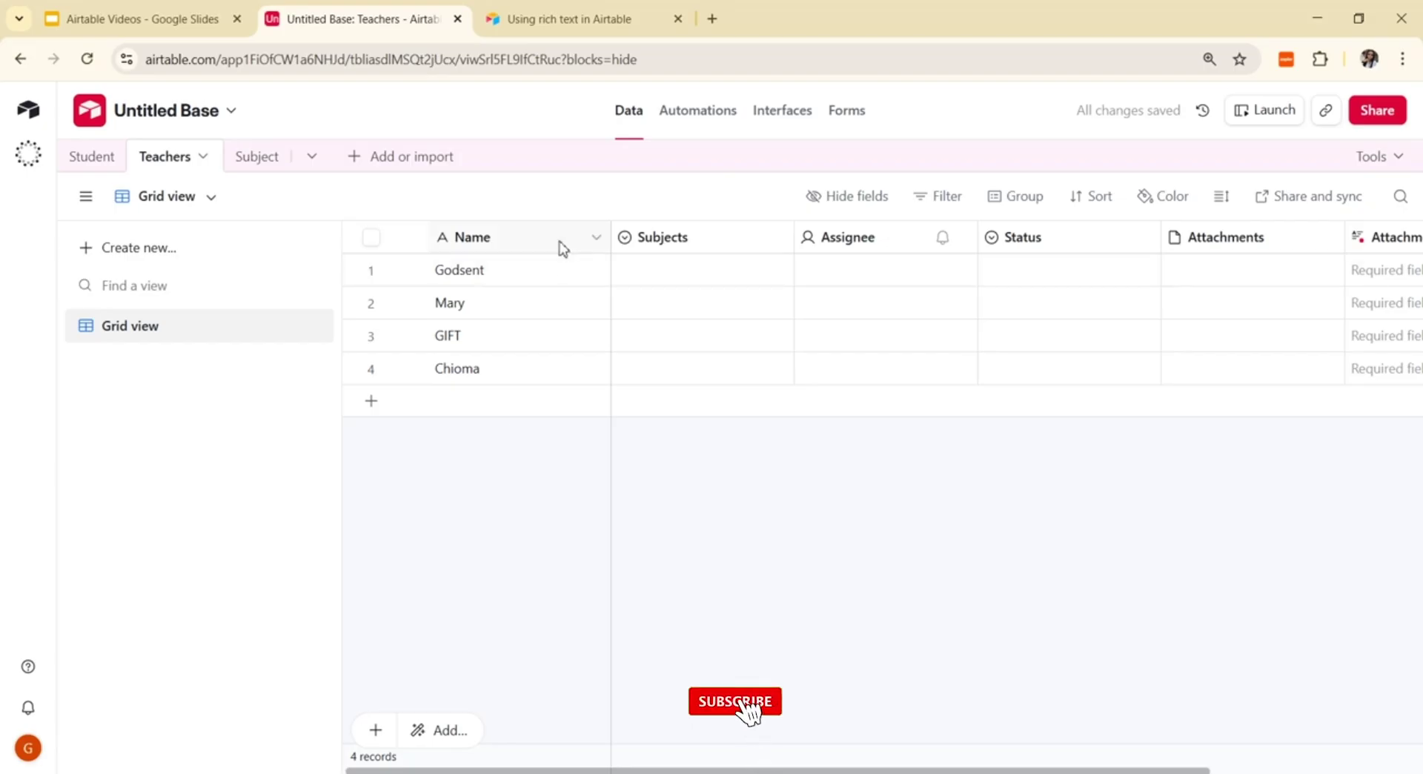
# Step: Assign Automation, English, Biology and Maths to teacher rows 1–4 in the Subjects column
pyautogui.click(728, 274)
pyautogui.click(728, 272)
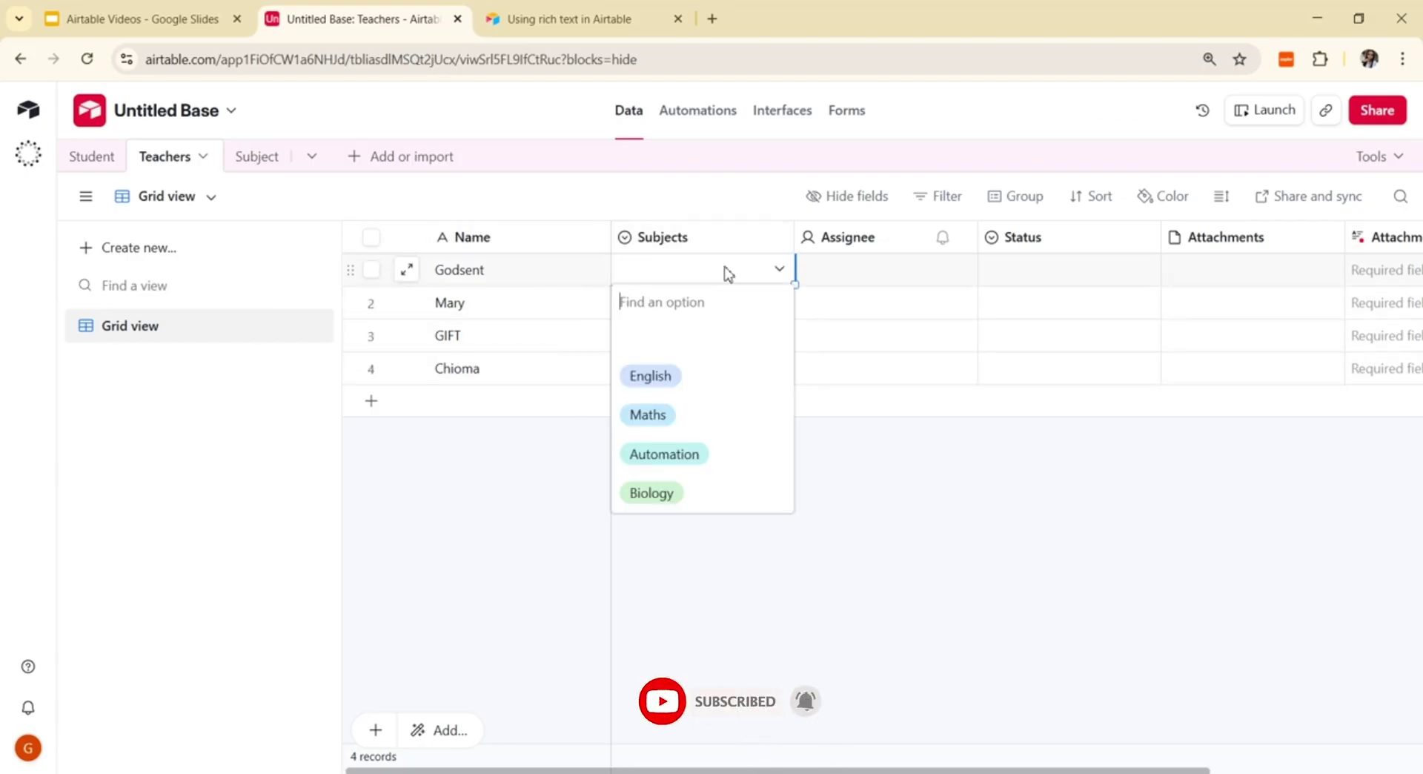
pyautogui.click(679, 455)
pyautogui.click(682, 301)
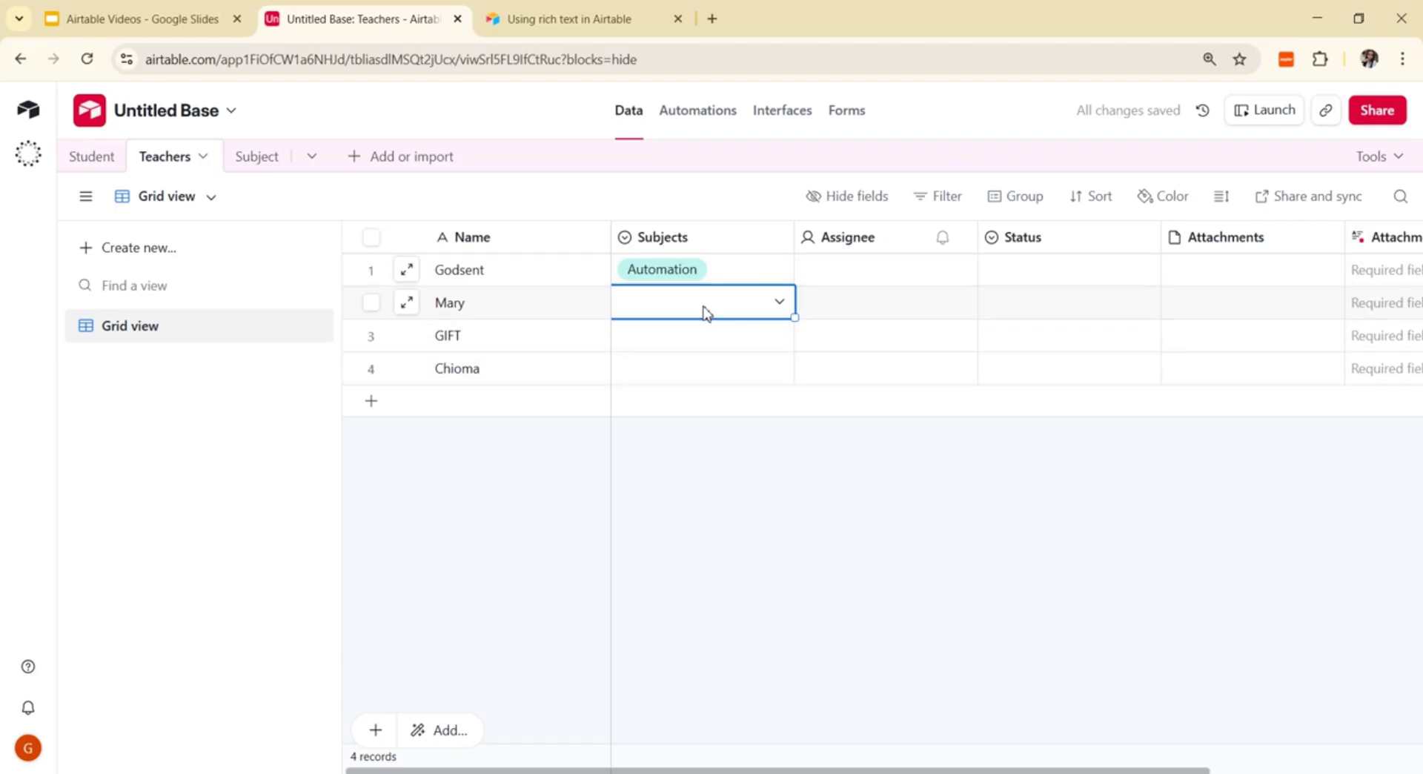
pyautogui.click(704, 311)
pyautogui.click(652, 410)
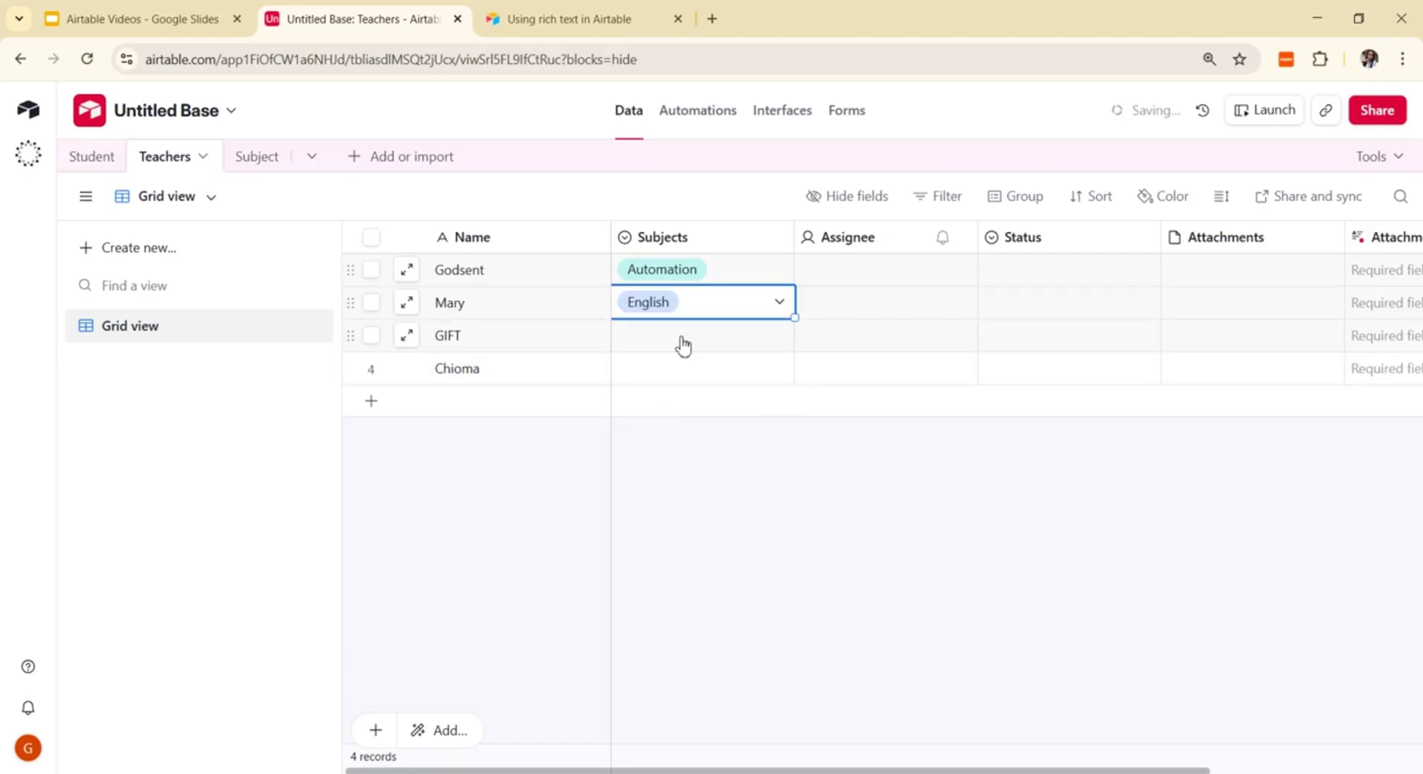
pyautogui.click(681, 345)
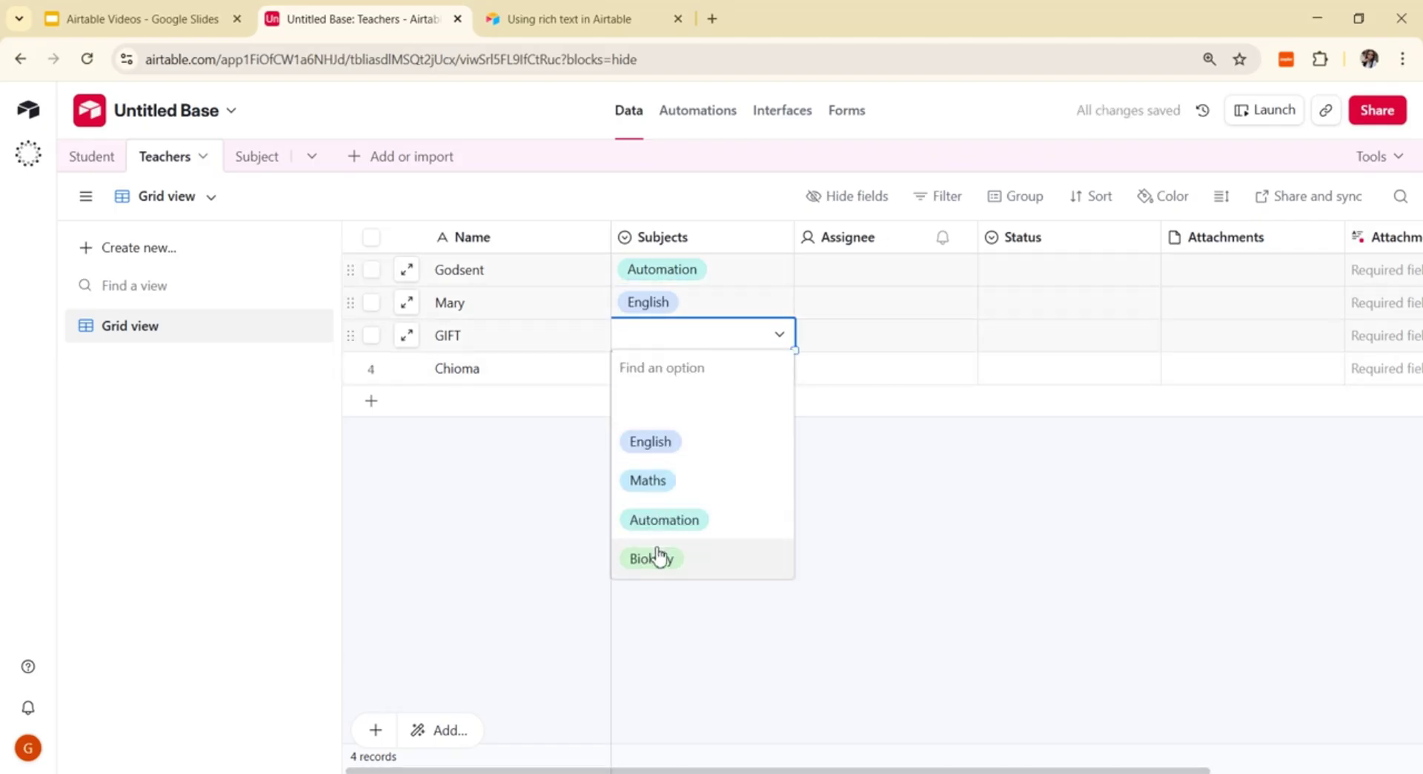
pyautogui.click(653, 561)
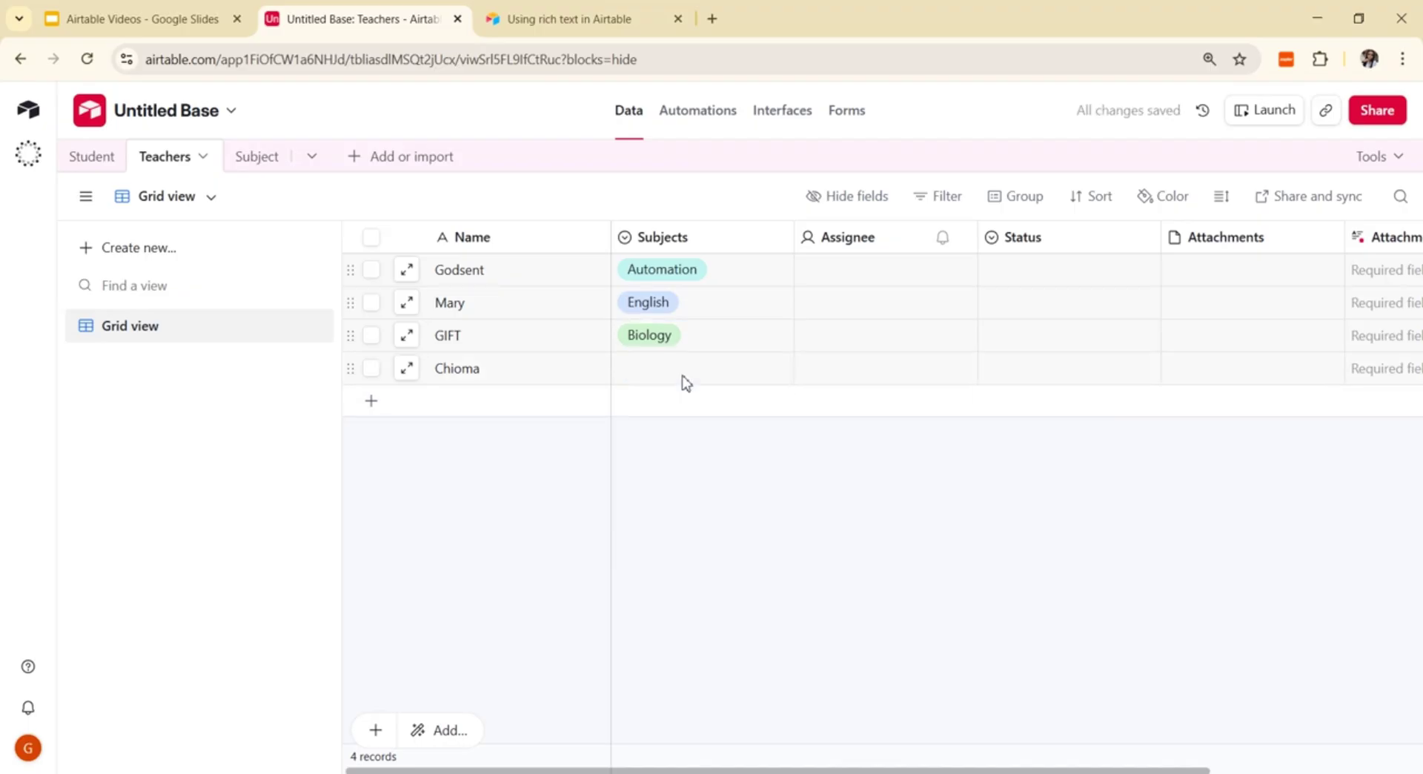
pyautogui.click(683, 378)
pyautogui.click(687, 379)
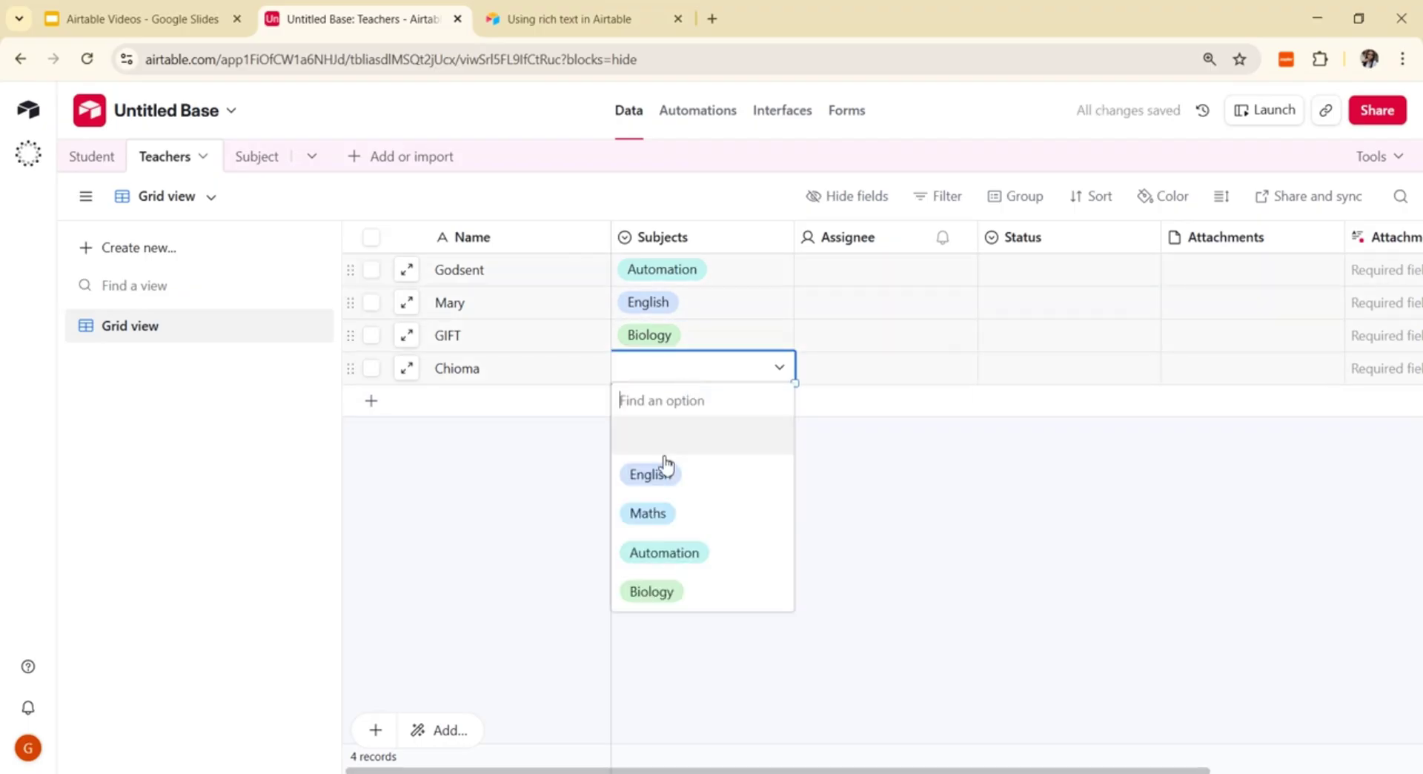
pyautogui.click(656, 518)
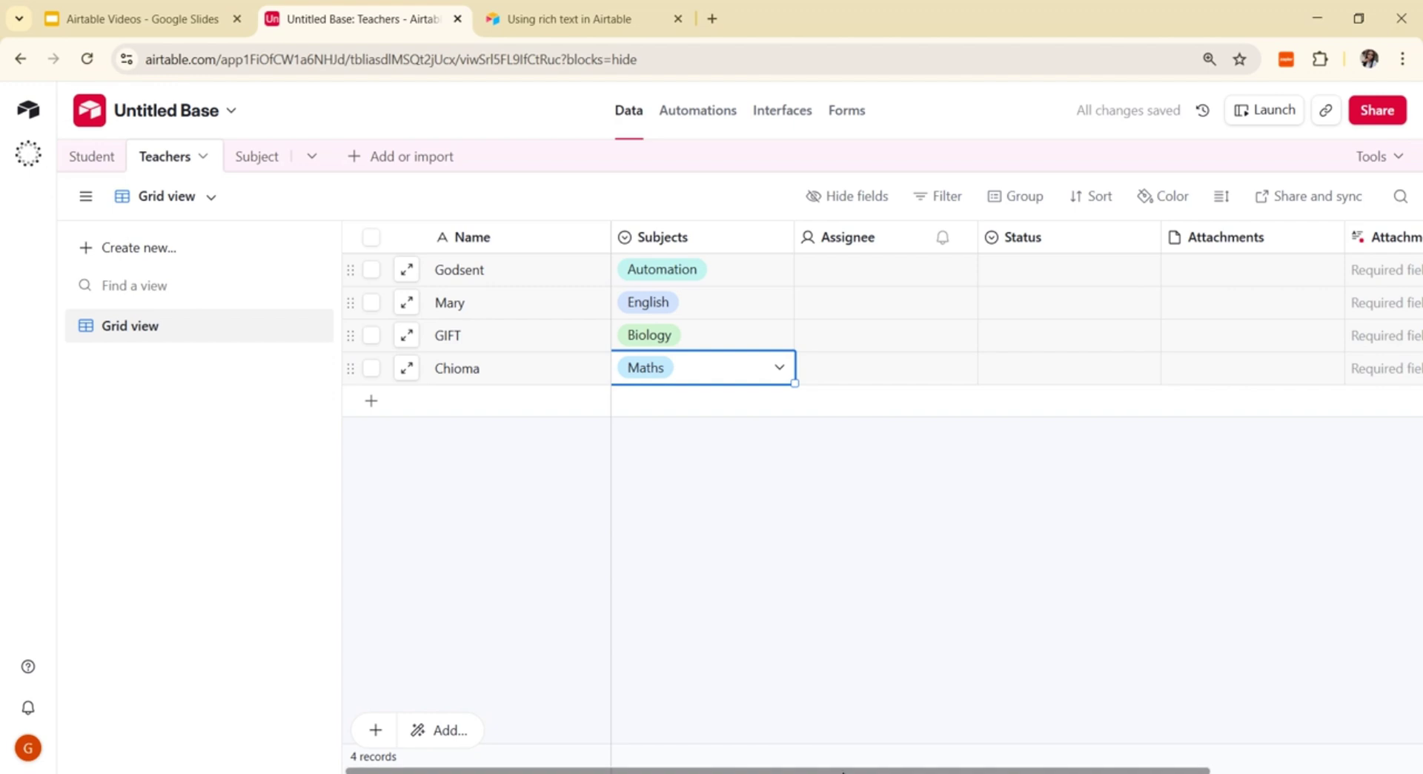
# Step: Switch to the Student table and delete the Subject table, confirming the deletion
pyautogui.click(92, 157)
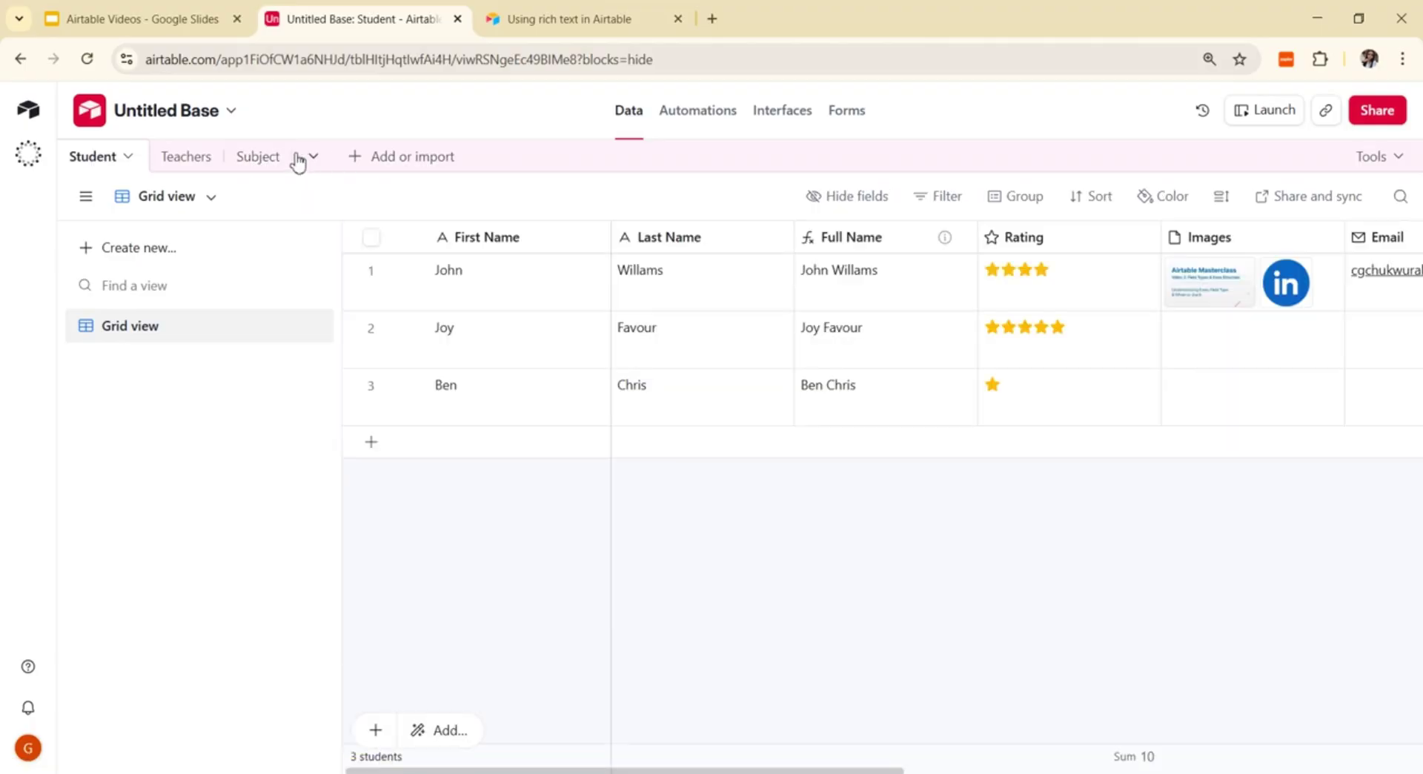
pyautogui.click(297, 161)
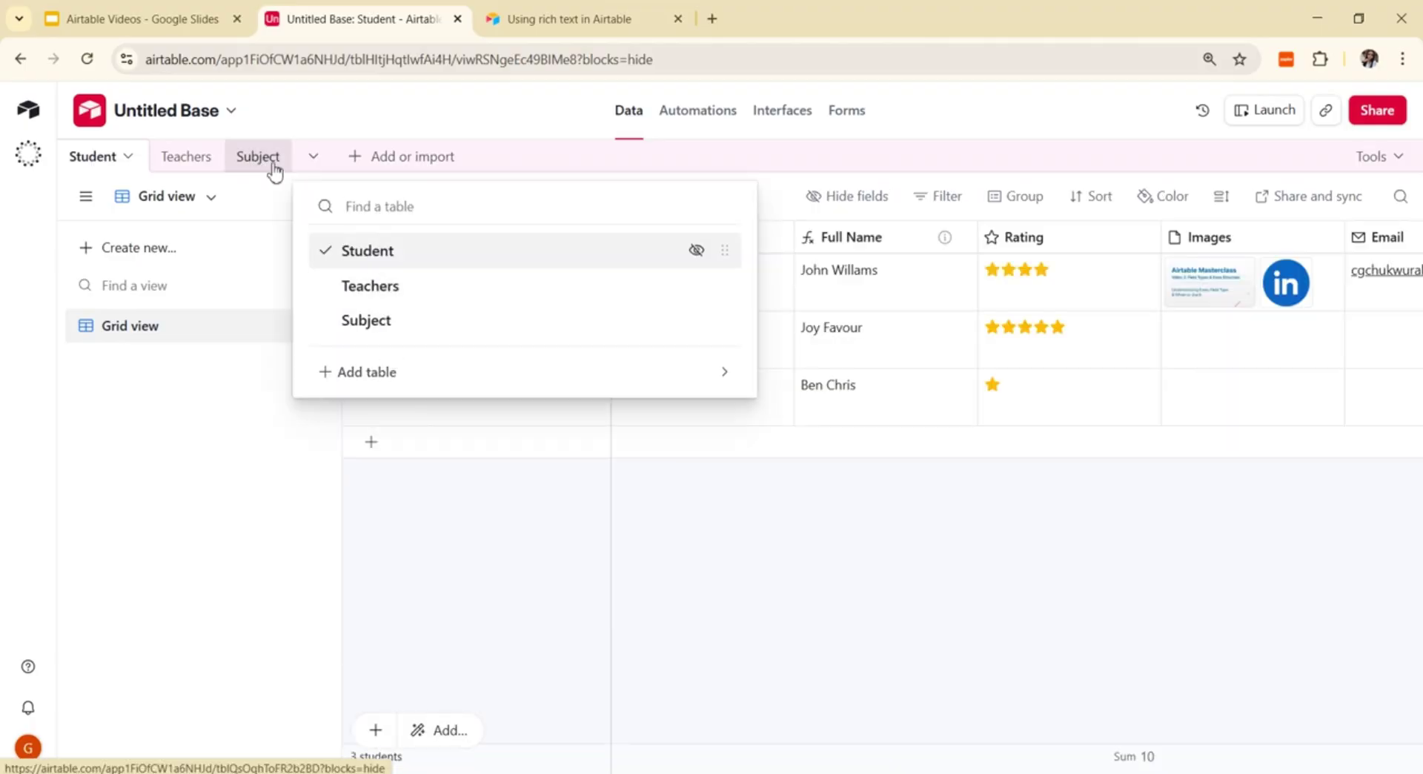
pyautogui.click(315, 158)
pyautogui.click(316, 160)
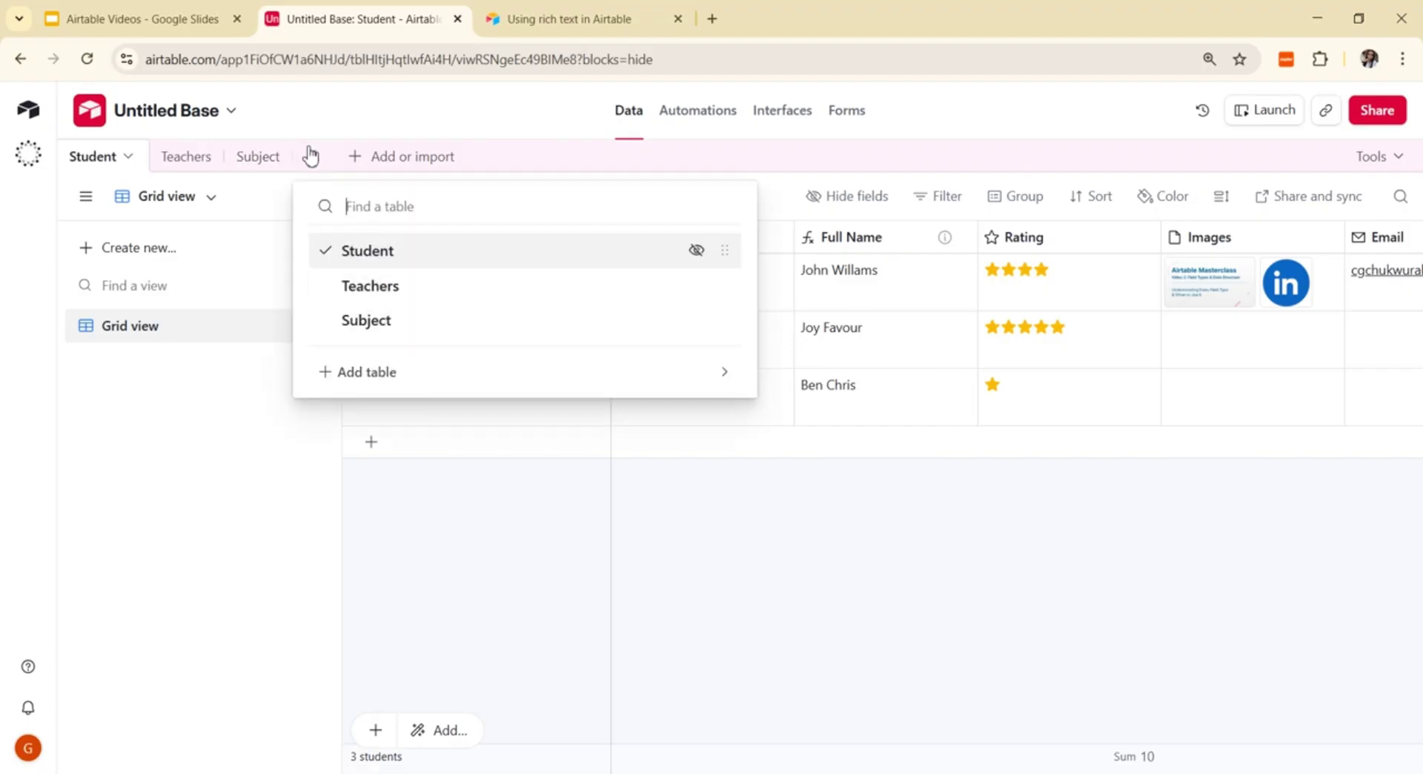
pyautogui.rightClick(267, 158)
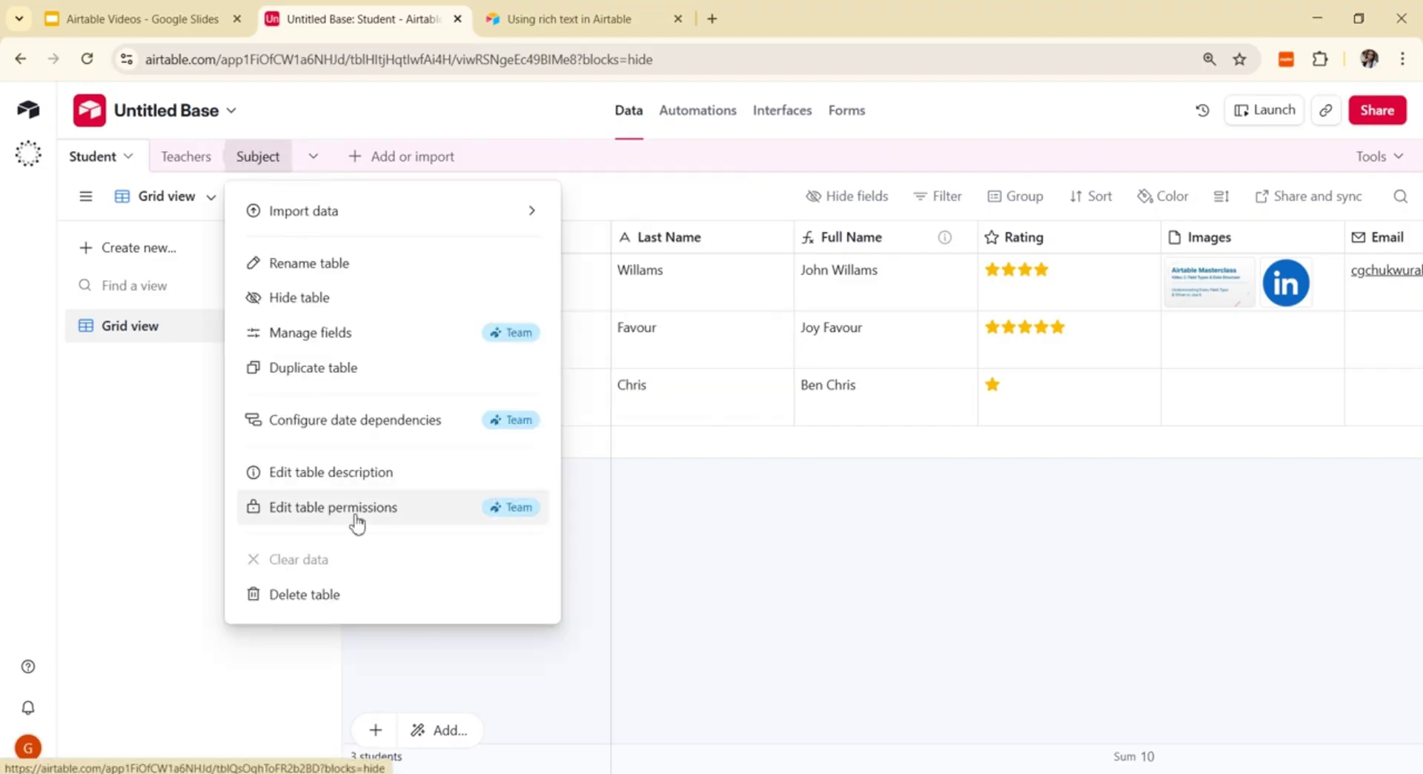
pyautogui.click(334, 598)
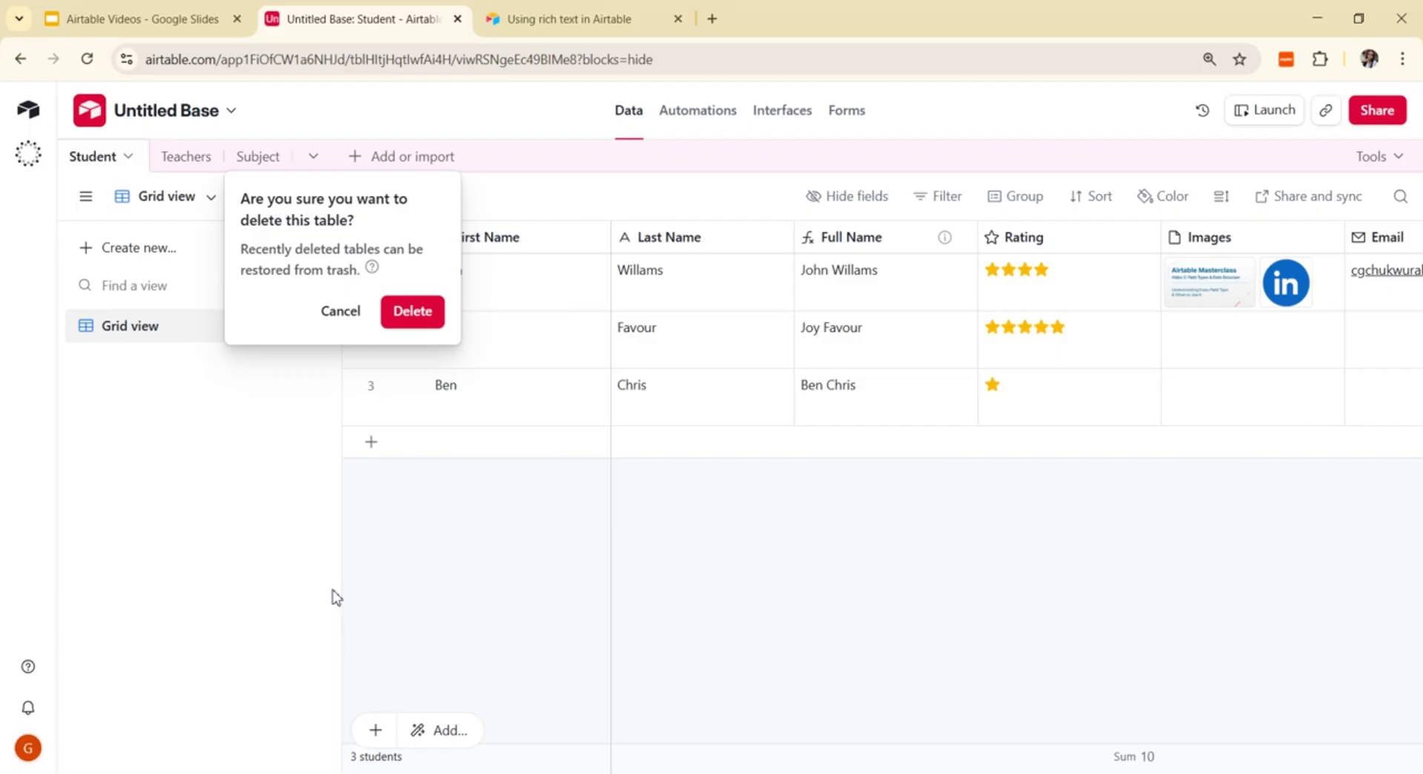
pyautogui.click(415, 313)
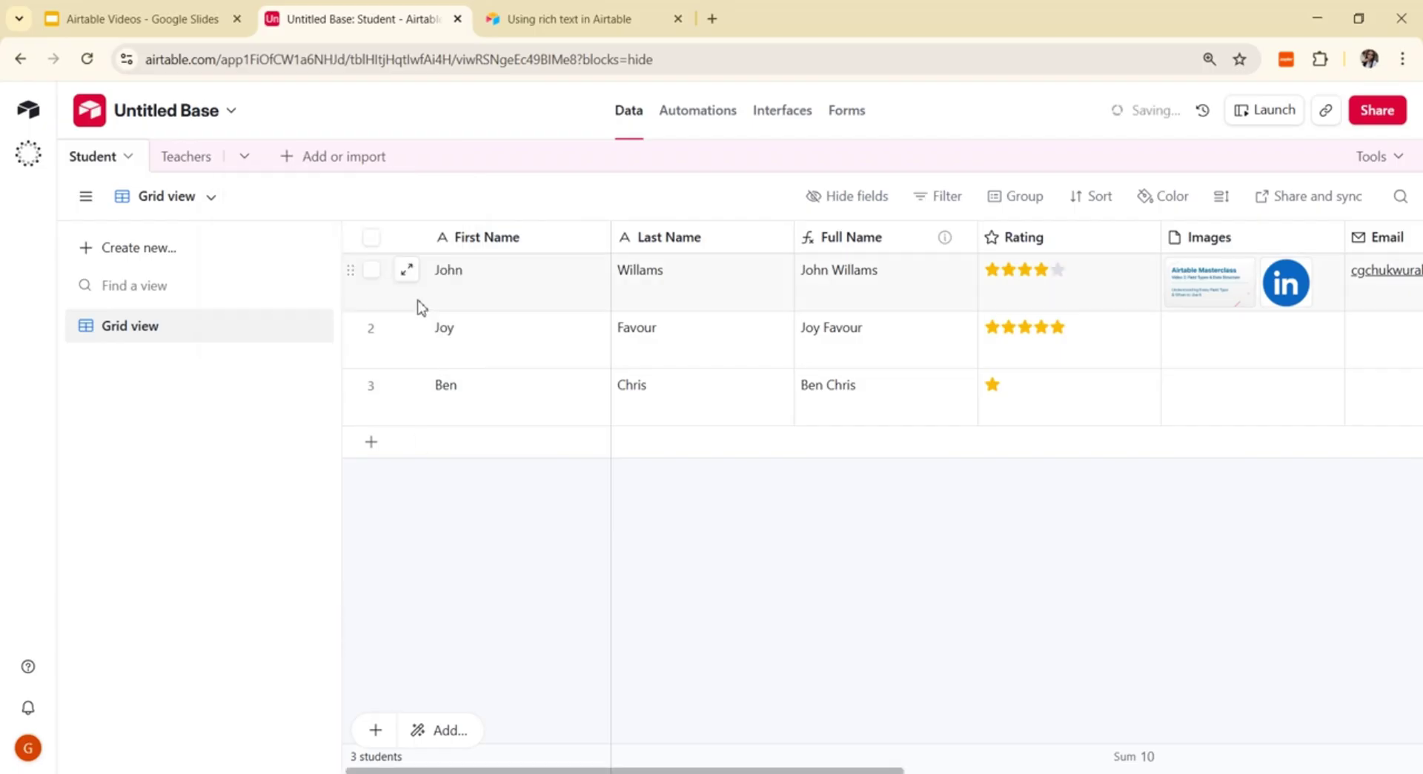
pyautogui.click(133, 157)
pyautogui.moveTo(131, 214)
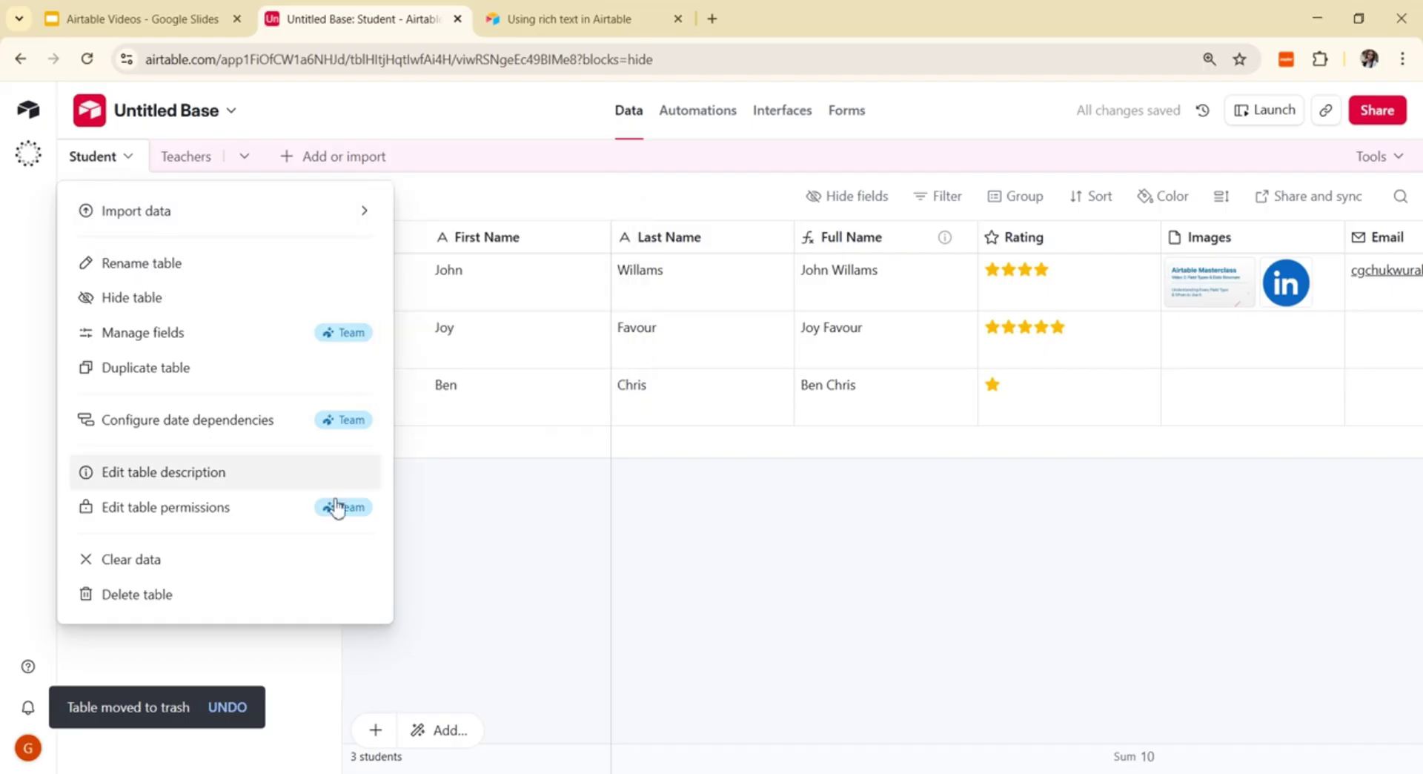
# Step: Delete the Total Price field, leaving Price as the Student table's last column
pyautogui.click(539, 713)
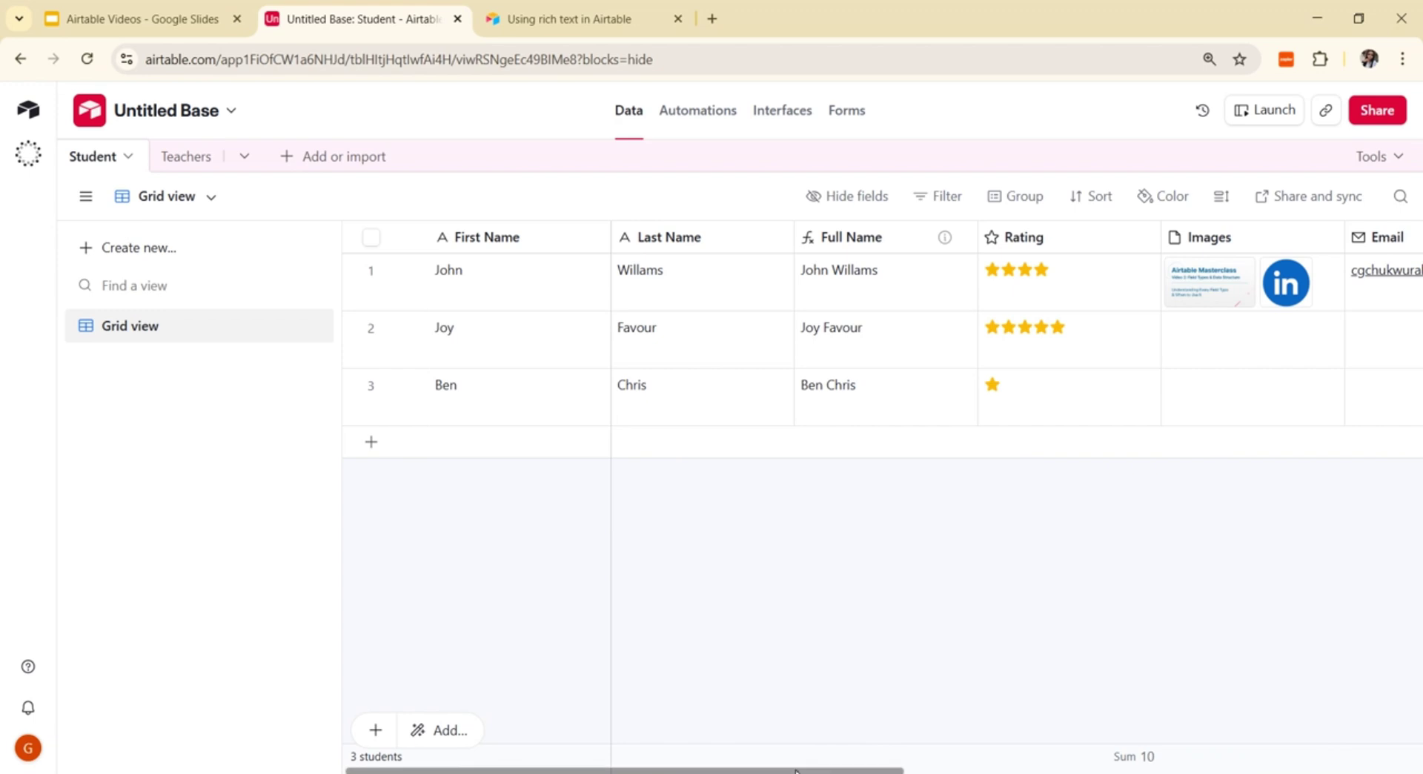
pyautogui.hscroll(10, 1270, 447)
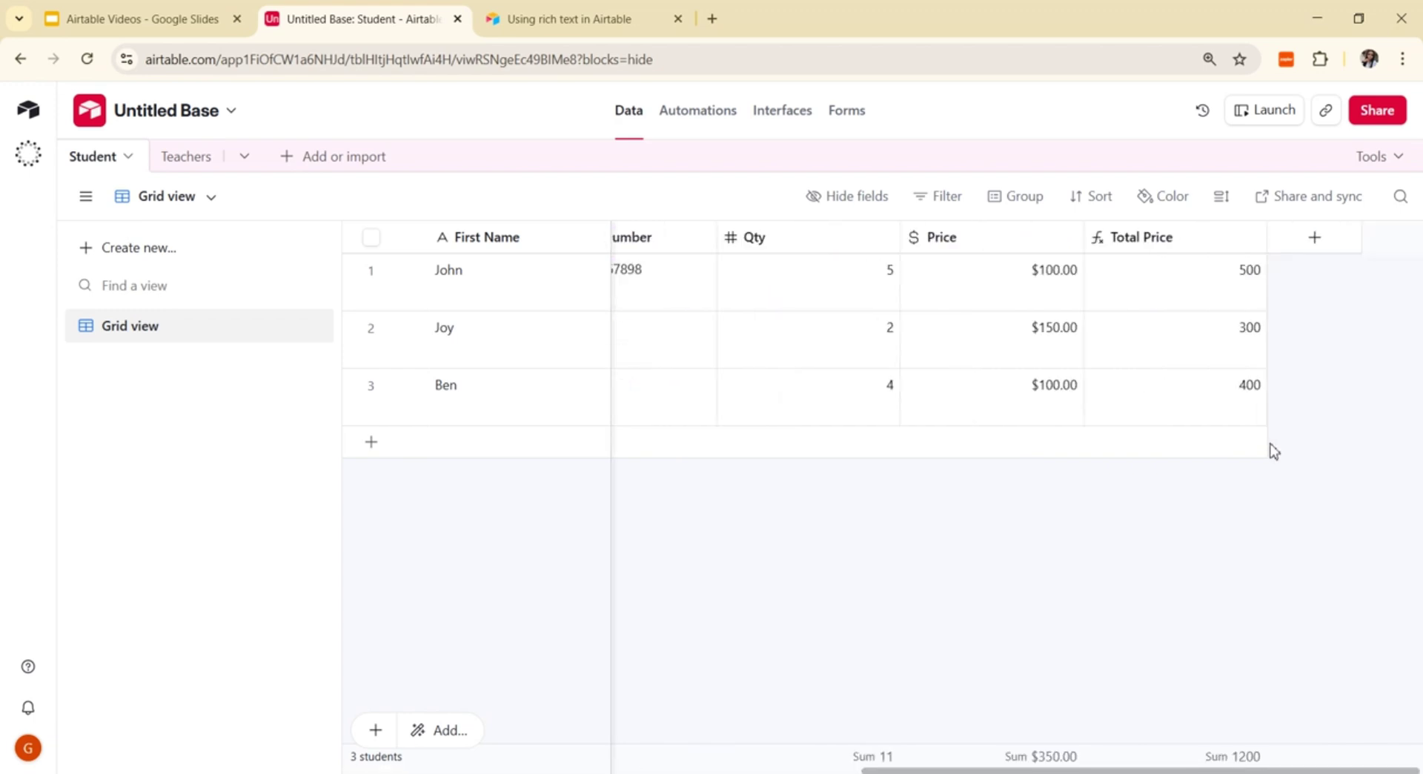
pyautogui.click(1253, 243)
pyautogui.scroll(-2, 1185, 677)
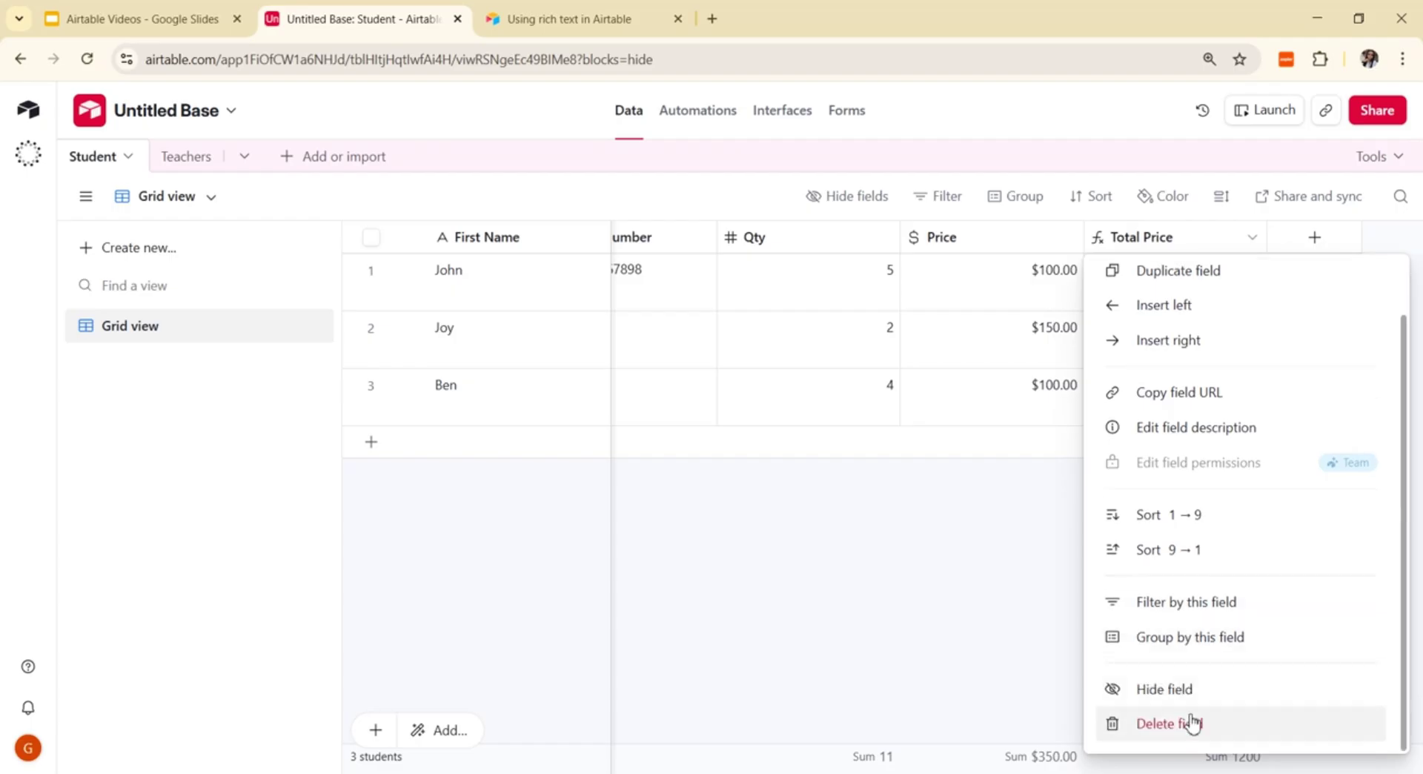
pyautogui.click(1195, 723)
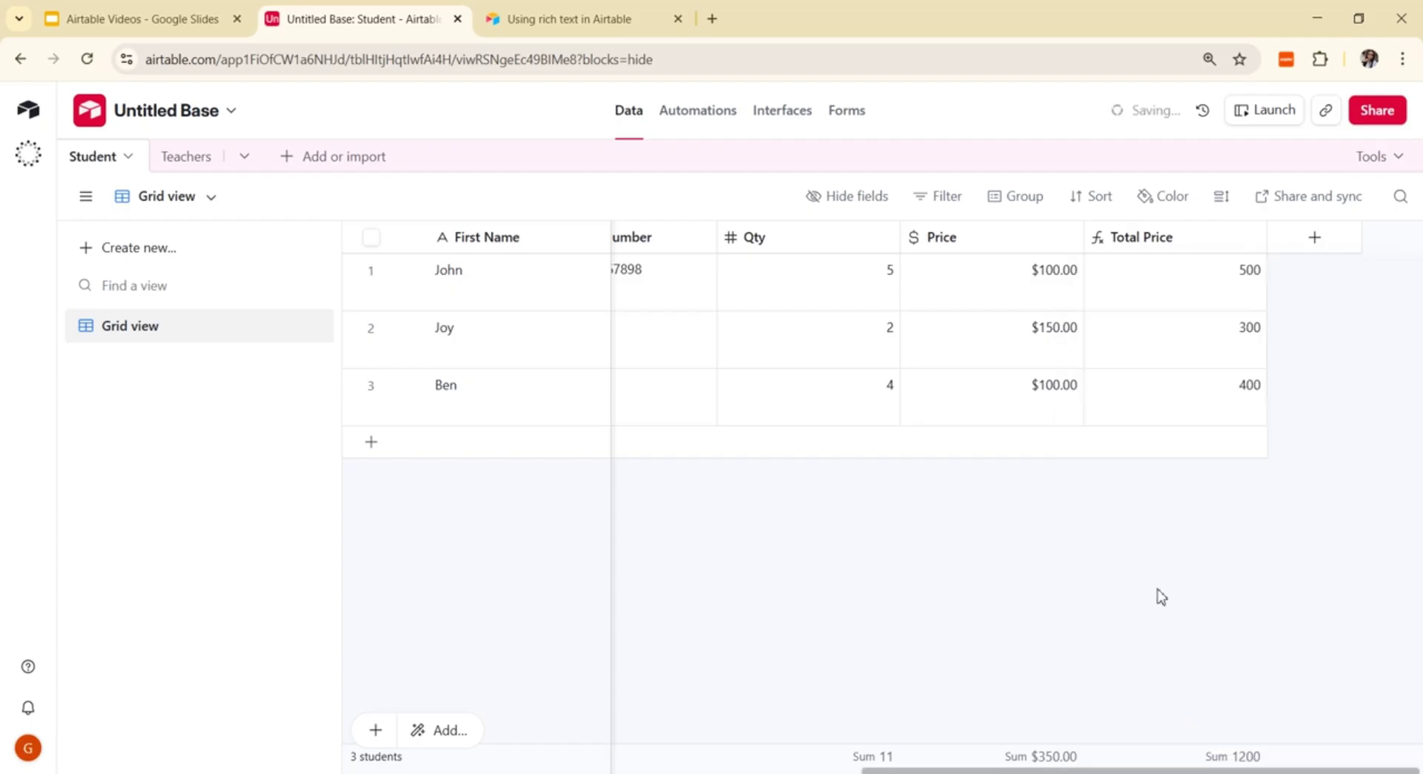
pyautogui.click(1250, 239)
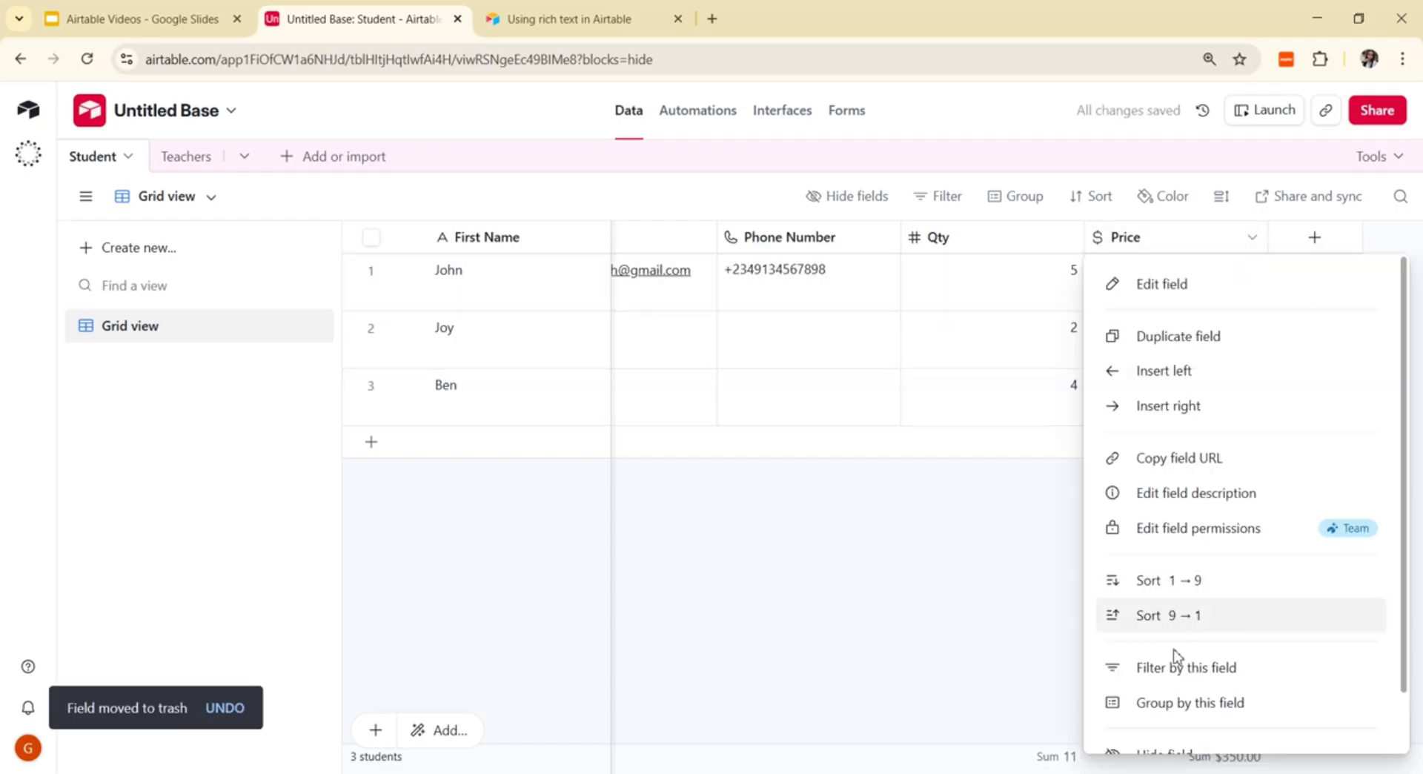
pyautogui.scroll(-2, 1178, 667)
pyautogui.click(871, 639)
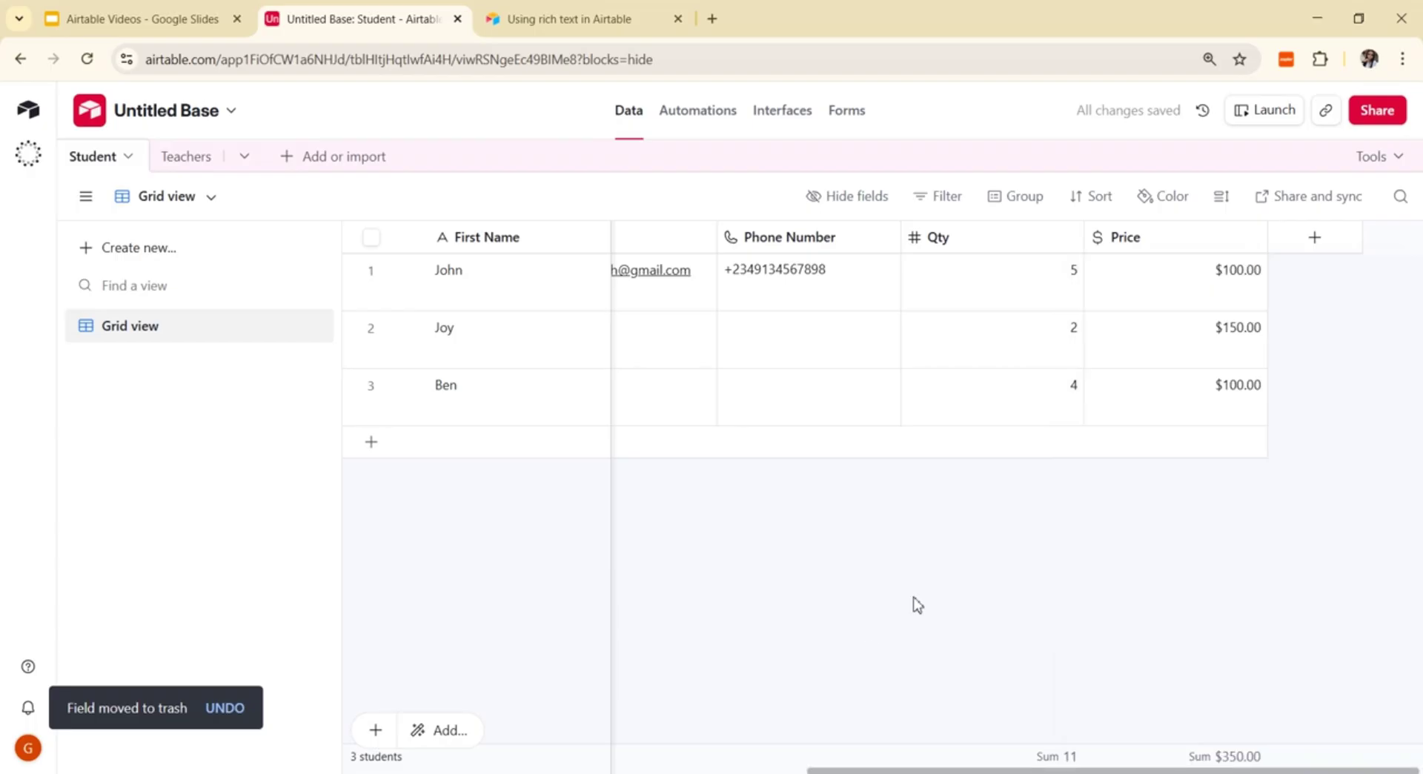
pyautogui.hscroll(-10, 790, 356)
pyautogui.hscroll(5, 892, 254)
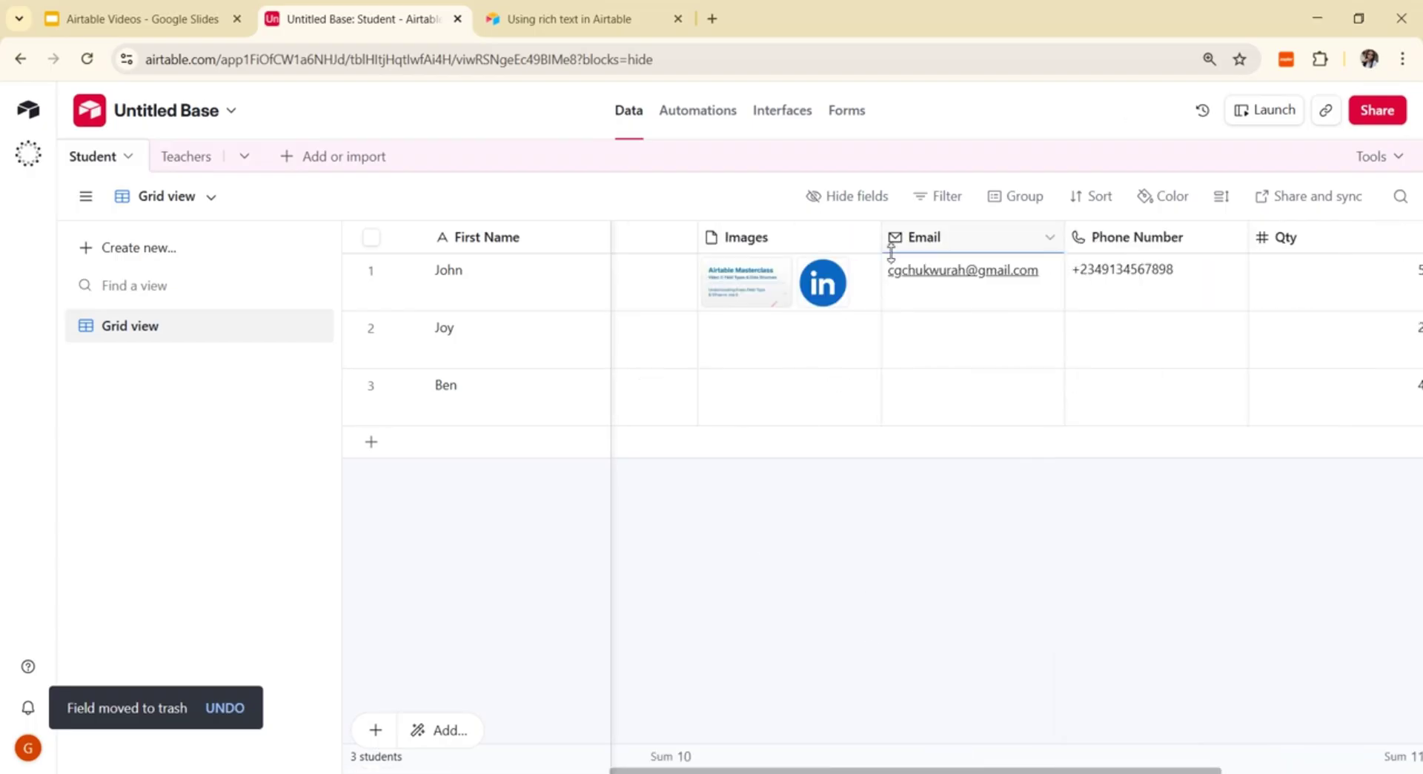
pyautogui.hscroll(-5, 1009, 307)
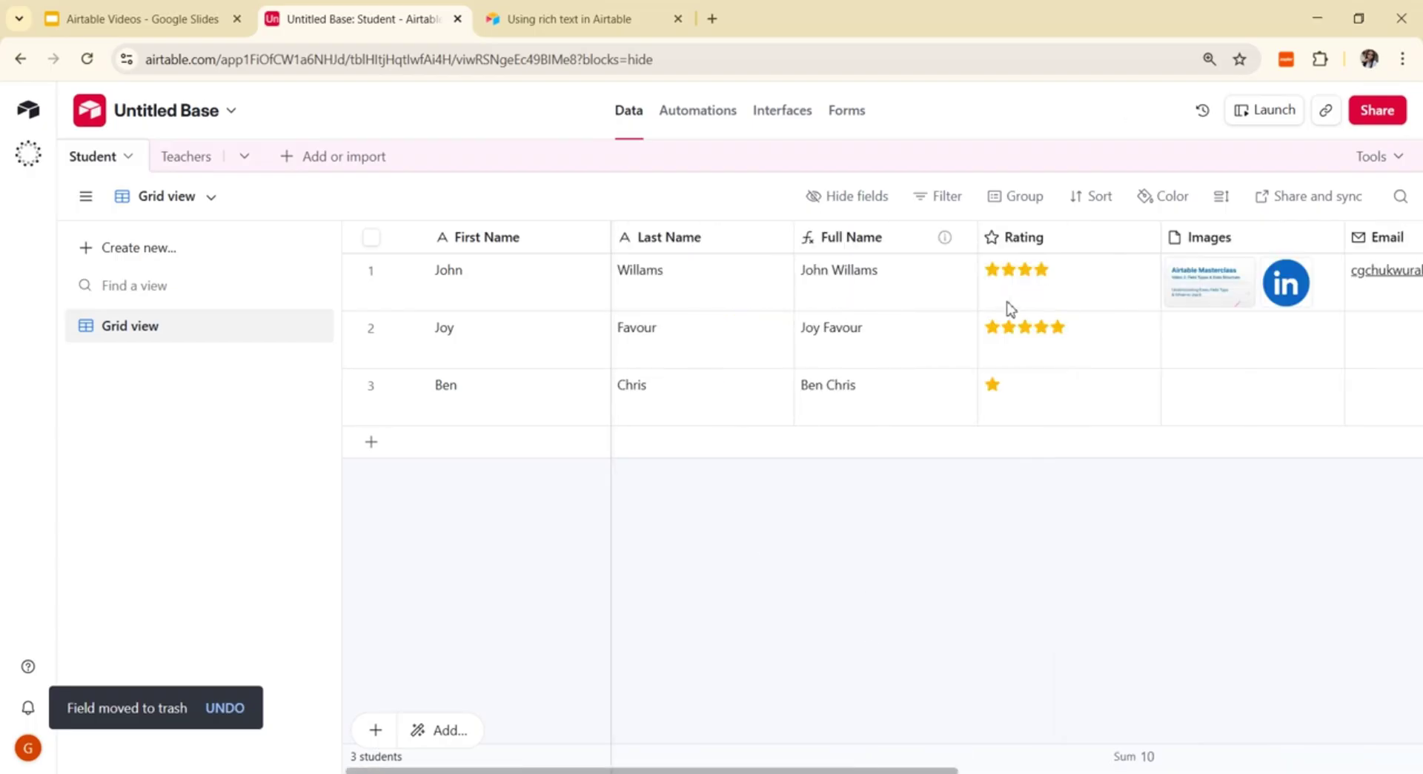
# Step: Insert a new Multiple select field to the right of Rating
pyautogui.rightClick(983, 244)
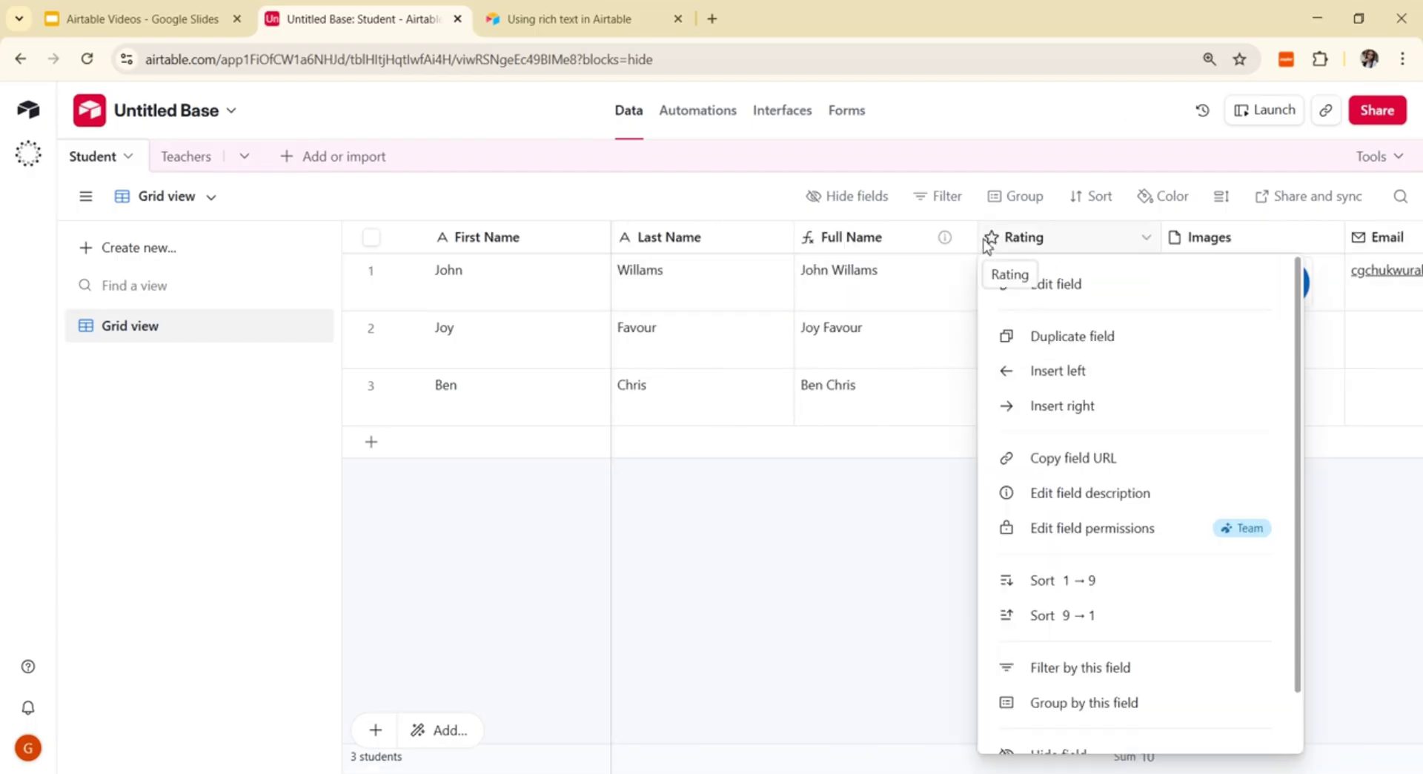
pyautogui.click(1073, 408)
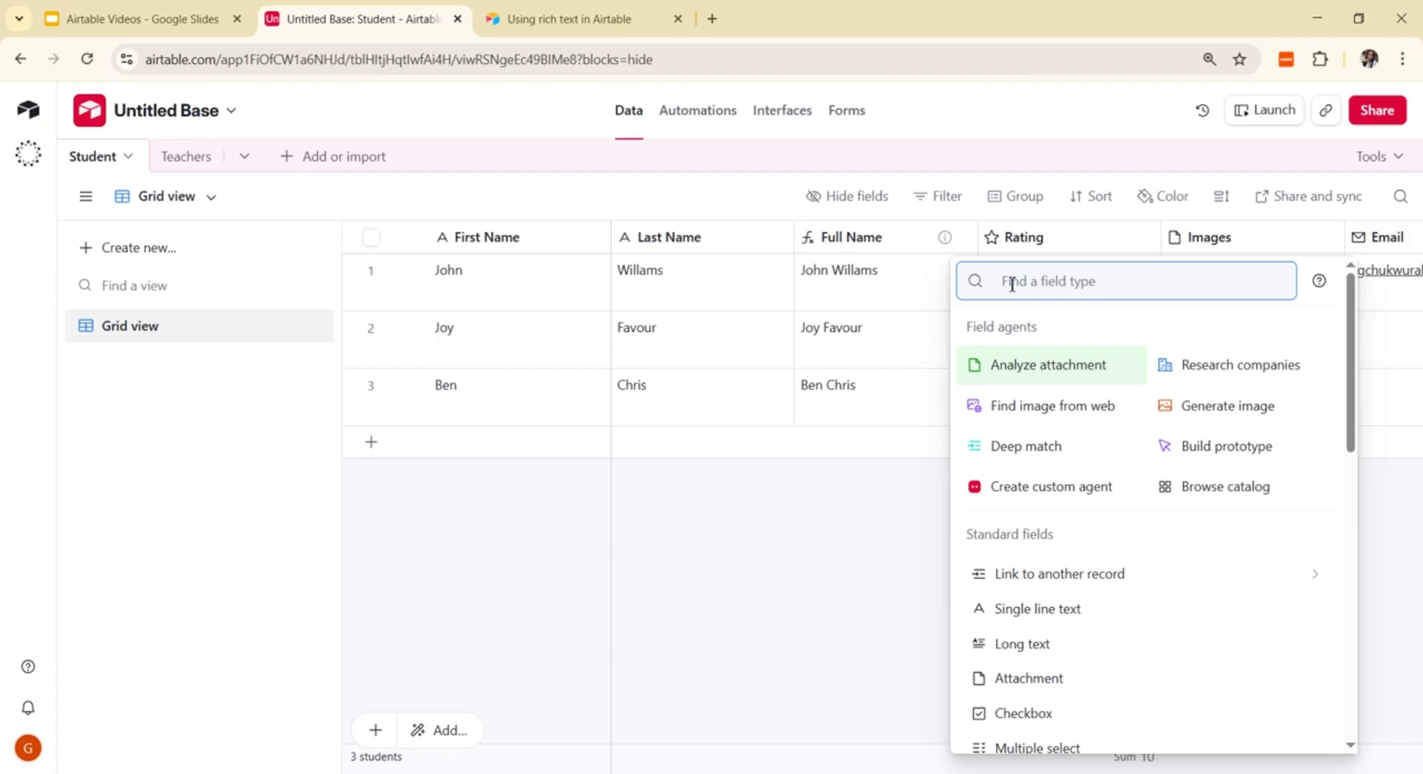
pyautogui.write('Sub')
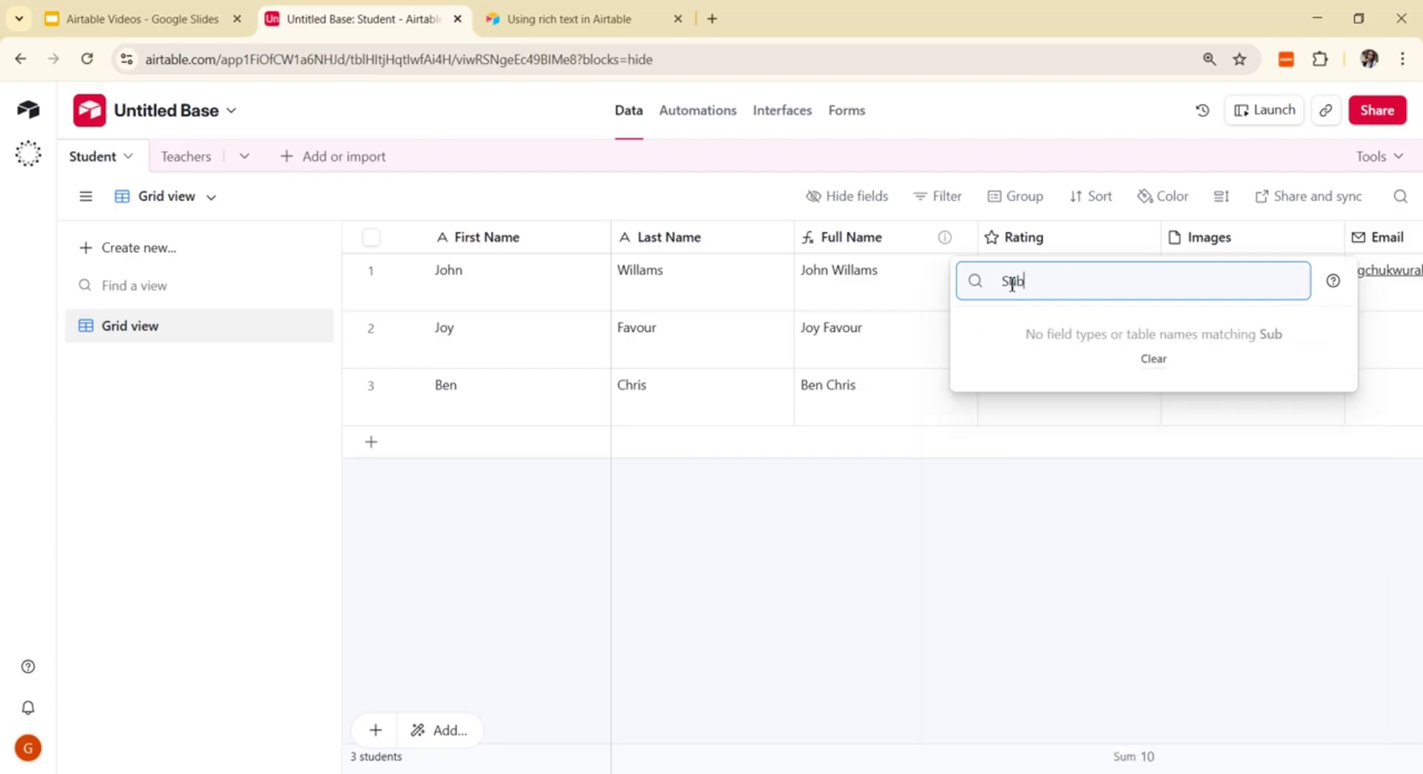
pyautogui.press('BackSpace')
pyautogui.write('ject')
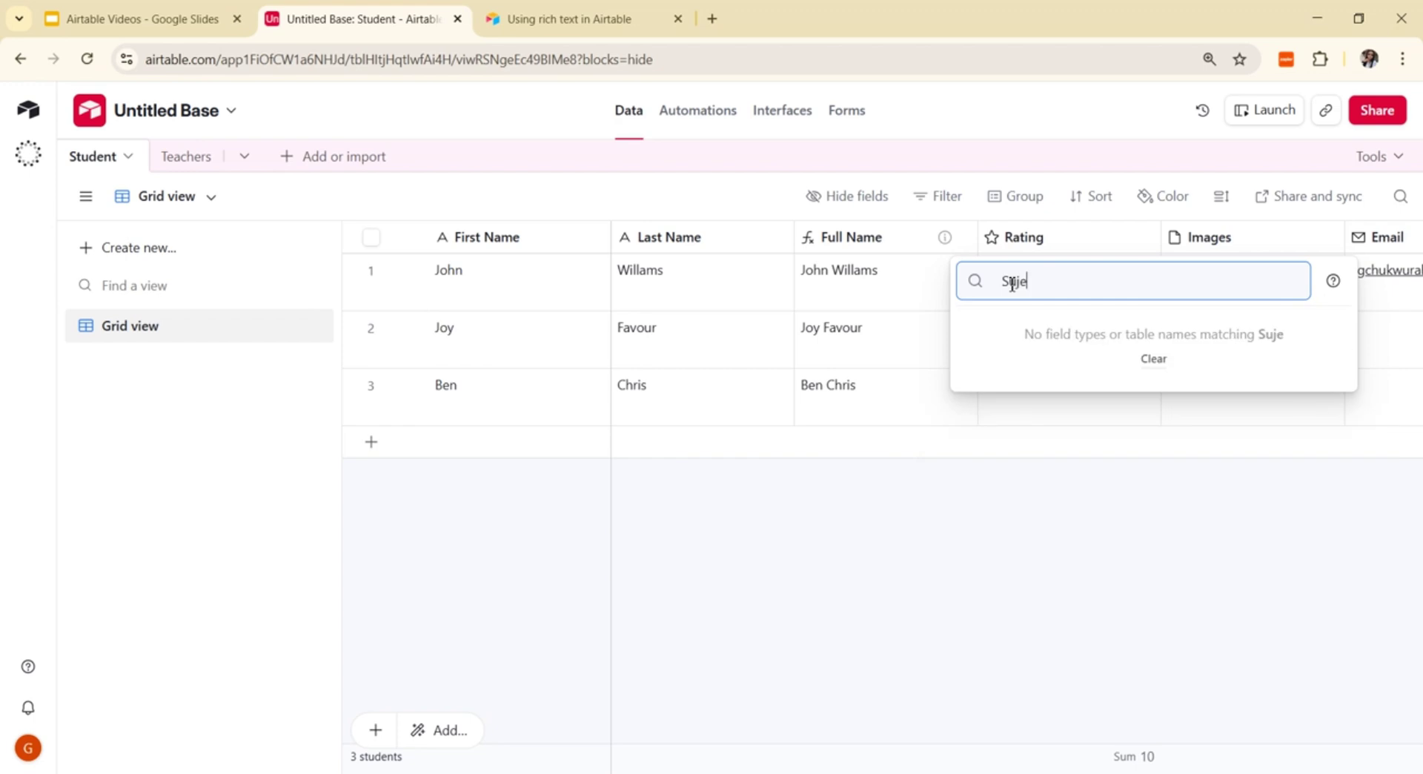
pyautogui.press('BackSpace')
pyautogui.press('BackSpace')
pyautogui.press('BackSpace')
pyautogui.press('BackSpace')
pyautogui.write('b')
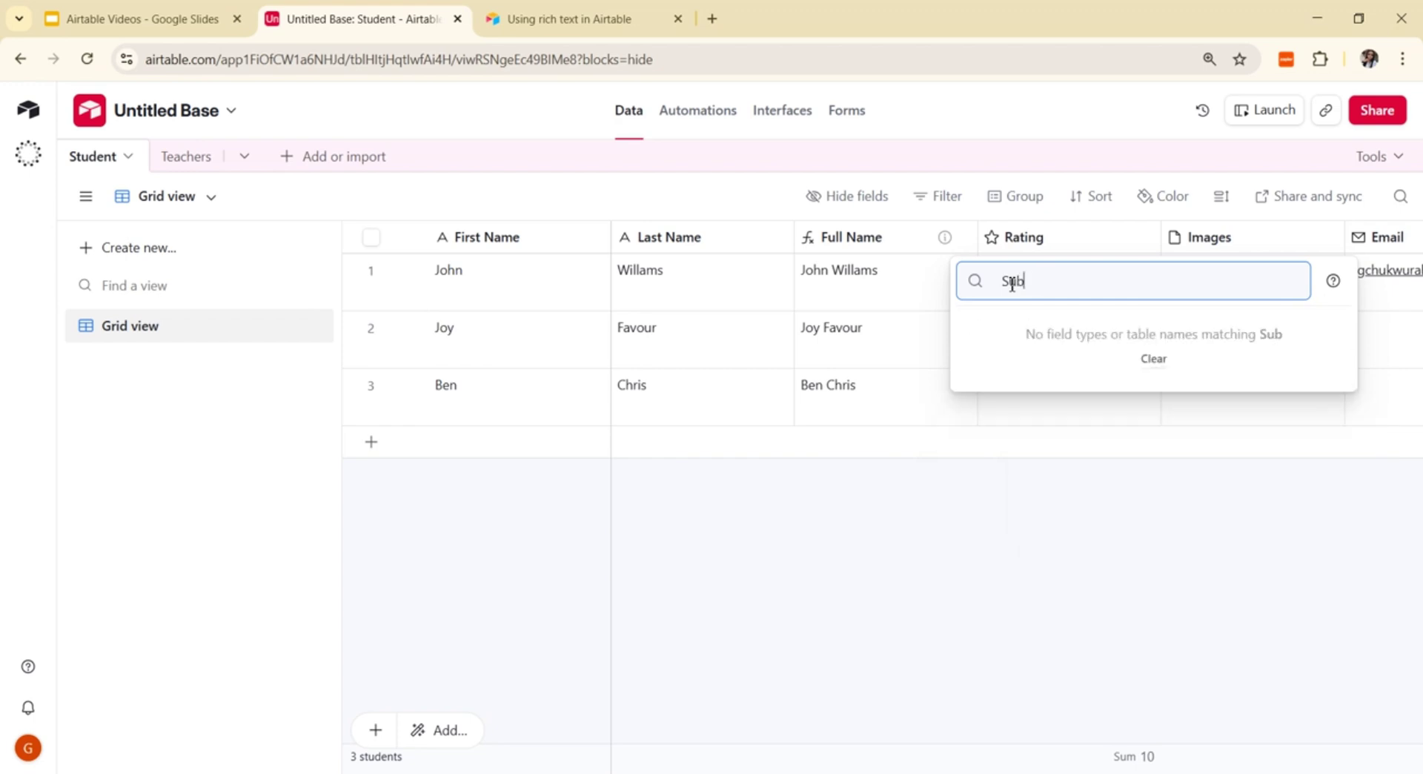
pyautogui.write('jects')
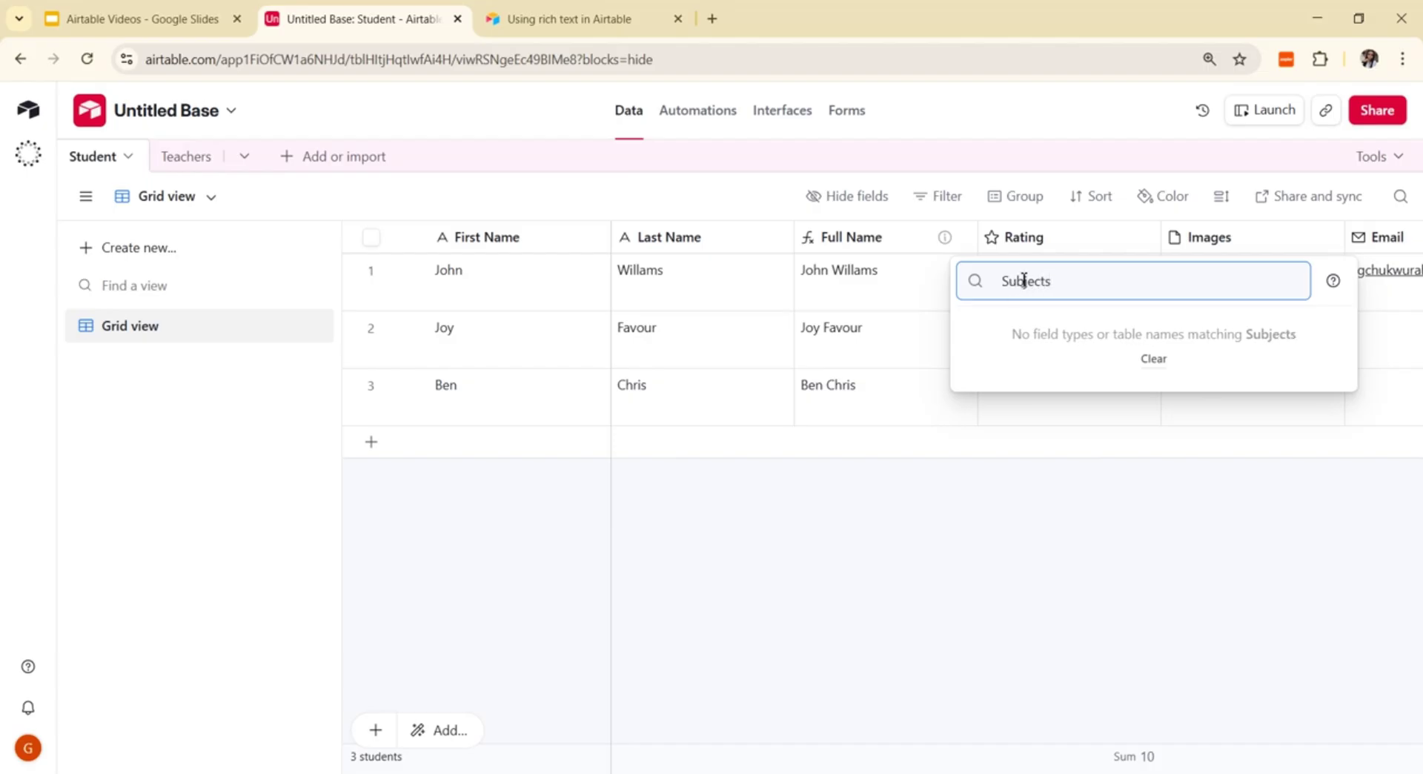
pyautogui.press('BackSpace')
pyautogui.press('BackSpace')
pyautogui.press('BackSpace')
pyautogui.press('BackSpace')
pyautogui.press('BackSpace')
pyautogui.press('BackSpace')
pyautogui.press('BackSpace')
pyautogui.press('BackSpace')
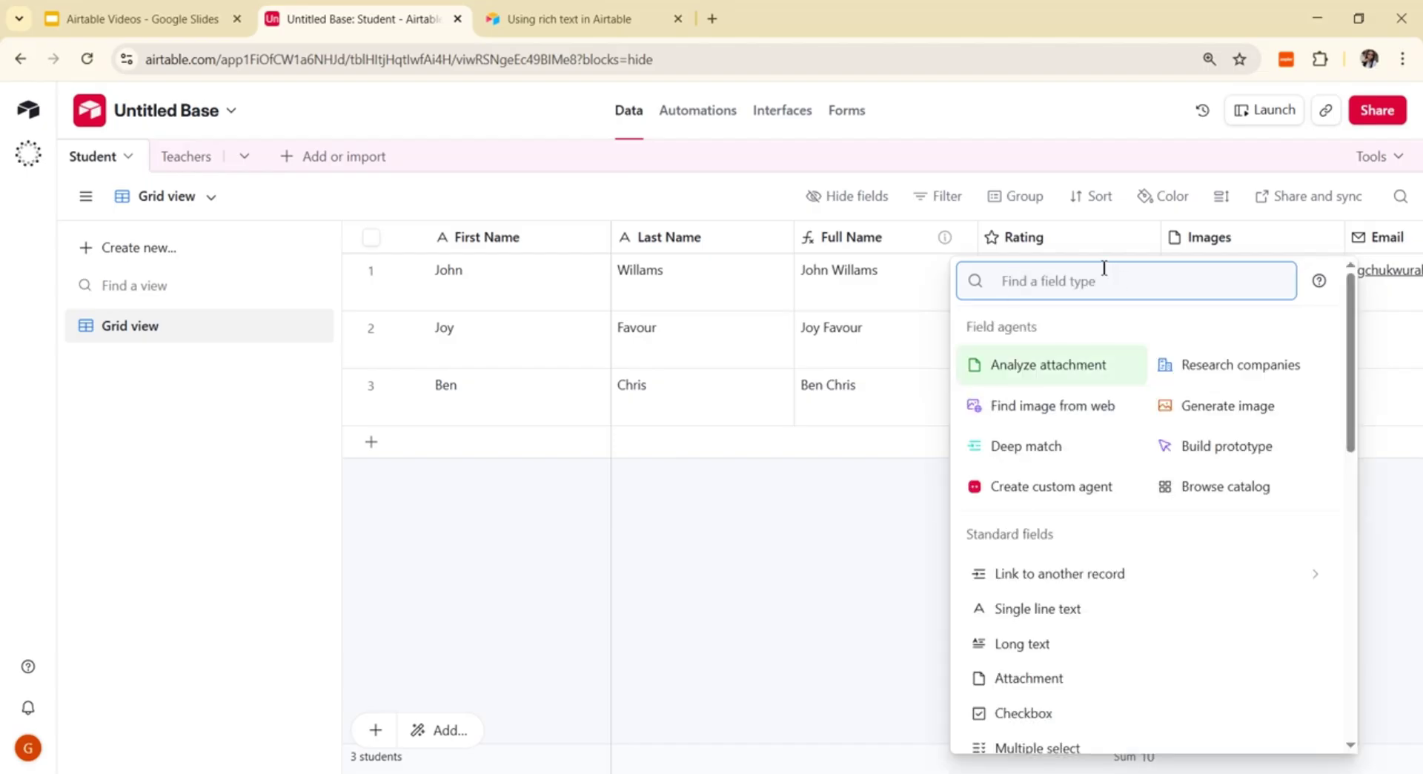
pyautogui.write('mu')
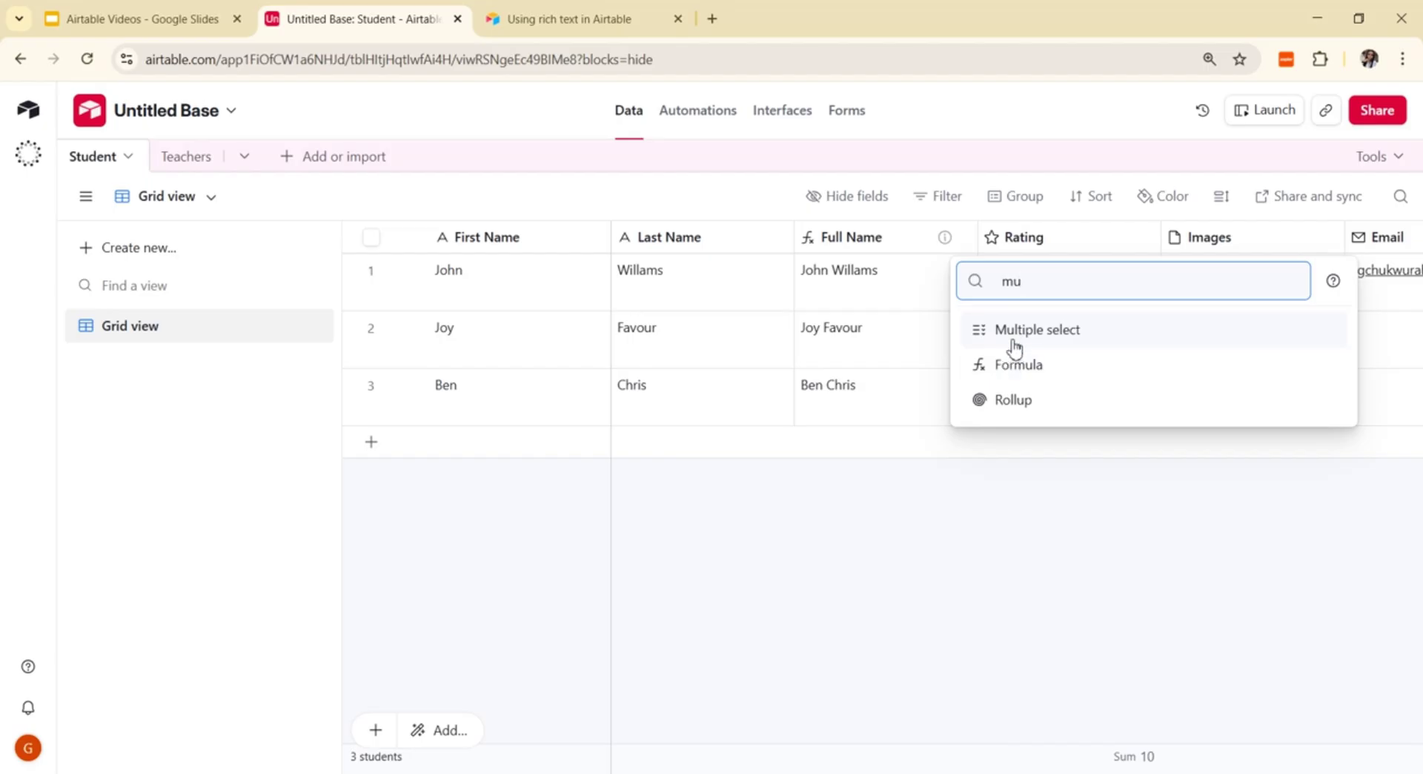
pyautogui.click(1014, 331)
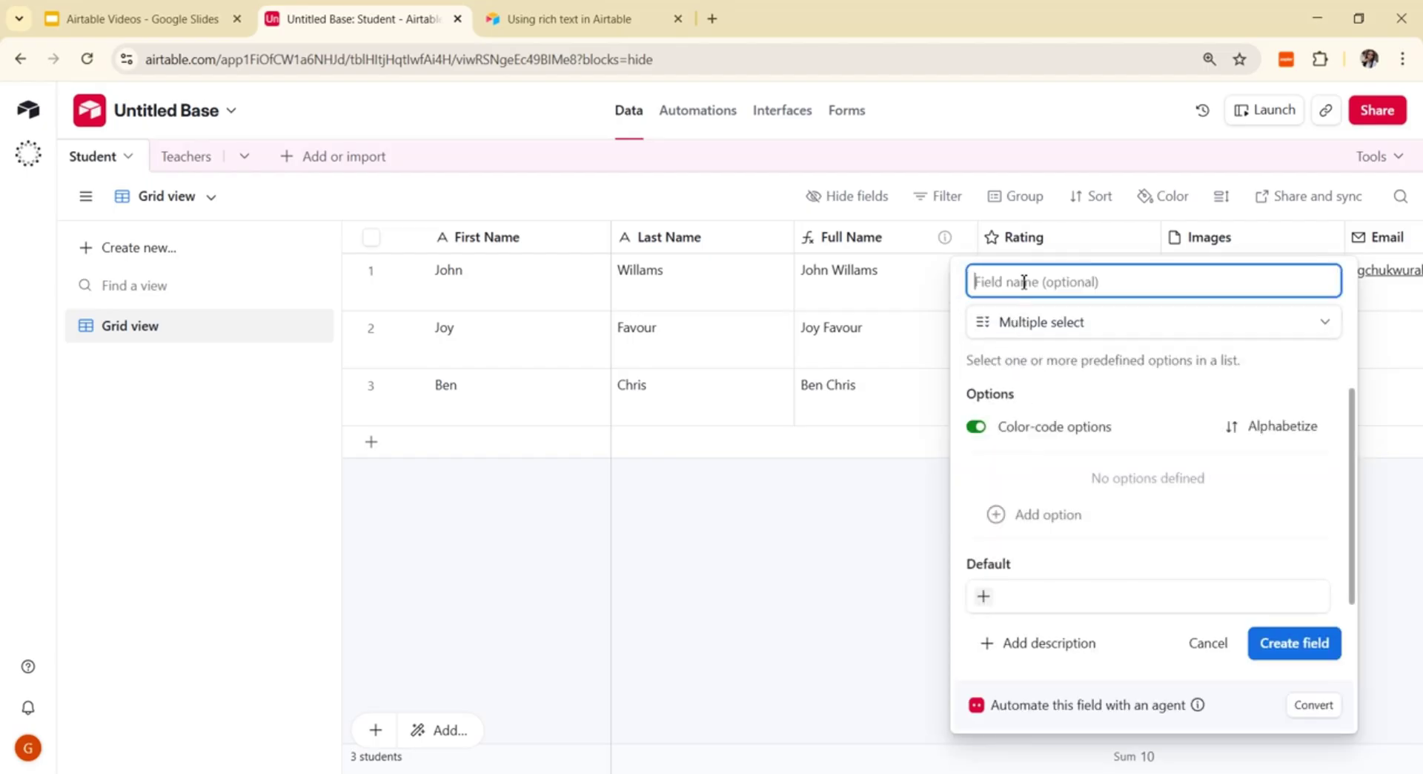
# Step: Name it 'Subject' with options Automation, English, Maths and Biology, and create it
pyautogui.write('Subject')
pyautogui.click(1031, 517)
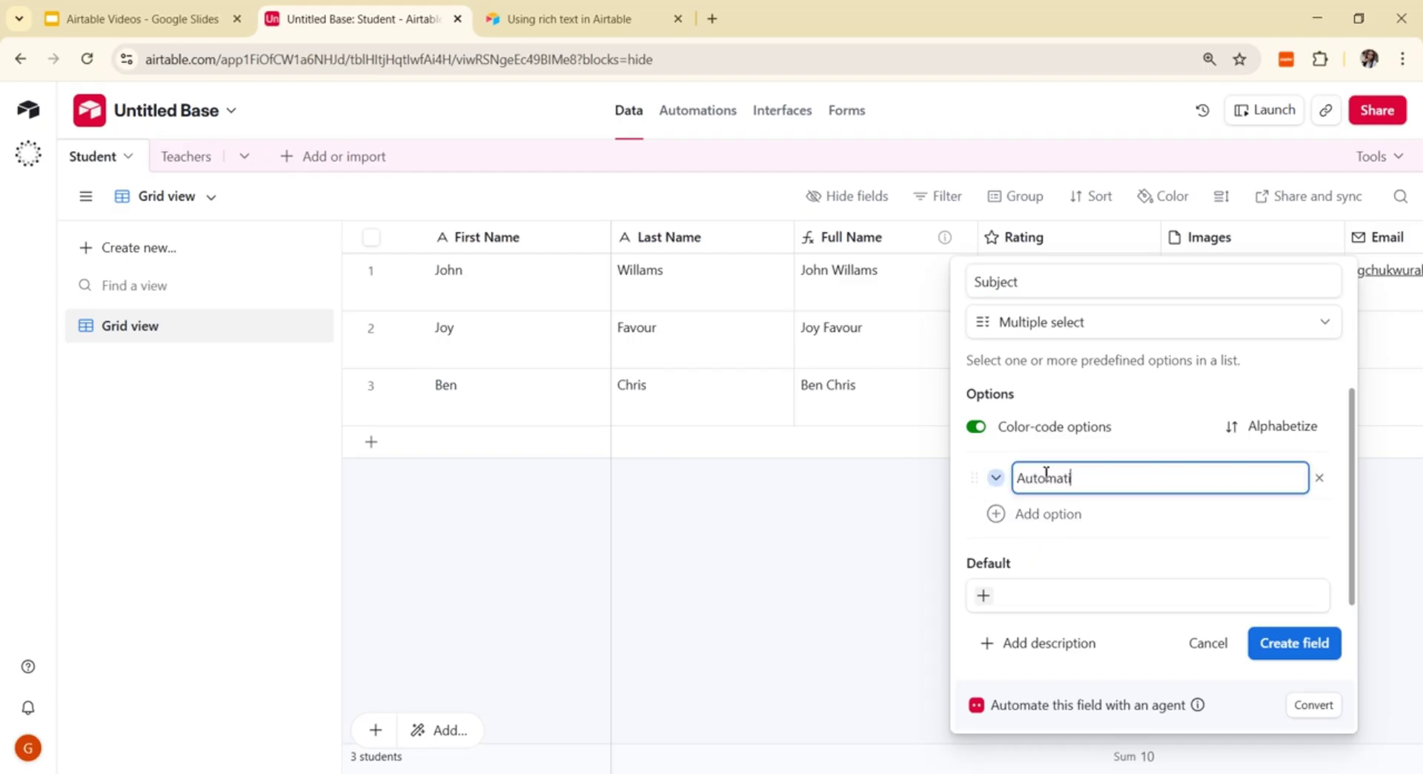
pyautogui.click(1041, 519)
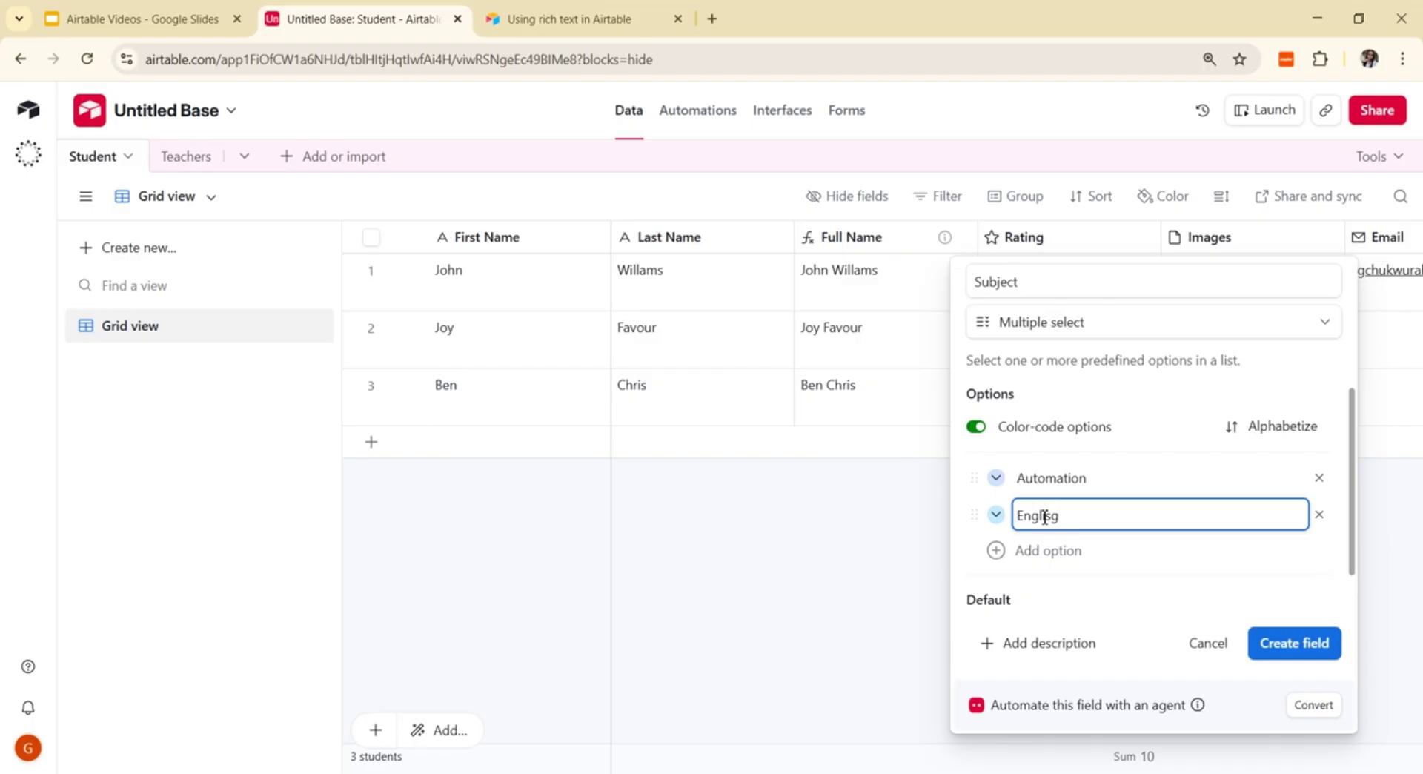
pyautogui.click(1027, 550)
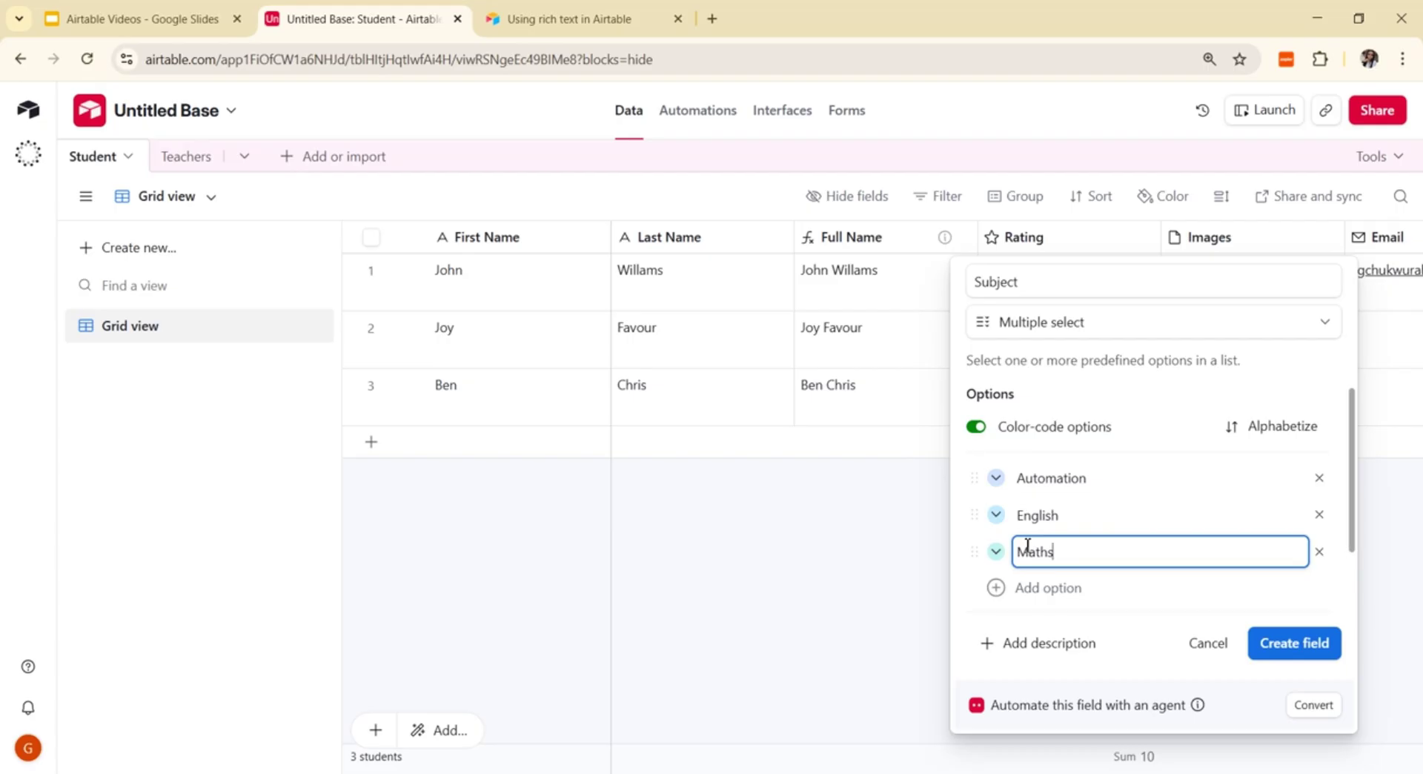
pyautogui.click(995, 587)
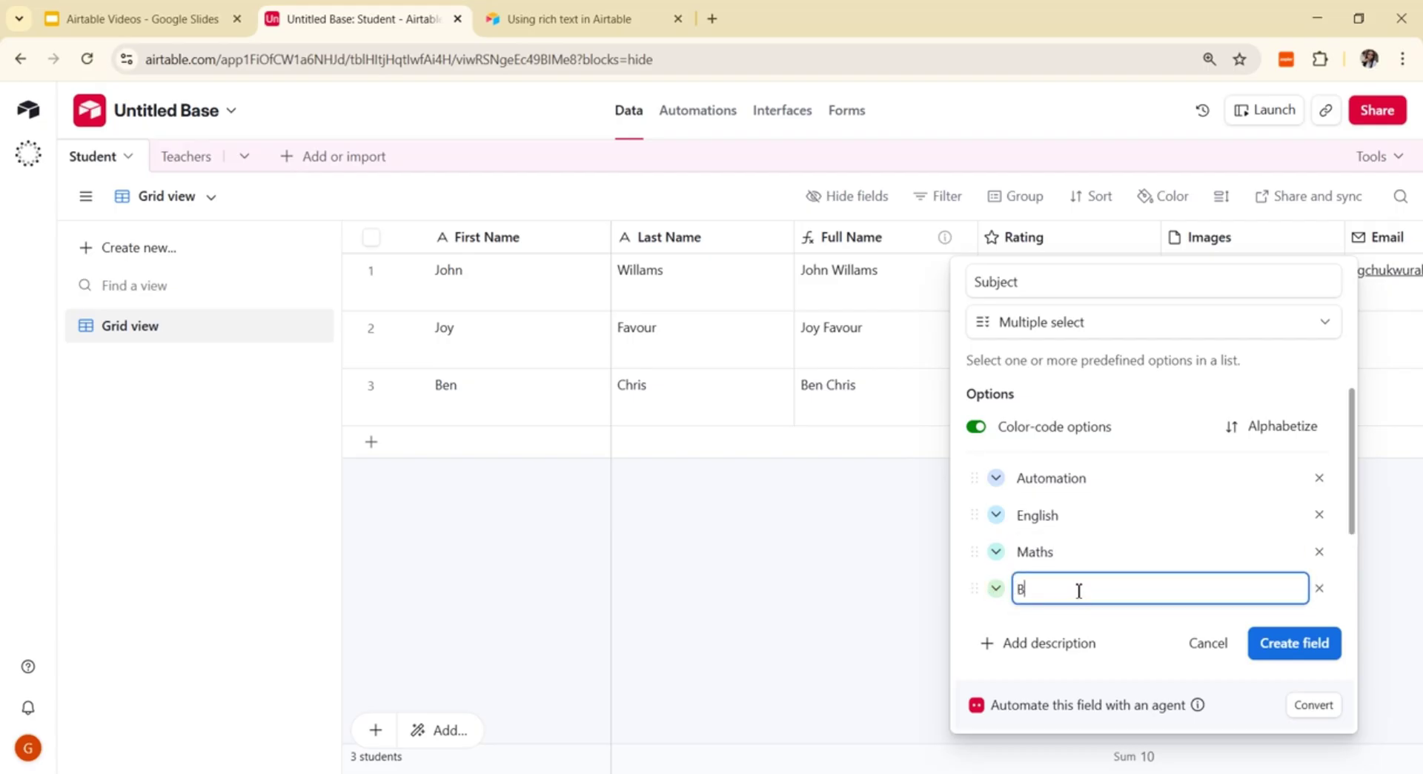
pyautogui.click(1289, 644)
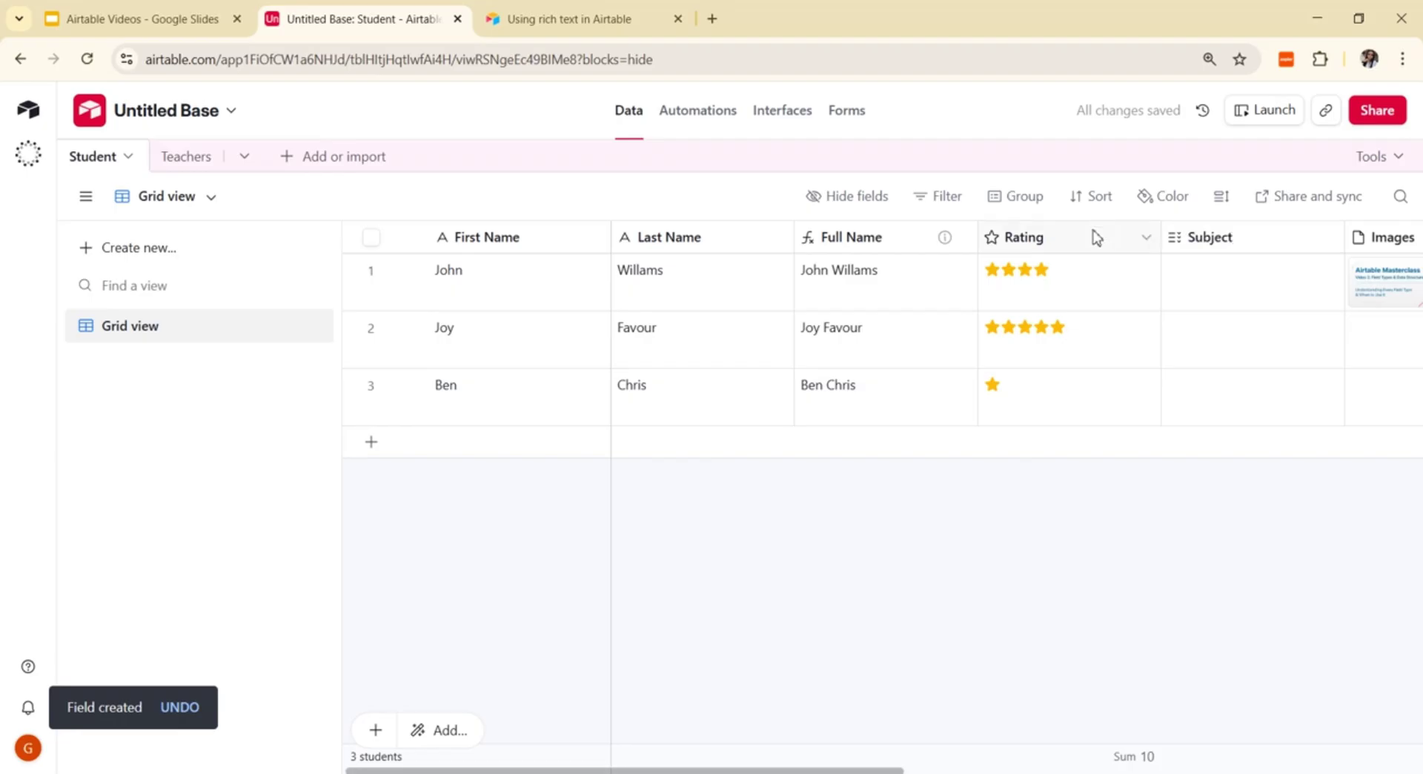
# Step: Move Subject before Rating and tag row 1 with Automation, English and Maths
pyautogui.moveTo(1109, 238); pyautogui.dragTo(1274, 211)
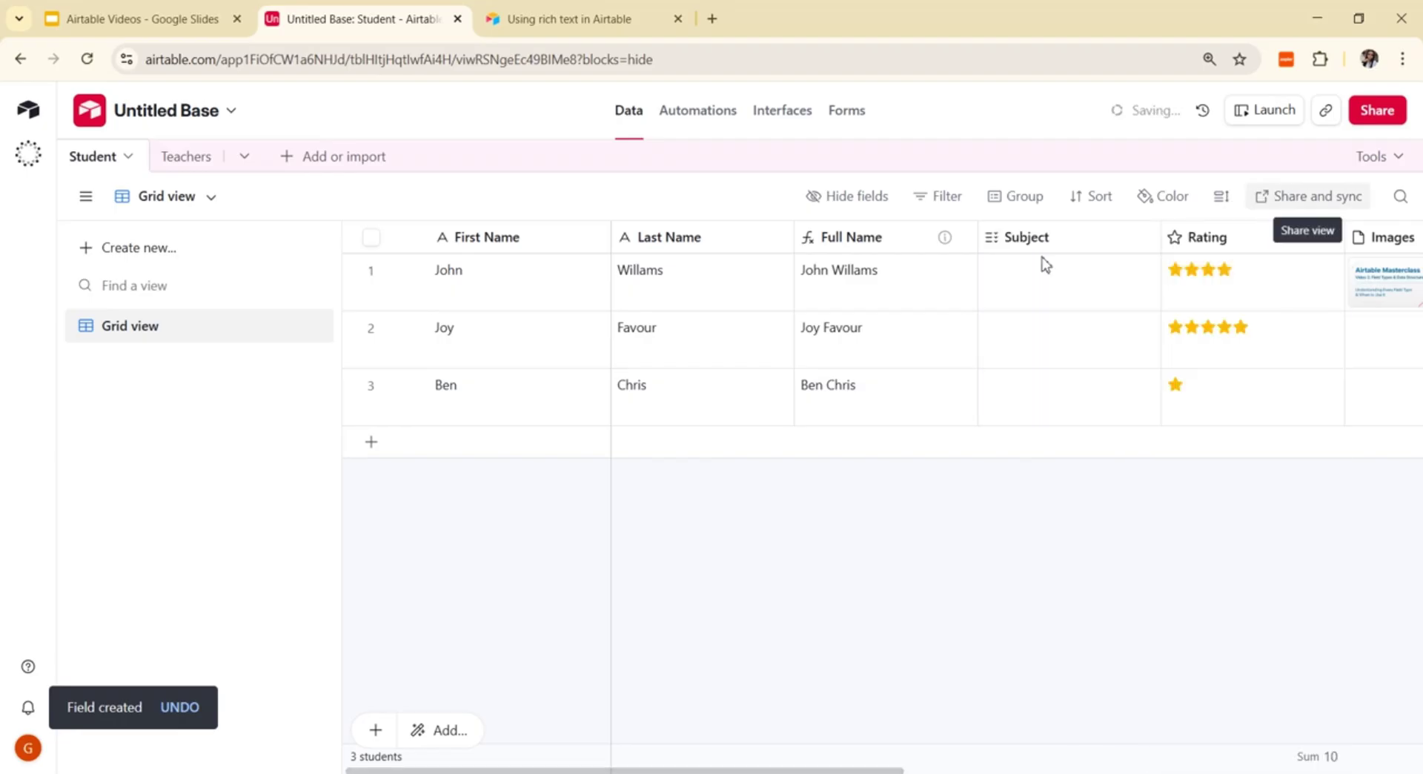
pyautogui.click(1074, 285)
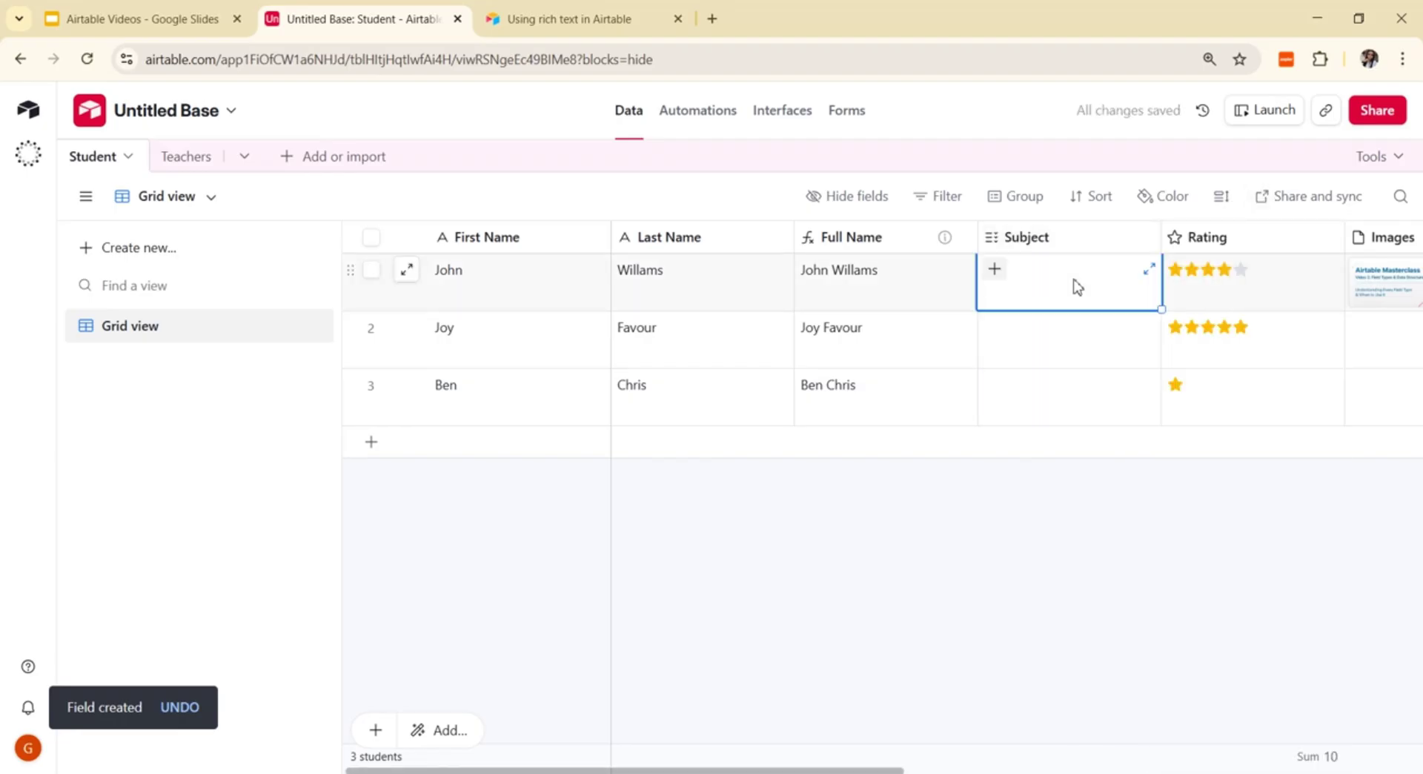
pyautogui.click(997, 270)
pyautogui.click(1014, 340)
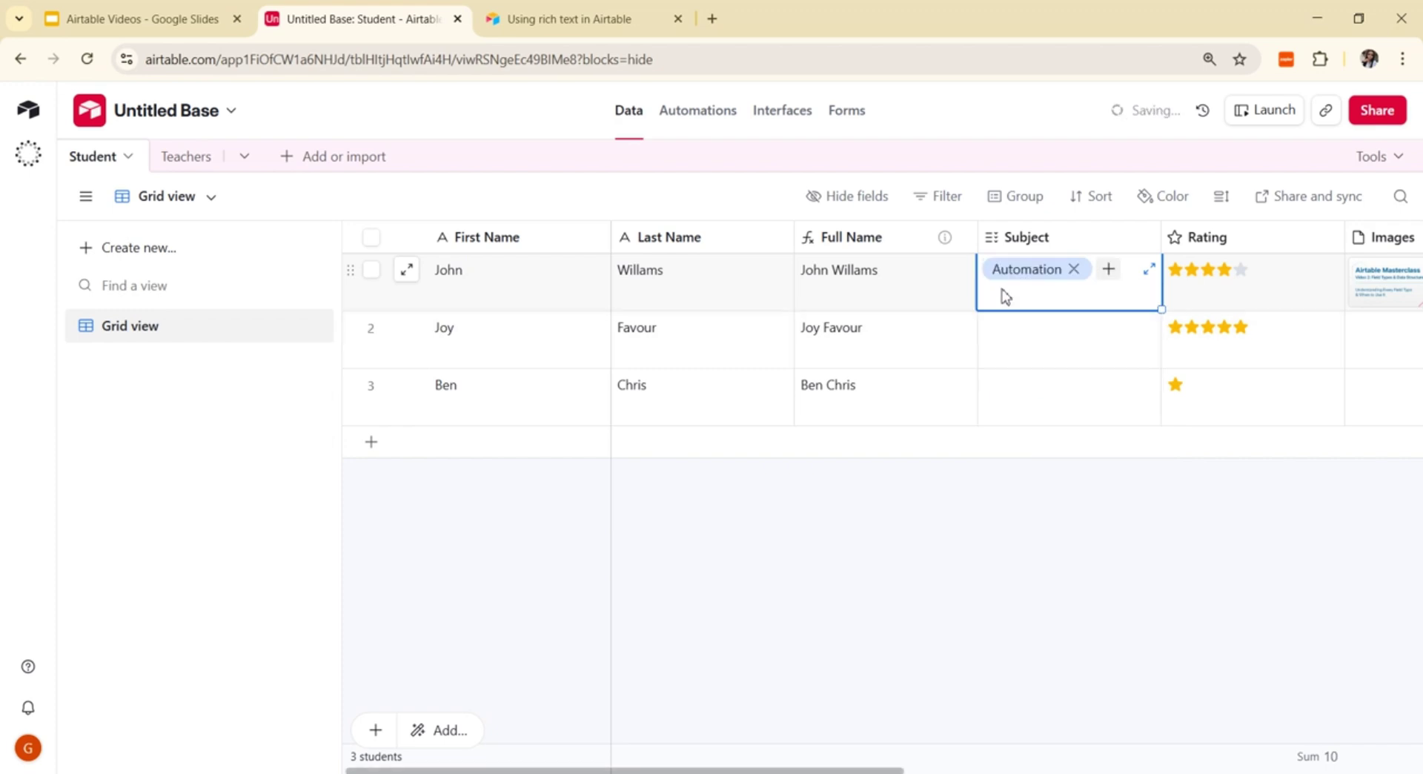
pyautogui.click(1109, 269)
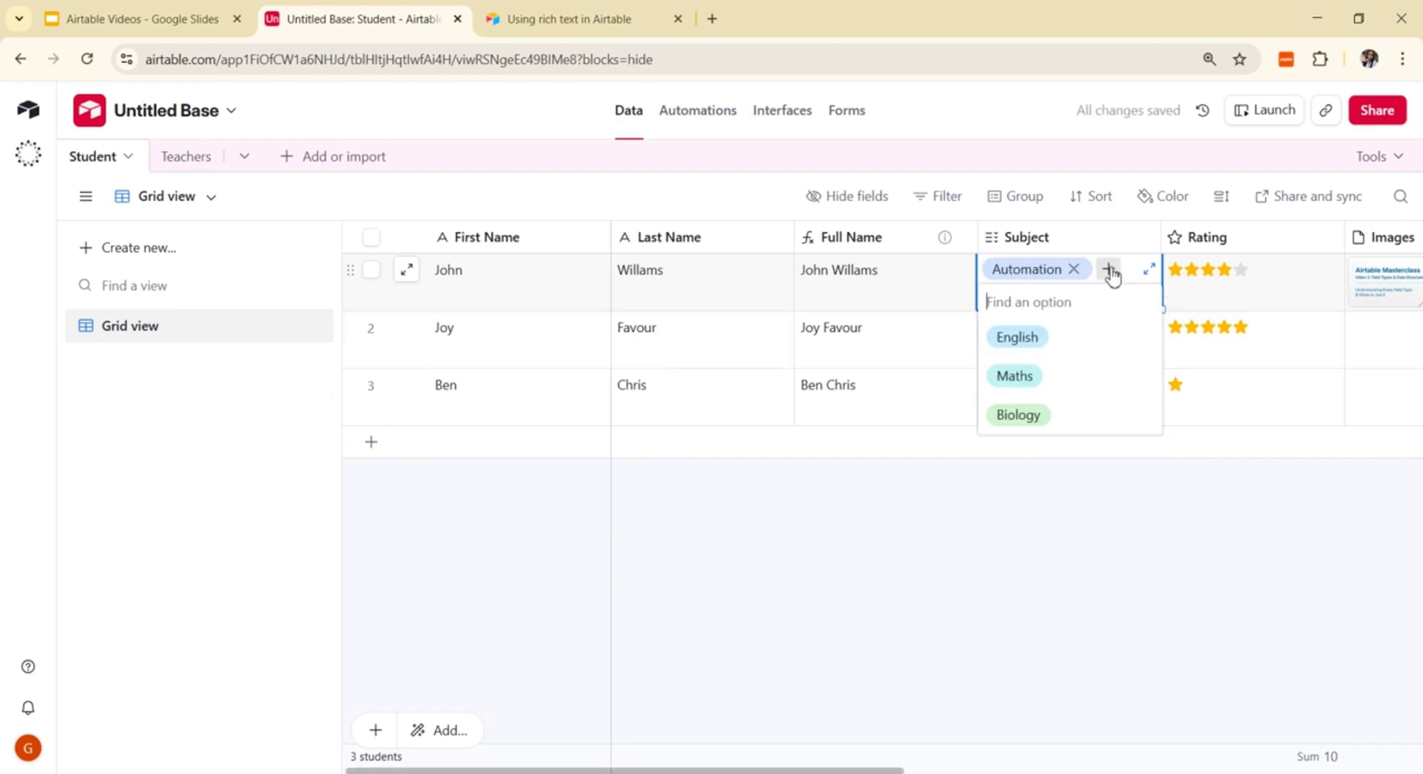
pyautogui.click(1032, 336)
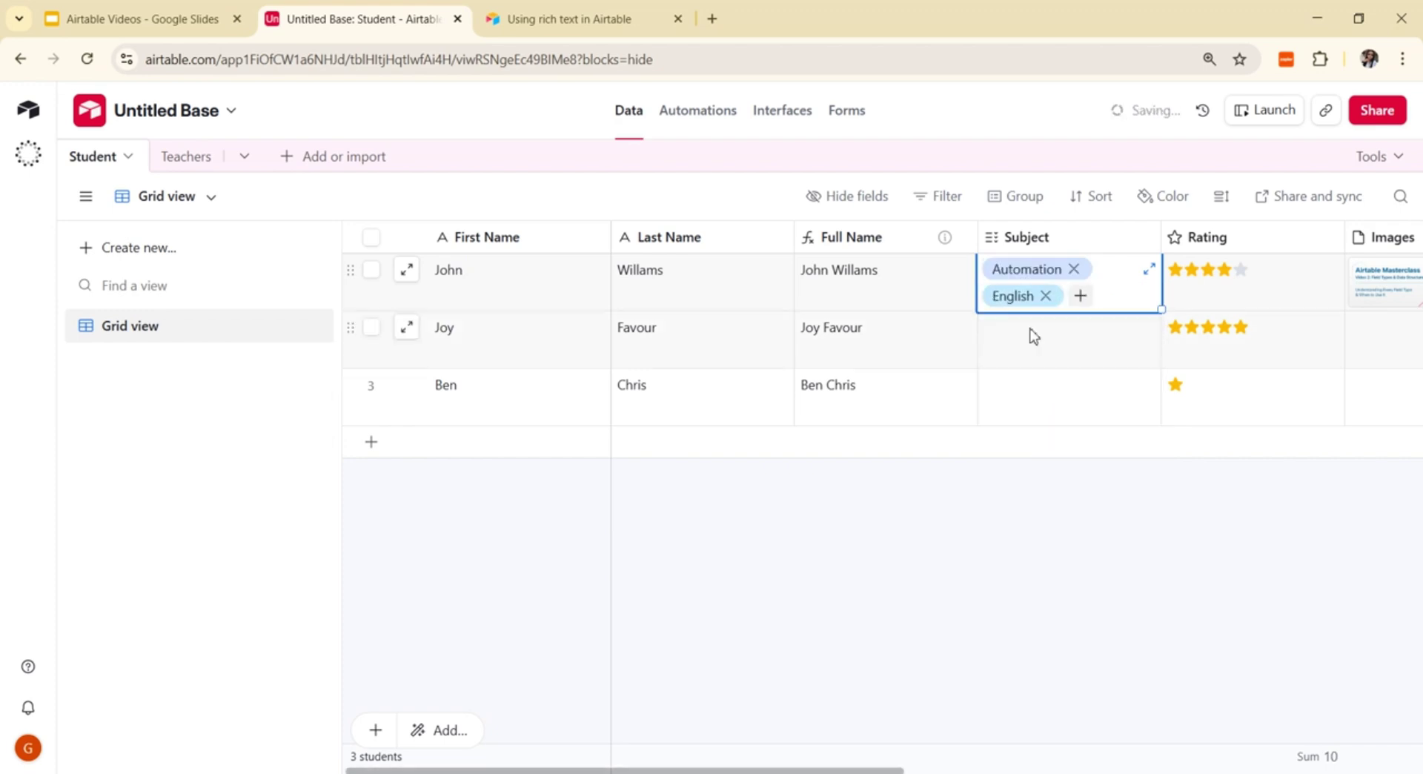
pyautogui.click(1080, 295)
pyautogui.click(1019, 364)
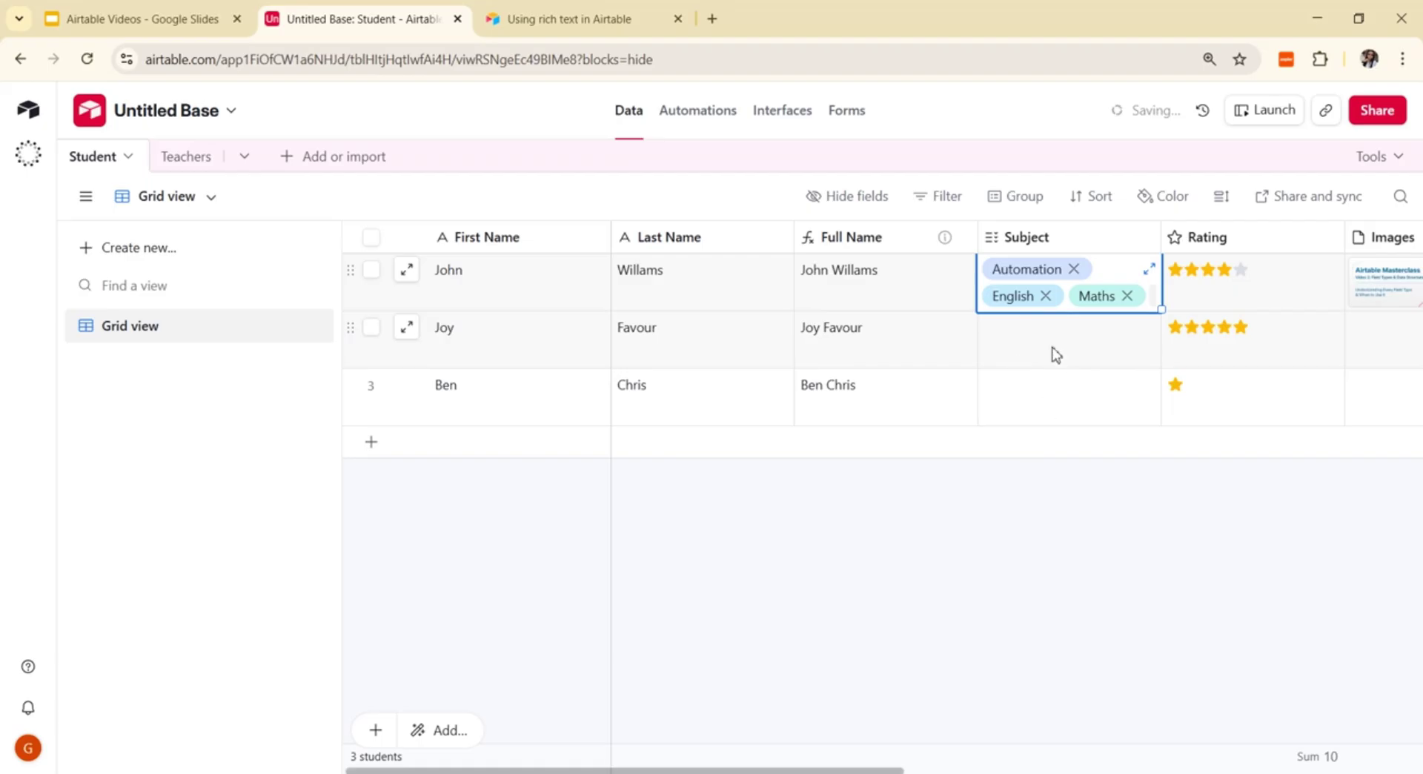
# Step: Tag row 2's Subject with Biology, English and Maths
pyautogui.click(1052, 352)
pyautogui.click(995, 328)
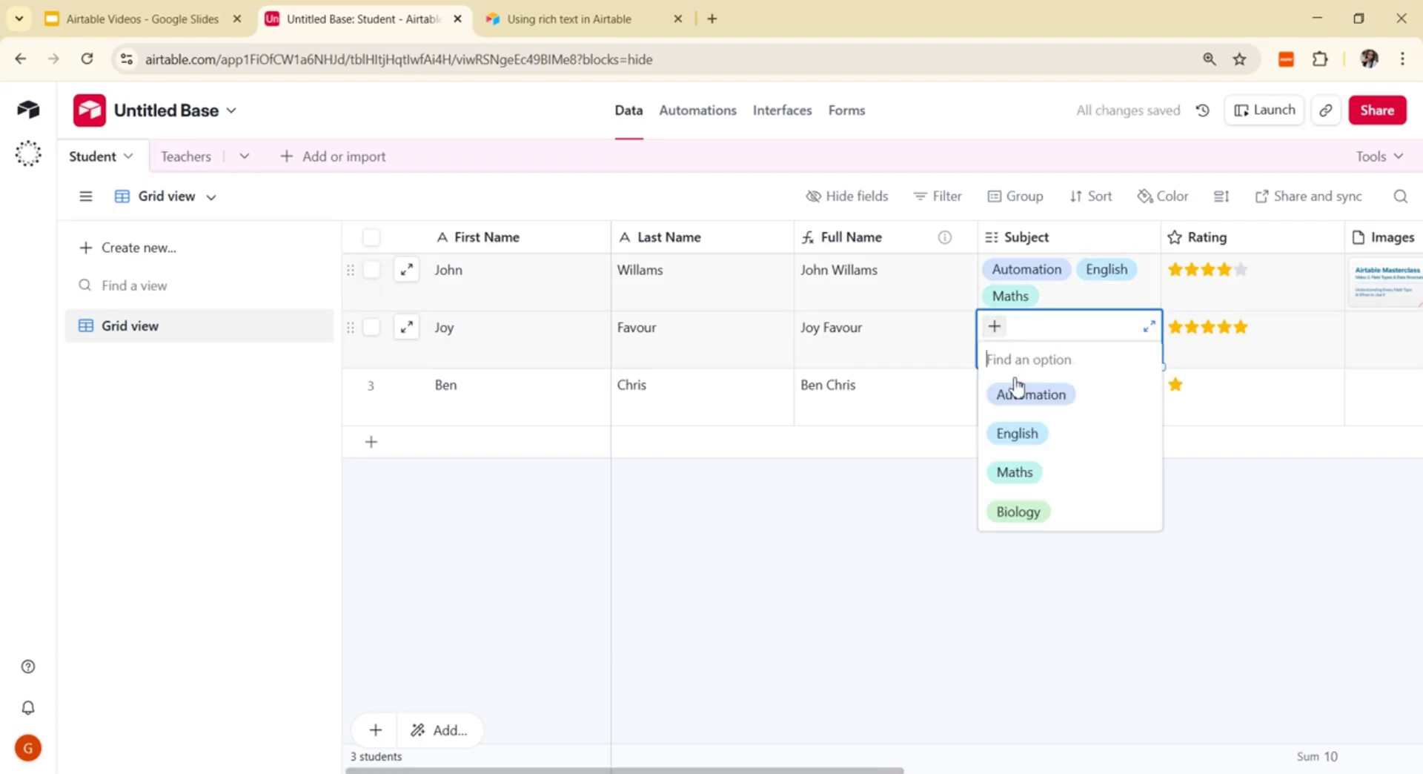
pyautogui.click(1021, 516)
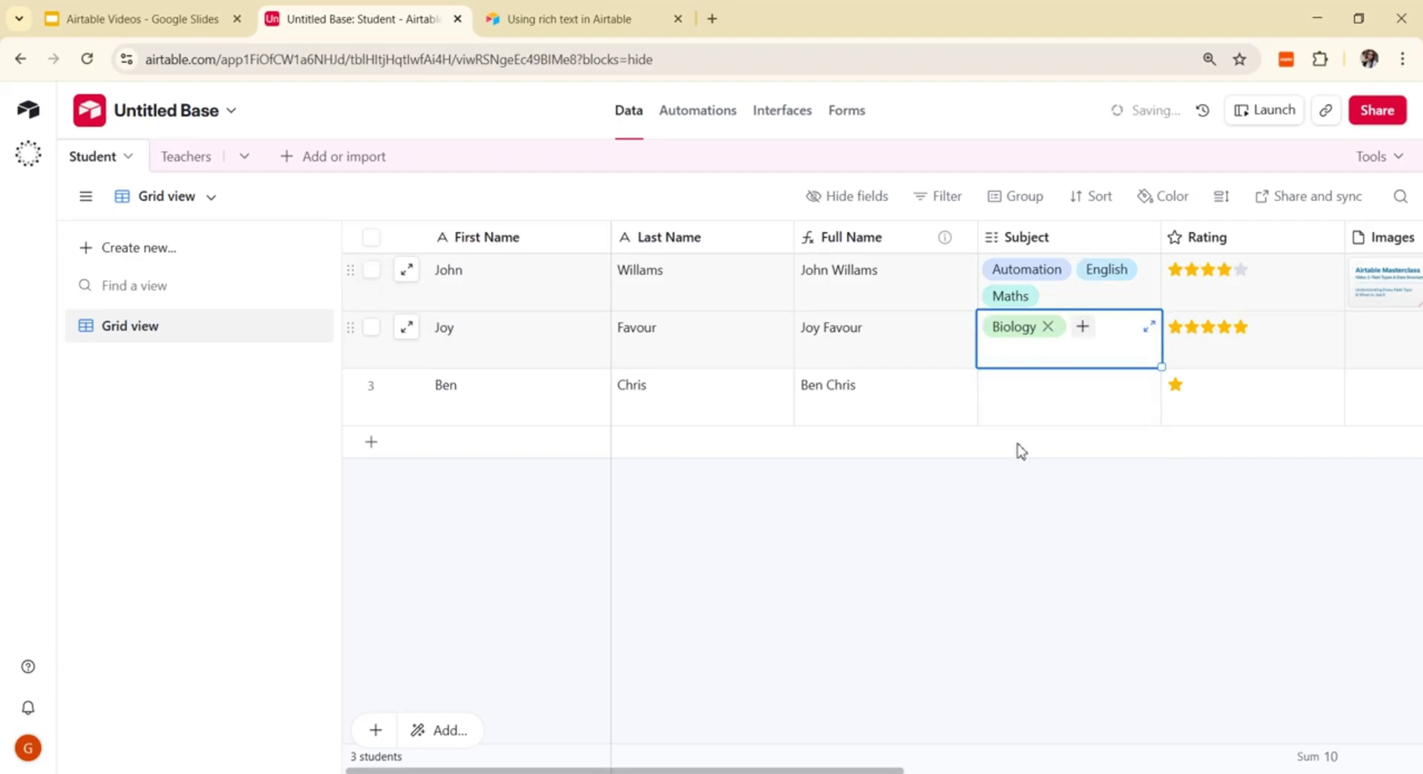
pyautogui.click(1083, 326)
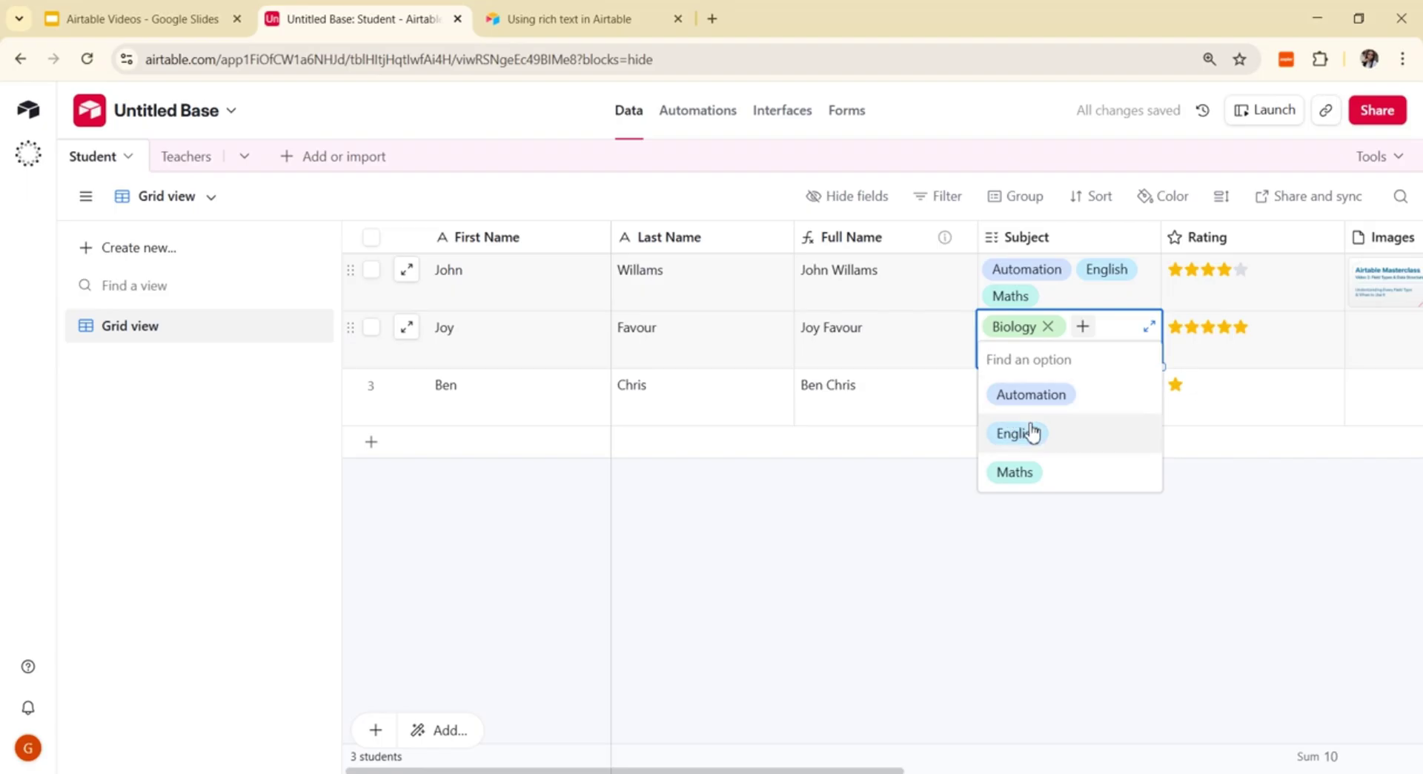
pyautogui.click(1030, 431)
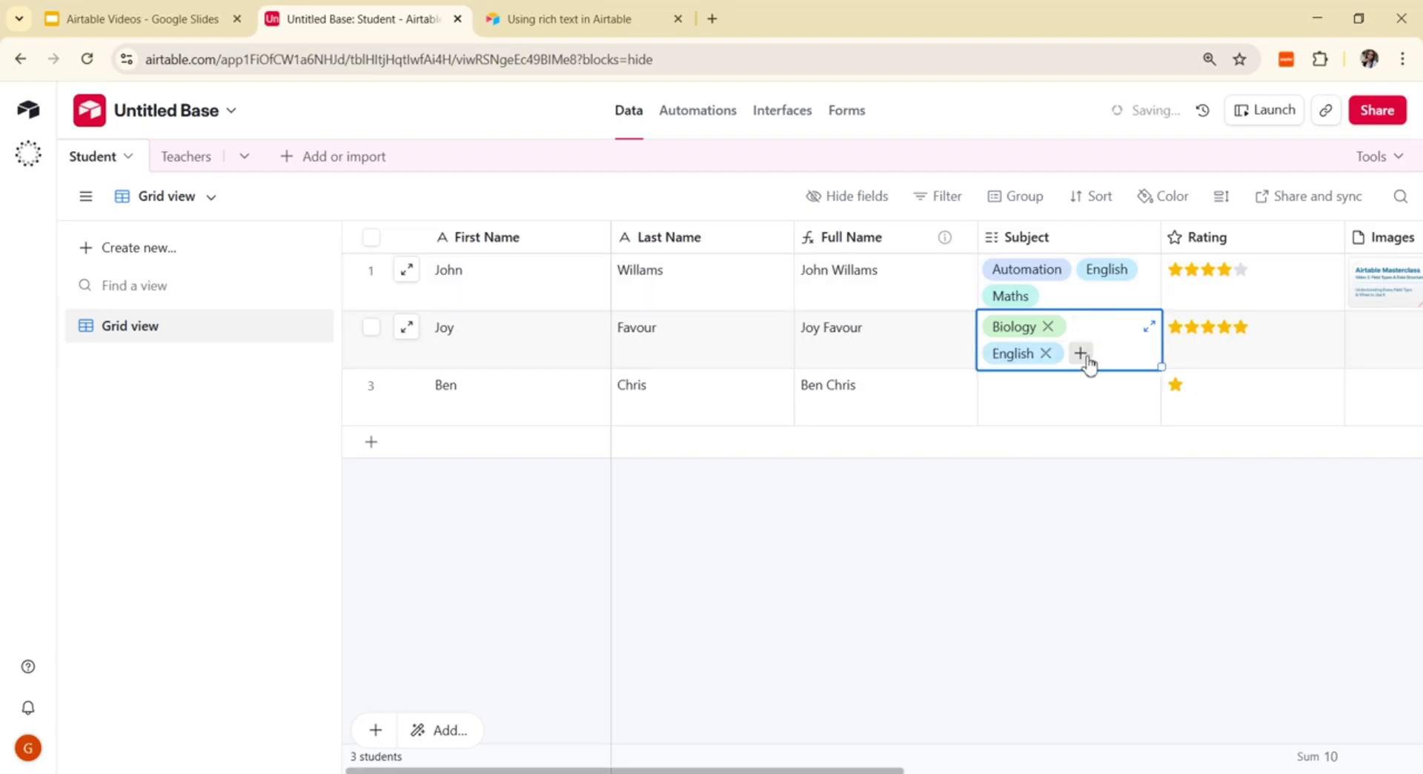
pyautogui.click(1082, 354)
pyautogui.click(1030, 463)
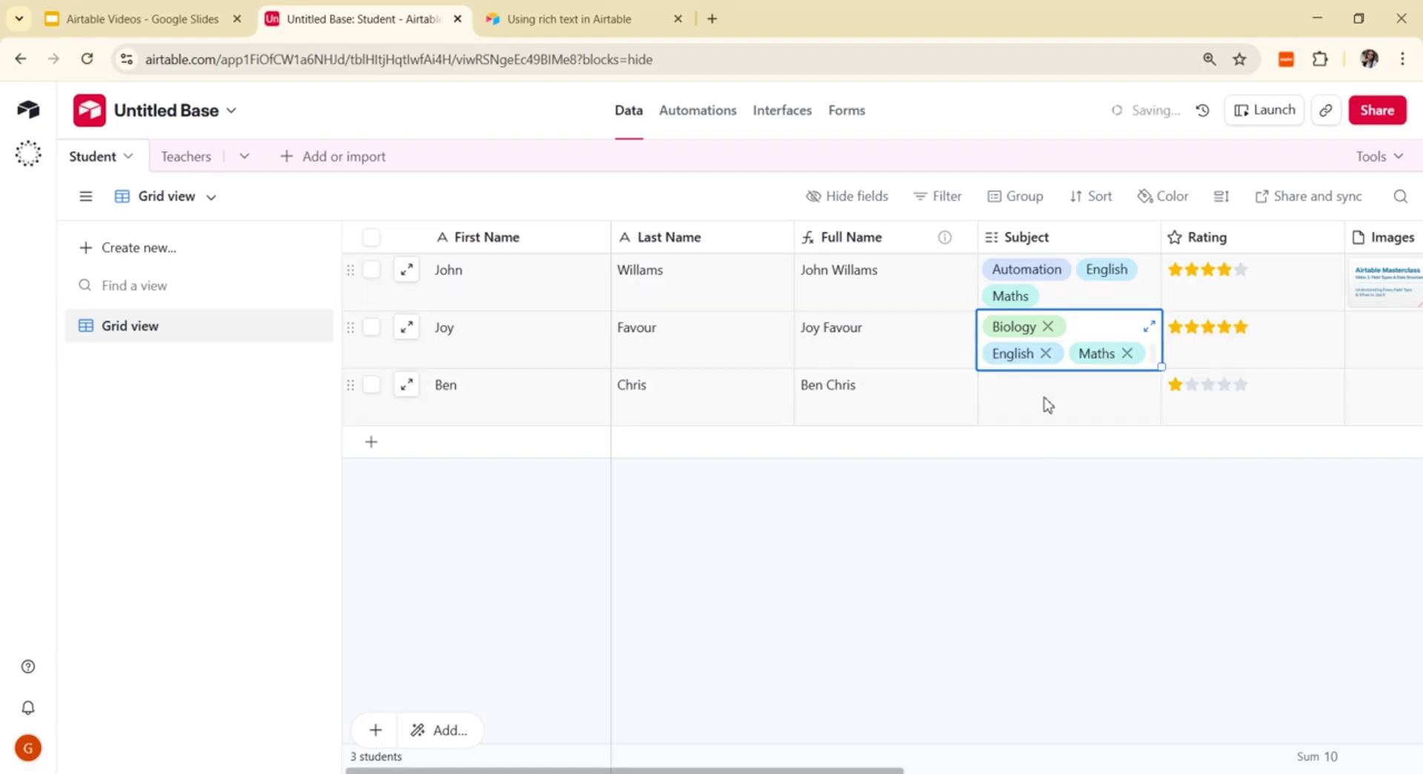
# Step: Give the third student's record the subjects Automation and Maths
pyautogui.click(1047, 404)
pyautogui.click(994, 384)
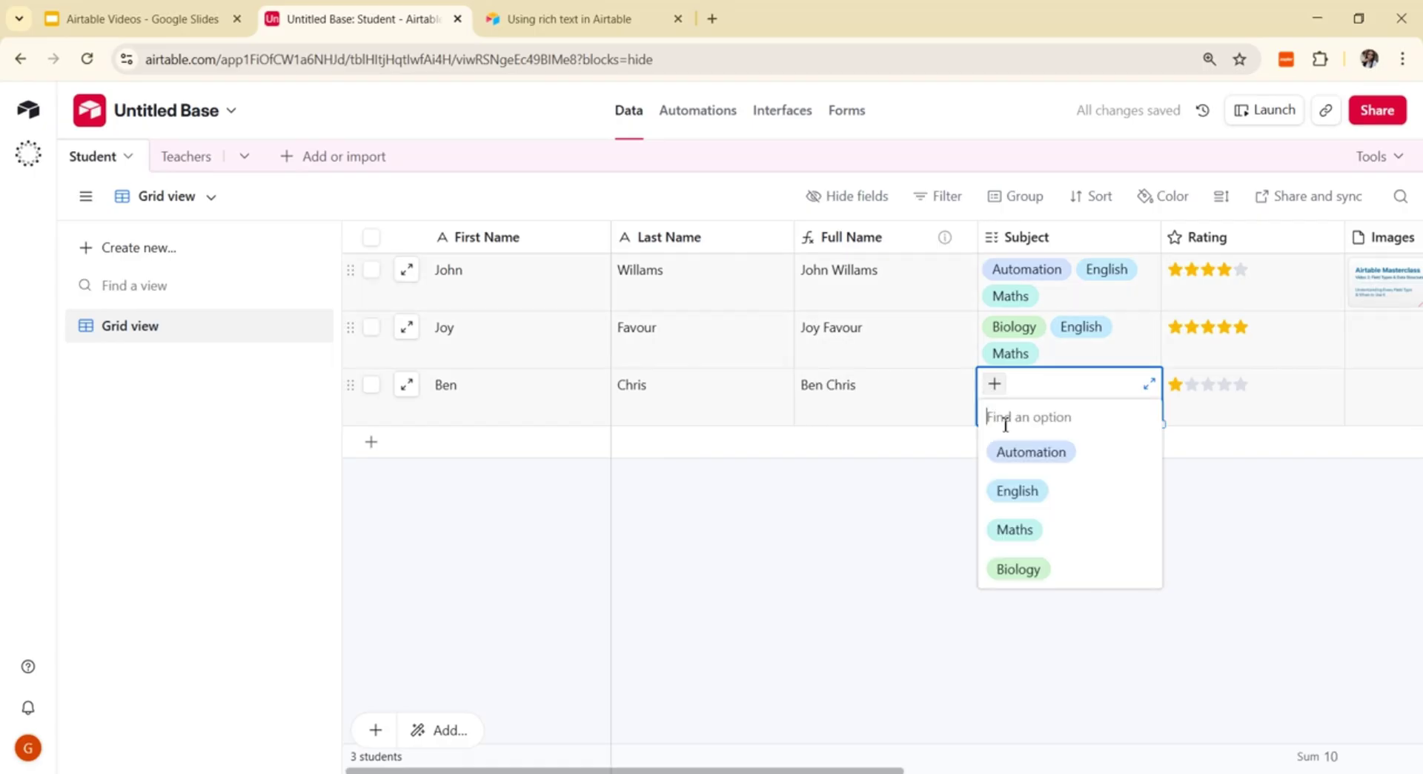
pyautogui.click(1022, 458)
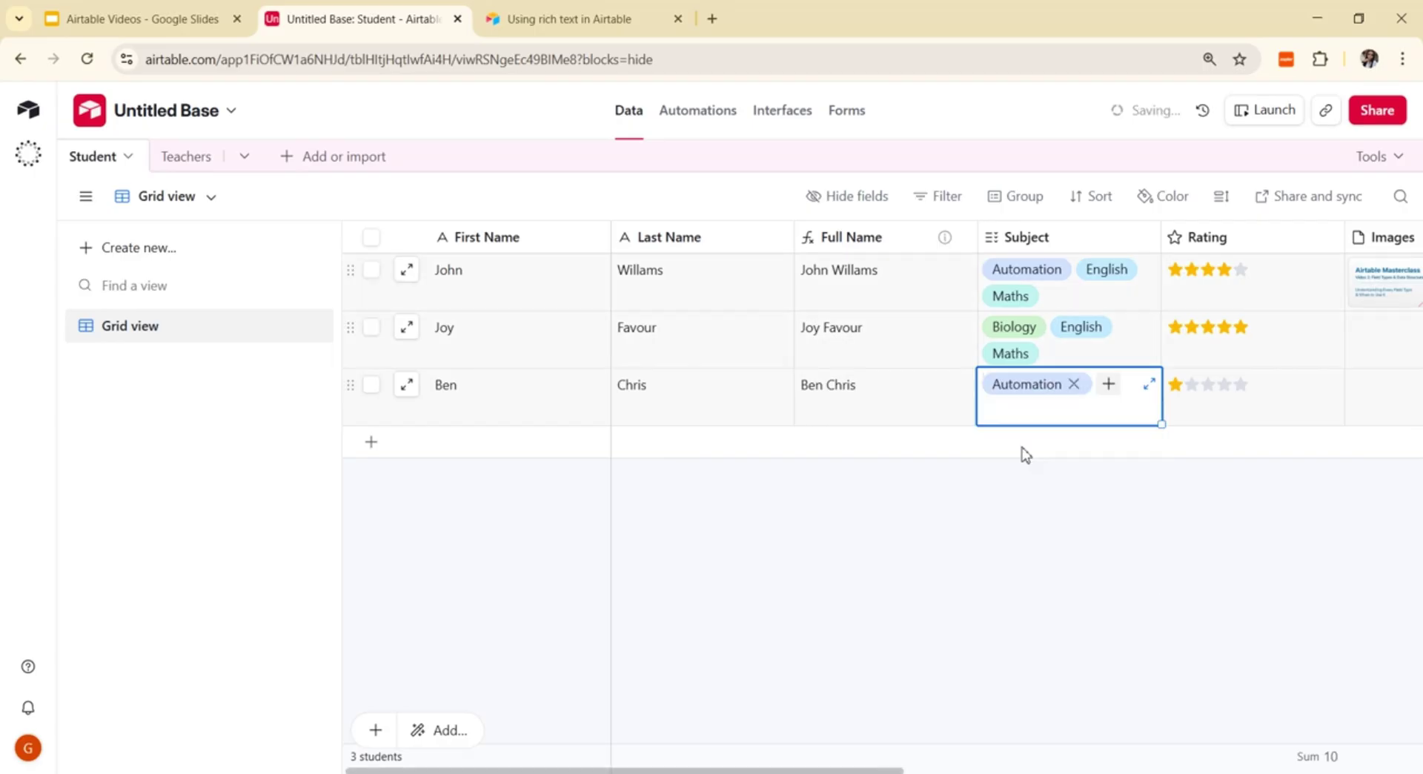
pyautogui.click(1108, 386)
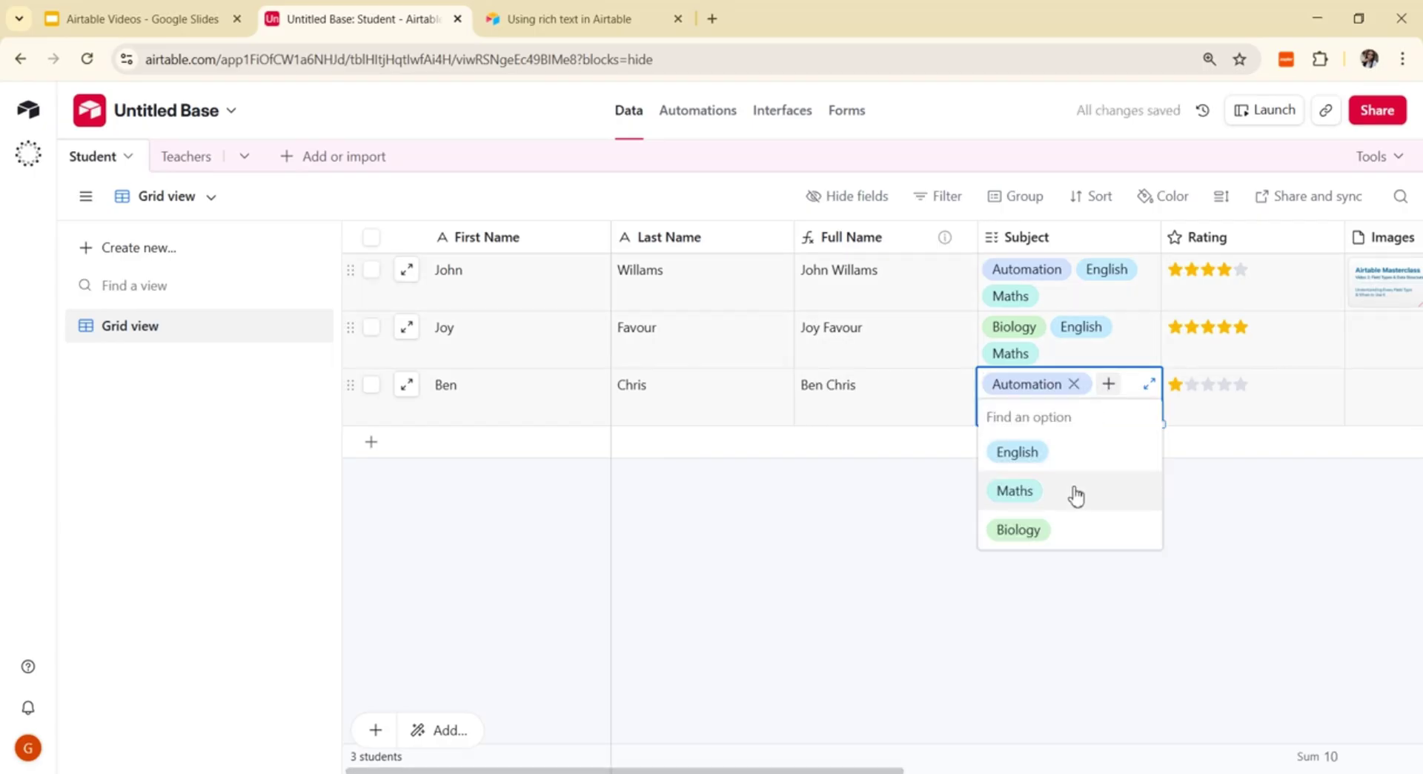
pyautogui.click(1116, 497)
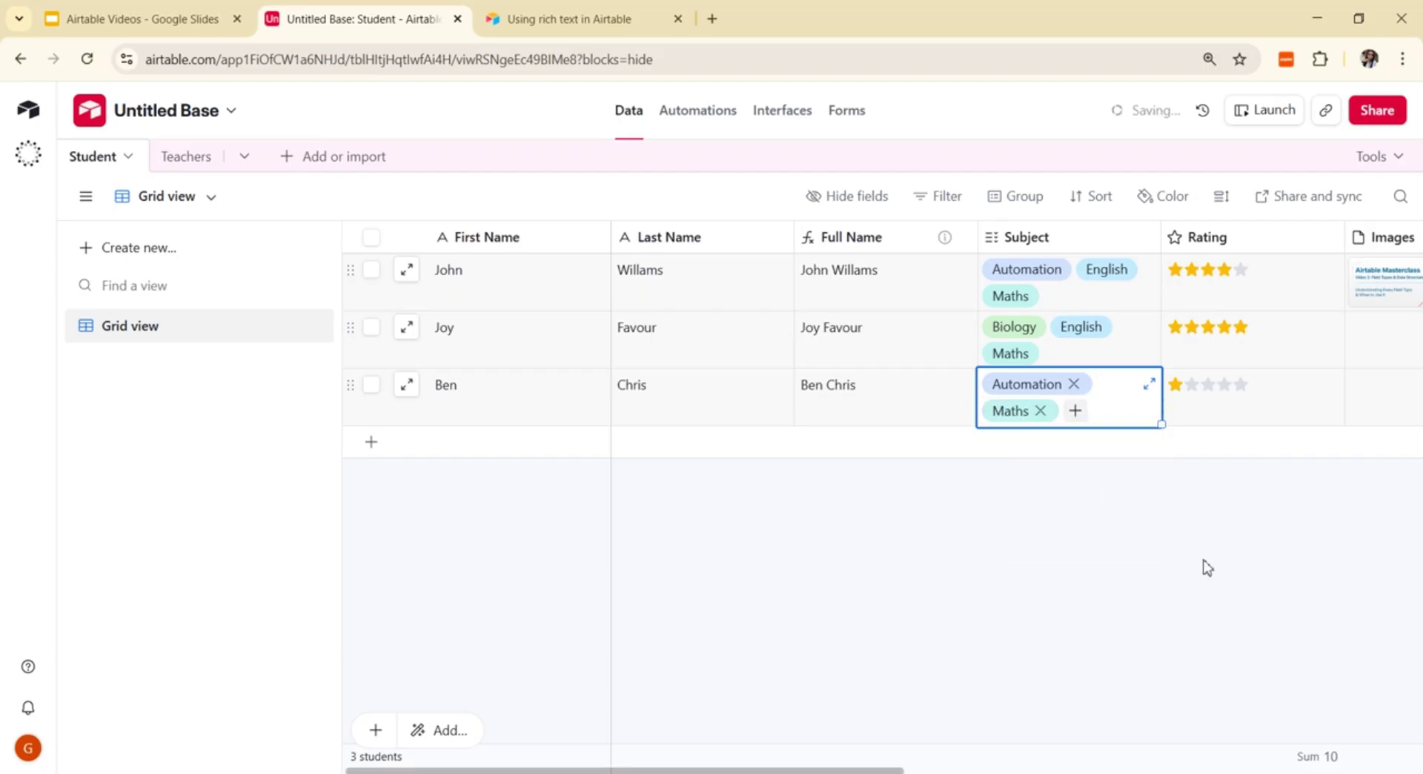
pyautogui.click(1224, 598)
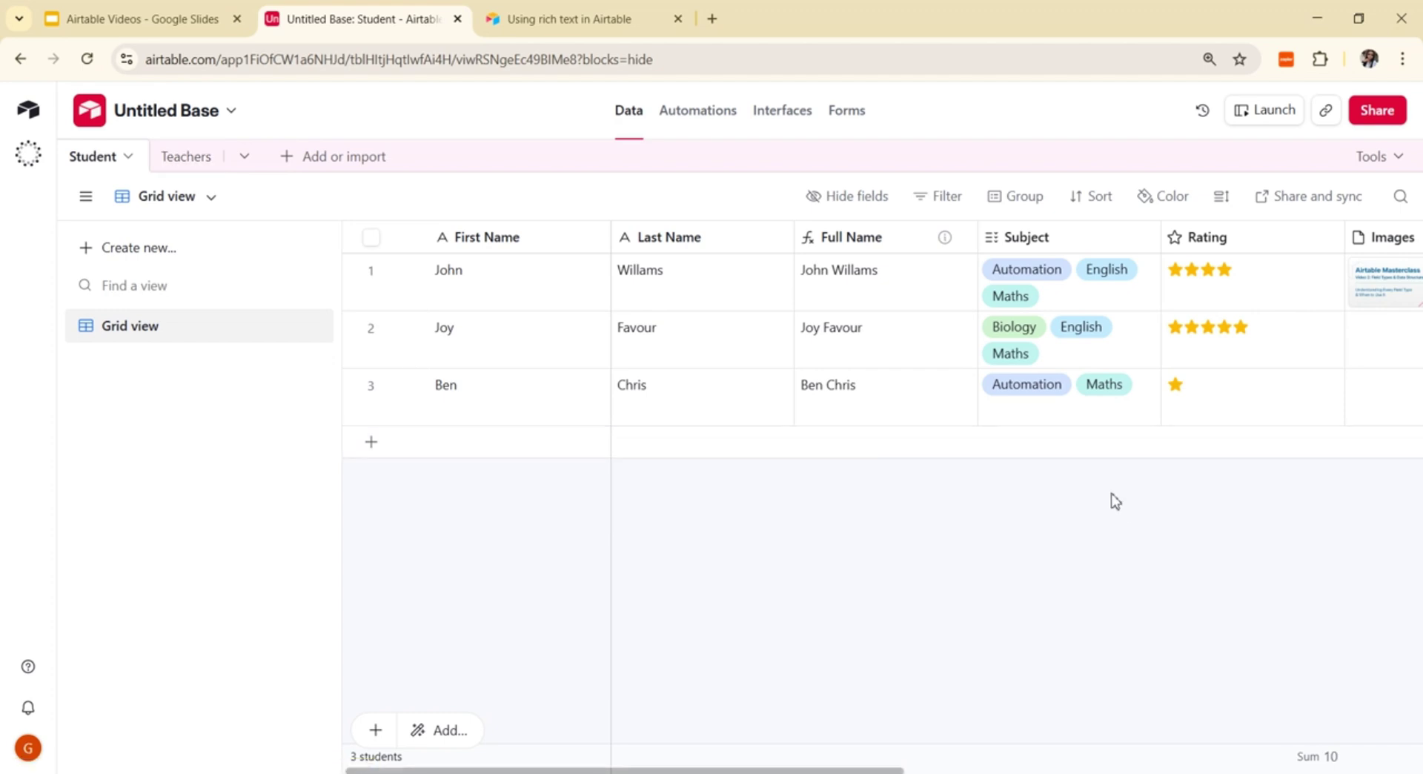
# Step: Hide the Rating and Images fields from the Student grid view
pyautogui.rightClick(1166, 245)
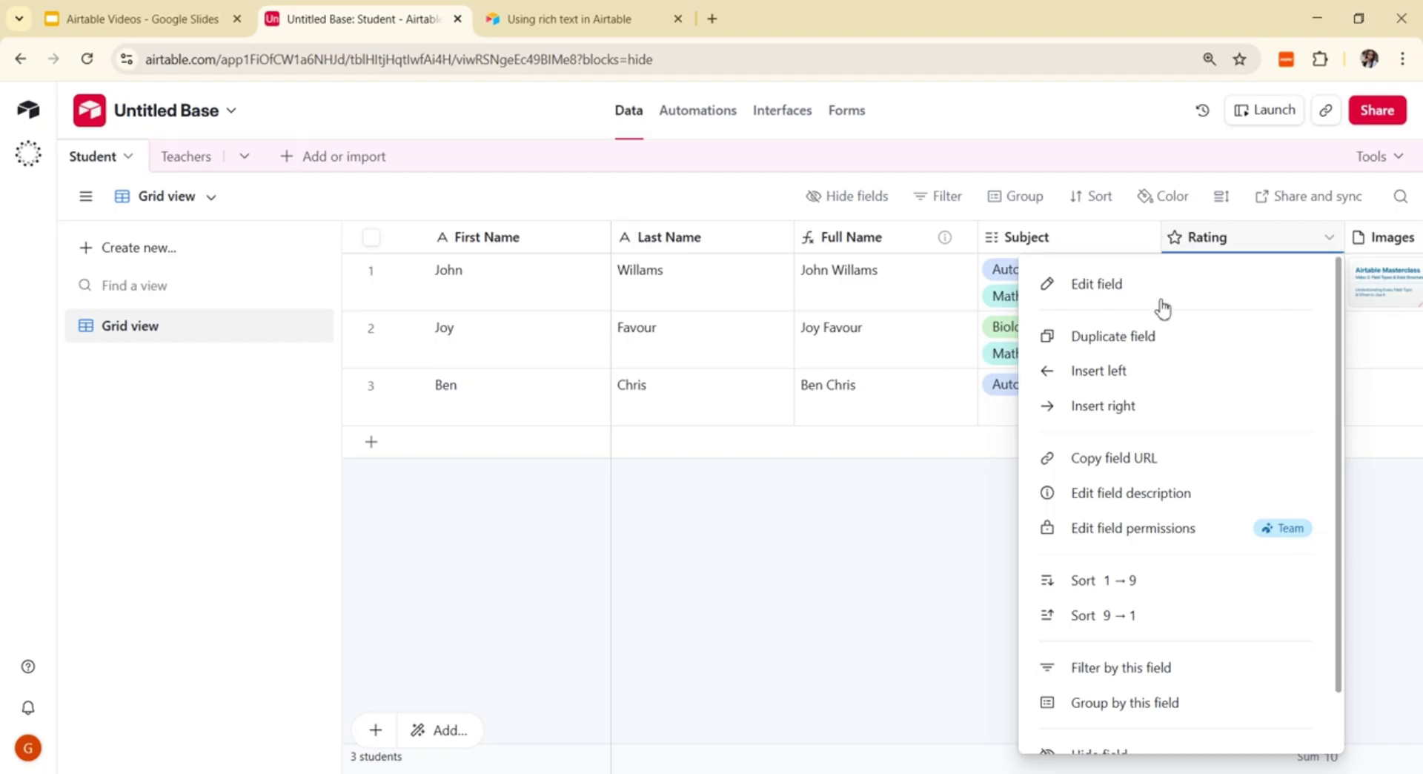
pyautogui.click(1102, 289)
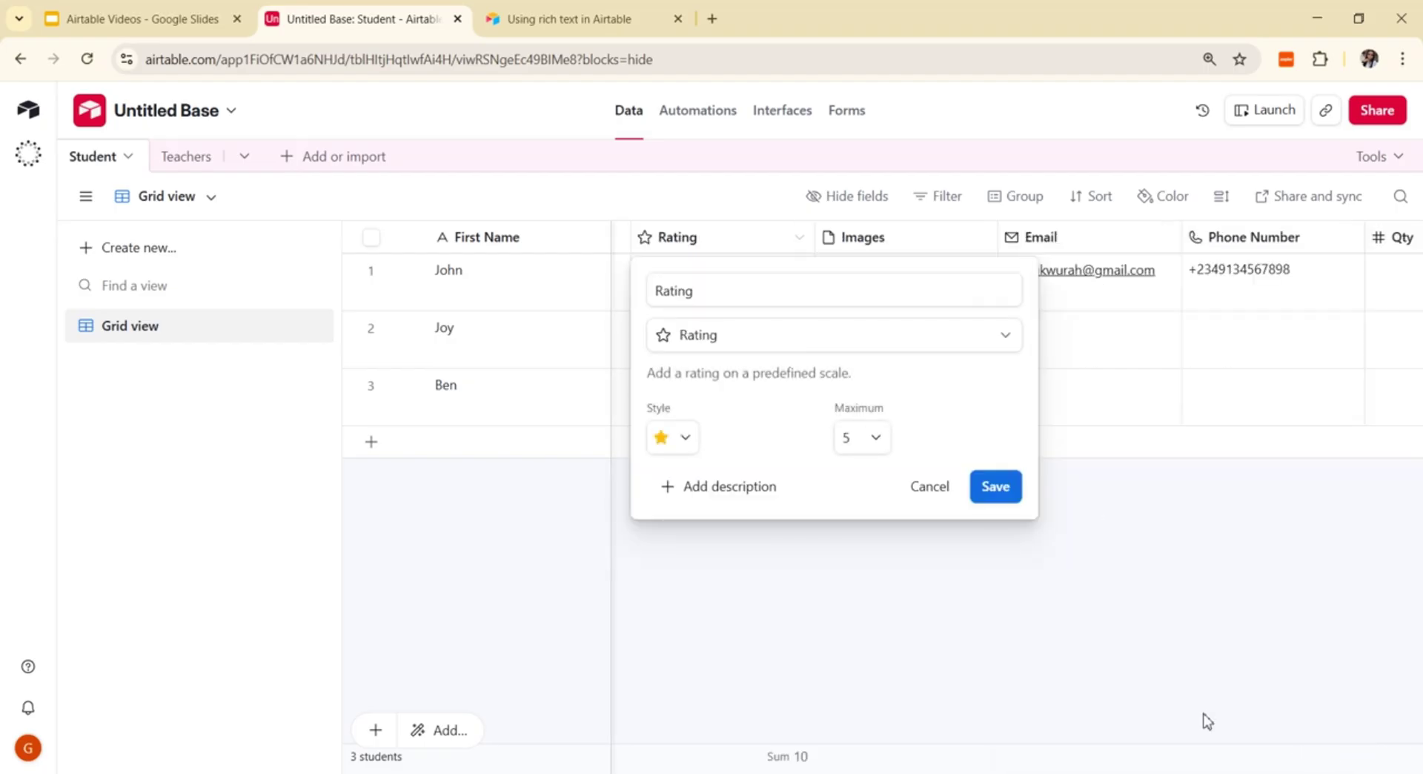
pyautogui.press('Escape')
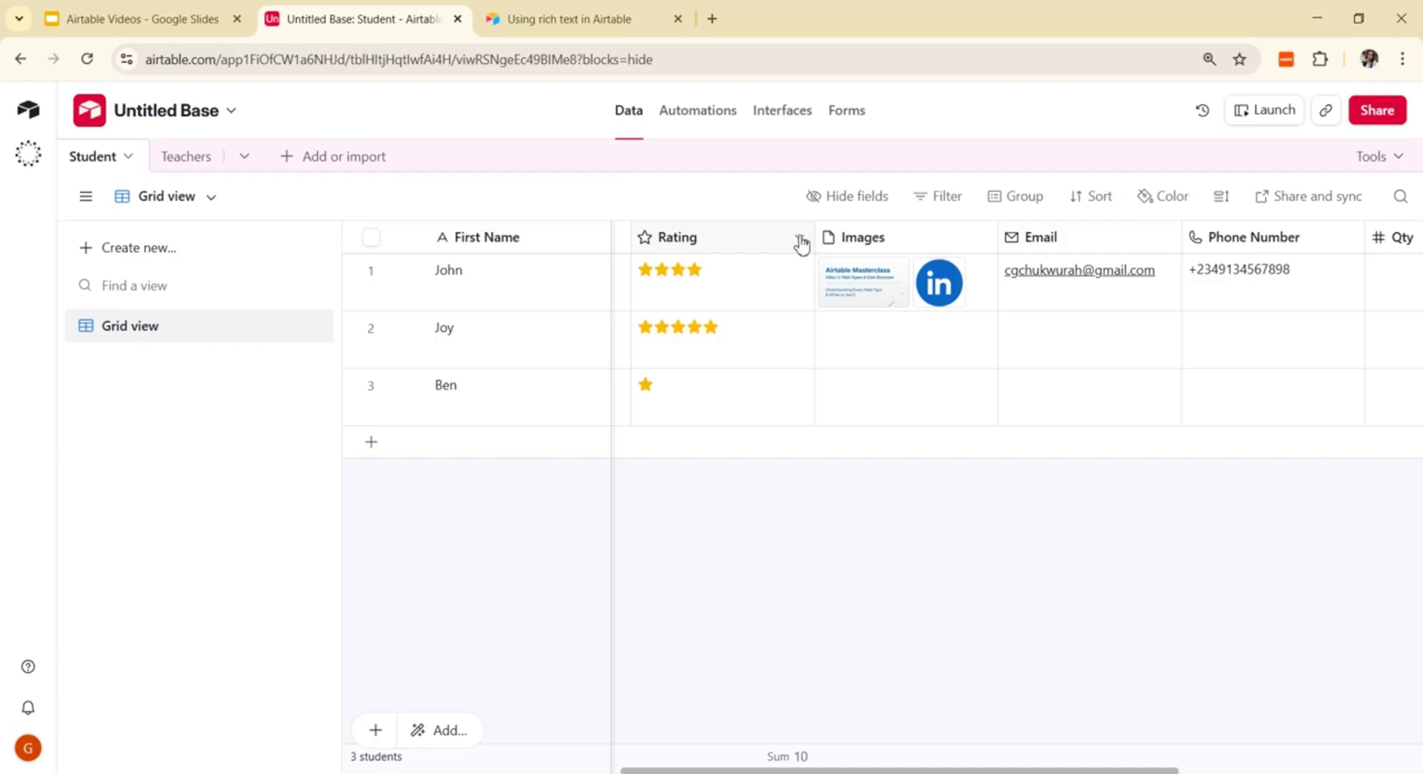
pyautogui.click(803, 243)
pyautogui.scroll(-1, 791, 734)
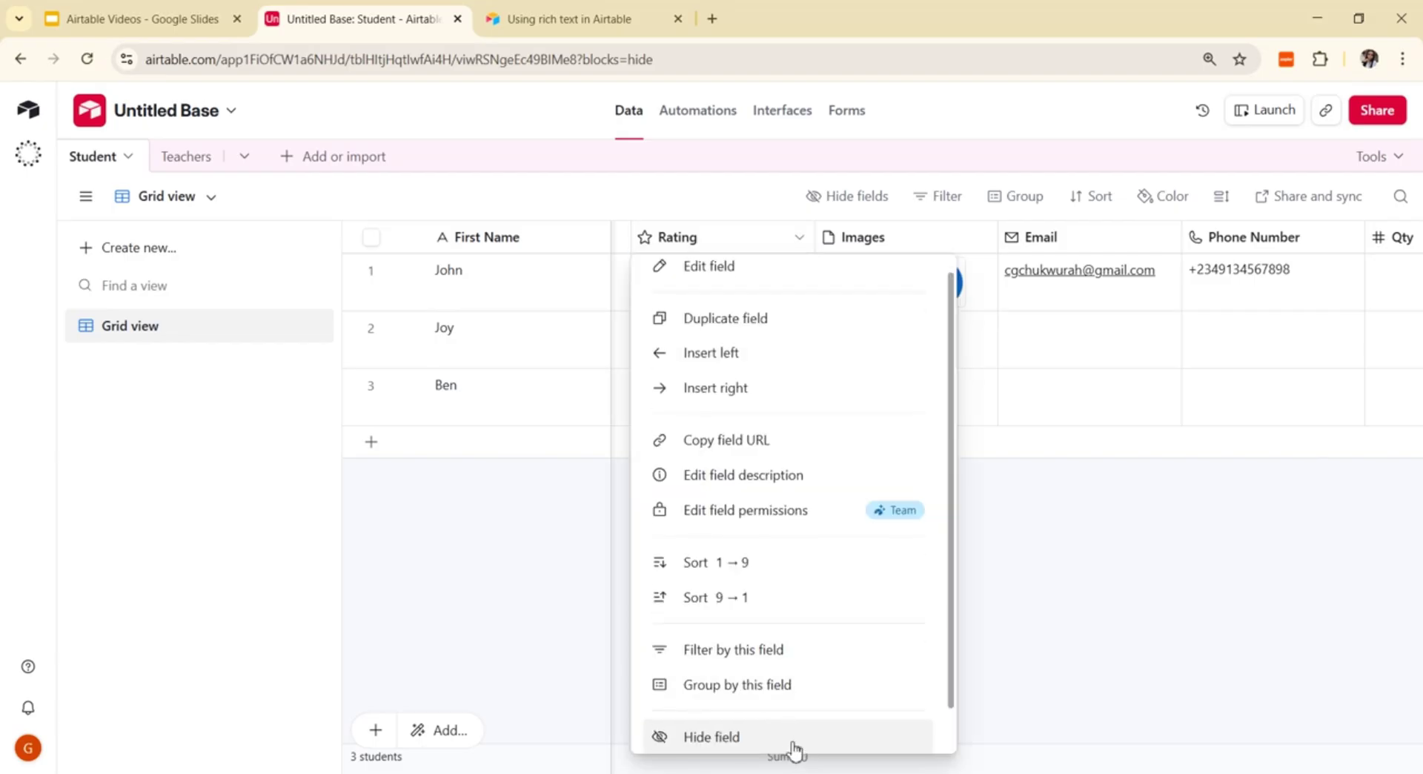
pyautogui.click(790, 703)
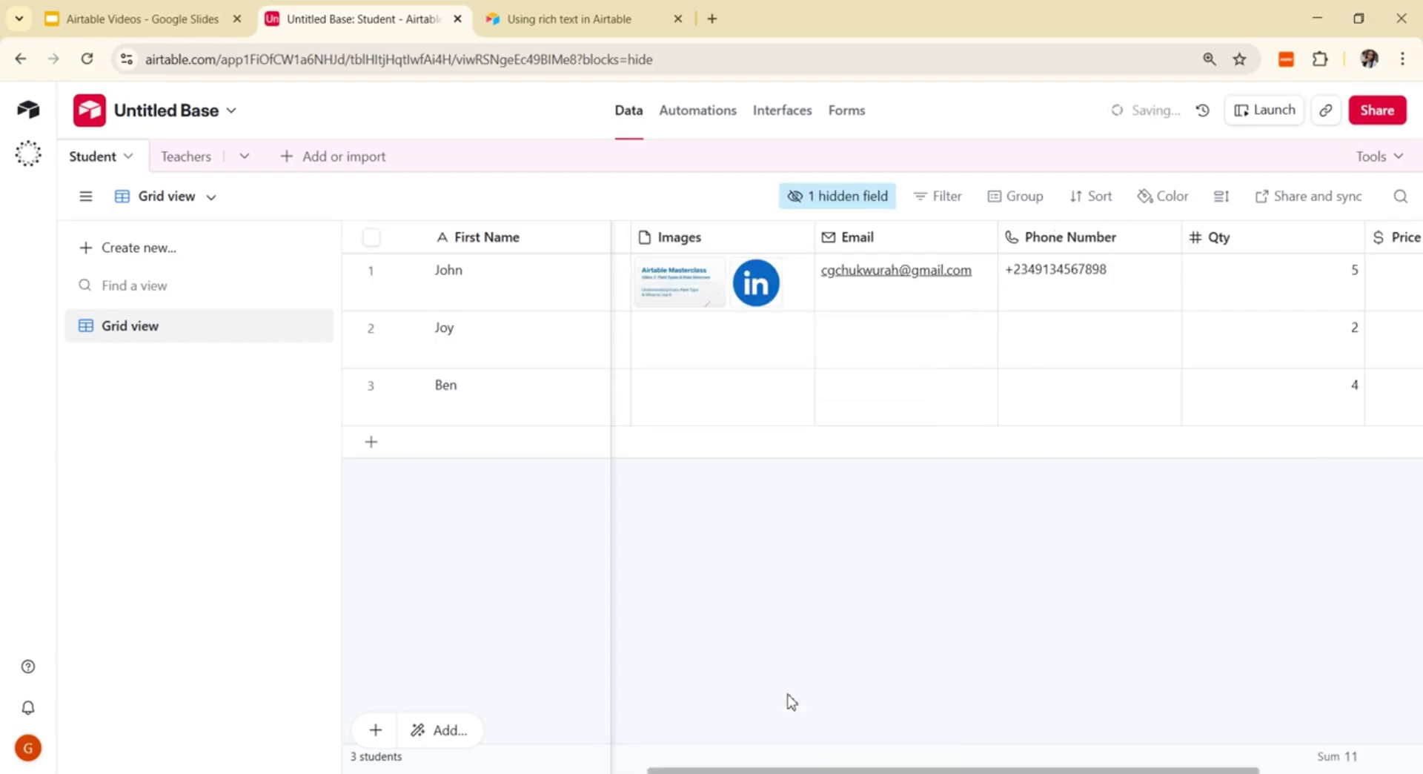
pyautogui.click(802, 243)
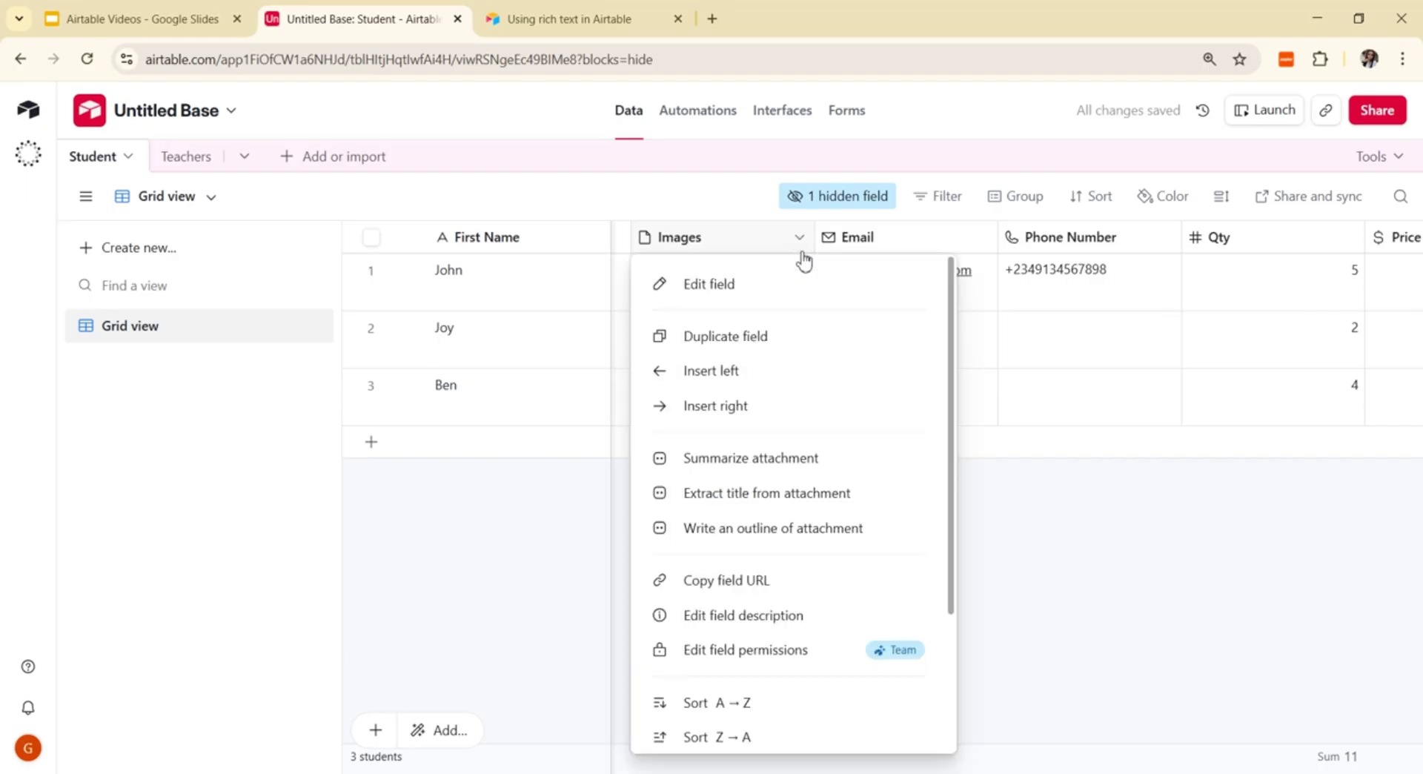
pyautogui.scroll(-1, 738, 736)
pyautogui.scroll(-2, 738, 735)
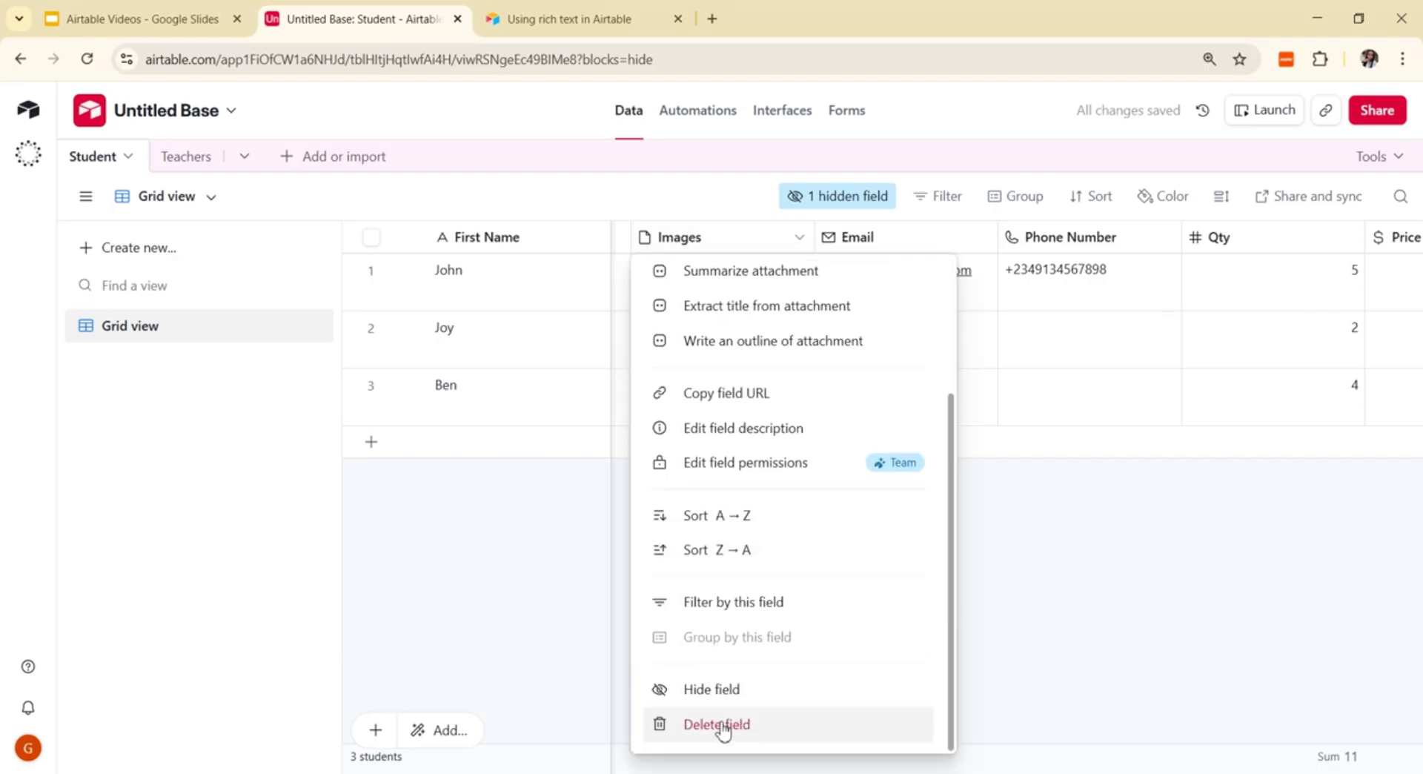
pyautogui.click(706, 692)
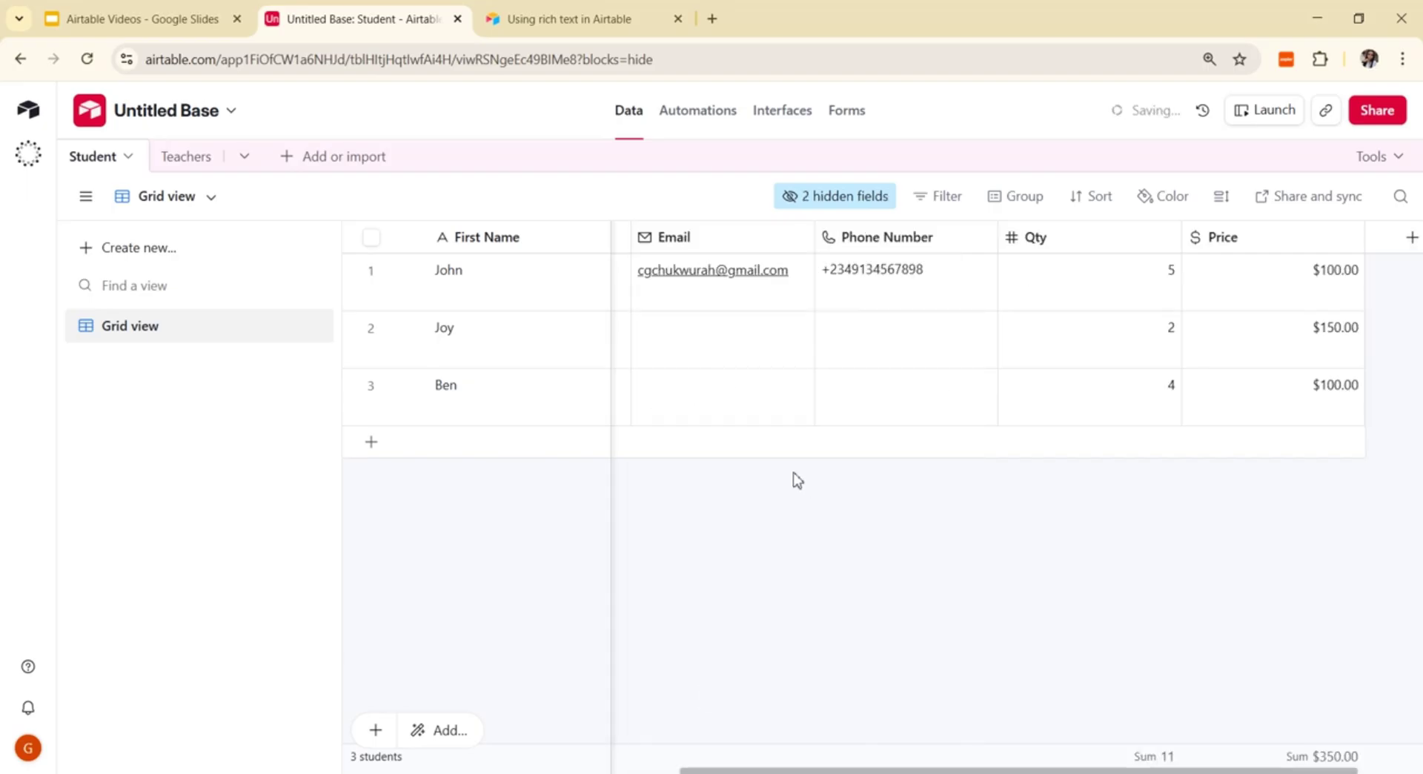
# Step: Hide the Phone Number, Qty and Price fields from the grid view
pyautogui.click(984, 237)
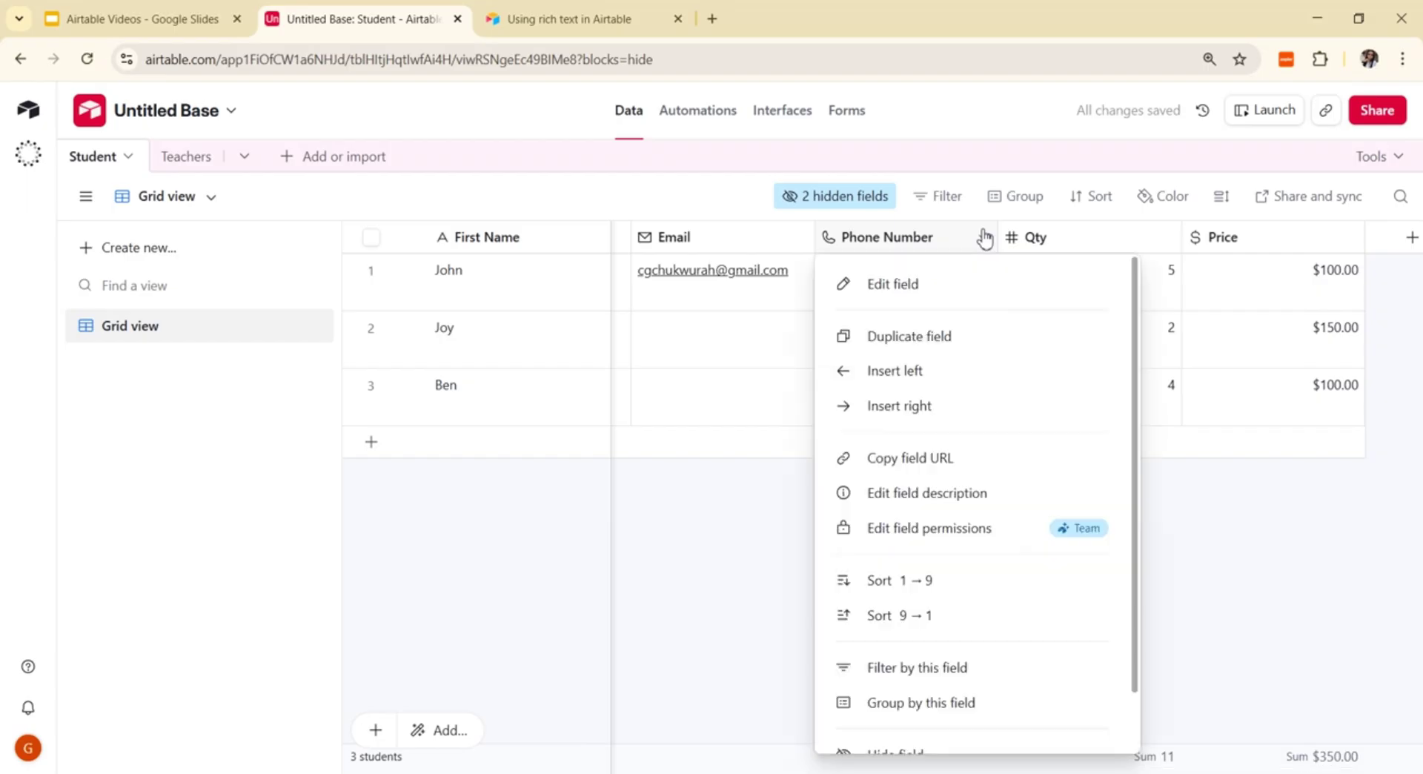
pyautogui.scroll(-1, 937, 741)
pyautogui.click(923, 738)
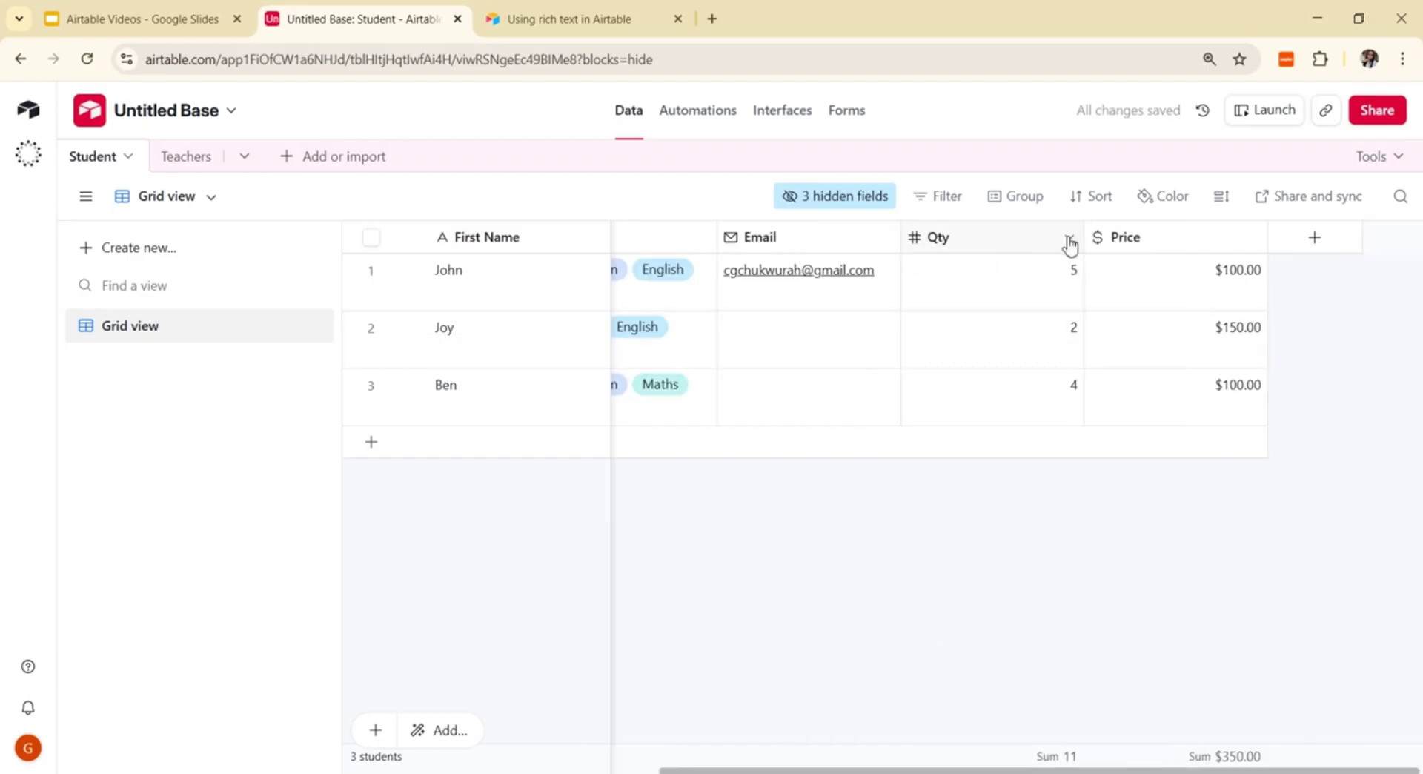
pyautogui.click(1068, 237)
pyautogui.scroll(-1, 1052, 371)
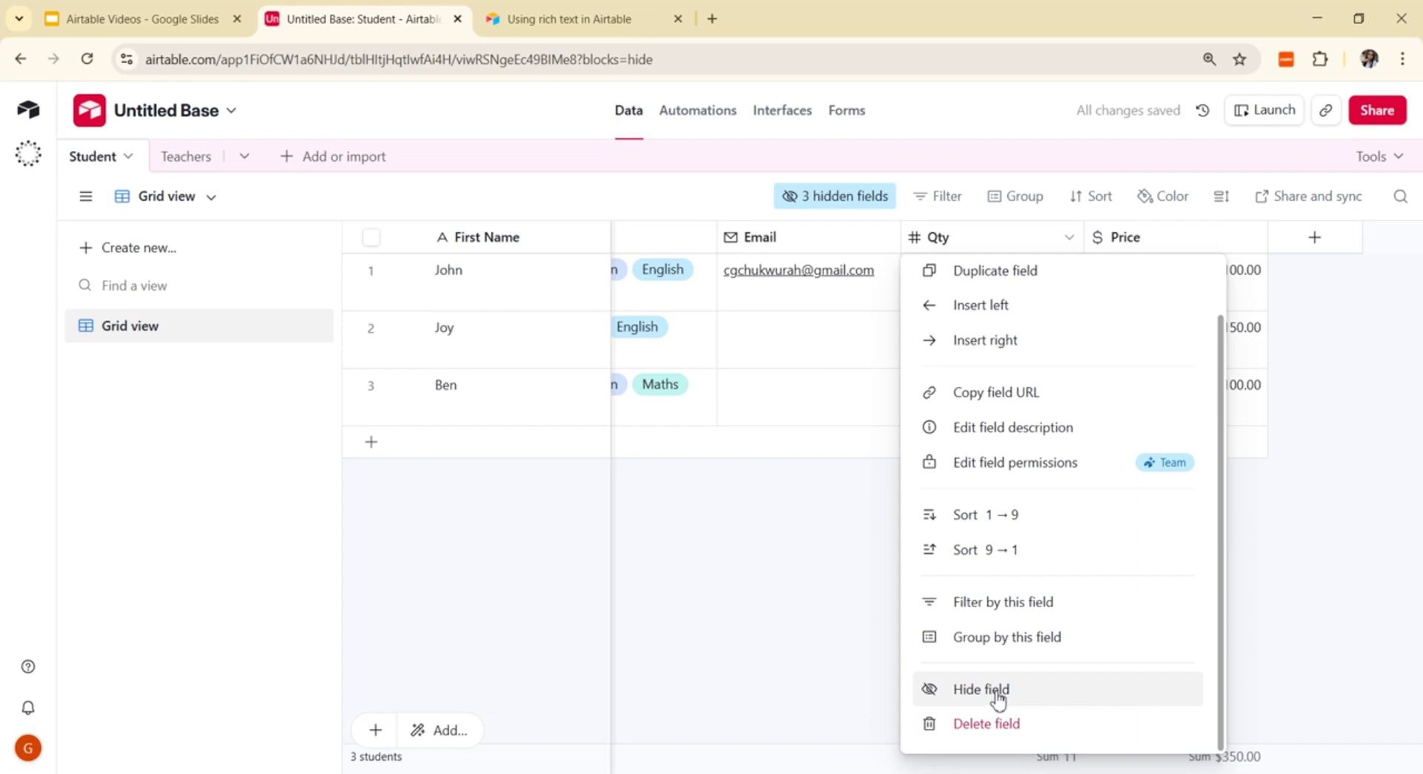
pyautogui.click(997, 691)
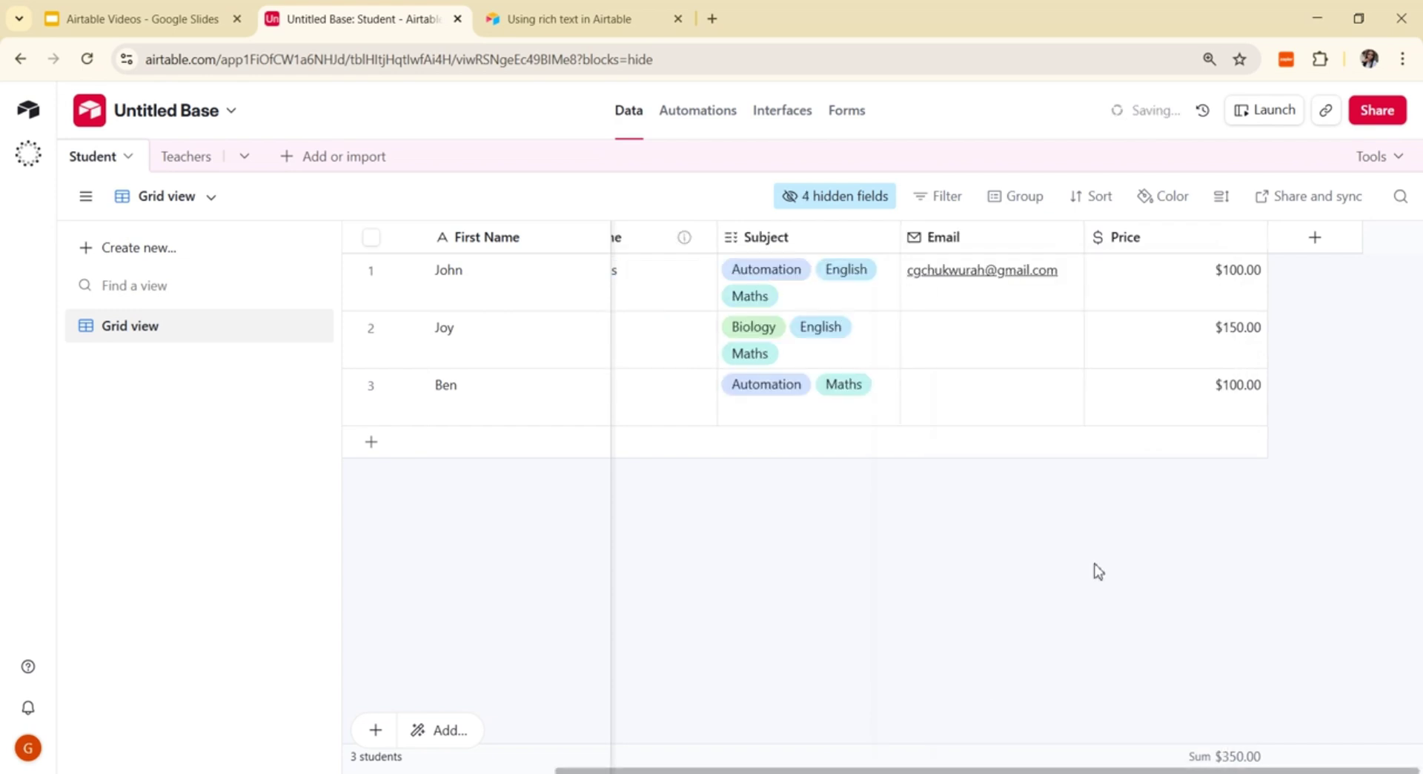
pyautogui.click(1252, 237)
pyautogui.scroll(-1, 1157, 666)
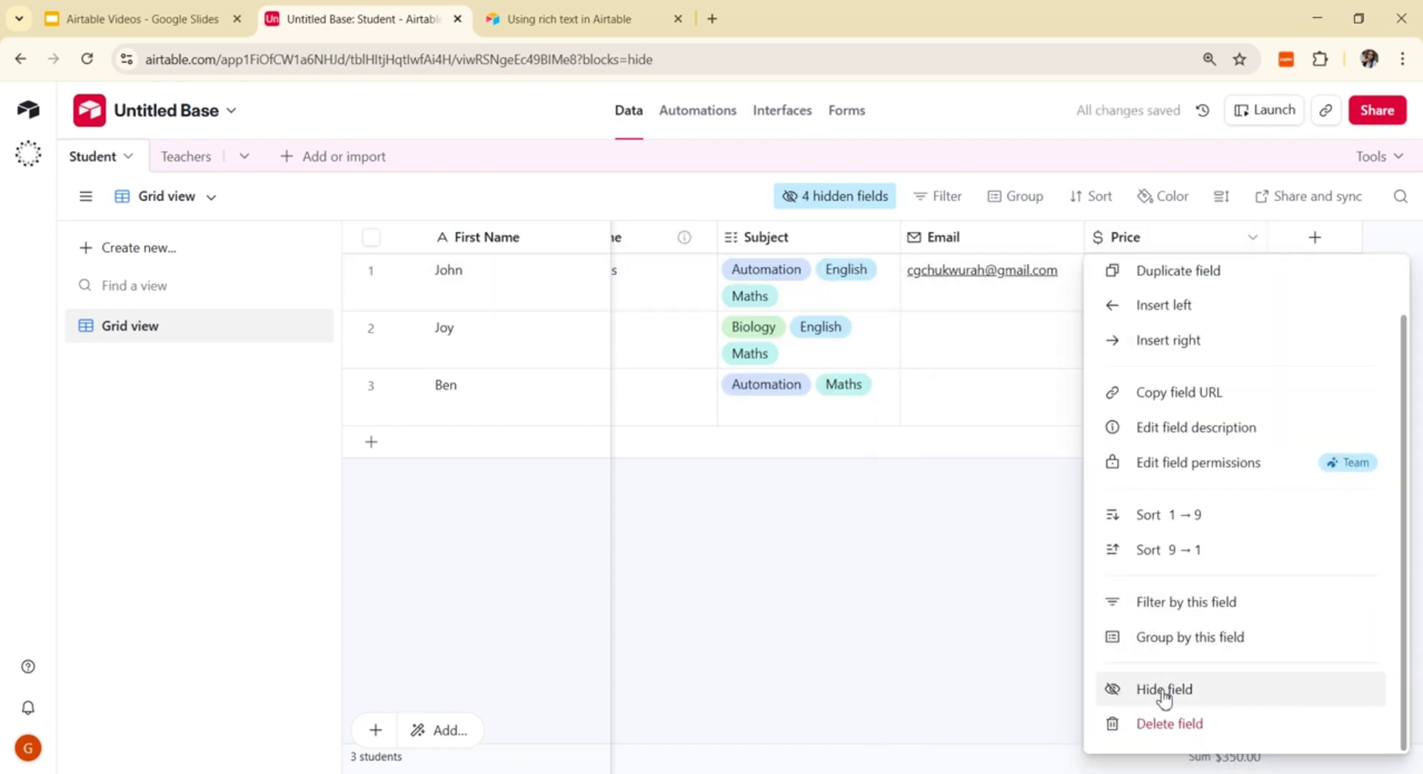
pyautogui.click(1164, 689)
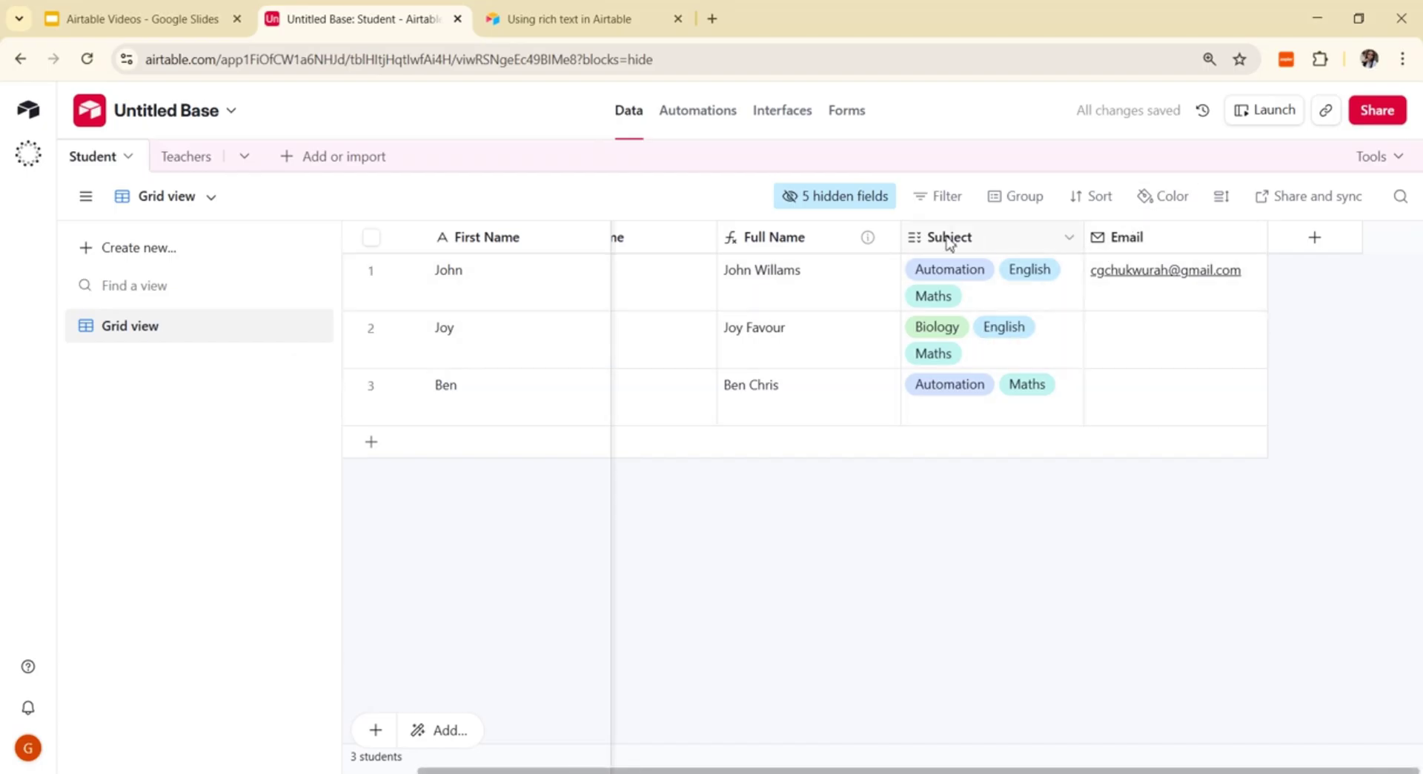
# Step: Move Email ahead of Subject and add a new field linking to the Teachers table
pyautogui.moveTo(1210, 241); pyautogui.dragTo(889, 244)
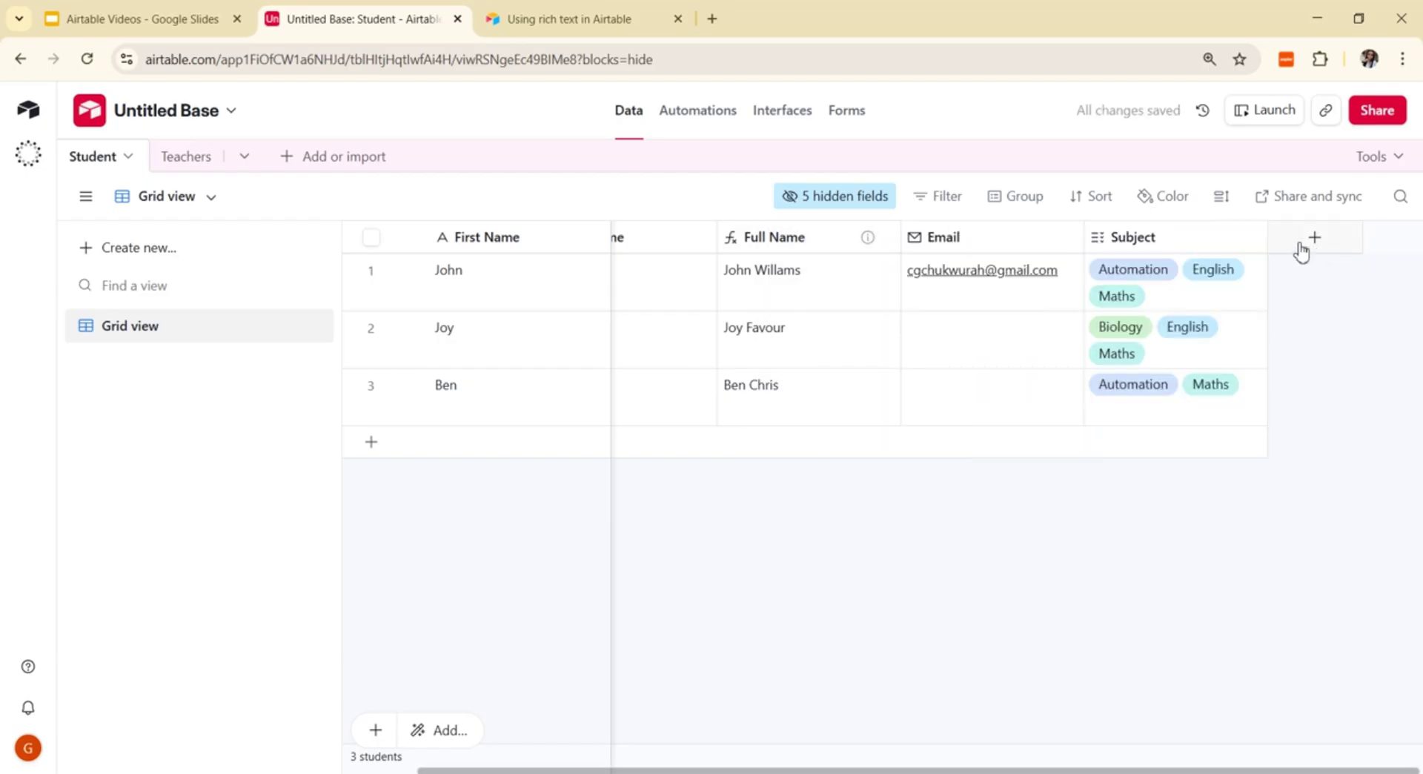
pyautogui.click(1317, 237)
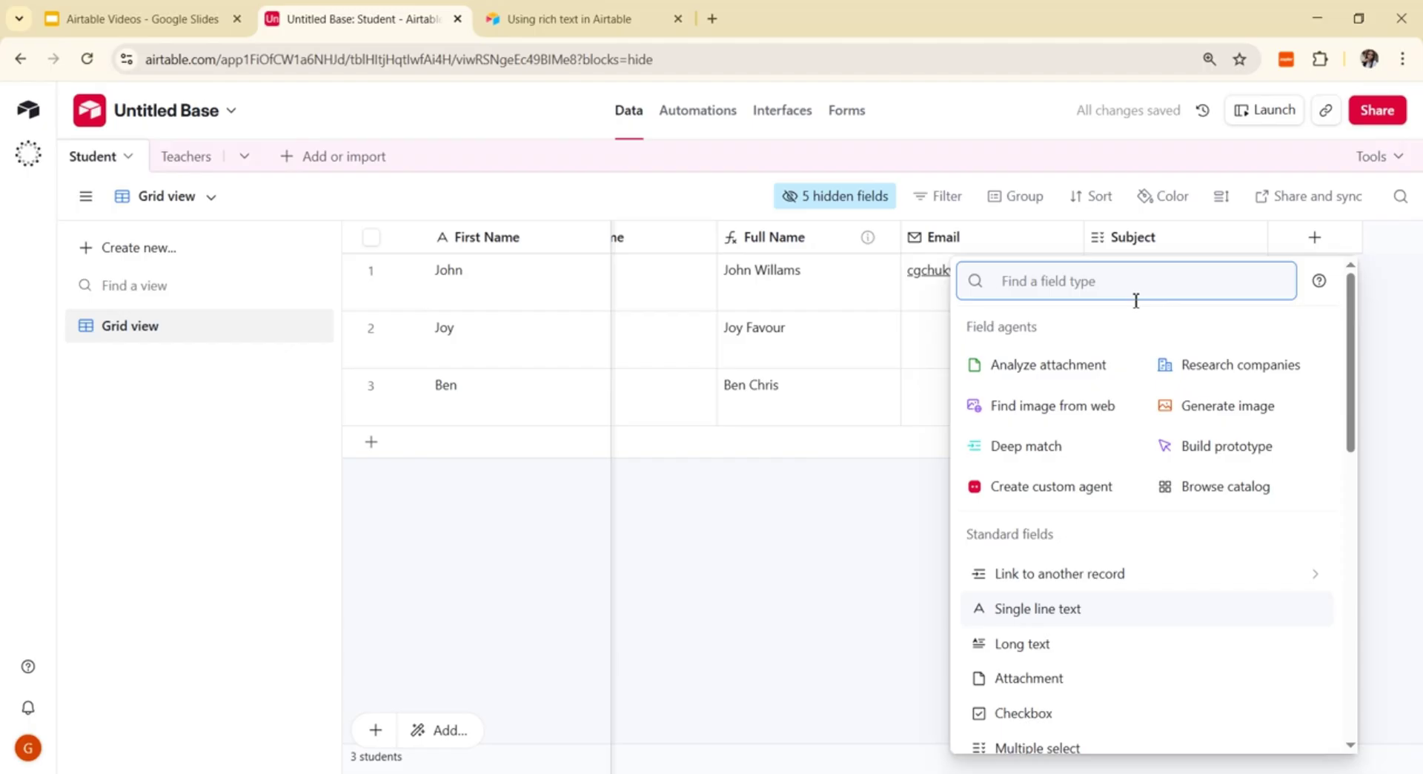
pyautogui.write('li')
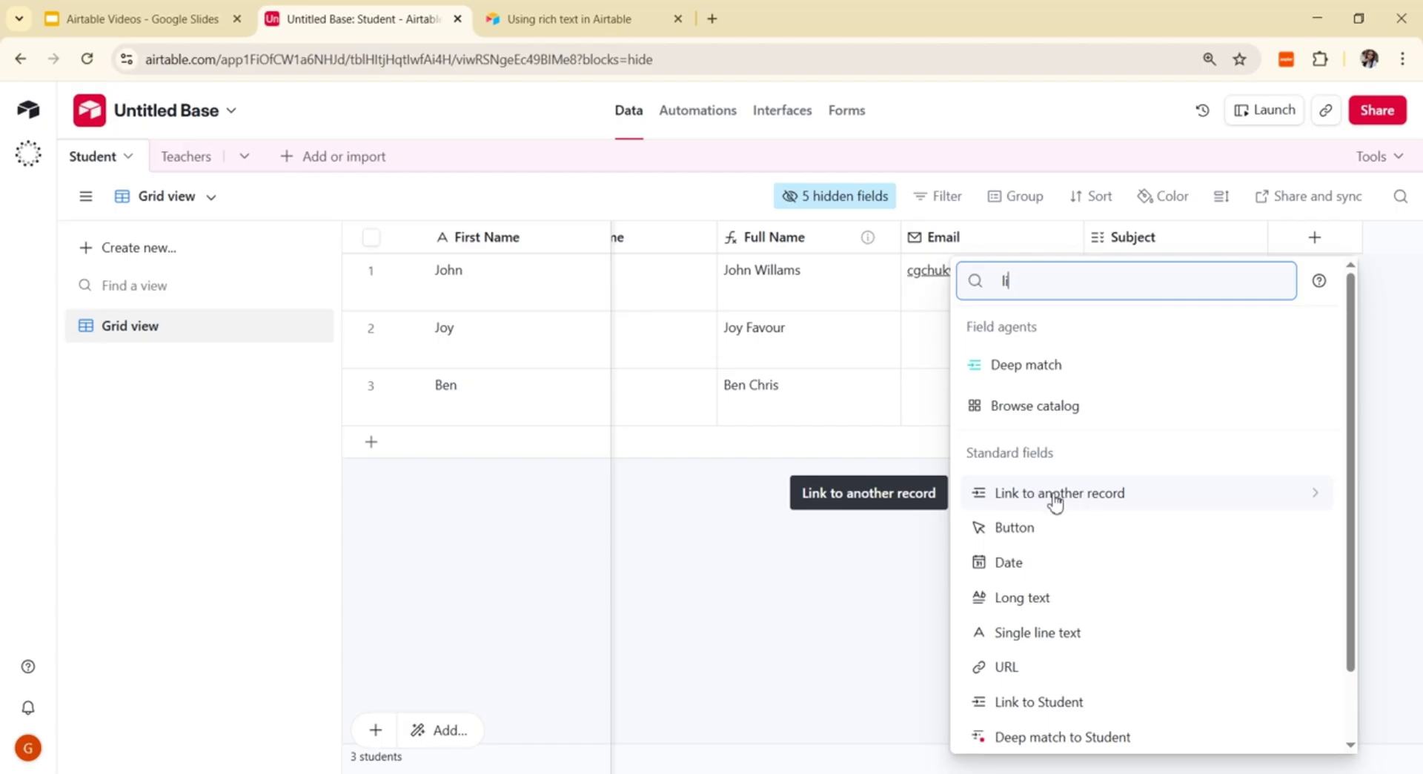
pyautogui.click(1056, 501)
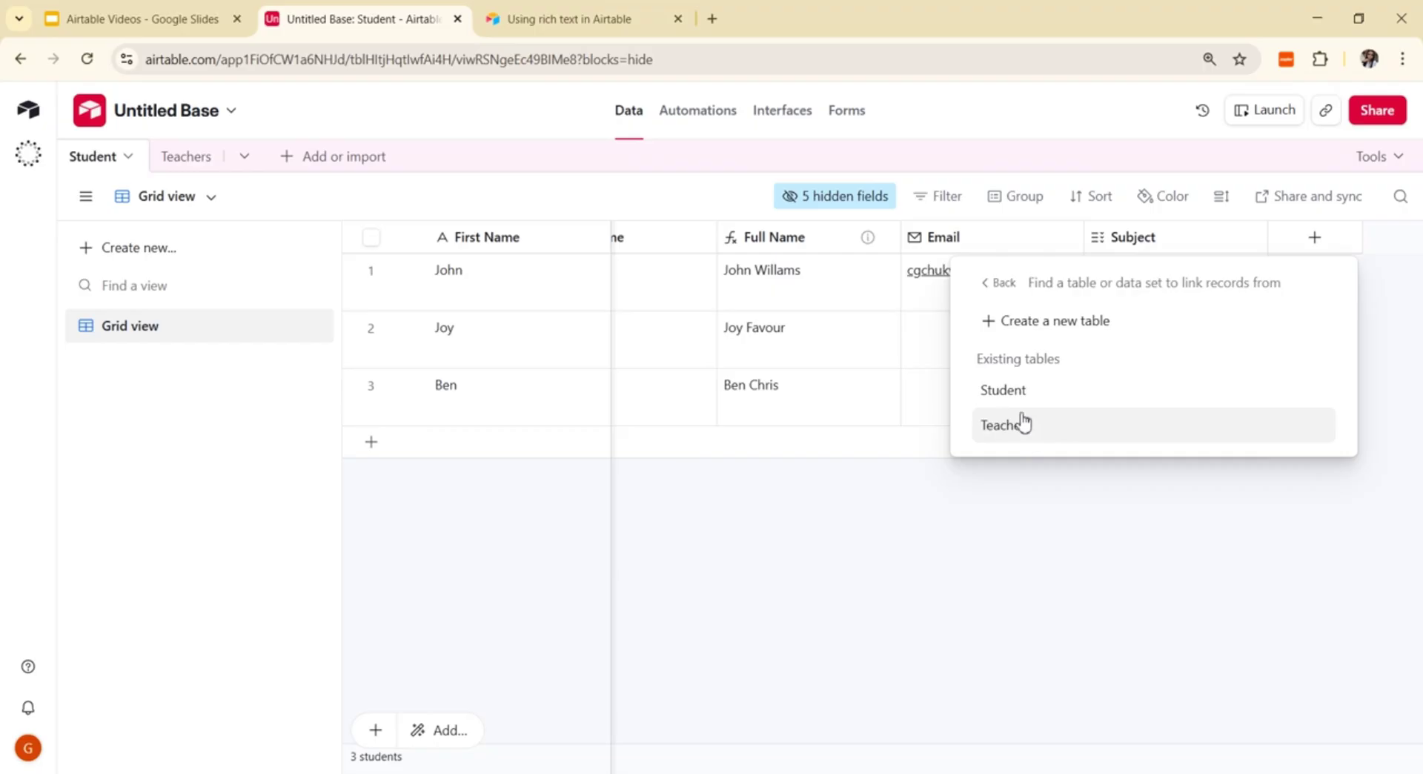
pyautogui.click(1022, 426)
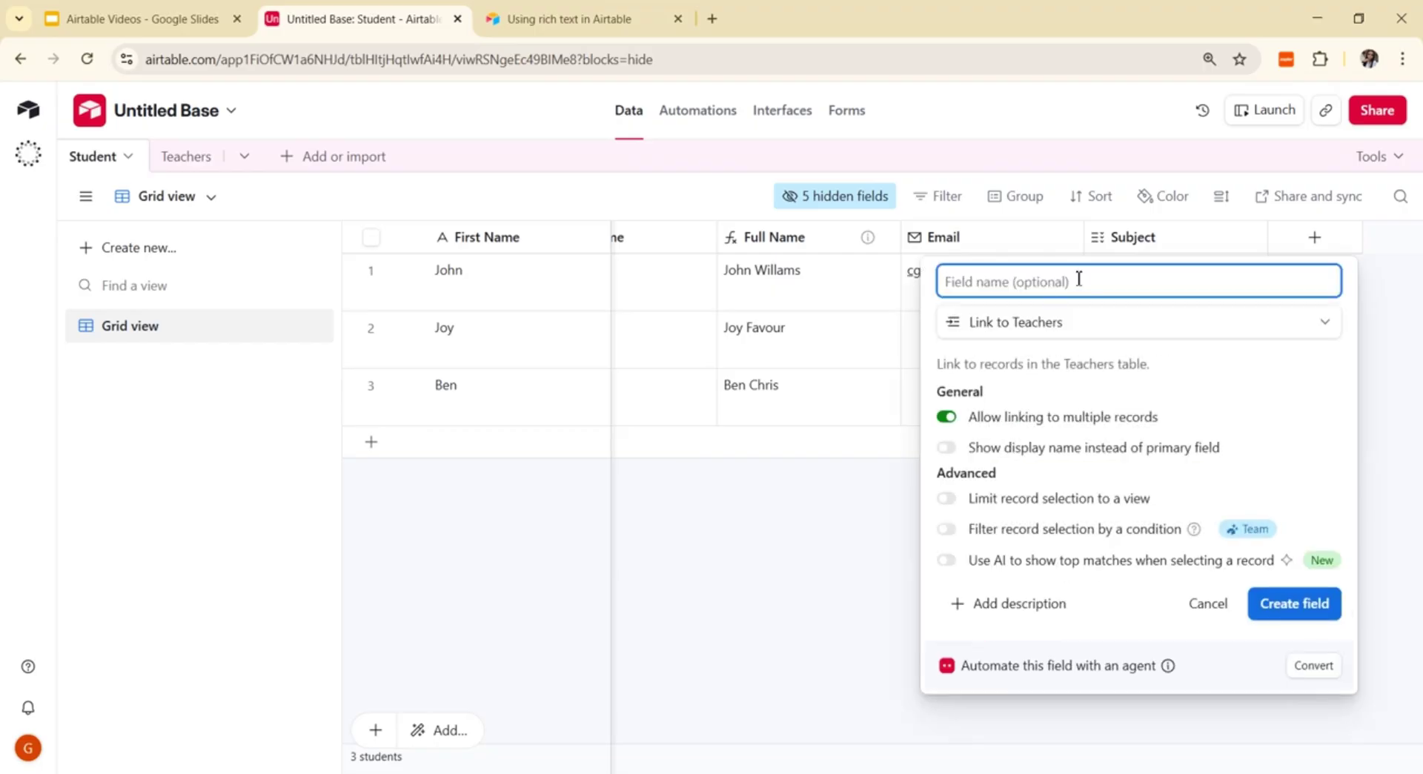
# Step: Name the link field 'Teacher', keep the display-name option off, and create it
pyautogui.write('teacher')
pyautogui.press('Home')
pyautogui.press('Delete')
pyautogui.write('T')
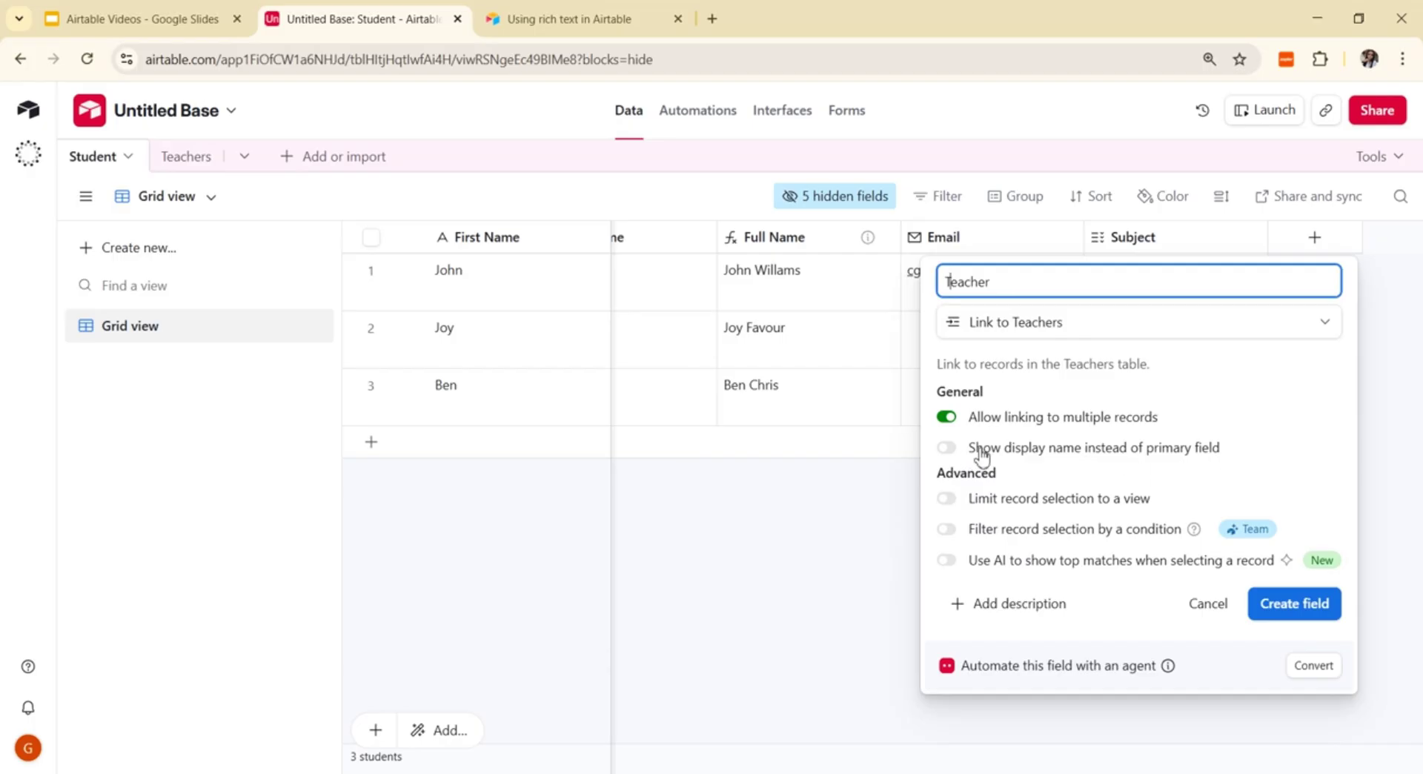
pyautogui.click(947, 448)
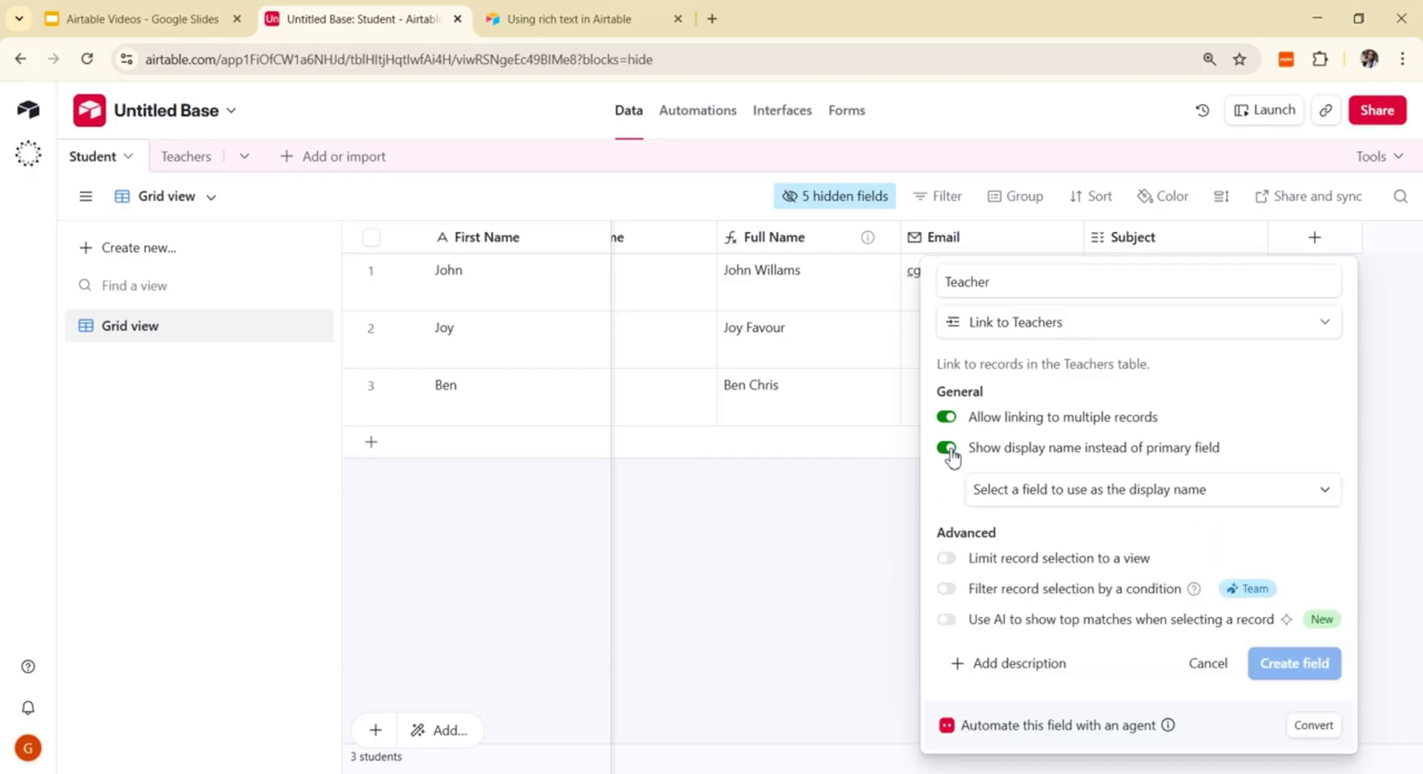
pyautogui.click(1330, 489)
pyautogui.click(1331, 490)
pyautogui.click(948, 448)
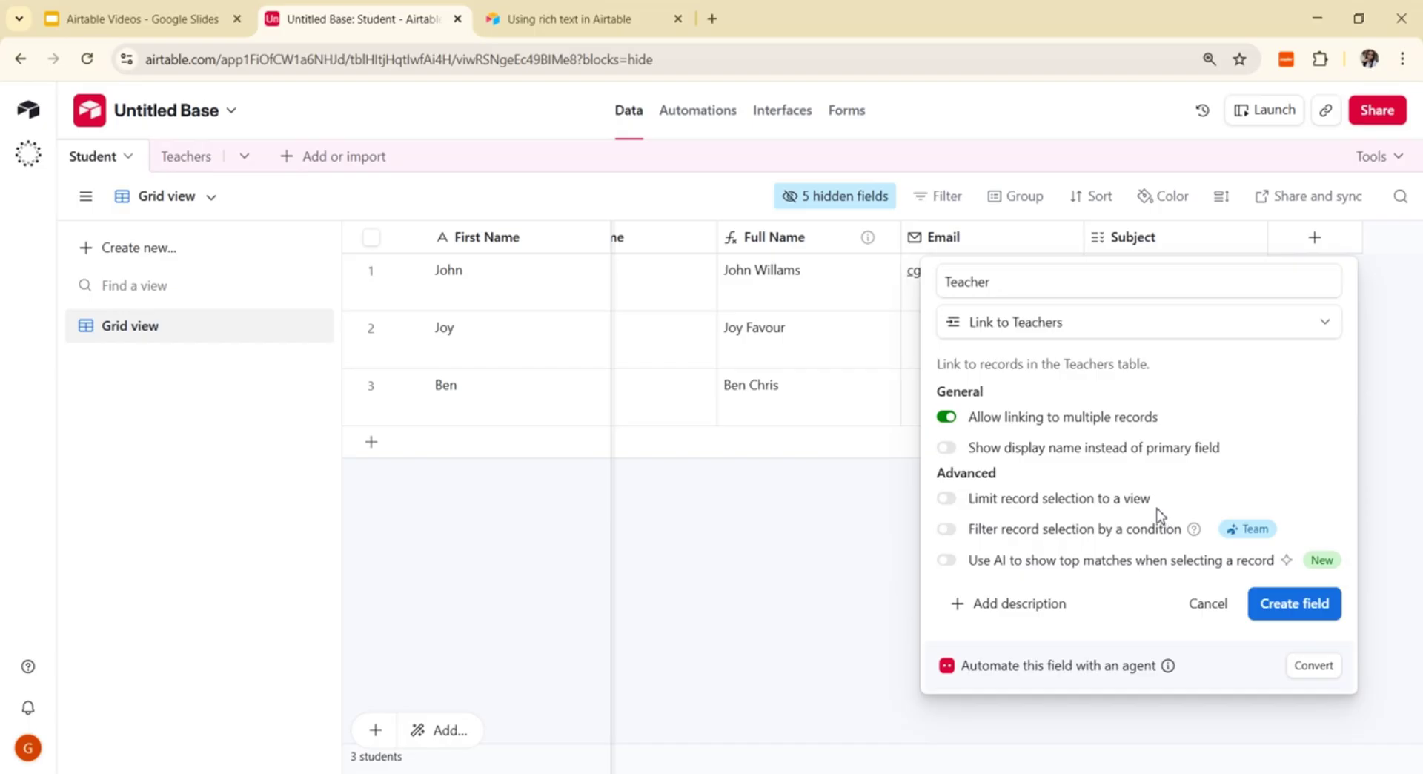
pyautogui.click(1276, 605)
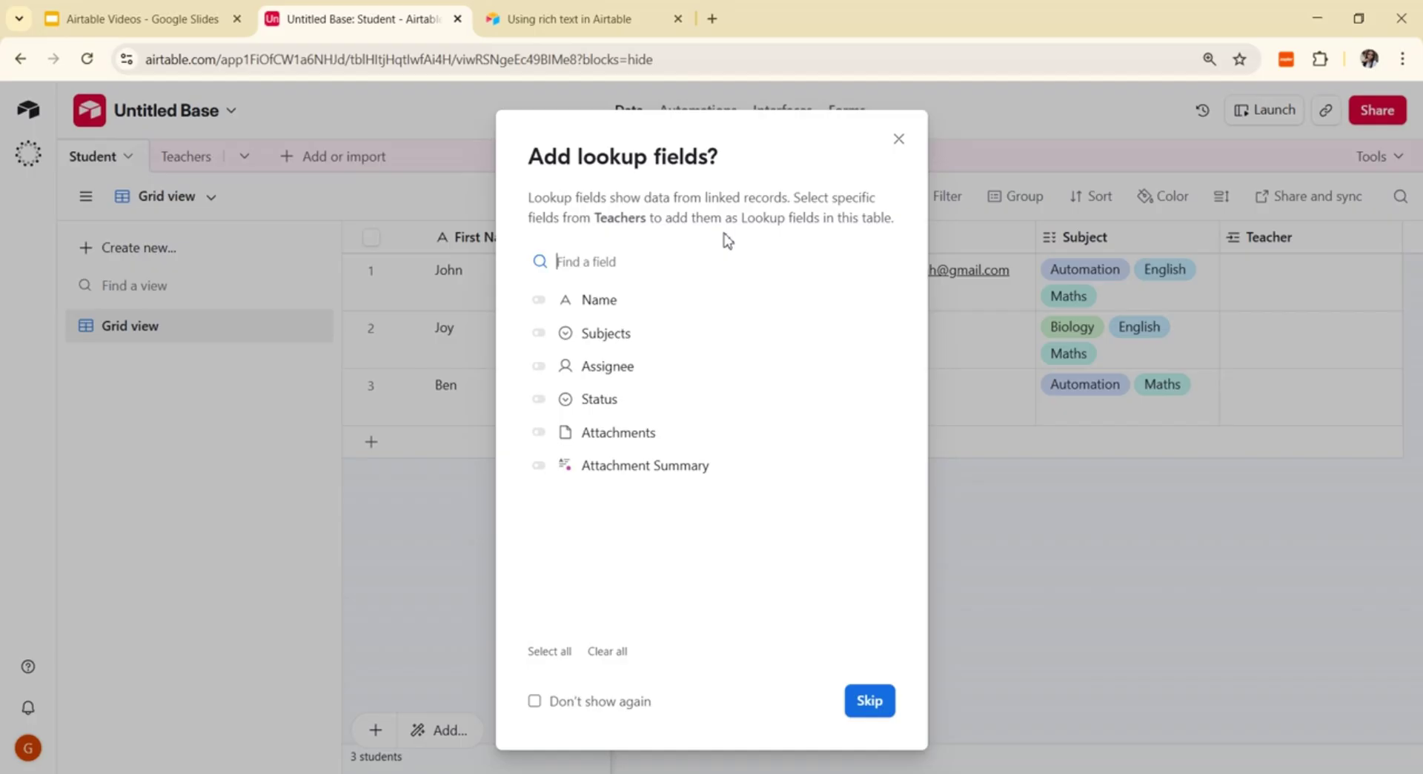
# Step: Skip adding lookup fields, glance at the first student's Teacher choices, then open the Teachers table
pyautogui.click(868, 702)
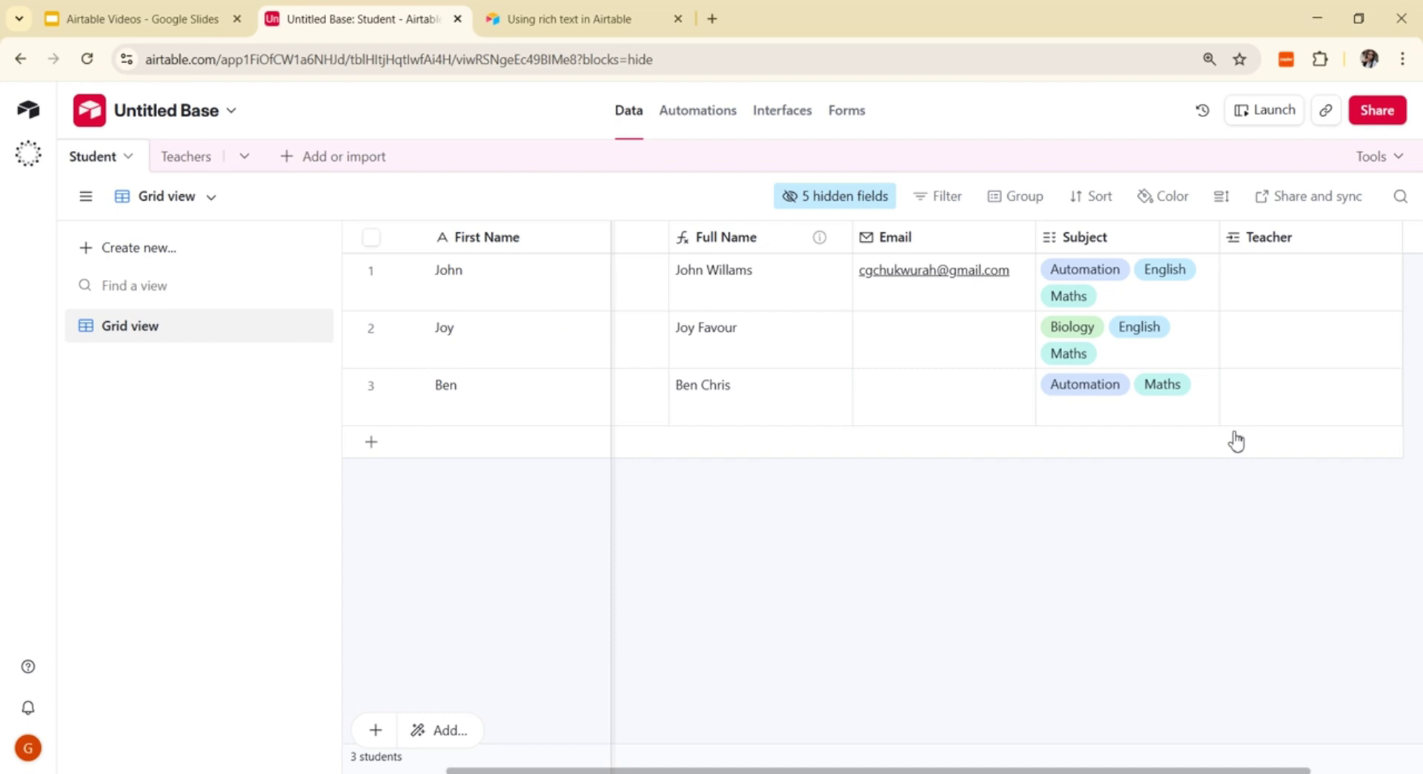
pyautogui.click(1295, 298)
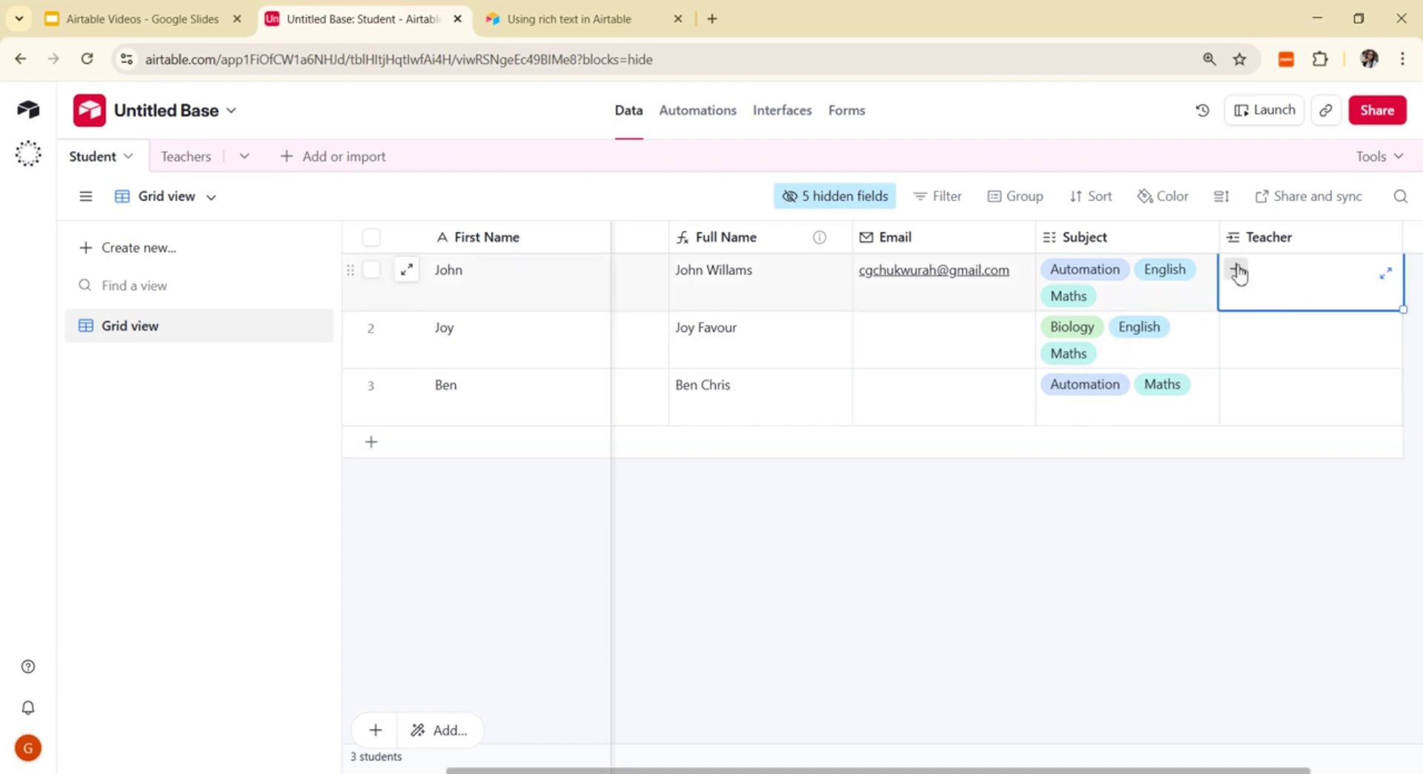
pyautogui.click(1237, 272)
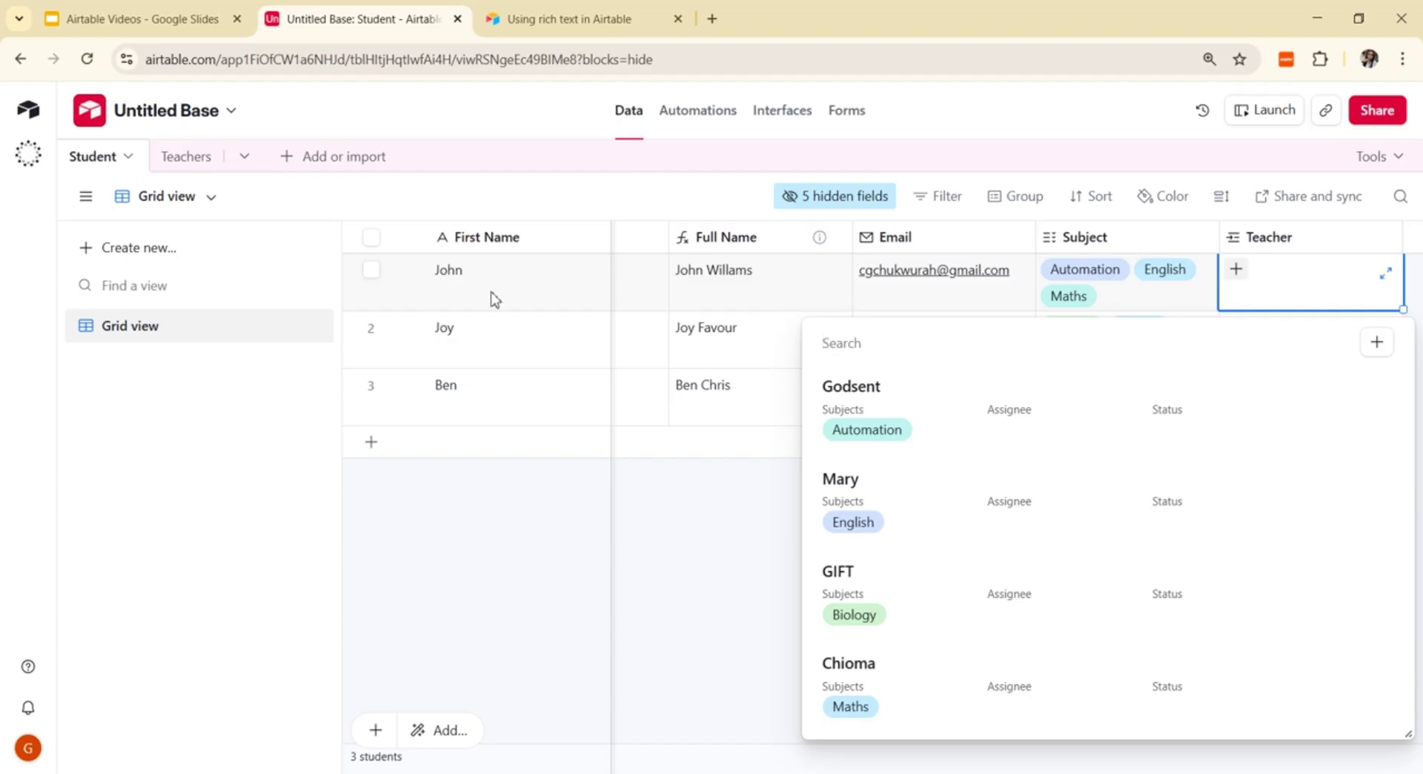
pyautogui.click(188, 156)
pyautogui.click(187, 155)
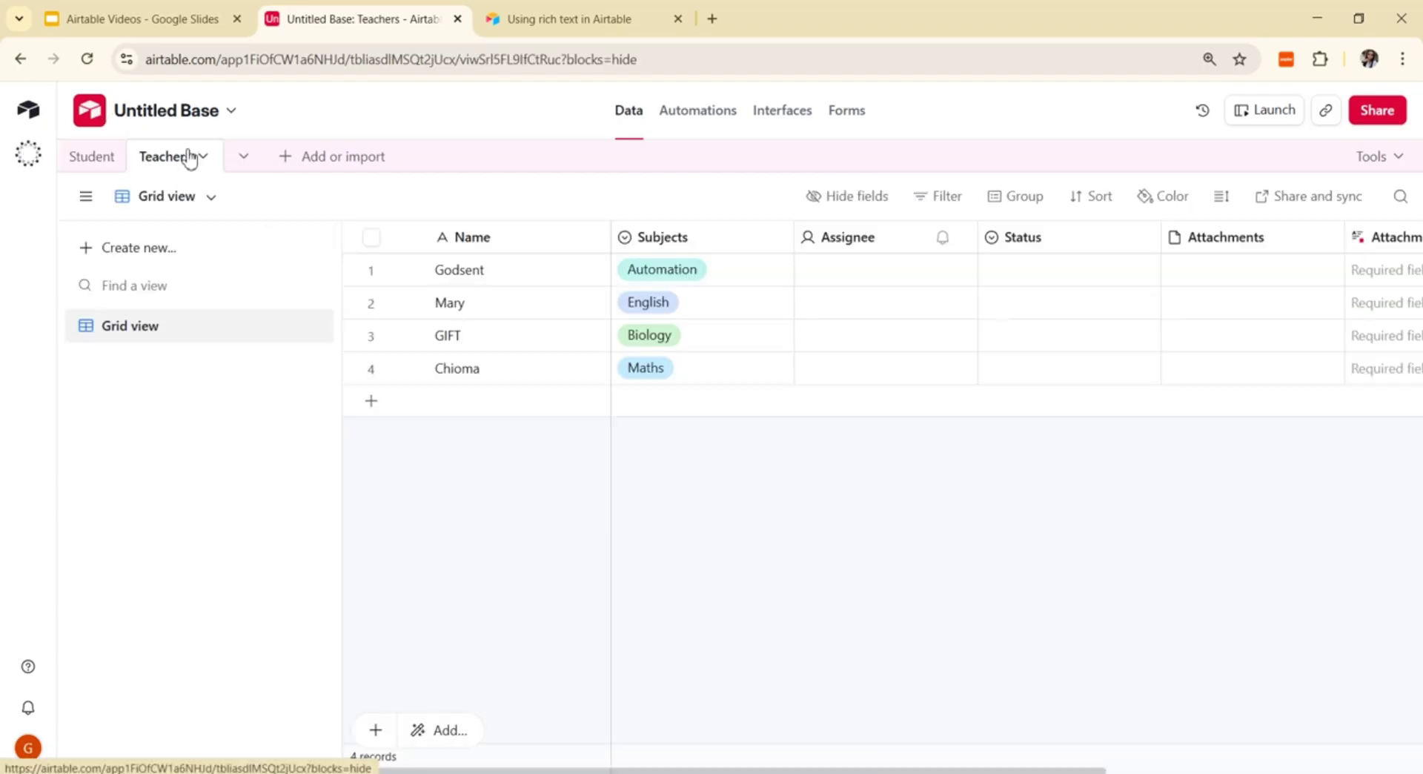
# Step: Delete the Assignee and Status fields from the Teachers table
pyautogui.click(960, 238)
pyautogui.scroll(-1, 926, 678)
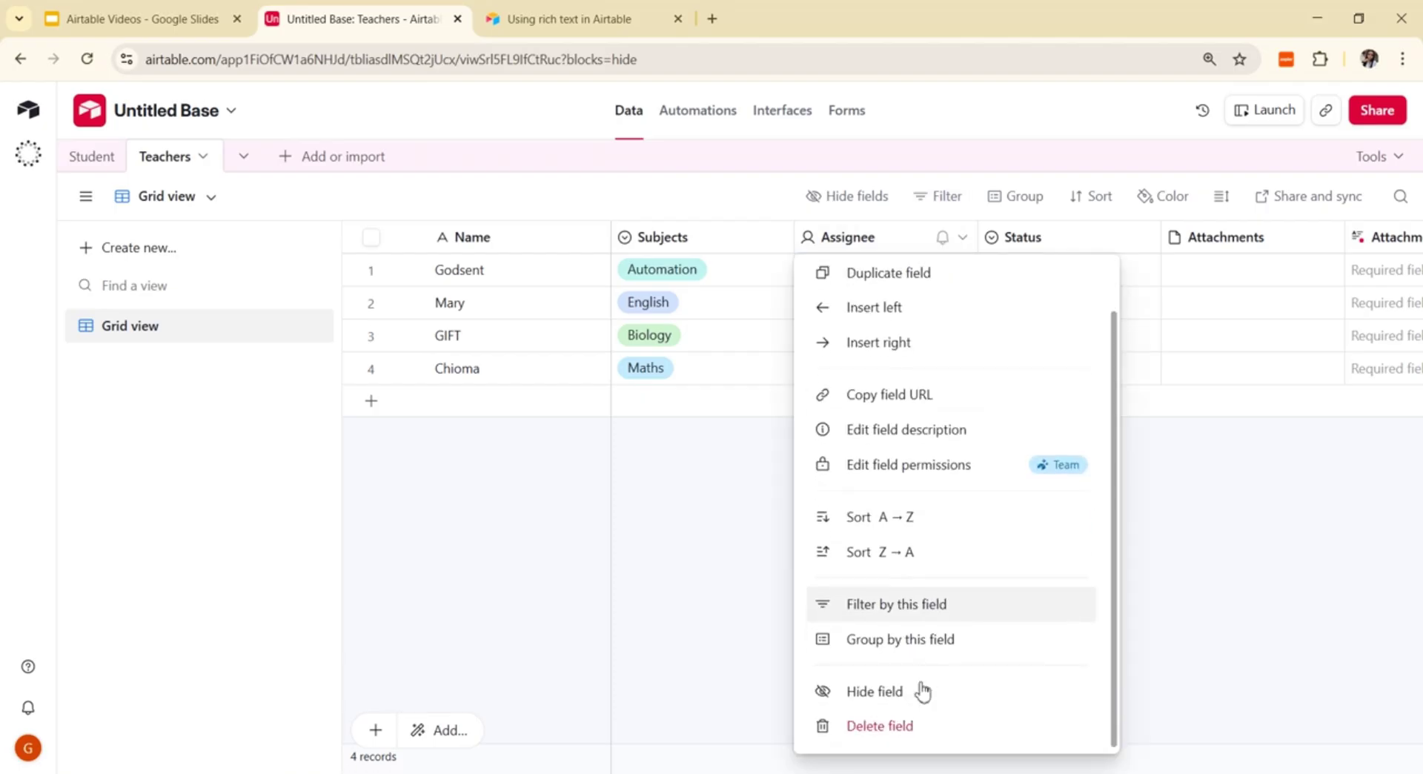
pyautogui.click(903, 725)
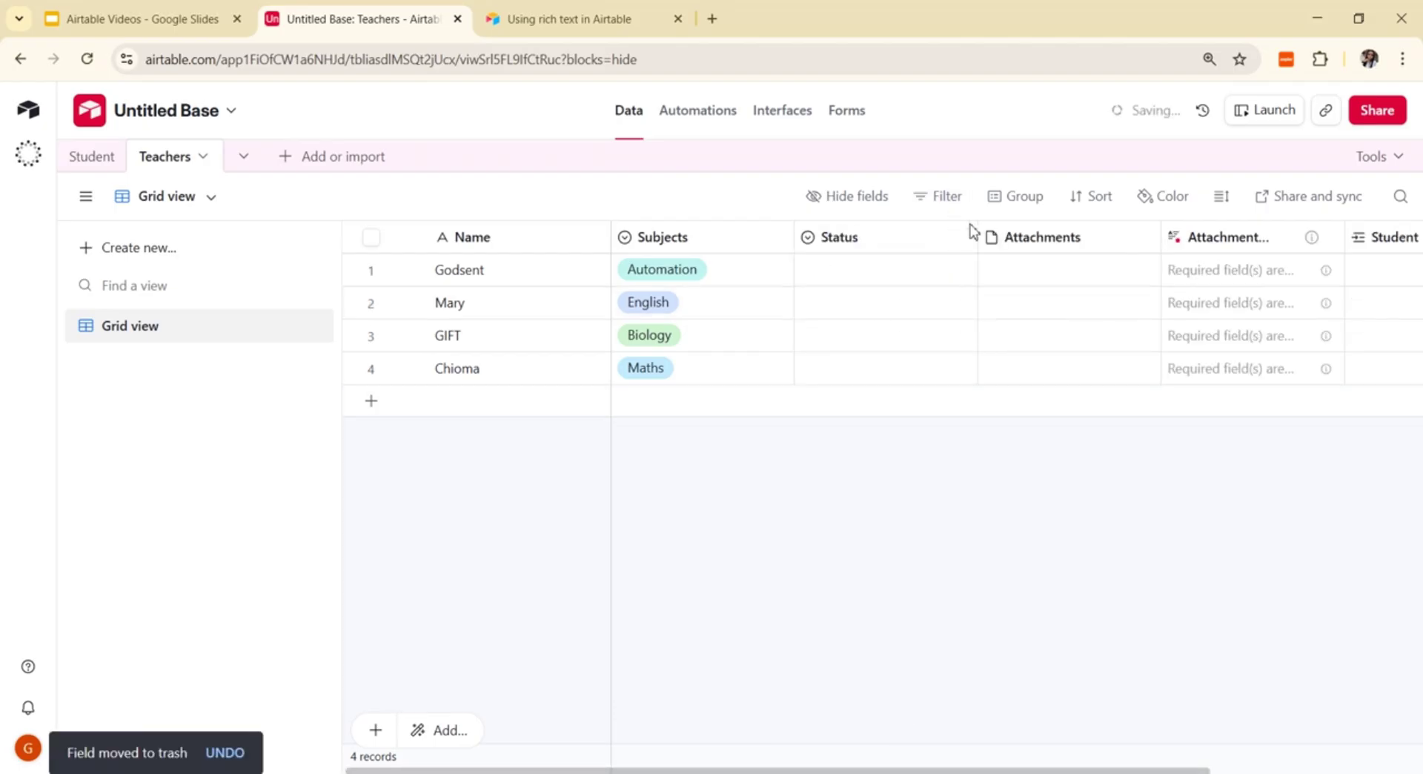
pyautogui.click(962, 238)
pyautogui.scroll(-1, 918, 642)
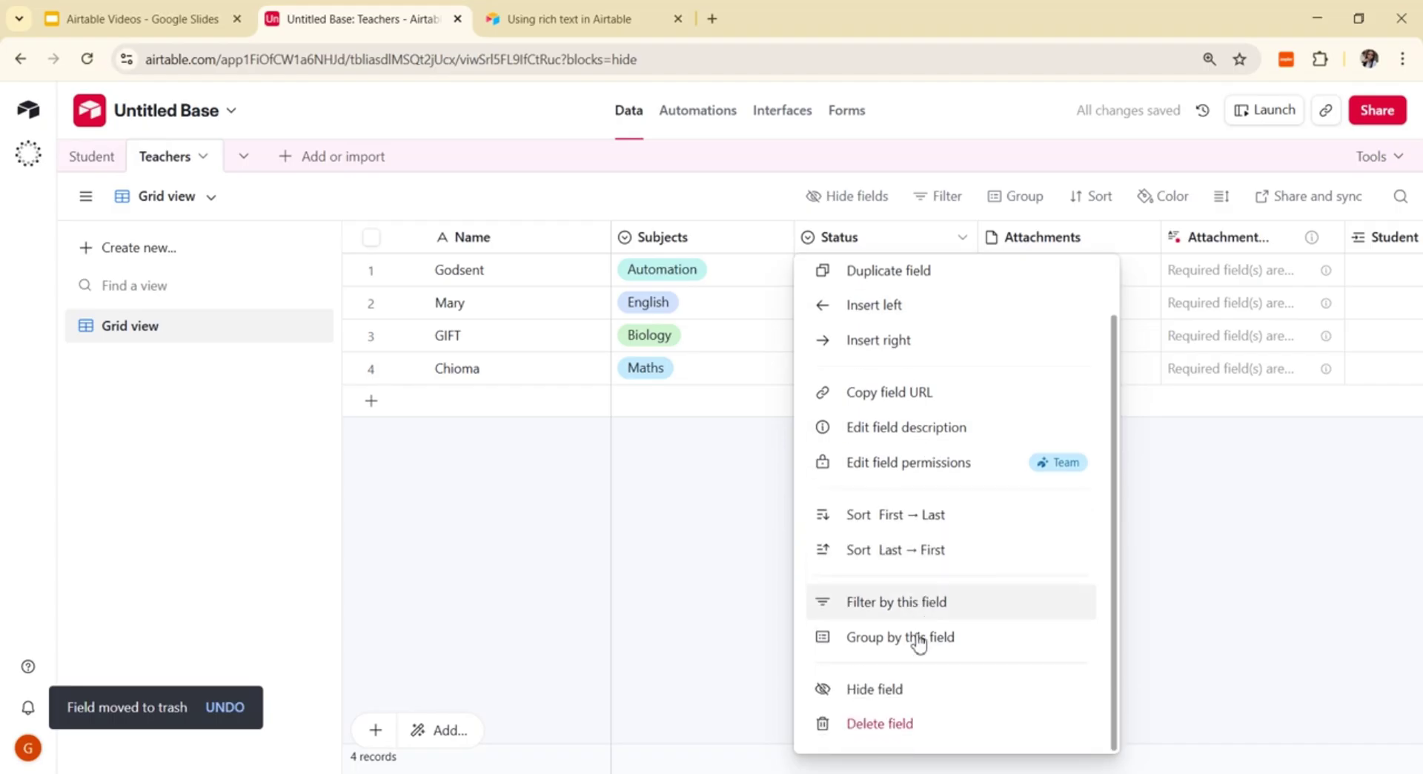
pyautogui.click(931, 726)
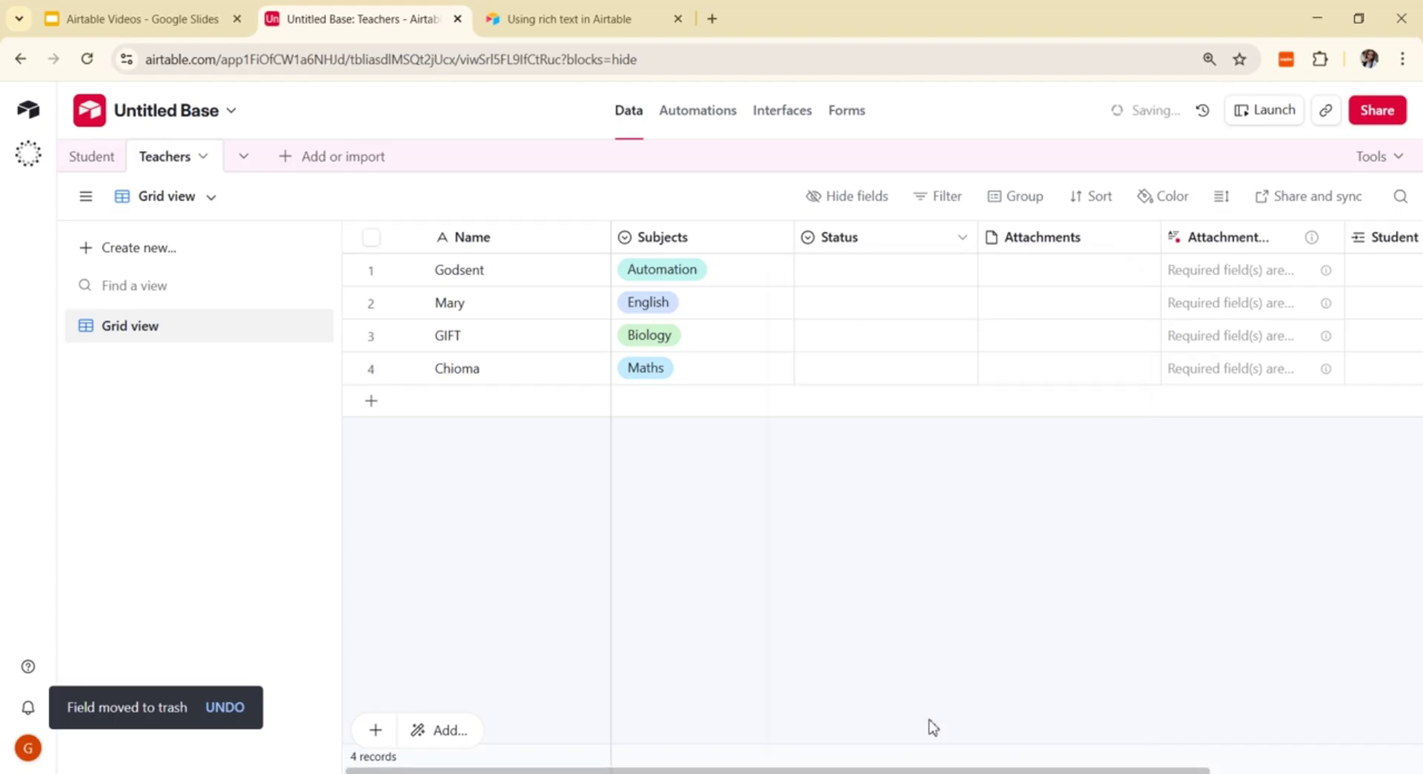
# Step: Delete the Attachments field, confirming despite its dependency, and the remaining AI attachment field
pyautogui.click(962, 239)
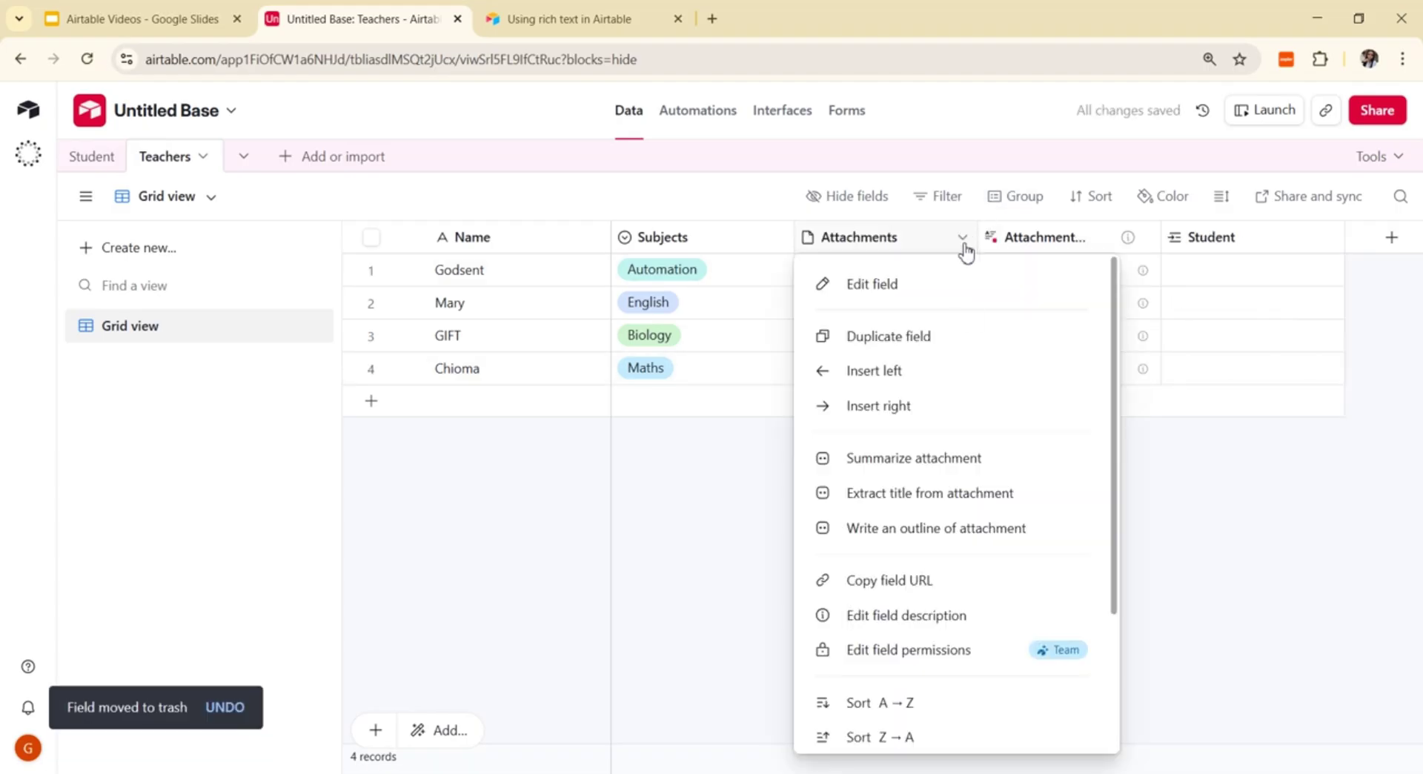
pyautogui.scroll(-1, 969, 729)
pyautogui.click(947, 730)
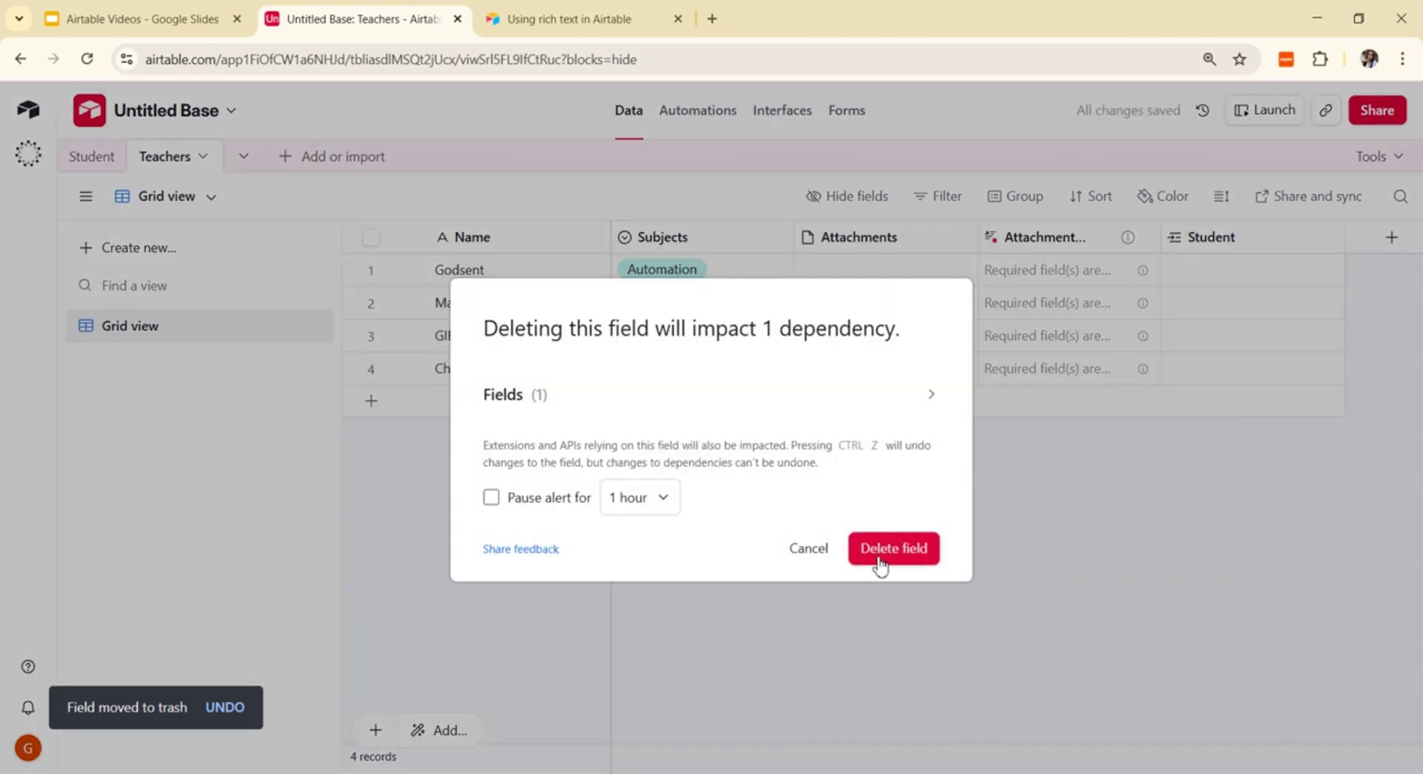
pyautogui.click(879, 561)
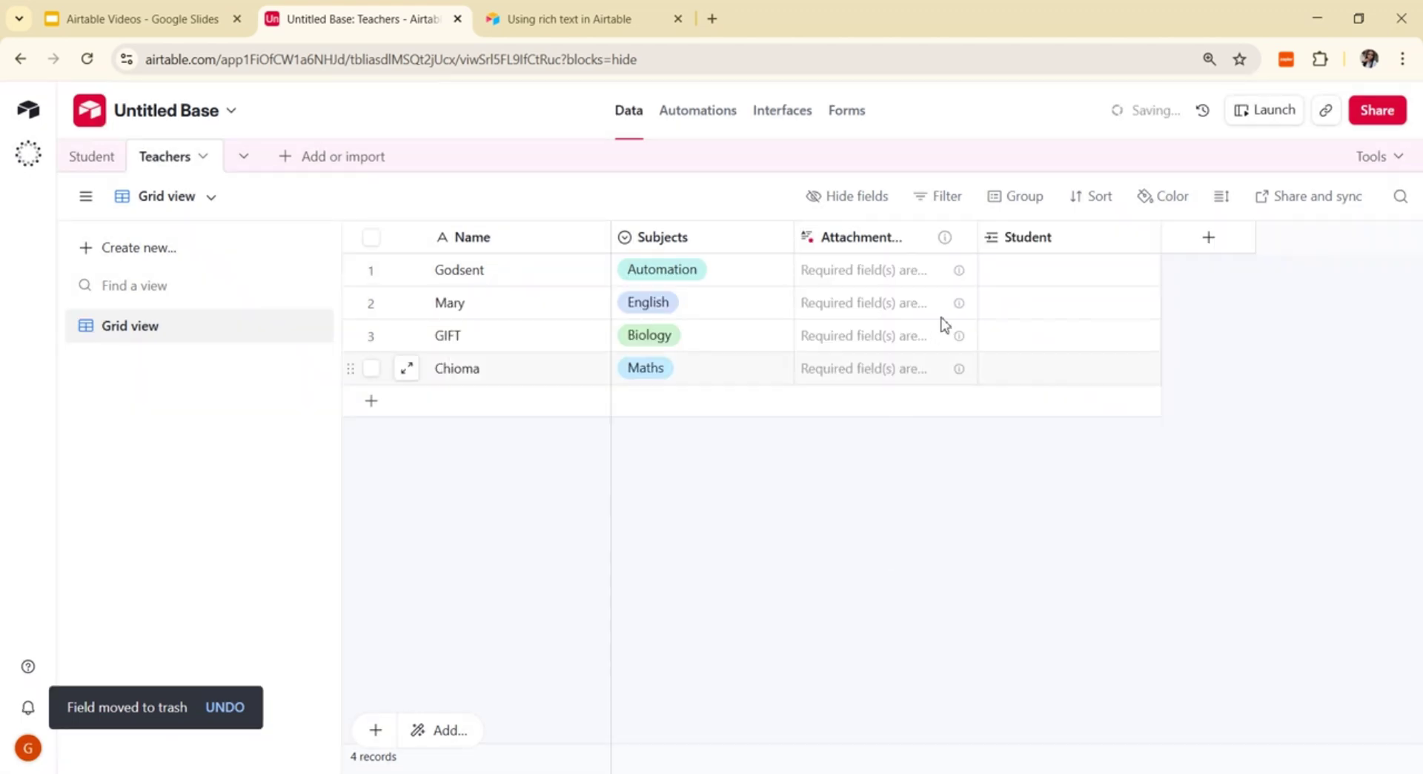
pyautogui.click(964, 238)
pyautogui.scroll(-2, 914, 704)
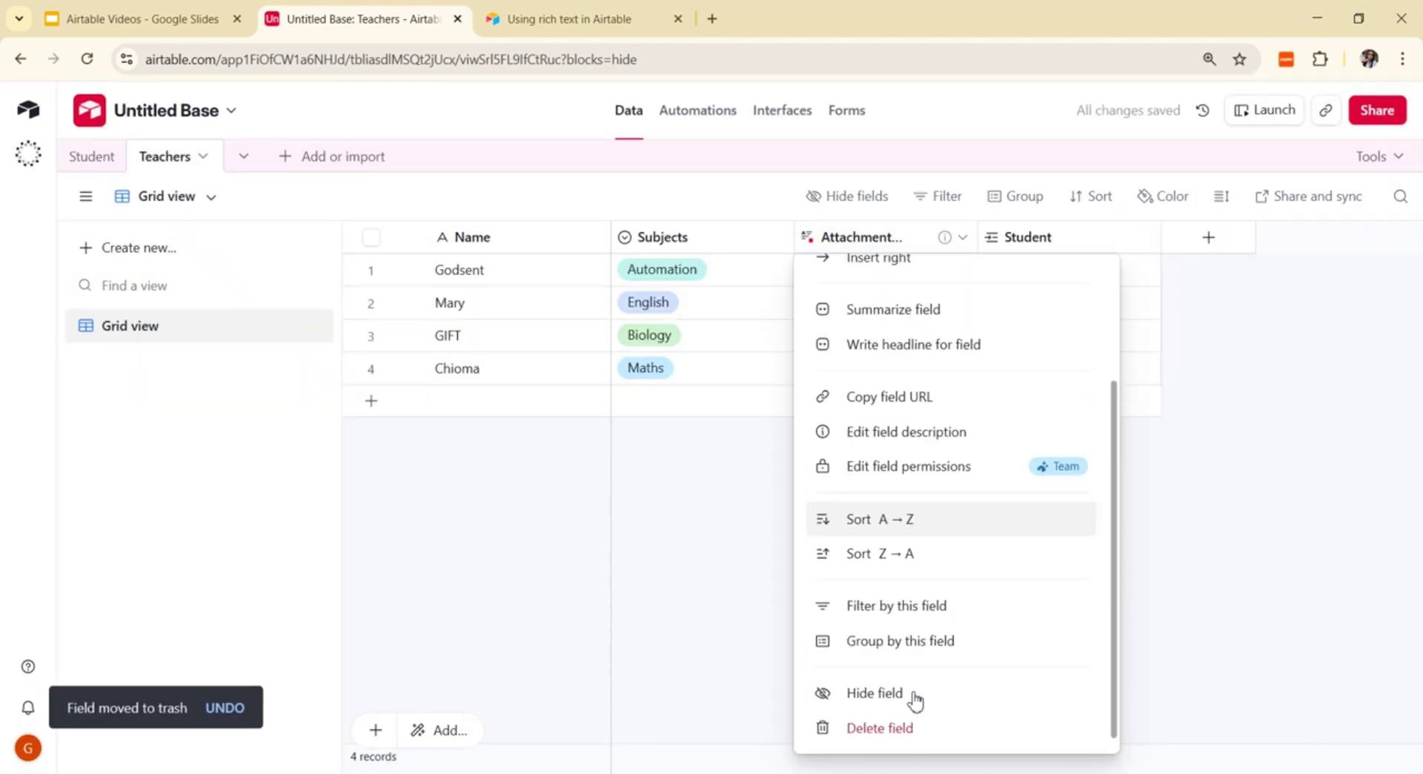
pyautogui.click(914, 725)
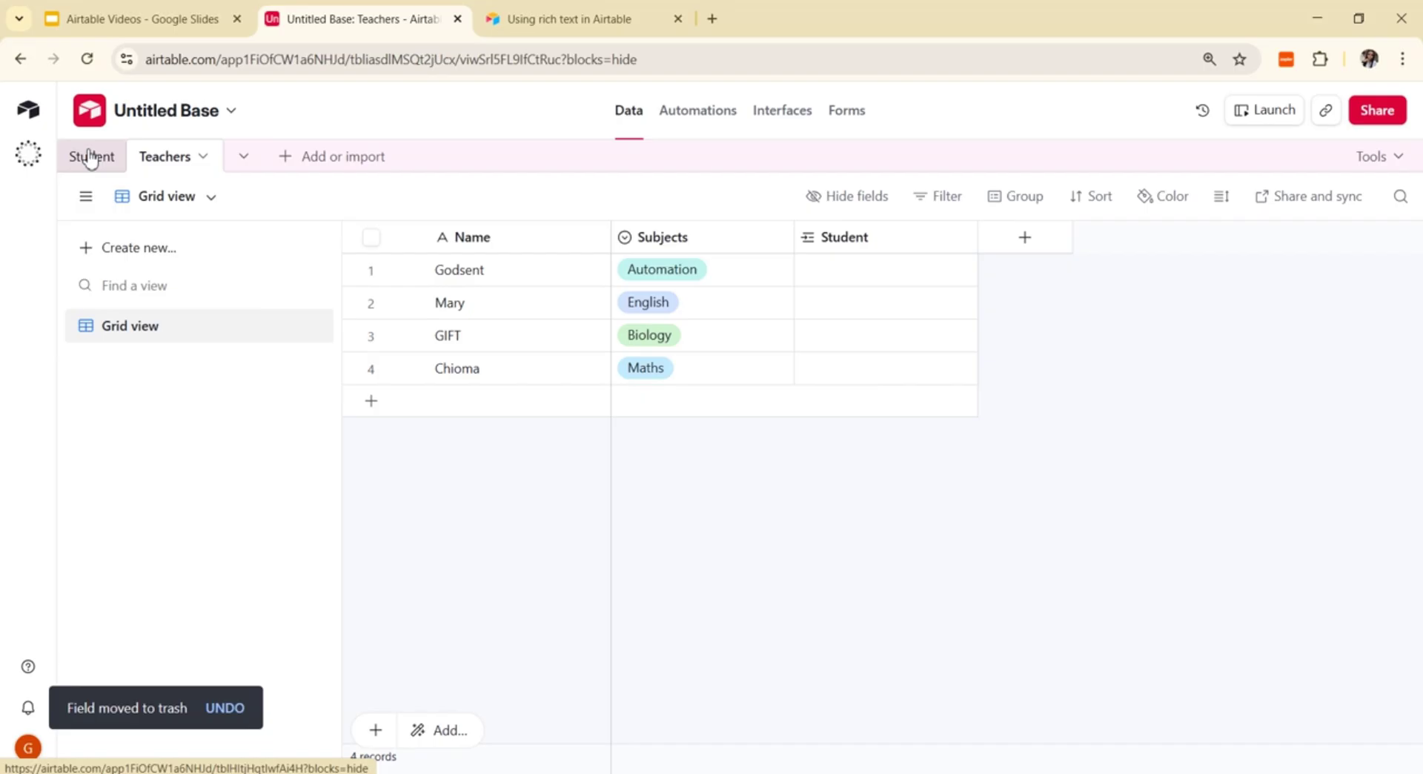
# Step: In the Student table, link John to teachers Godsent, Mary and Chioma
pyautogui.click(856, 269)
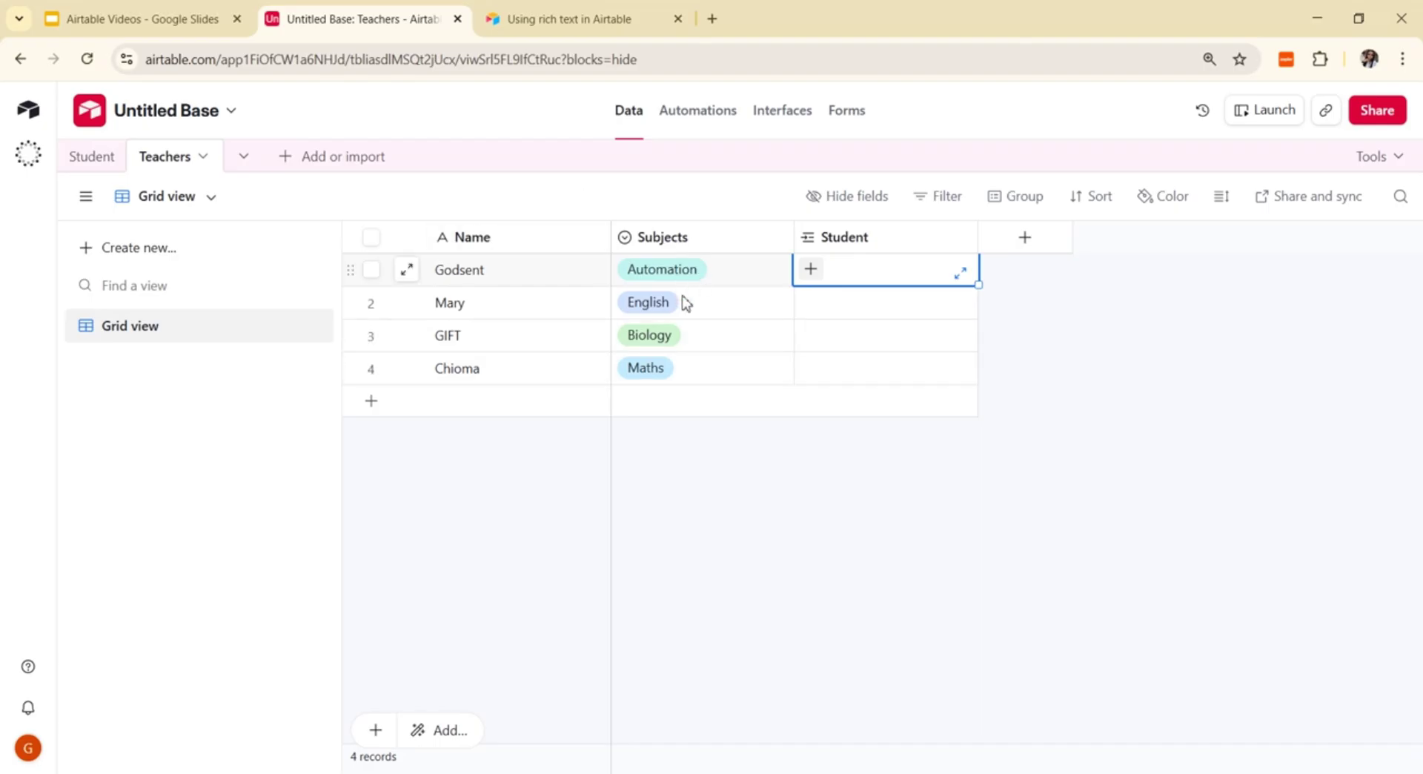
pyautogui.click(811, 270)
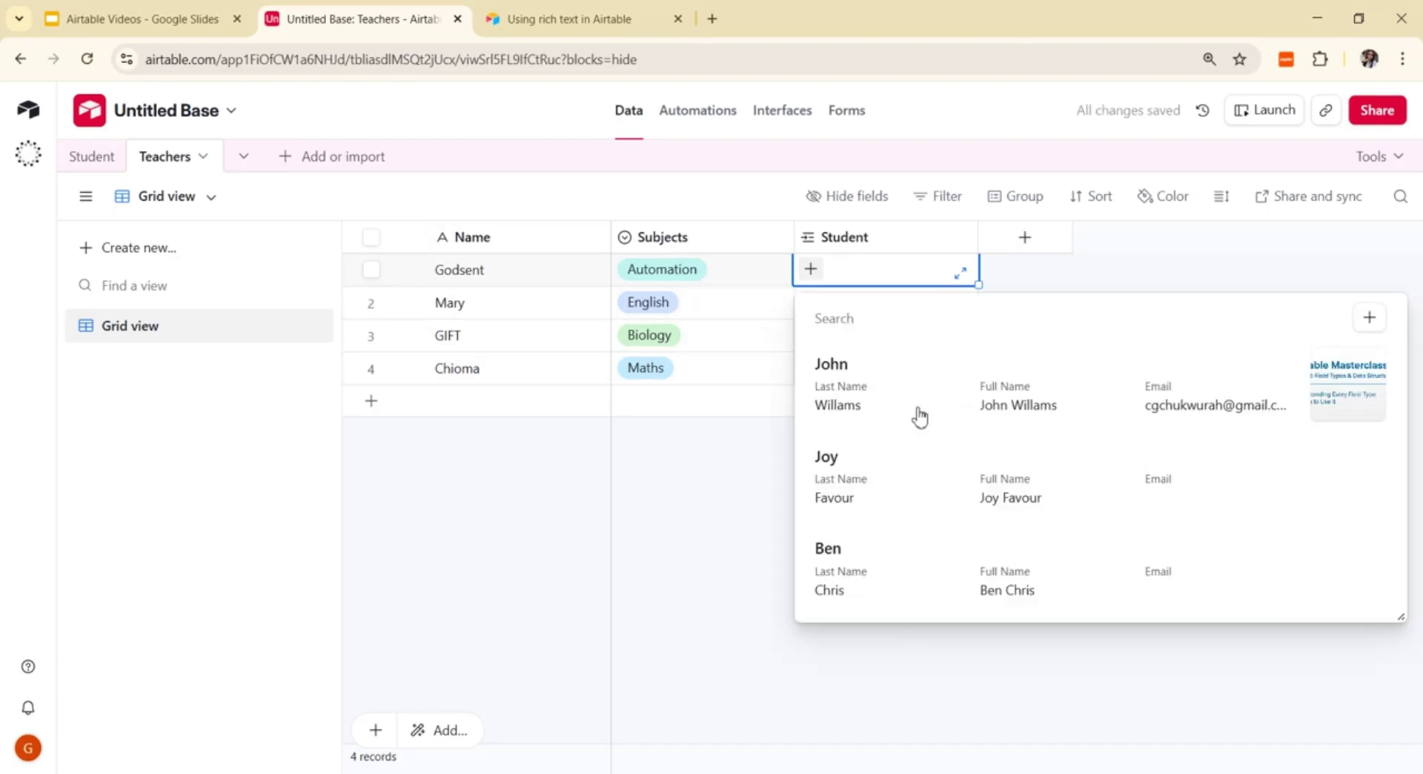
pyautogui.click(92, 156)
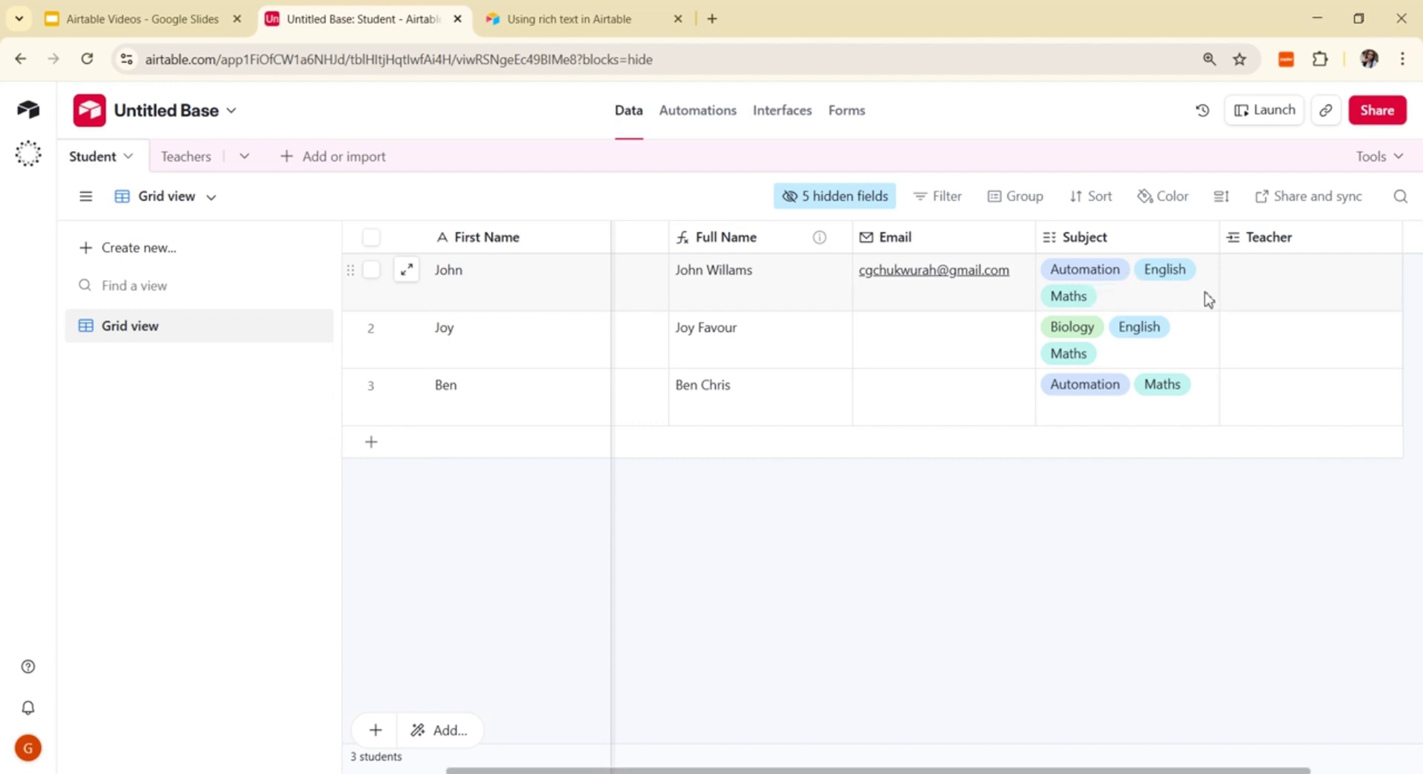
pyautogui.click(1305, 280)
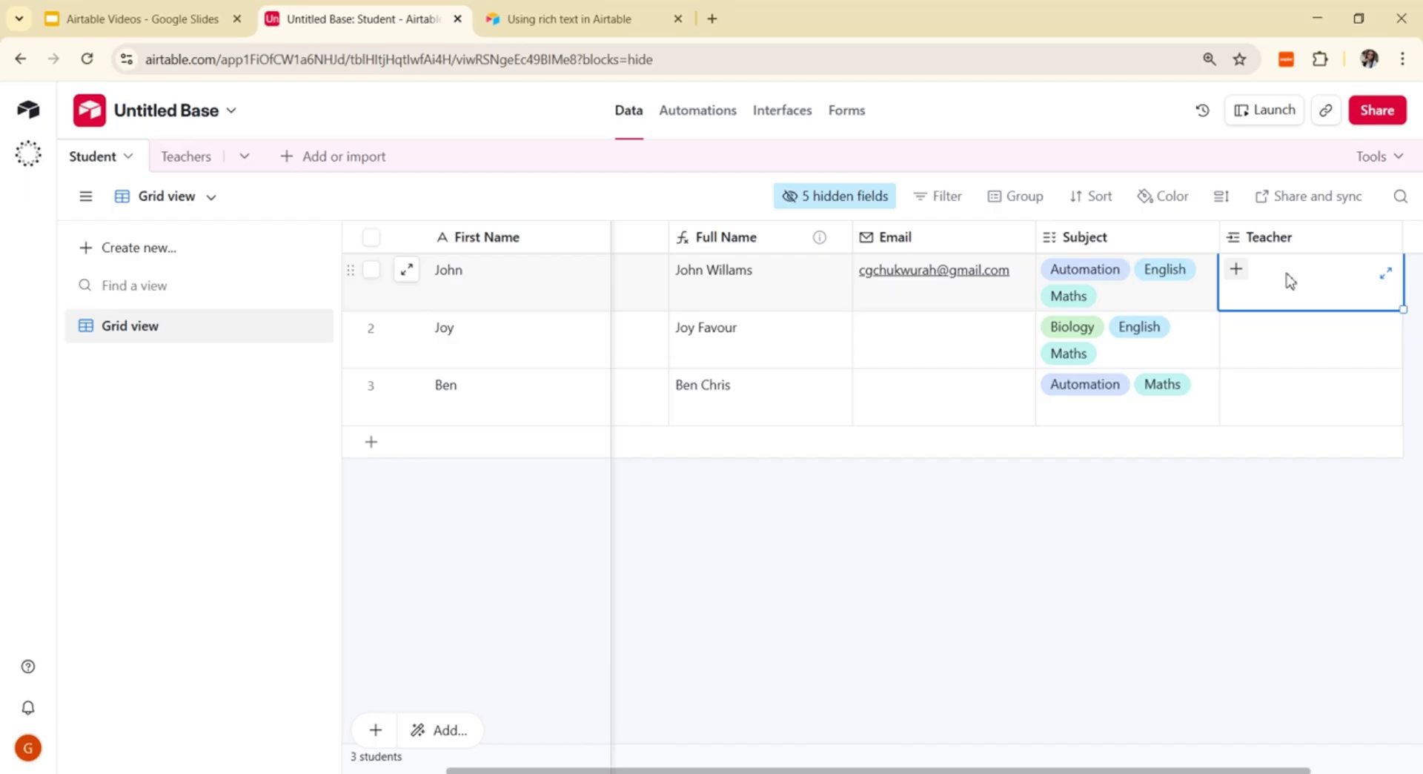
pyautogui.click(1235, 271)
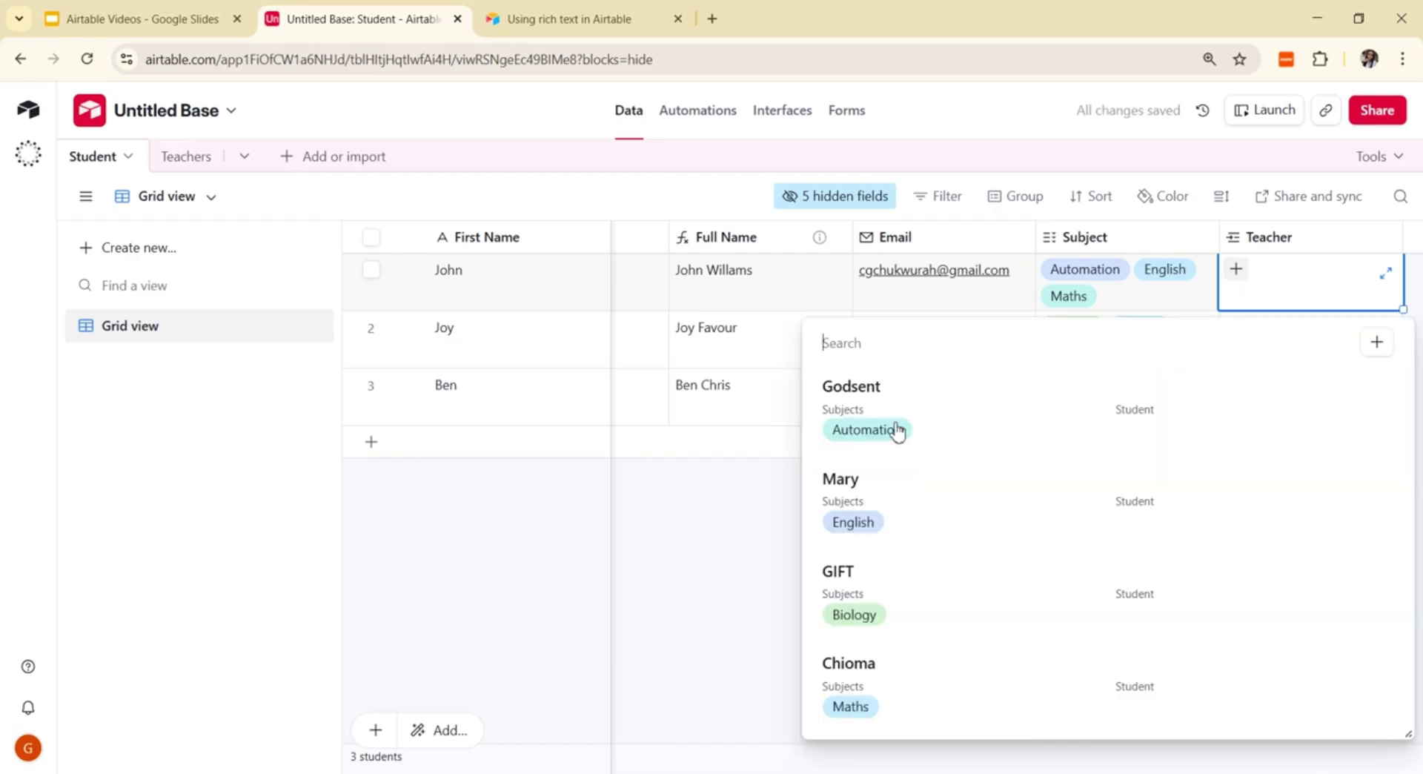
pyautogui.click(864, 428)
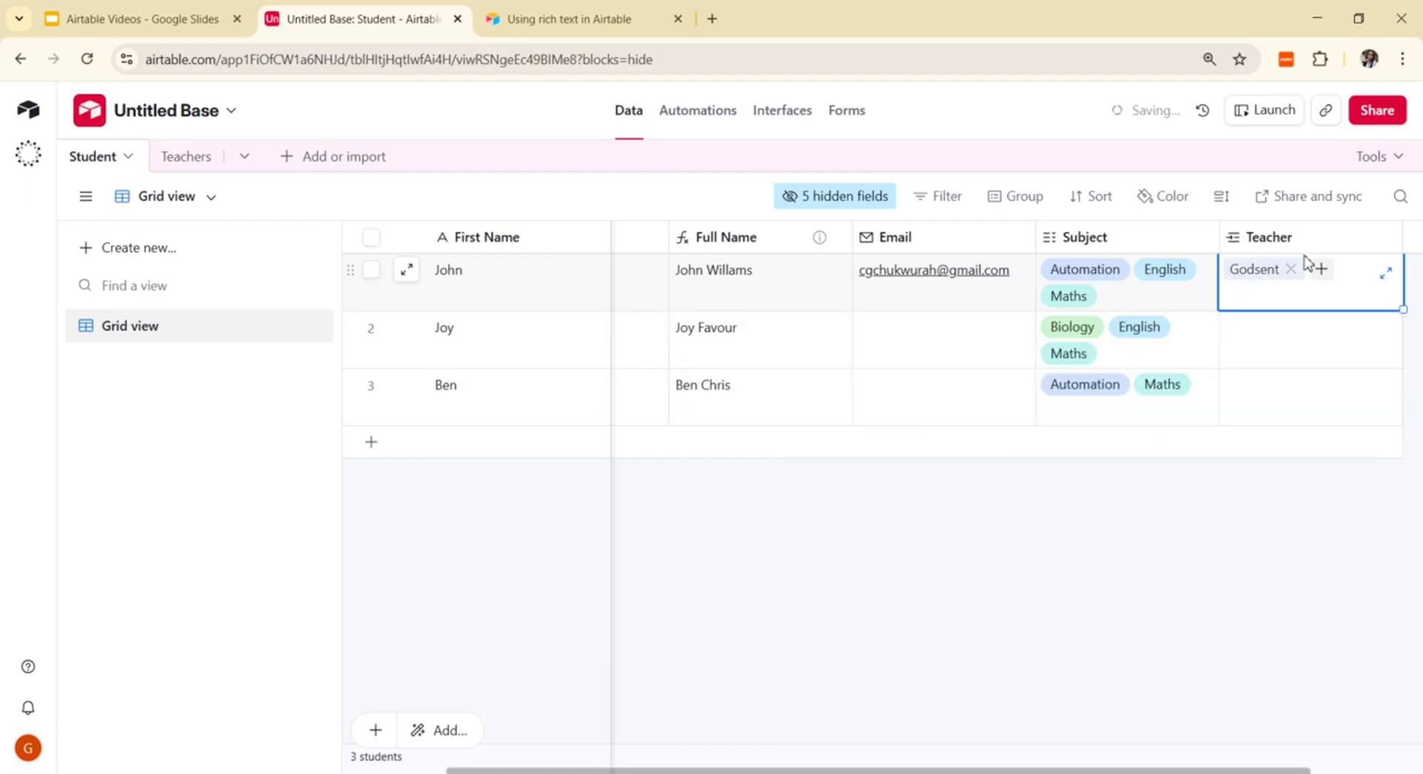
pyautogui.click(1320, 271)
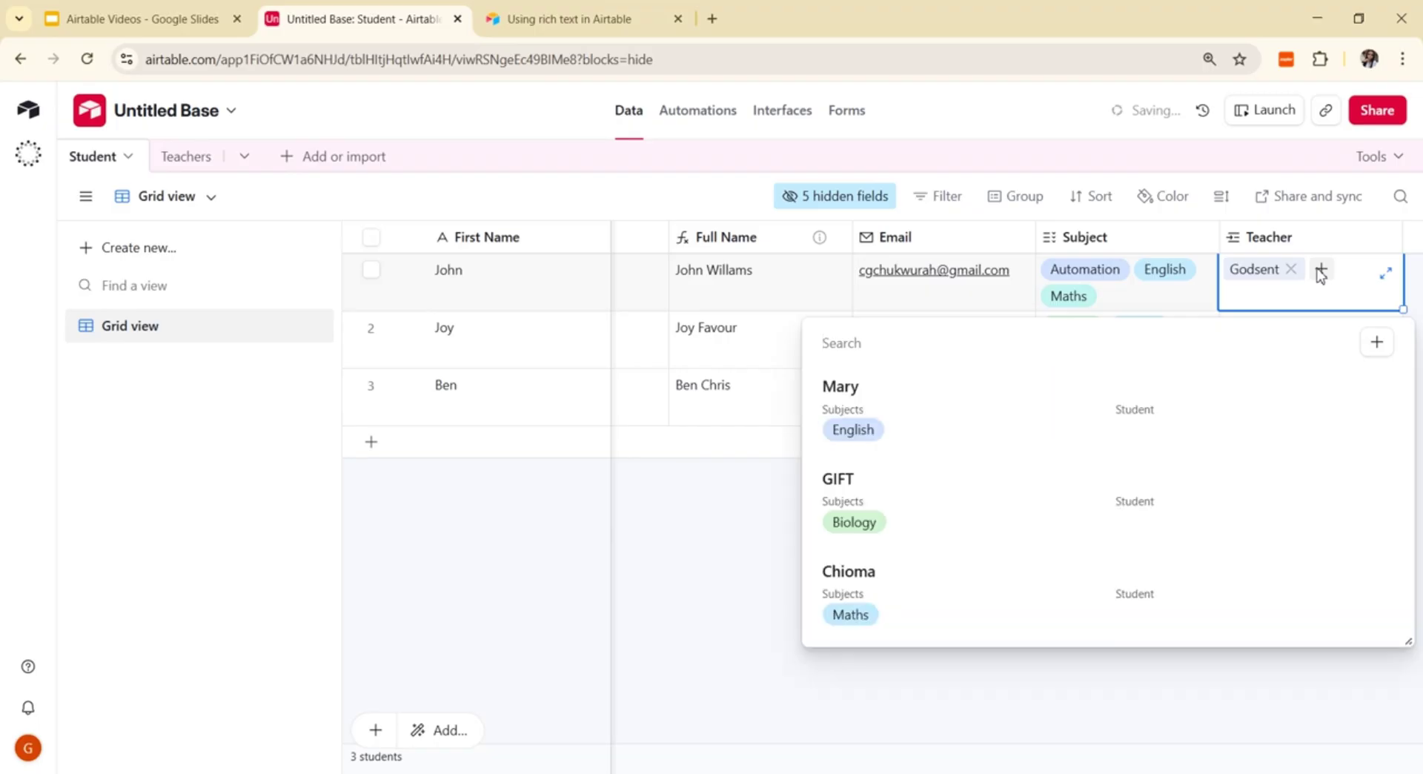
pyautogui.click(843, 413)
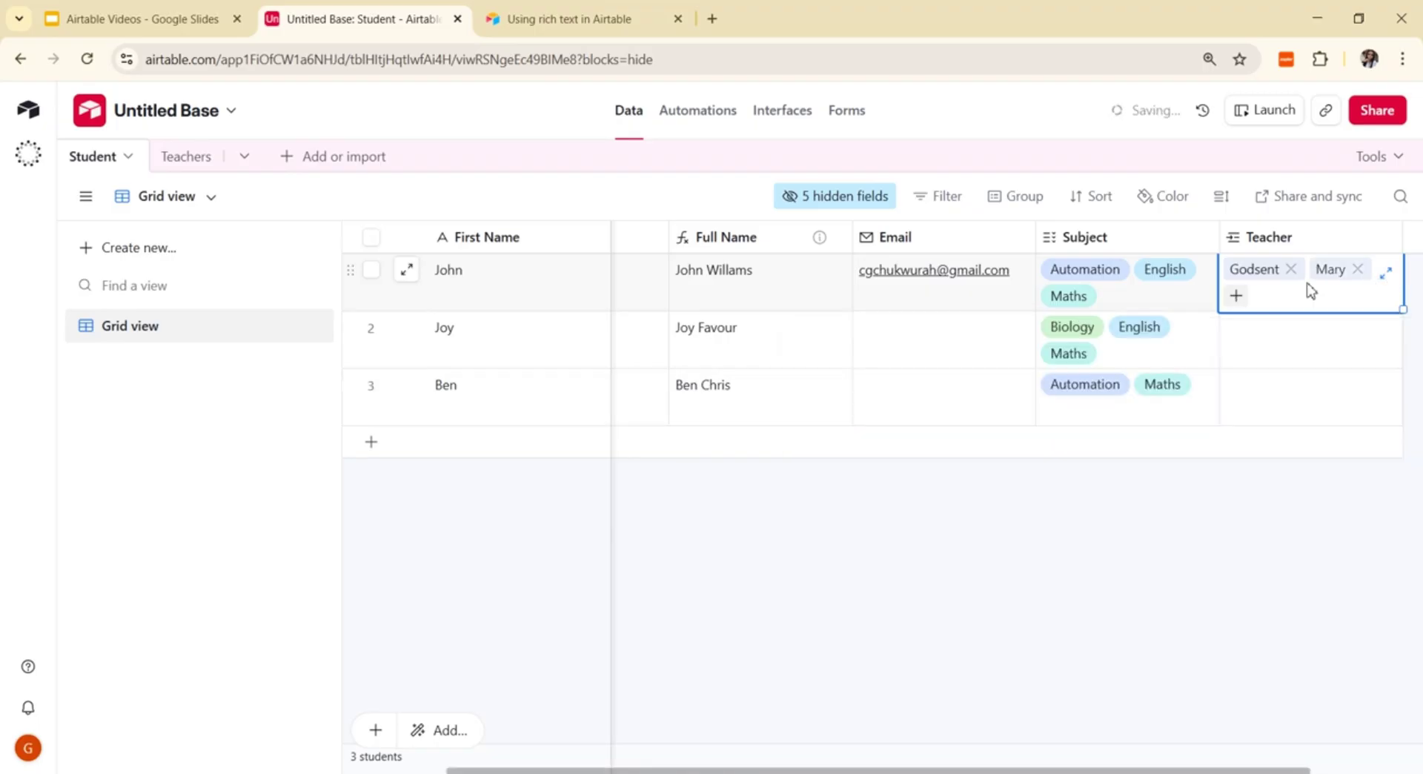
pyautogui.click(1236, 298)
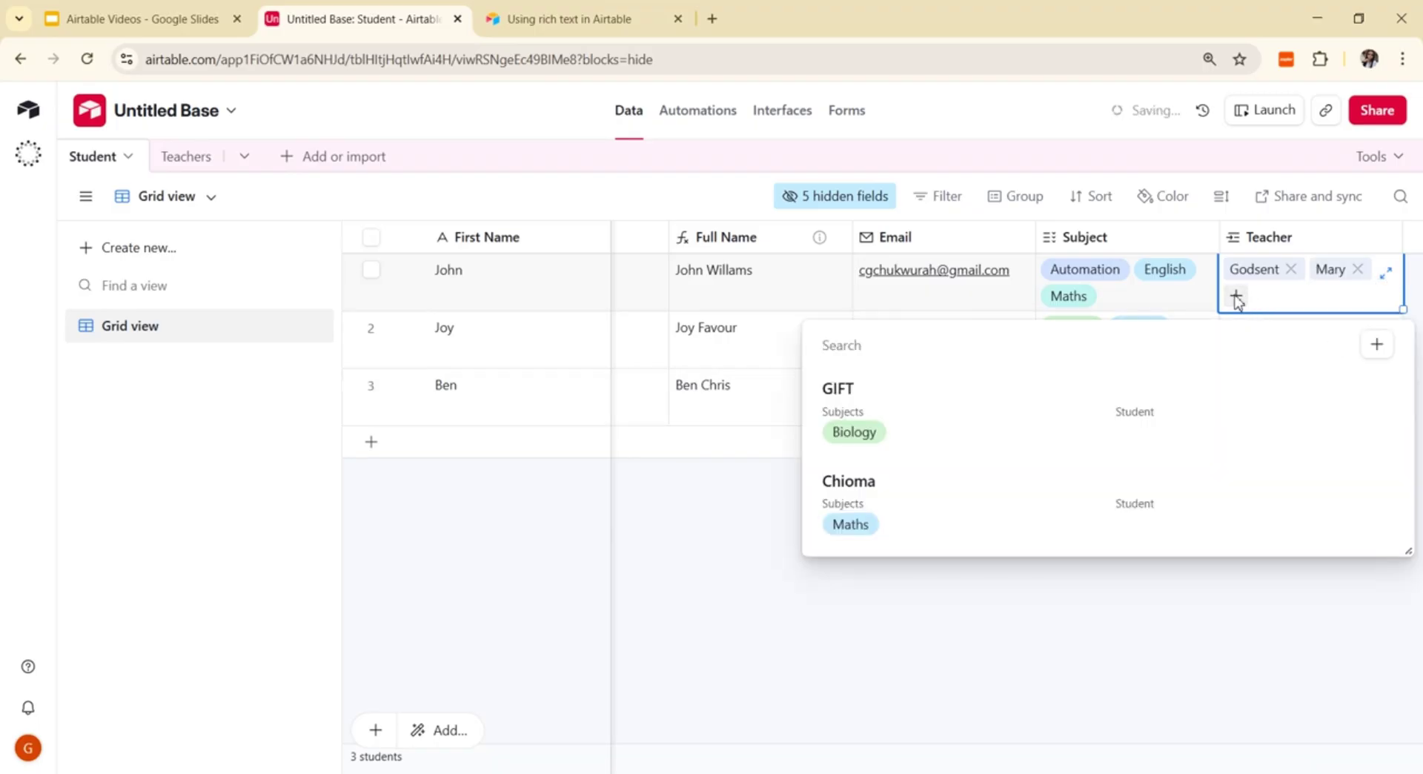
pyautogui.click(818, 504)
# Step: Link Joy to teachers GIFT, Mary and Chioma
pyautogui.click(1293, 354)
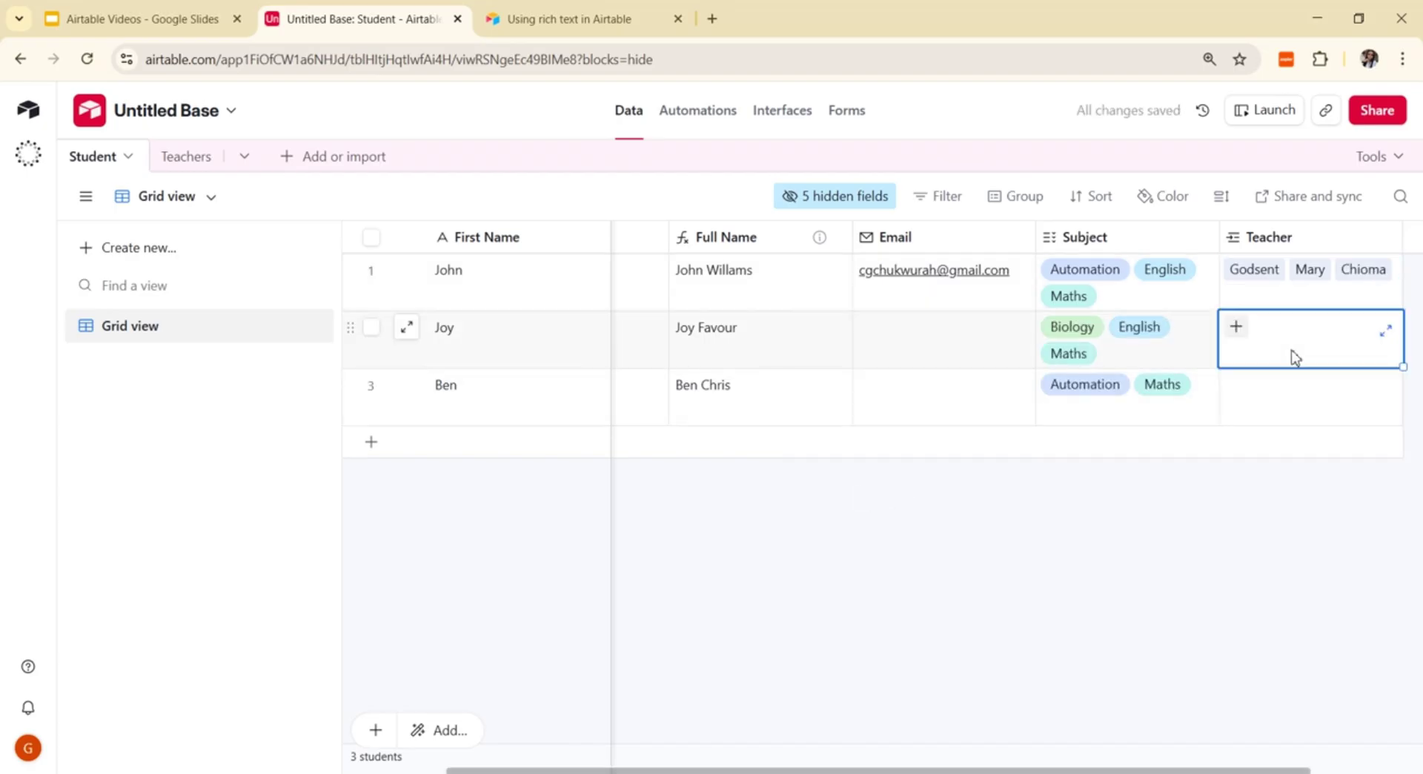
pyautogui.click(1236, 327)
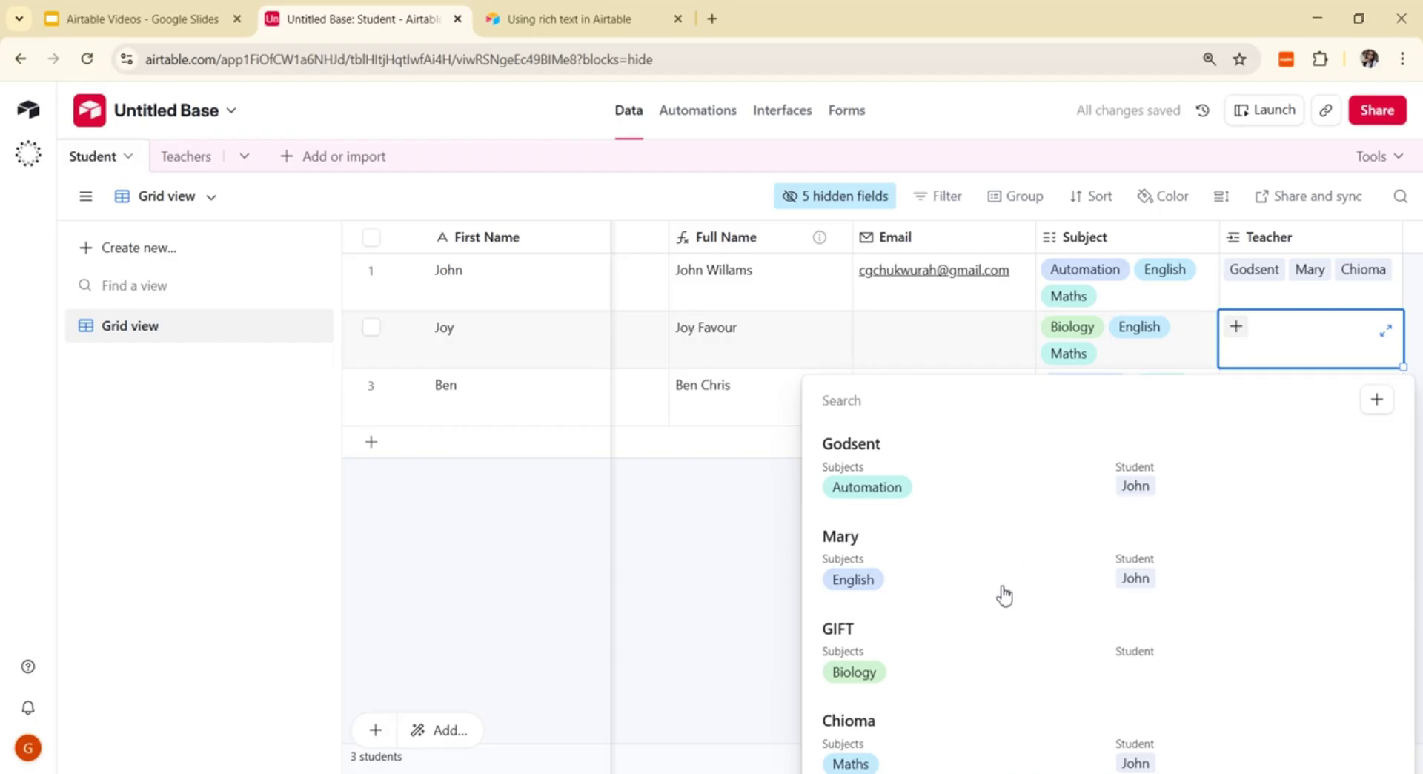
pyautogui.click(859, 678)
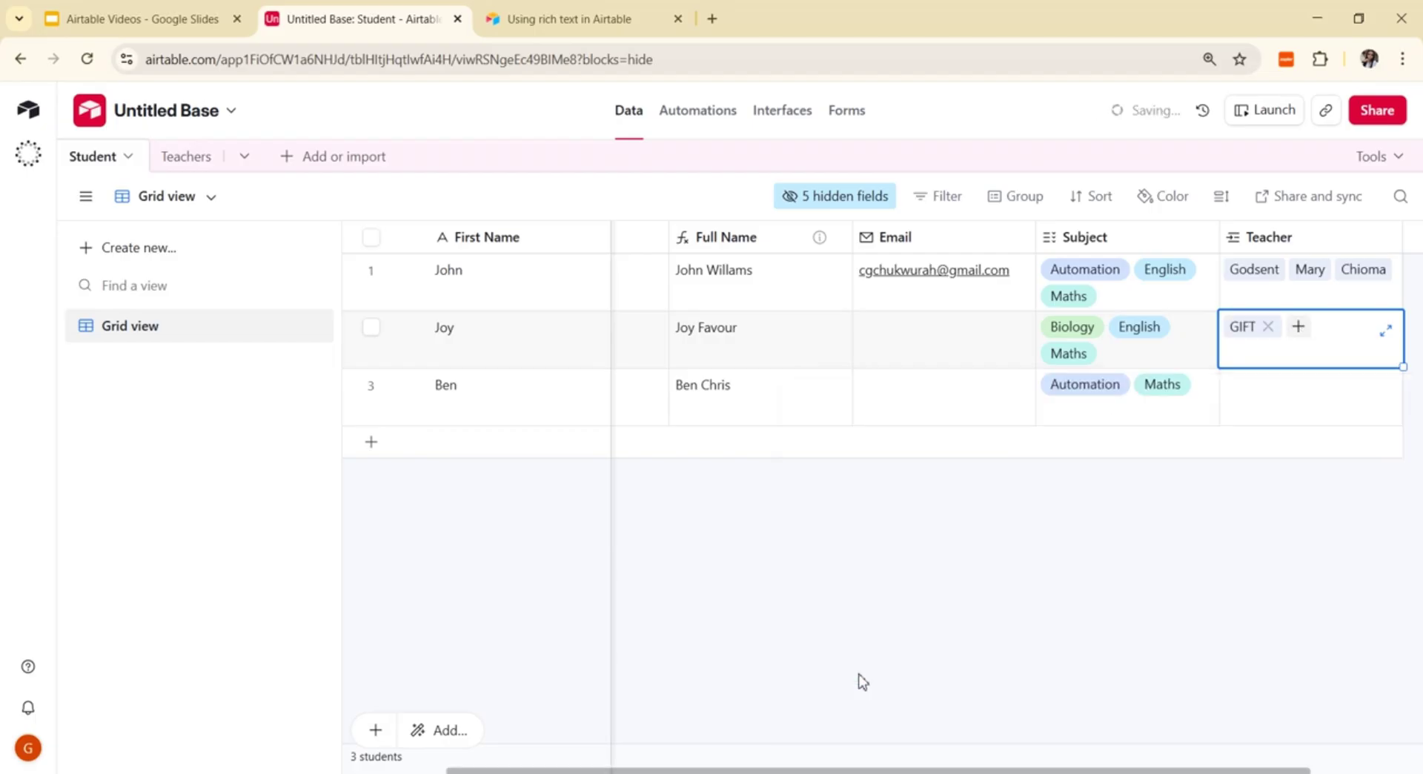
pyautogui.click(1299, 327)
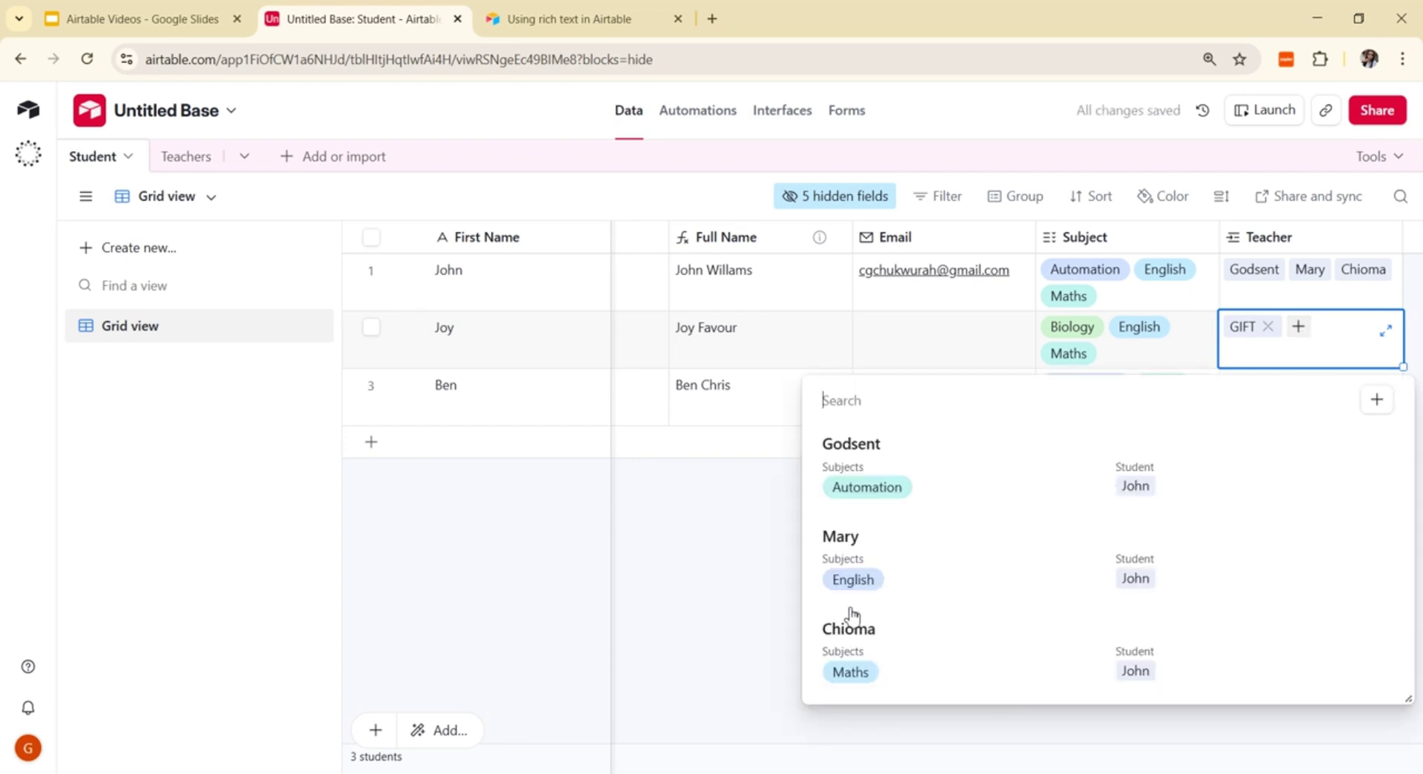
pyautogui.click(861, 578)
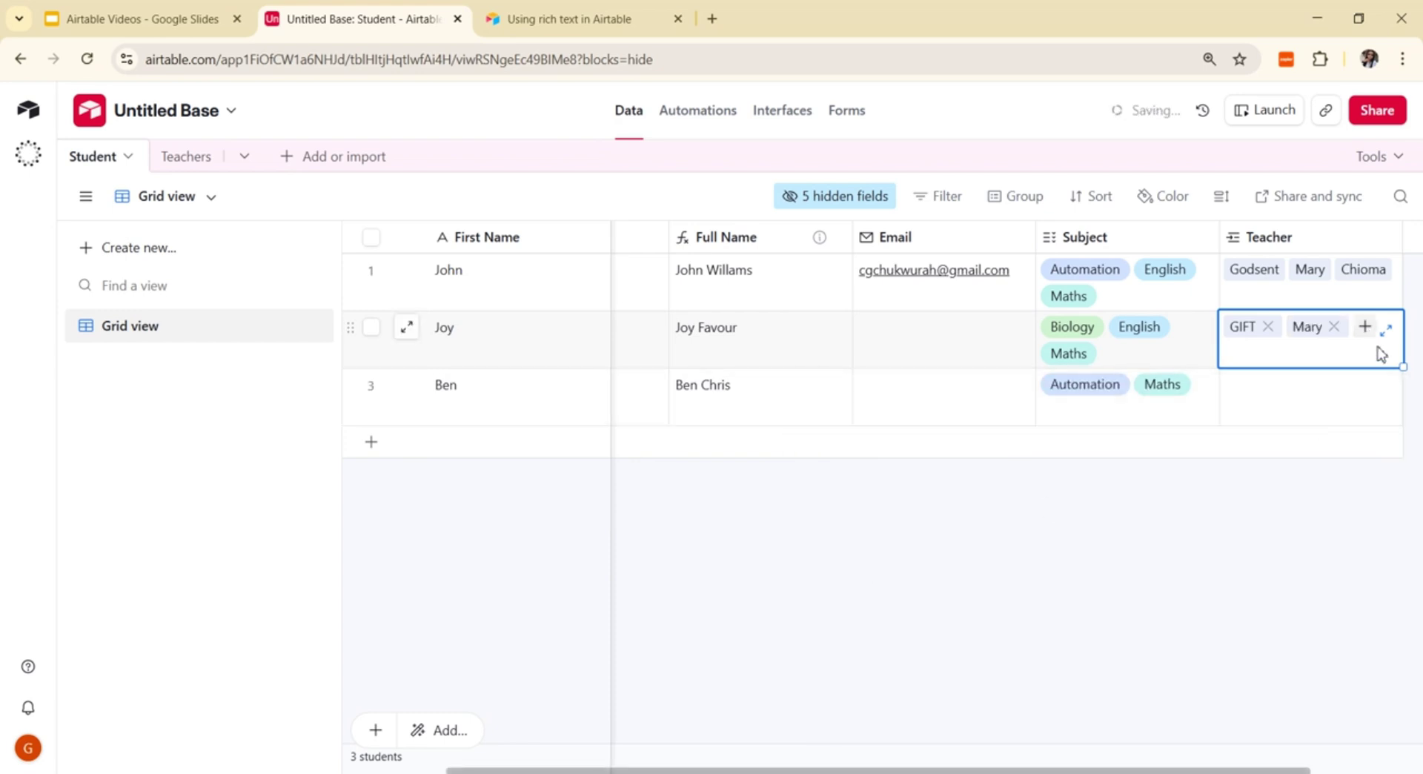
pyautogui.click(1364, 326)
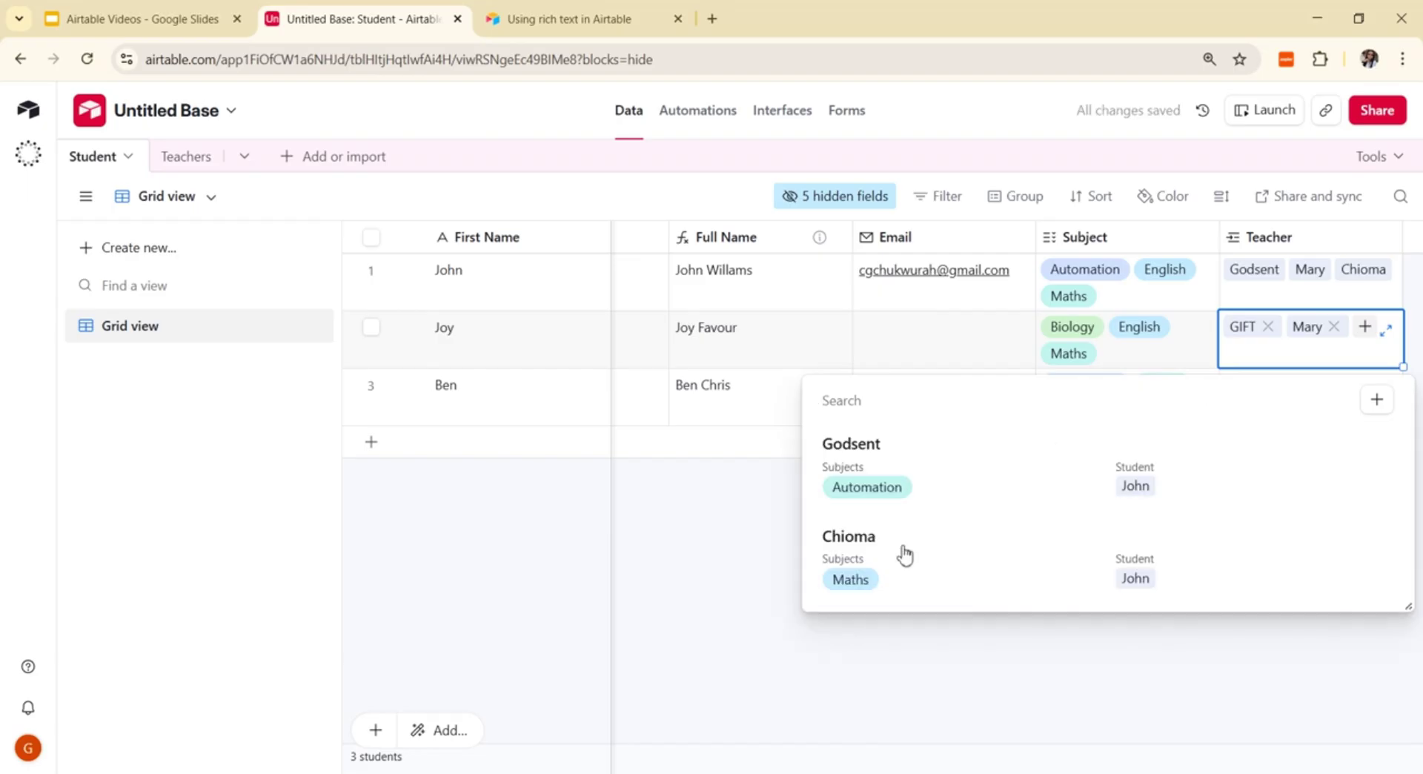
pyautogui.click(882, 572)
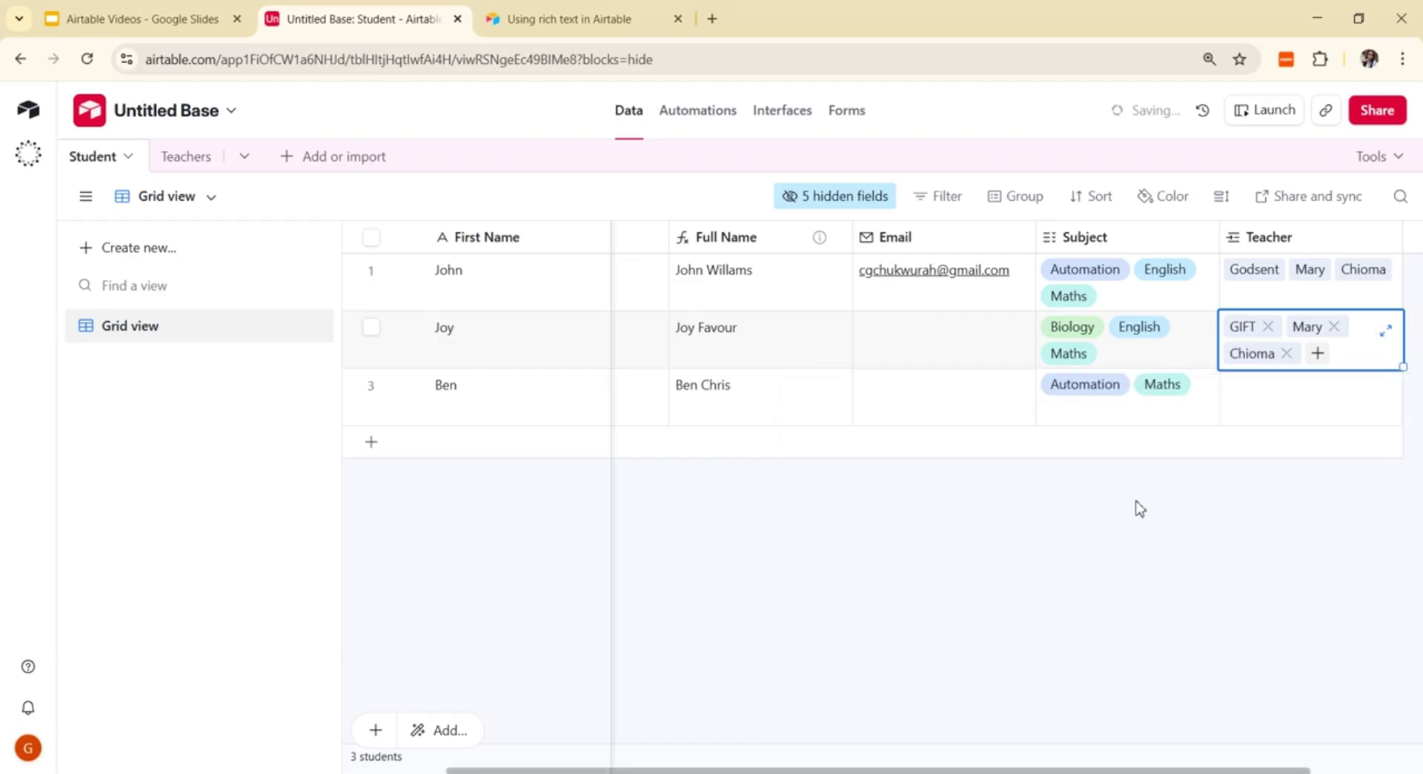
# Step: Link Ben to teachers Godsent and Chioma and finish editing the cell
pyautogui.click(1271, 406)
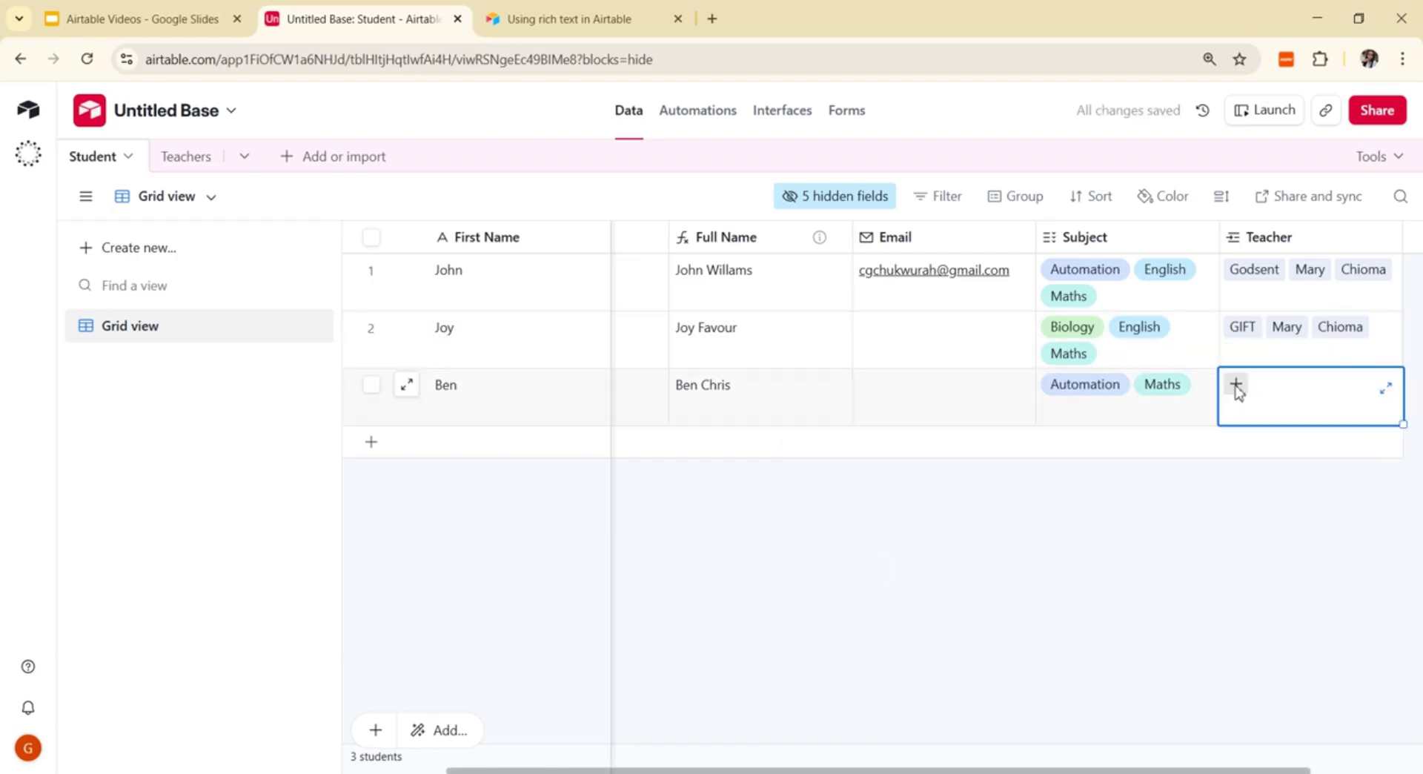
pyautogui.click(1236, 385)
pyautogui.click(864, 532)
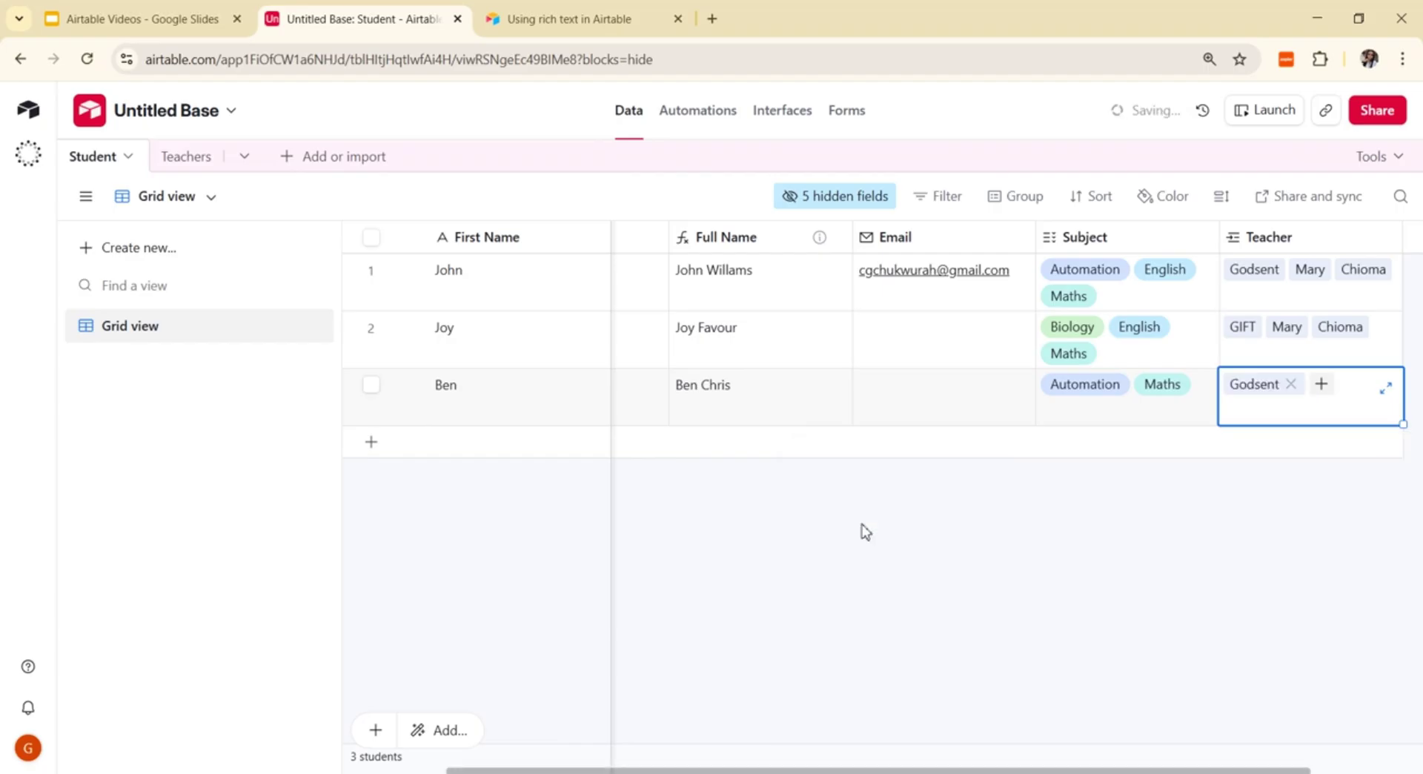
pyautogui.click(1321, 384)
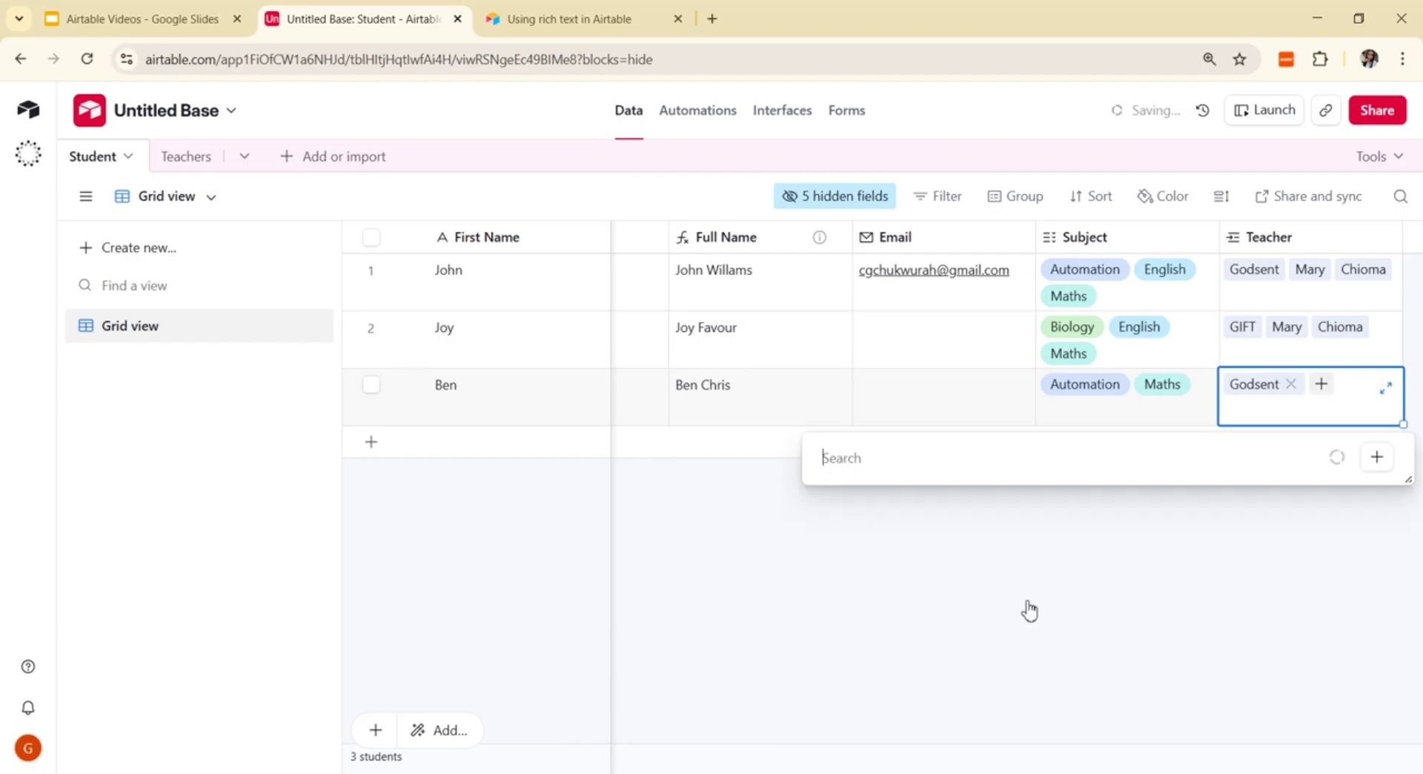
pyautogui.click(856, 724)
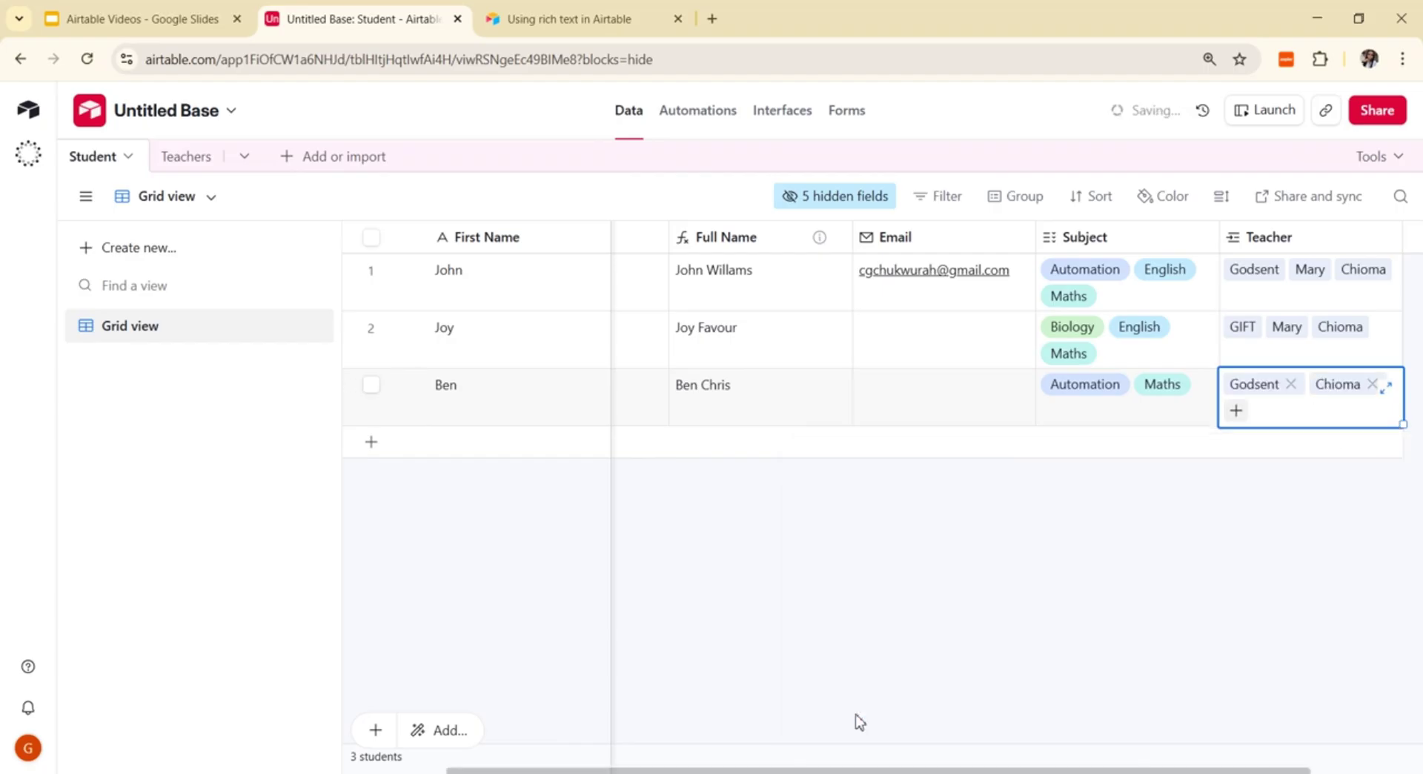
pyautogui.click(1120, 609)
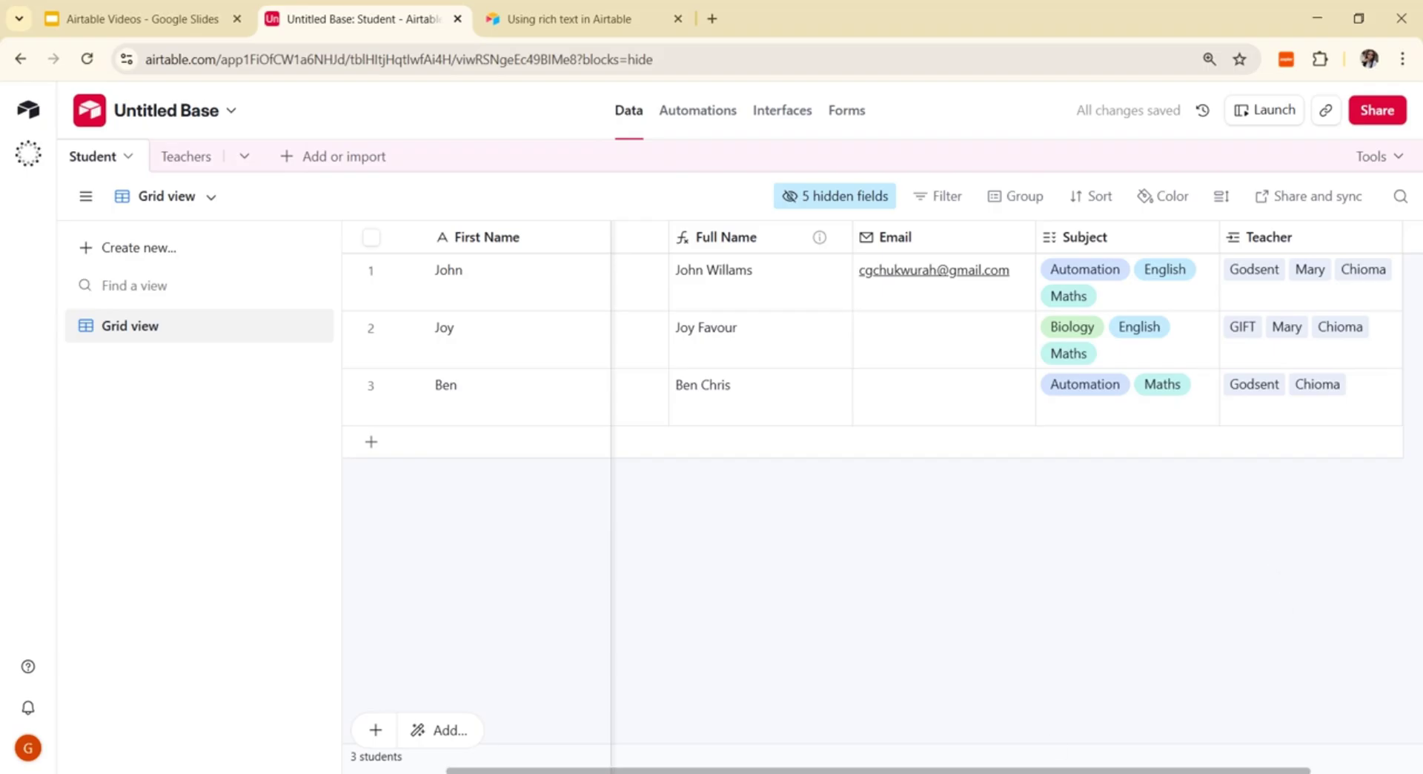
# Step: Widen the Student table's Teacher column and check the mirrored student links in Teachers
pyautogui.hscroll(3, 867, 334)
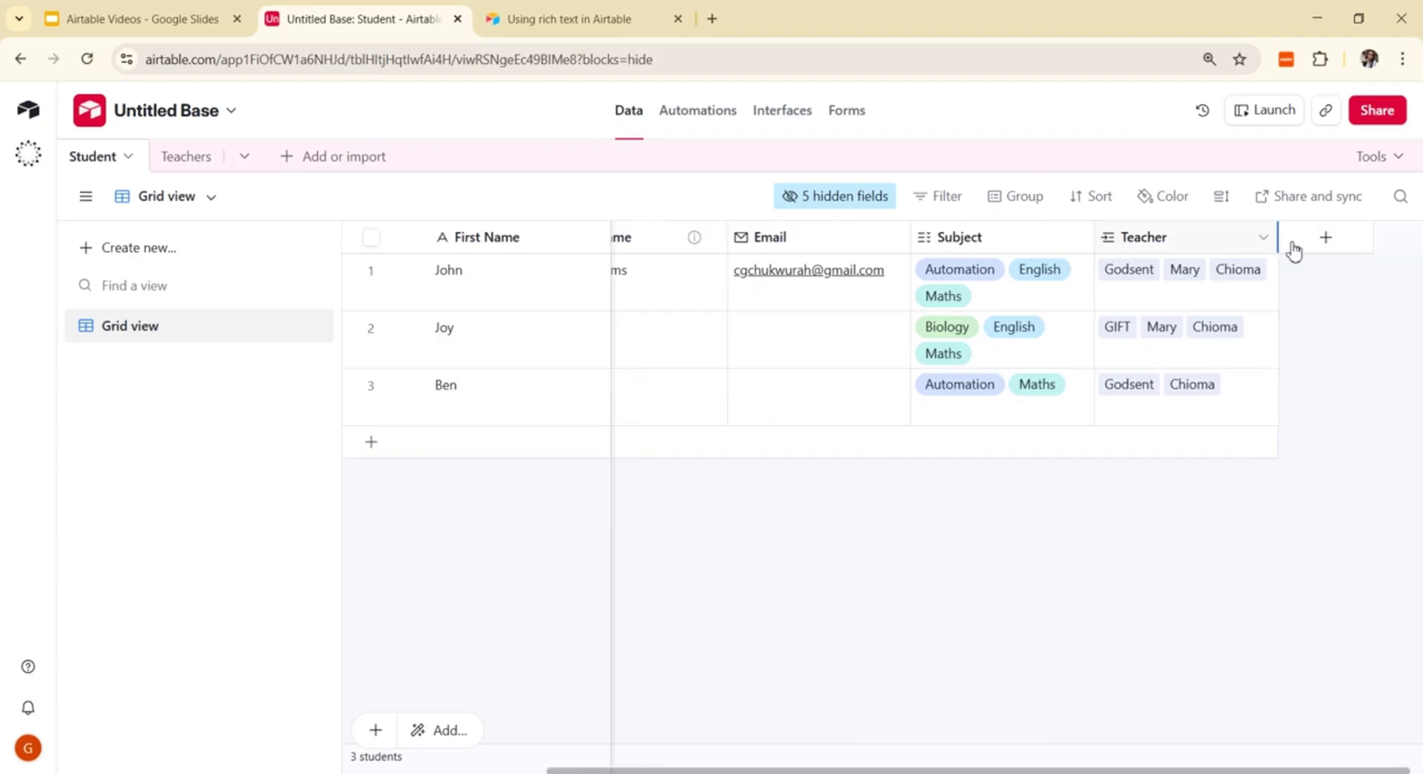
pyautogui.moveTo(1290, 245); pyautogui.dragTo(1348, 259)
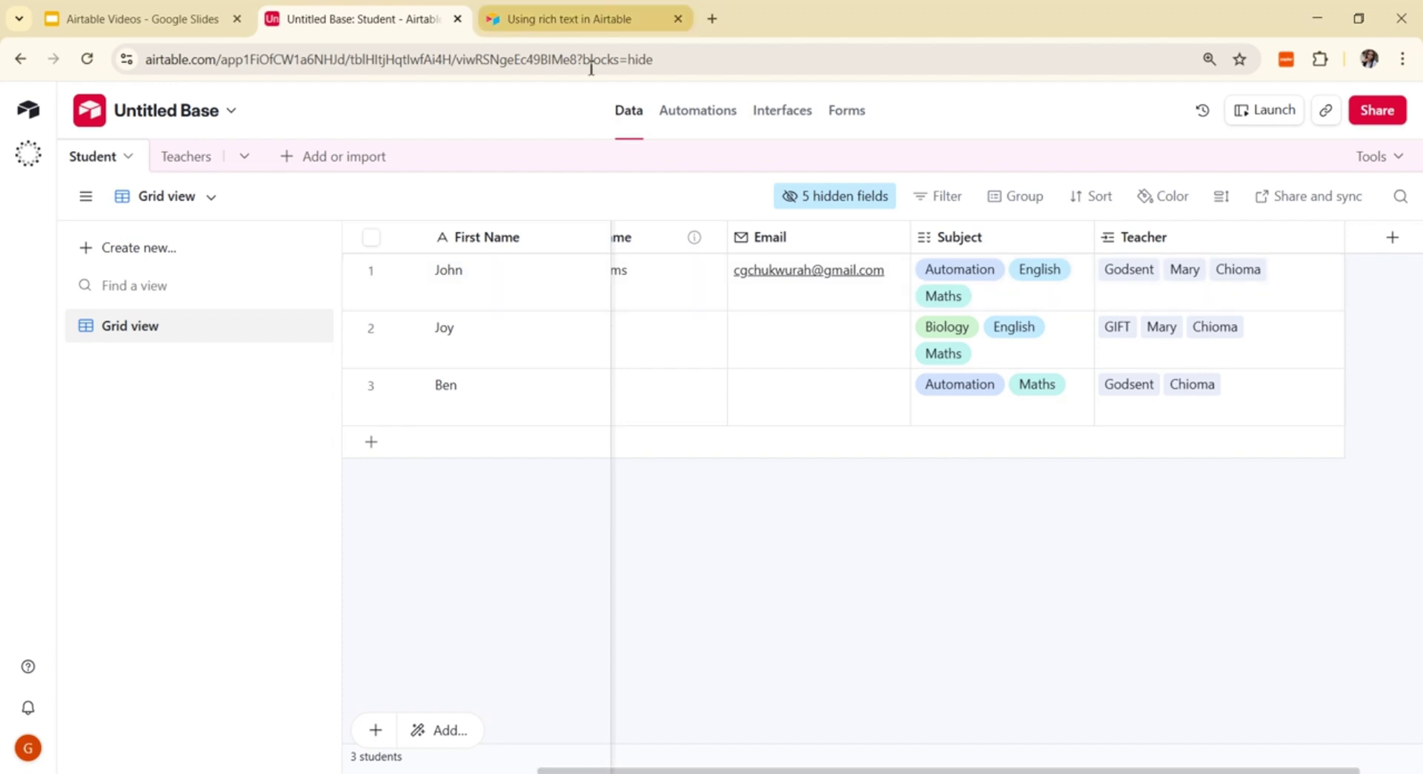
pyautogui.click(170, 159)
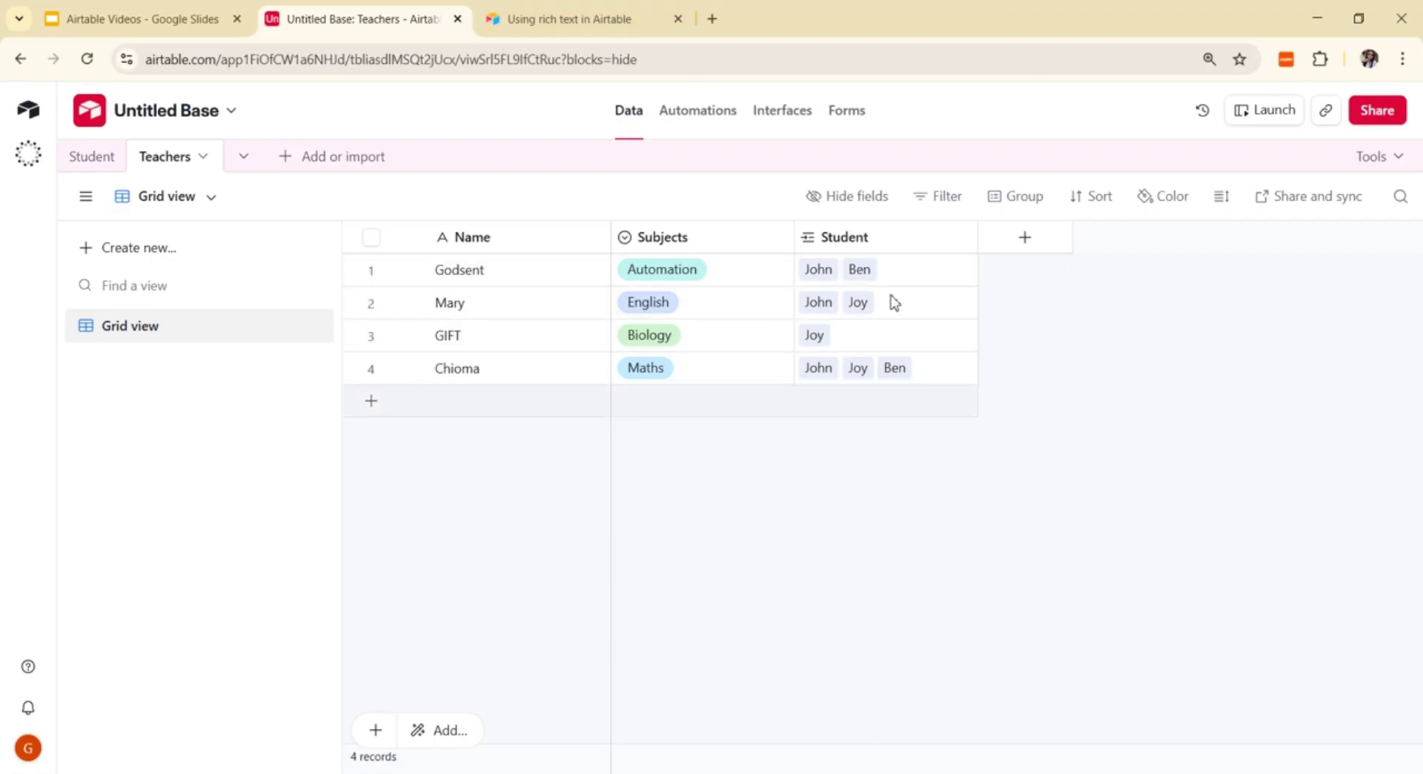
pyautogui.click(83, 157)
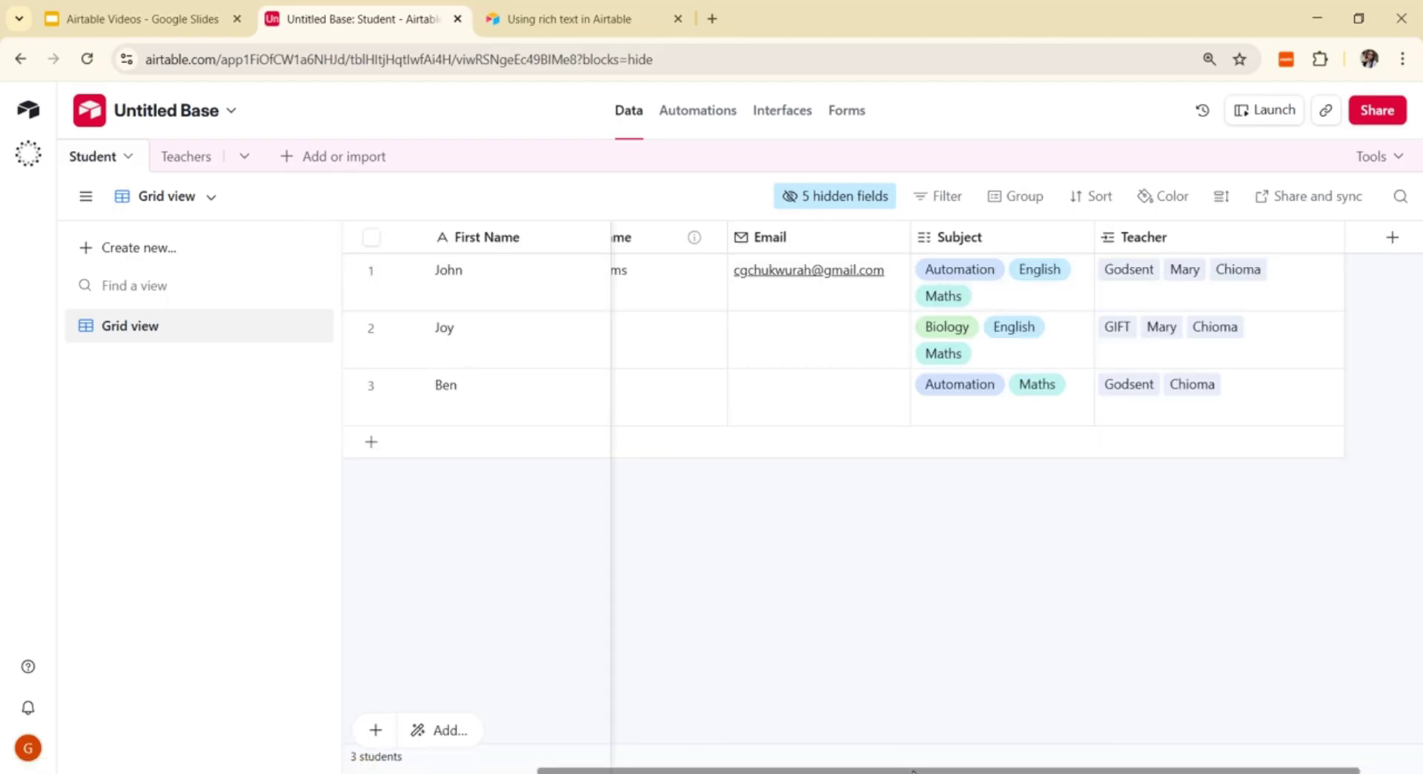
pyautogui.moveTo(867, 770); pyautogui.dragTo(777, 771)
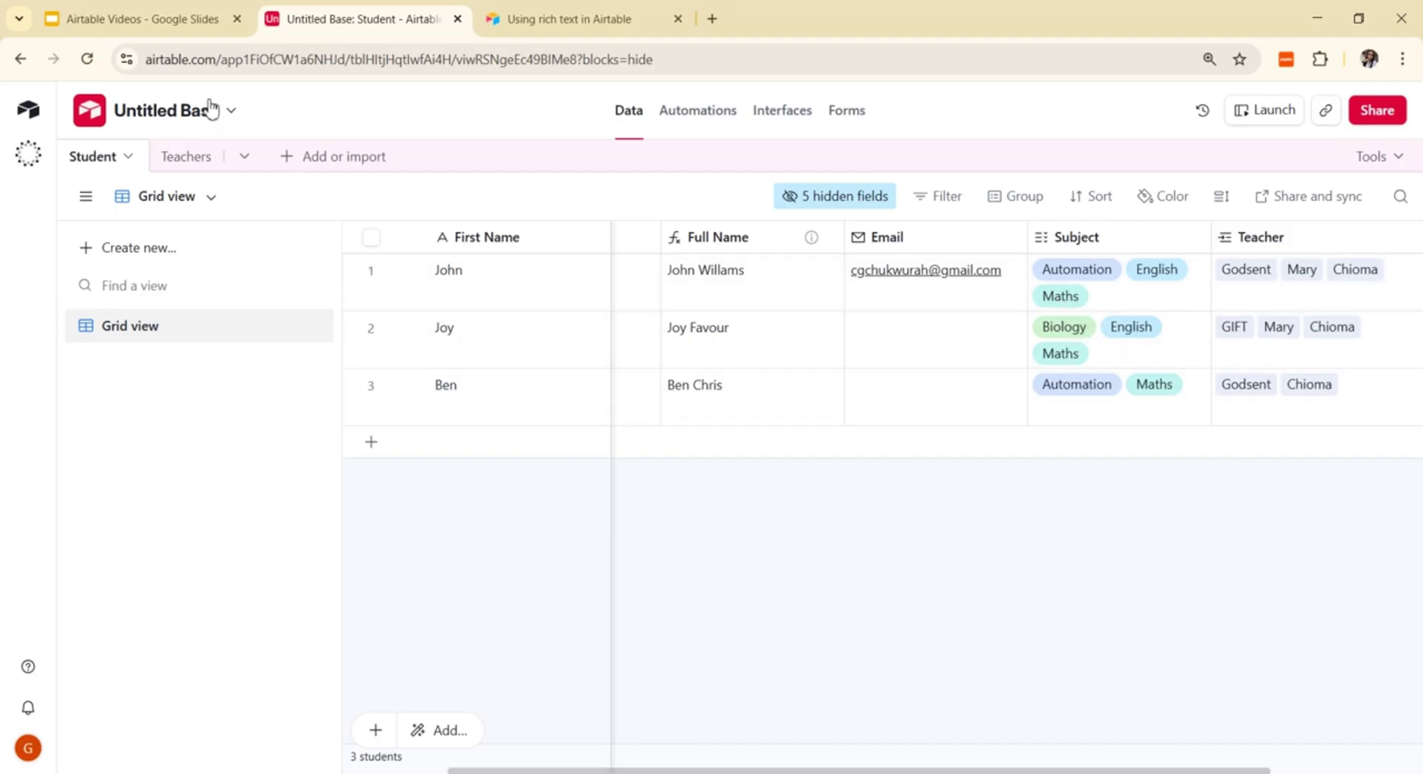
pyautogui.click(190, 158)
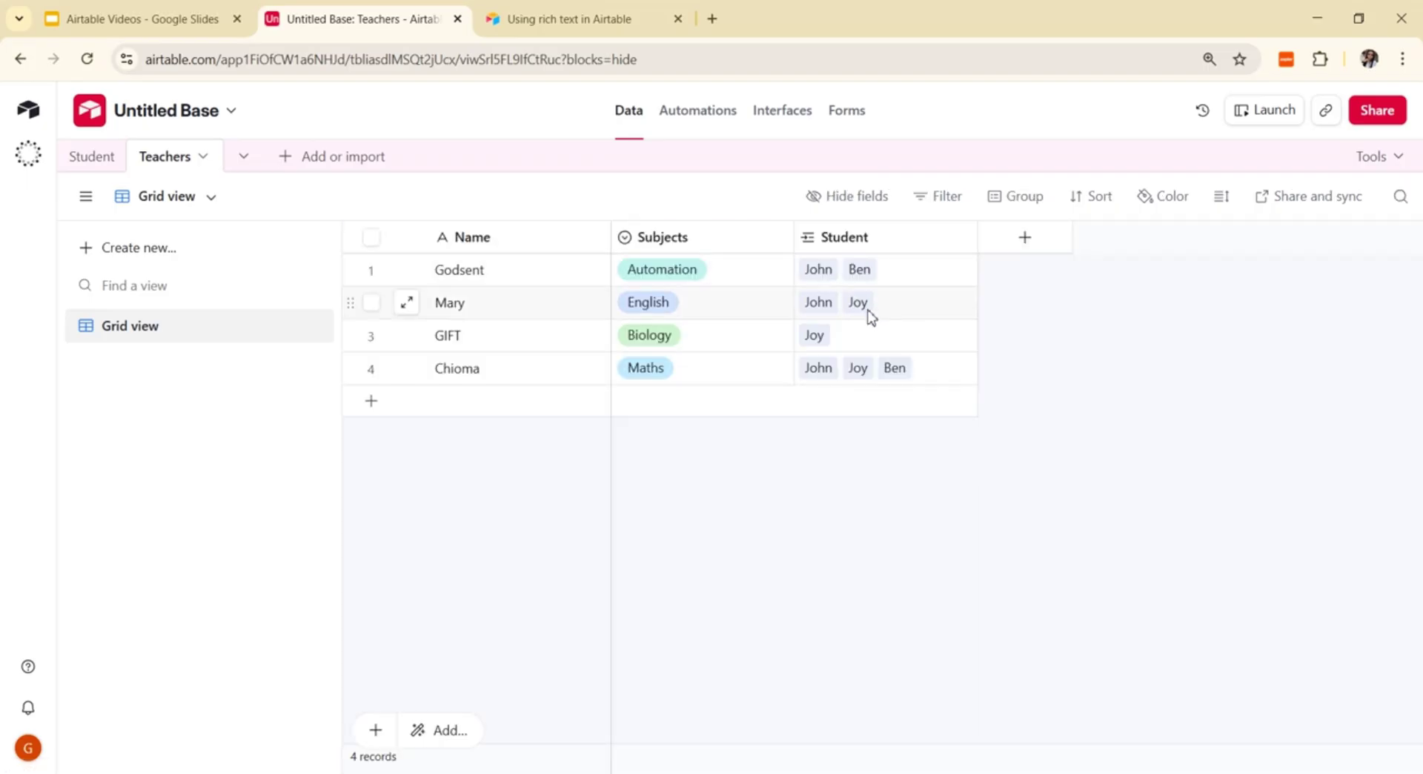
pyautogui.click(87, 157)
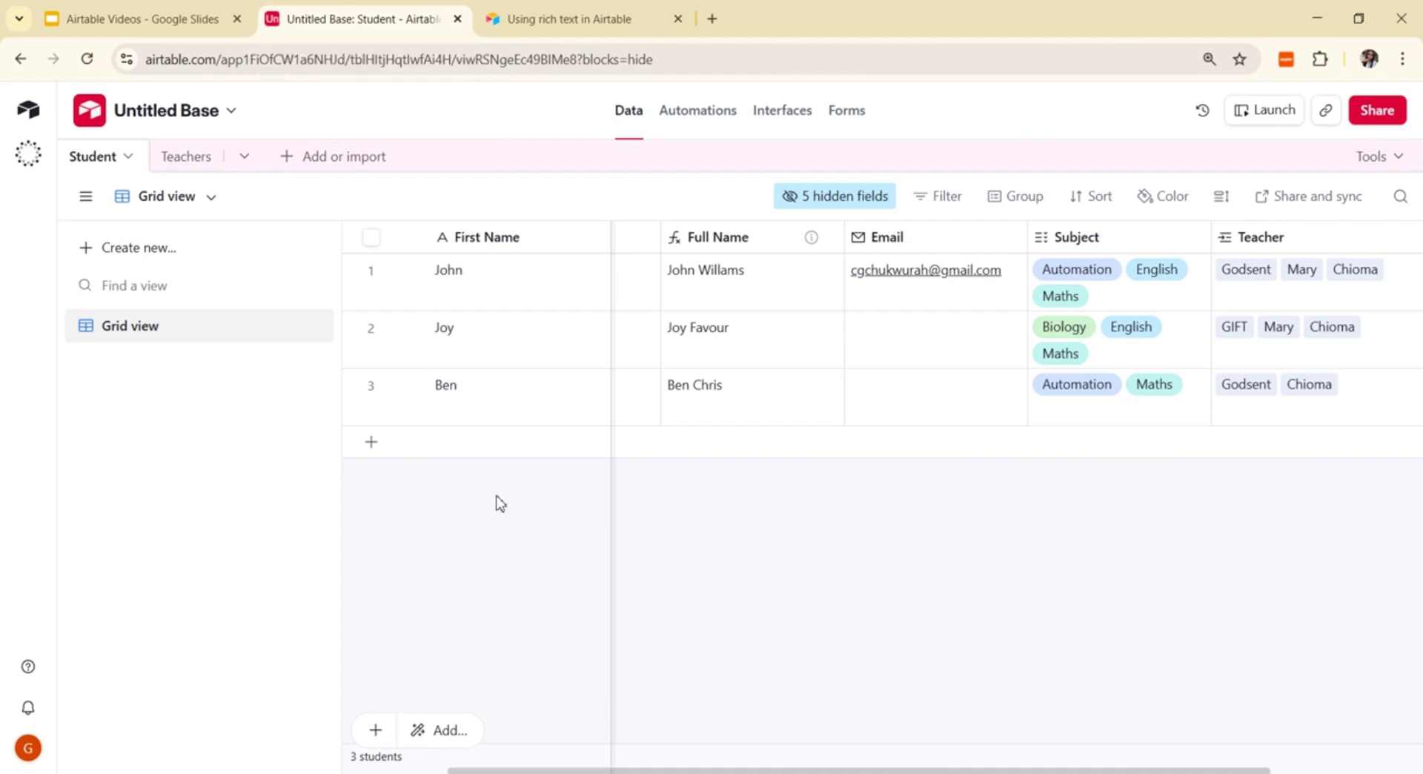
pyautogui.hscroll(3, 859, 769)
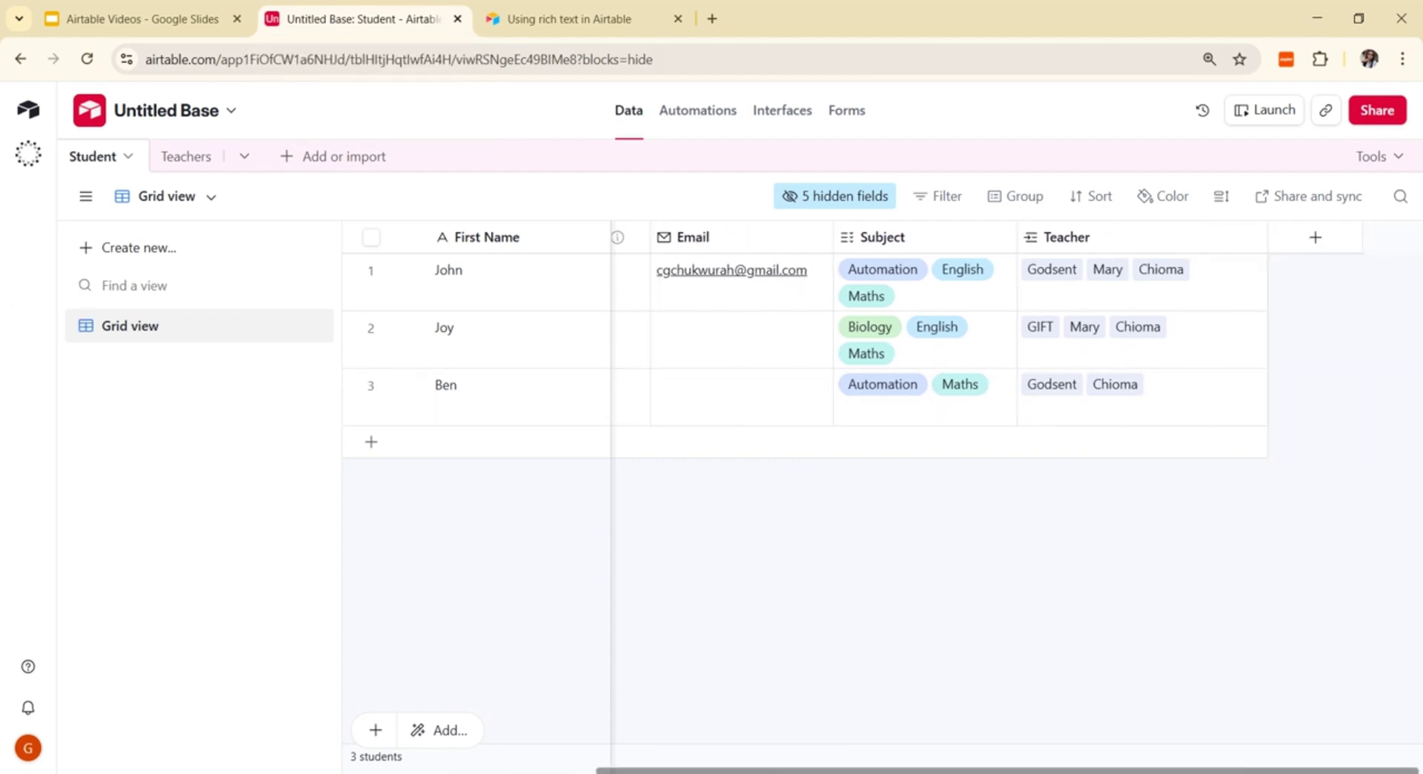
pyautogui.click(191, 157)
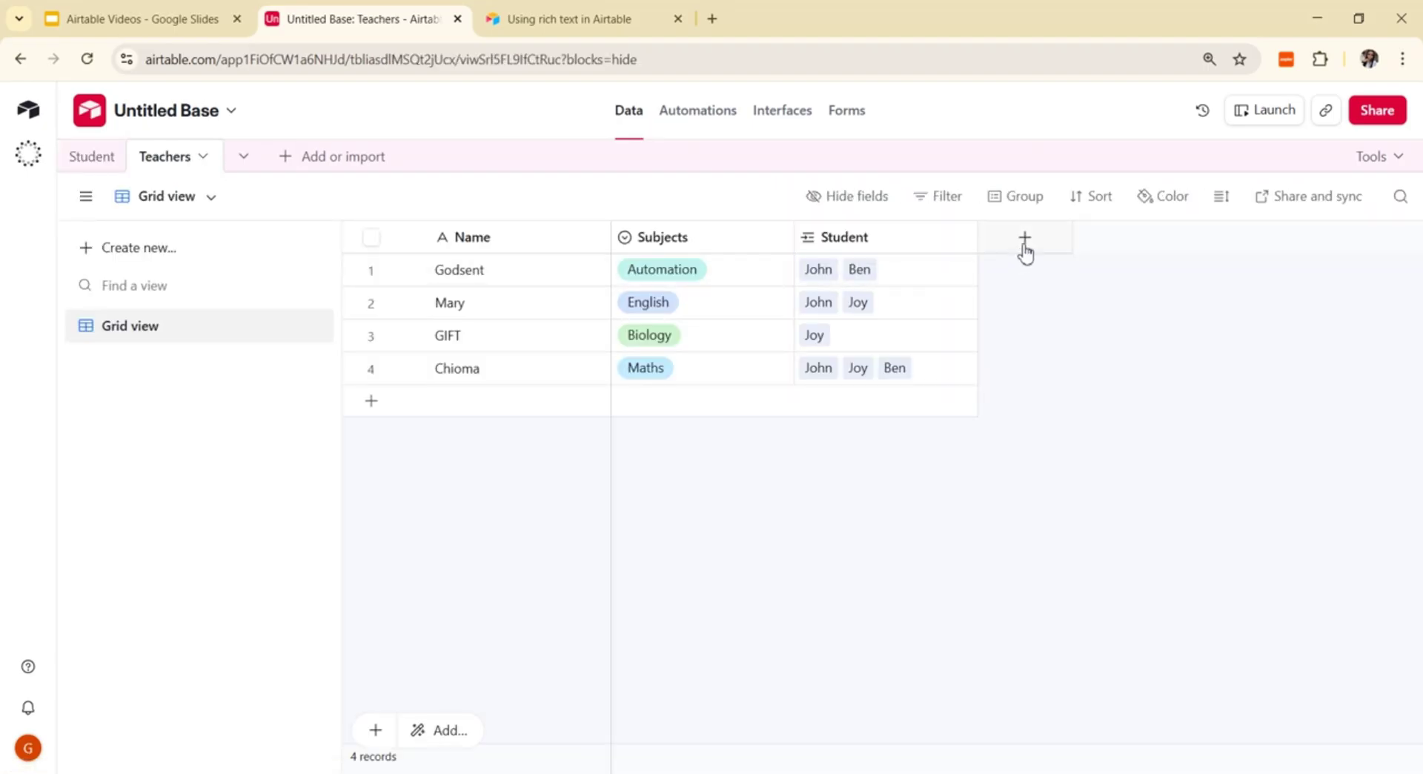
# Step: Create a Number field named 'Age' with 0 decimal places in Teachers
pyautogui.click(1026, 252)
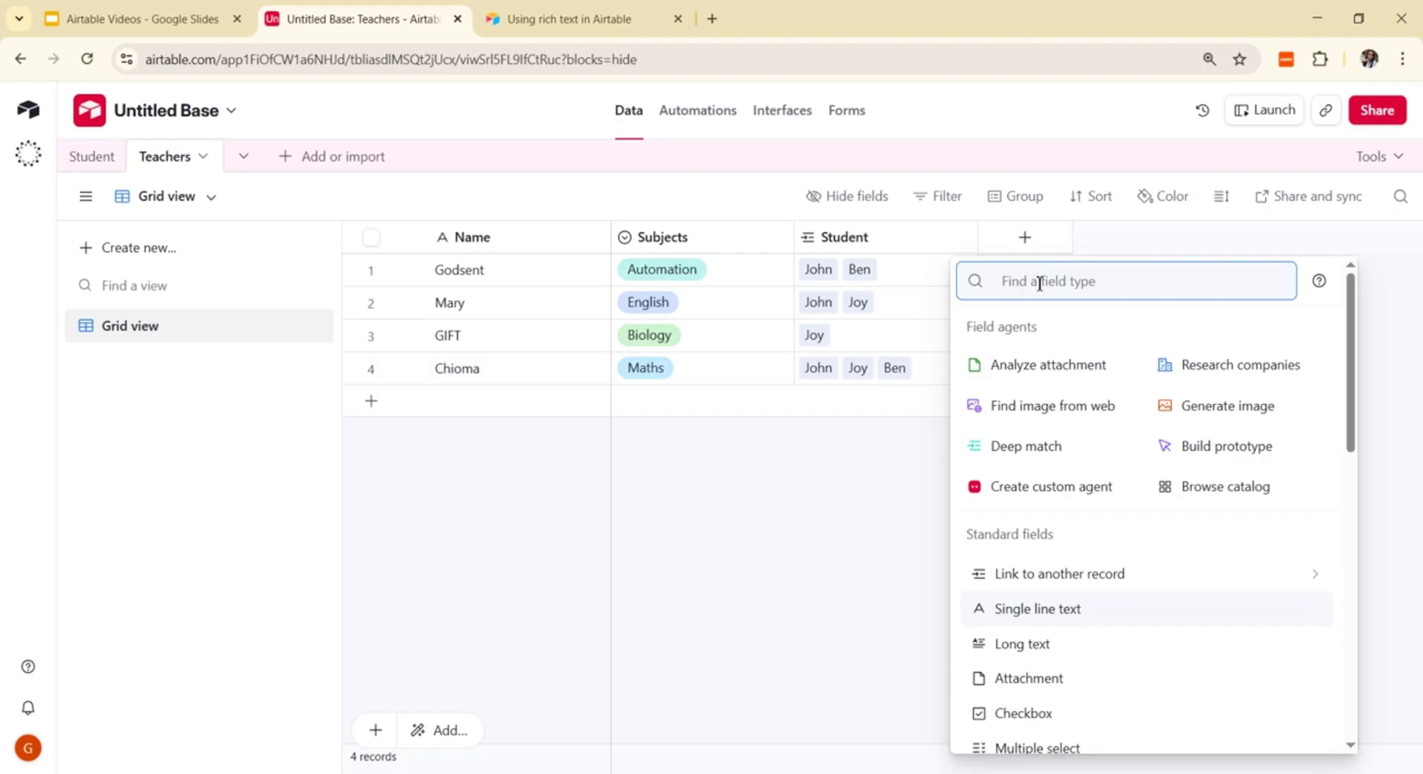
pyautogui.write('NU')
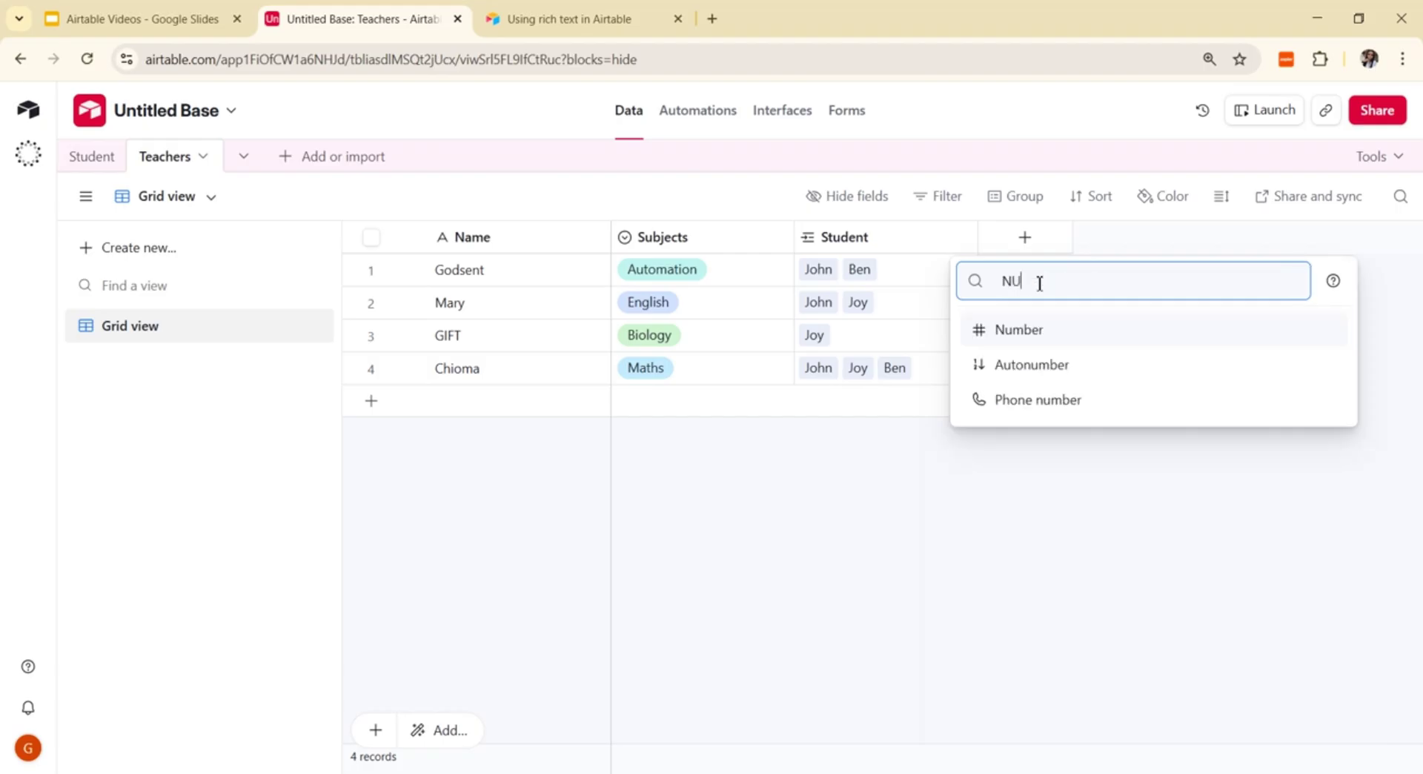
pyautogui.click(1023, 334)
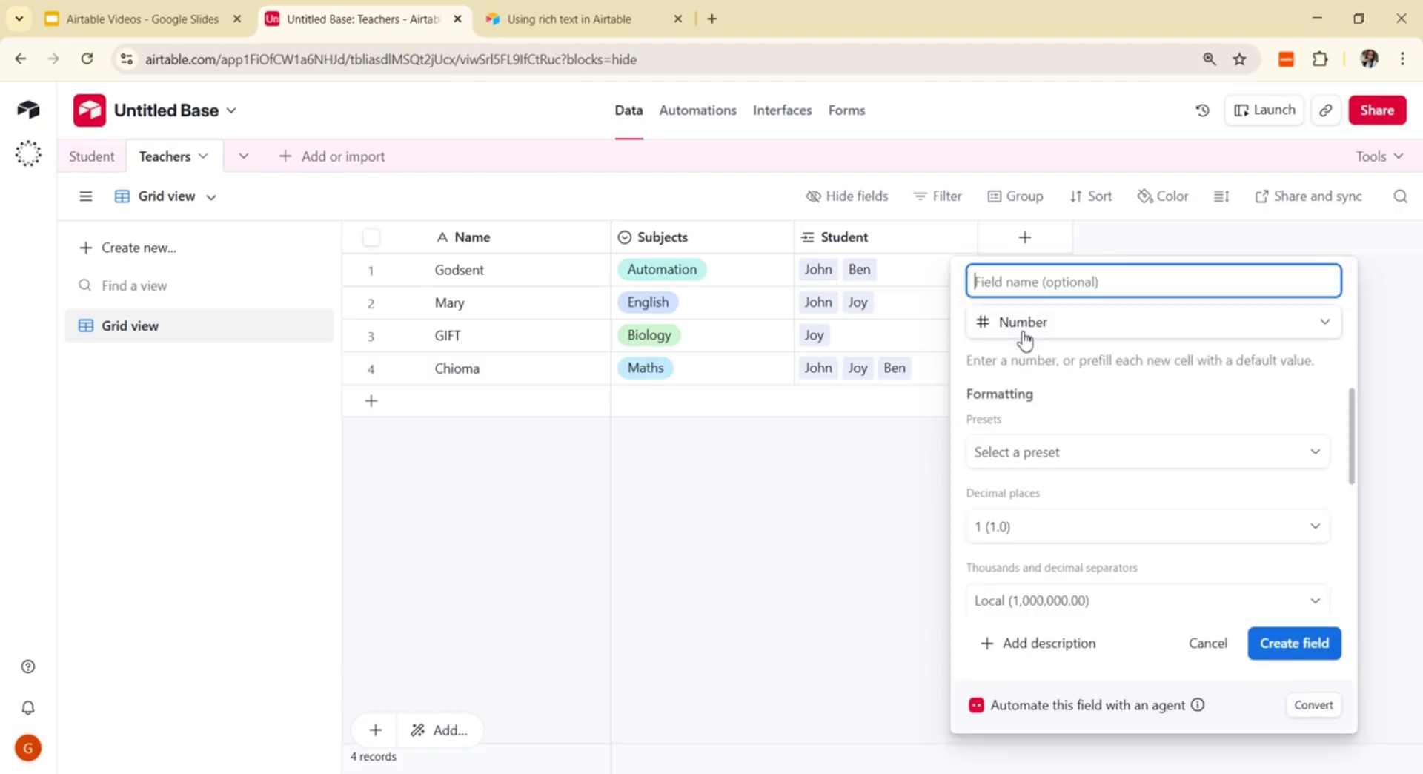
pyautogui.write('Age')
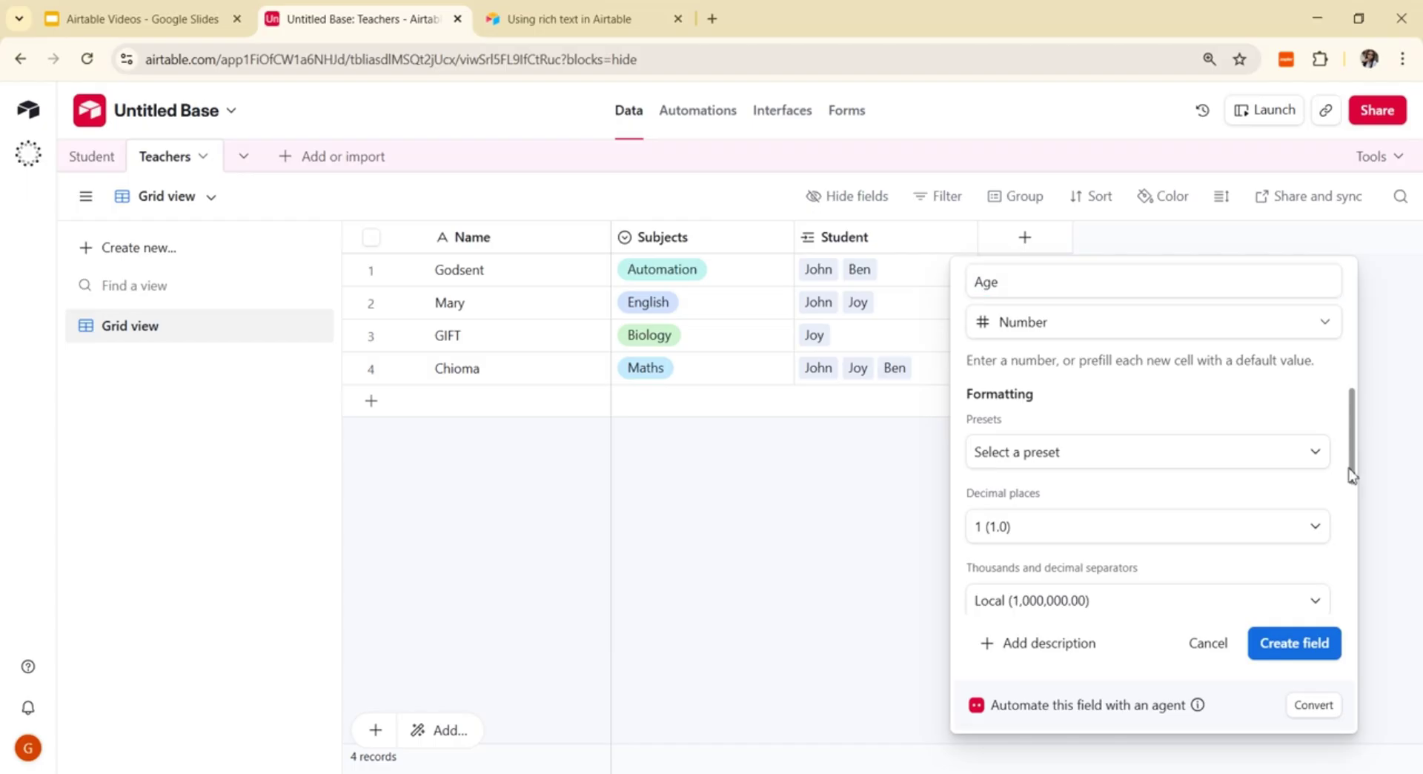
pyautogui.click(1319, 528)
pyautogui.click(1074, 287)
pyautogui.moveTo(1351, 461); pyautogui.dragTo(1400, 639)
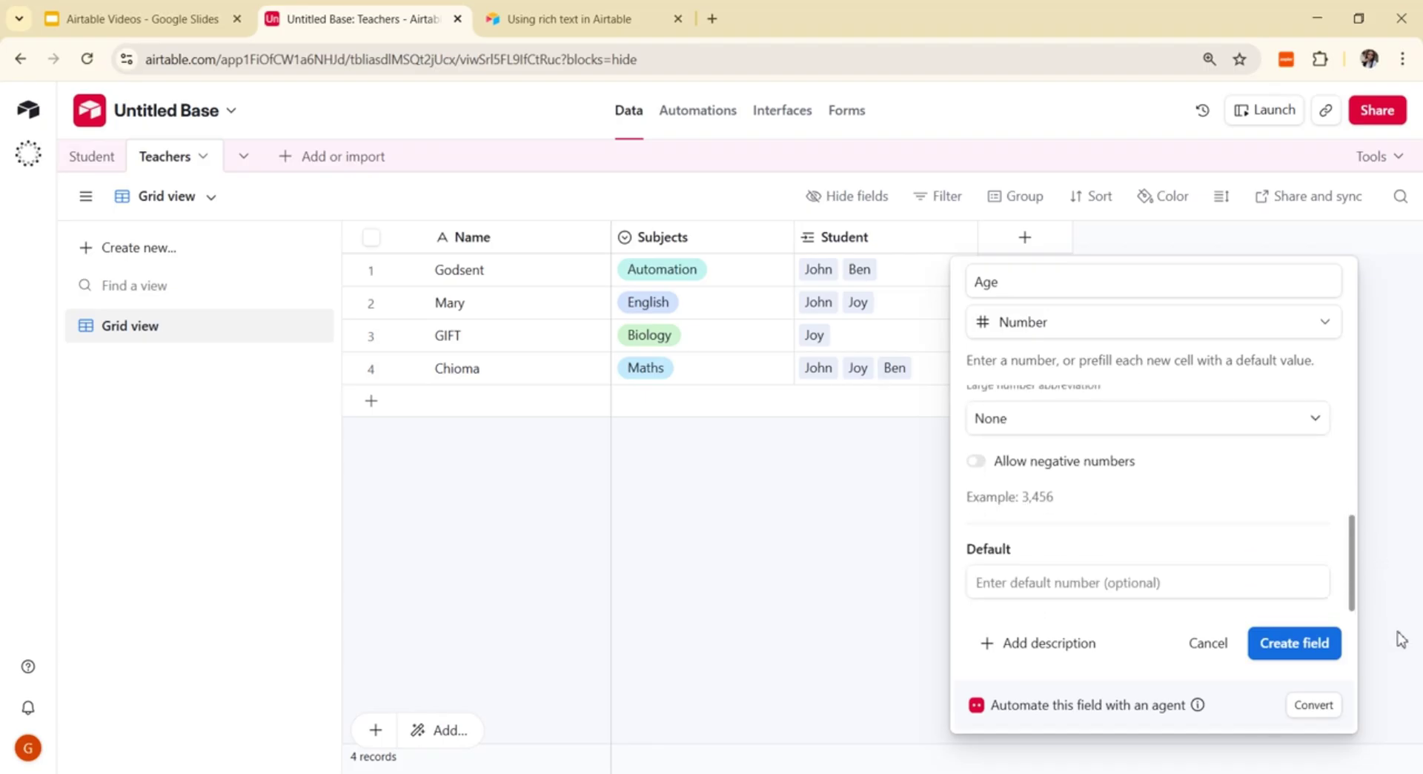
pyautogui.click(1295, 642)
# Step: Enter ages 26, 28, 22 and 34 for Godsent, Mary, GIFT and Chioma
pyautogui.click(1064, 275)
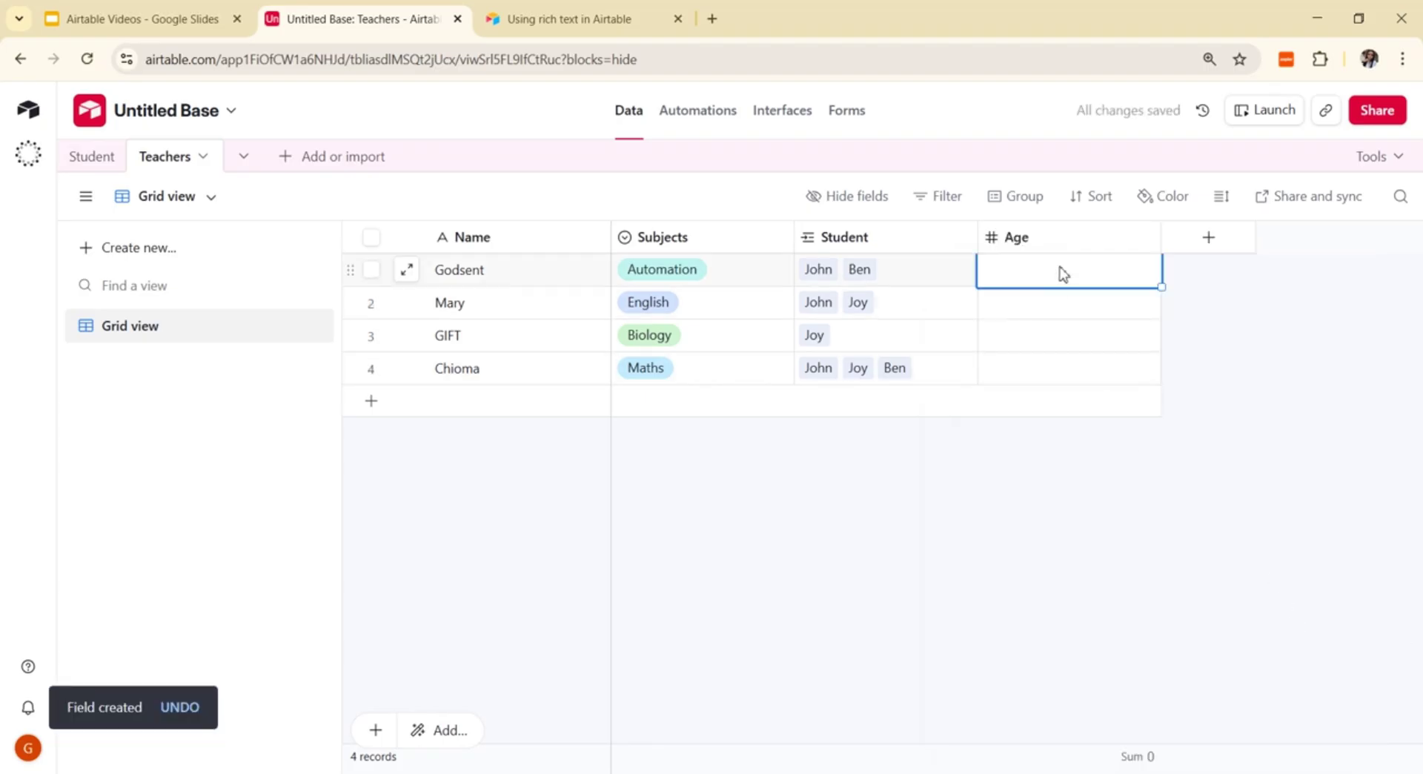
pyautogui.write('26')
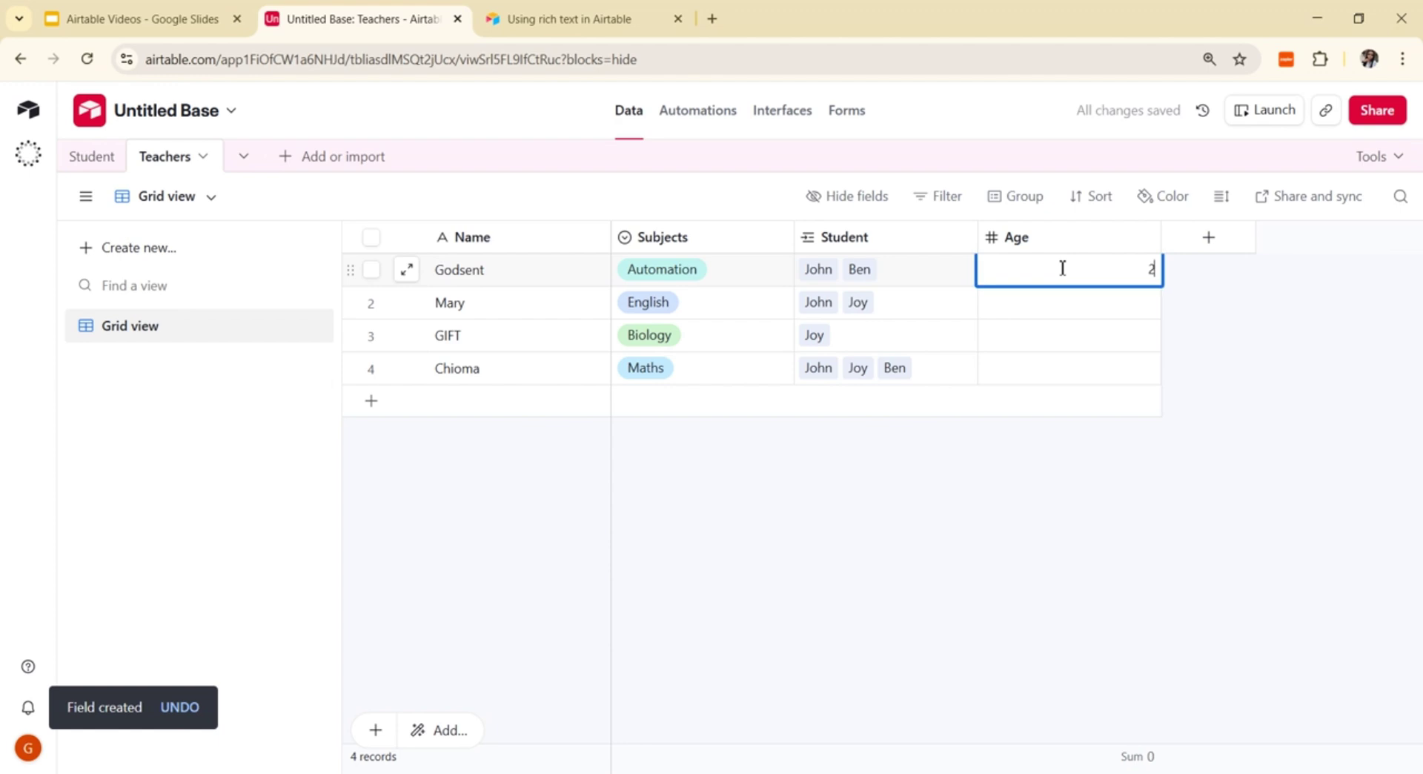
pyautogui.click(1056, 317)
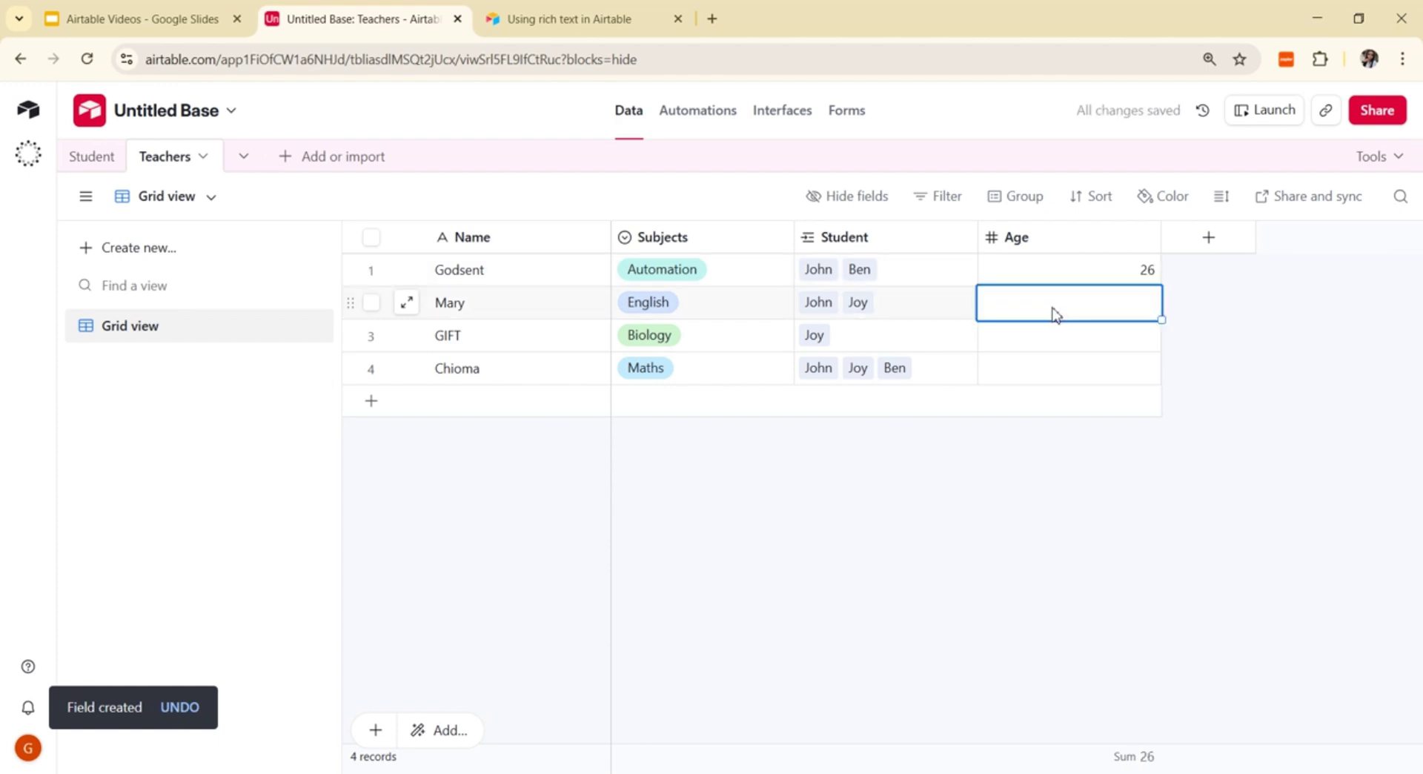
pyautogui.write('28')
pyautogui.click(1047, 341)
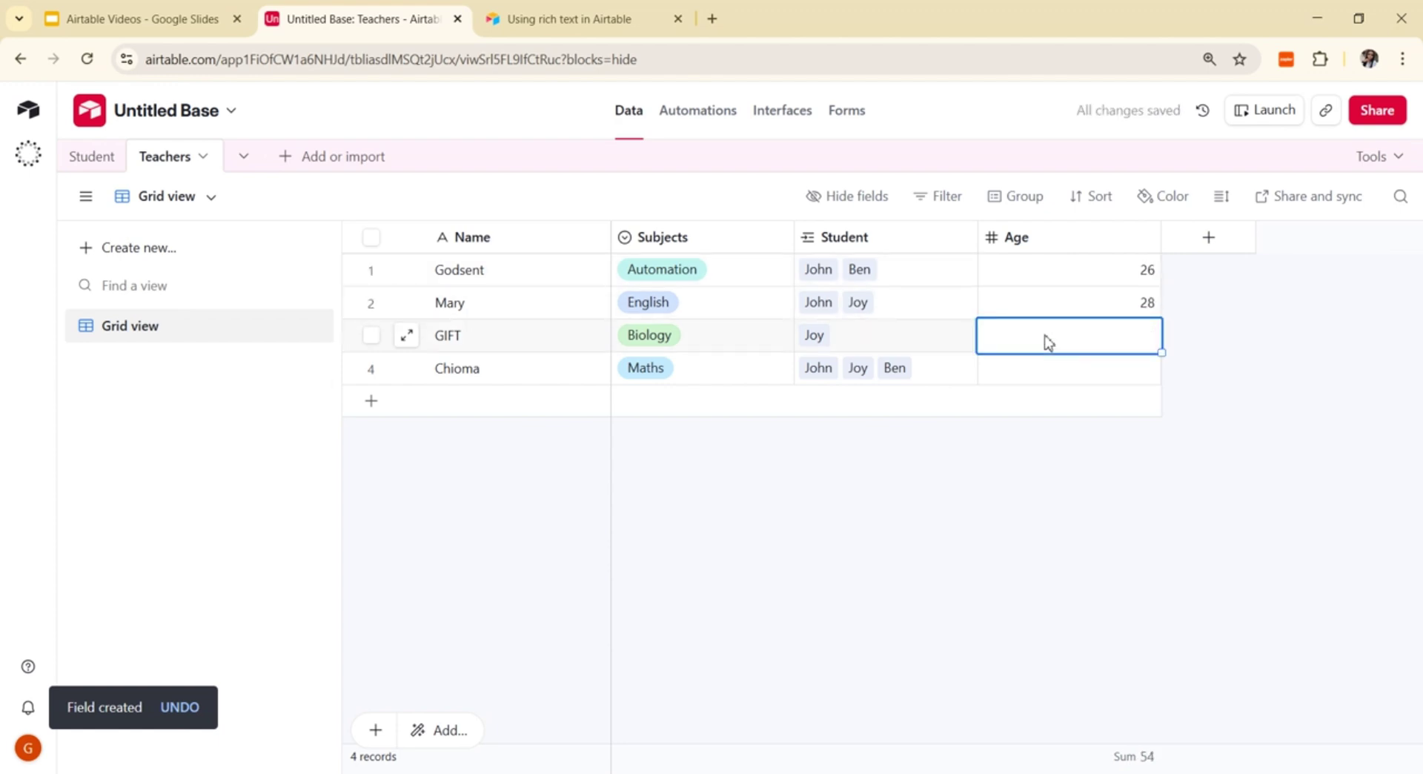
pyautogui.write('22')
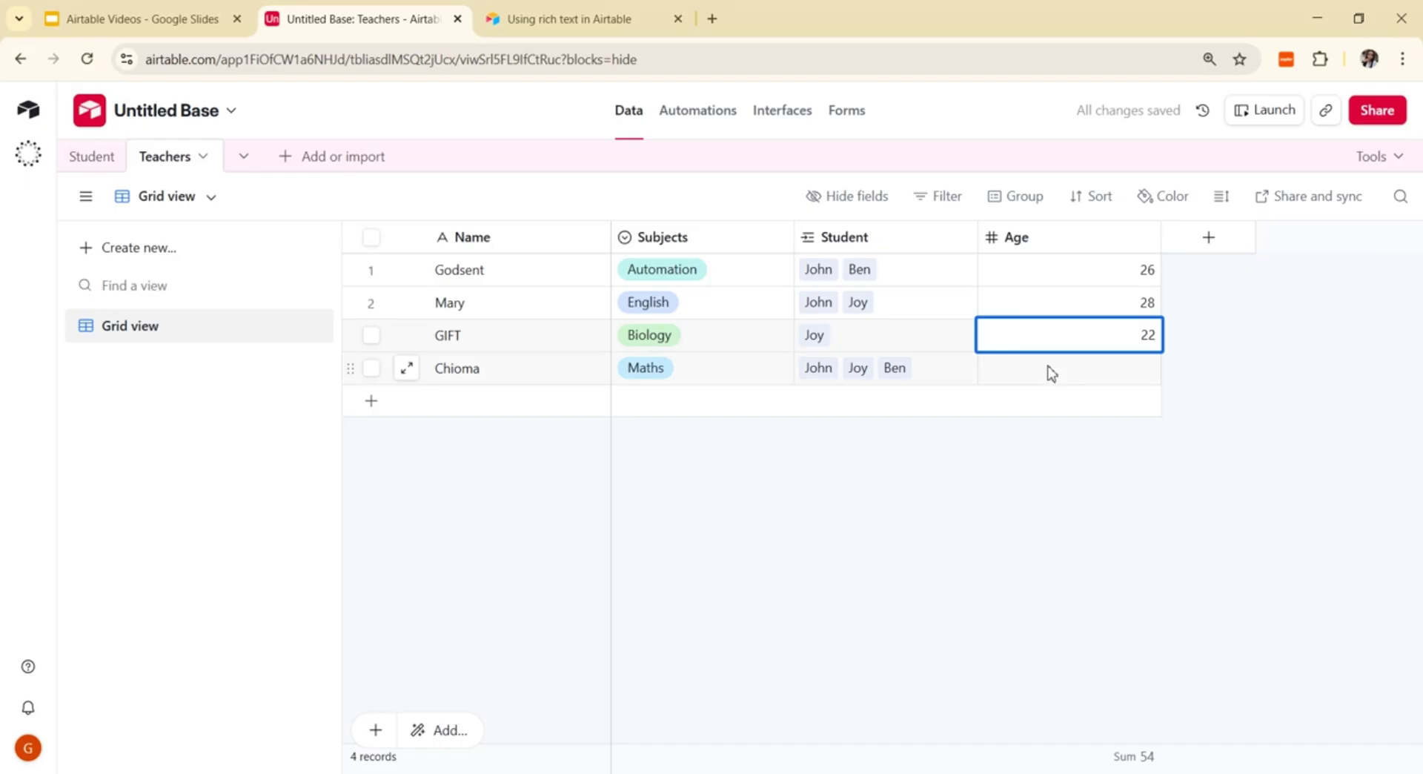
pyautogui.click(1050, 371)
pyautogui.write('2')
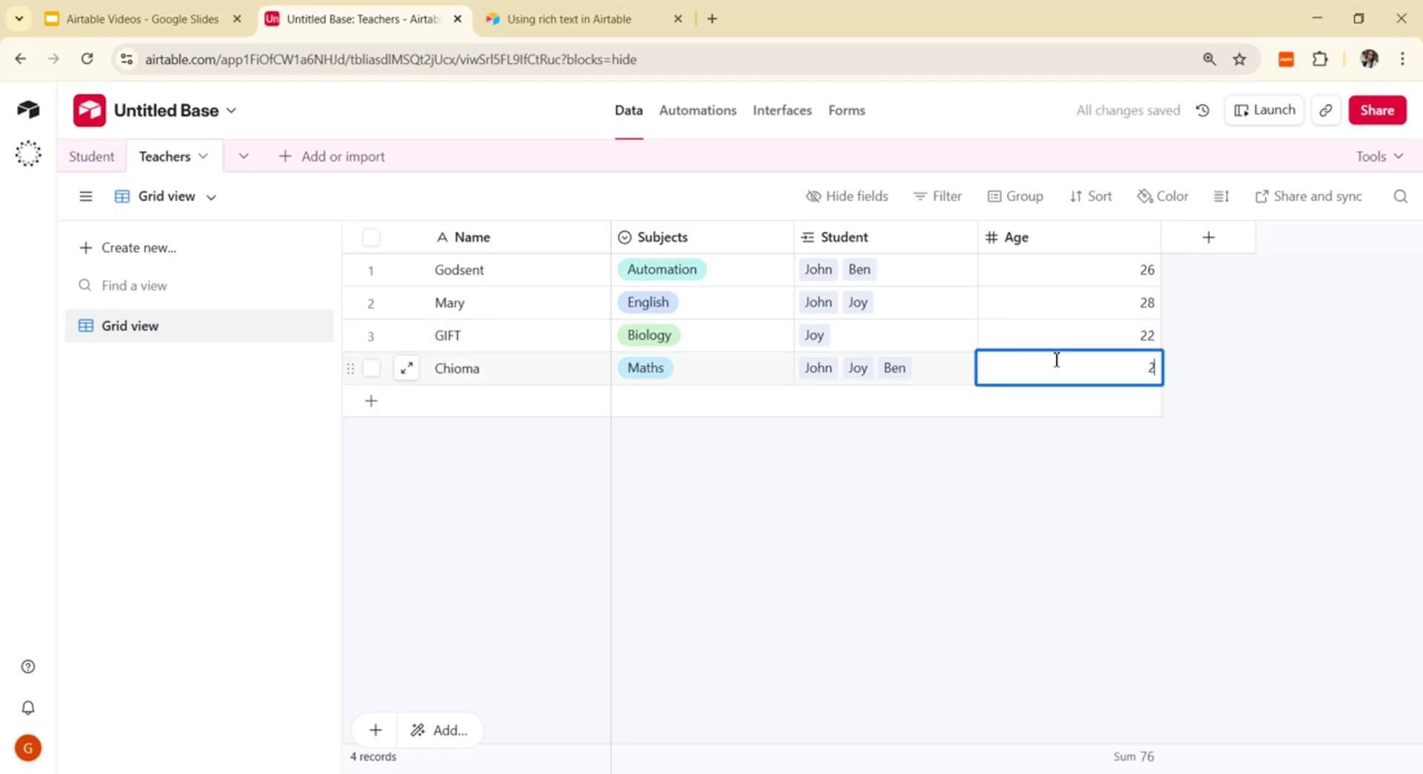
pyautogui.press('BackSpace')
pyautogui.write('34')
pyautogui.click(1063, 541)
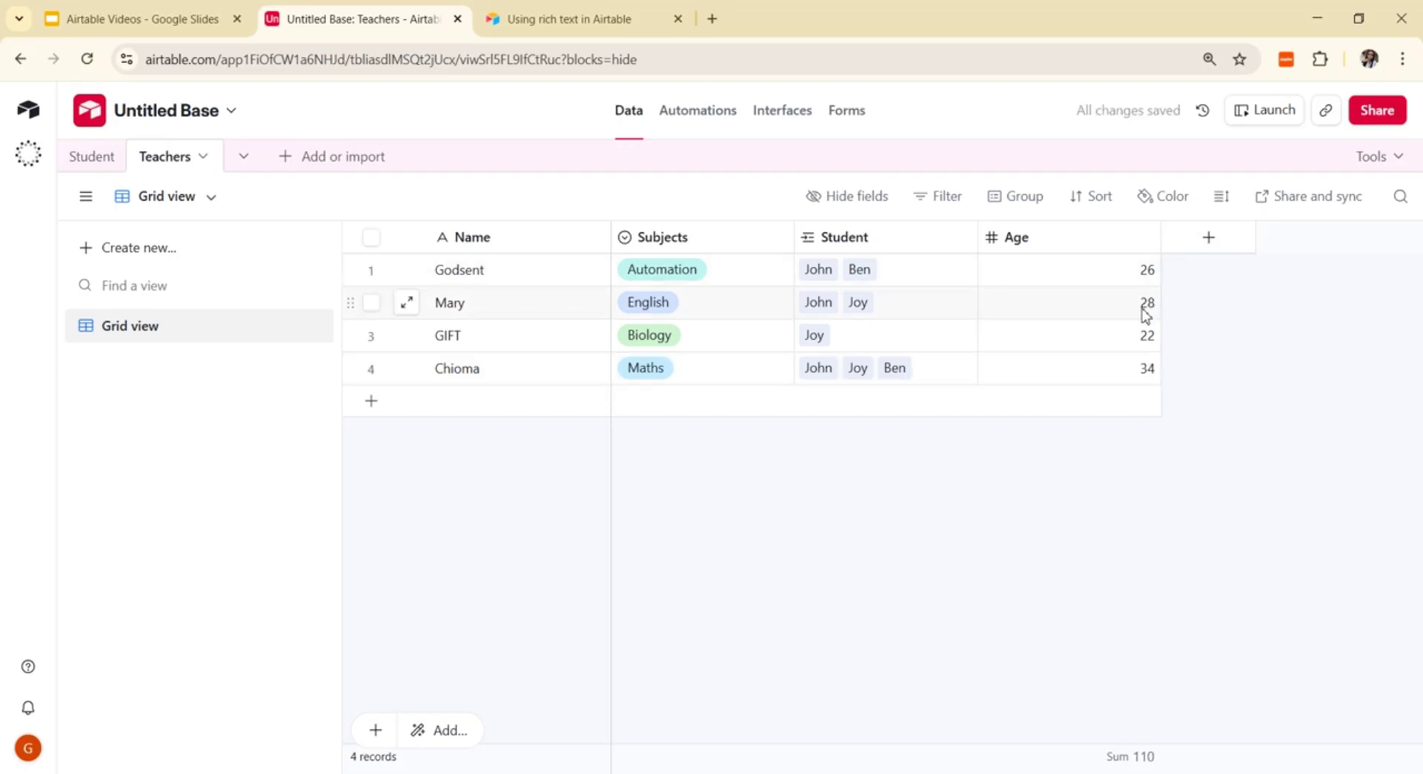
# Step: Cancel the new Teachers field and scroll the Student grid to show the Teacher column
pyautogui.click(1208, 239)
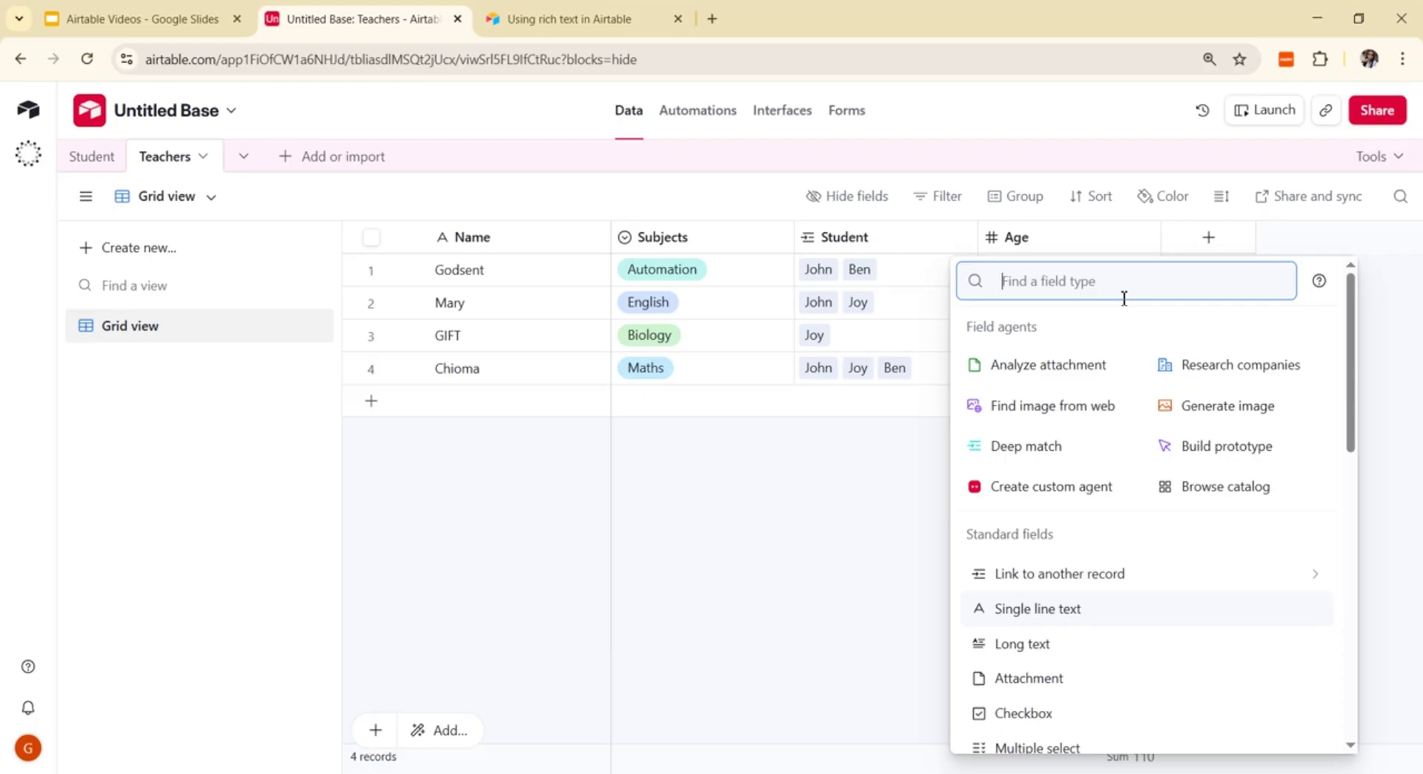
pyautogui.click(877, 492)
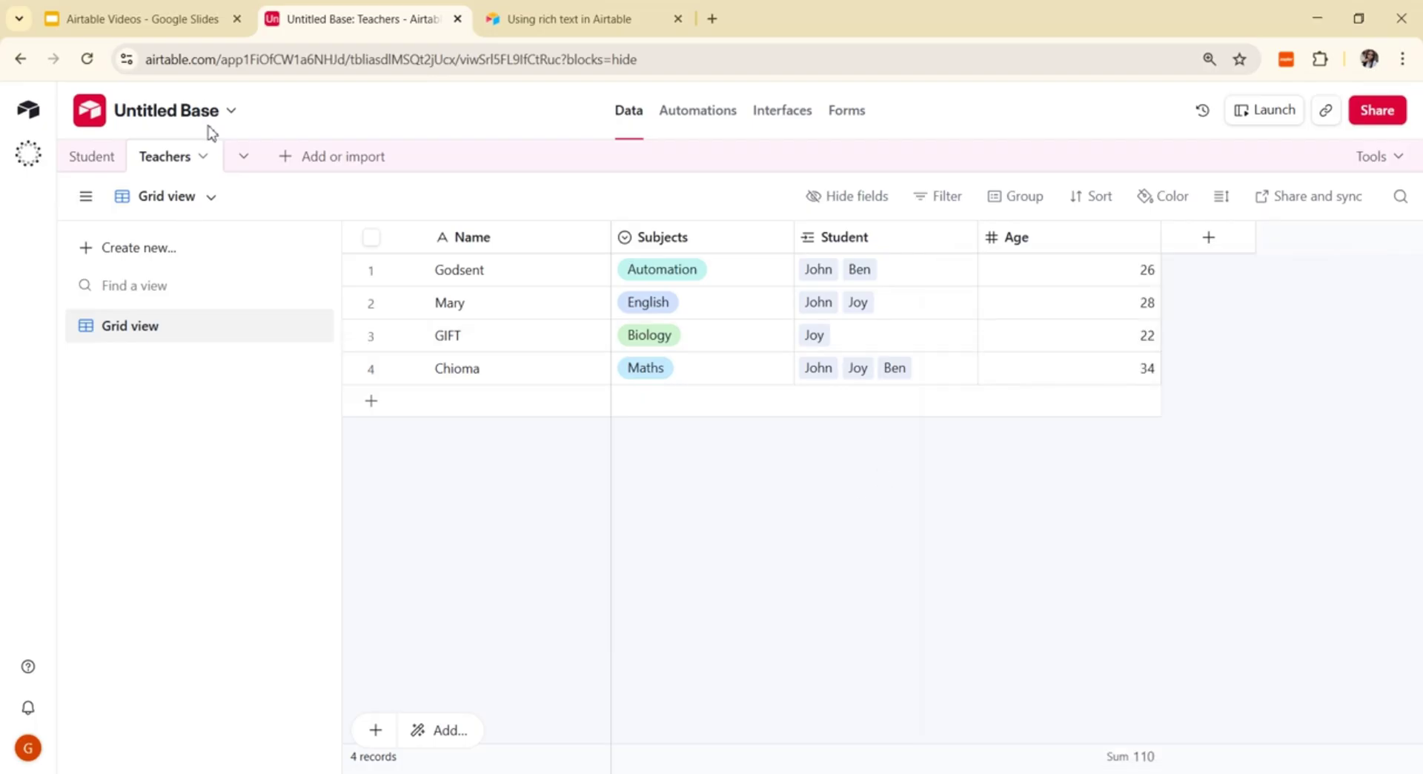
pyautogui.click(100, 158)
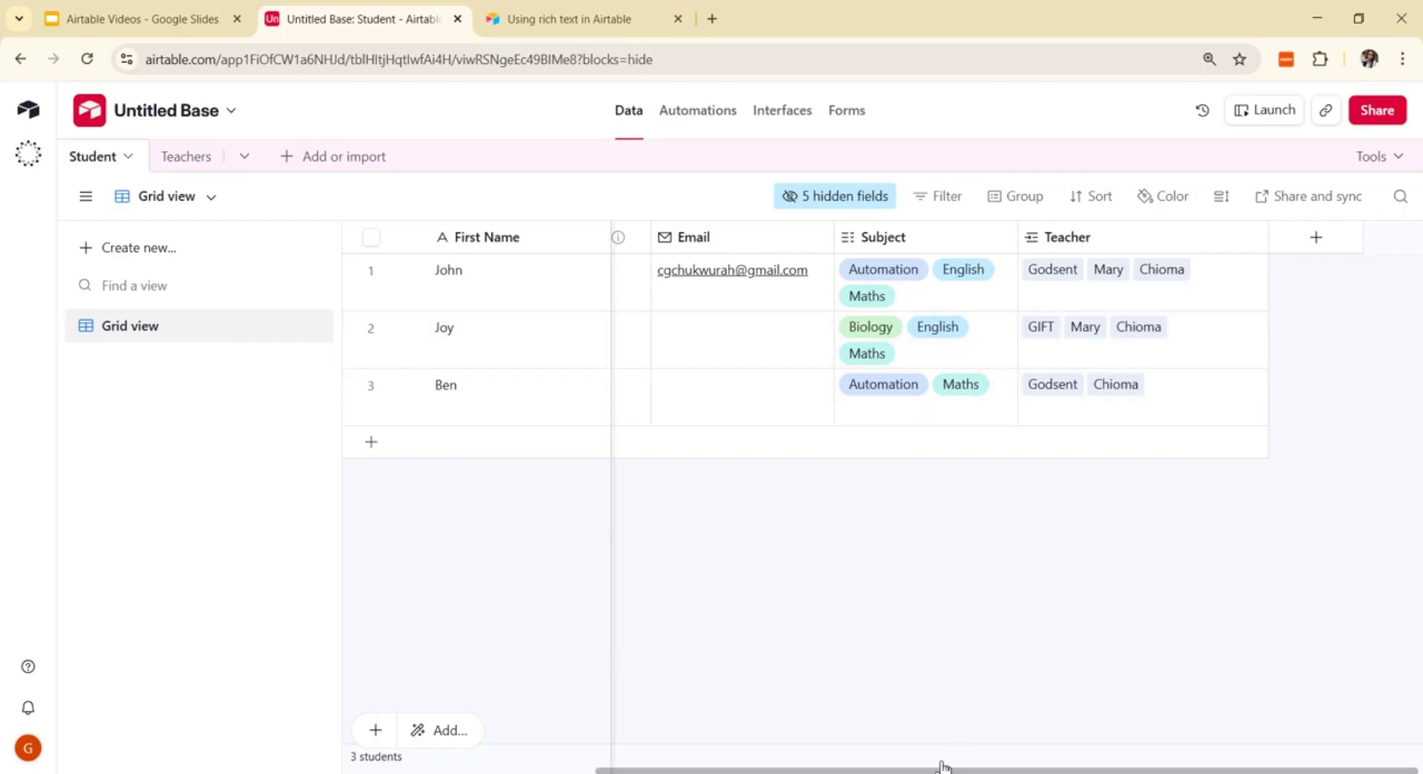
pyautogui.moveTo(933, 770); pyautogui.dragTo(665, 770)
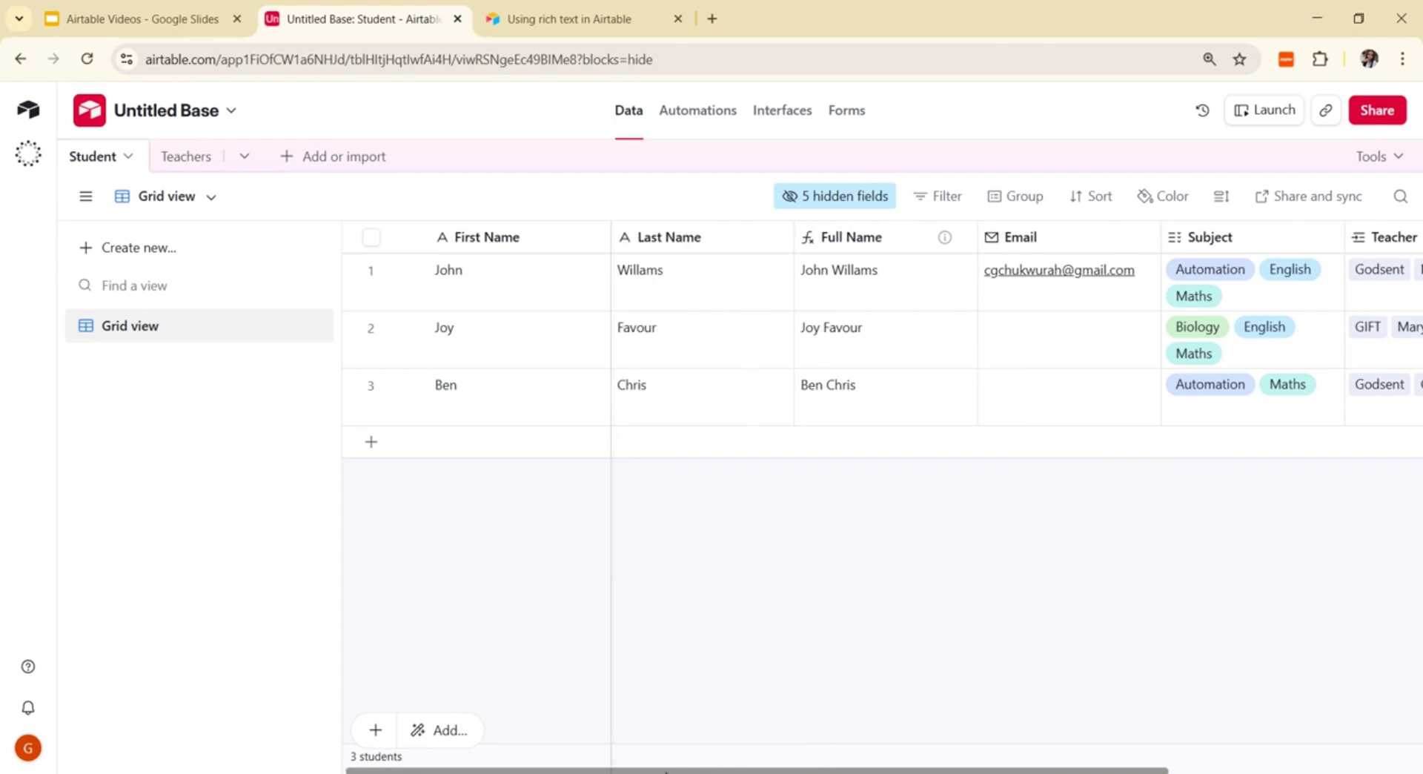
pyautogui.moveTo(665, 771); pyautogui.dragTo(934, 770)
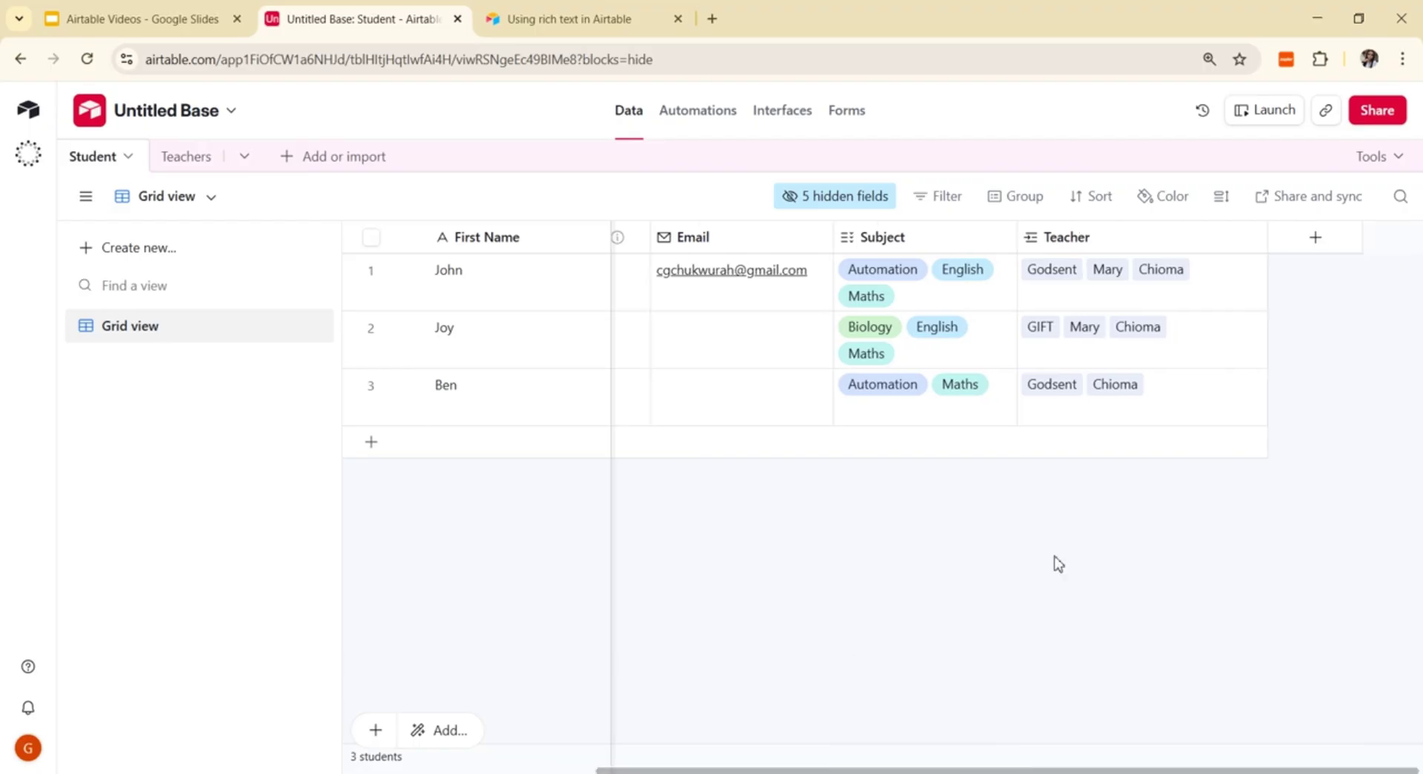
# Step: Create a whole-number Age field with 0 decimal places in the Student table
pyautogui.click(1315, 245)
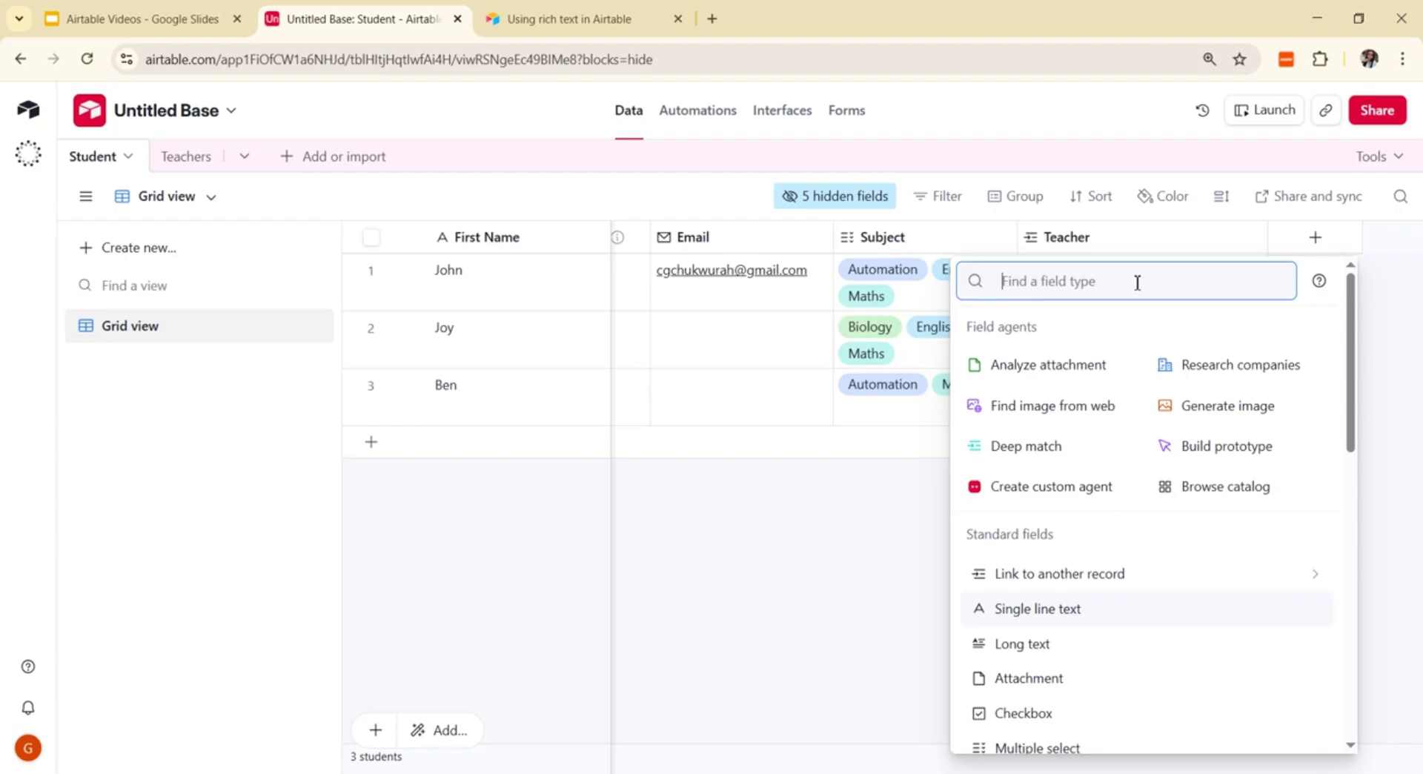
pyautogui.write('Nu')
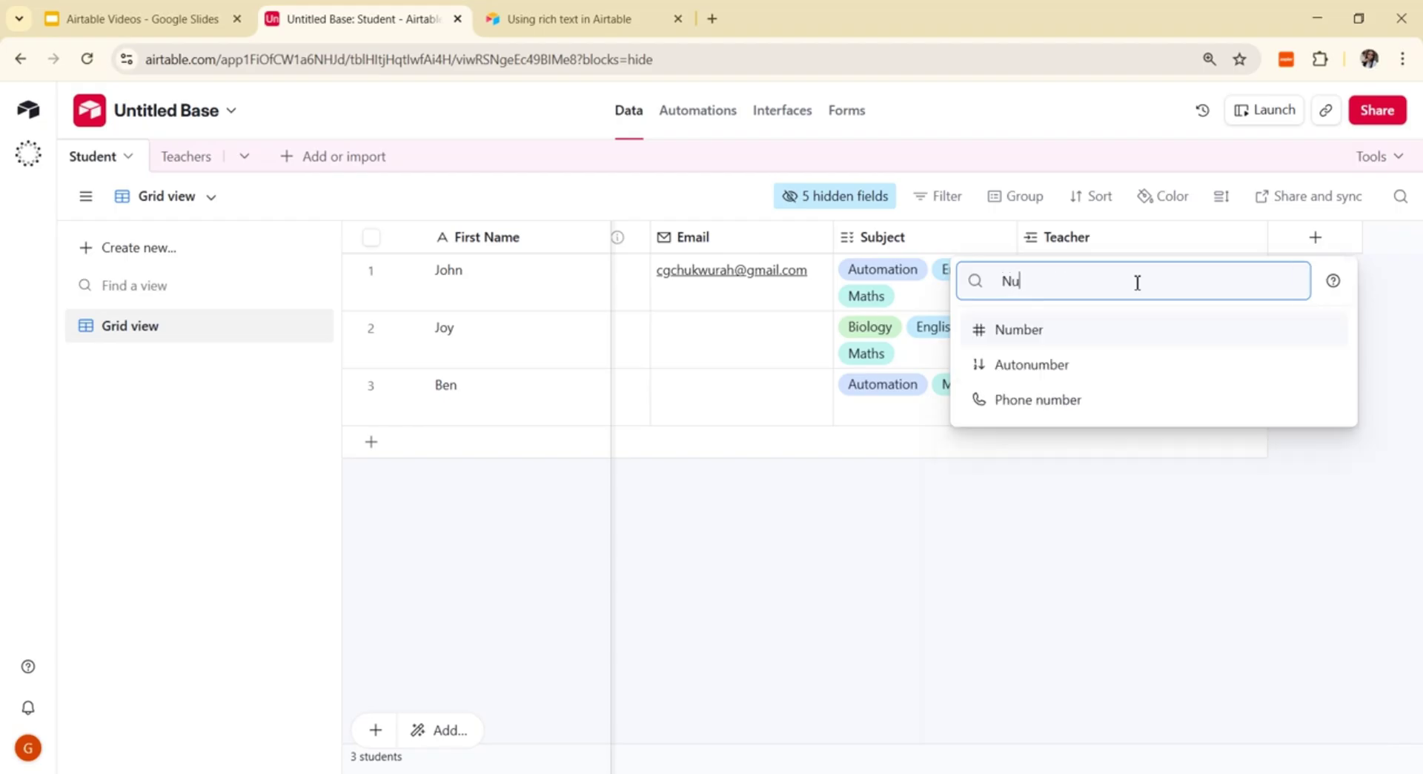
pyautogui.click(1070, 338)
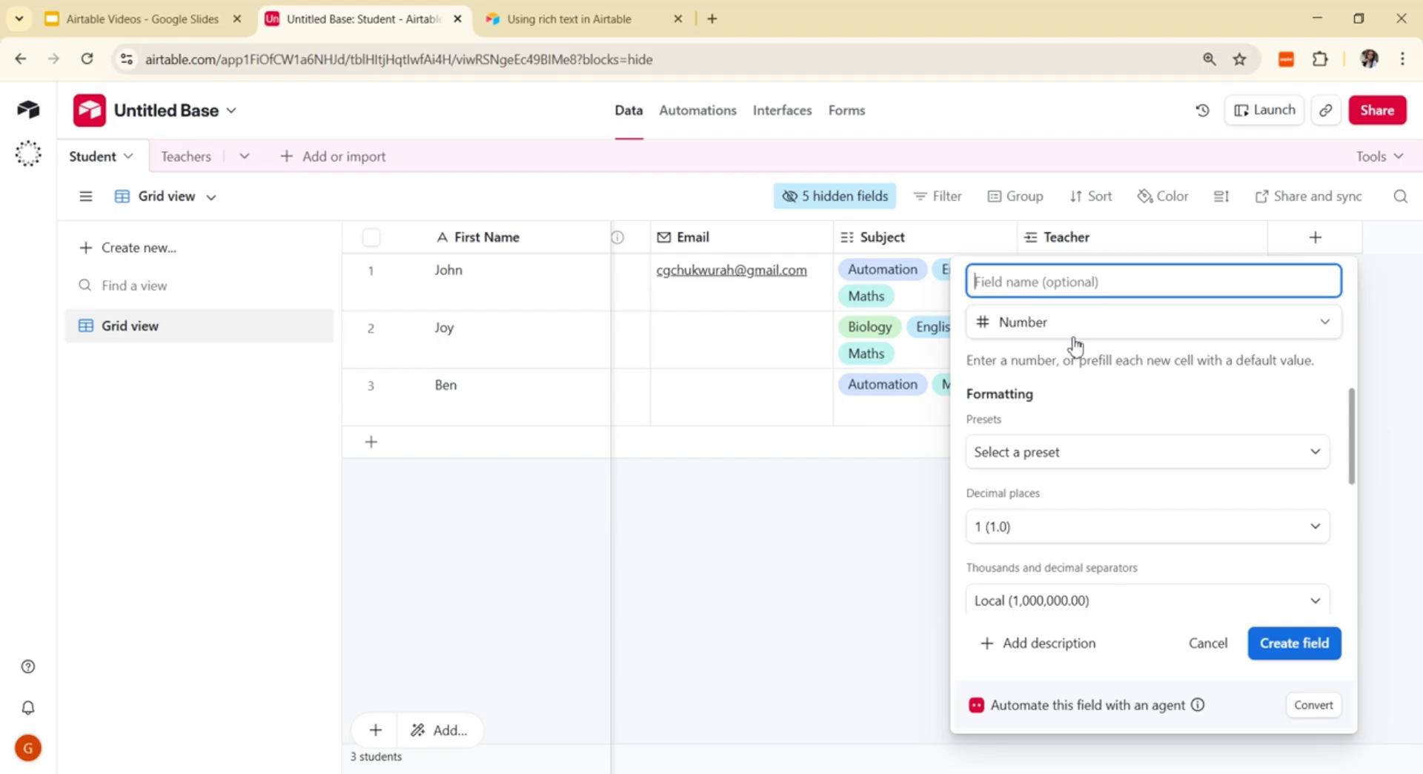
pyautogui.write('Age')
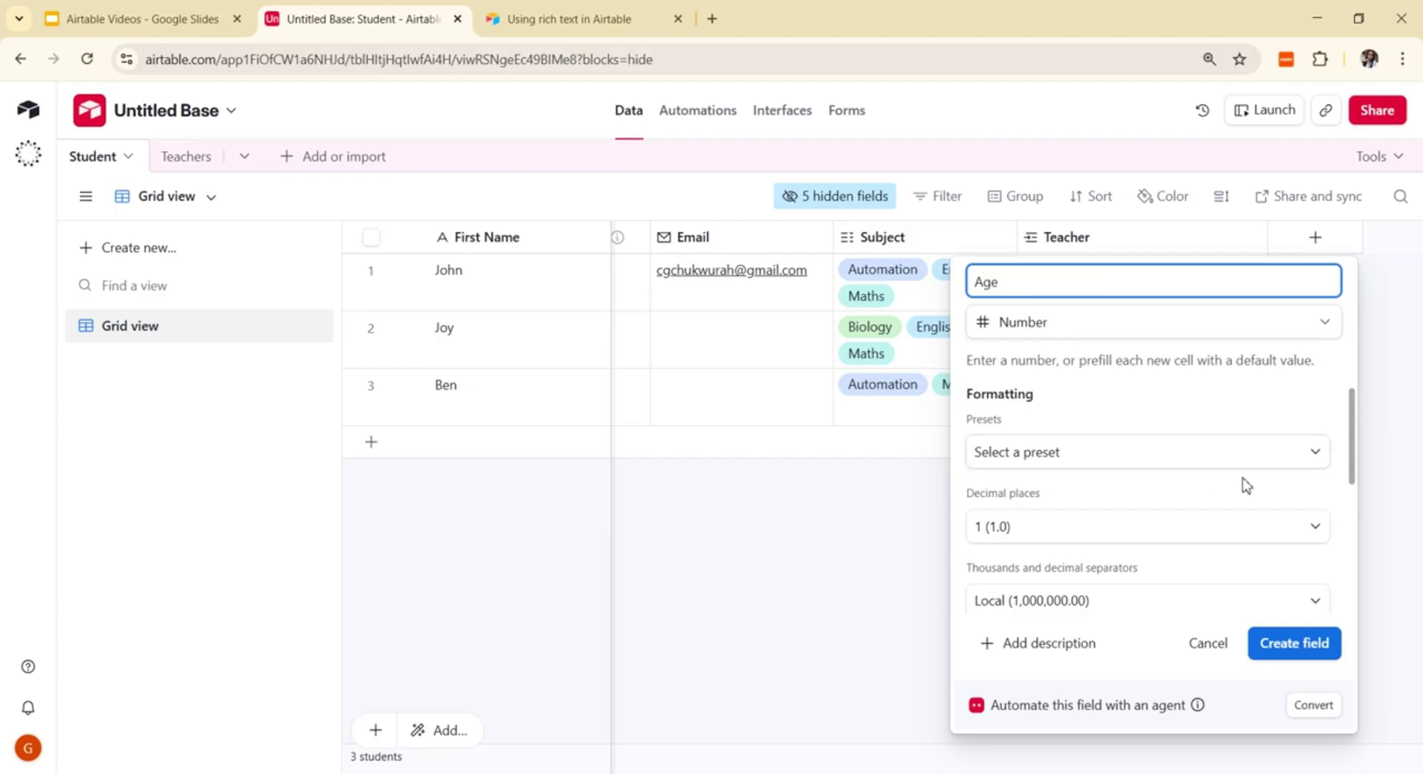
pyautogui.click(1318, 529)
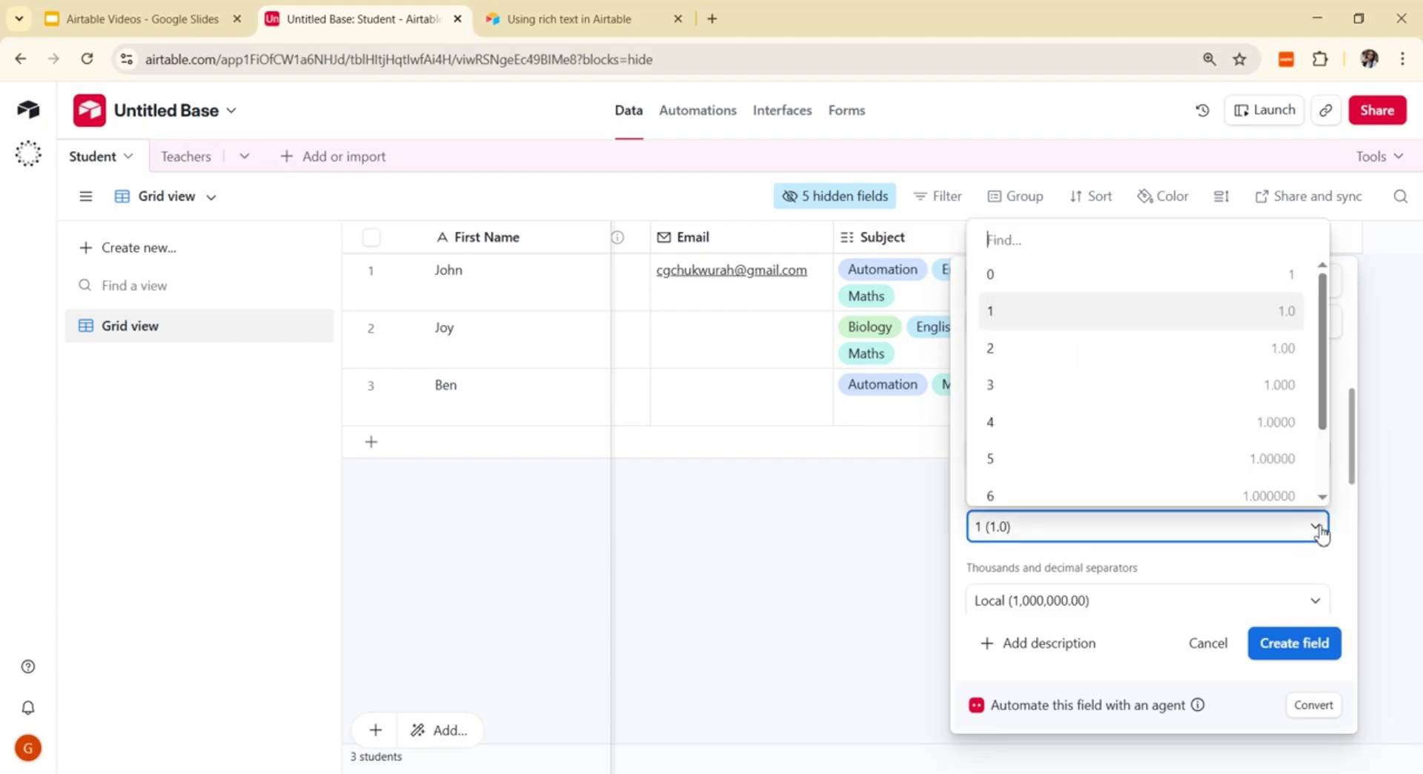
pyautogui.click(1153, 276)
pyautogui.moveTo(1347, 459); pyautogui.dragTo(1367, 396)
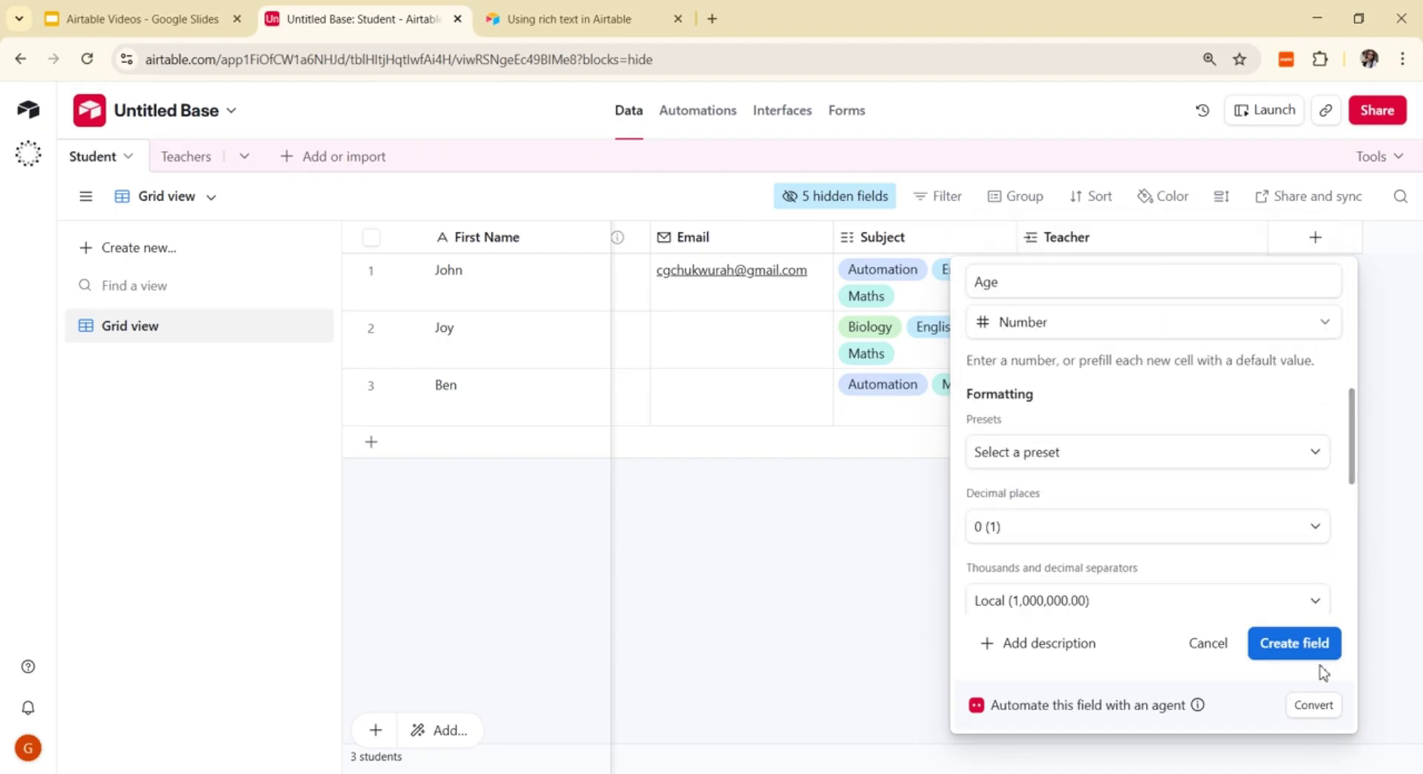
pyautogui.click(1291, 643)
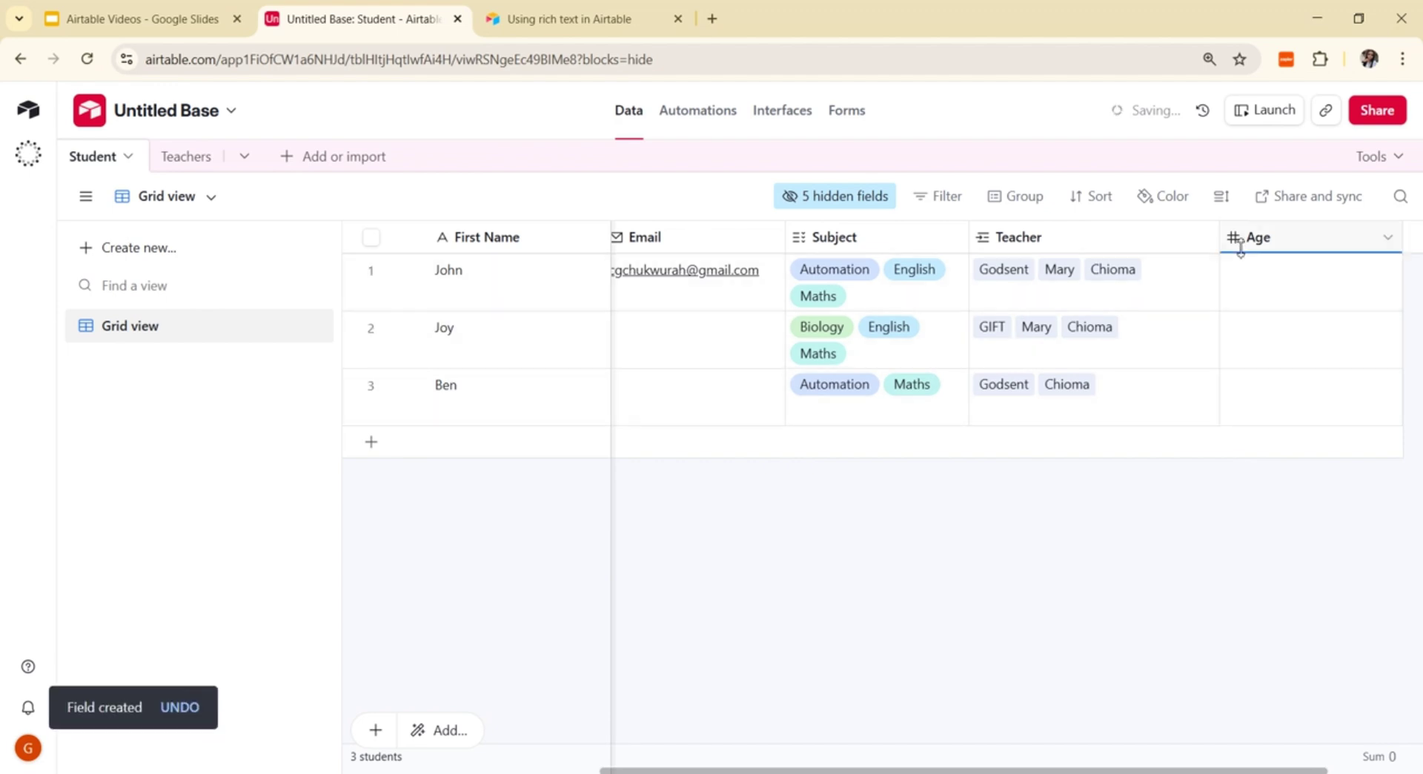
# Step: Enter ages 17, 19 and 15 for John, Joy and Ben
pyautogui.click(1265, 286)
pyautogui.click(1266, 285)
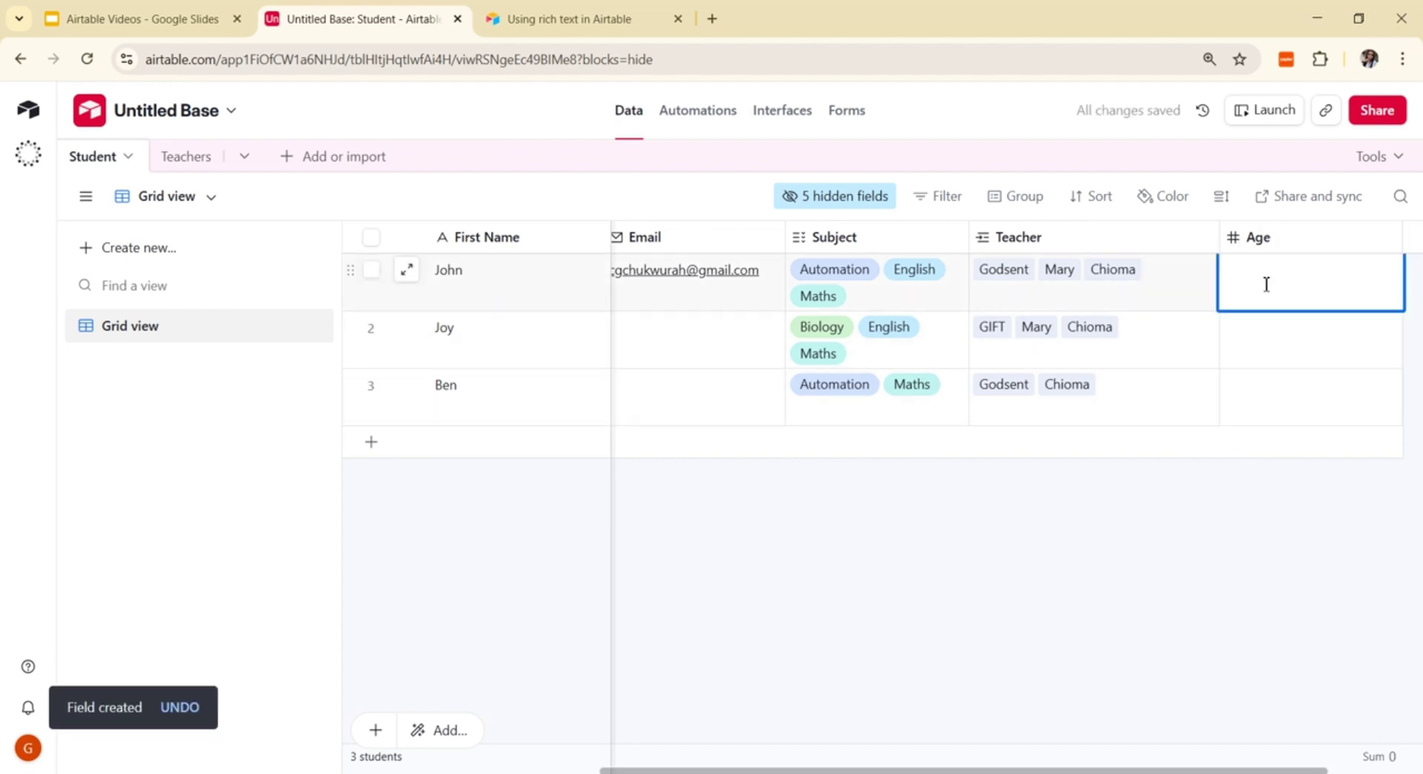
pyautogui.click(1270, 345)
pyautogui.click(1272, 345)
pyautogui.write('19')
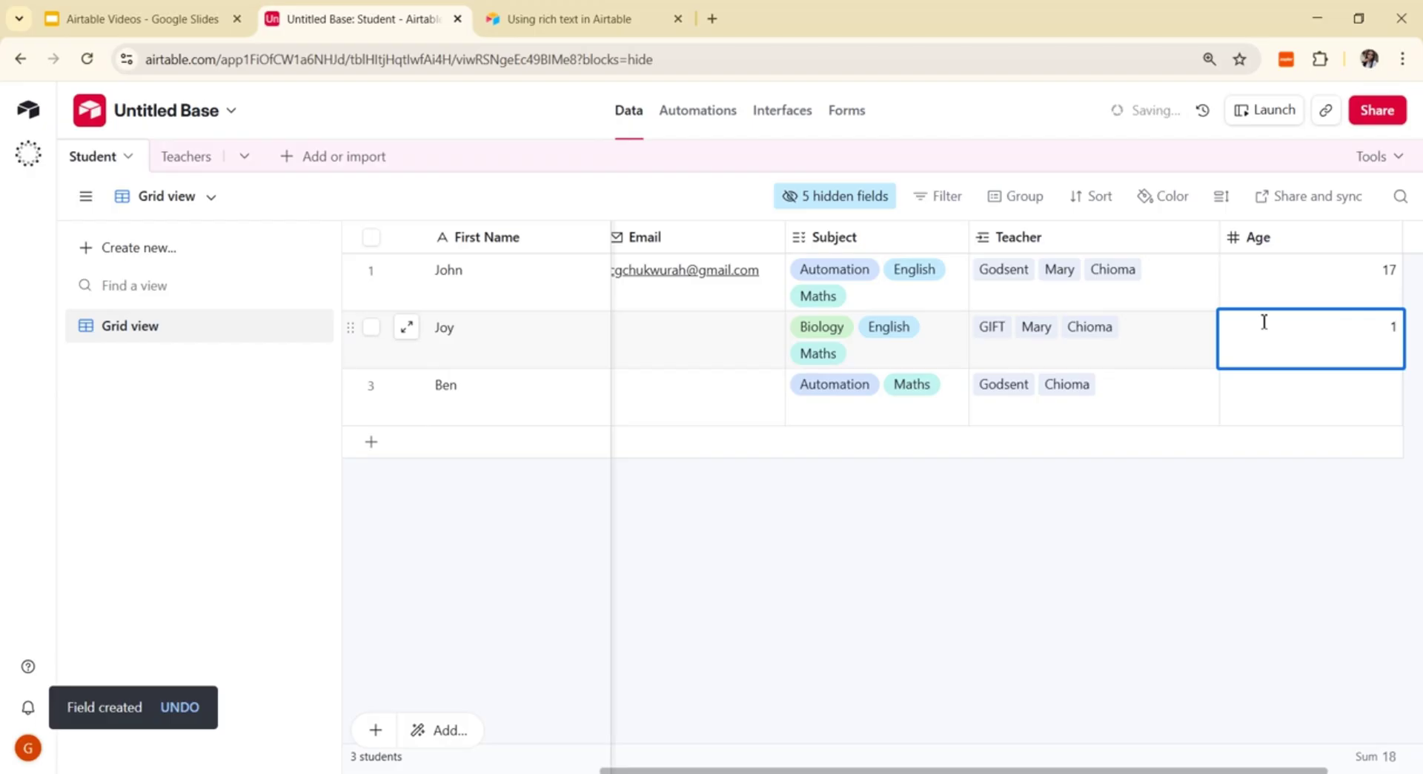
pyautogui.click(1252, 415)
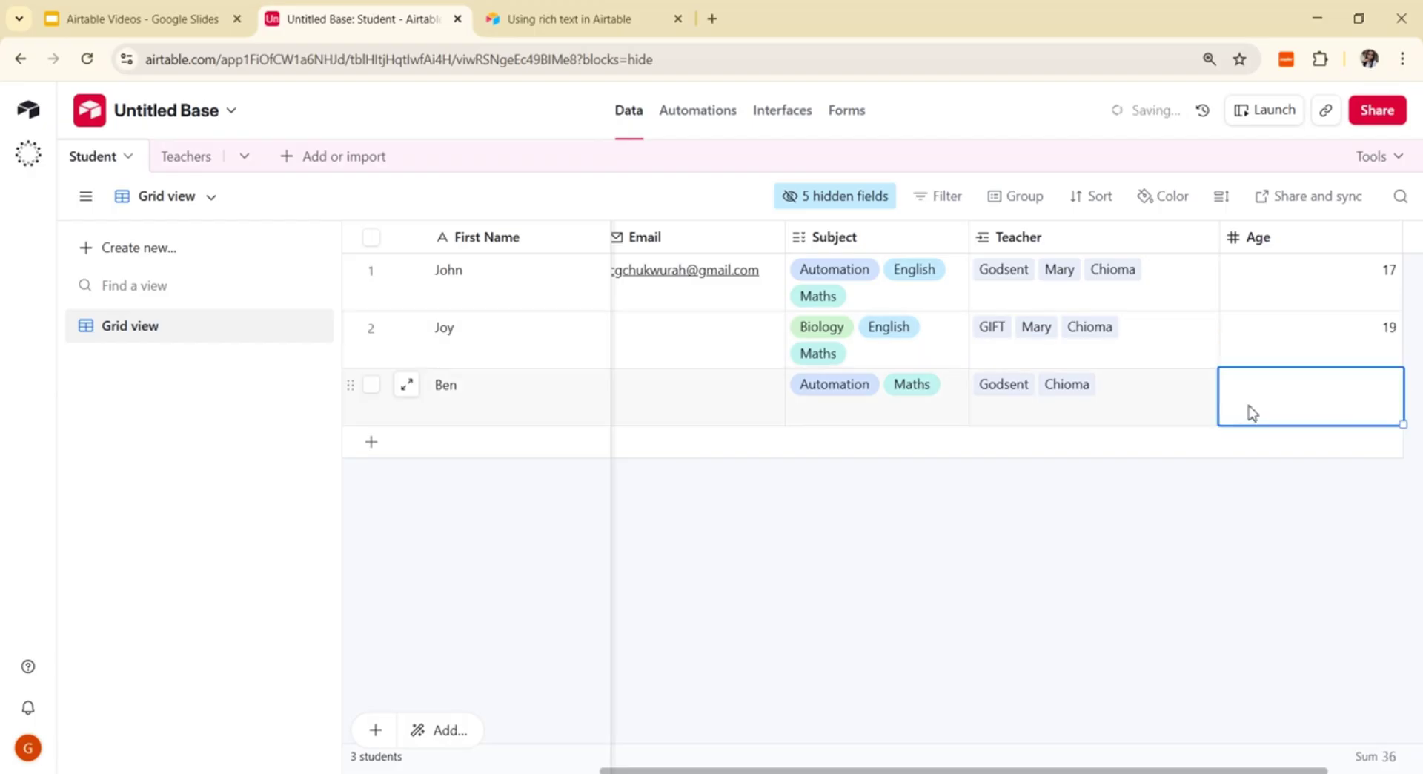
pyautogui.write('15')
pyautogui.click(1251, 577)
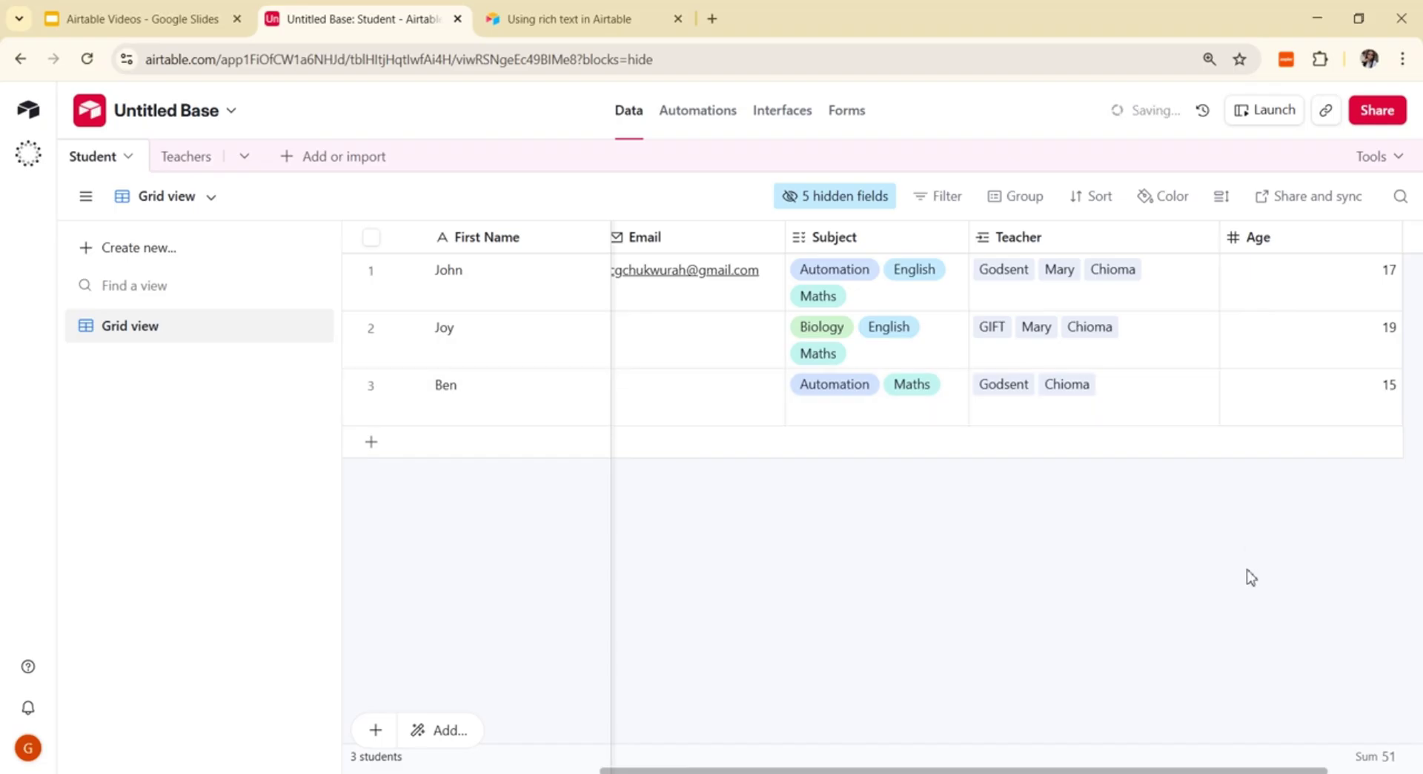
pyautogui.click(197, 164)
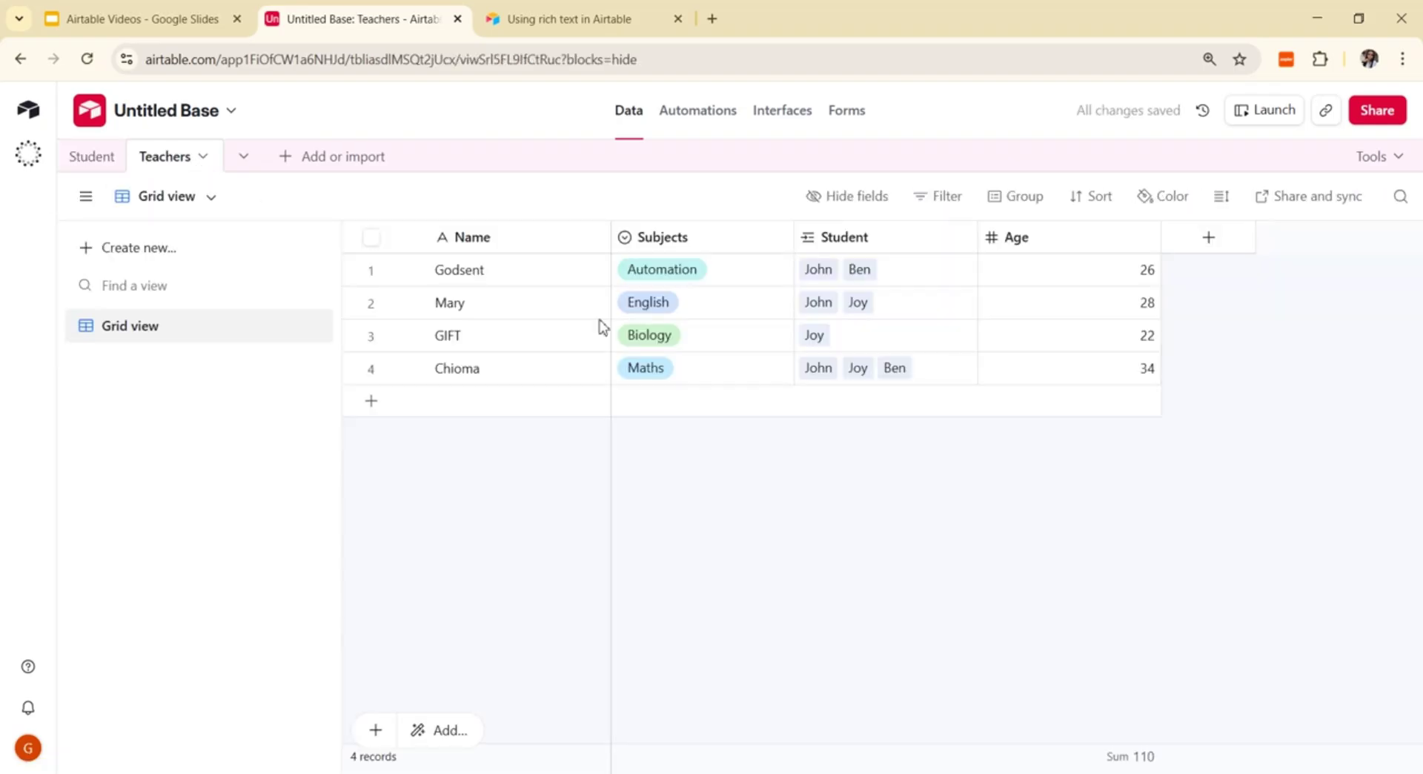
# Step: Delete the Teachers table's Age field using its column header menu
pyautogui.click(1145, 239)
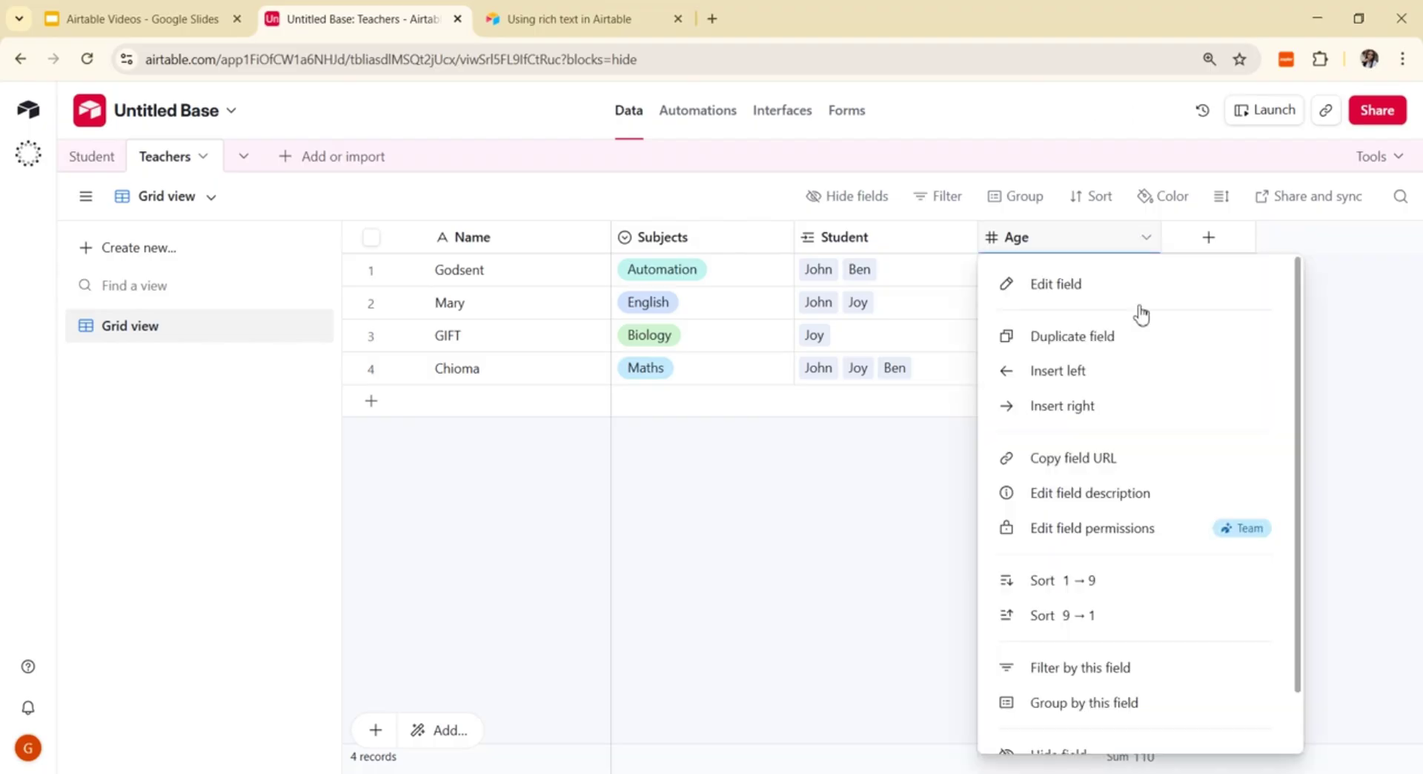
pyautogui.scroll(-2, 1115, 673)
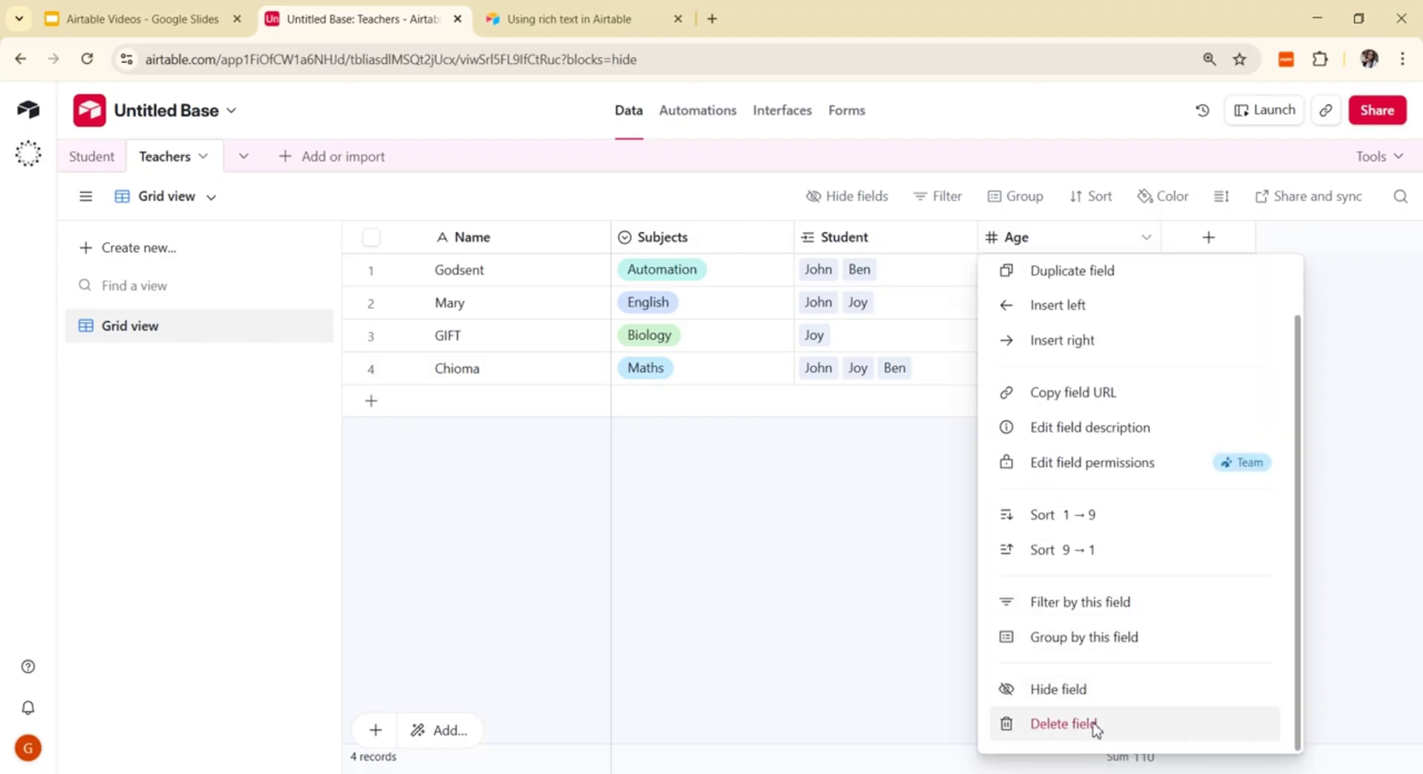
pyautogui.click(1094, 728)
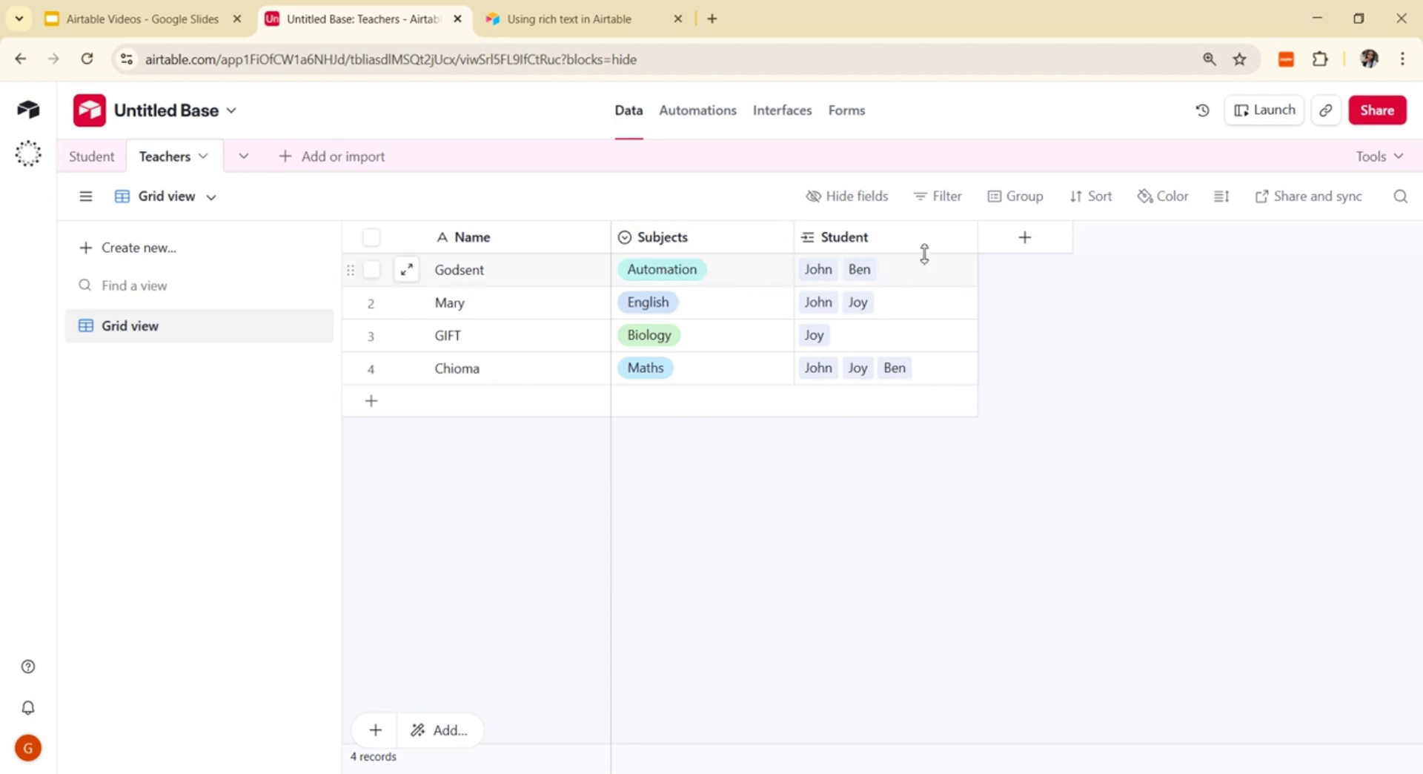
# Step: Create a Lookup field named 'Student Age' that pulls Age from linked Student records
pyautogui.click(1028, 243)
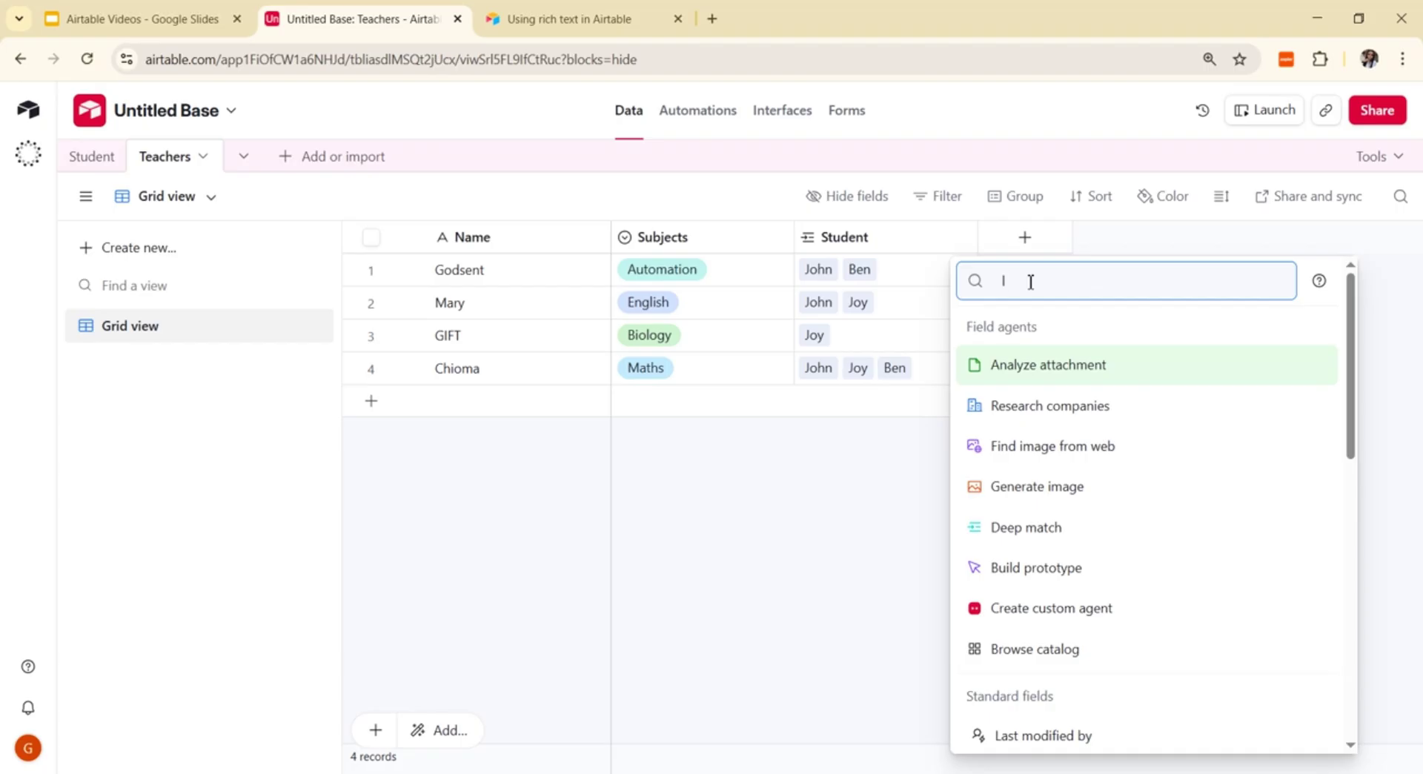
pyautogui.write('oo')
pyautogui.click(1017, 335)
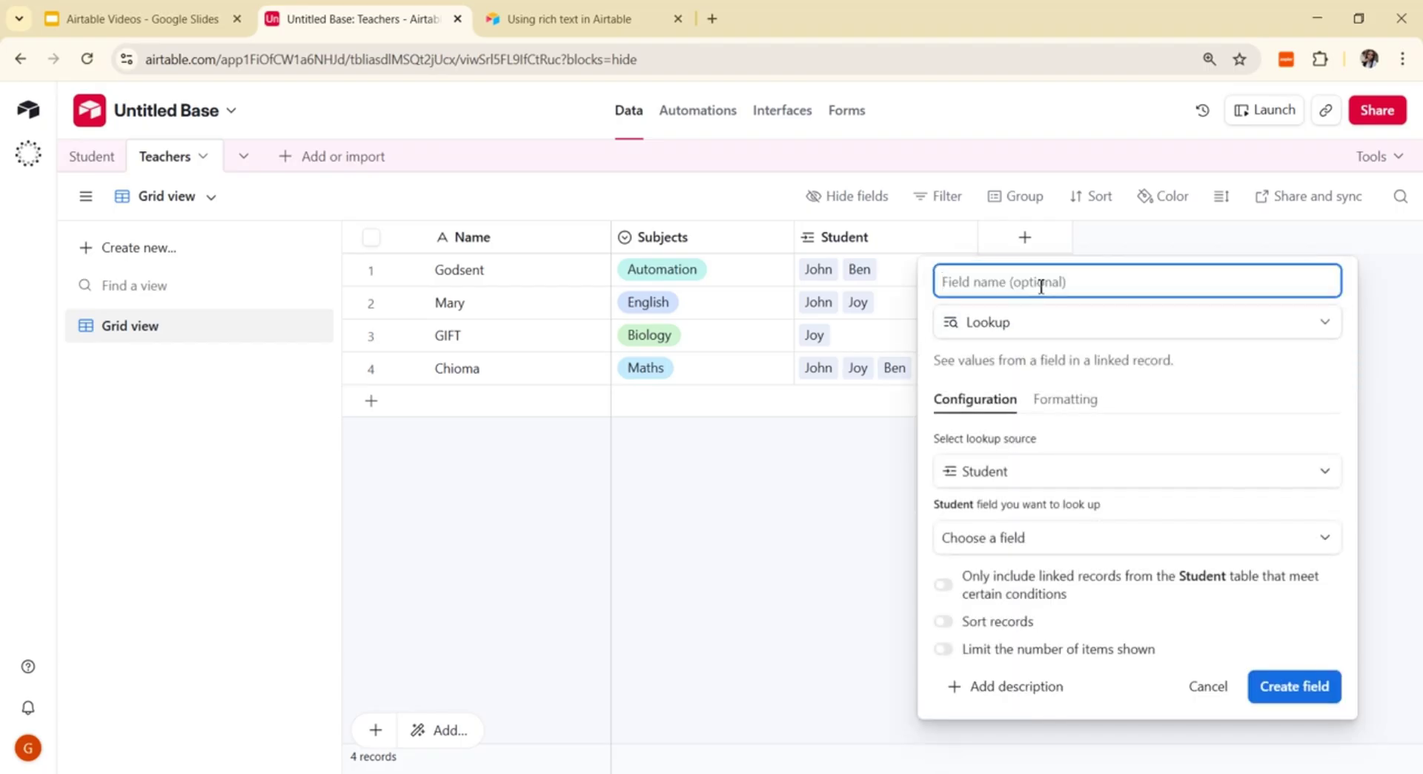
pyautogui.press('Tab')
pyautogui.write('A')
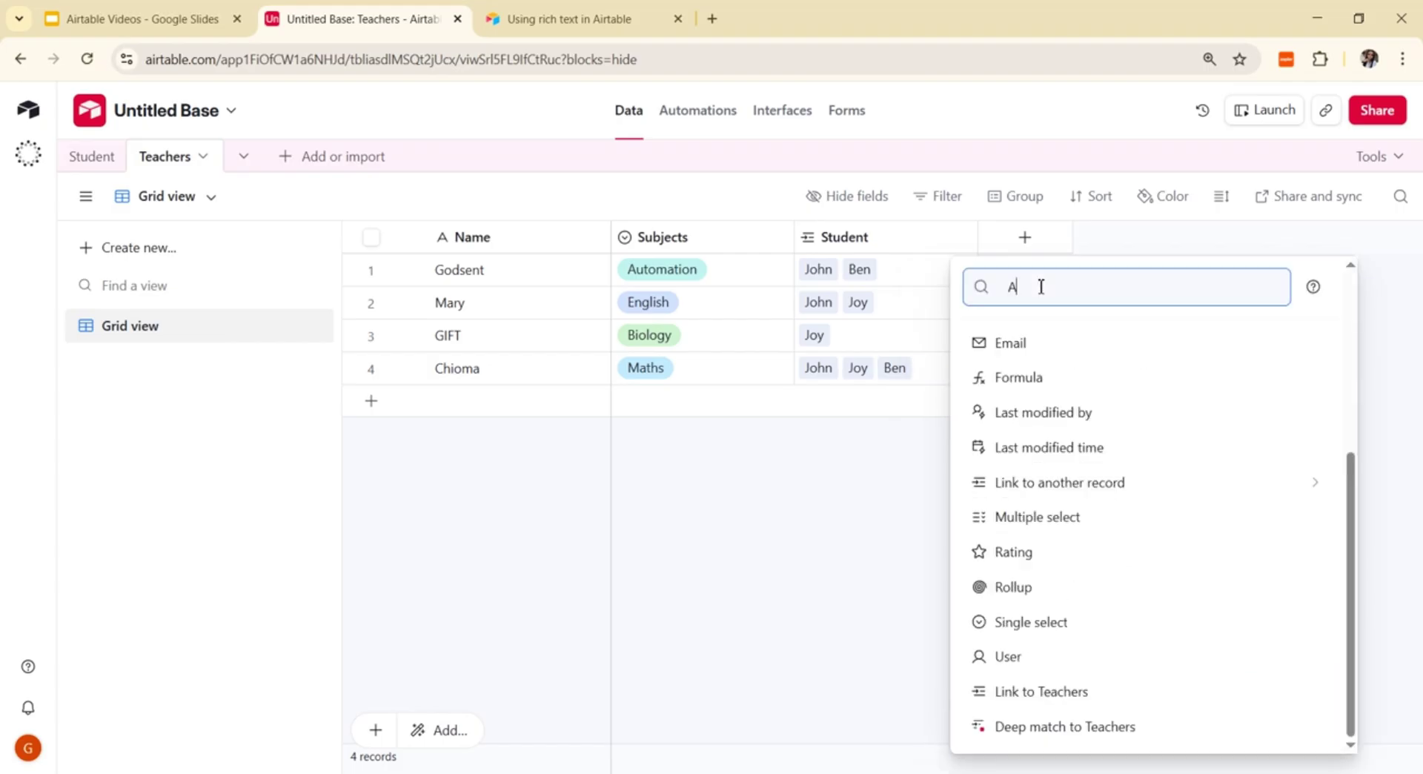
pyautogui.press('BackSpace')
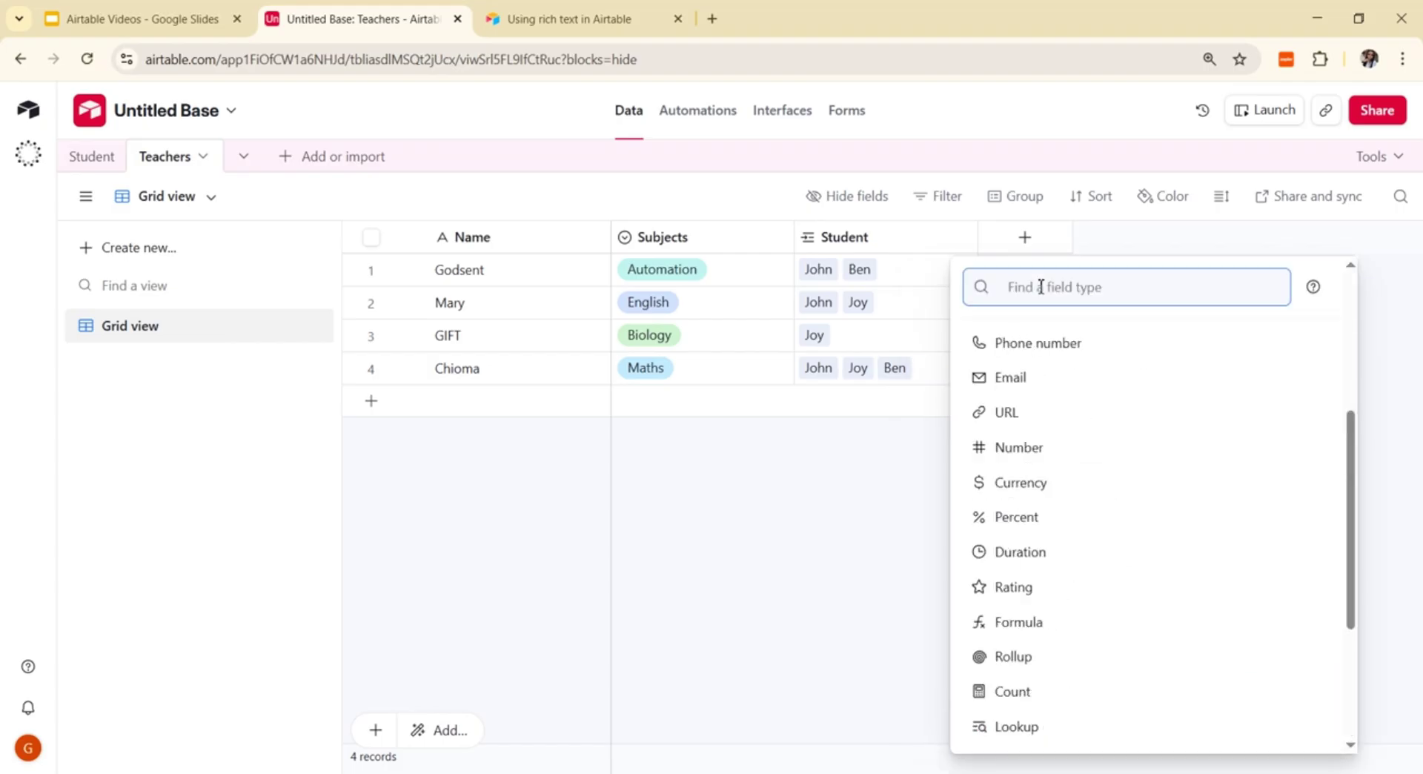
pyautogui.write('loo')
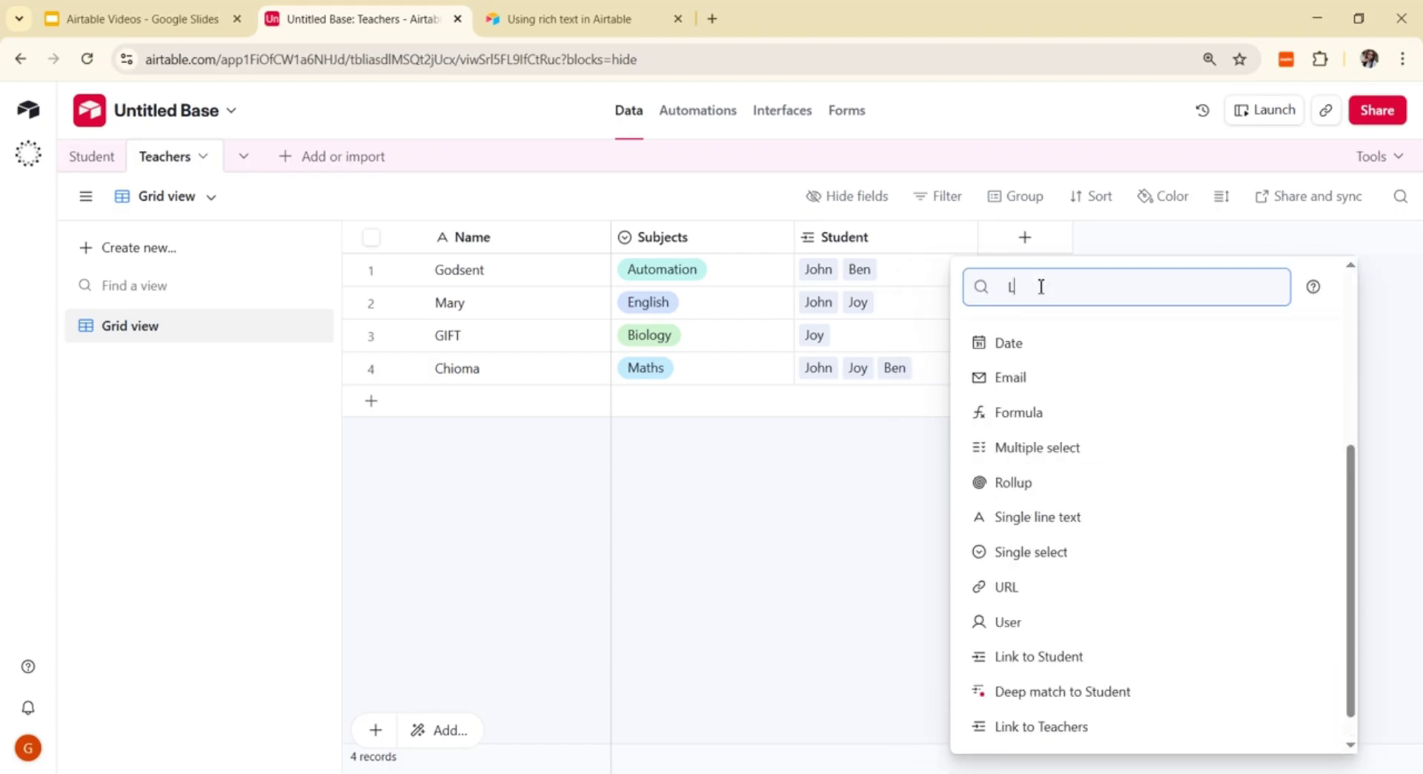
pyautogui.click(1005, 354)
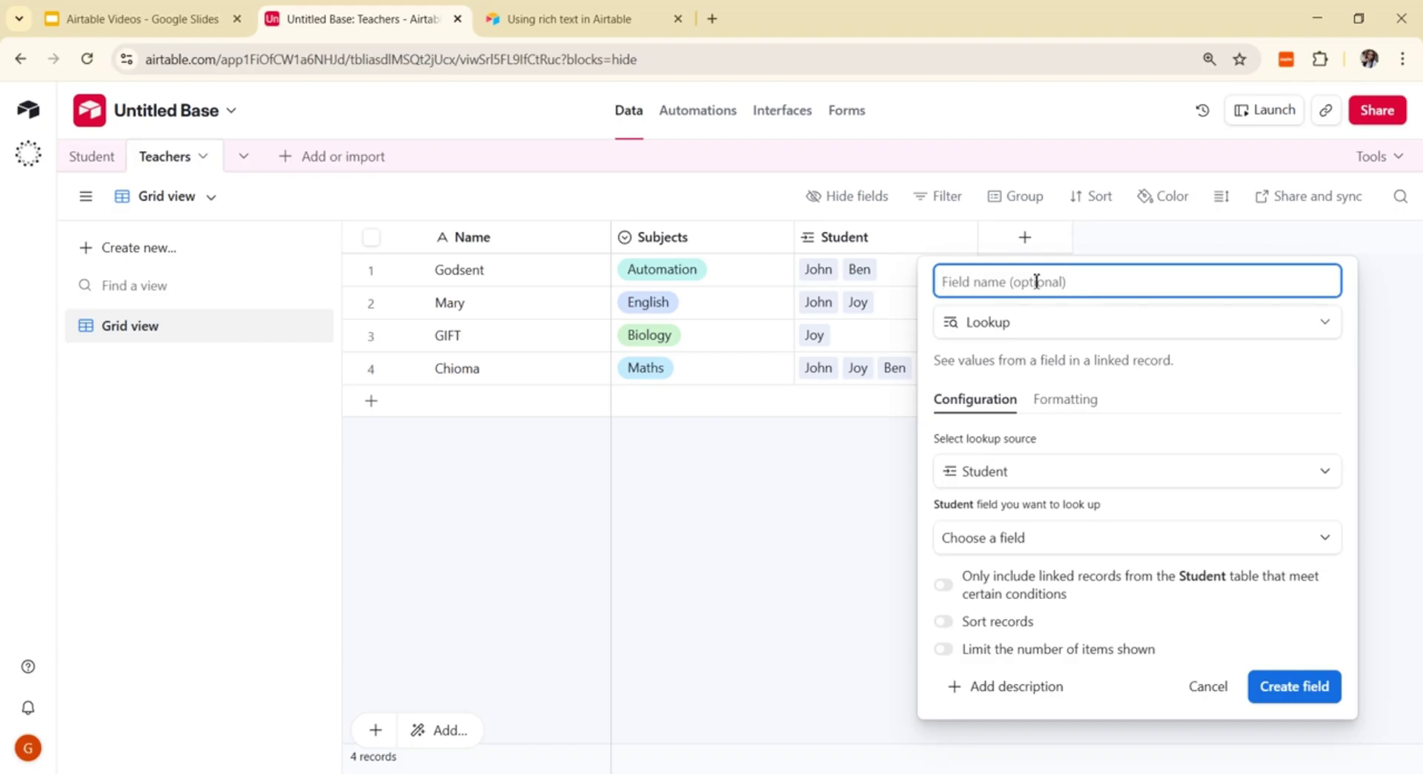
pyautogui.write('Student')
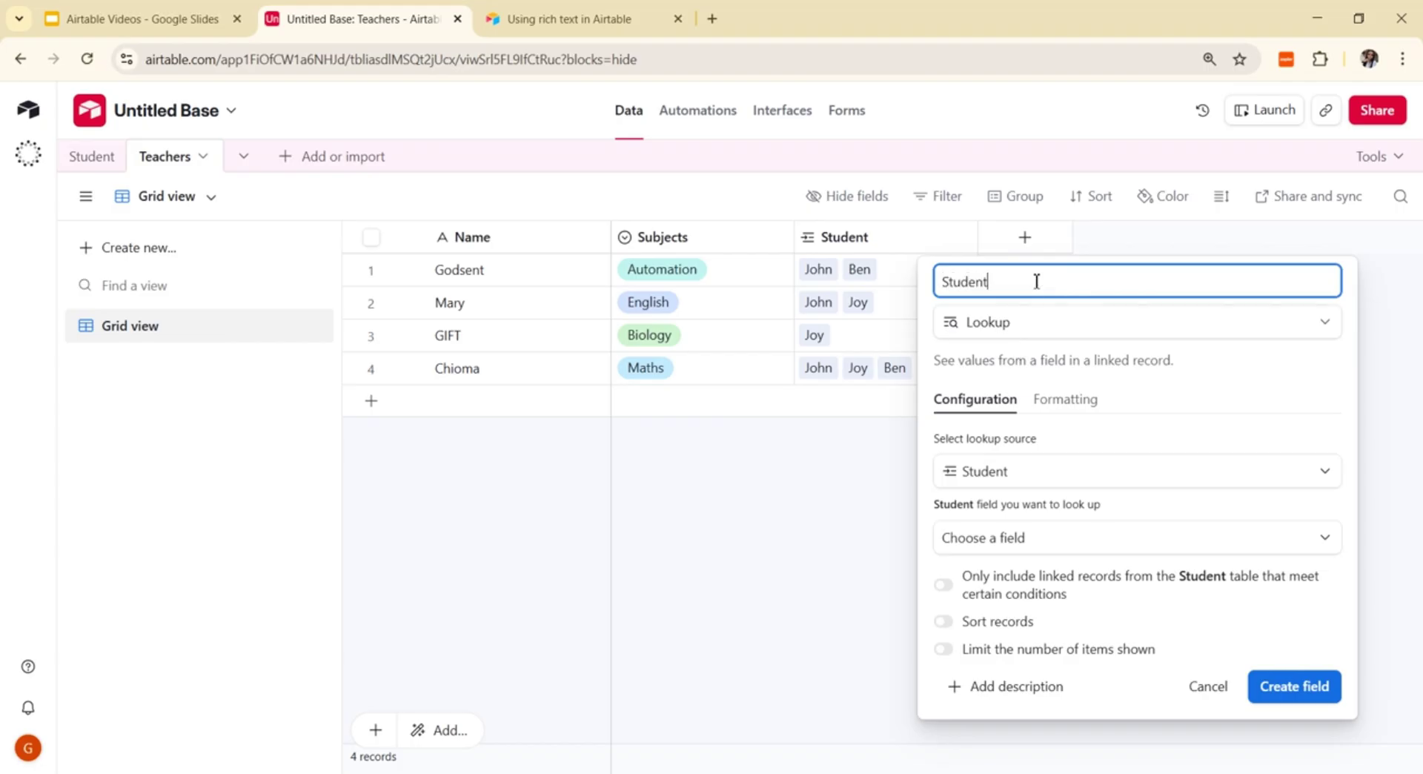
pyautogui.write(' Age')
pyautogui.click(1322, 542)
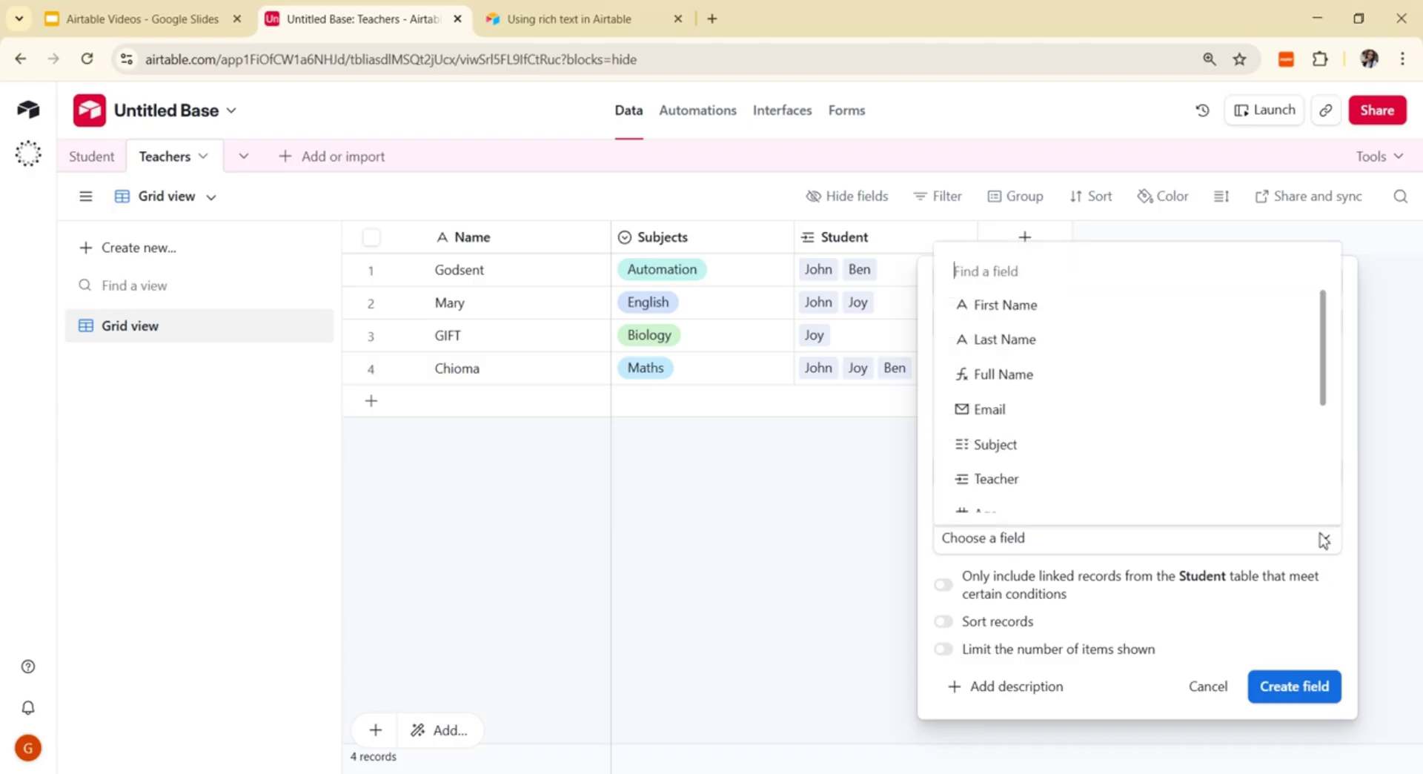
pyautogui.scroll(-1, 1112, 498)
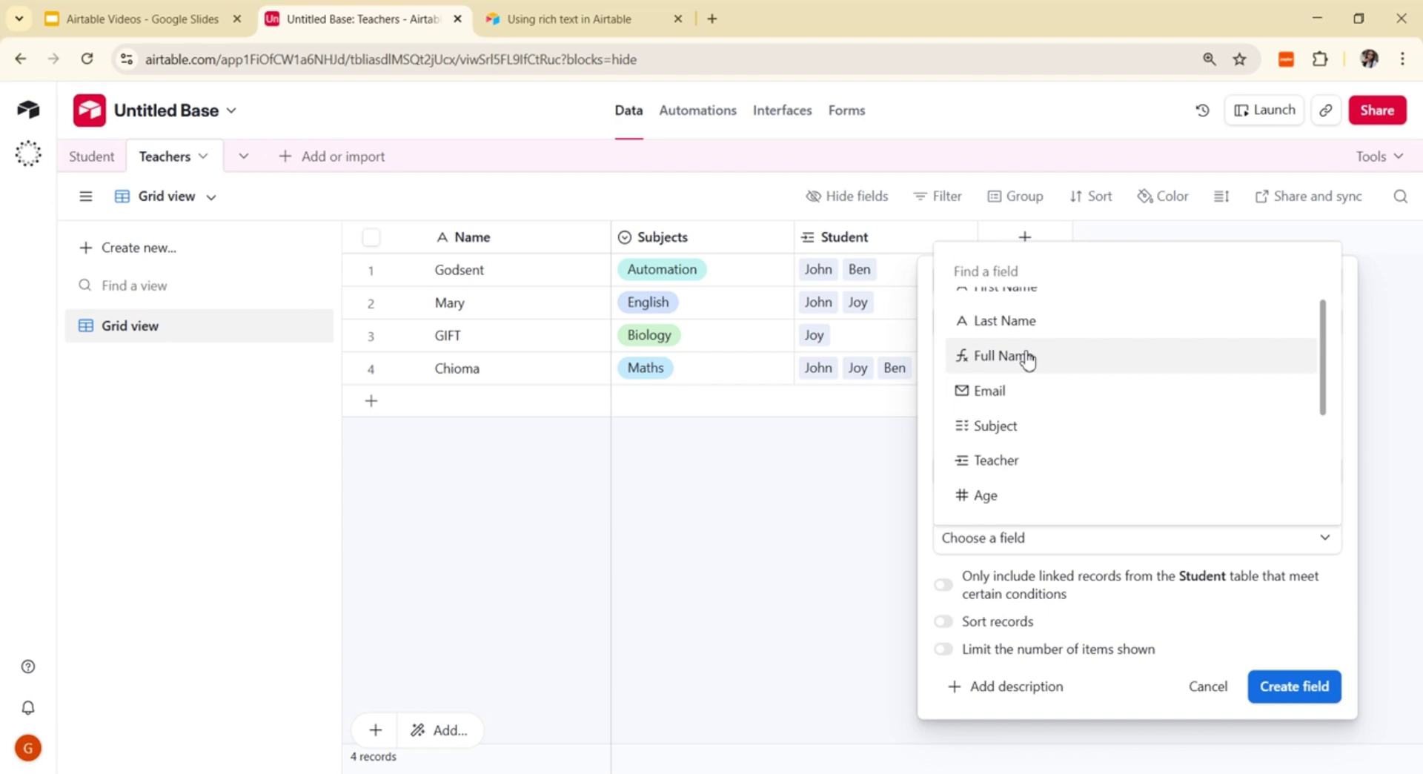
pyautogui.click(1012, 507)
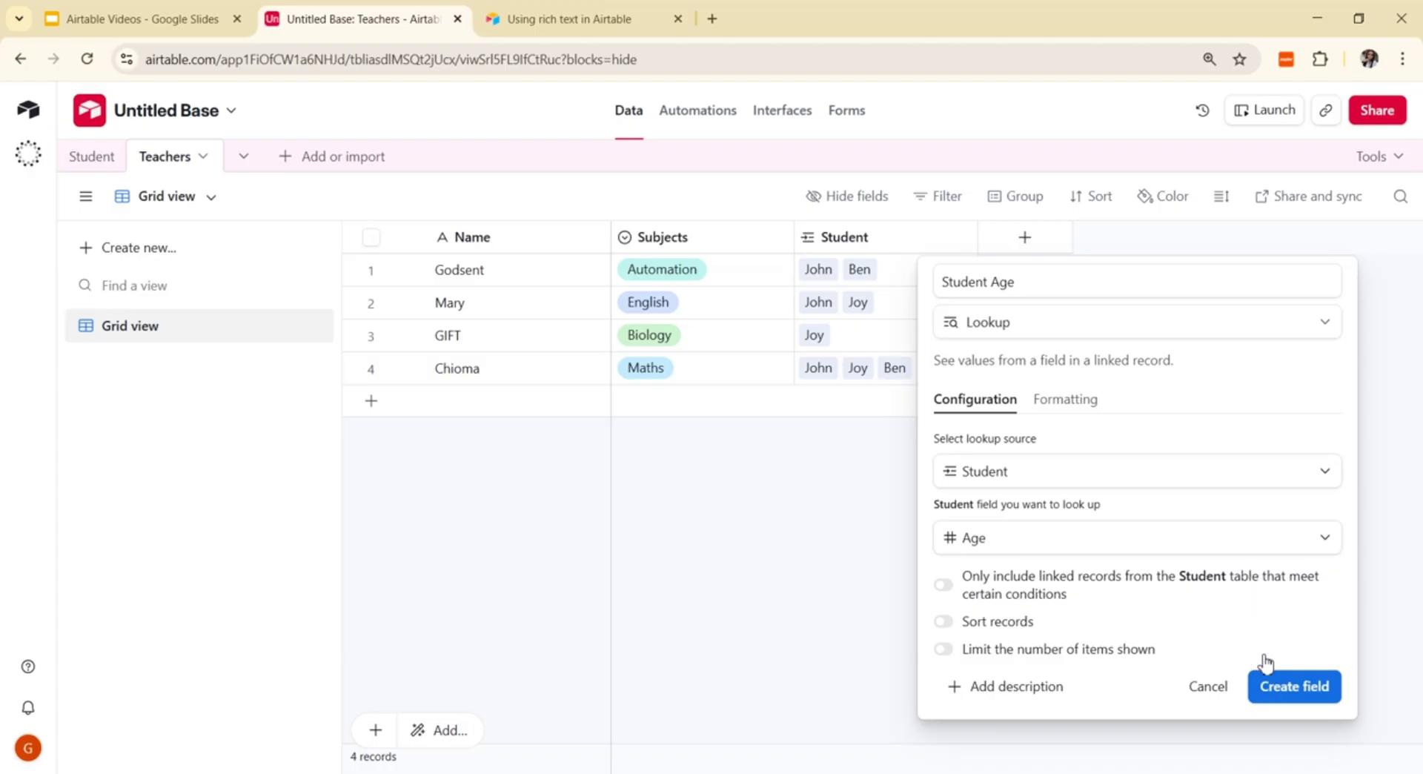
pyautogui.click(1287, 686)
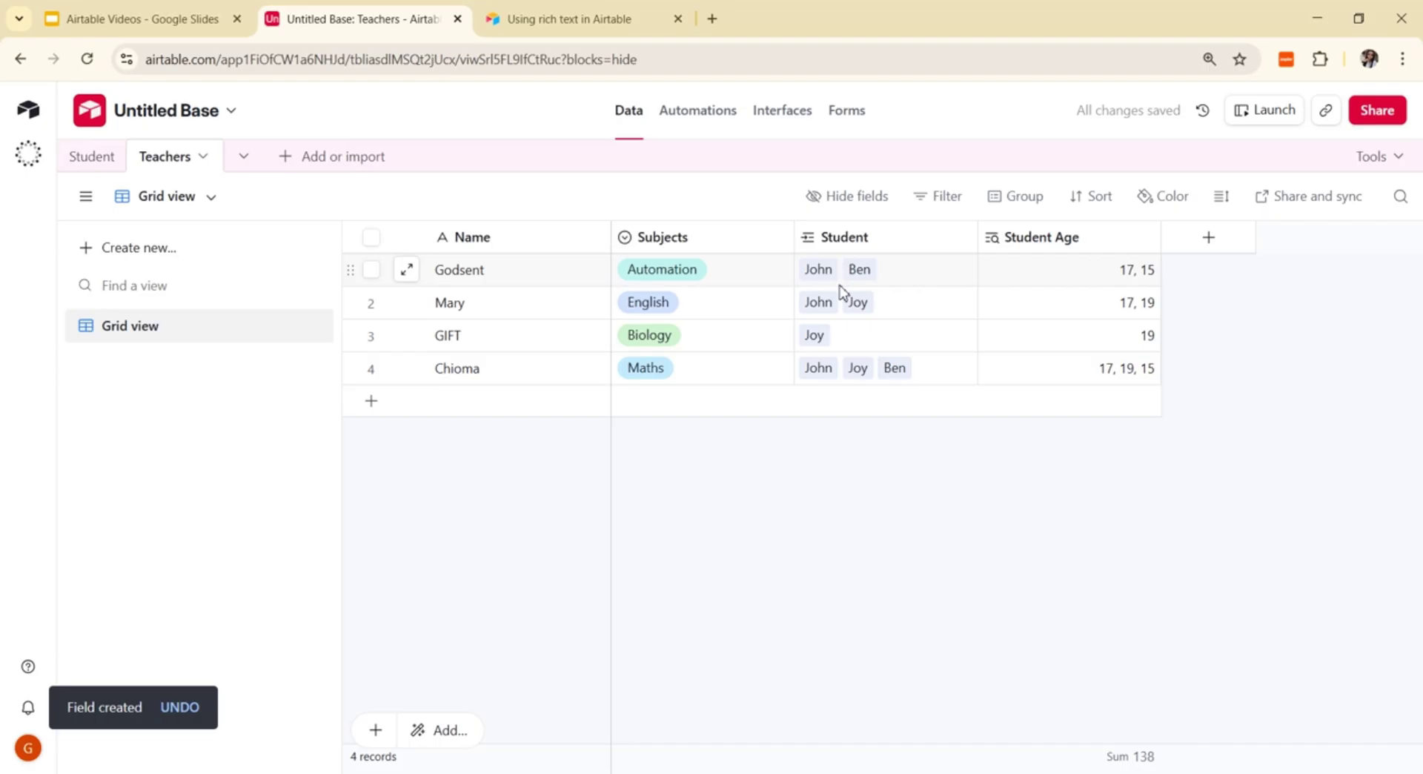
pyautogui.click(111, 154)
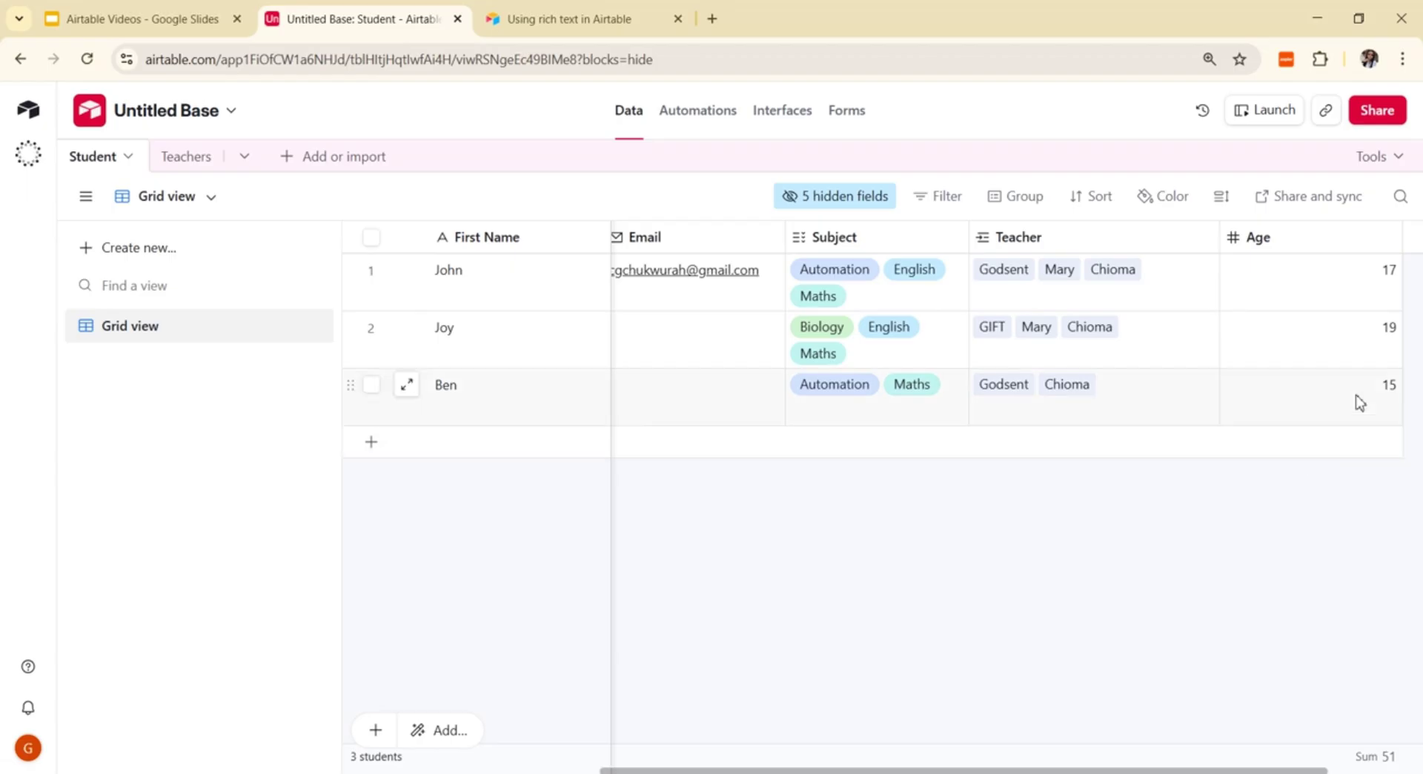
pyautogui.click(189, 159)
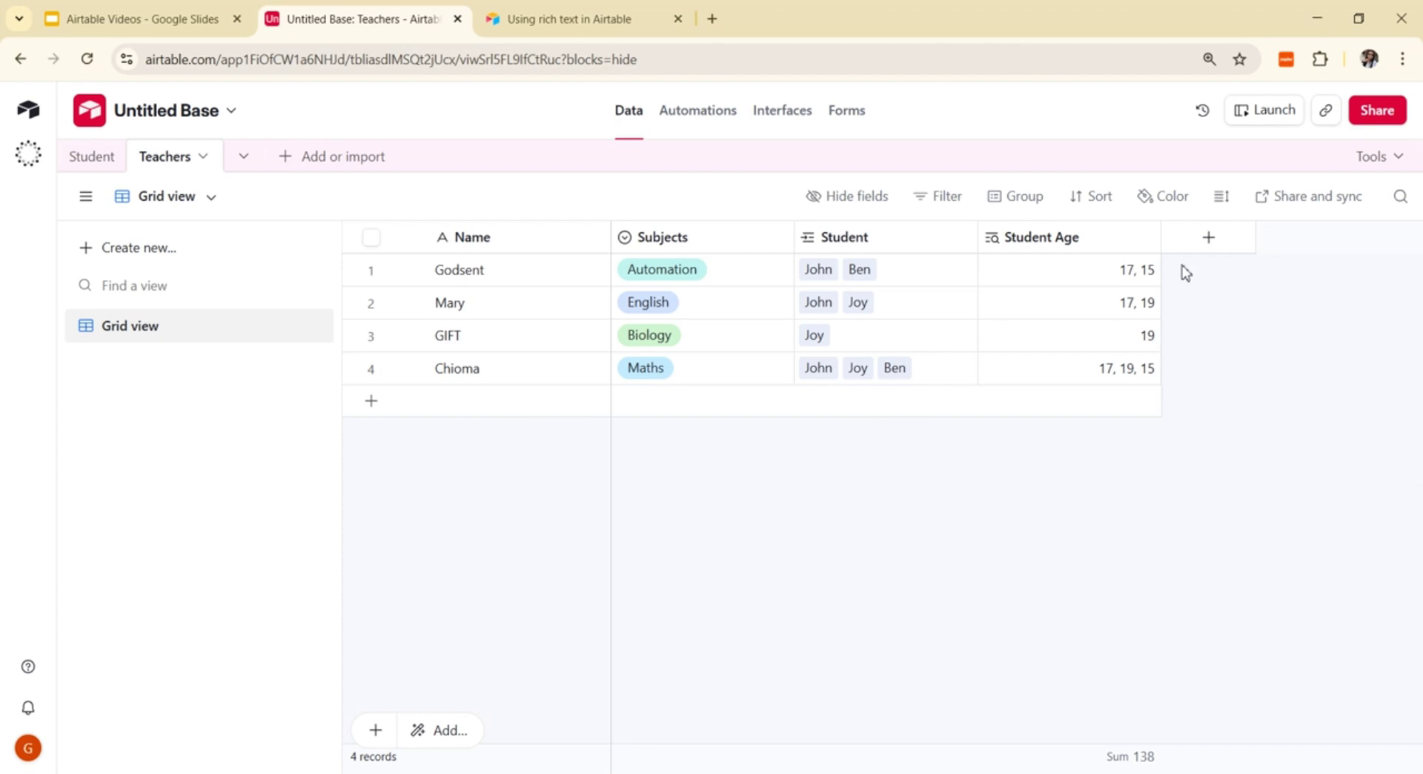
# Step: Create a Count field named 'Number of Student' counting each teacher's linked students
pyautogui.click(1209, 241)
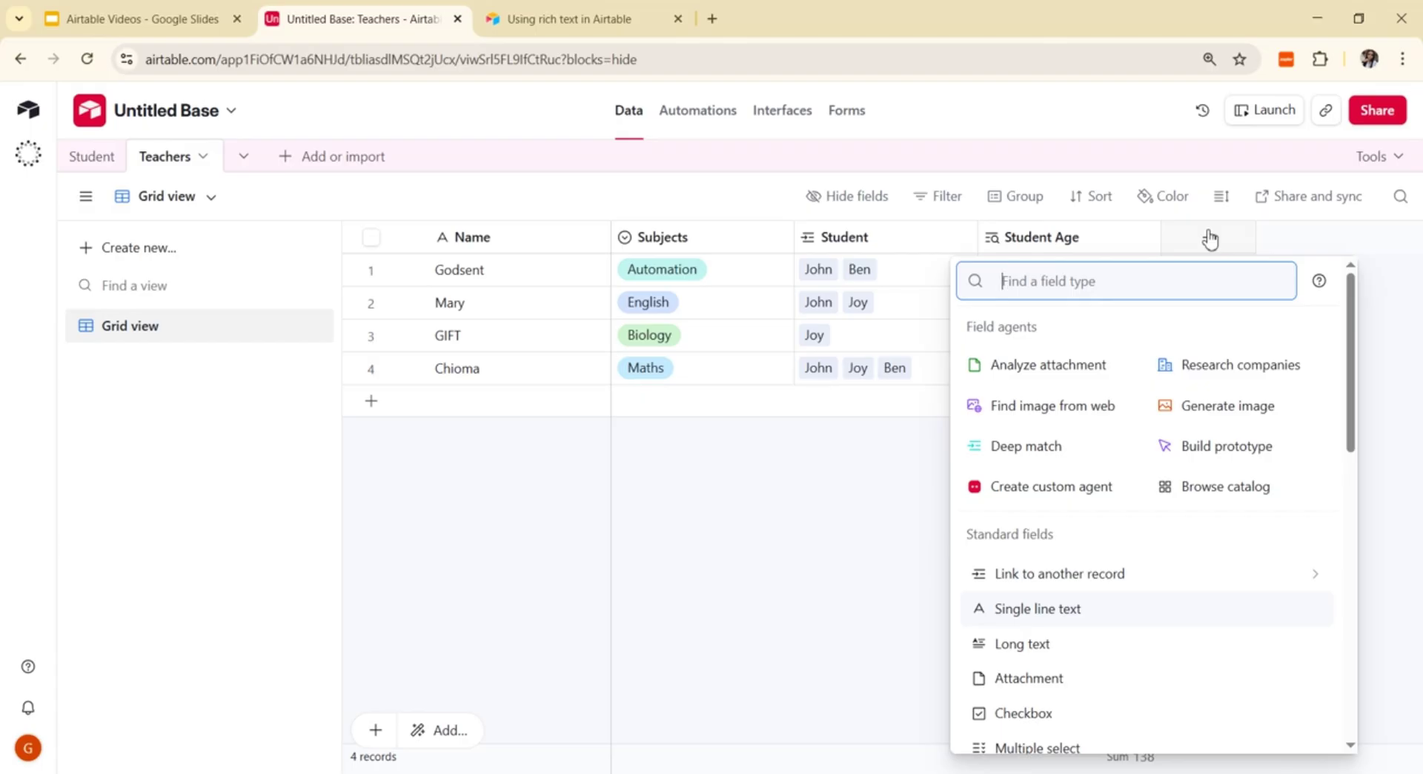
pyautogui.write('dount')
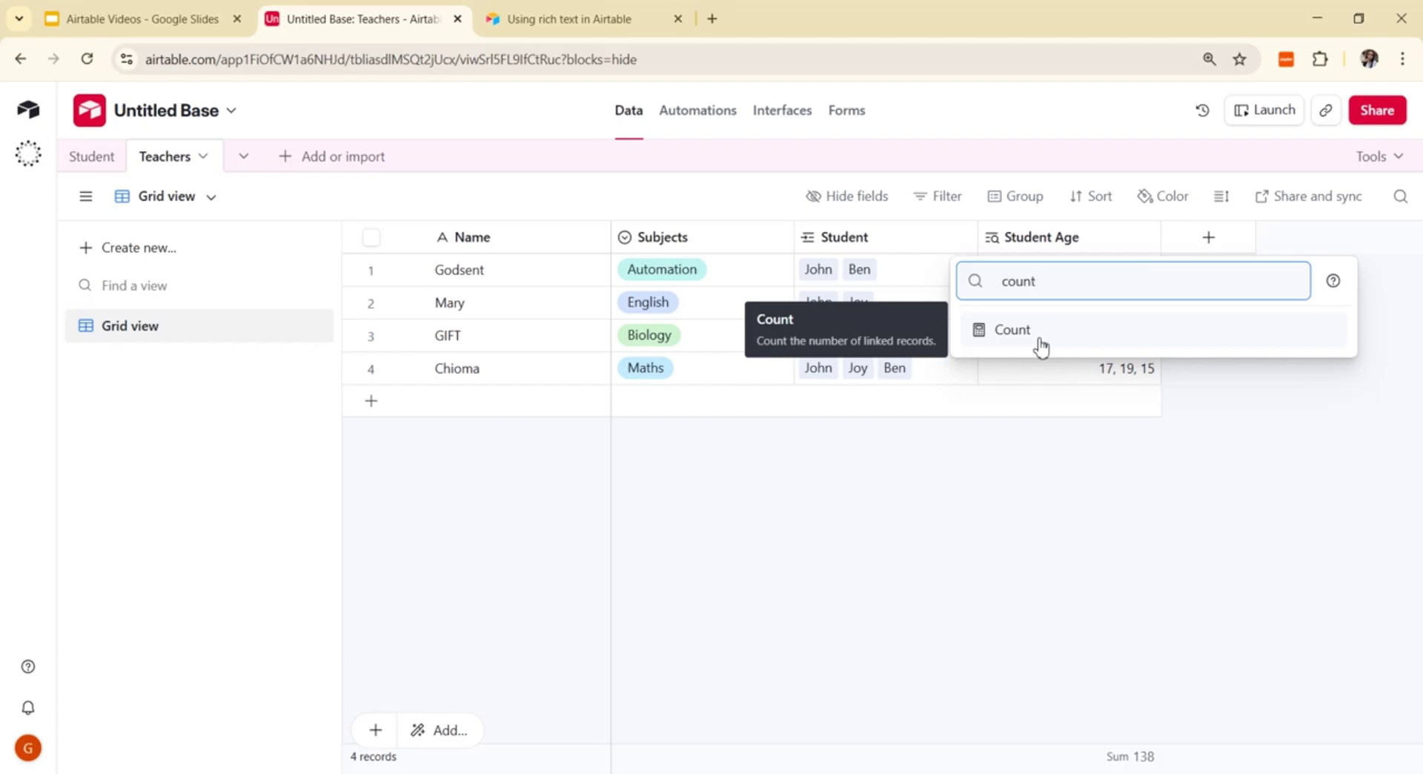
pyautogui.click(1042, 346)
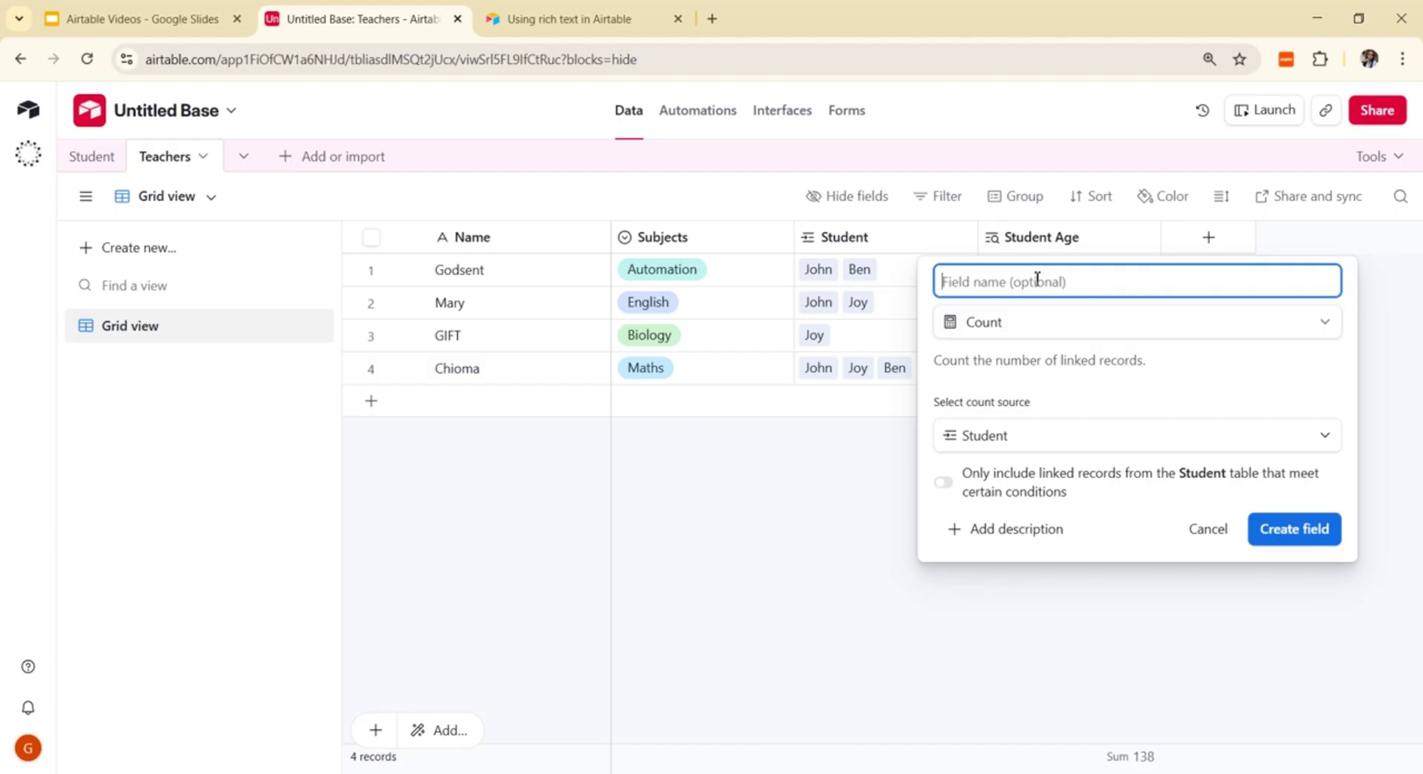
pyautogui.write('Number of Student')
pyautogui.click(1292, 529)
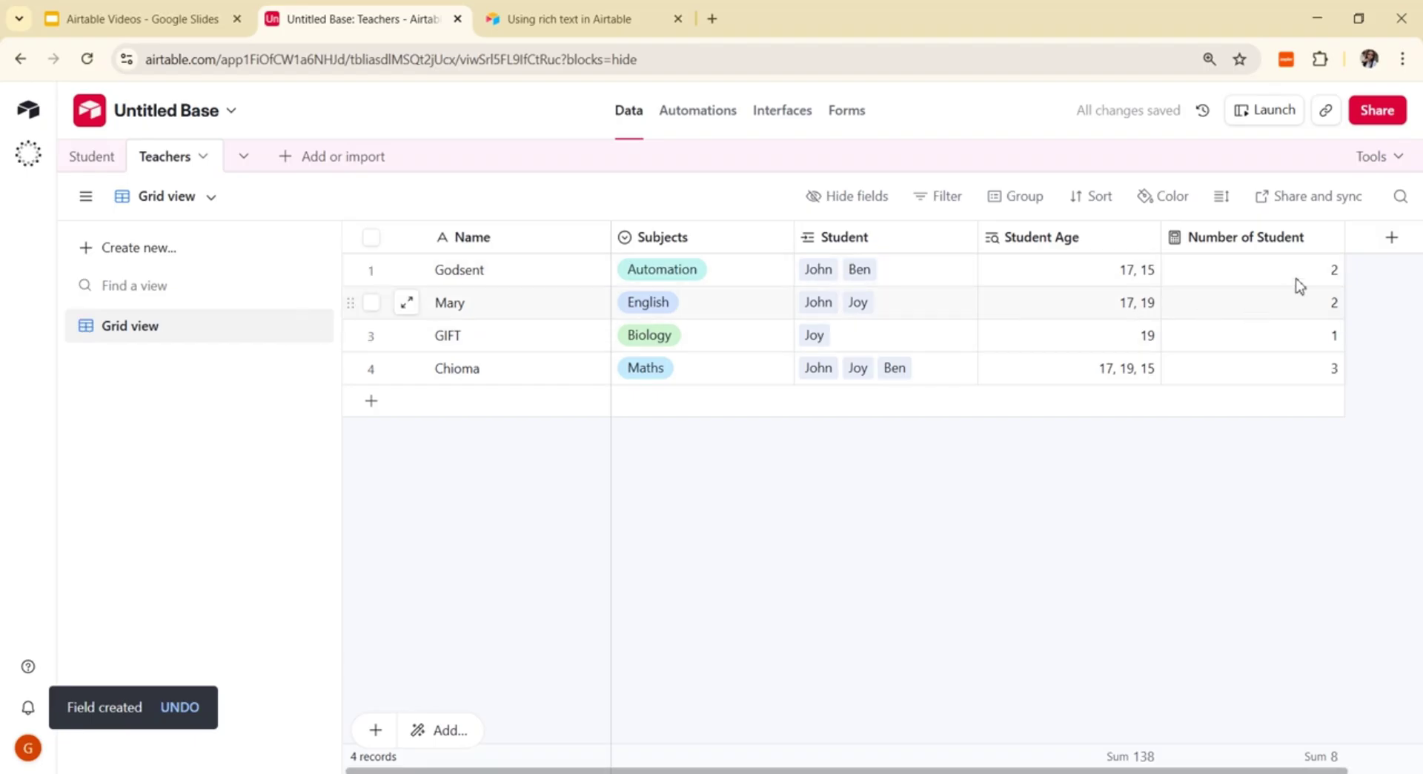
# Step: Open and close the Number of Student field's options menu
pyautogui.click(1326, 239)
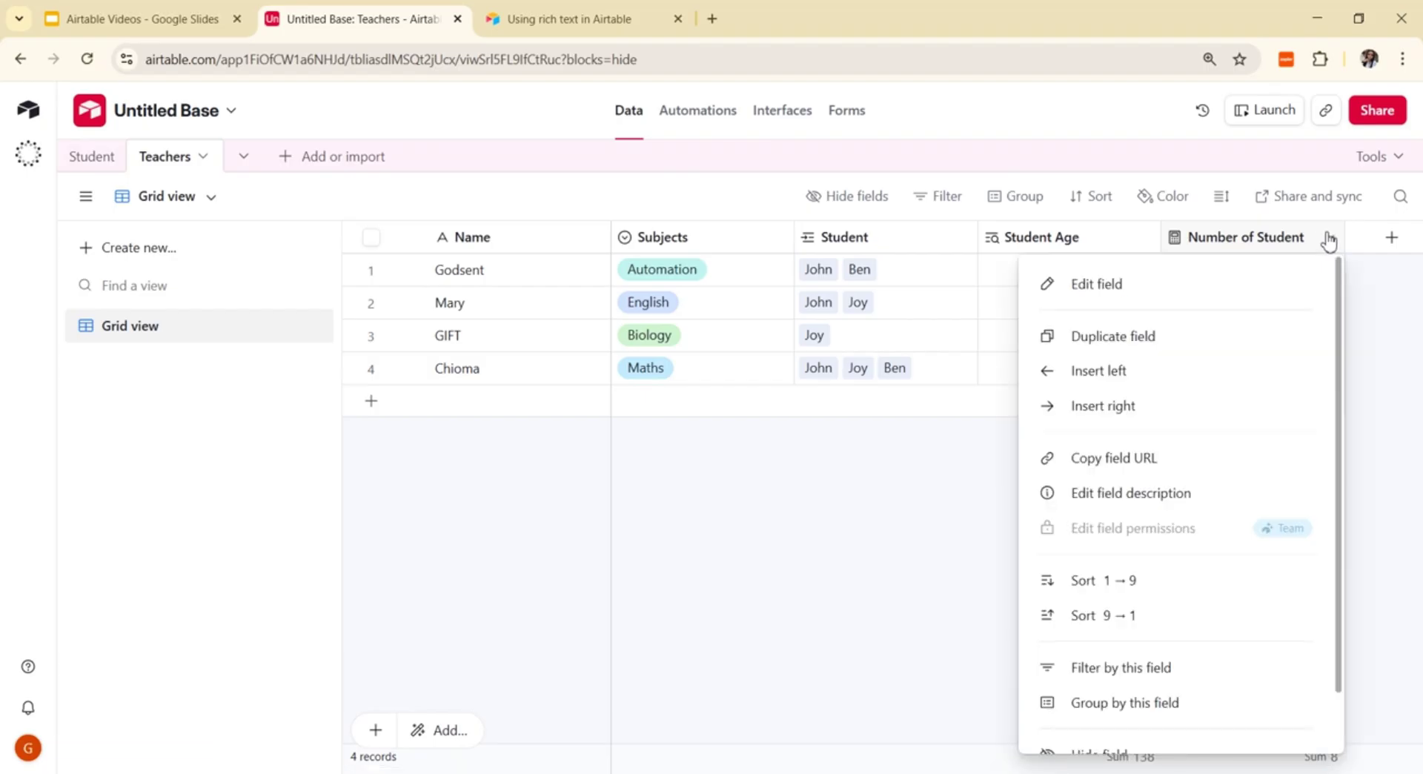
pyautogui.click(1328, 239)
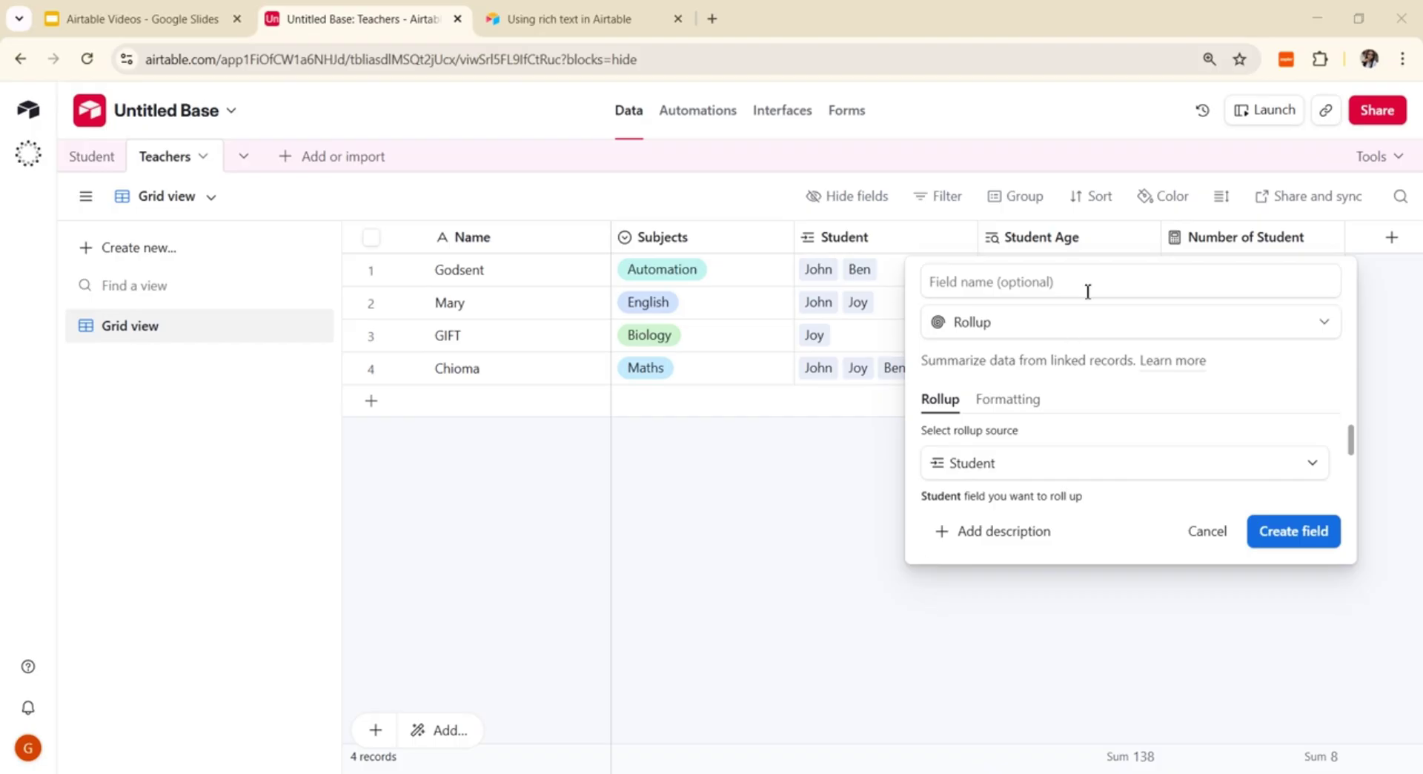
# Step: Name the rollup 'Roll up', sum the students' Age with SUM(values), and create it
pyautogui.click(1022, 284)
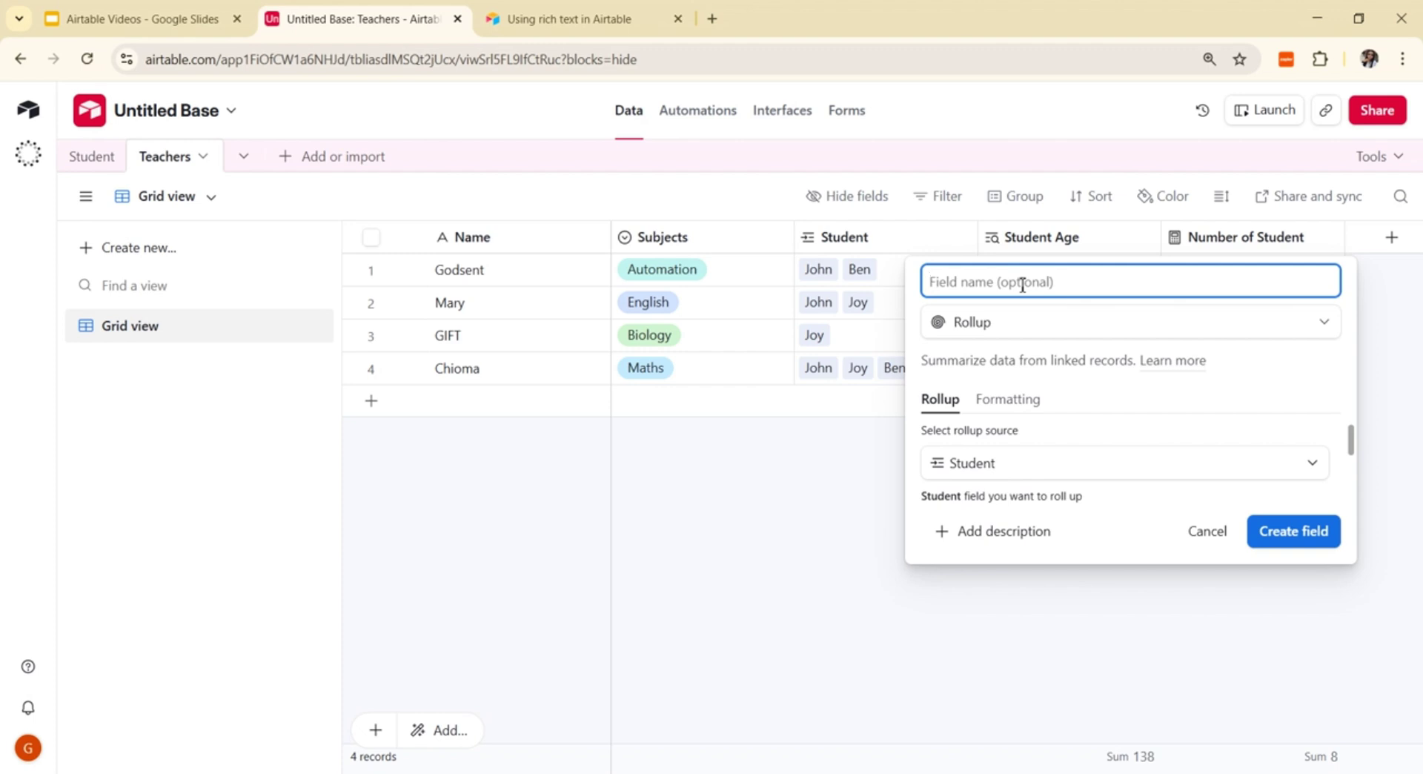
pyautogui.write('Roll up')
pyautogui.moveTo(1349, 440); pyautogui.dragTo(1261, 463)
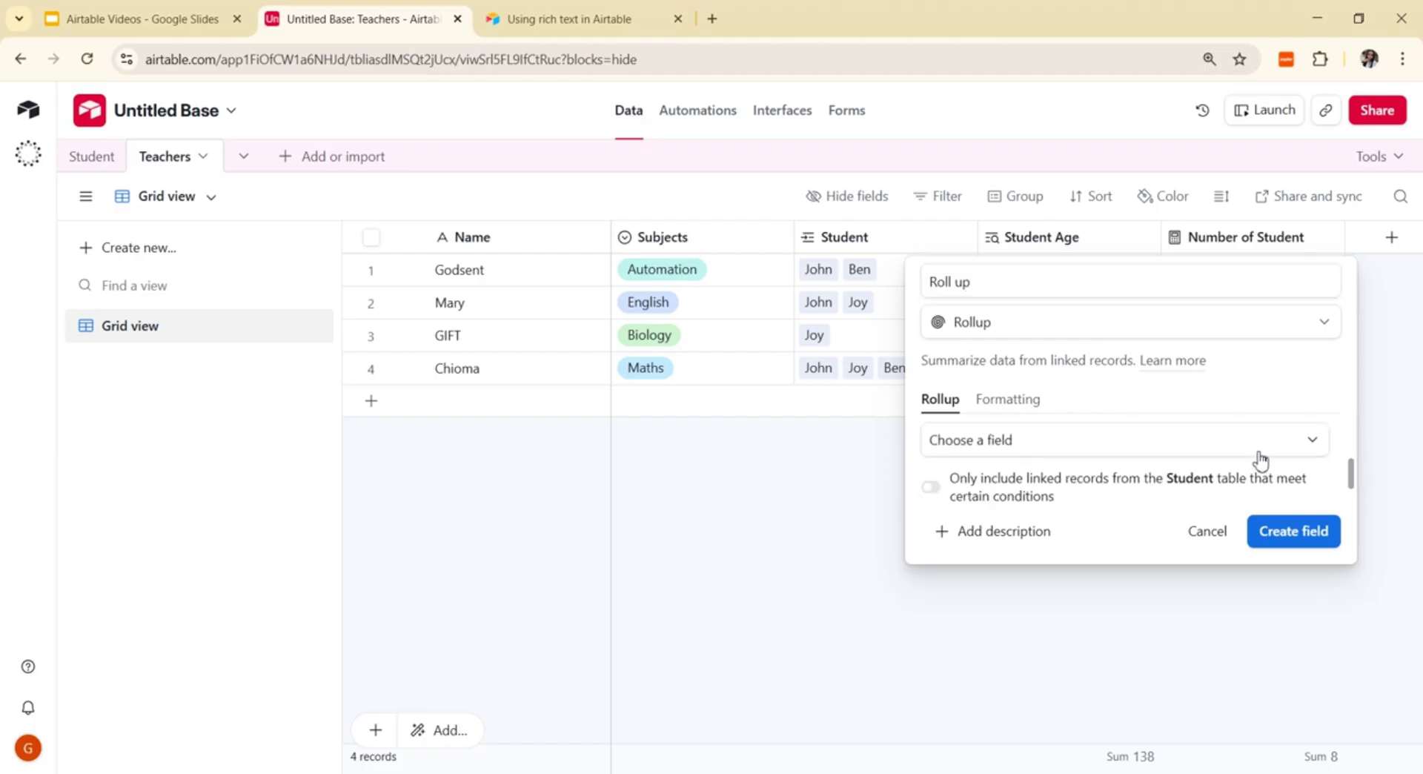
pyautogui.click(1312, 442)
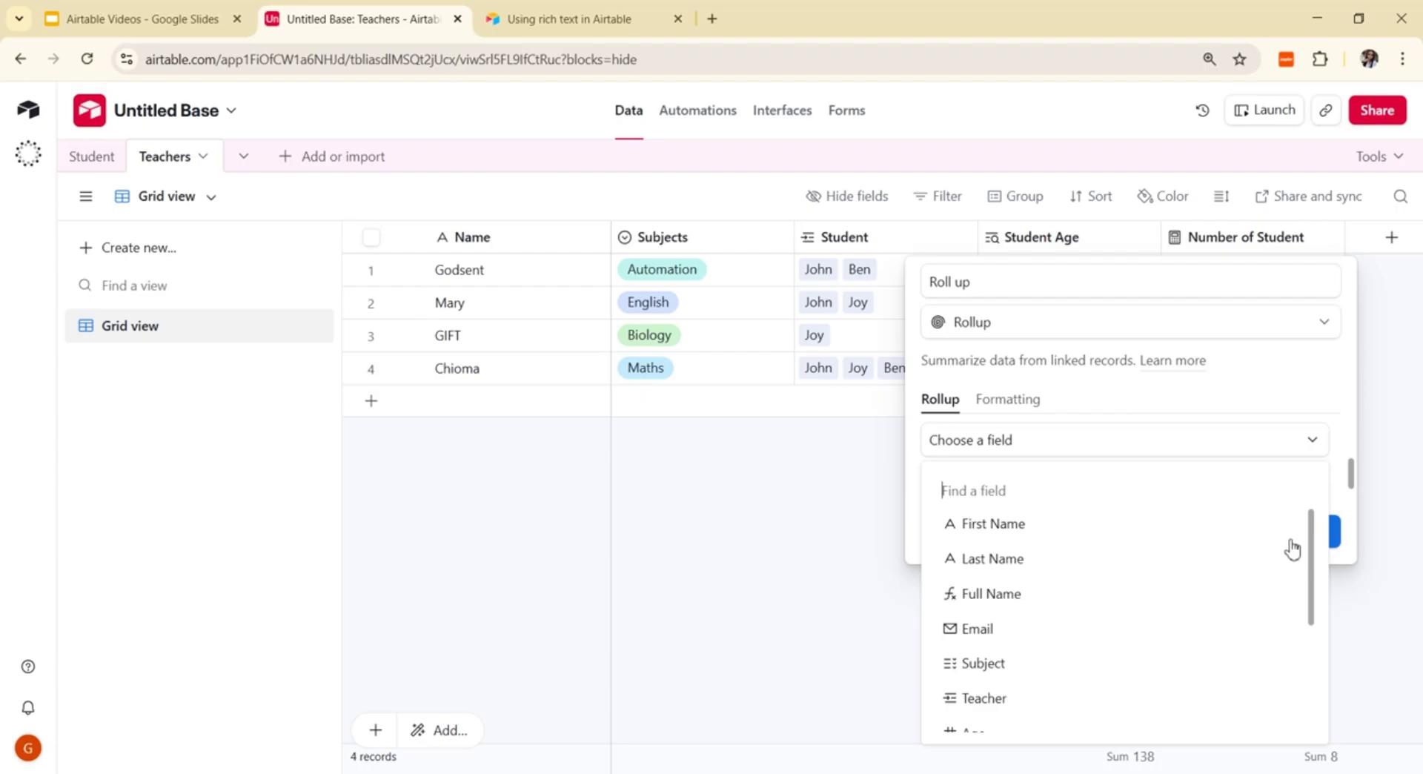
pyautogui.moveTo(1319, 578); pyautogui.dragTo(1331, 649)
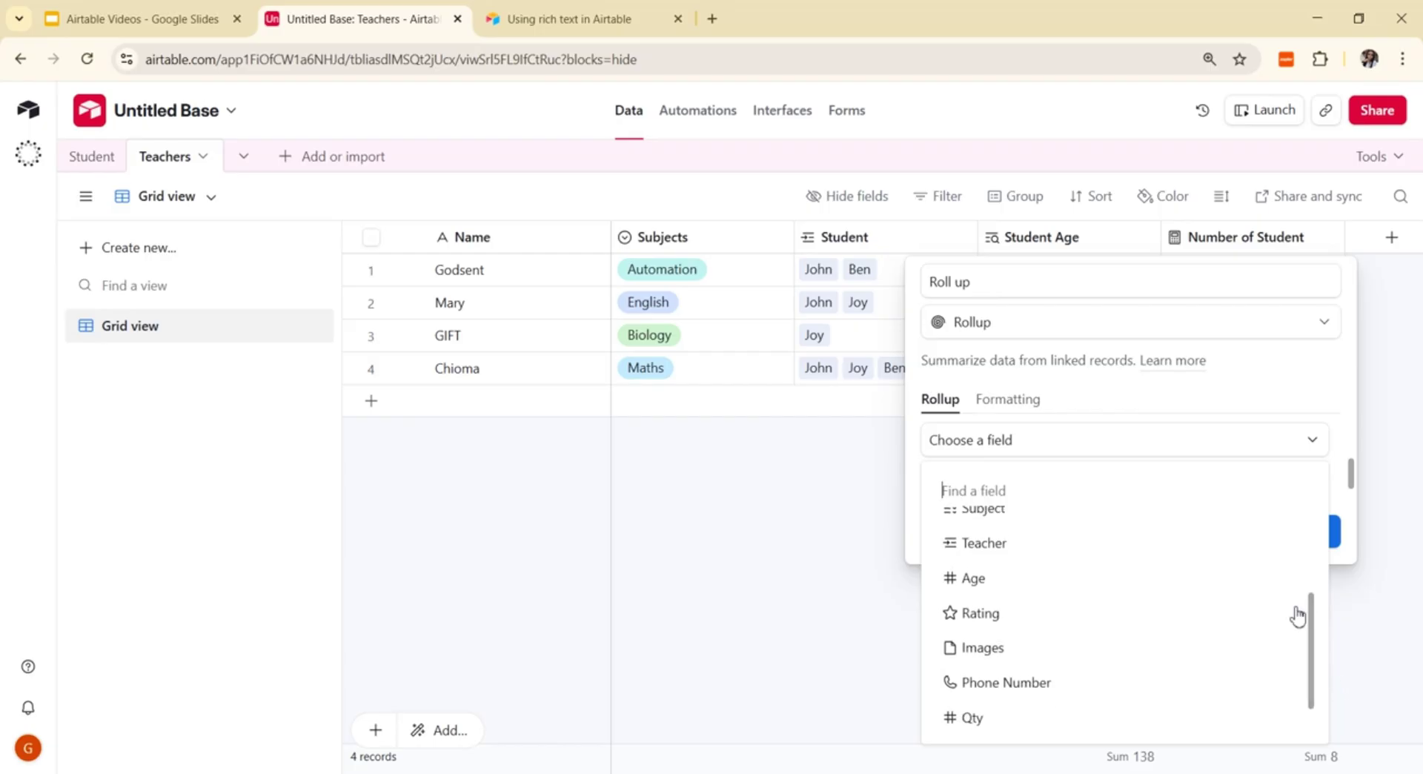
pyautogui.click(1057, 595)
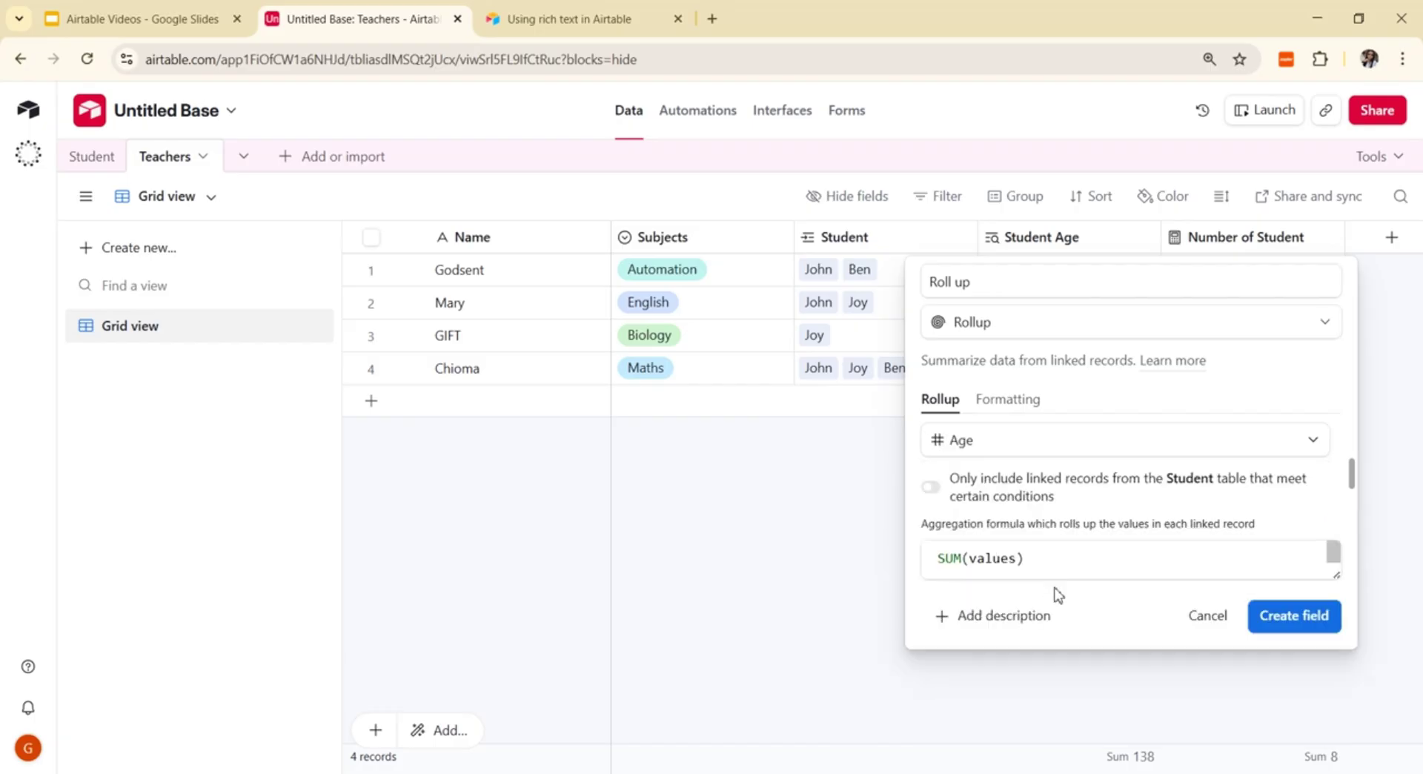
pyautogui.moveTo(1348, 473); pyautogui.dragTo(1369, 510)
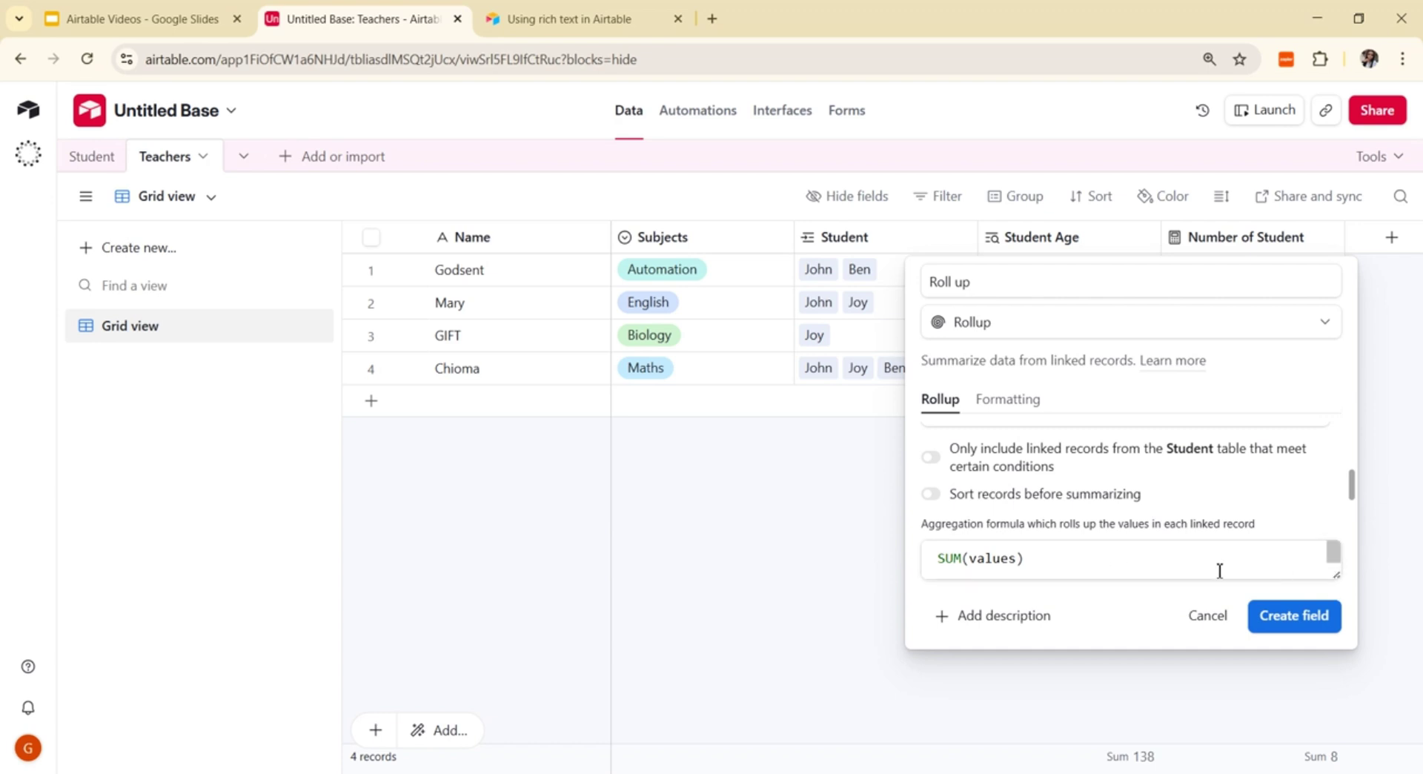
pyautogui.click(1085, 562)
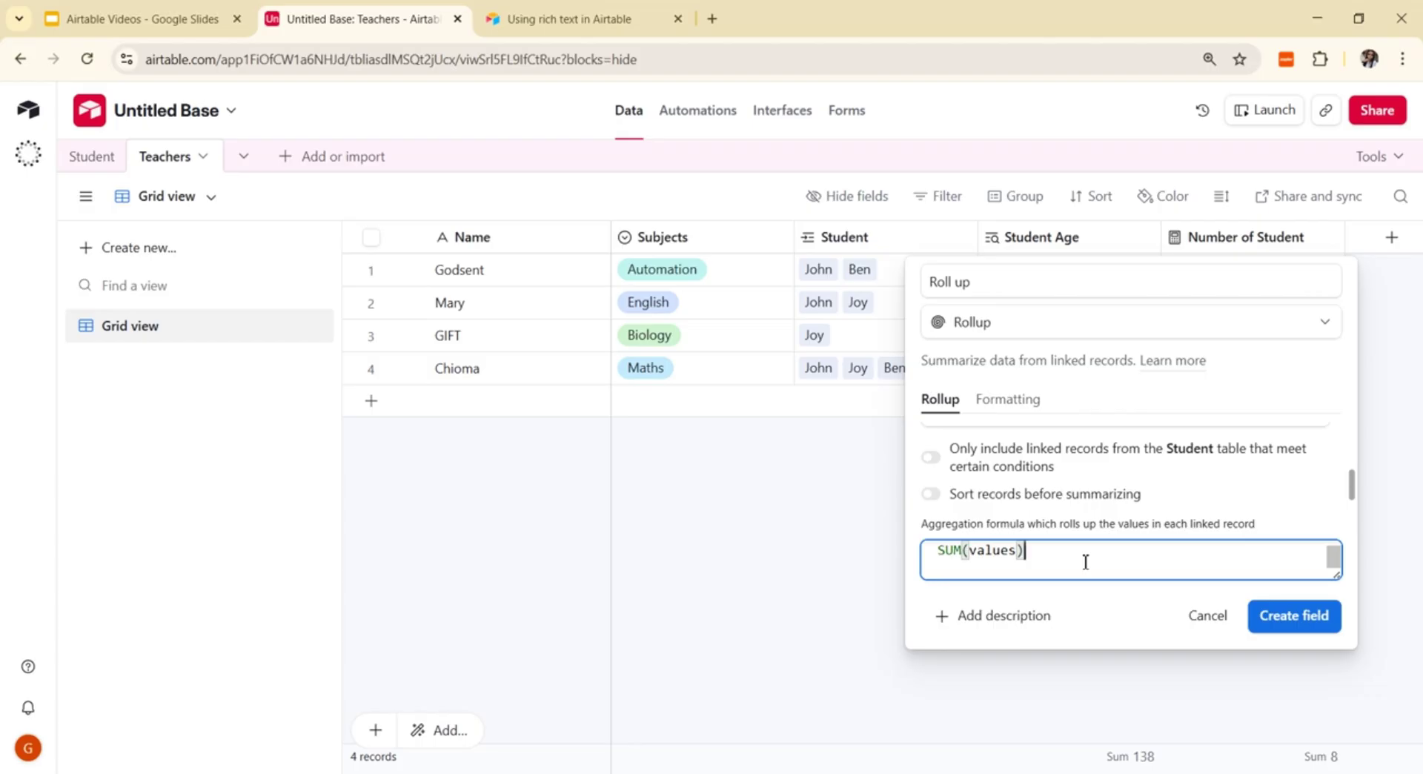
pyautogui.click(1284, 620)
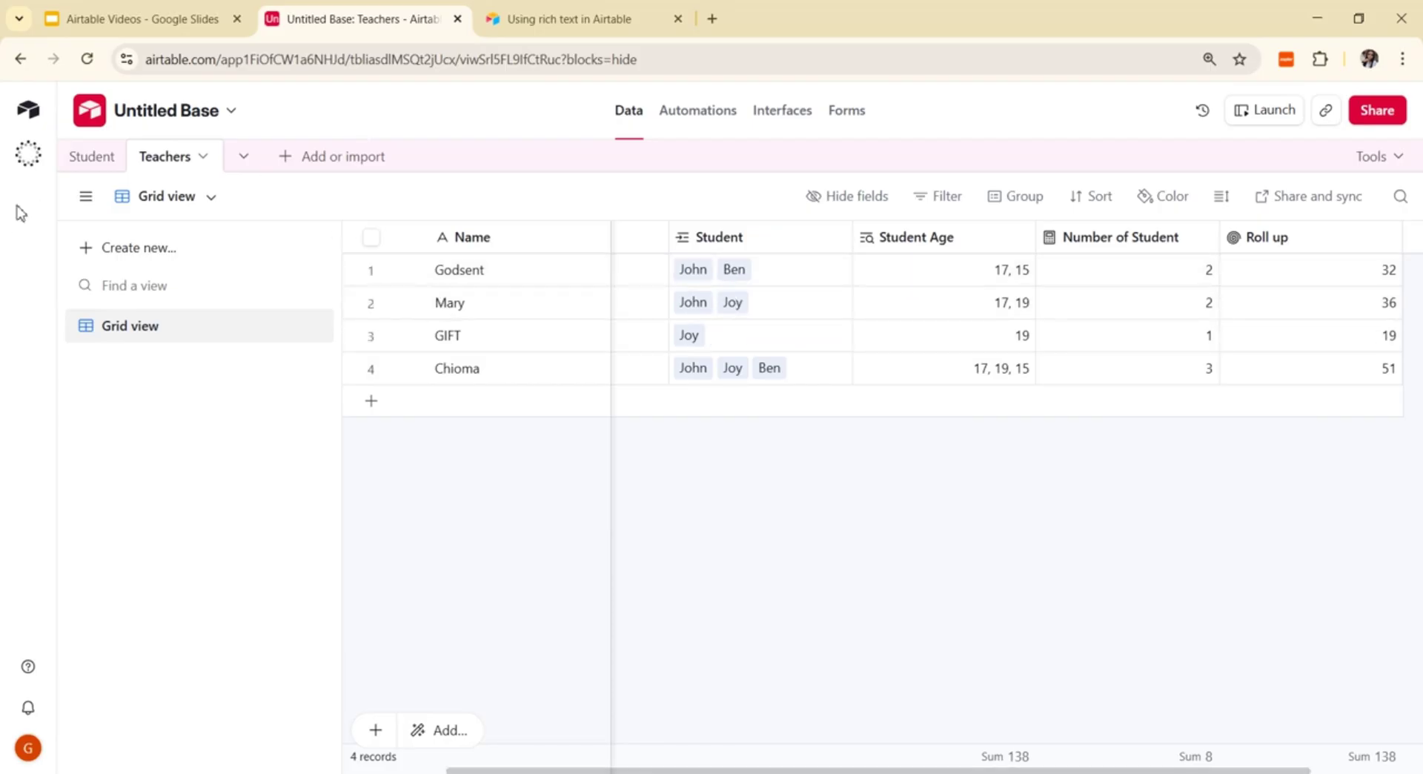
pyautogui.click(92, 161)
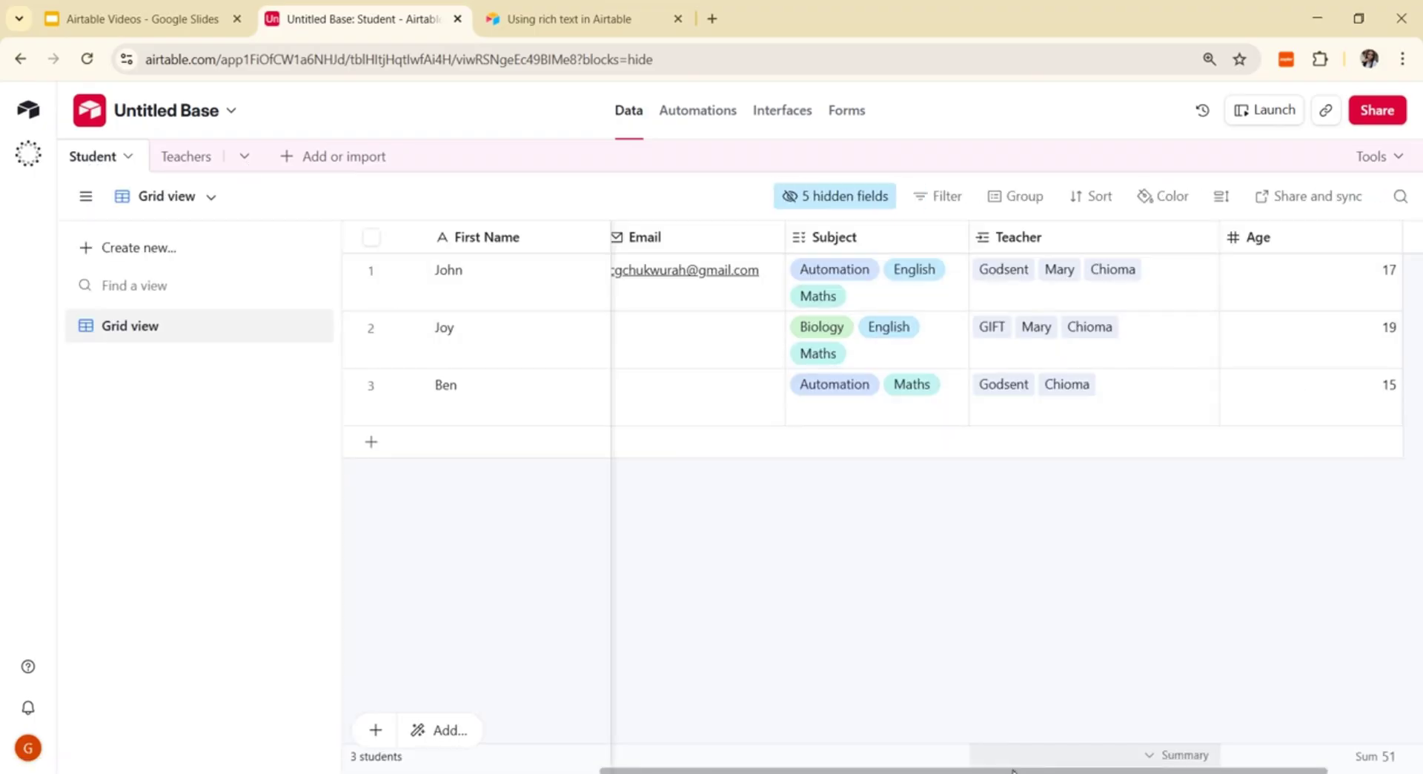
pyautogui.moveTo(1006, 764); pyautogui.dragTo(1098, 763)
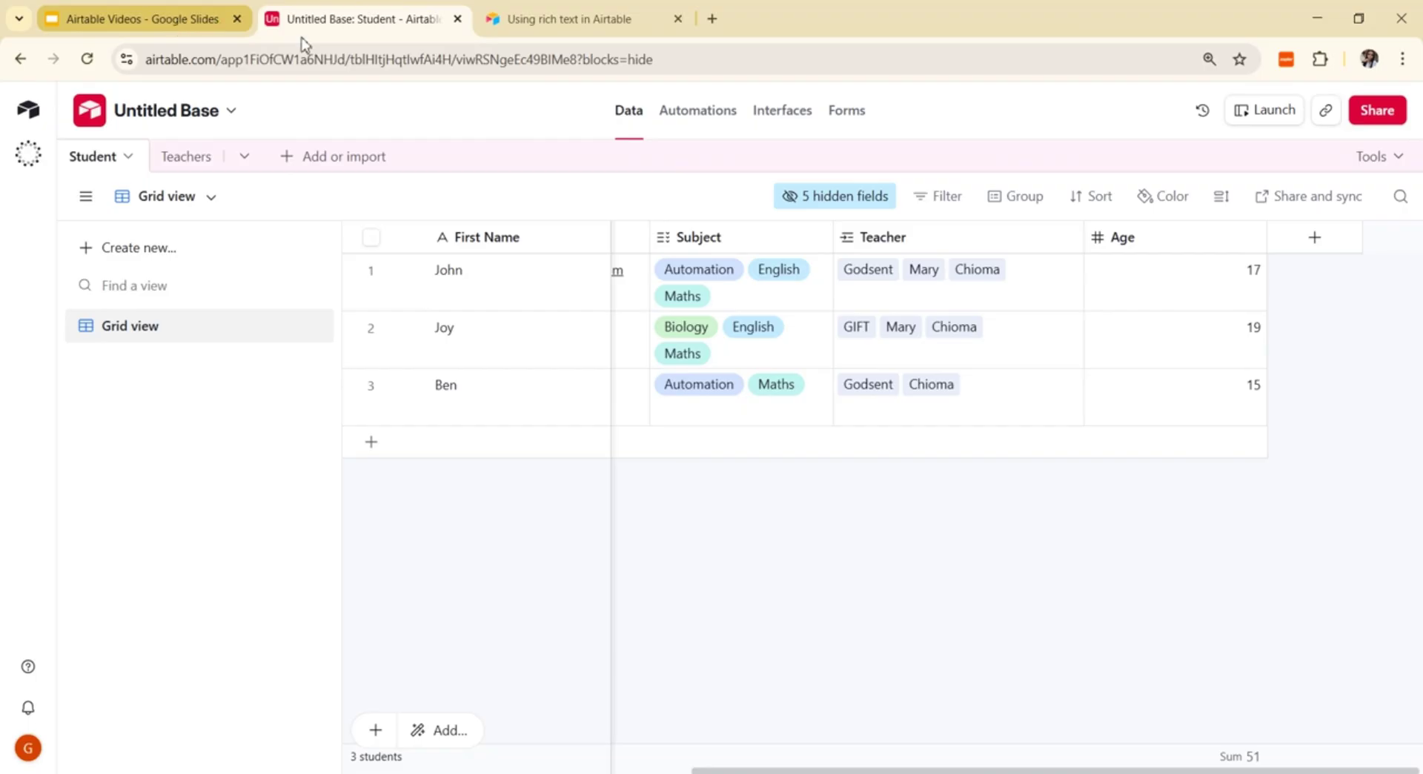
pyautogui.click(190, 164)
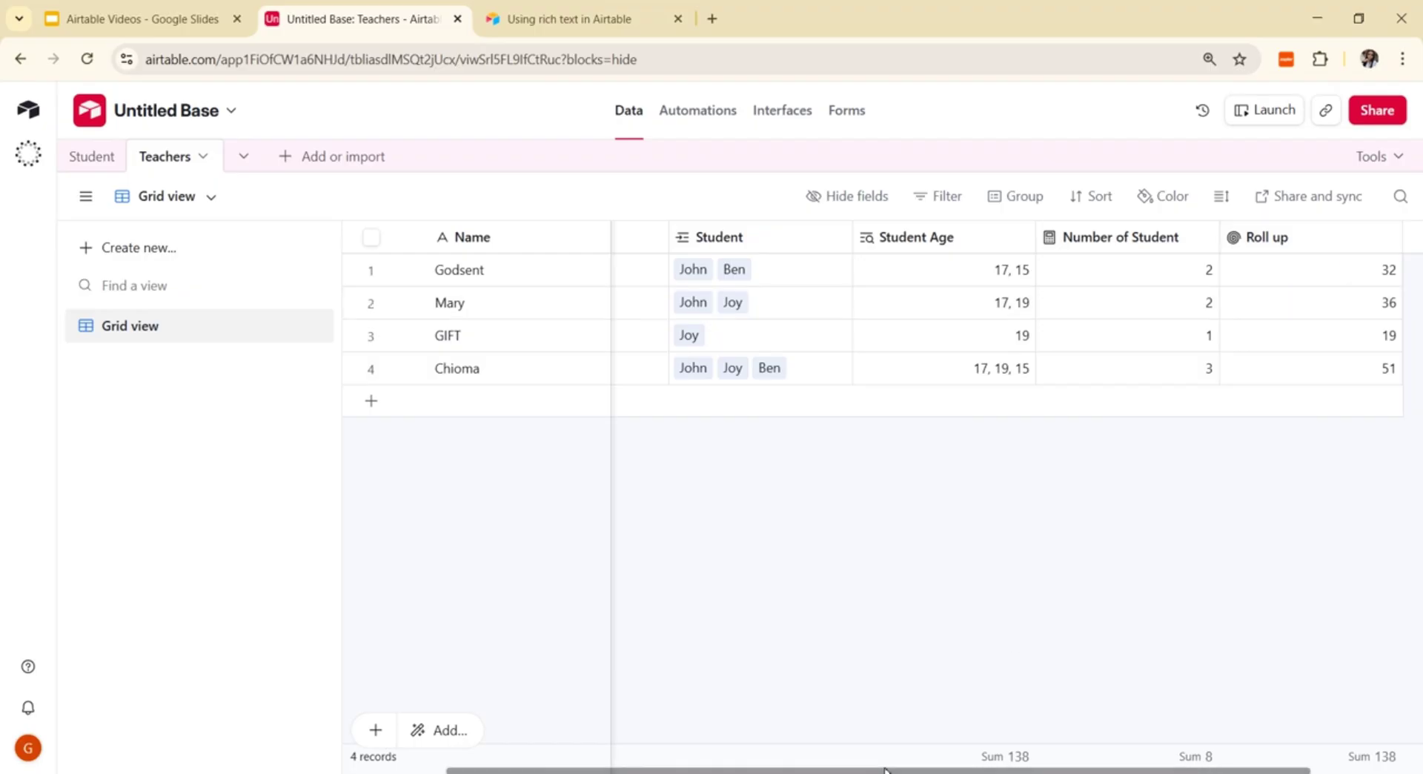
# Step: Add a Created time field named 'Created Time' to Teachers, stamping records 3/13/2026 with time
pyautogui.moveTo(894, 769); pyautogui.dragTo(1020, 771)
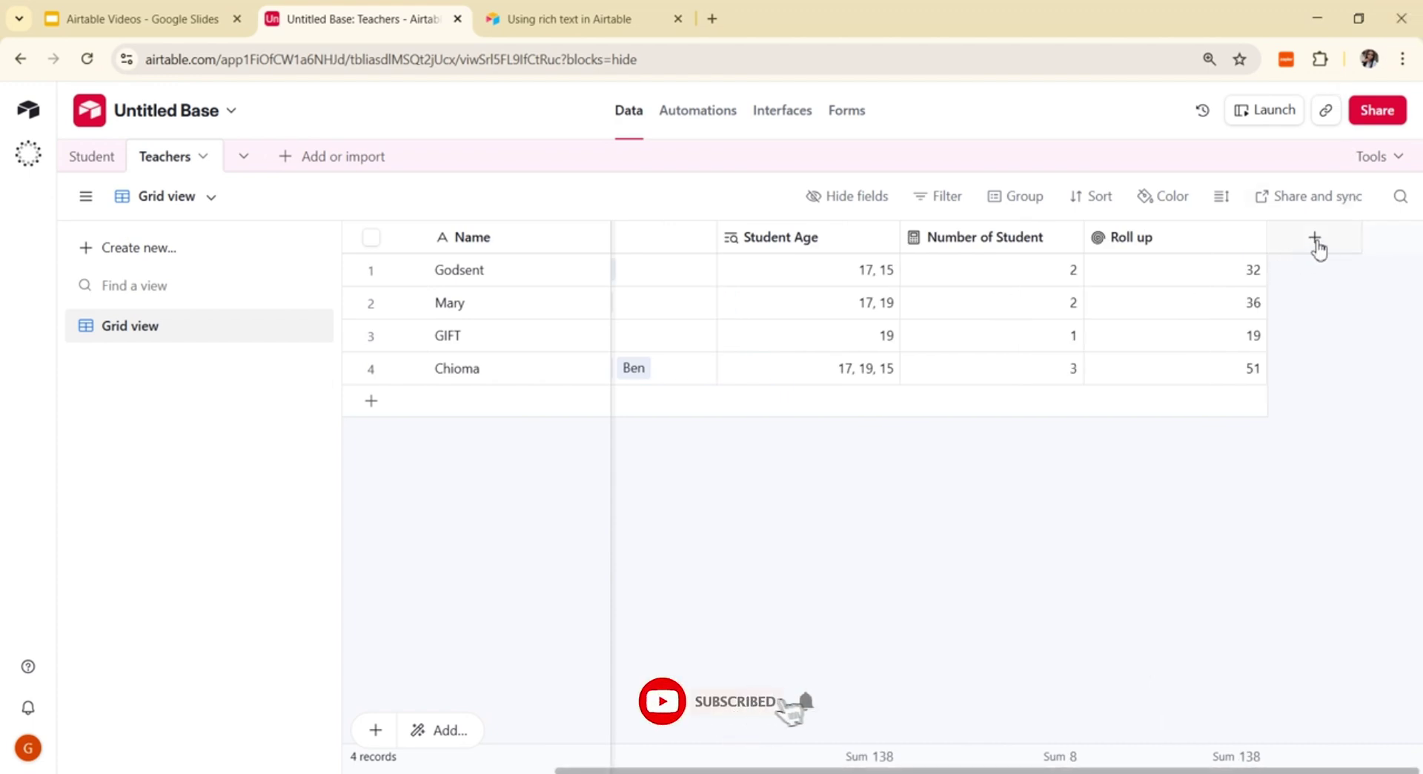
pyautogui.click(1316, 243)
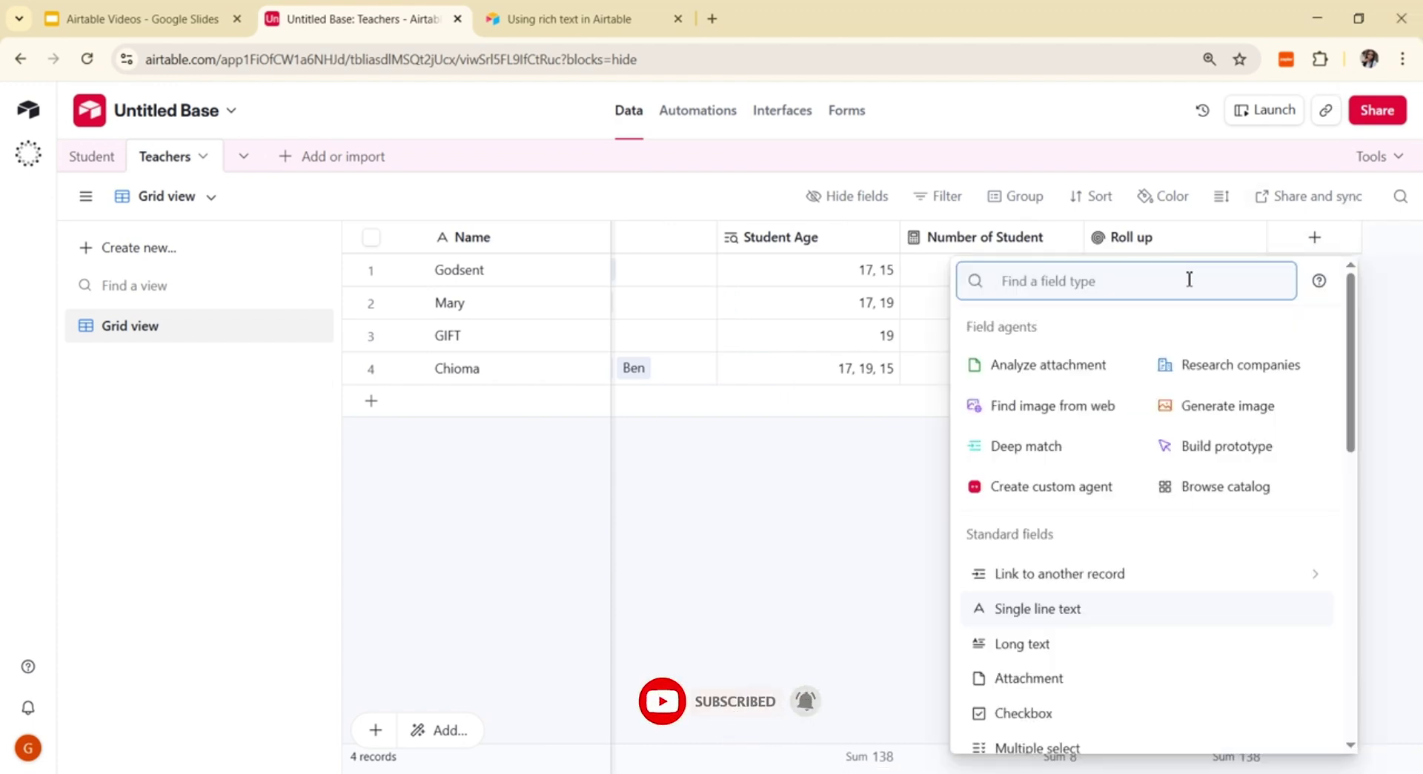
pyautogui.write('crea')
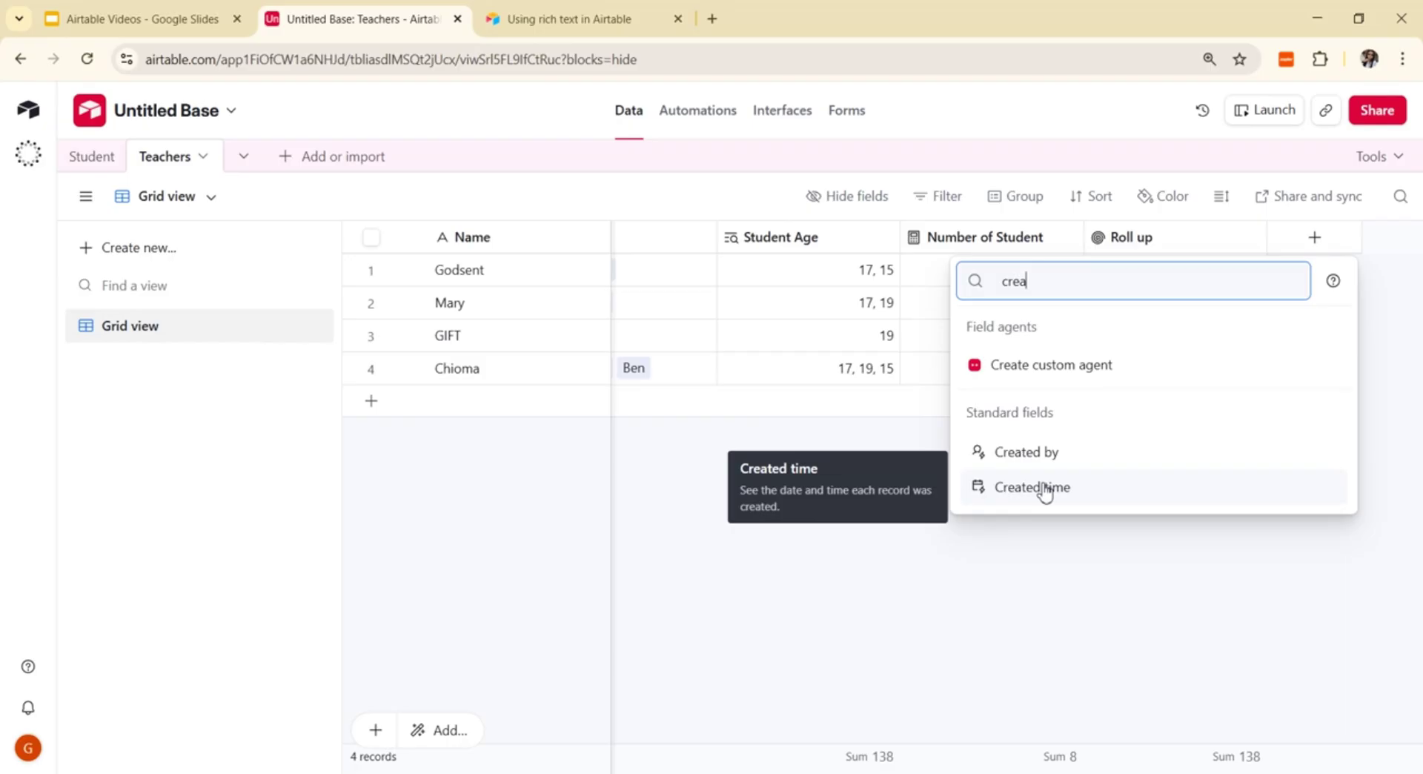
pyautogui.click(1045, 489)
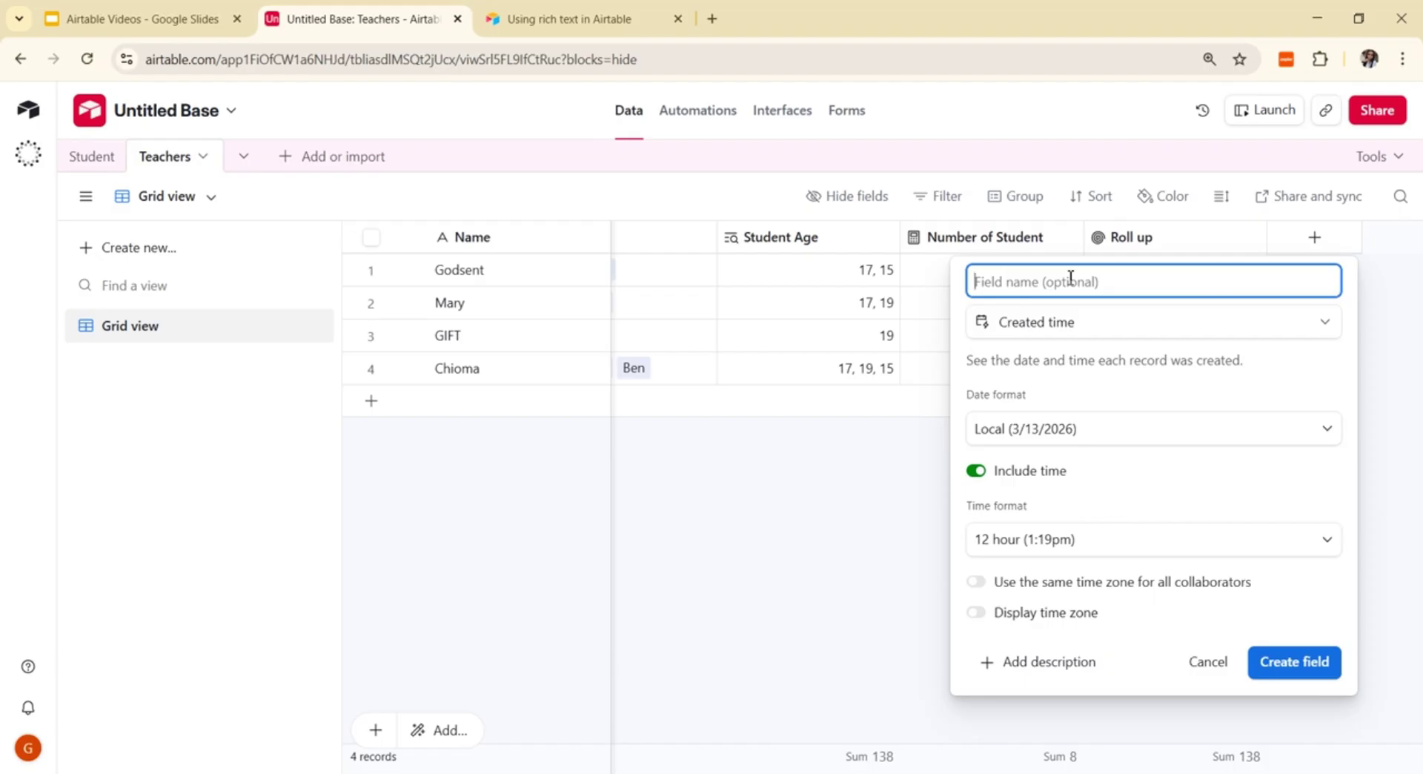
pyautogui.write('Created Time')
pyautogui.click(1302, 668)
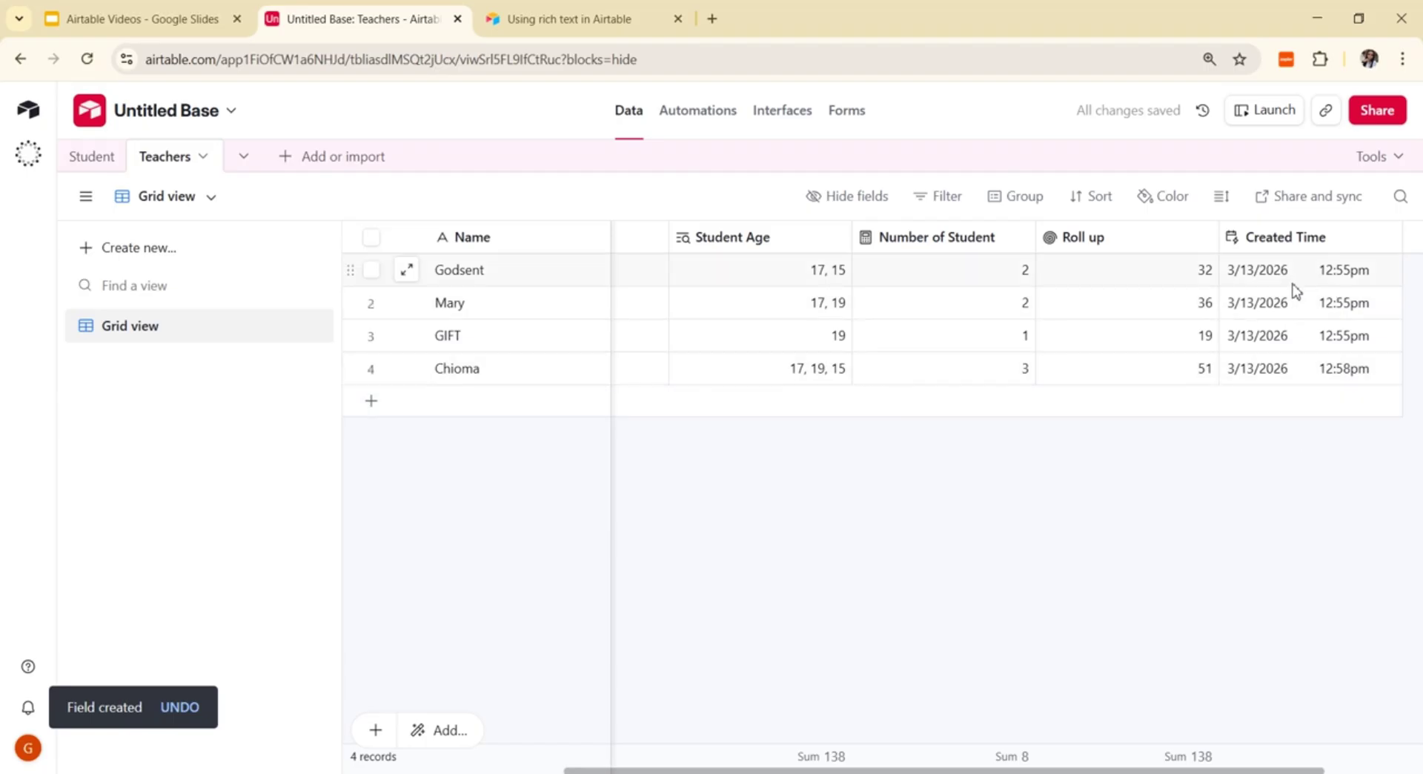
pyautogui.click(1298, 280)
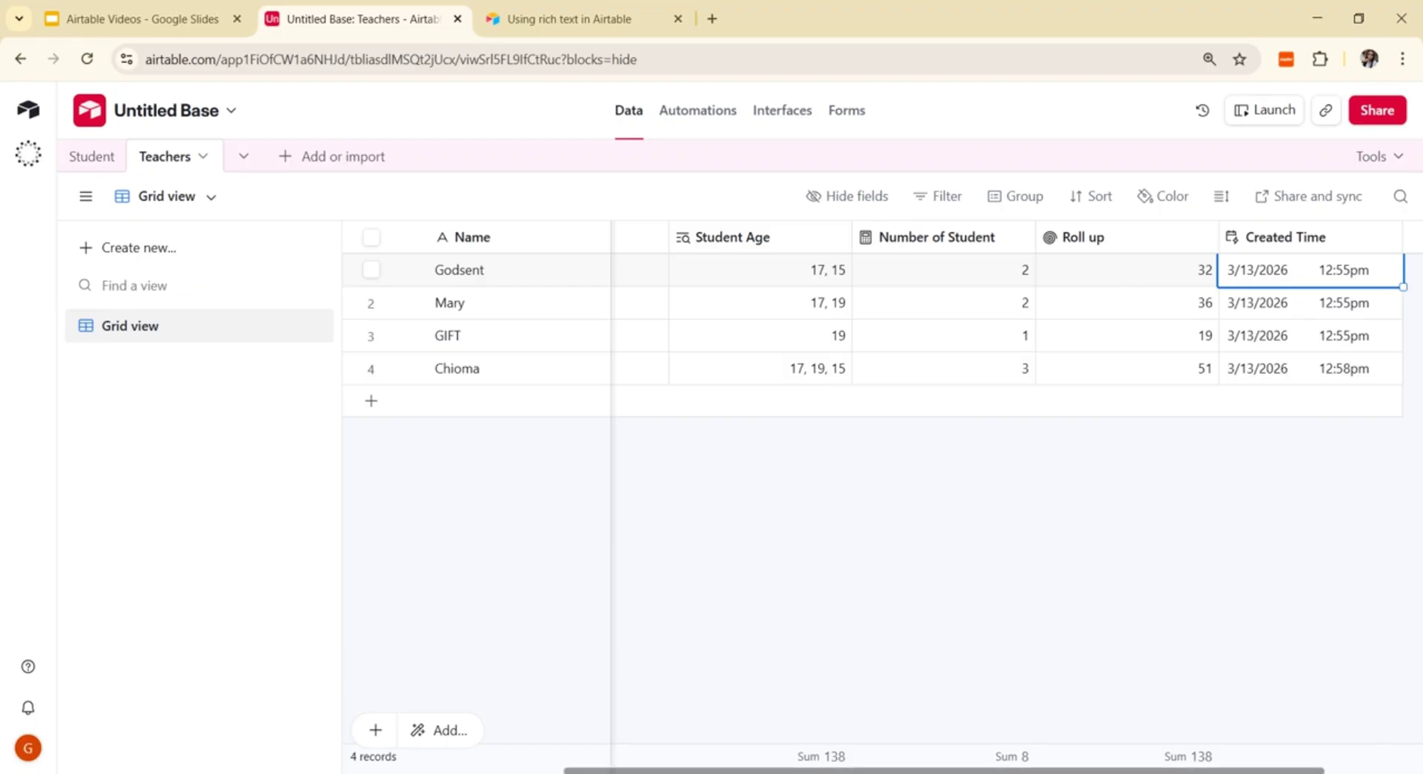
pyautogui.moveTo(1067, 771); pyautogui.dragTo(1162, 771)
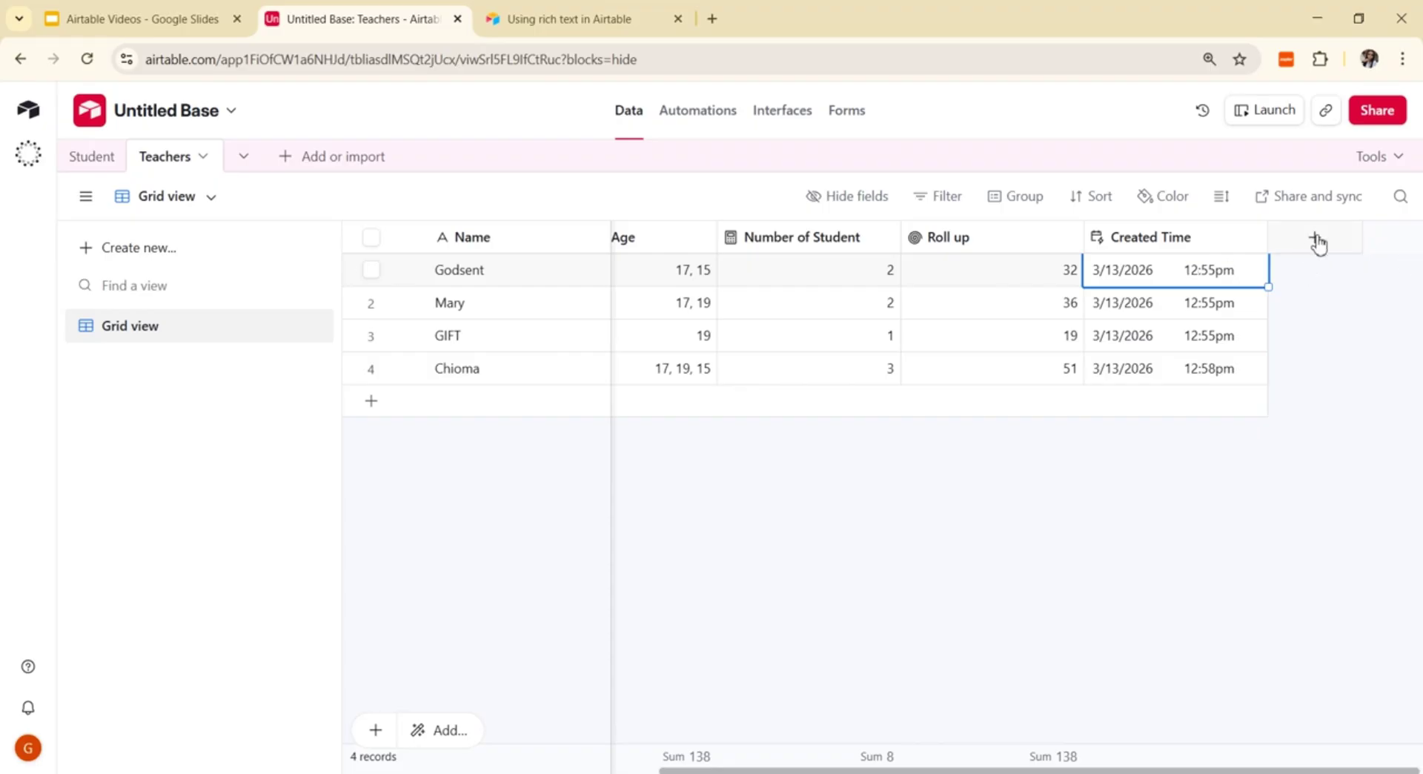
pyautogui.click(1317, 243)
pyautogui.click(1316, 243)
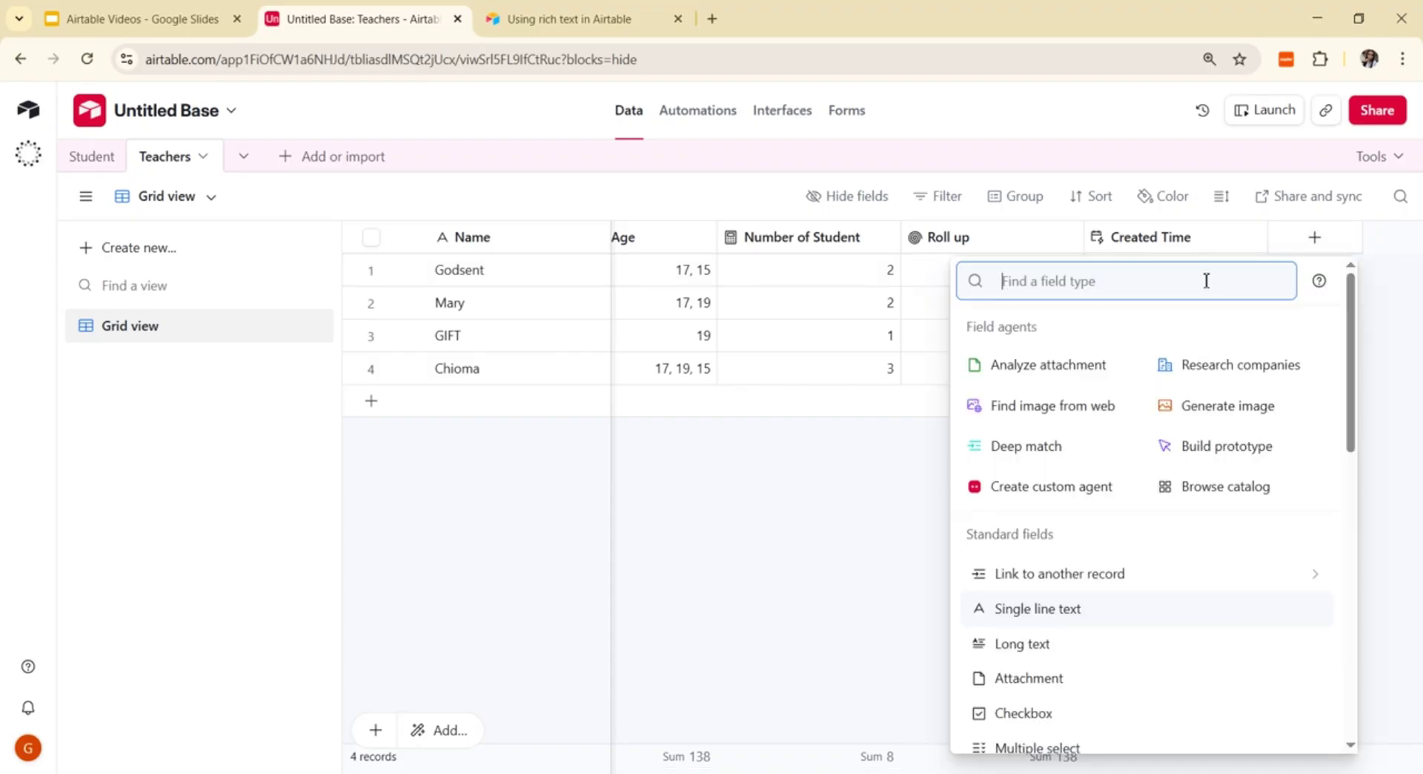
pyautogui.write('creat')
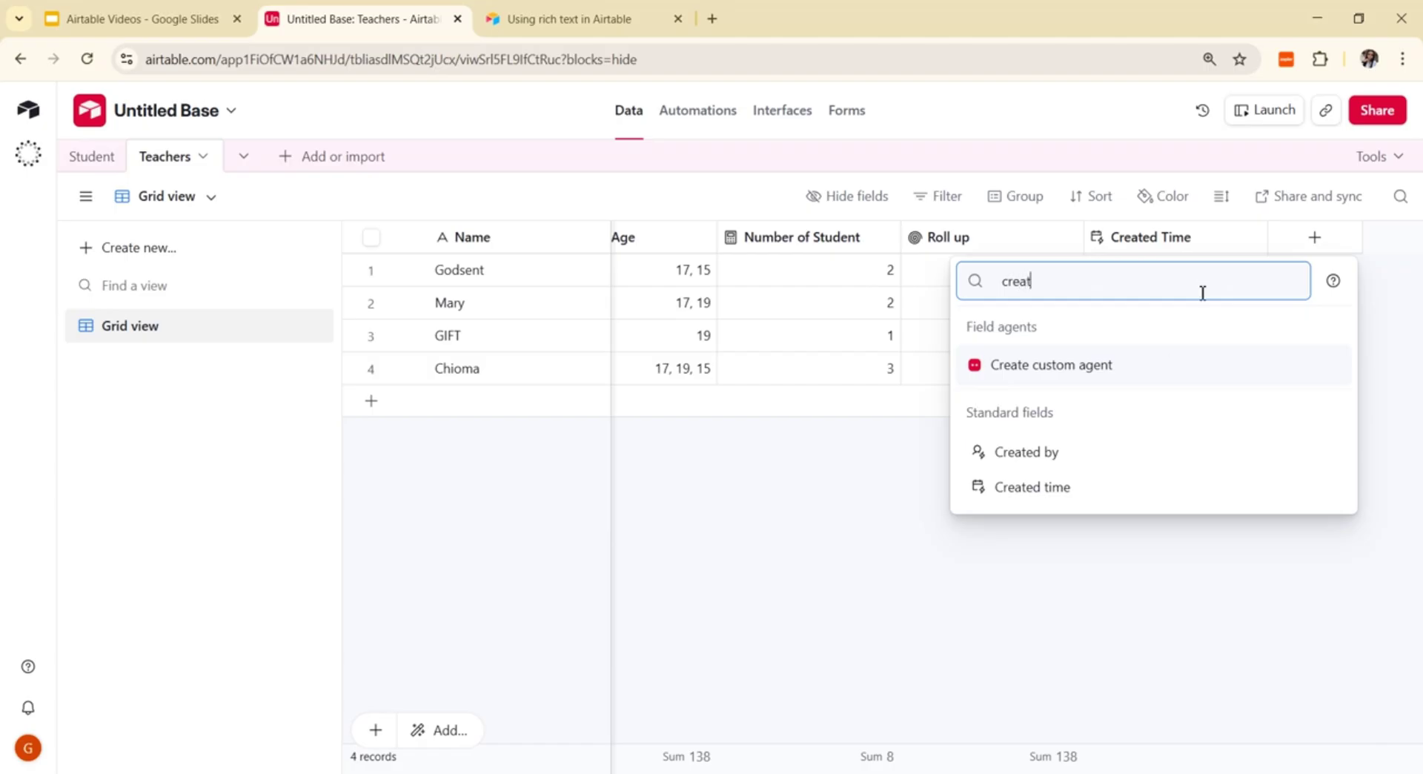
pyautogui.click(1046, 454)
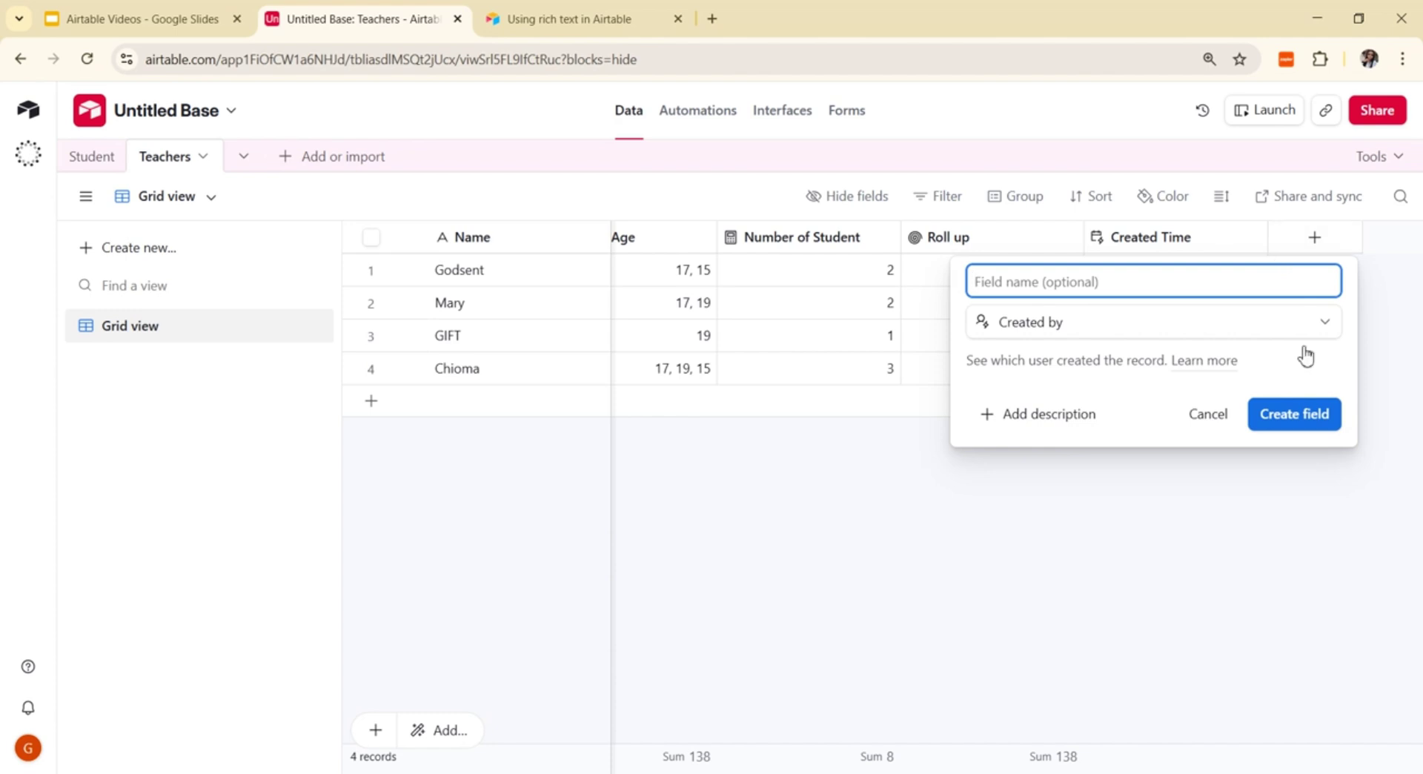
pyautogui.click(1148, 528)
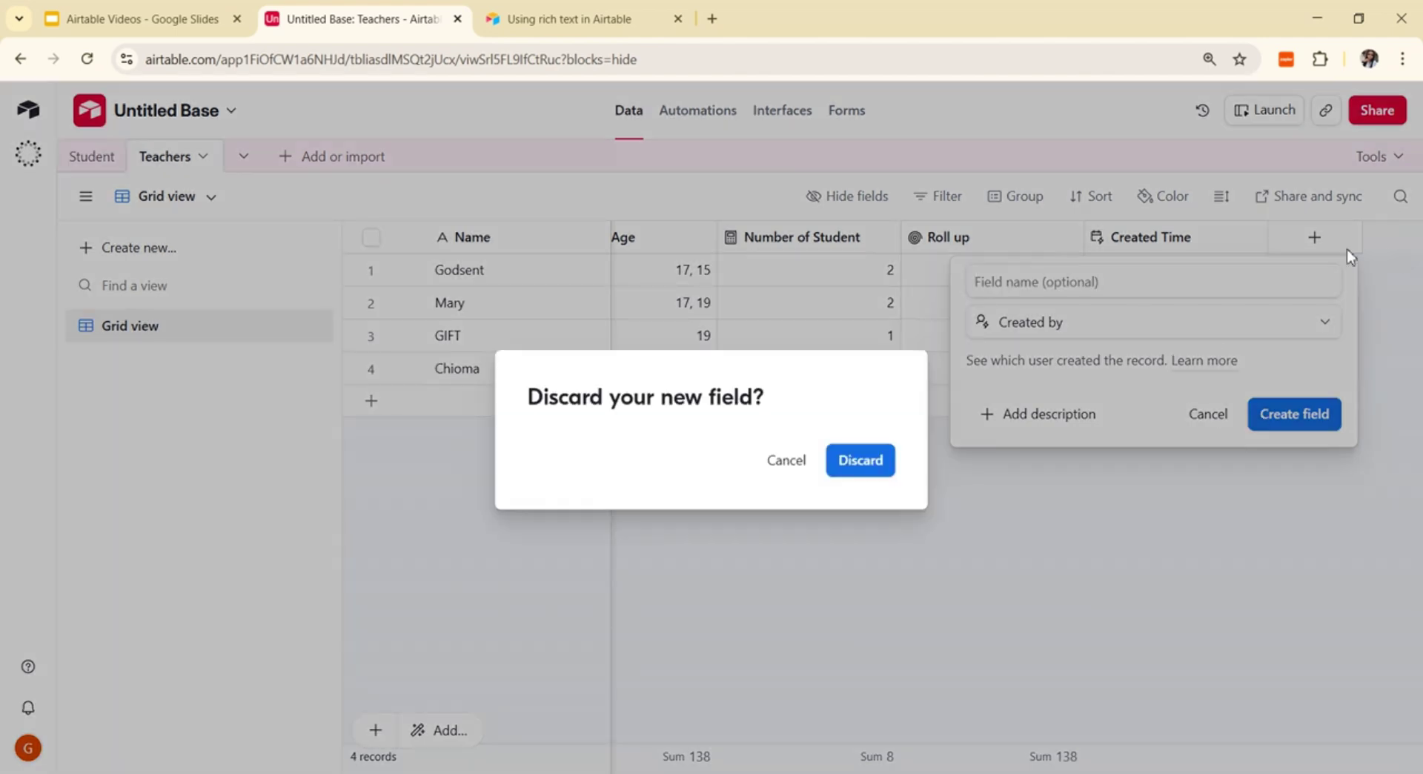
pyautogui.click(792, 467)
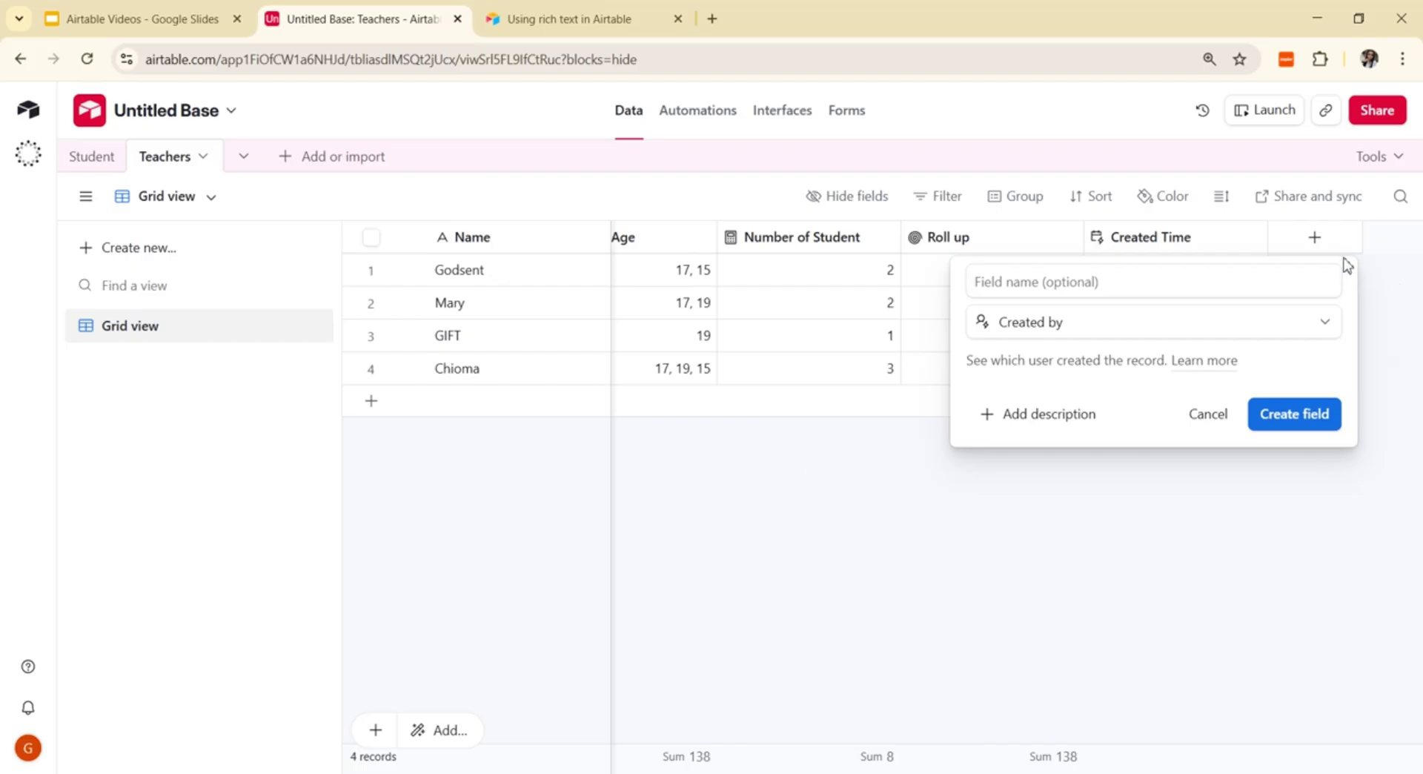
pyautogui.click(1205, 417)
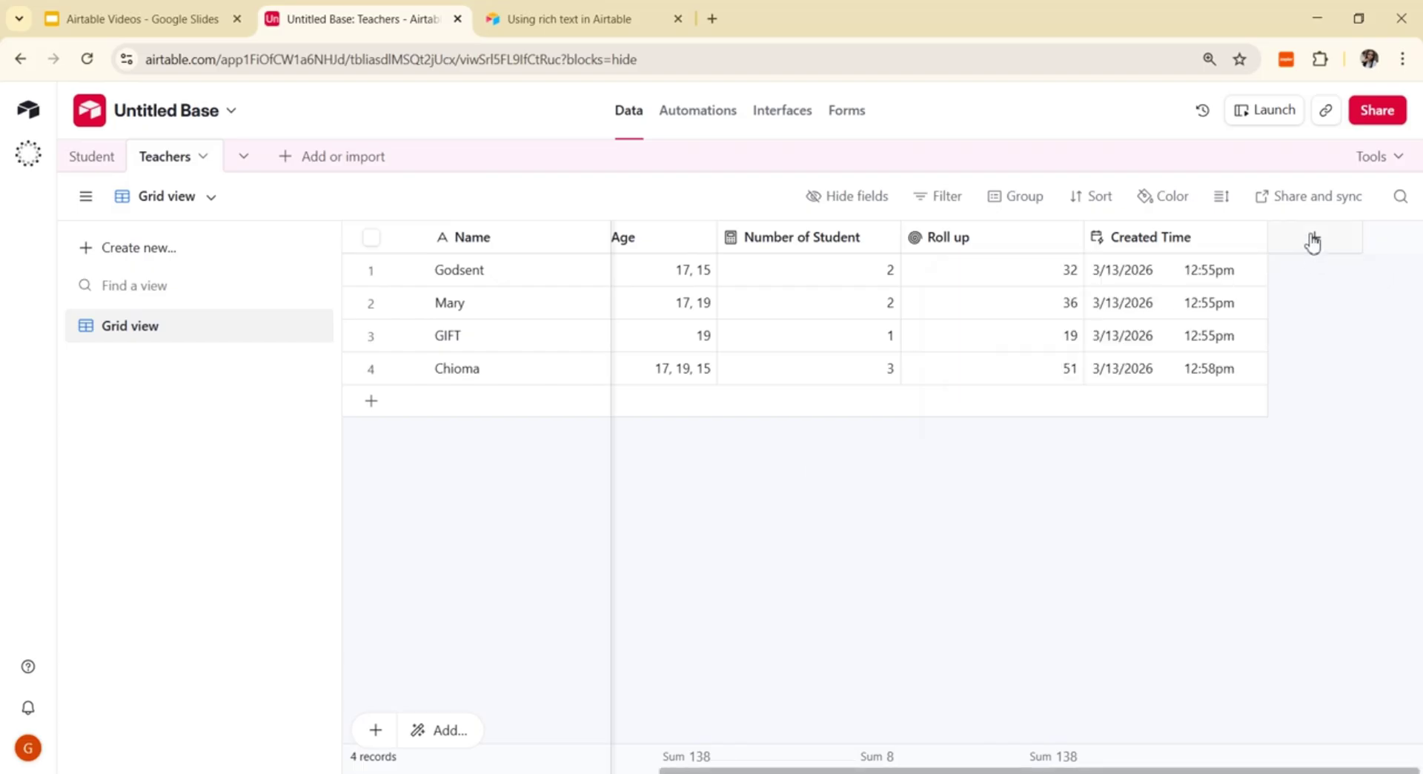
pyautogui.click(1313, 237)
pyautogui.write('lAST')
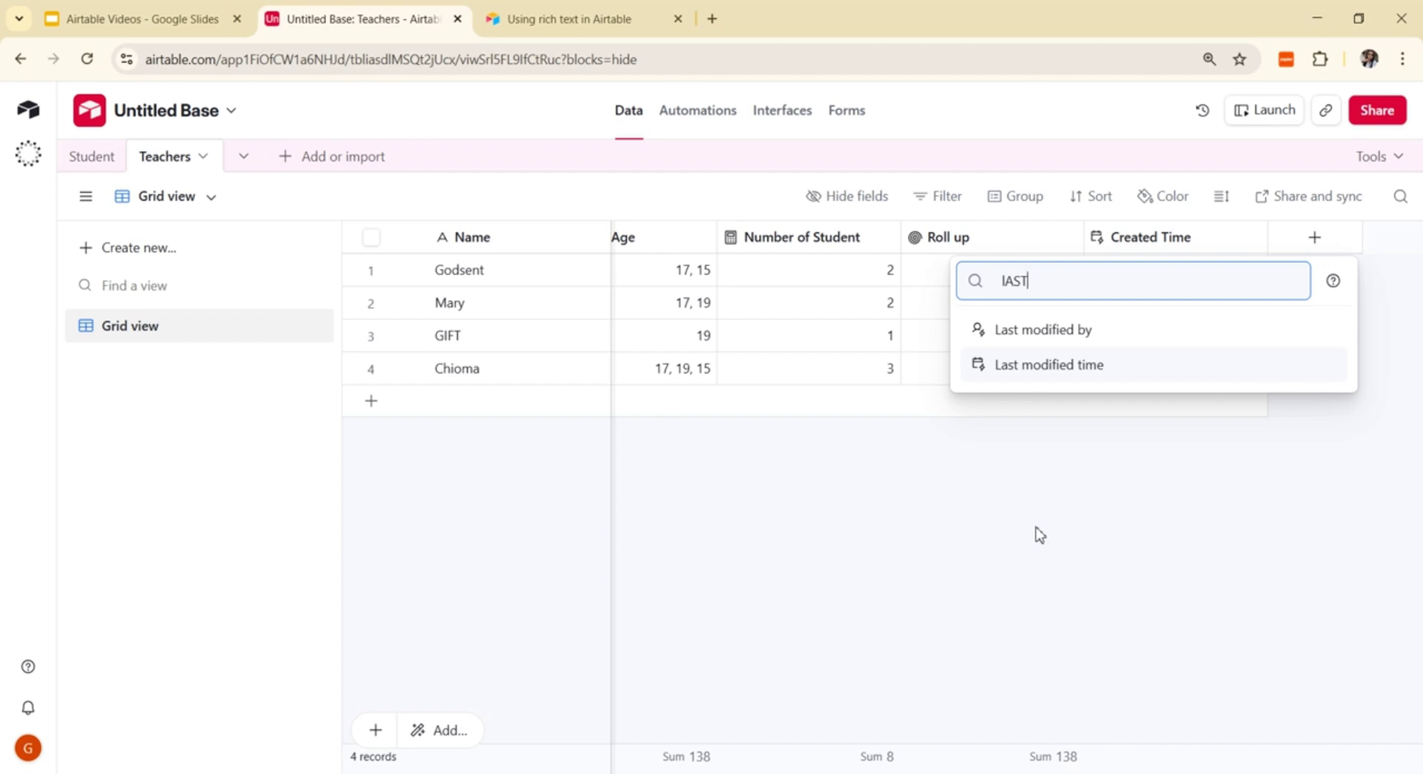
pyautogui.click(1123, 580)
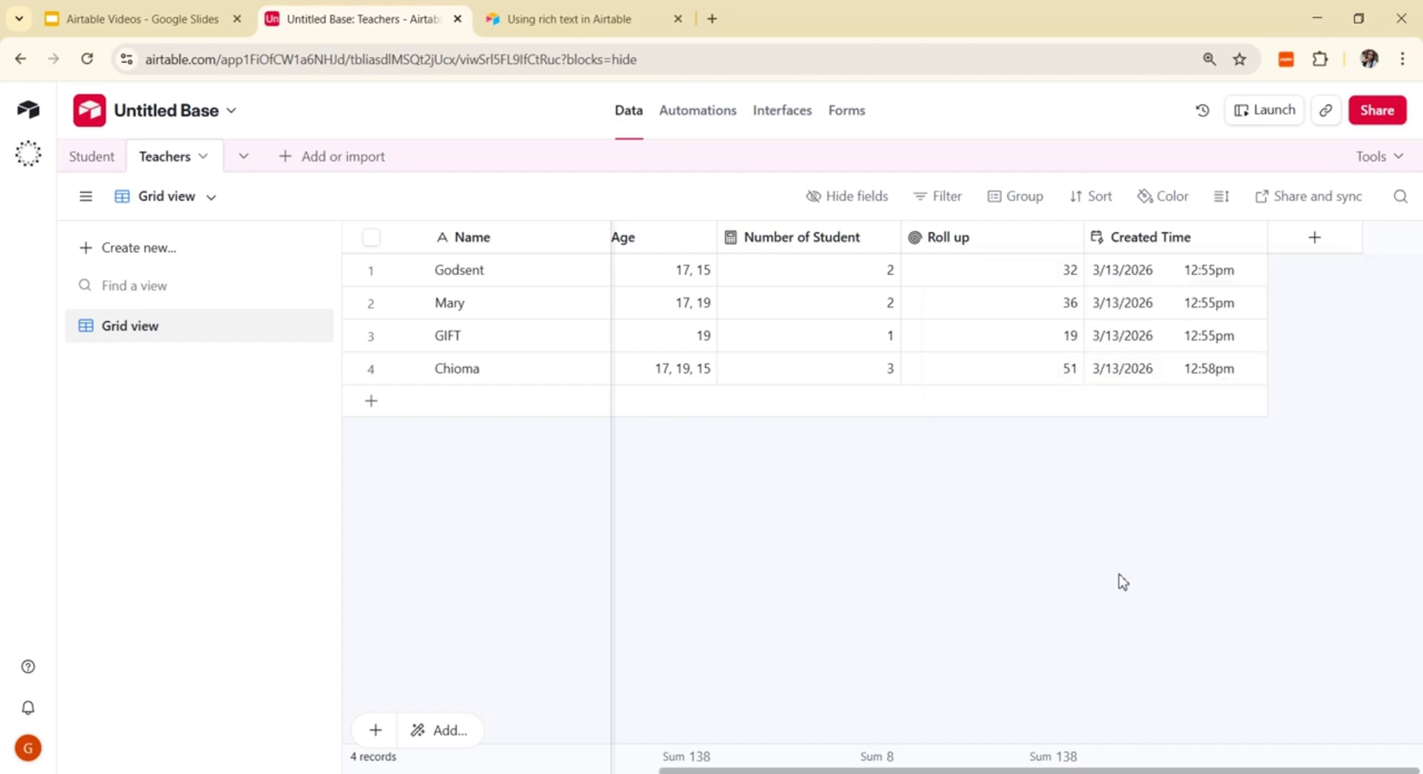